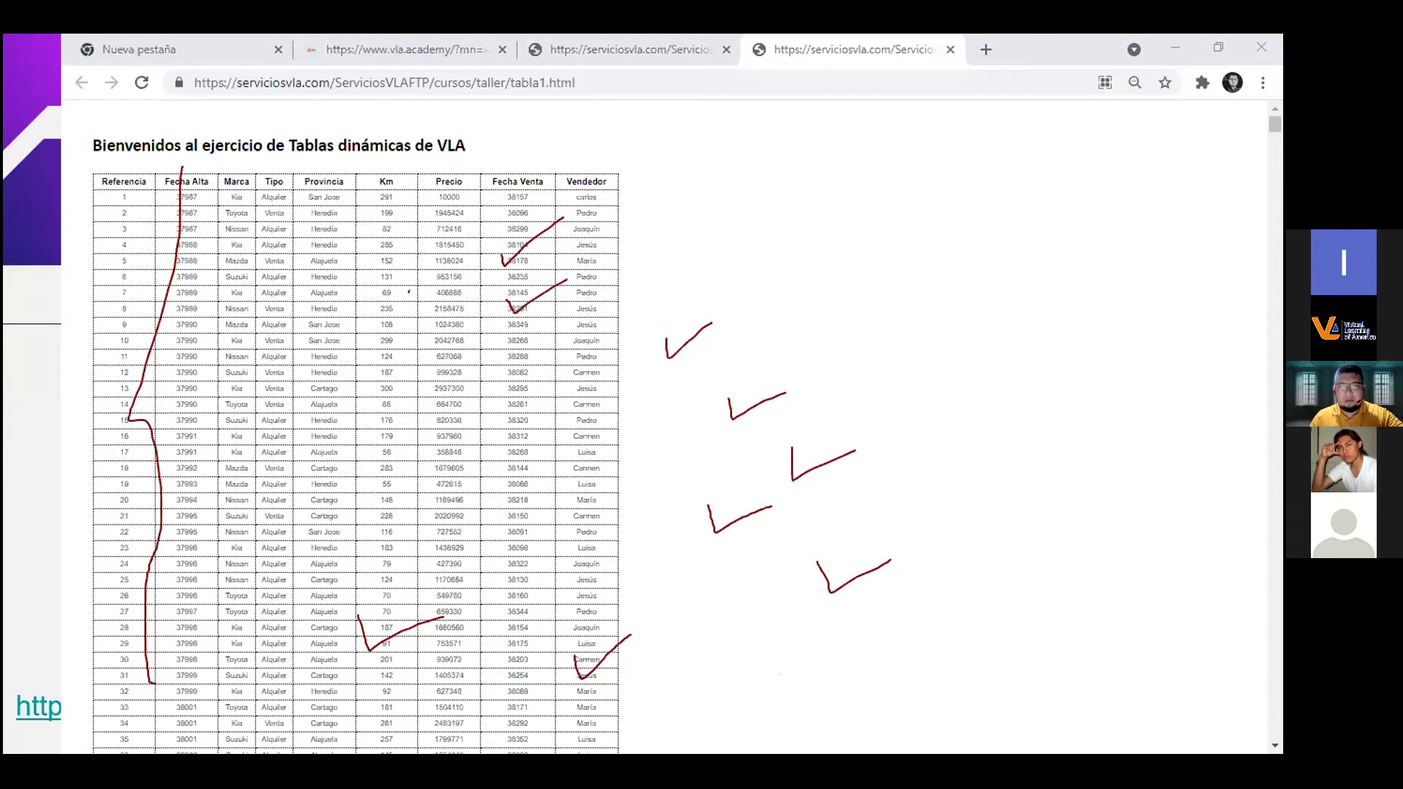
Clear the annotations drawn over the web page, then open Excel with a blank workbook and dismiss the licence notice.
{"action": "key", "text": "Escape"}
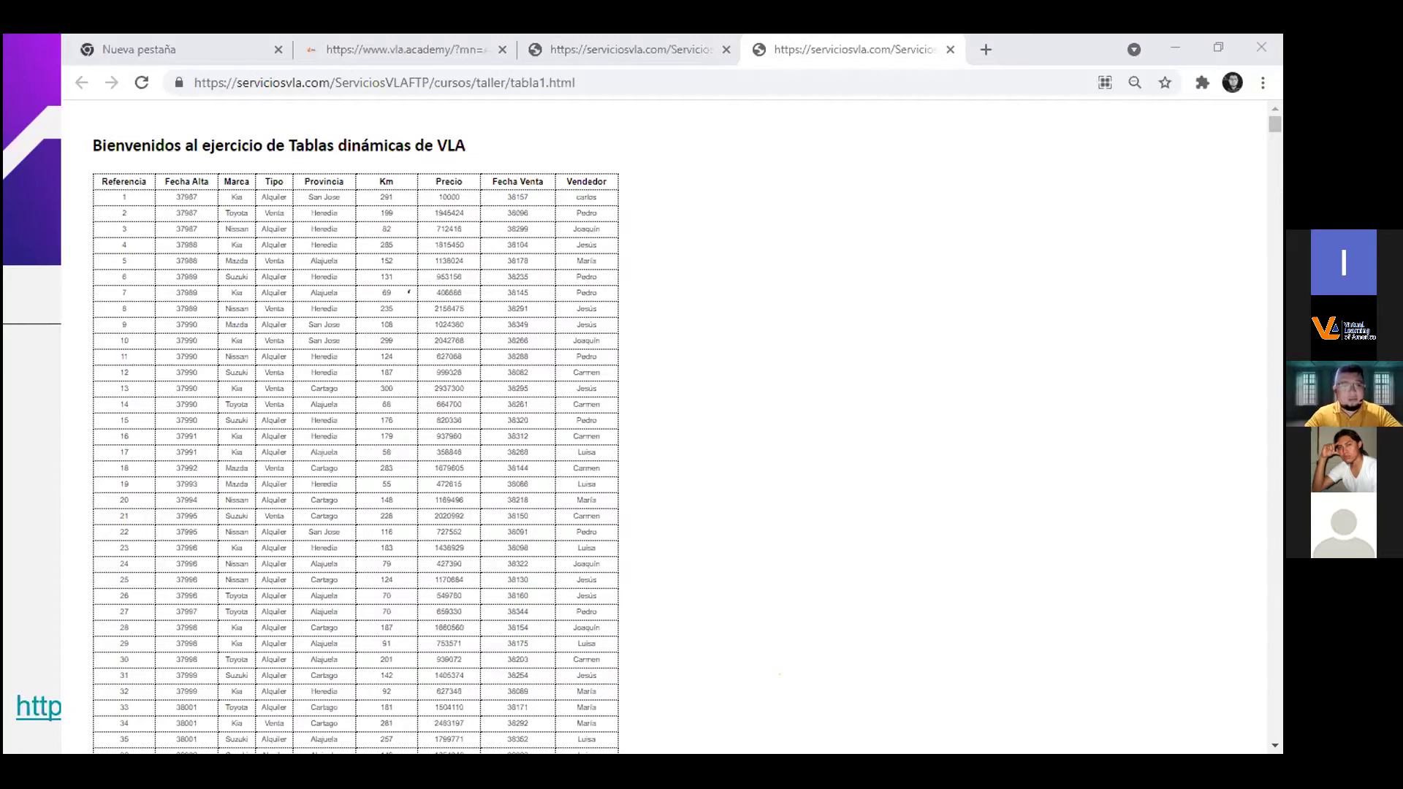
{"action": "type", "text": "x"}
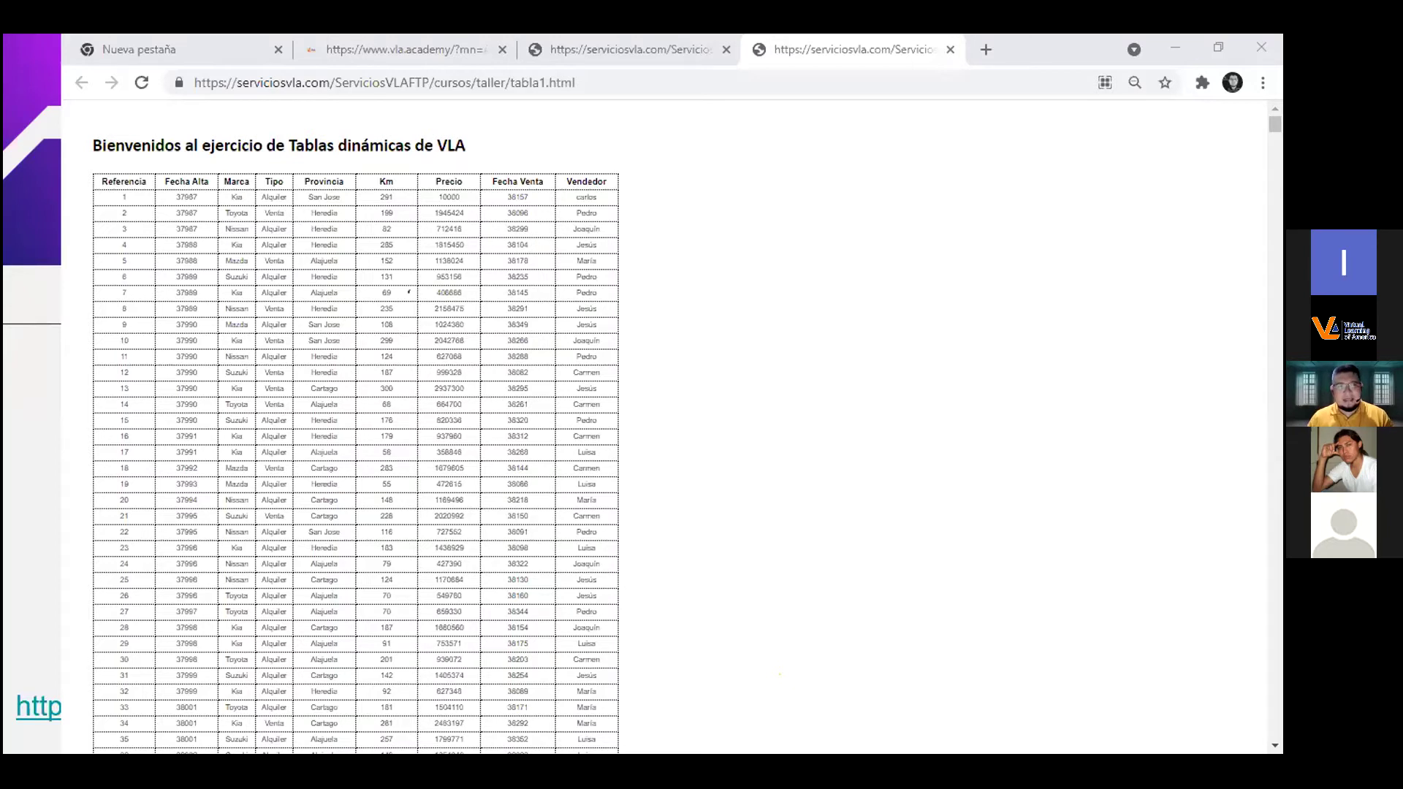
{"action": "key", "text": "super+r"}
{"action": "type", "text": "excel"}
{"action": "key", "text": "Return"}
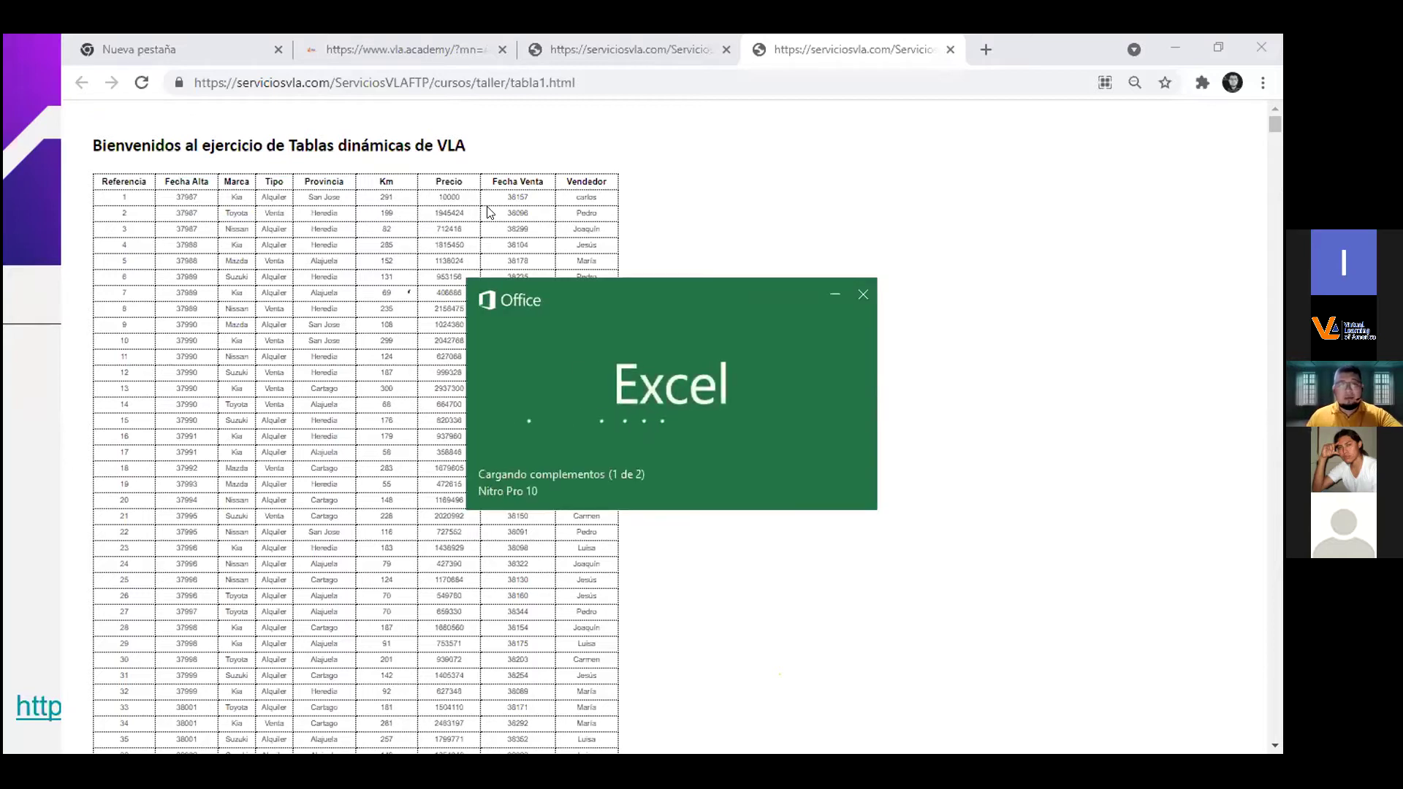
{"action": "key", "text": "Return"}
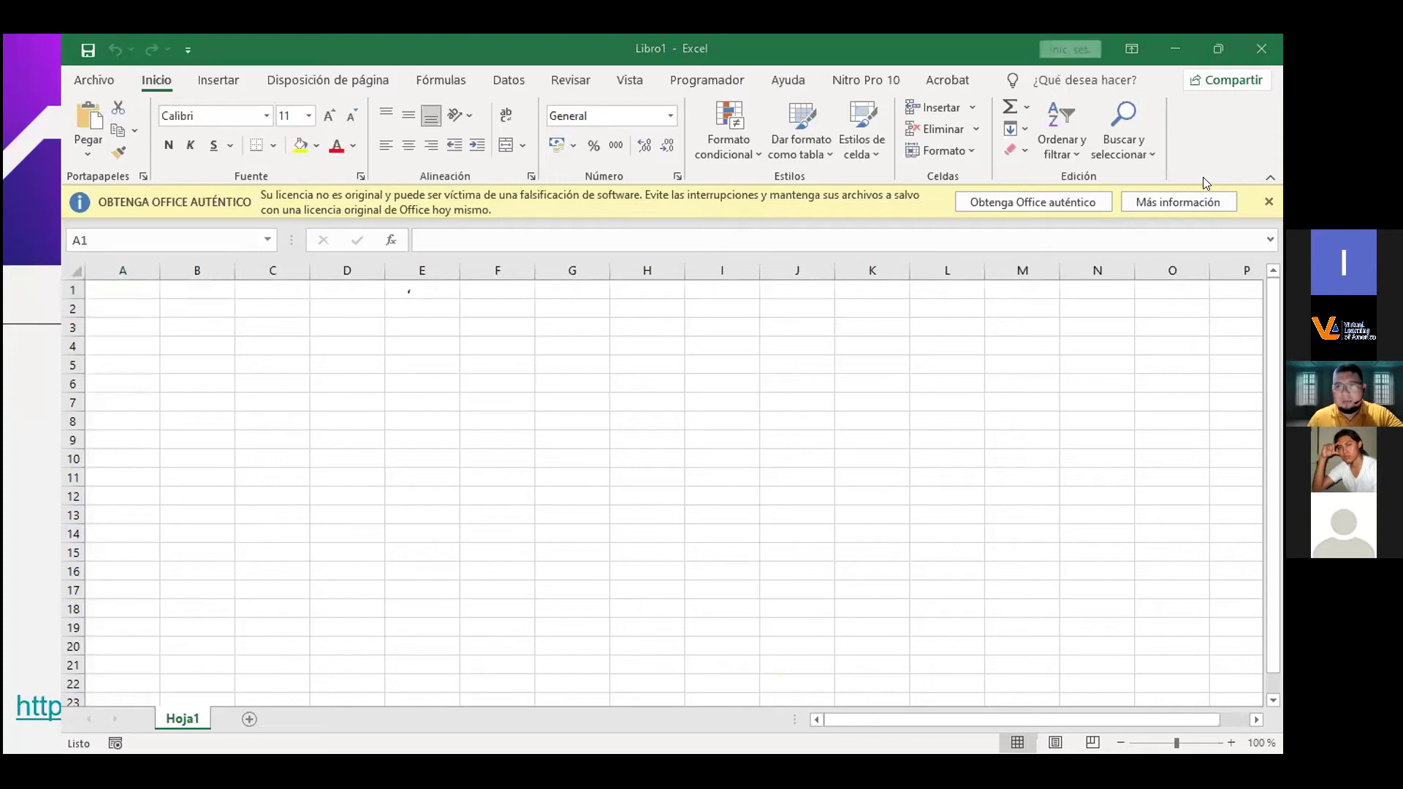
{"action": "left_click", "coordinate": [1268, 203]}
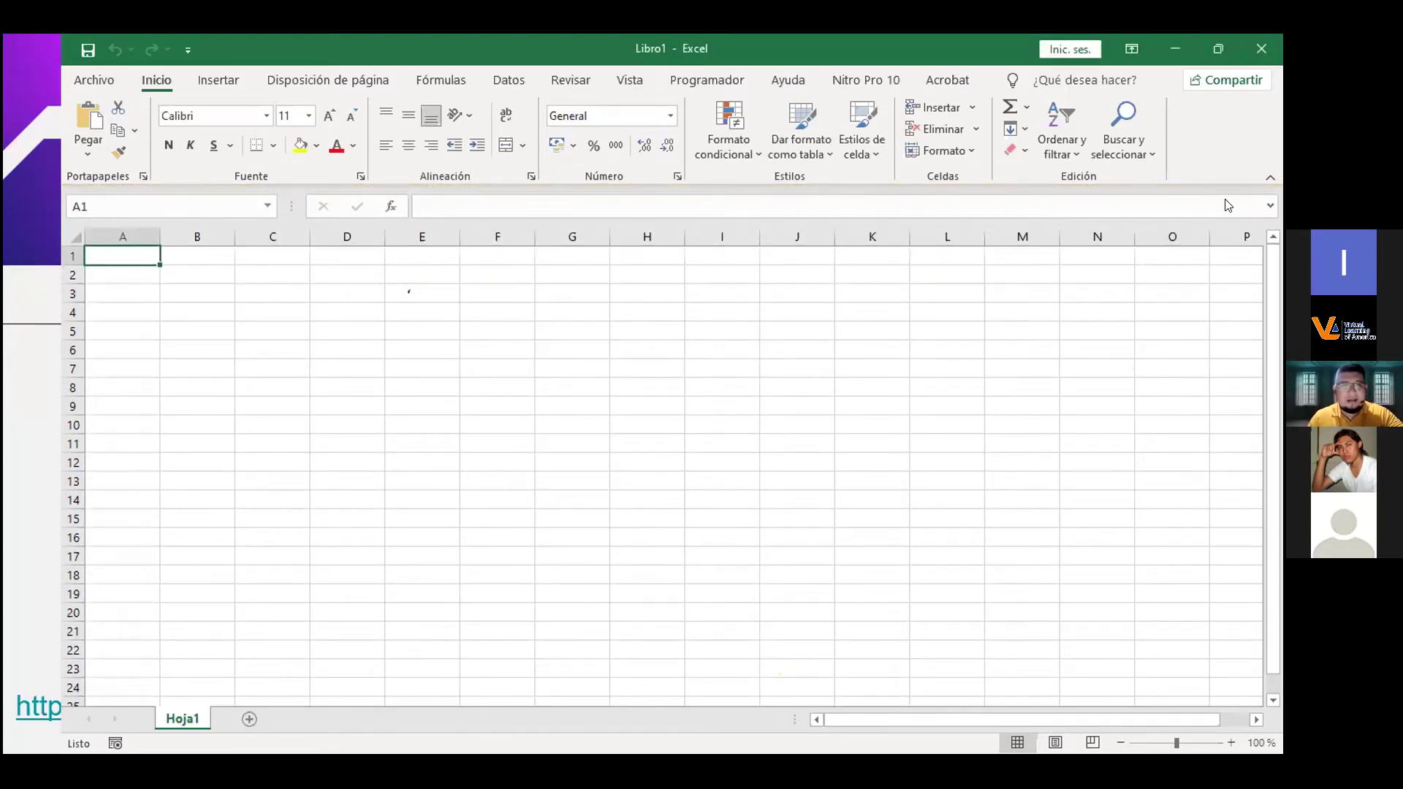
{"action": "left_click", "coordinate": [508, 80]}
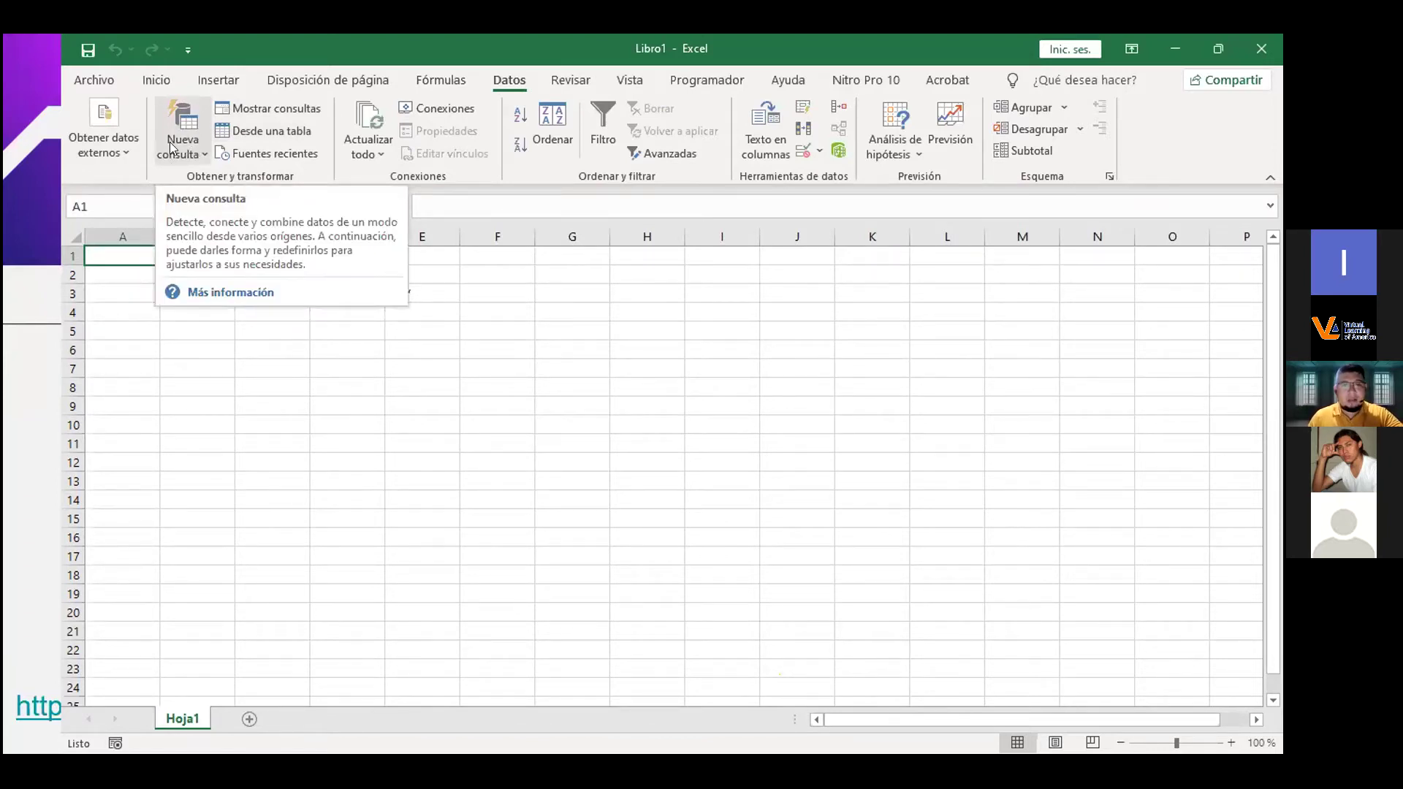
{"action": "left_click", "coordinate": [198, 154]}
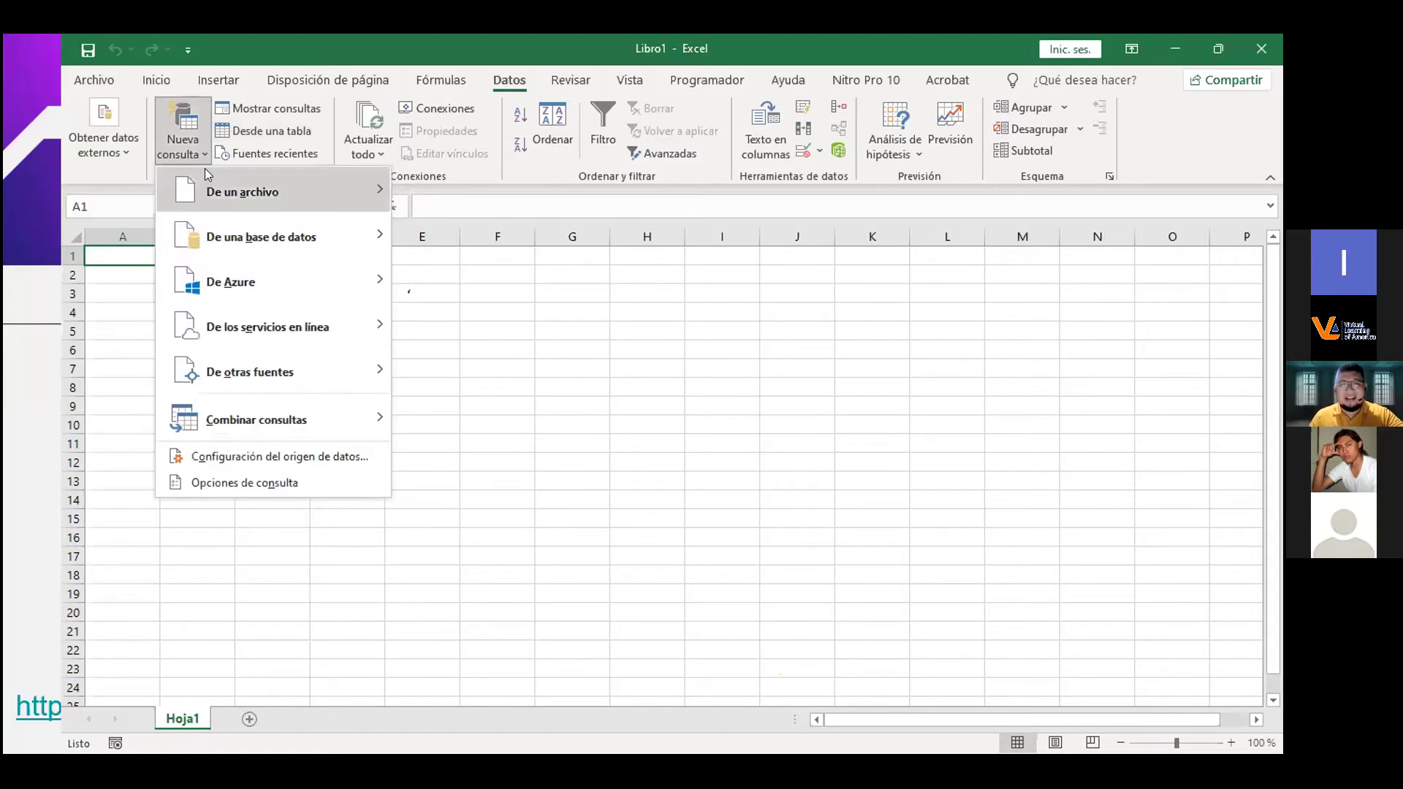
{"action": "mouse_move", "coordinate": [208, 172]}
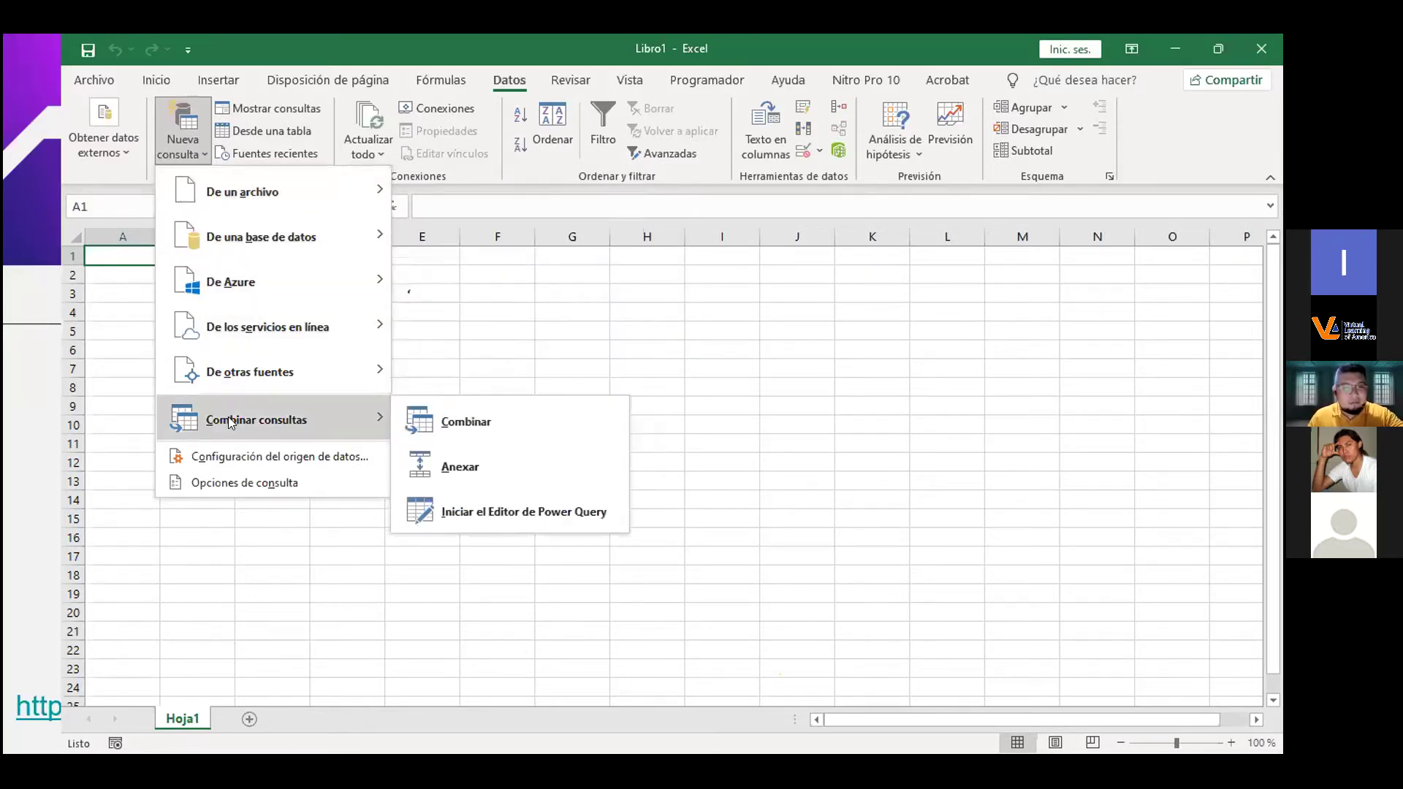
{"action": "mouse_move", "coordinate": [248, 374]}
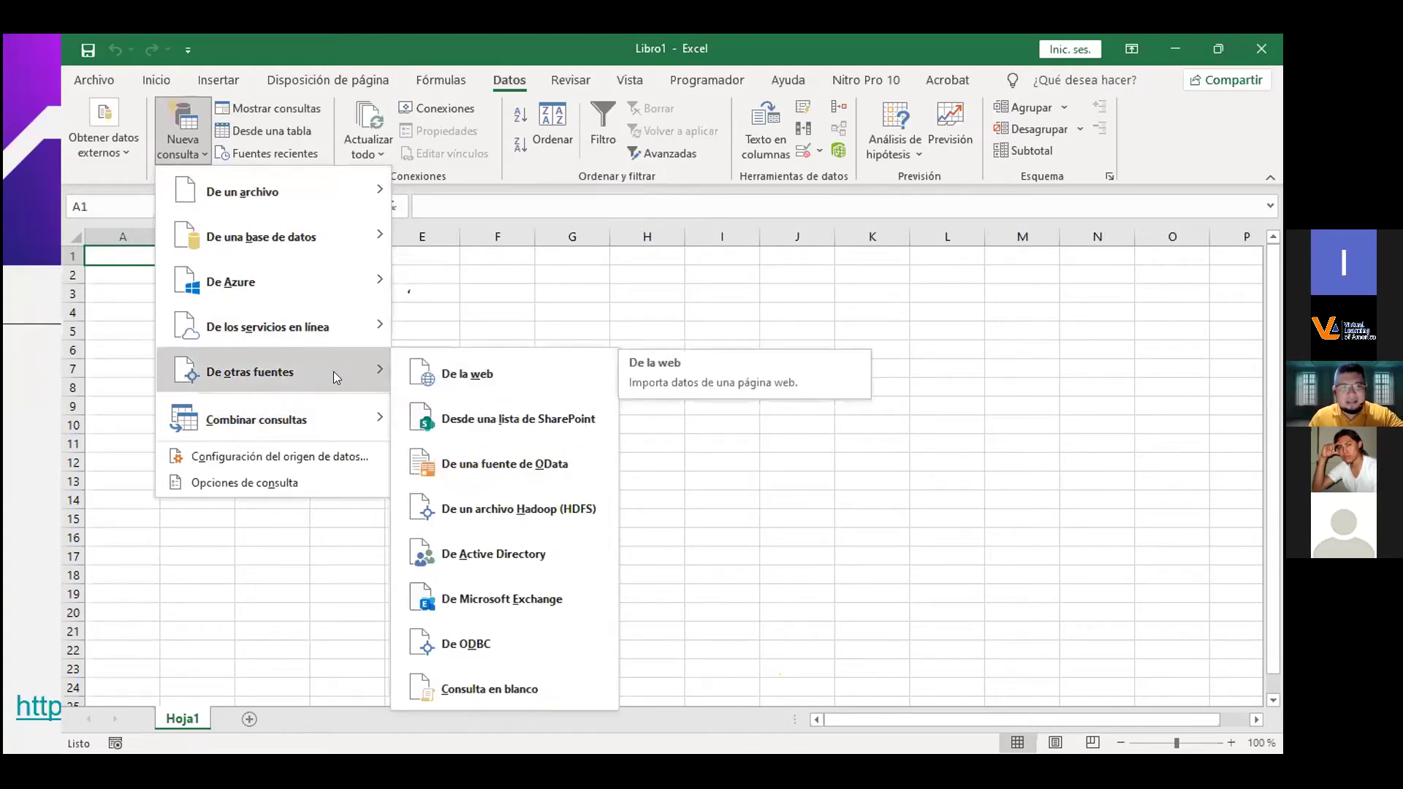
{"action": "left_click", "coordinate": [473, 380]}
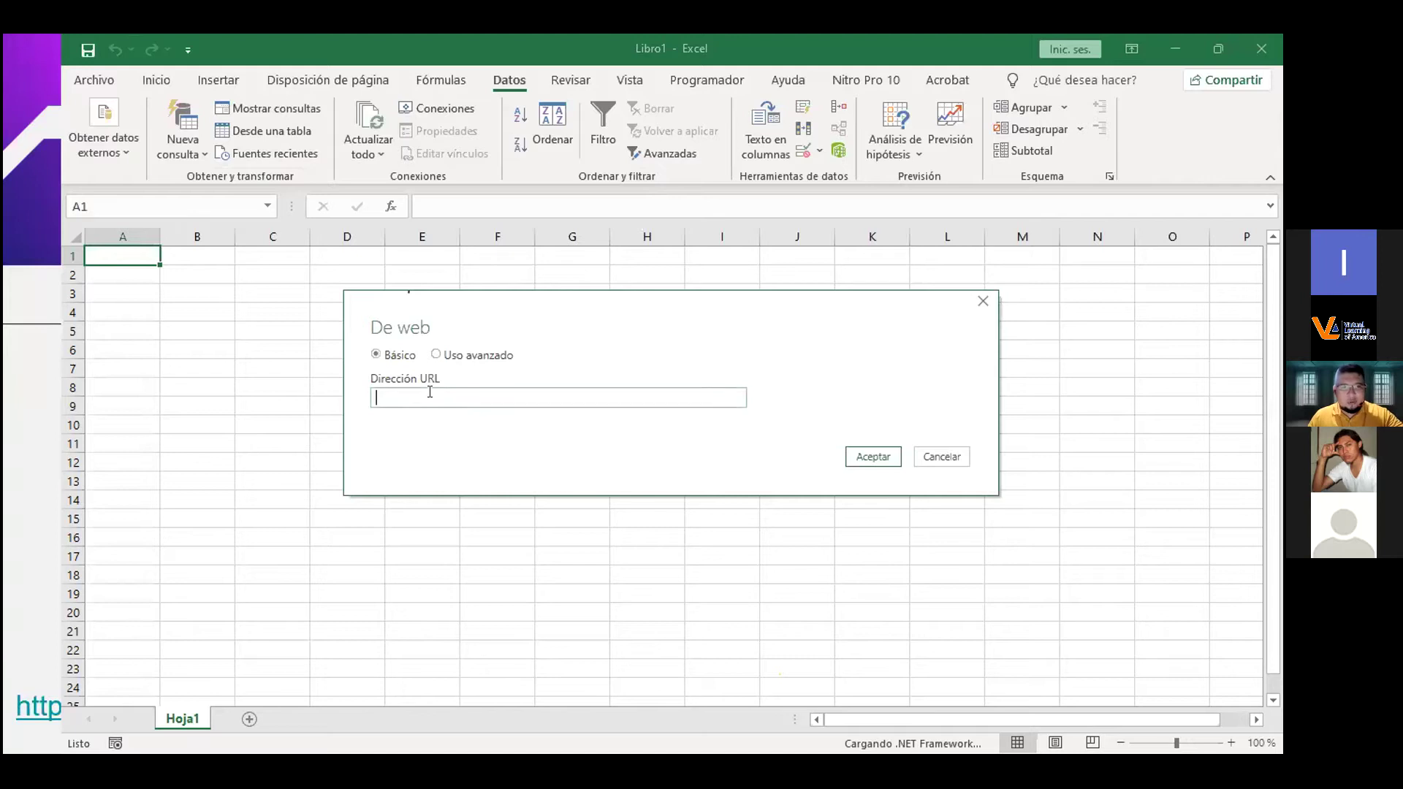
{"action": "type", "text": "https://serviciosvla.com/ServiciosVLAFTP/cursos/taller/tabla1.html"}
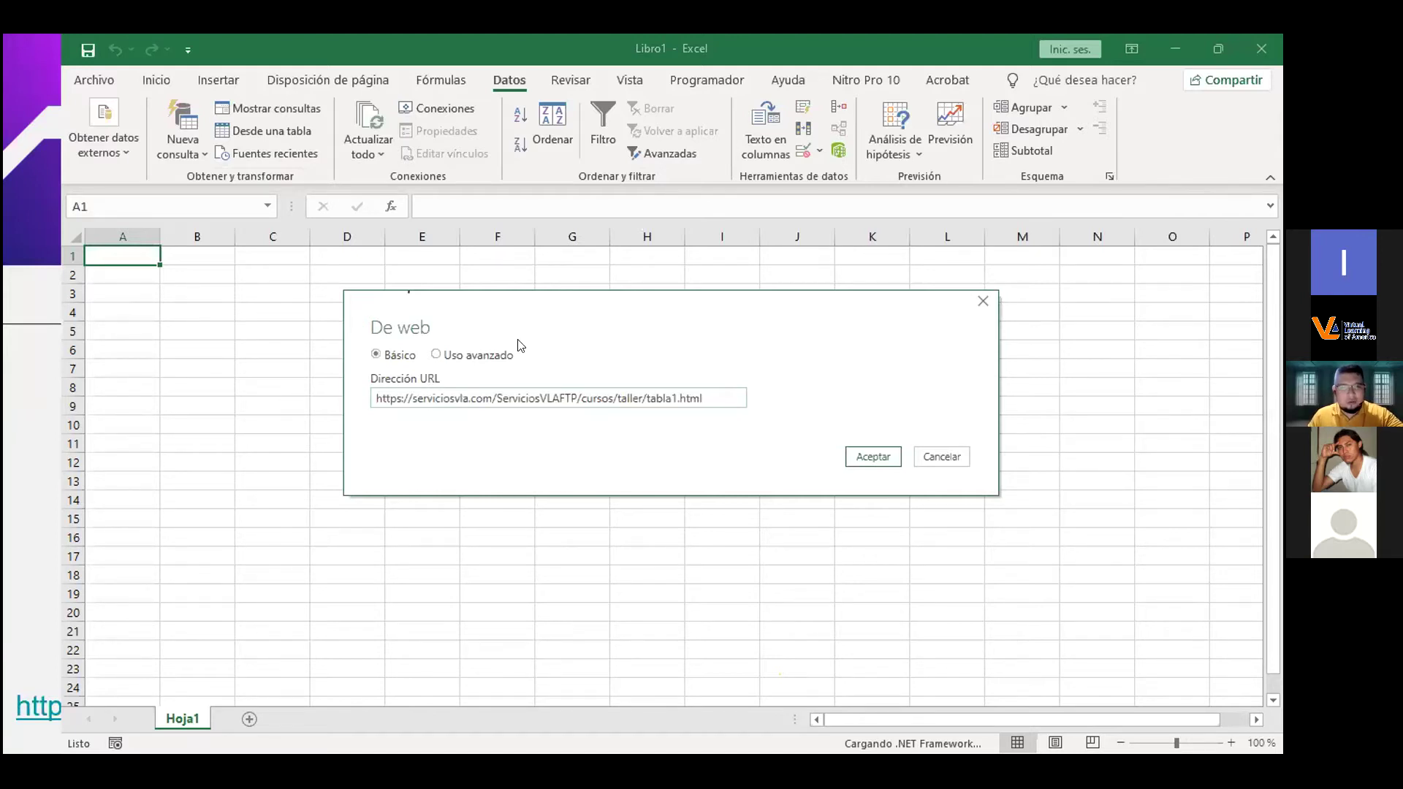
{"action": "left_click", "coordinate": [864, 459]}
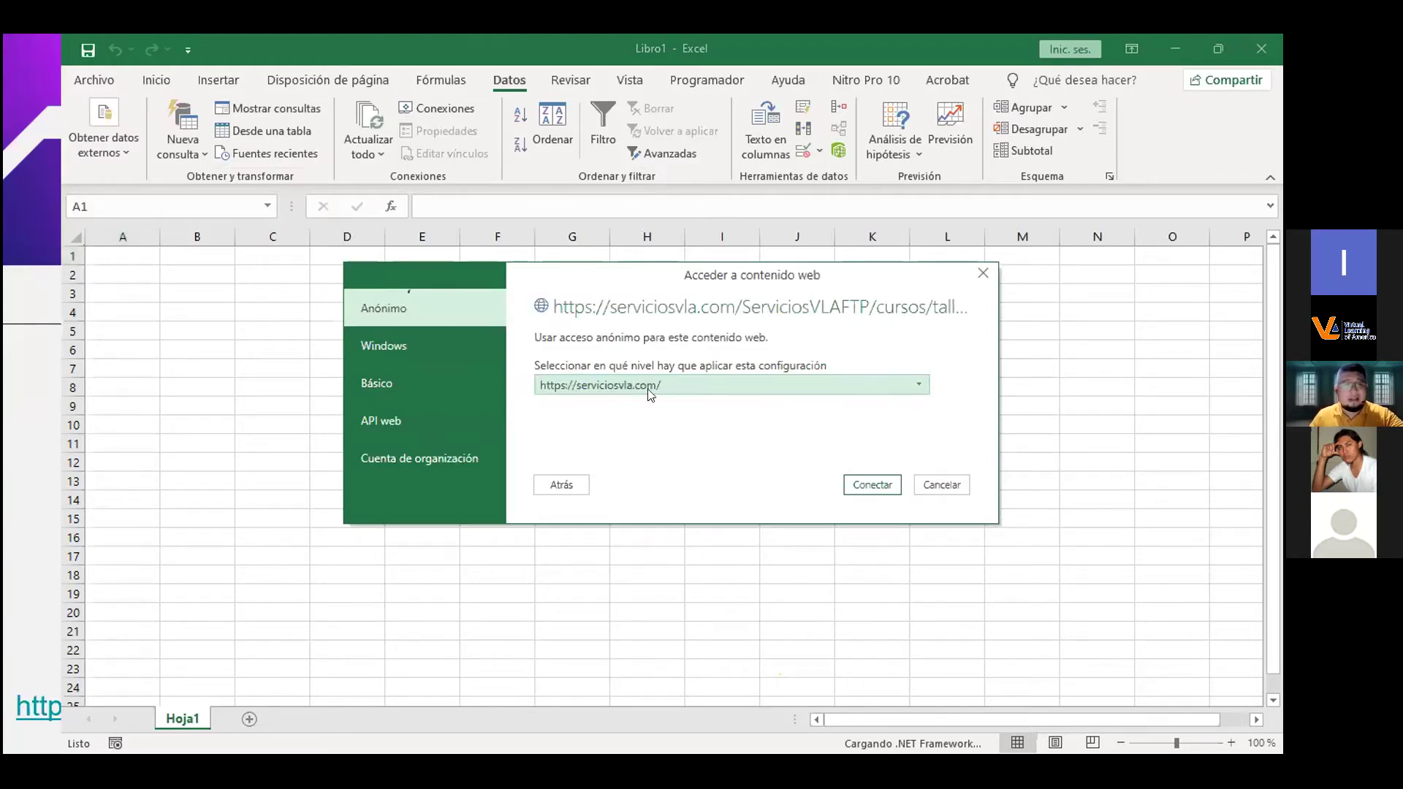
{"action": "left_click", "coordinate": [685, 388]}
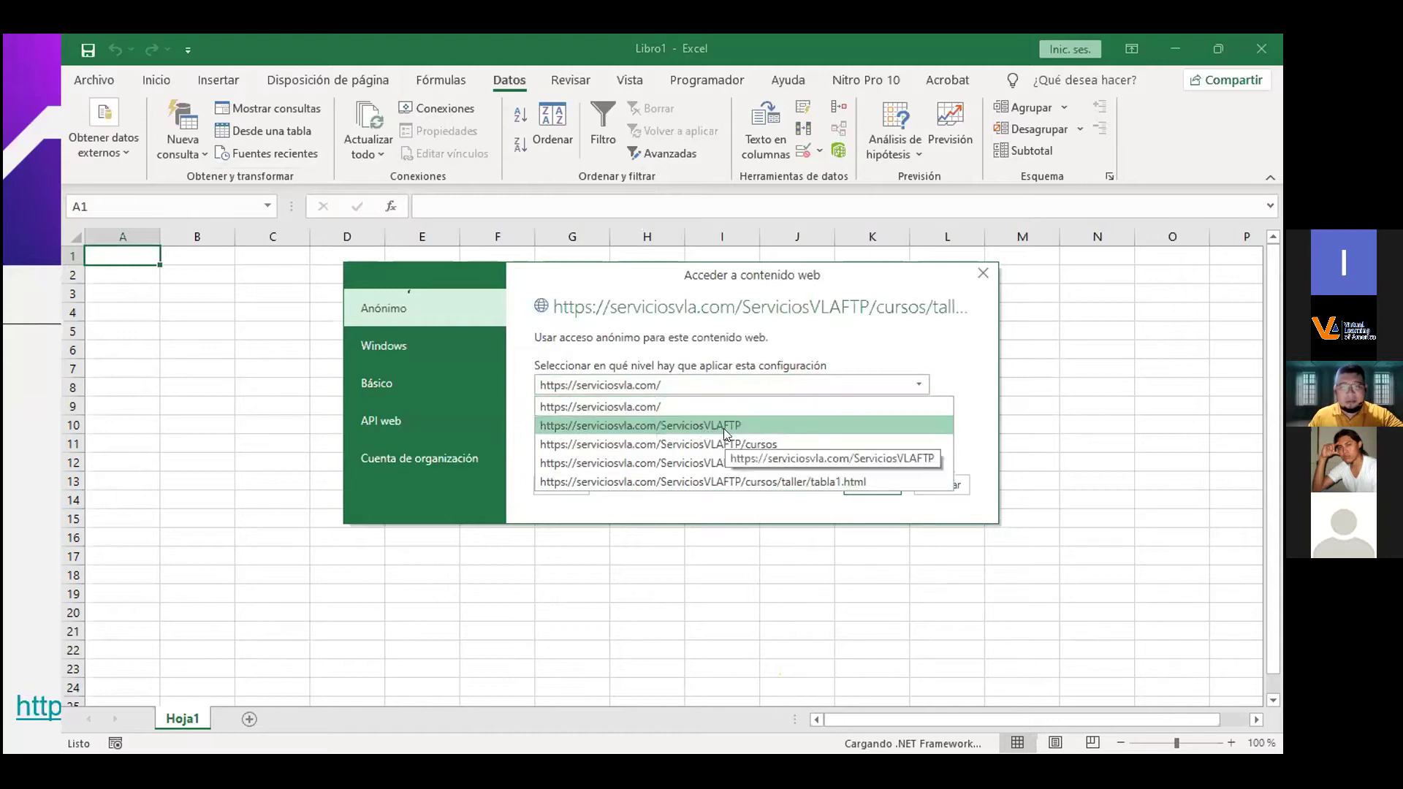
{"action": "left_click", "coordinate": [833, 482]}
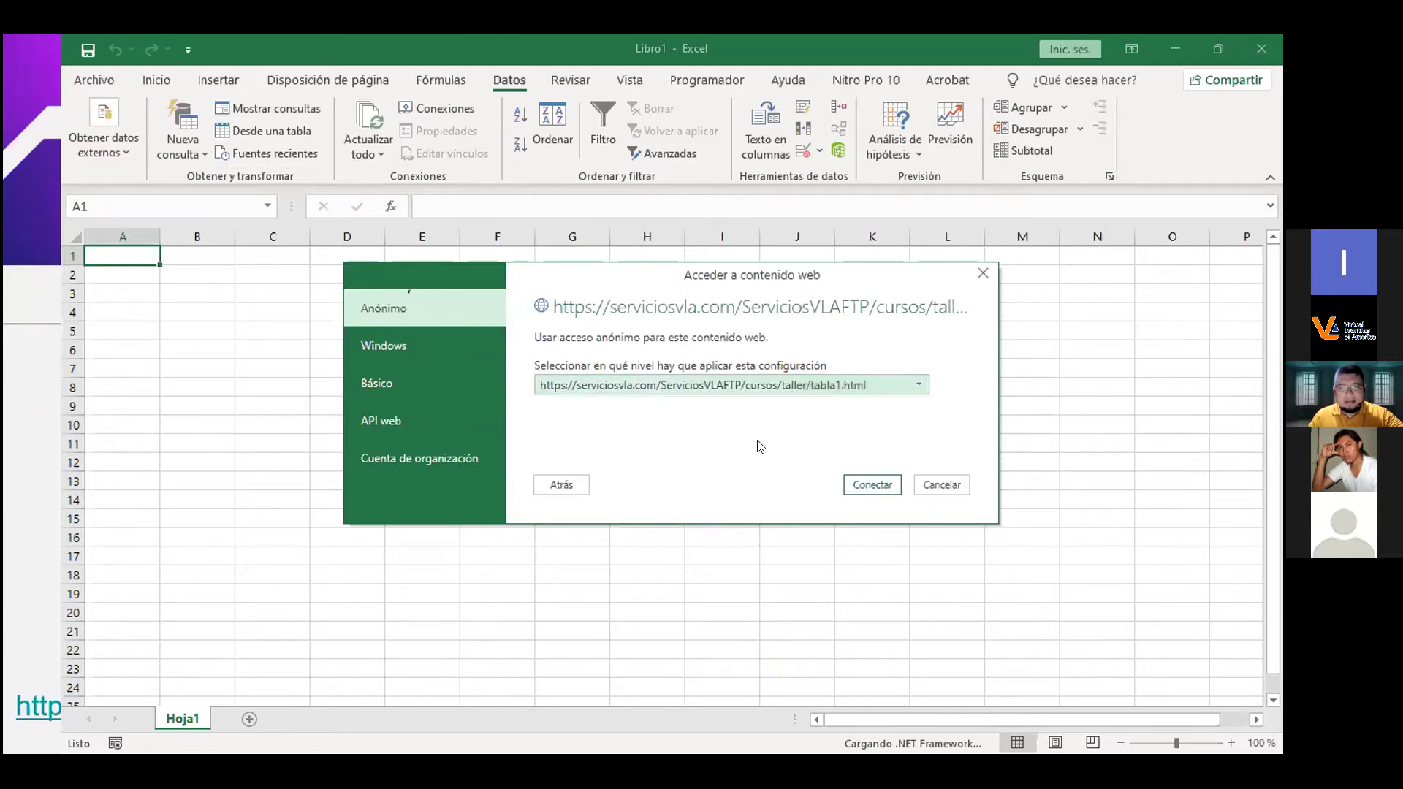
{"action": "left_click", "coordinate": [871, 483]}
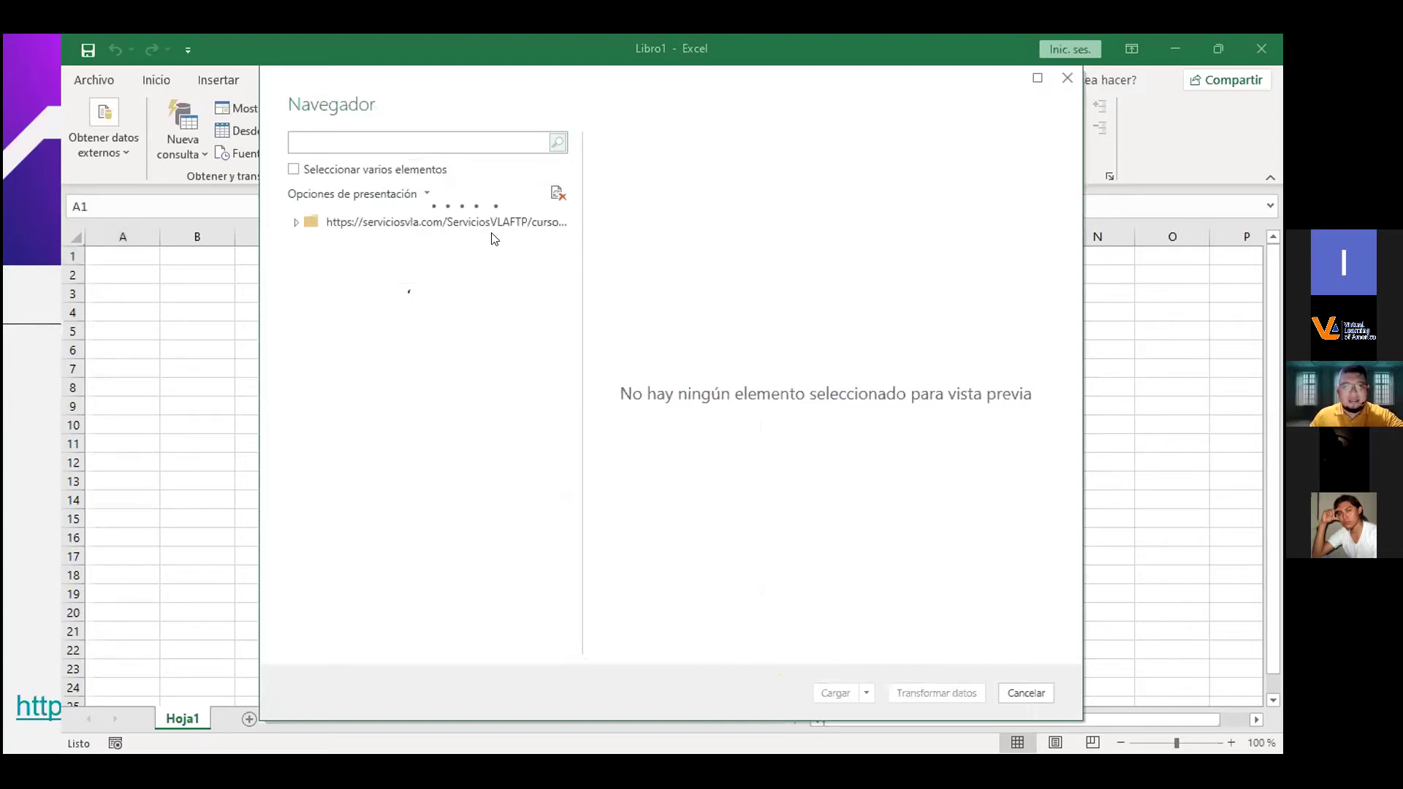
Preview the query's elements and load the "Bienvenidos al ejercicio de Tablas dinámicas de VLA" table into the workbook.
{"action": "left_click", "coordinate": [295, 221]}
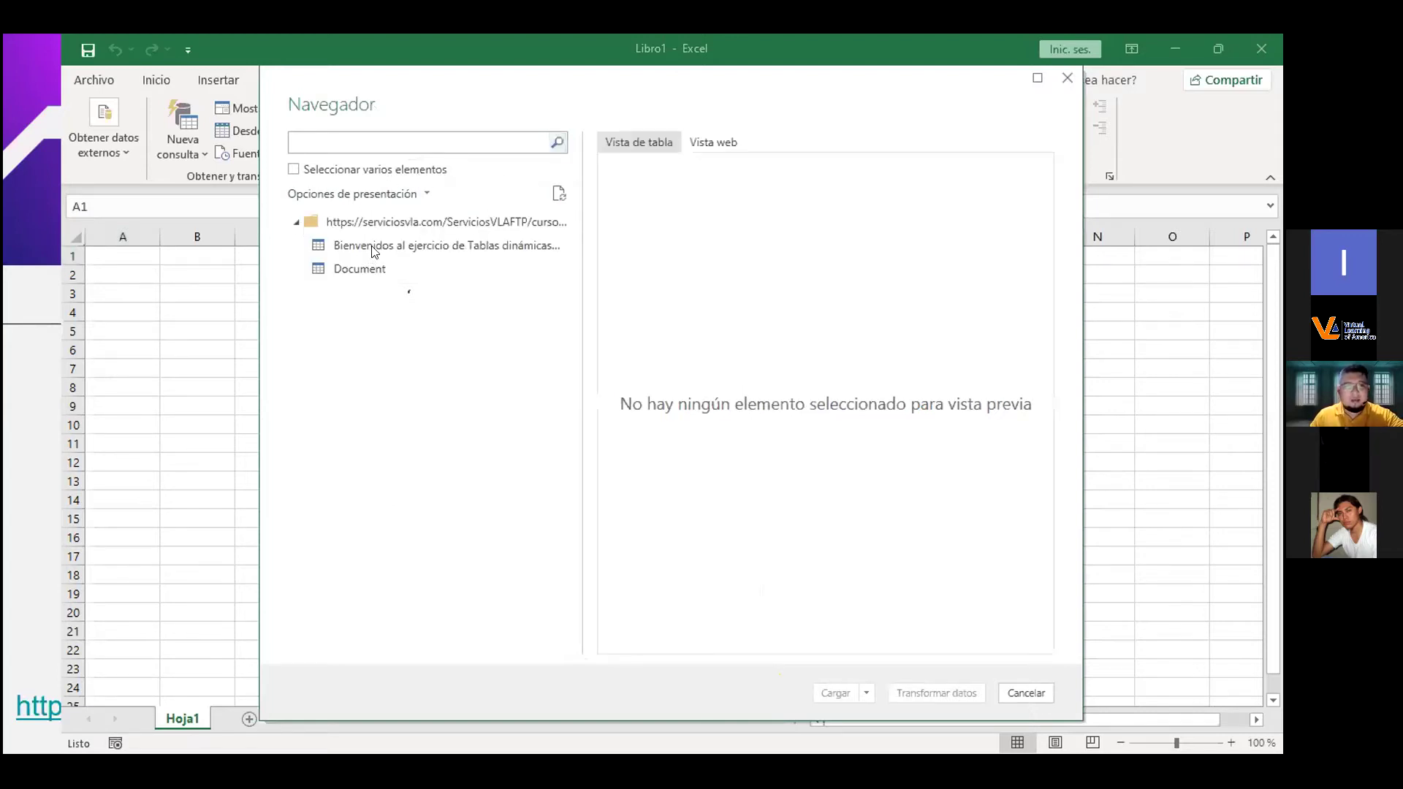
{"action": "left_click", "coordinate": [389, 251]}
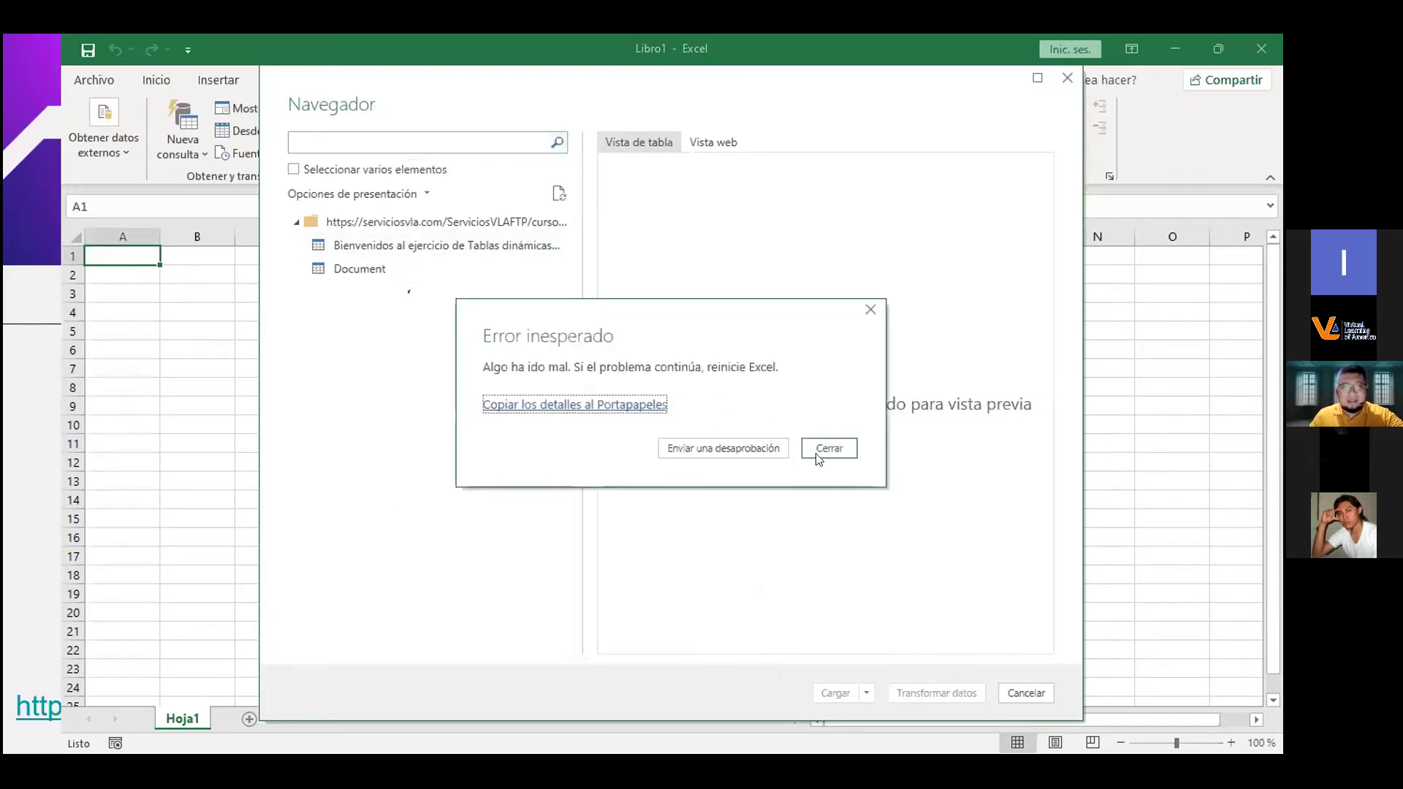
{"action": "left_click", "coordinate": [830, 449]}
{"action": "left_click", "coordinate": [350, 277]}
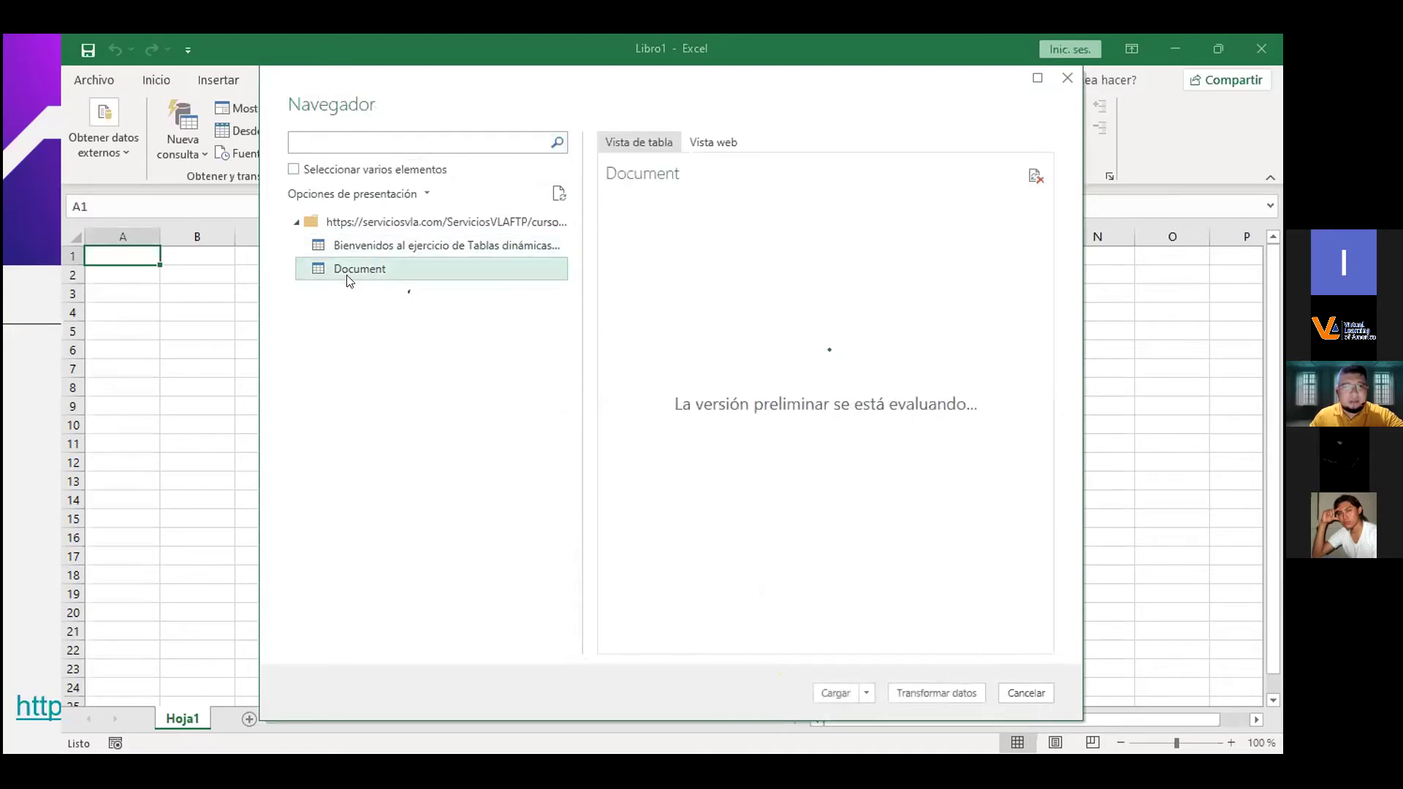
{"action": "left_click", "coordinate": [369, 246]}
{"action": "left_click", "coordinate": [356, 267]}
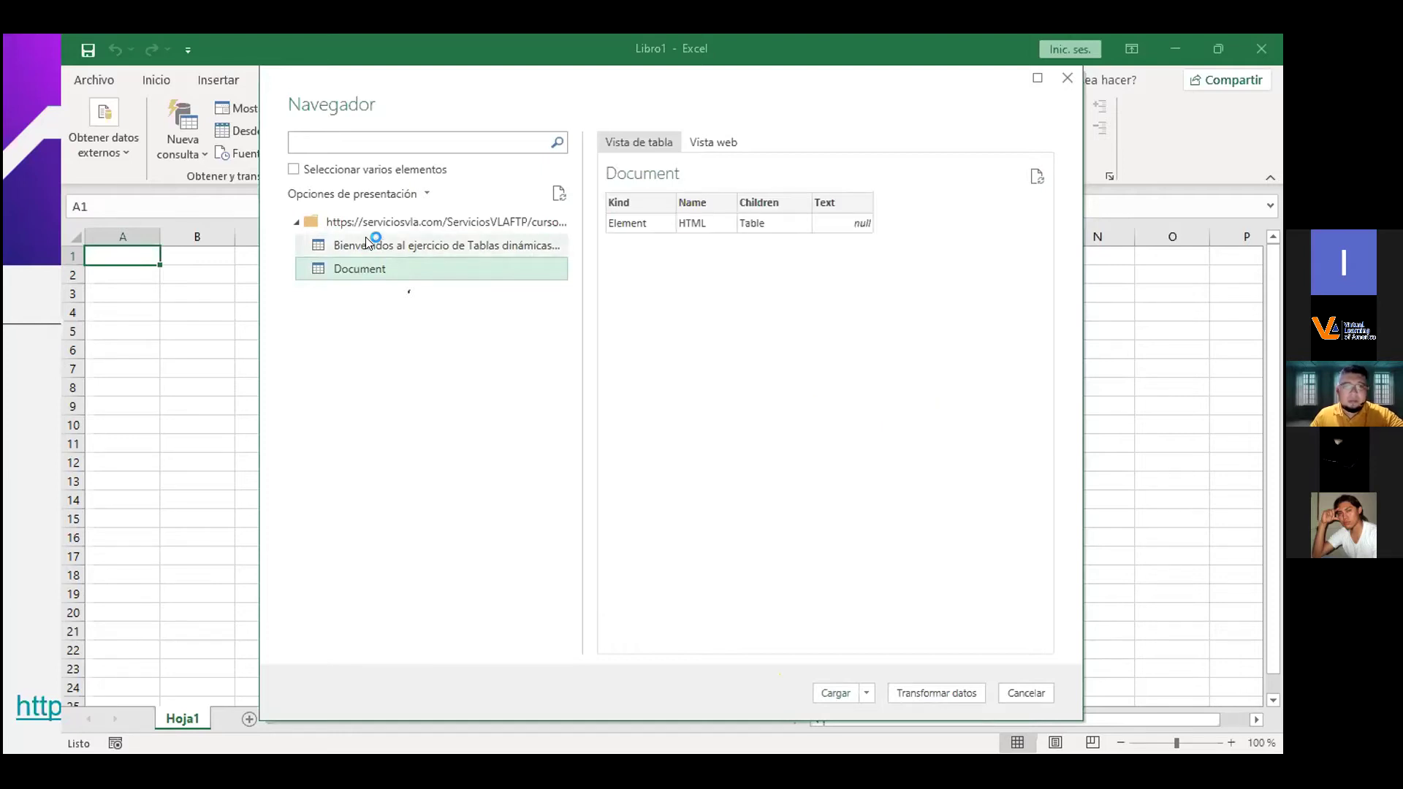
{"action": "left_click", "coordinate": [366, 238]}
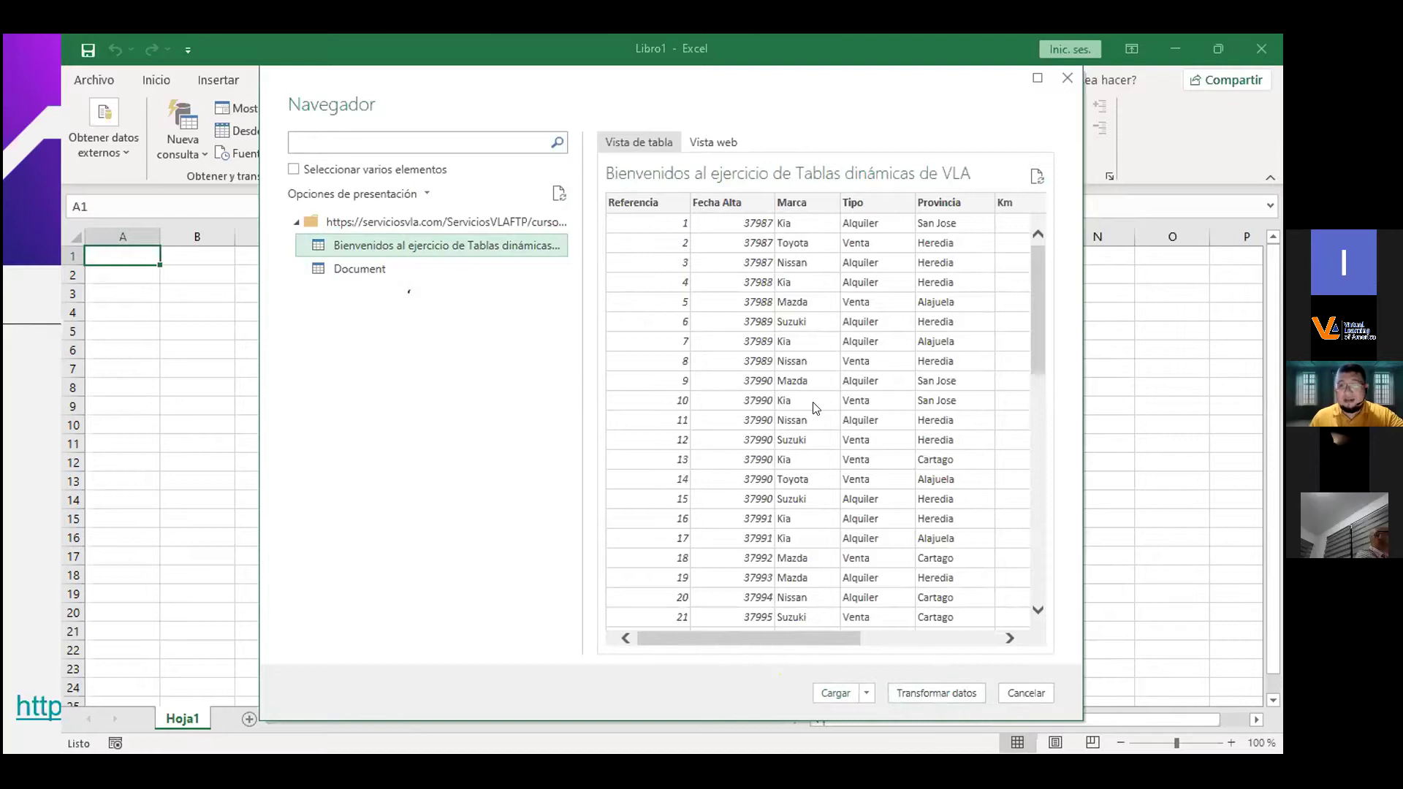
{"action": "left_click", "coordinate": [835, 694]}
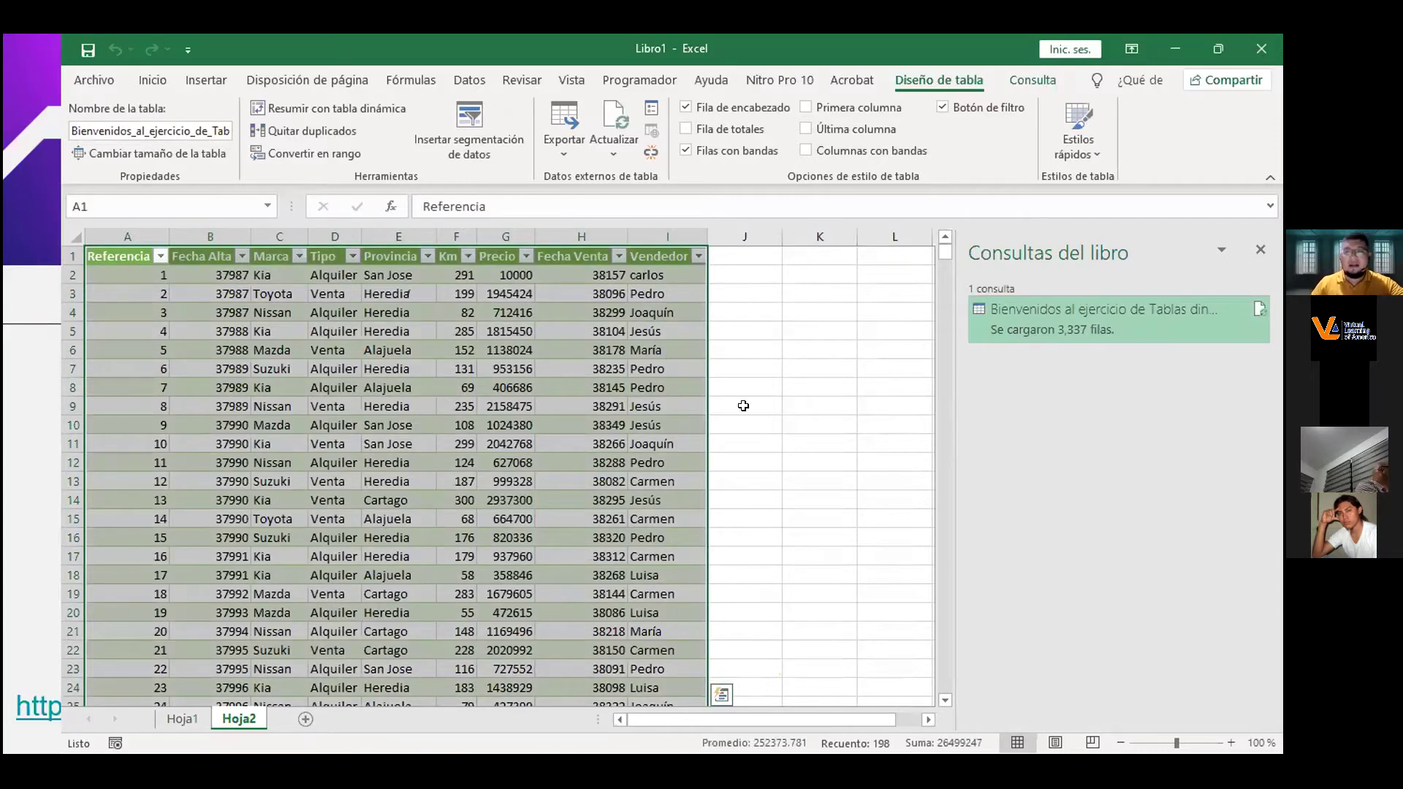
Deselect the imported table and close the list of workbook queries.
{"action": "left_click", "coordinate": [750, 378]}
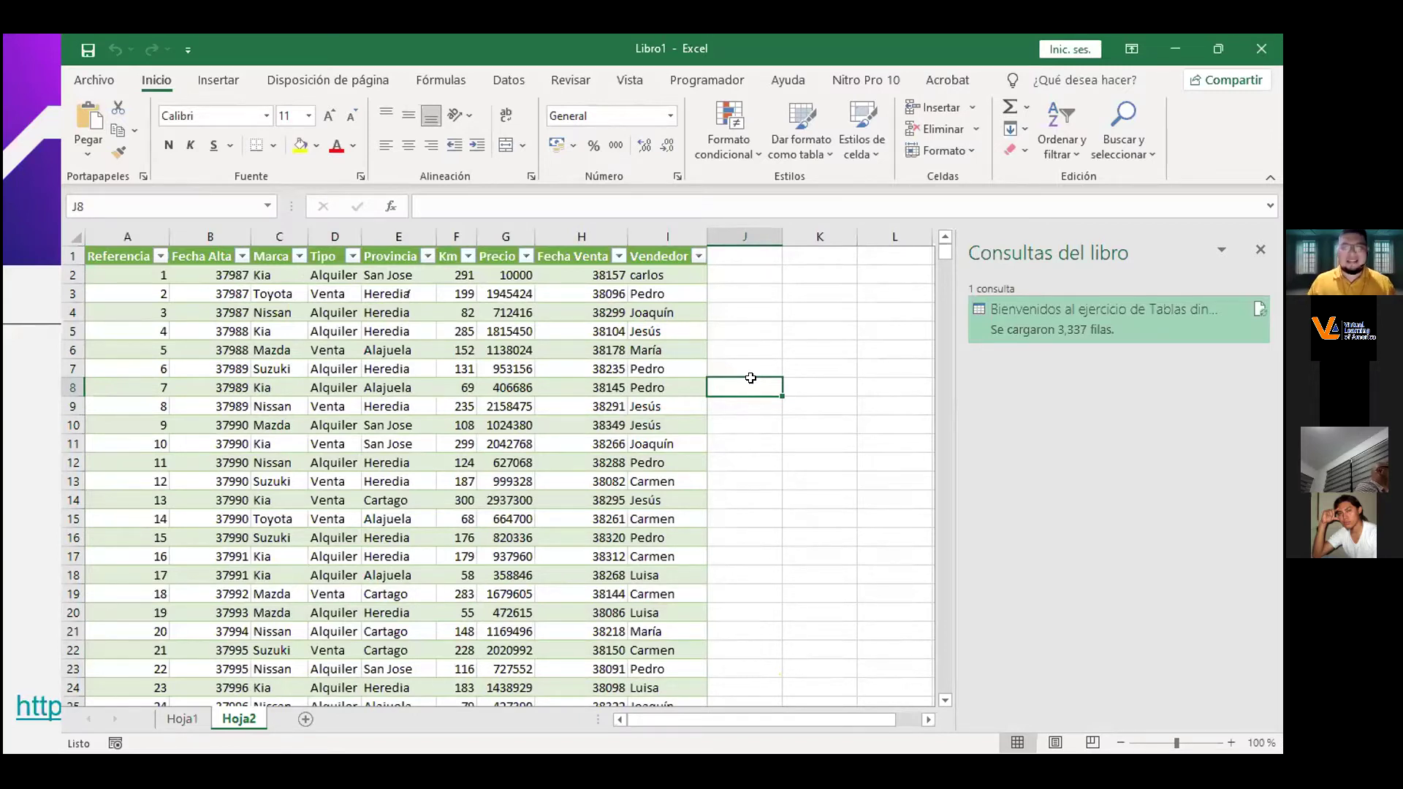
{"action": "left_click", "coordinate": [835, 385]}
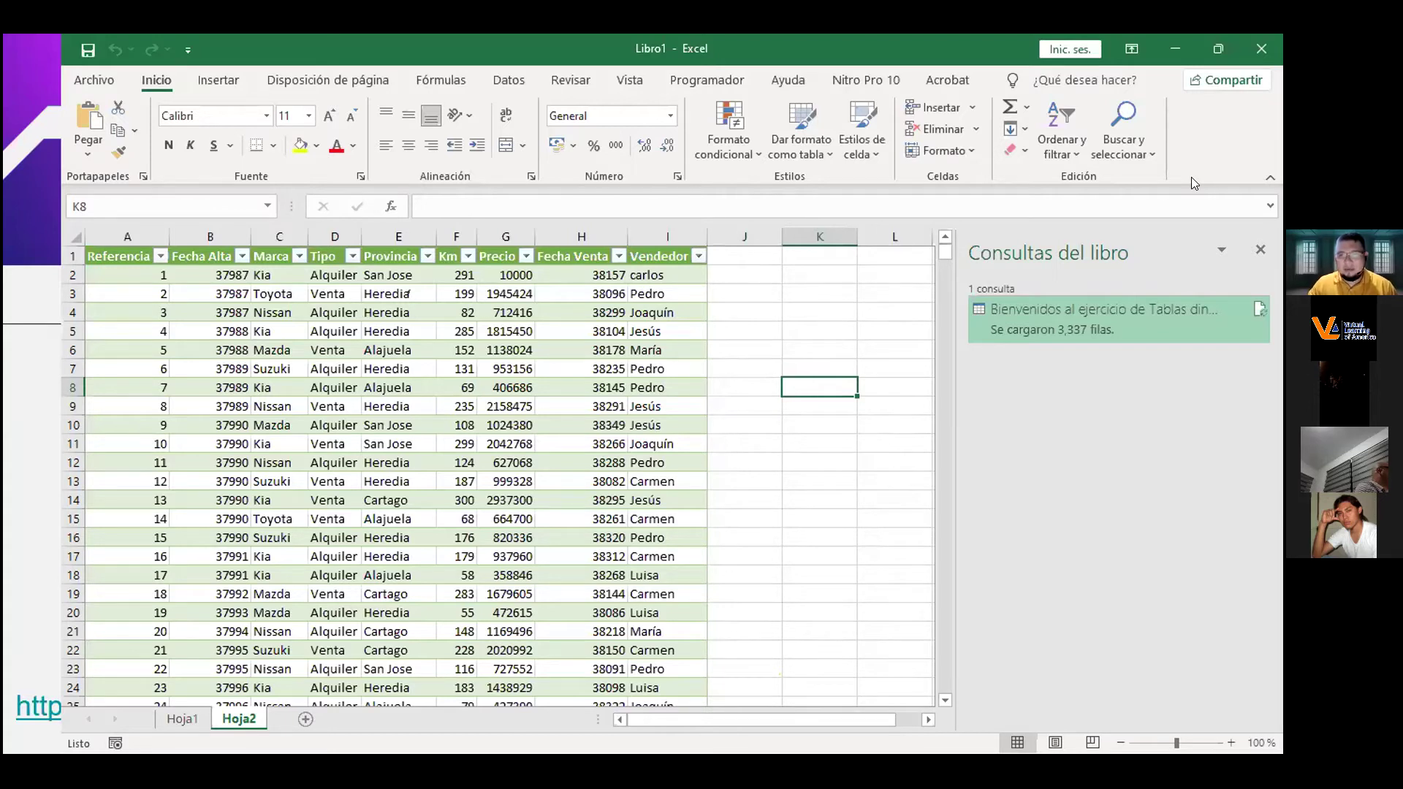
{"action": "left_click", "coordinate": [1259, 249]}
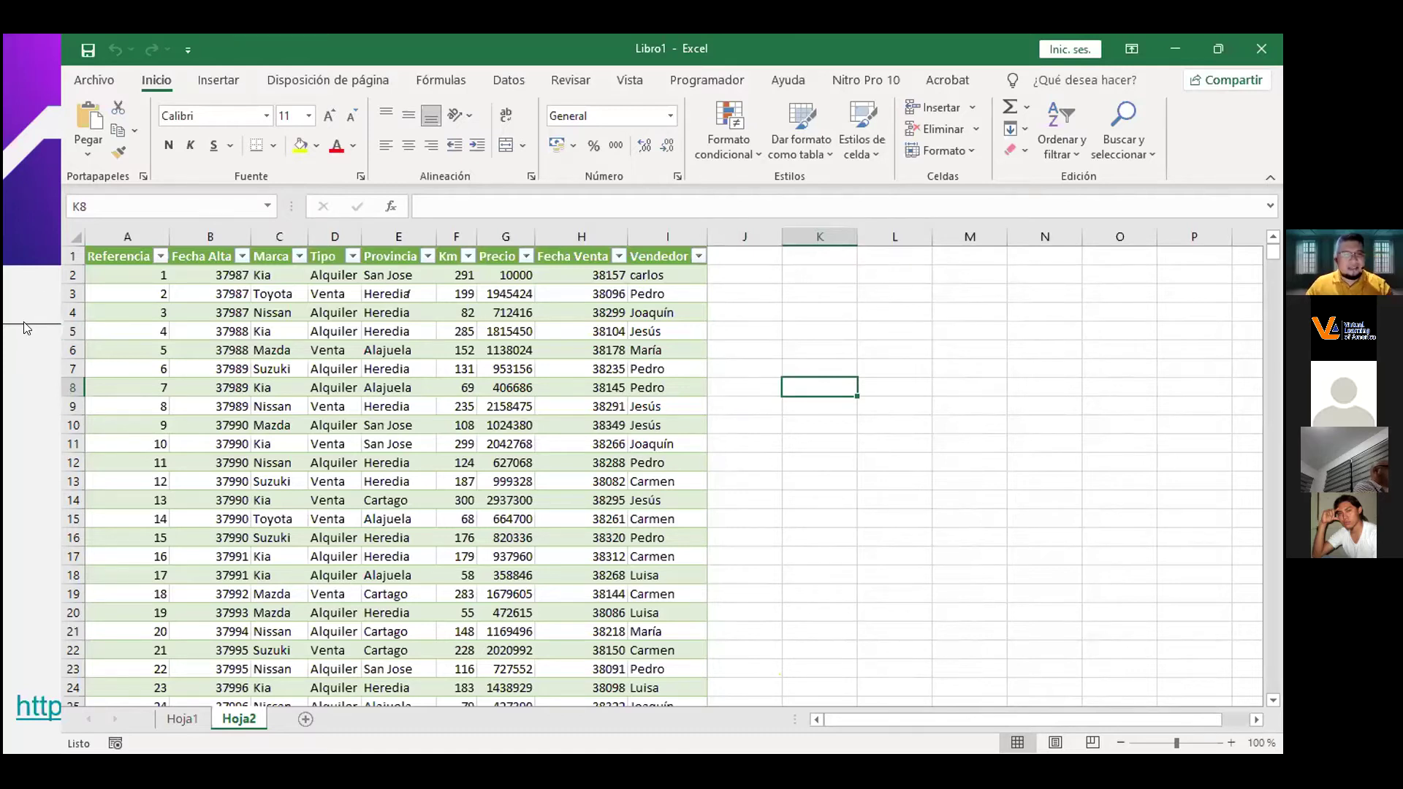
Return to the Recursos slide, download tabla1.xlsx through the browser and open it in Excel.
{"action": "left_click", "coordinate": [40, 293]}
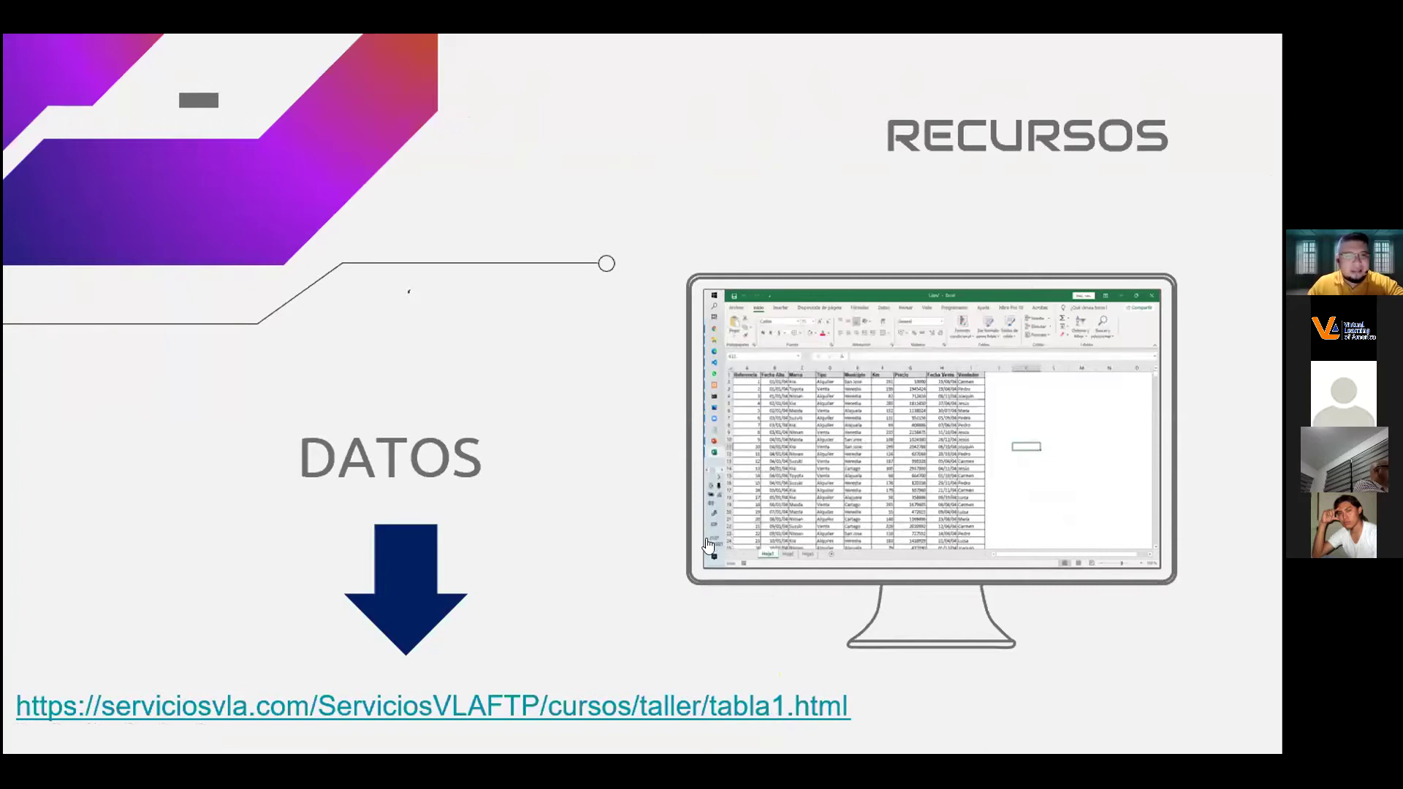
{"action": "left_click", "coordinate": [521, 390]}
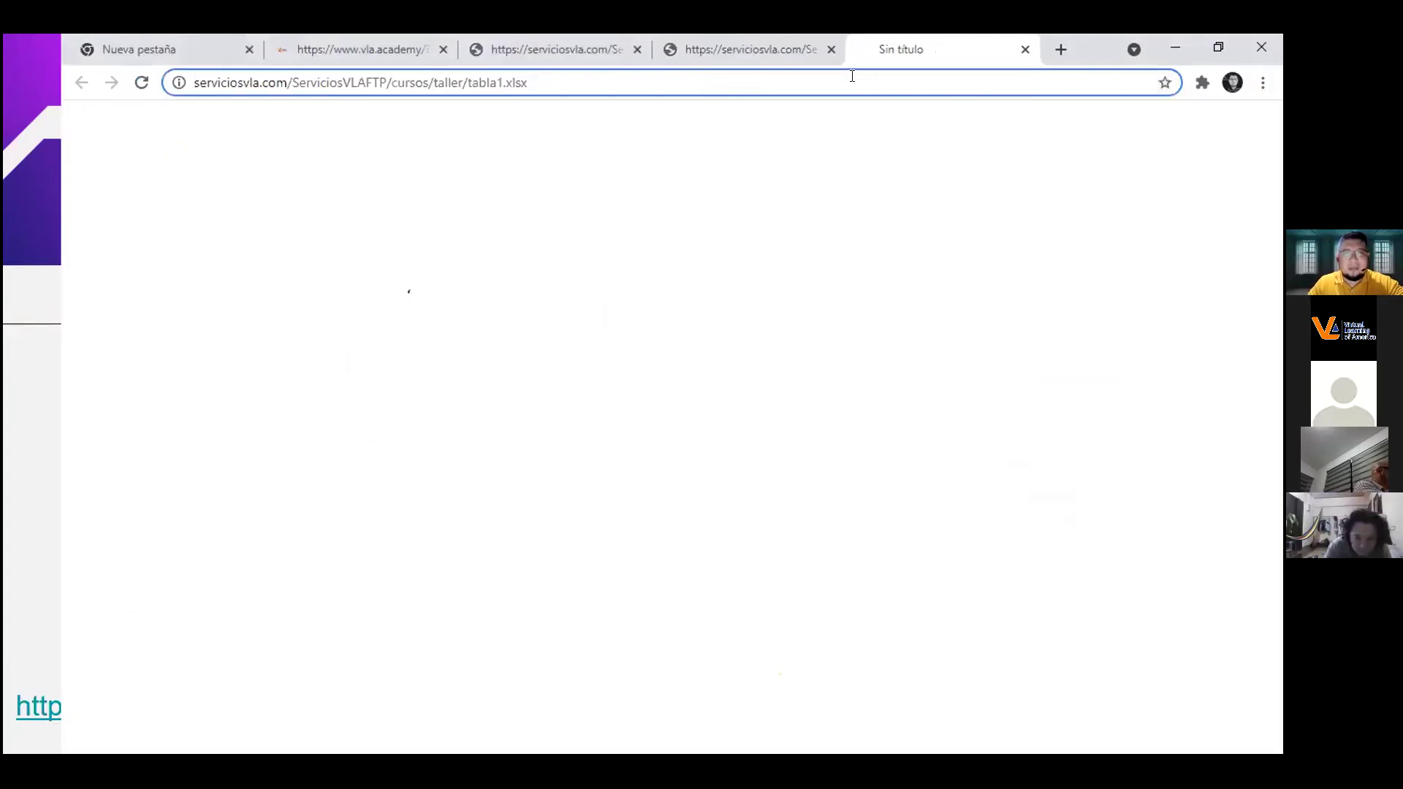
{"action": "left_click", "coordinate": [127, 733]}
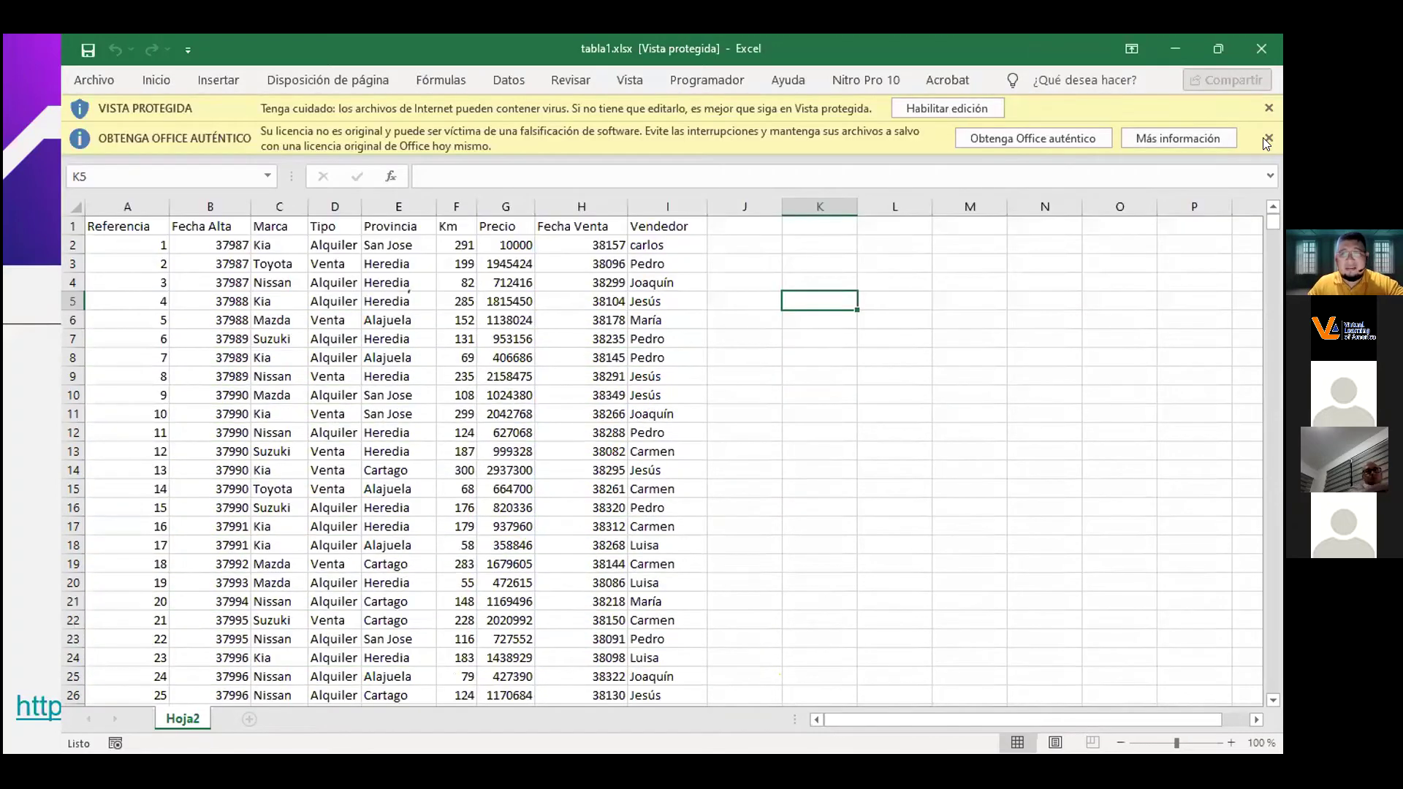
Enable editing and external data content in tabla1.xlsx, dismissing the licence notices.
{"action": "left_click", "coordinate": [1268, 138]}
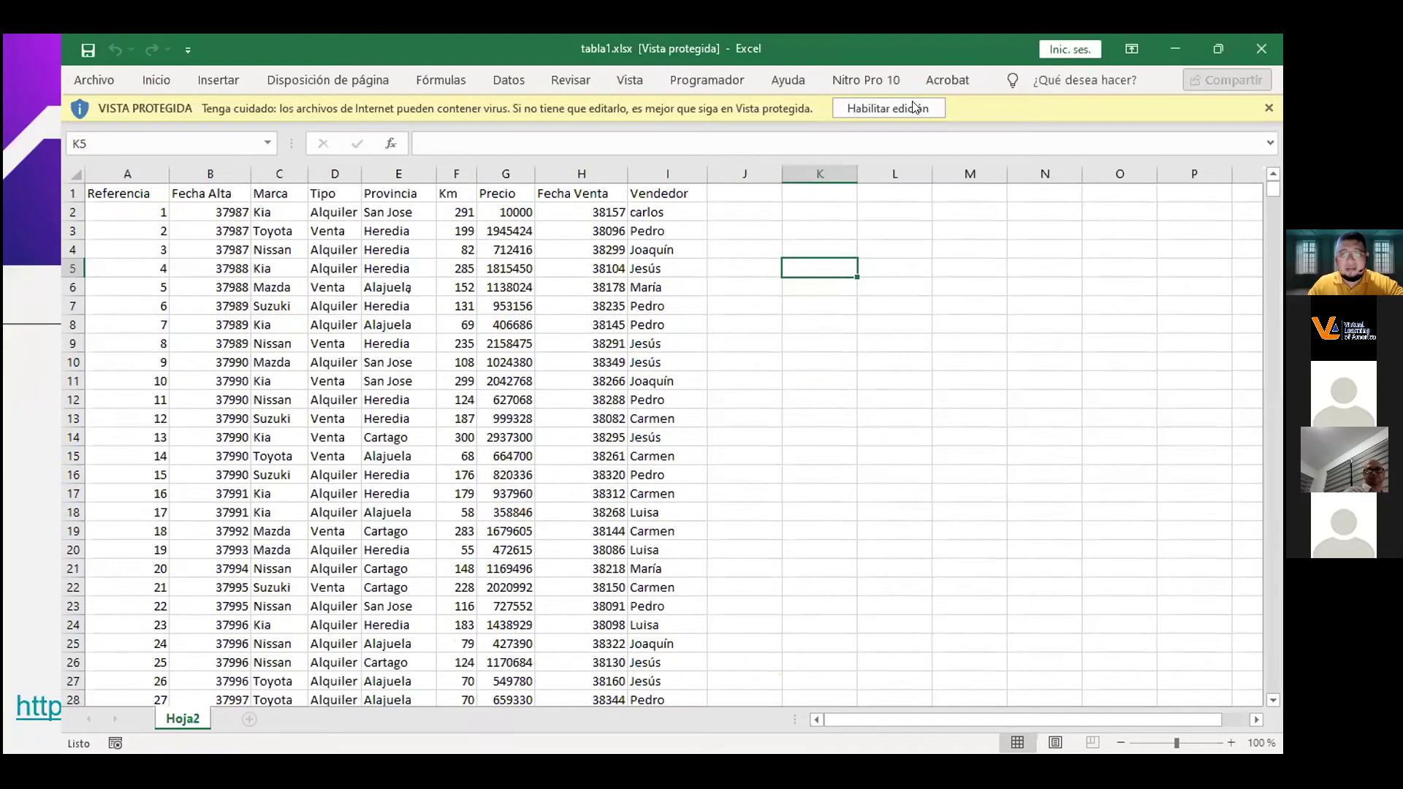
{"action": "left_click", "coordinate": [943, 108]}
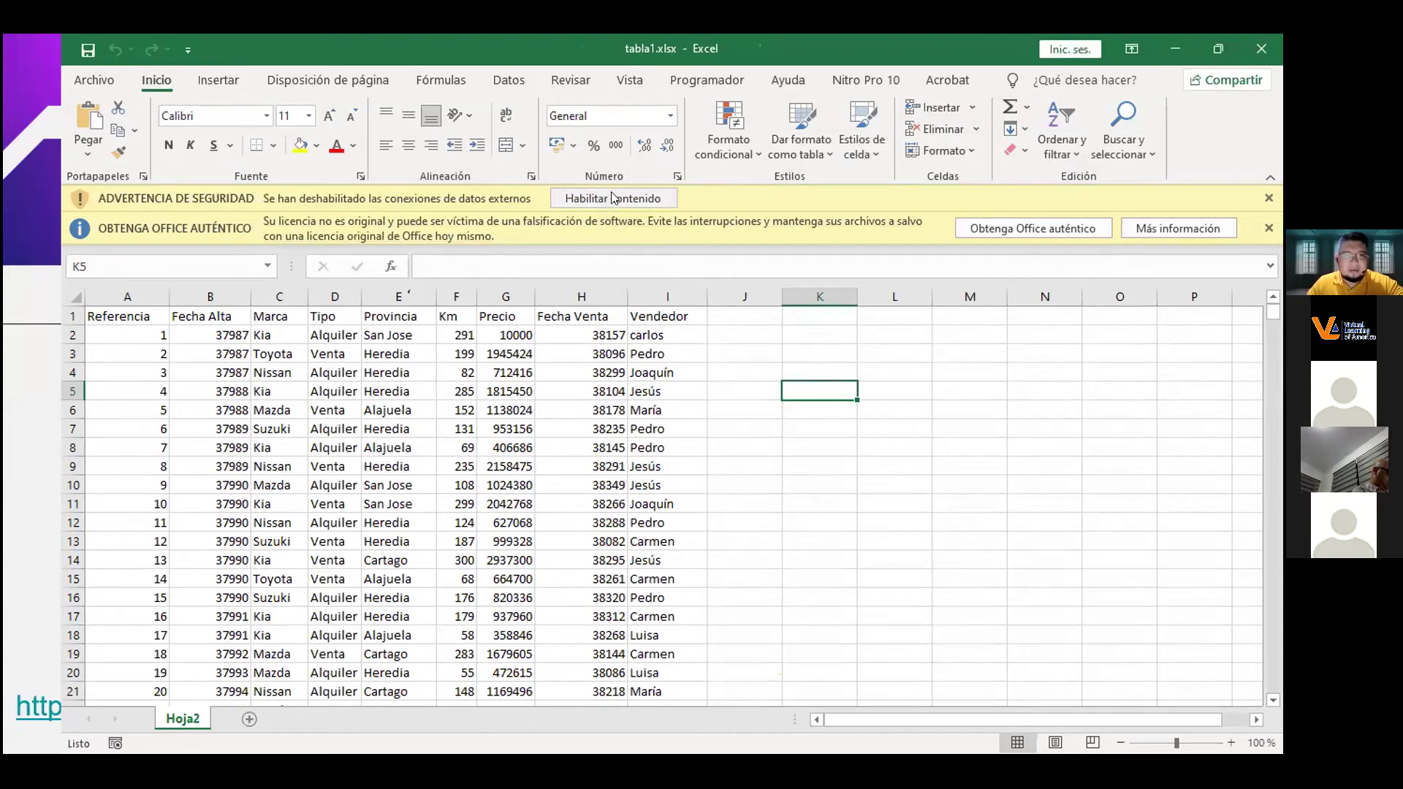
{"action": "left_click", "coordinate": [610, 198]}
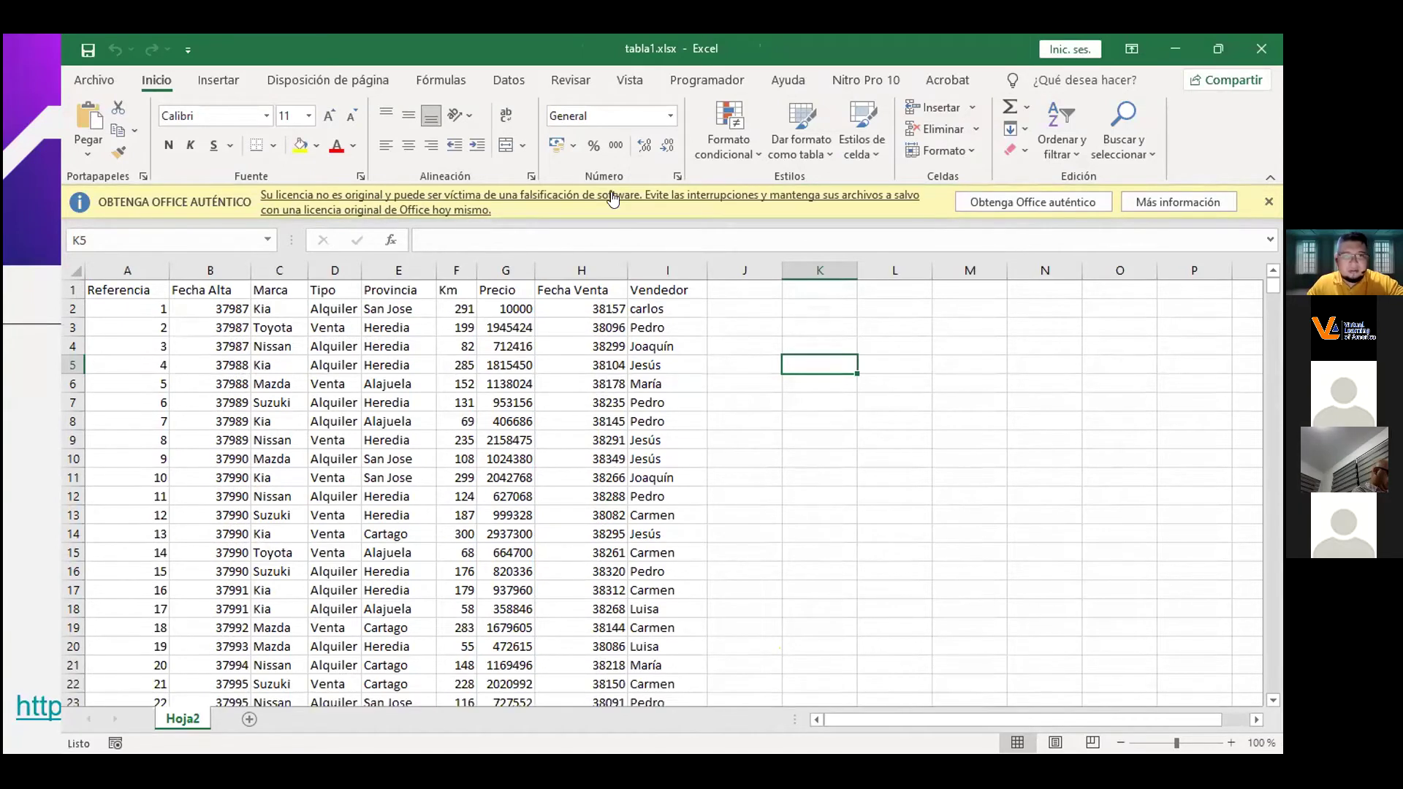
{"action": "left_click", "coordinate": [1268, 202]}
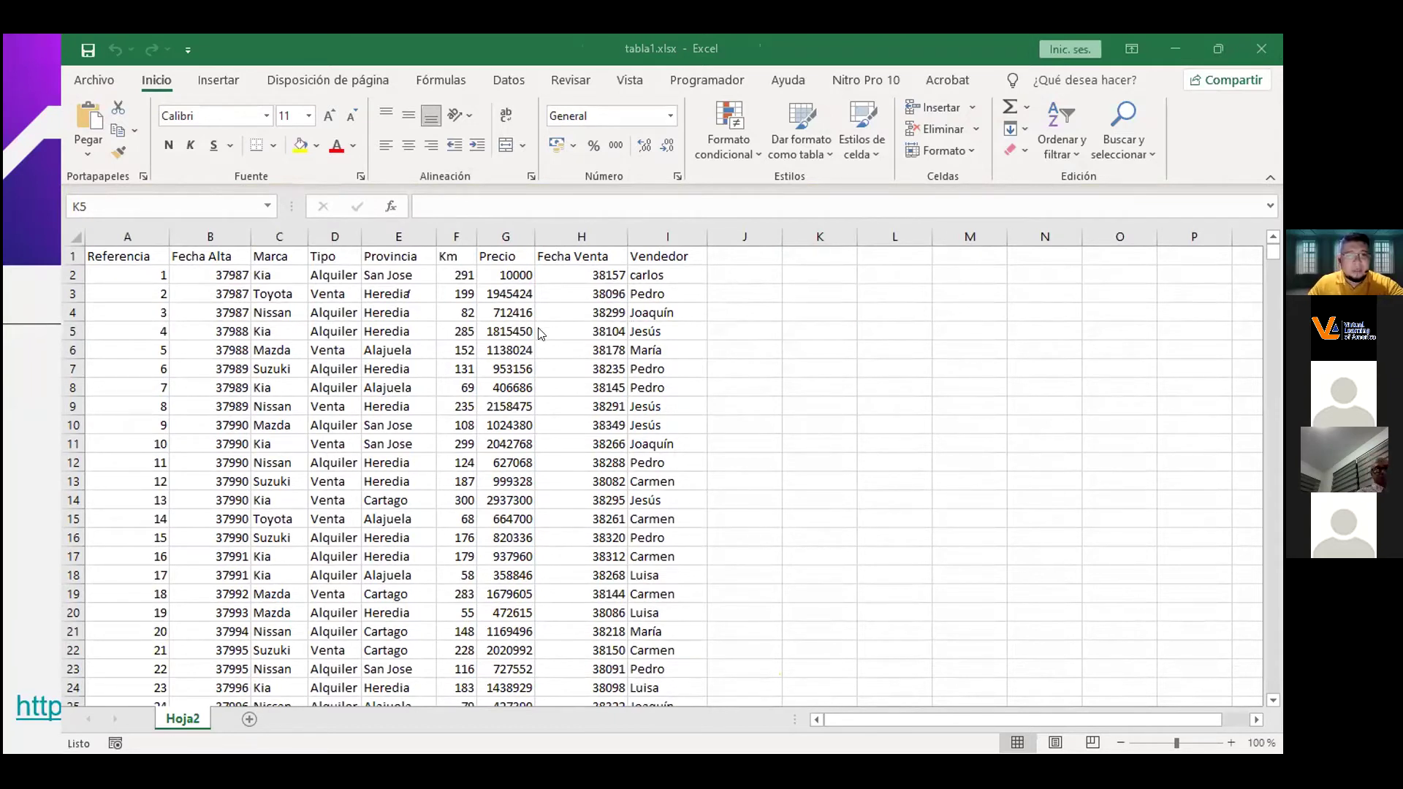
{"action": "left_click", "coordinate": [374, 348]}
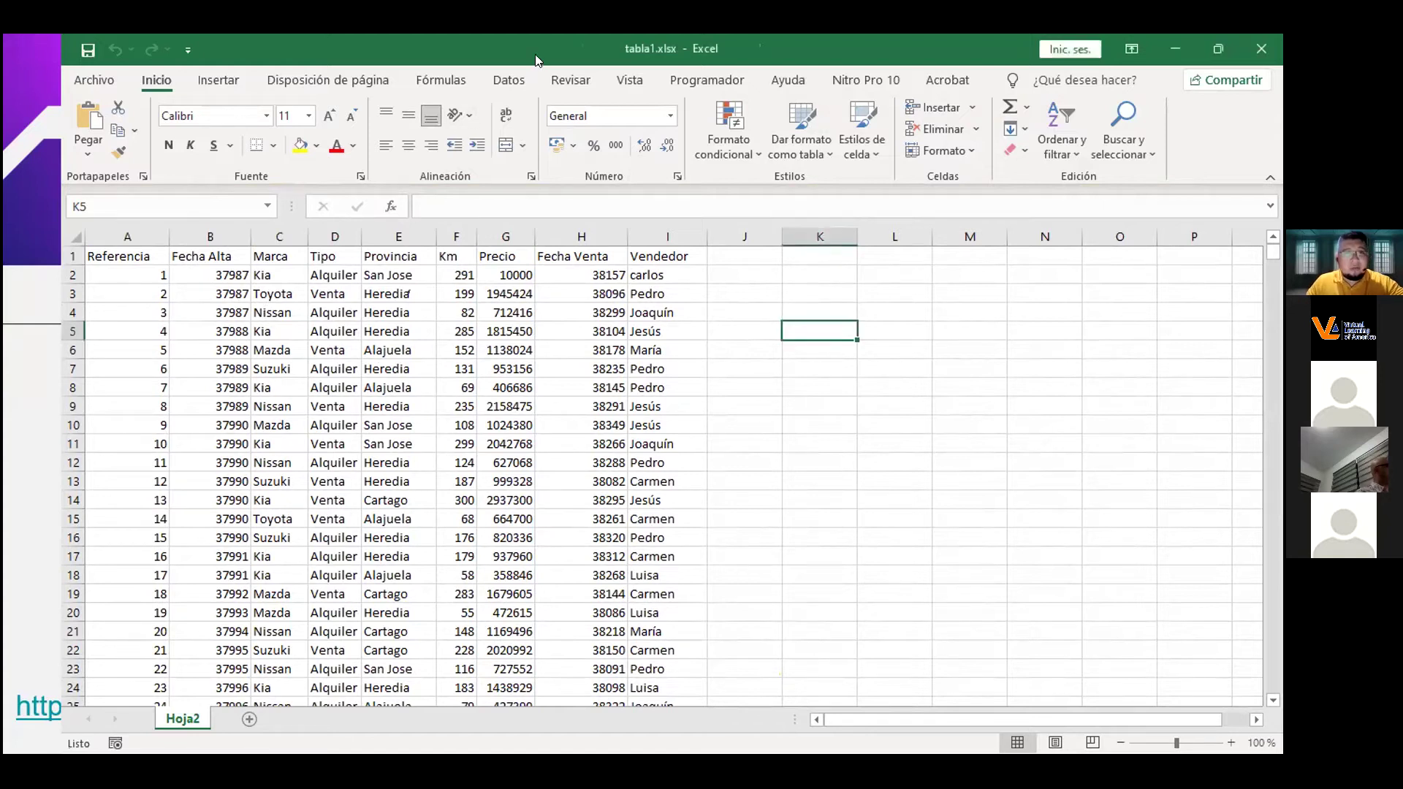
{"action": "left_click_drag", "start_coordinate": [534, 61], "coordinate": [535, 203]}
{"action": "double_click", "coordinate": [533, 206]}
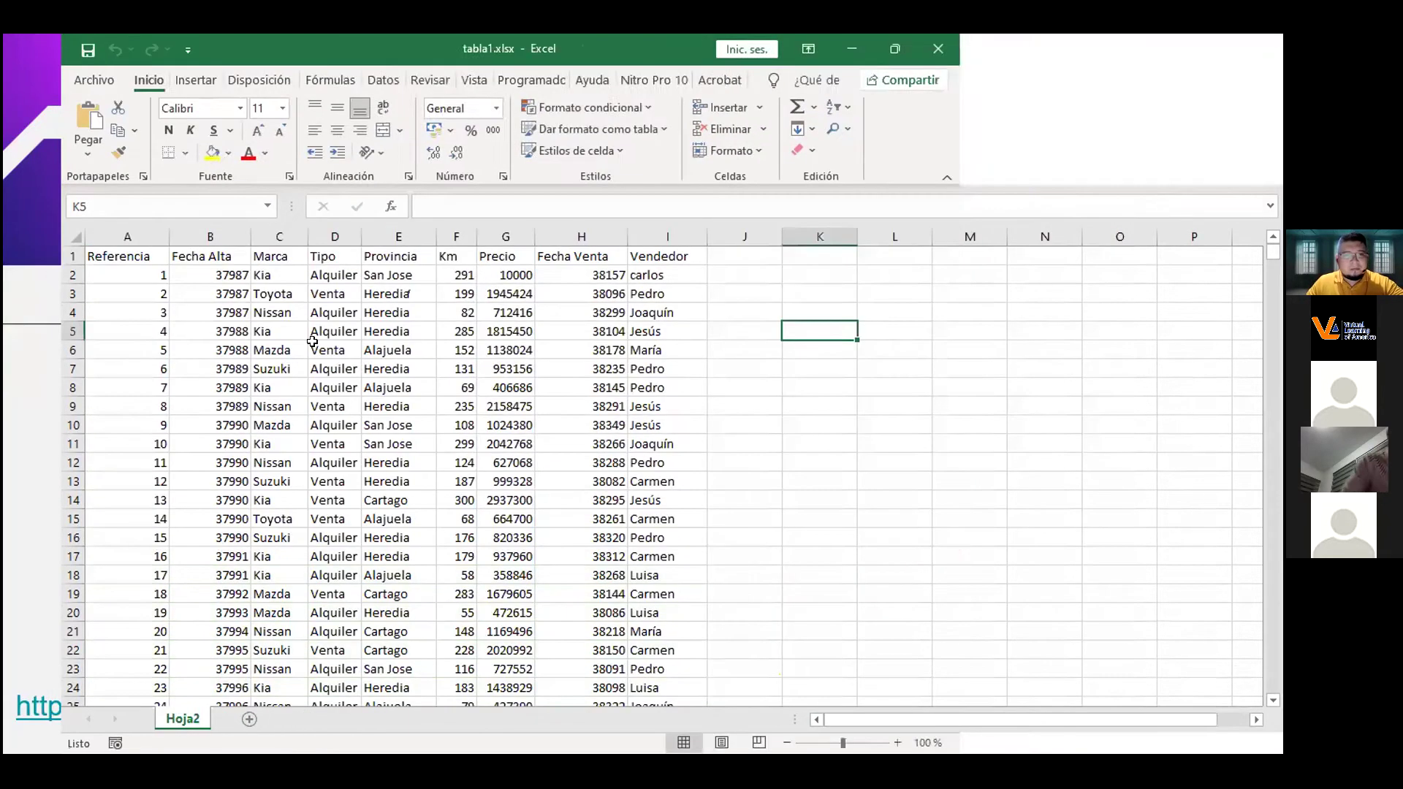
{"action": "left_click", "coordinate": [298, 305]}
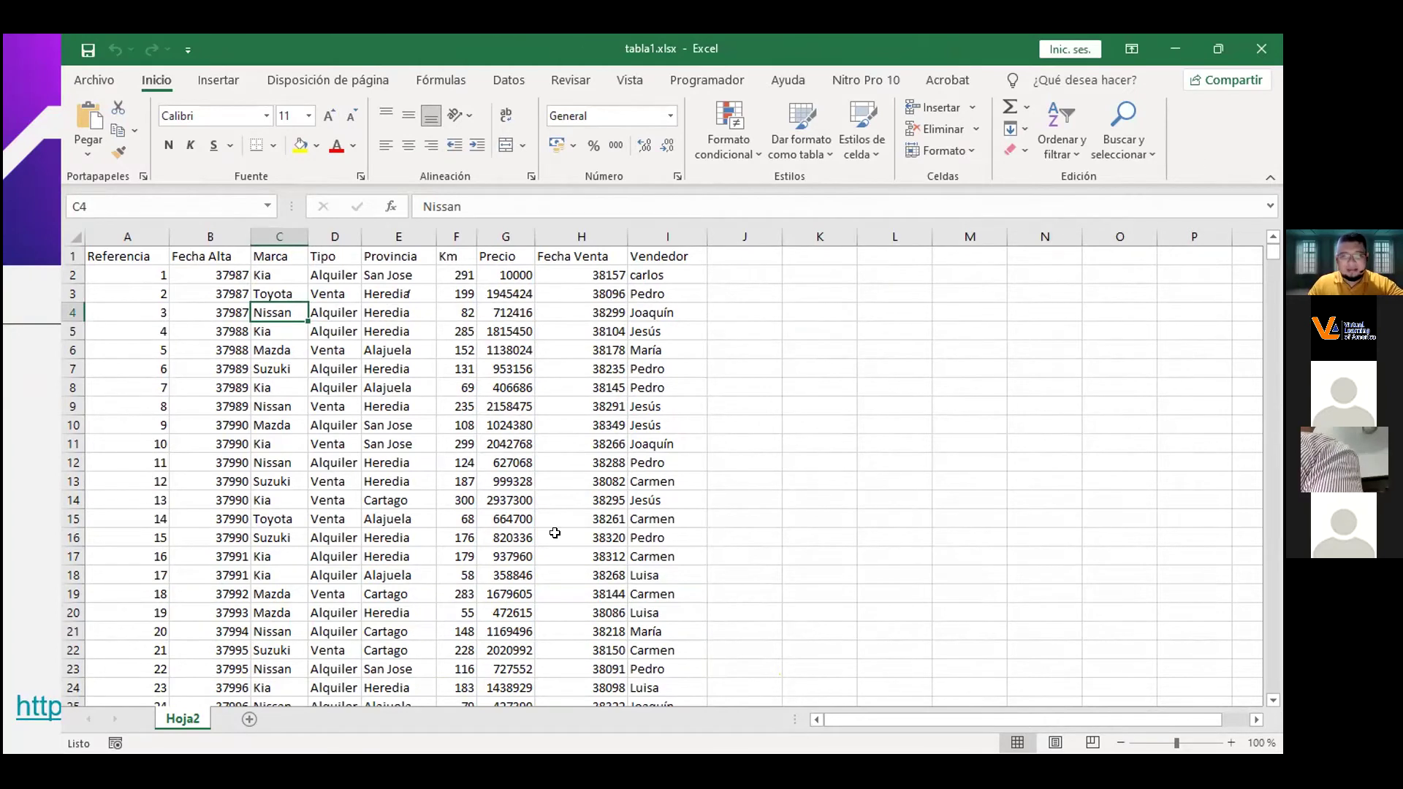
{"action": "key", "text": "alt+Tab"}
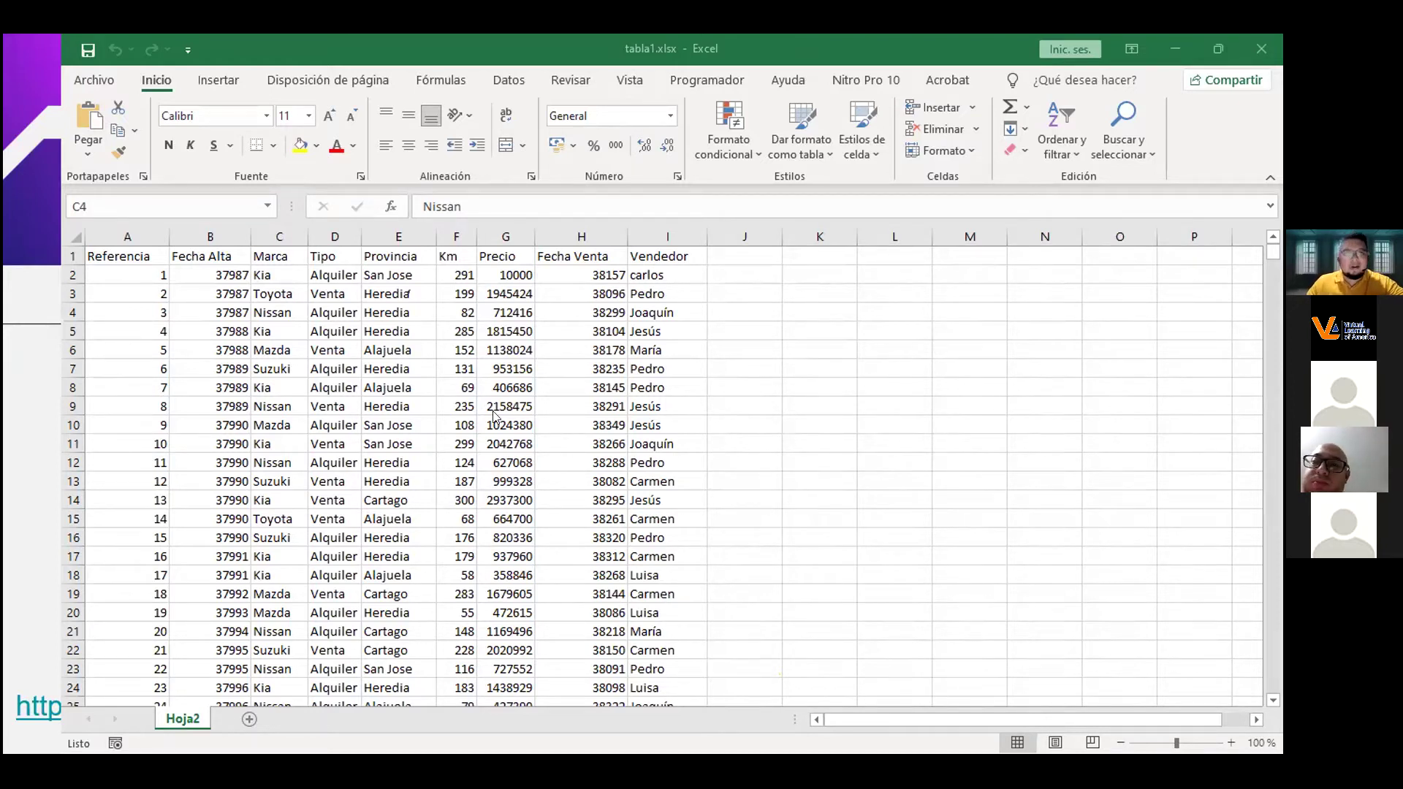
Return to the slideshow and advance from the Recursos slide to the slide that defines a Rango de datos.
{"action": "left_click", "coordinate": [492, 407]}
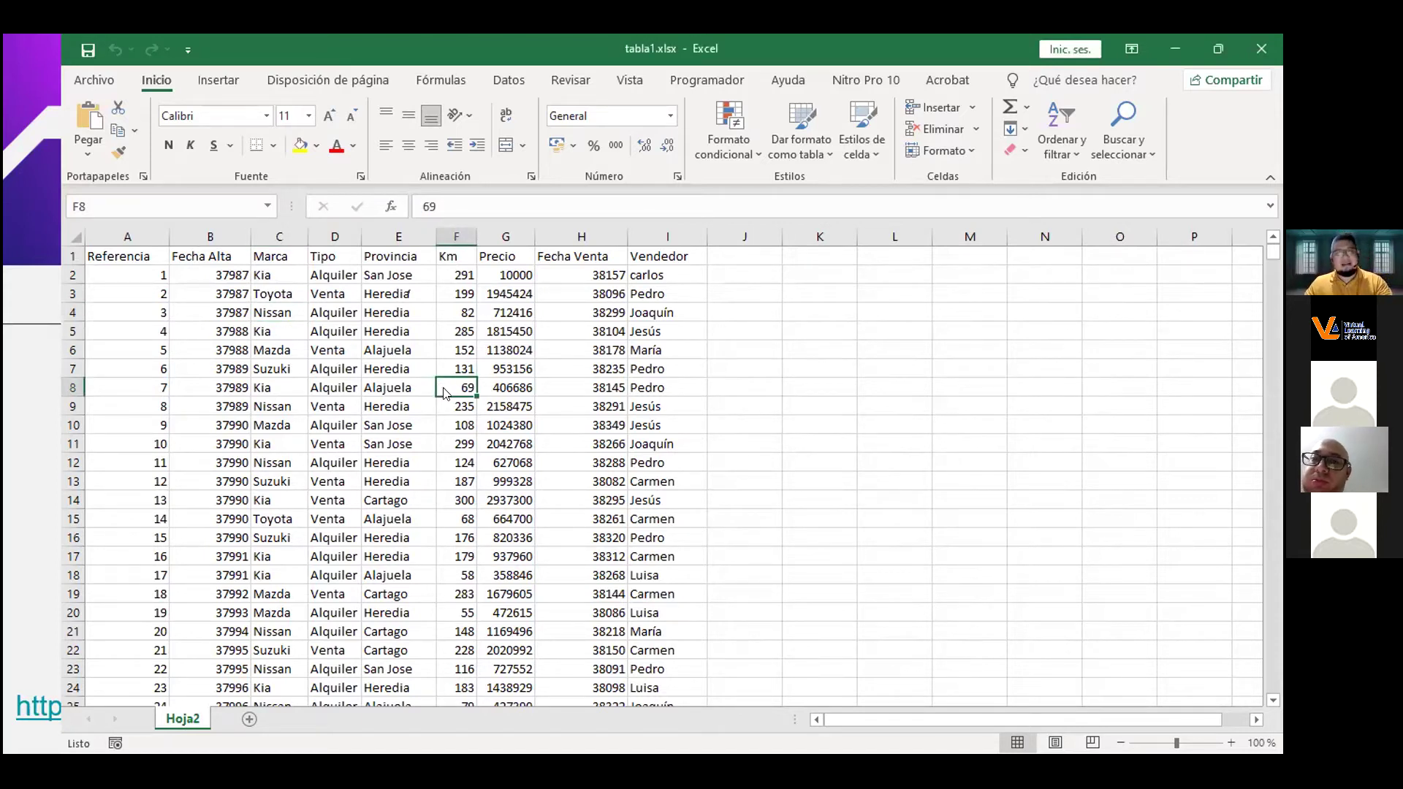
{"action": "key", "text": "alt+Tab"}
{"action": "key", "text": "alt+Tab"}
{"action": "key", "text": "alt+Tab"}
{"action": "key", "text": "alt+Tab"}
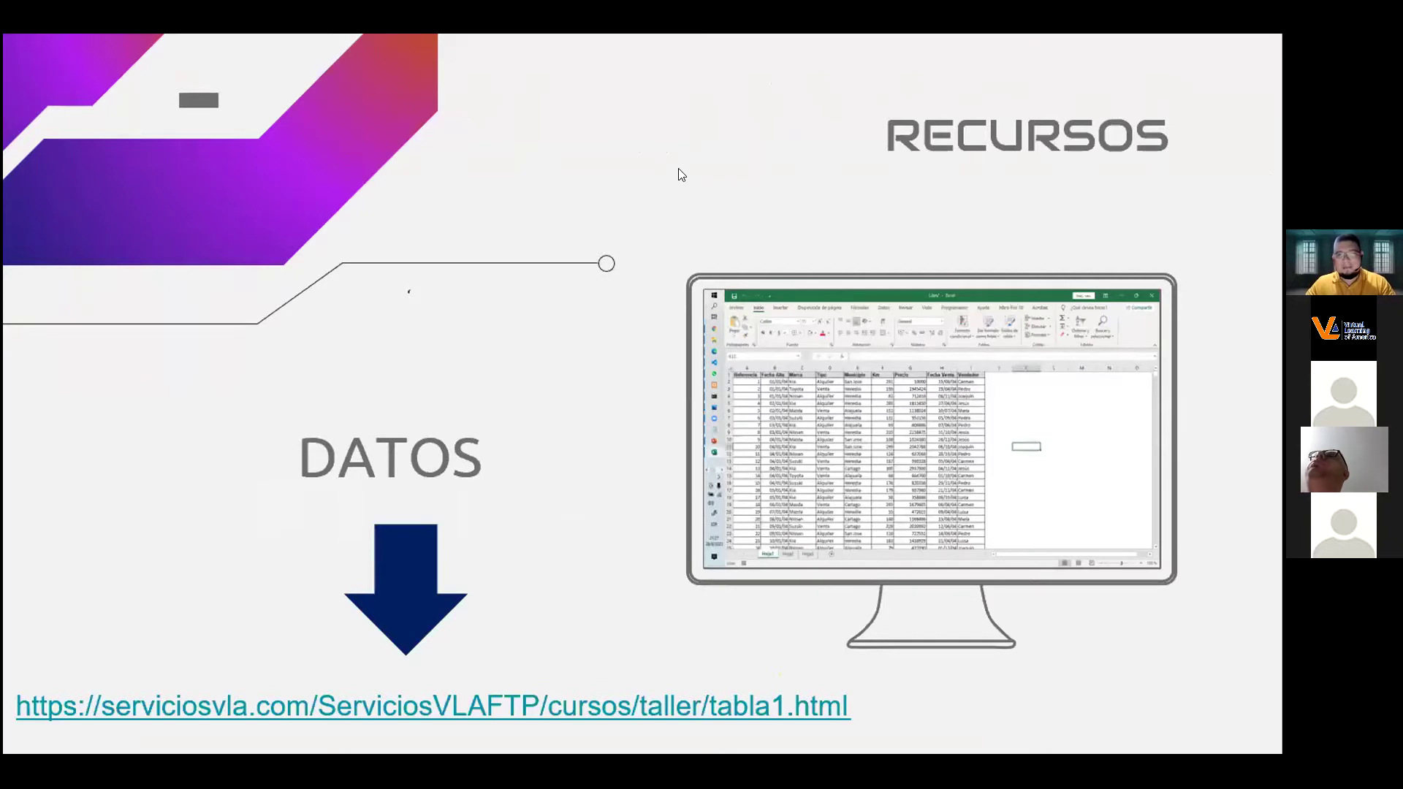
{"action": "left_click", "coordinate": [665, 120]}
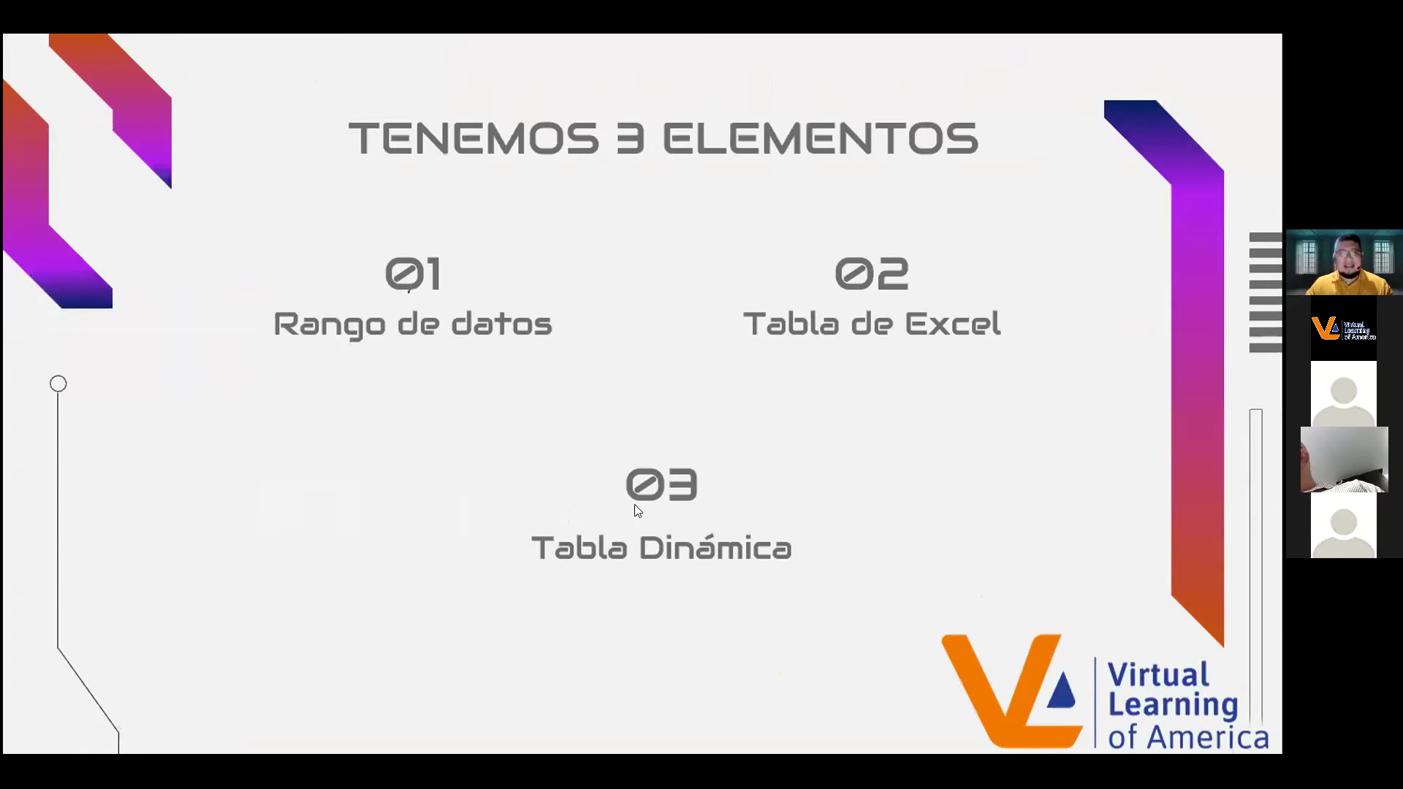
{"action": "left_click", "coordinate": [846, 416]}
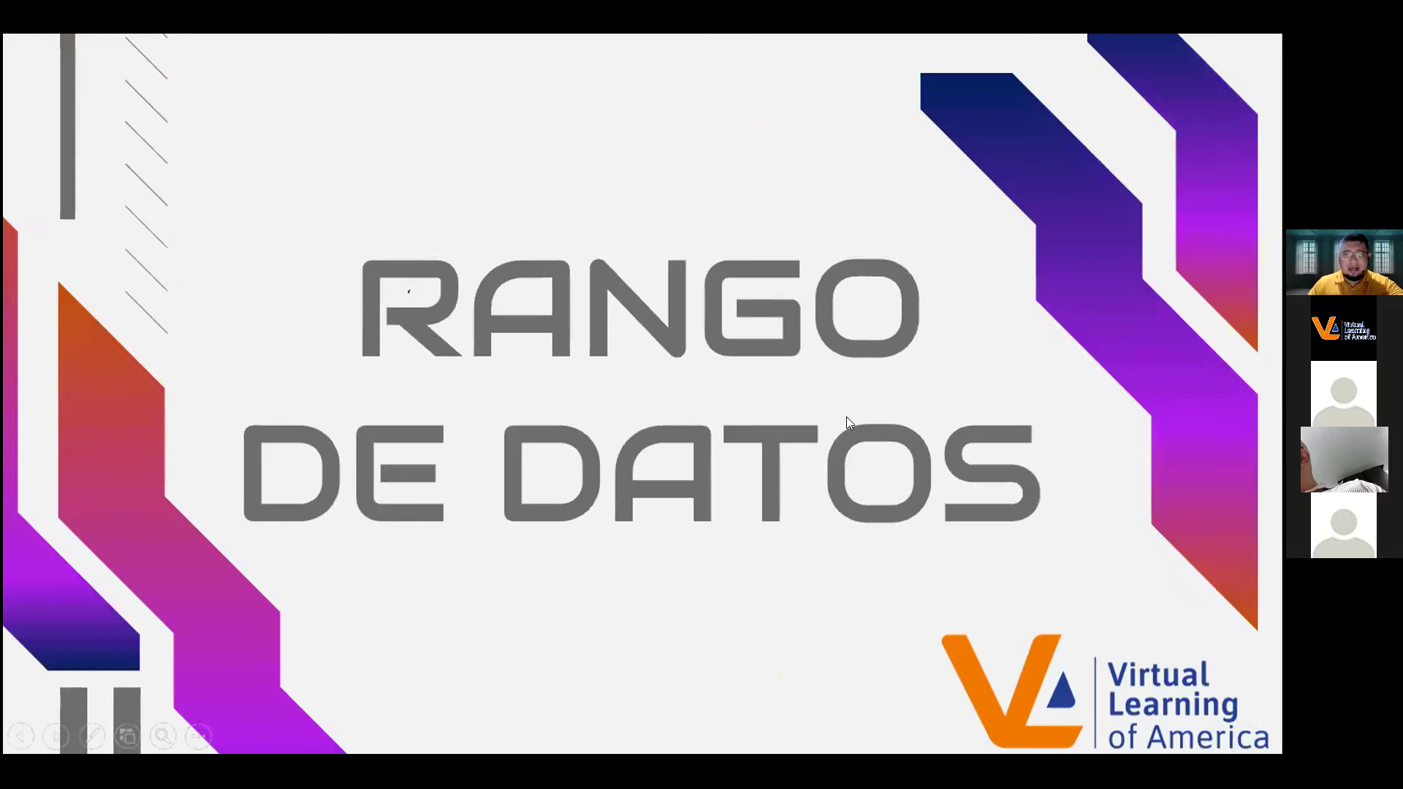
{"action": "left_click", "coordinate": [941, 414]}
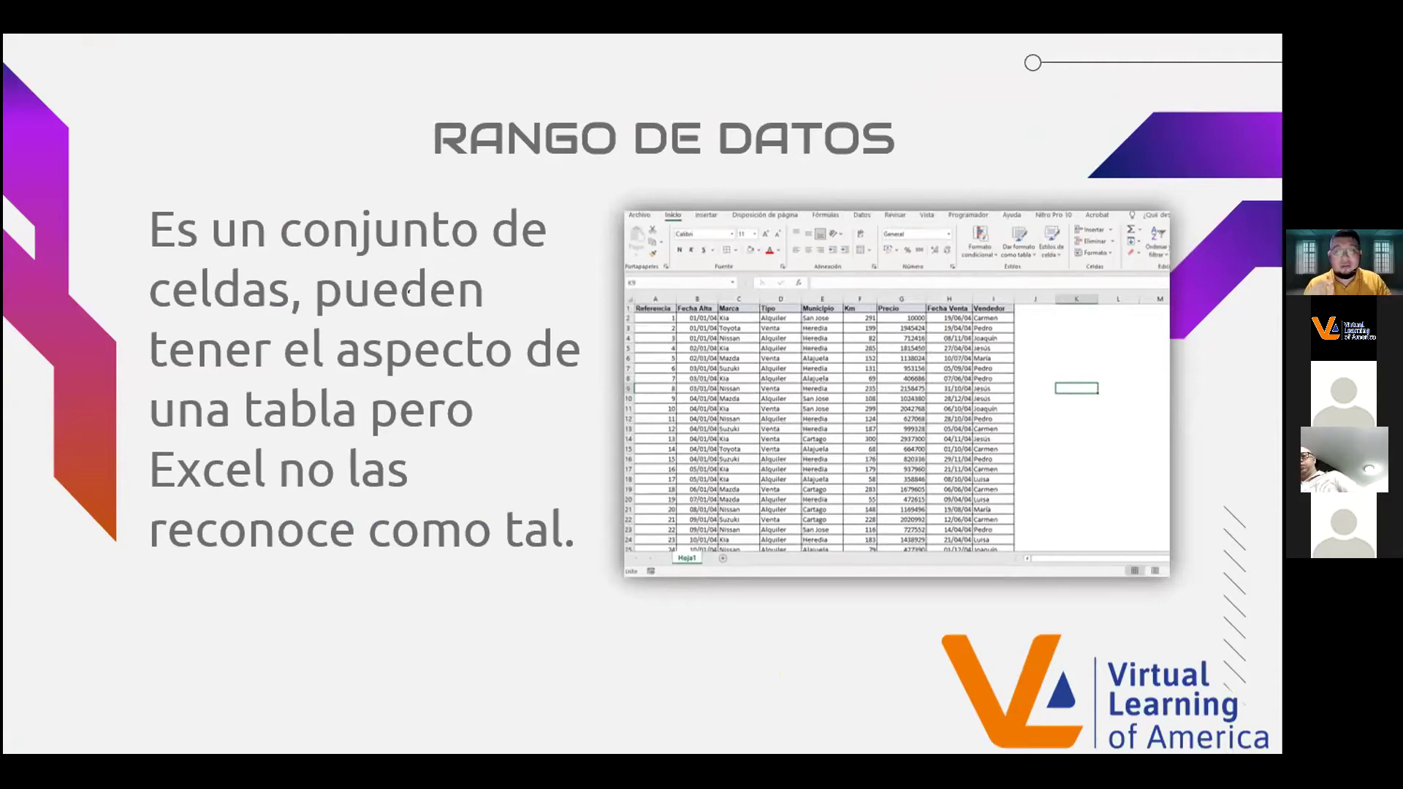
Switch from the slideshow to the tabla1.xlsx workbook in Excel.
{"action": "key", "text": "alt+Tab"}
{"action": "key", "text": "alt+Tab"}
{"action": "key", "text": "alt+Tab"}
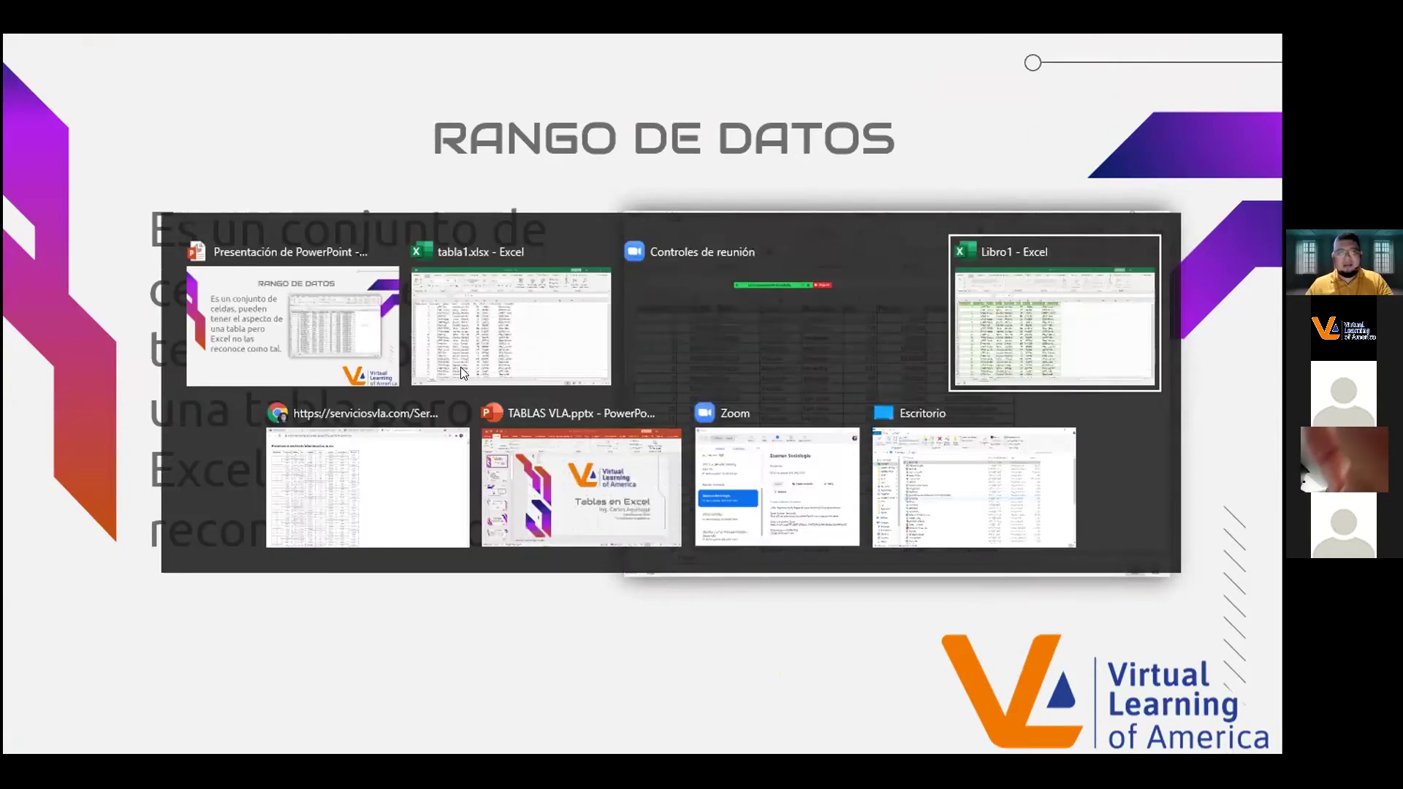
{"action": "key", "text": "alt+Tab"}
{"action": "key", "text": "alt+Tab"}
{"action": "key", "text": "alt+Tab"}
{"action": "left_click", "coordinate": [679, 311]}
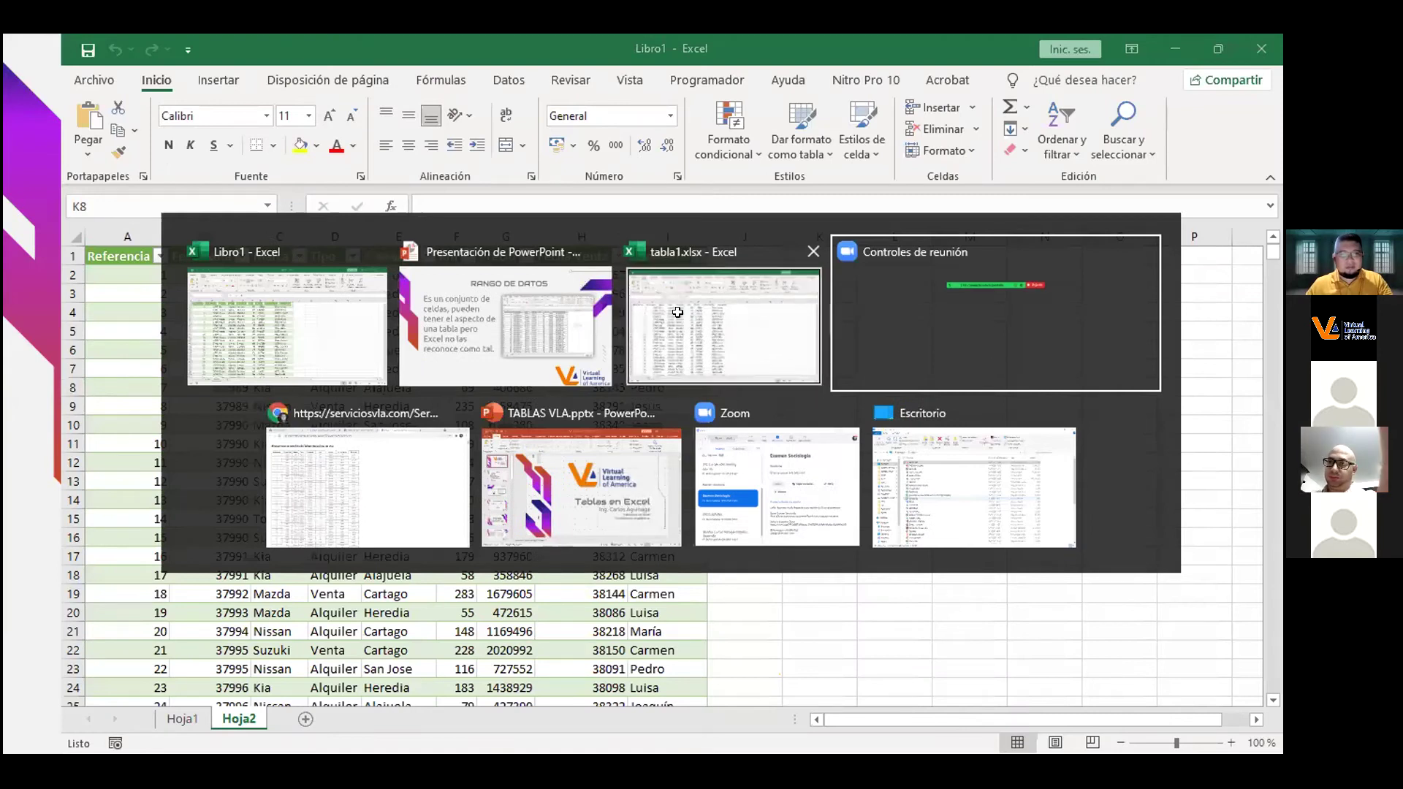
Apply all borders to the whole data range, from the Referencia header in A1 down to the last record.
{"action": "left_click", "coordinate": [121, 255]}
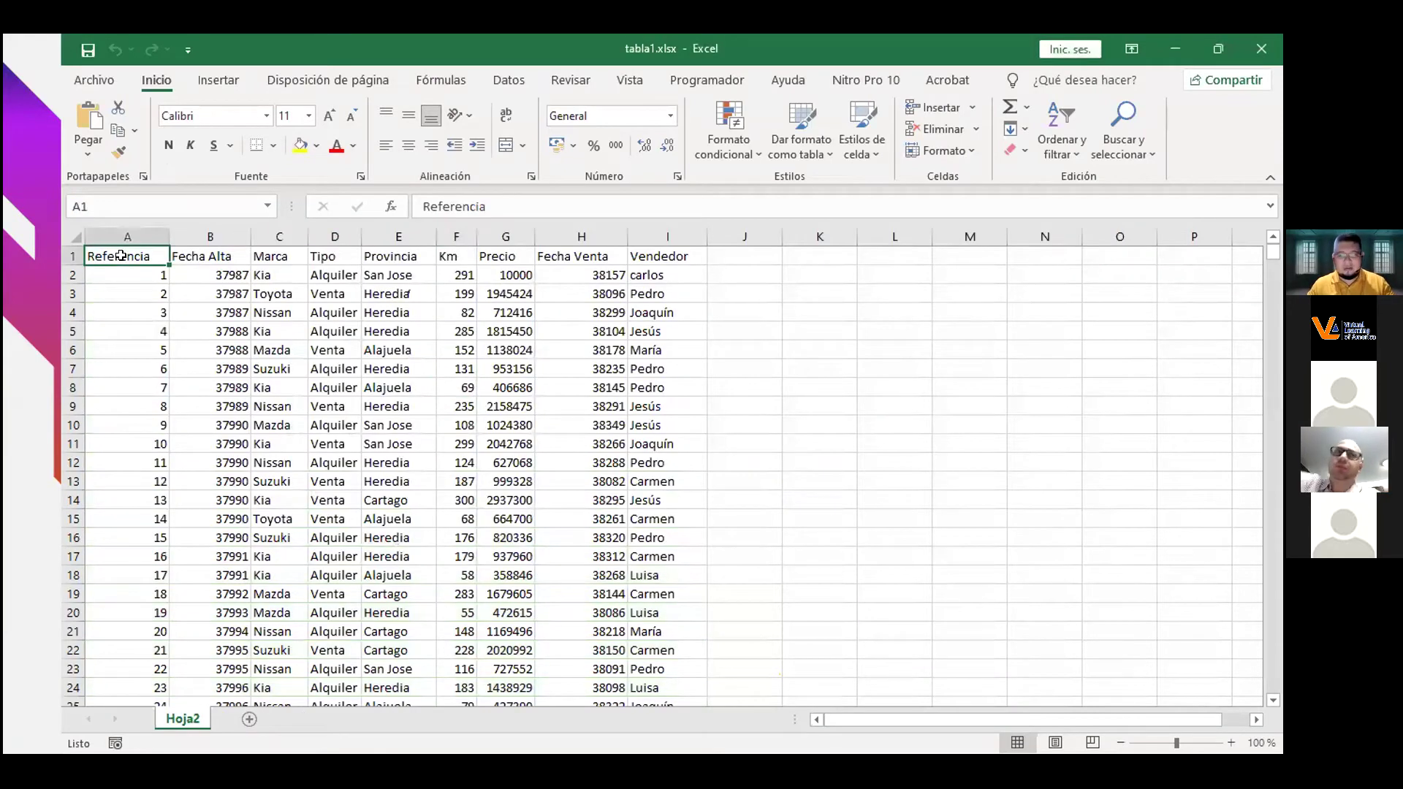
{"action": "key", "text": "ctrl+shift+Right"}
{"action": "key", "text": "ctrl+shift+Down"}
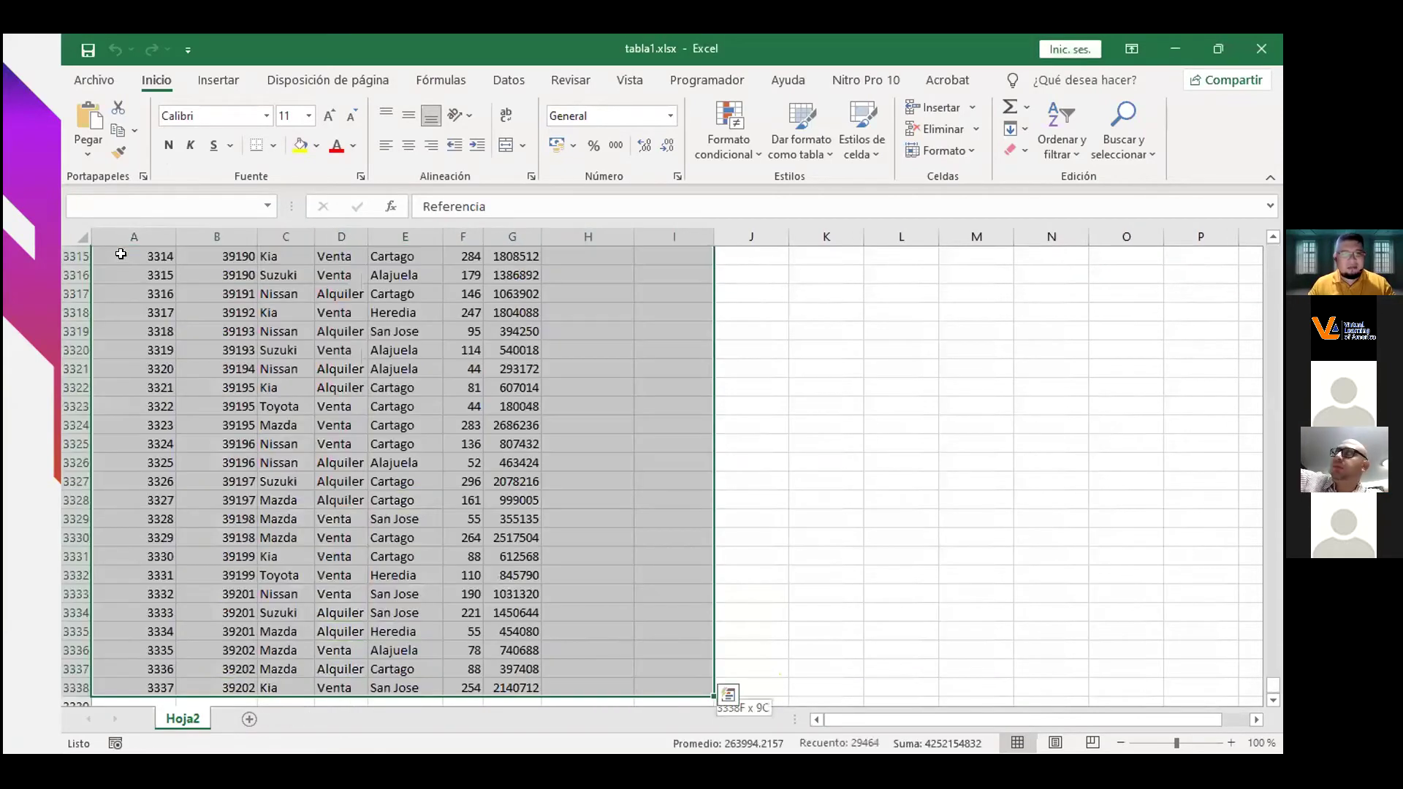
{"action": "scroll", "coordinate": [120, 254], "scroll_direction": "up", "scroll_amount": 4}
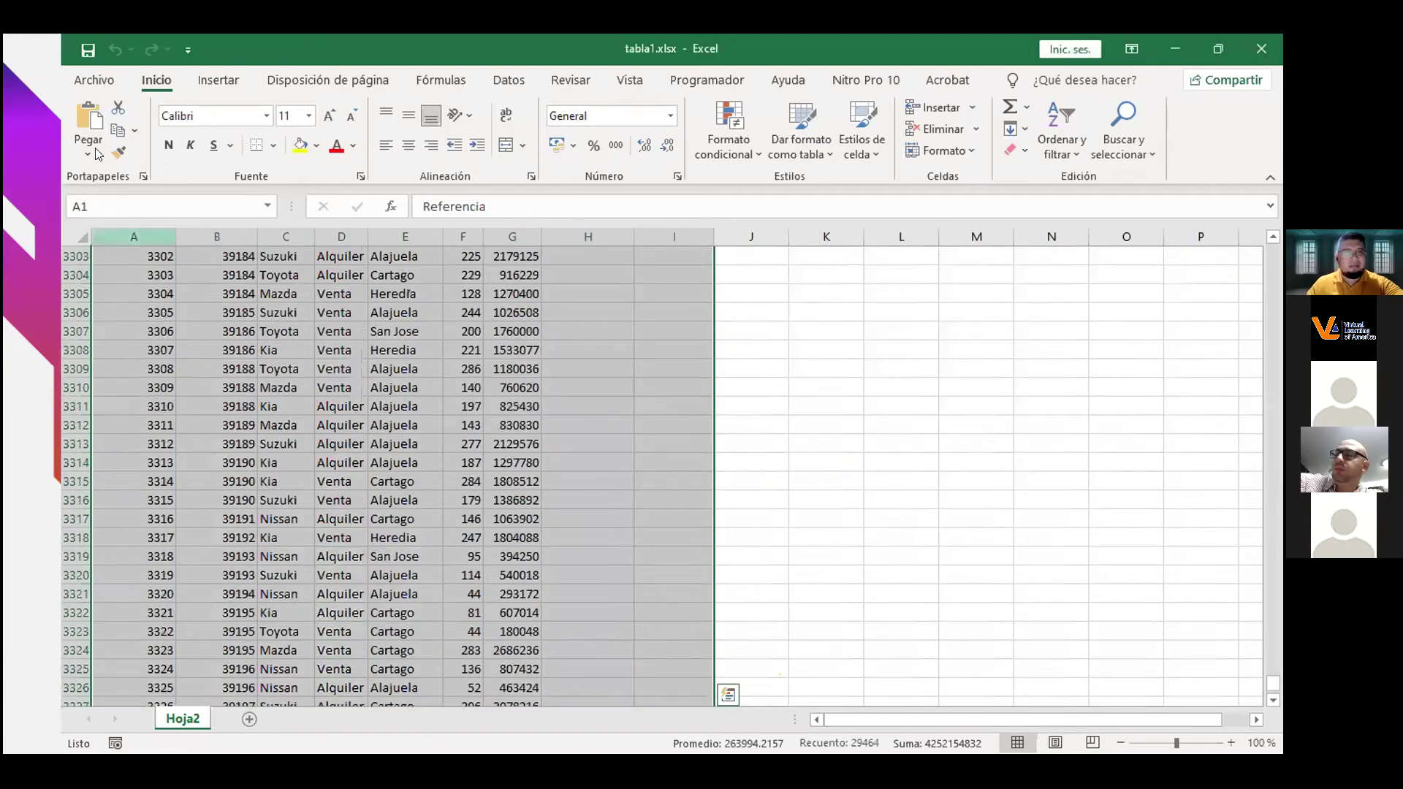
{"action": "left_click", "coordinate": [275, 147]}
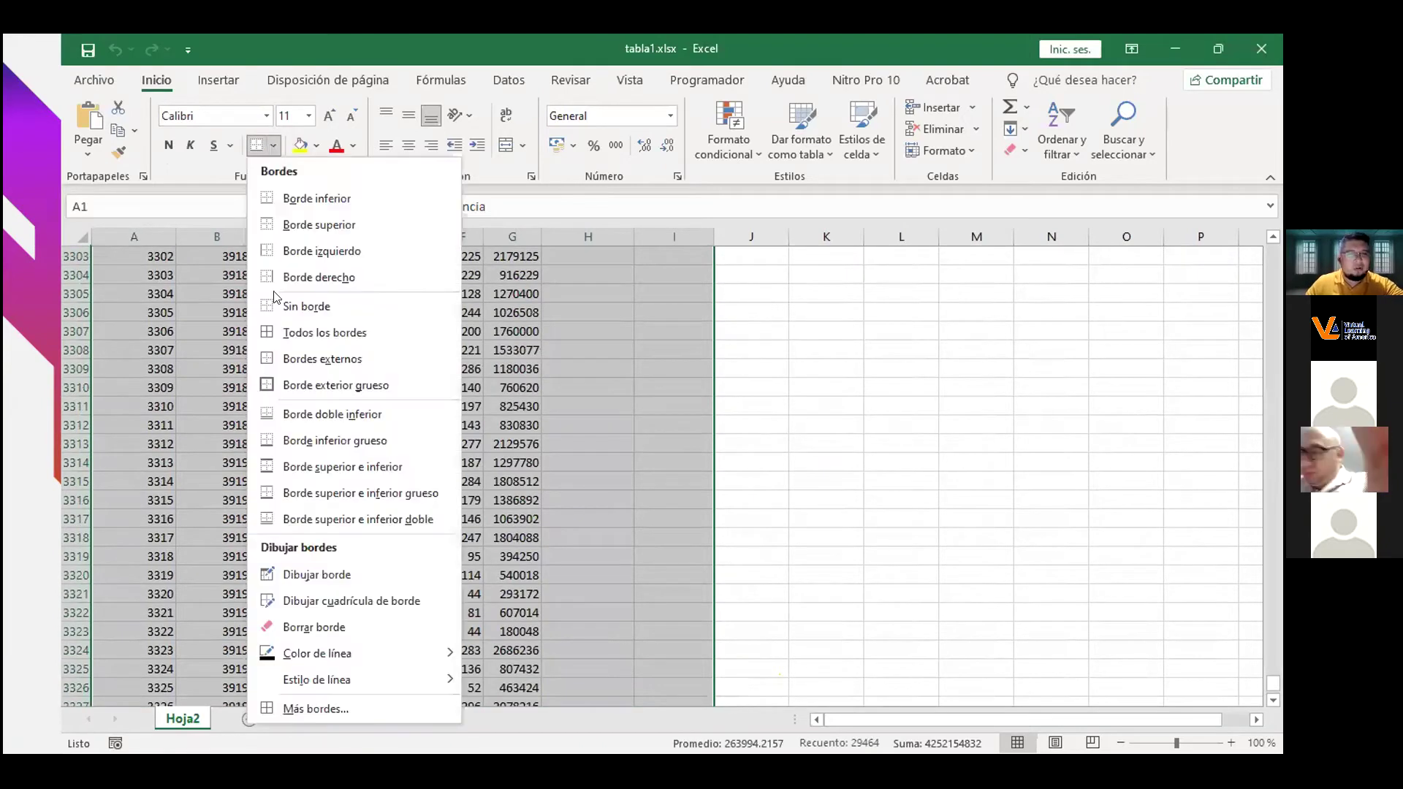
{"action": "left_click", "coordinate": [291, 331]}
Make the header row A1:I1 bold and give it a light blue fill.
{"action": "left_click_drag", "start_coordinate": [115, 258], "coordinate": [635, 253]}
{"action": "left_click", "coordinate": [168, 144]}
{"action": "left_click", "coordinate": [318, 147]}
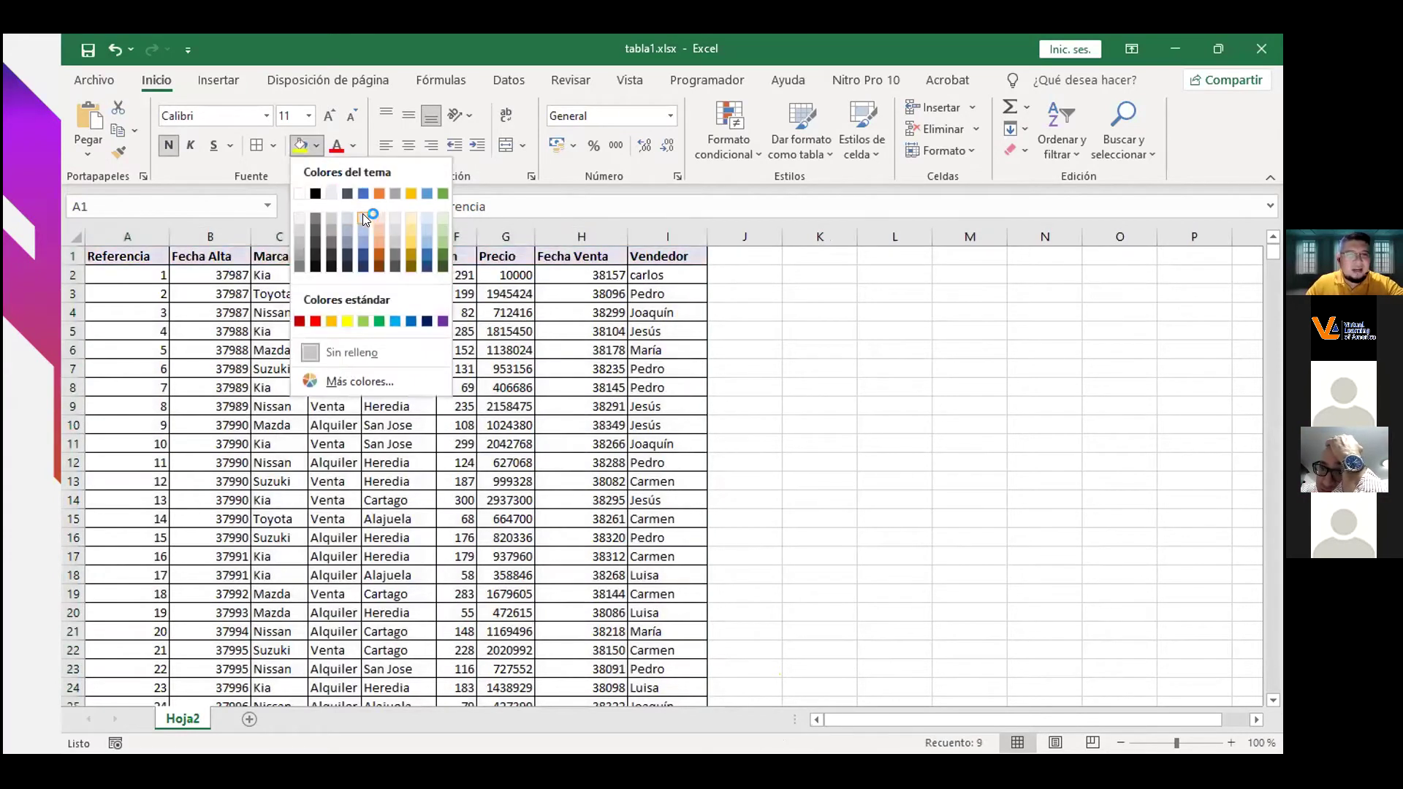
{"action": "left_click", "coordinate": [363, 216]}
Hide the worksheet gridlines on Hoja2 and deselect the header row.
{"action": "left_click", "coordinate": [628, 80]}
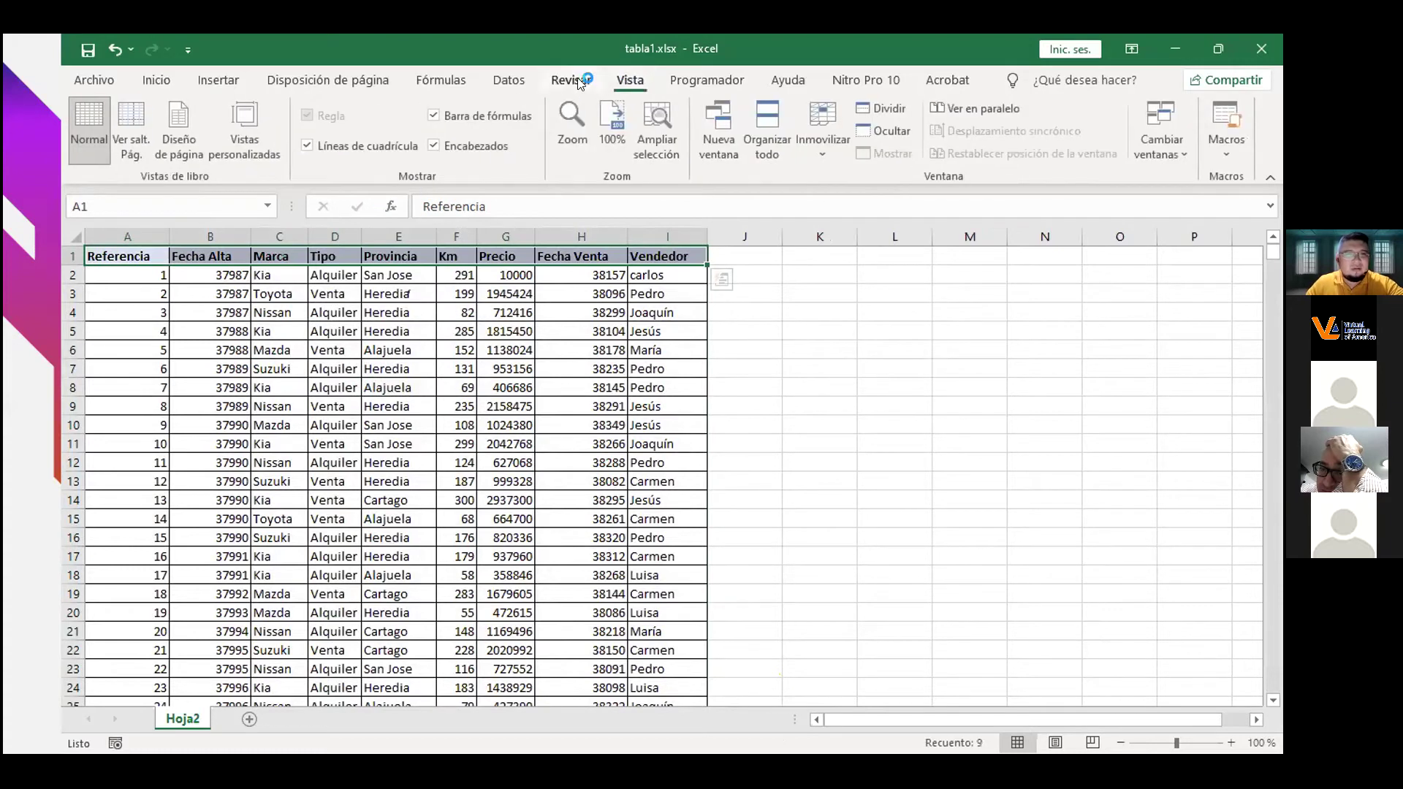
{"action": "left_click", "coordinate": [384, 145]}
{"action": "left_click", "coordinate": [747, 286]}
{"action": "left_click", "coordinate": [509, 295]}
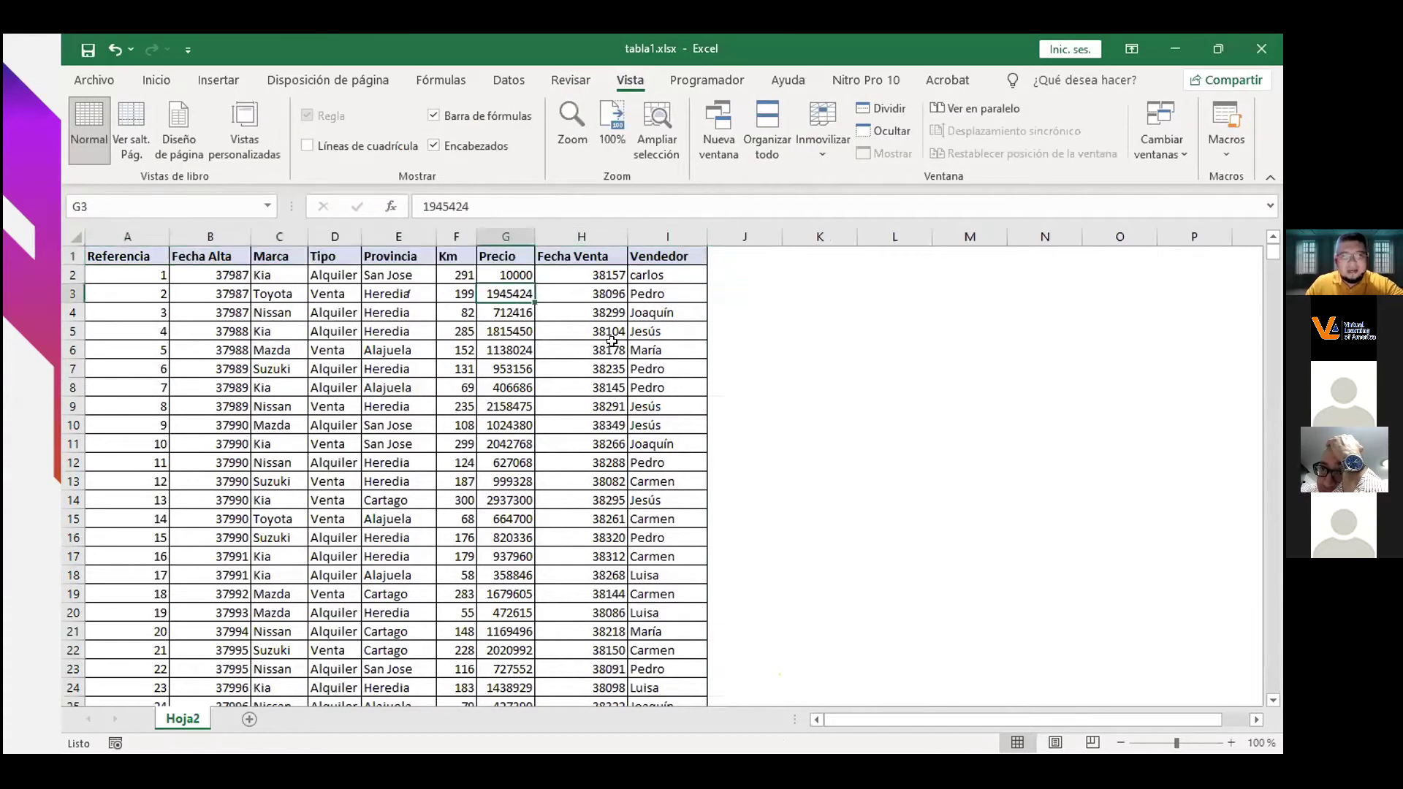
{"action": "left_click", "coordinate": [715, 340]}
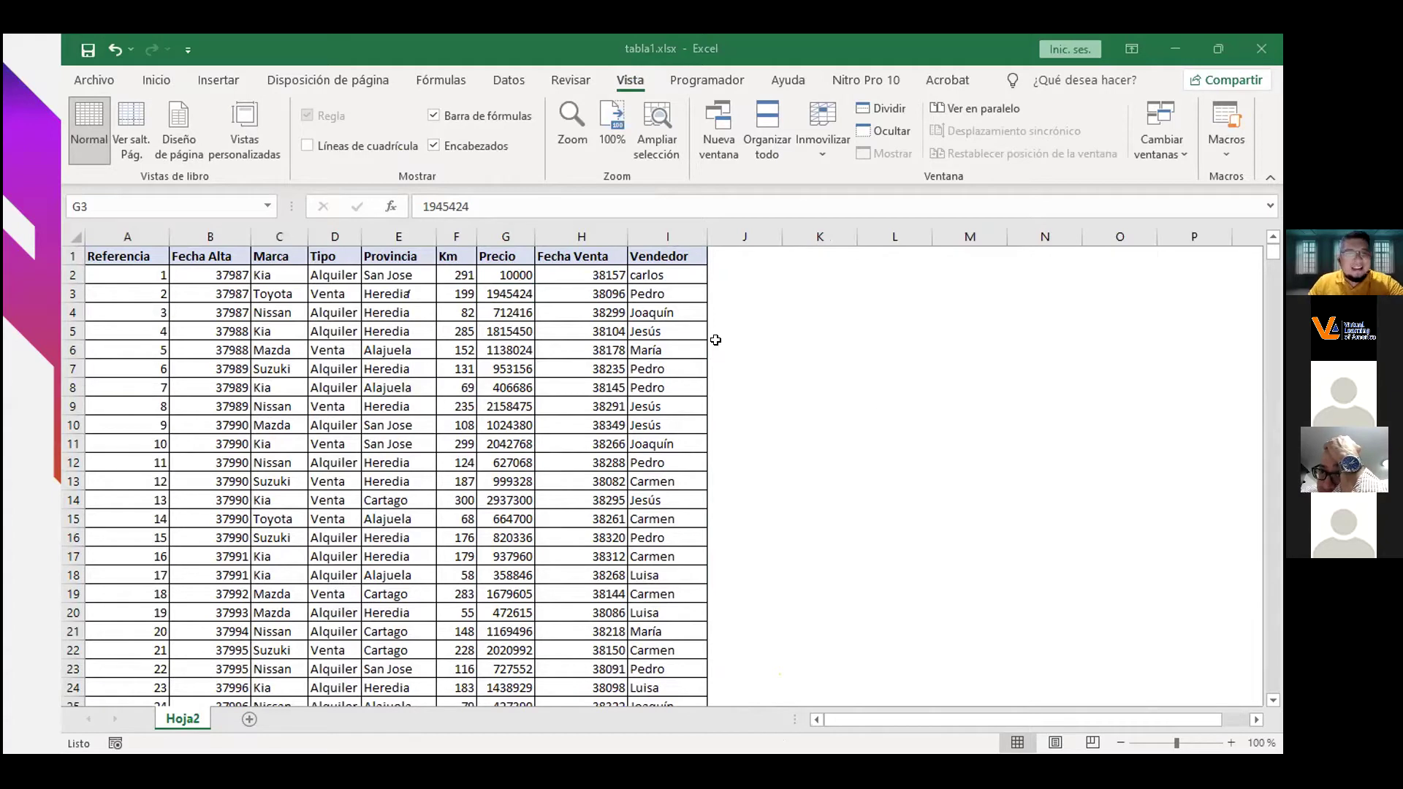
Examine the formatted data range, highlighting the blocks A1:I16 and A1:I9 including their headers.
{"action": "left_click", "coordinate": [497, 331]}
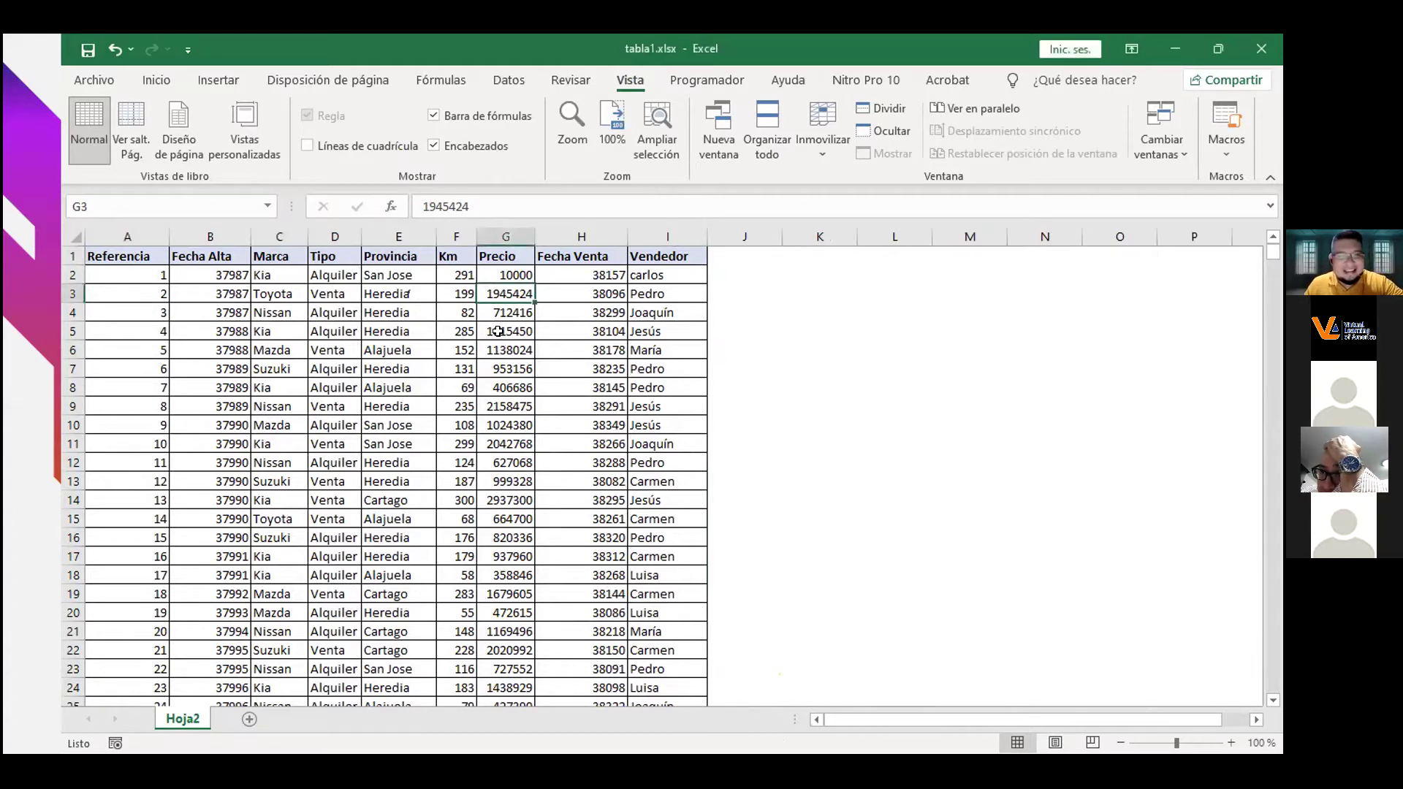
{"action": "left_click", "coordinate": [387, 331]}
{"action": "left_click", "coordinate": [291, 316]}
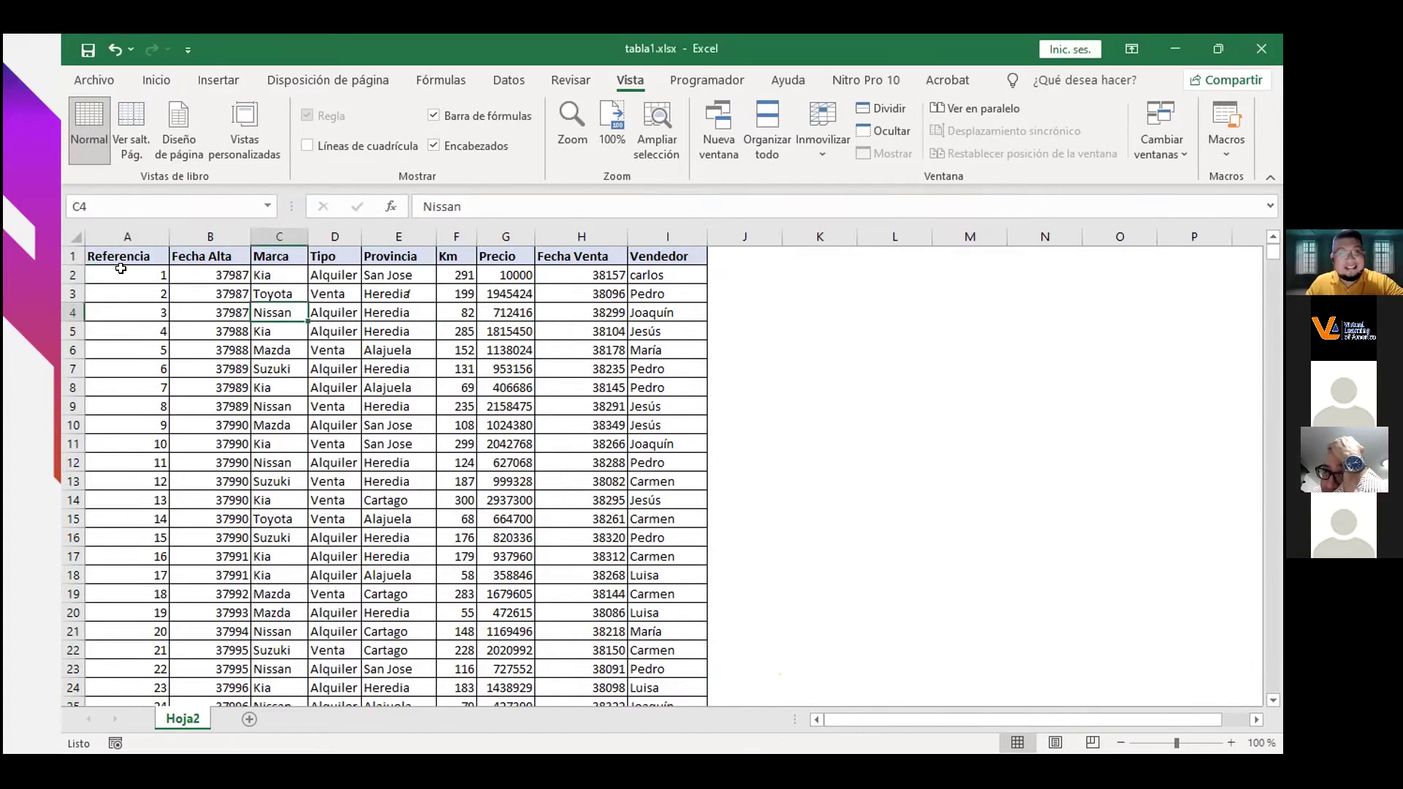
{"action": "left_click", "coordinate": [121, 269]}
{"action": "left_click_drag", "start_coordinate": [117, 257], "coordinate": [643, 541]}
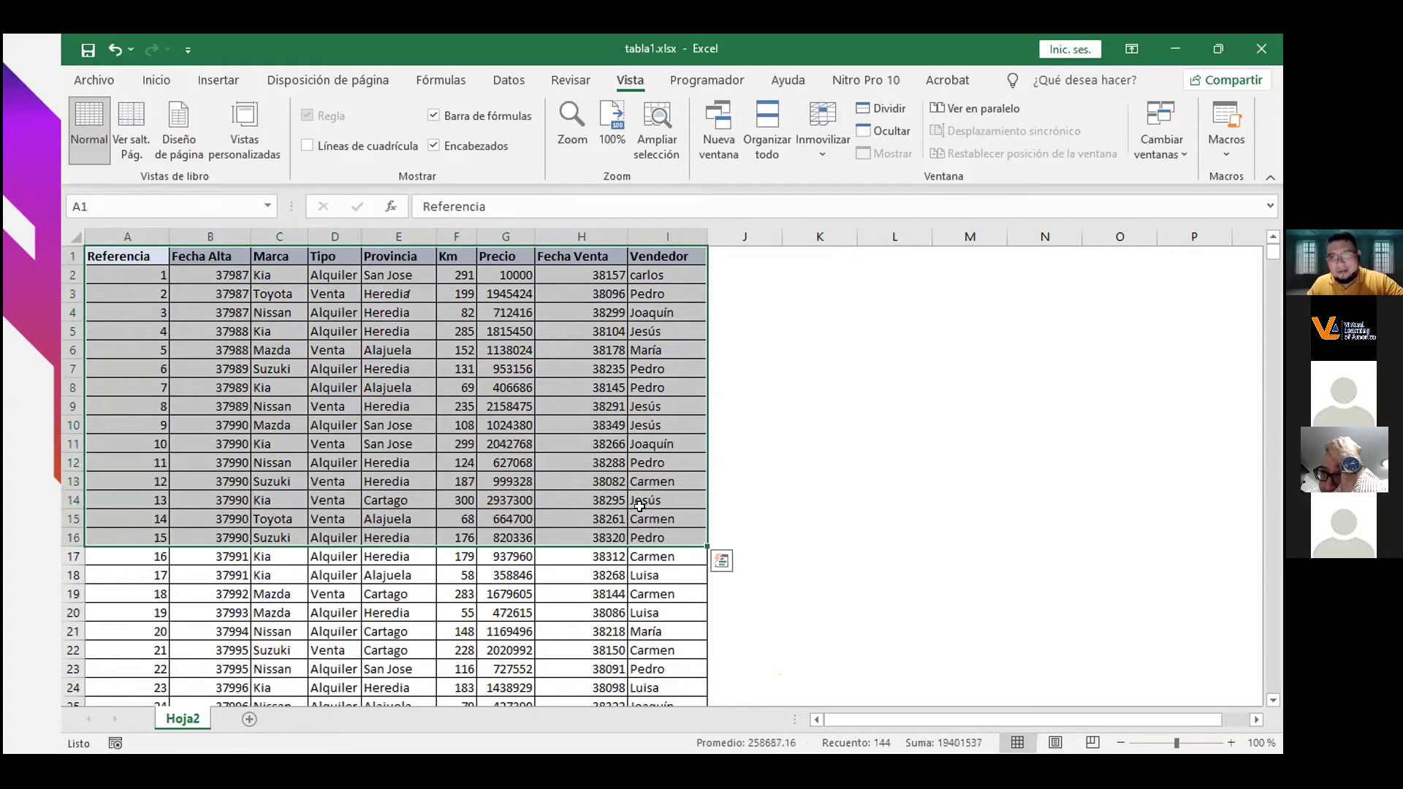
{"action": "left_click", "coordinate": [457, 387]}
{"action": "left_click", "coordinate": [156, 80]}
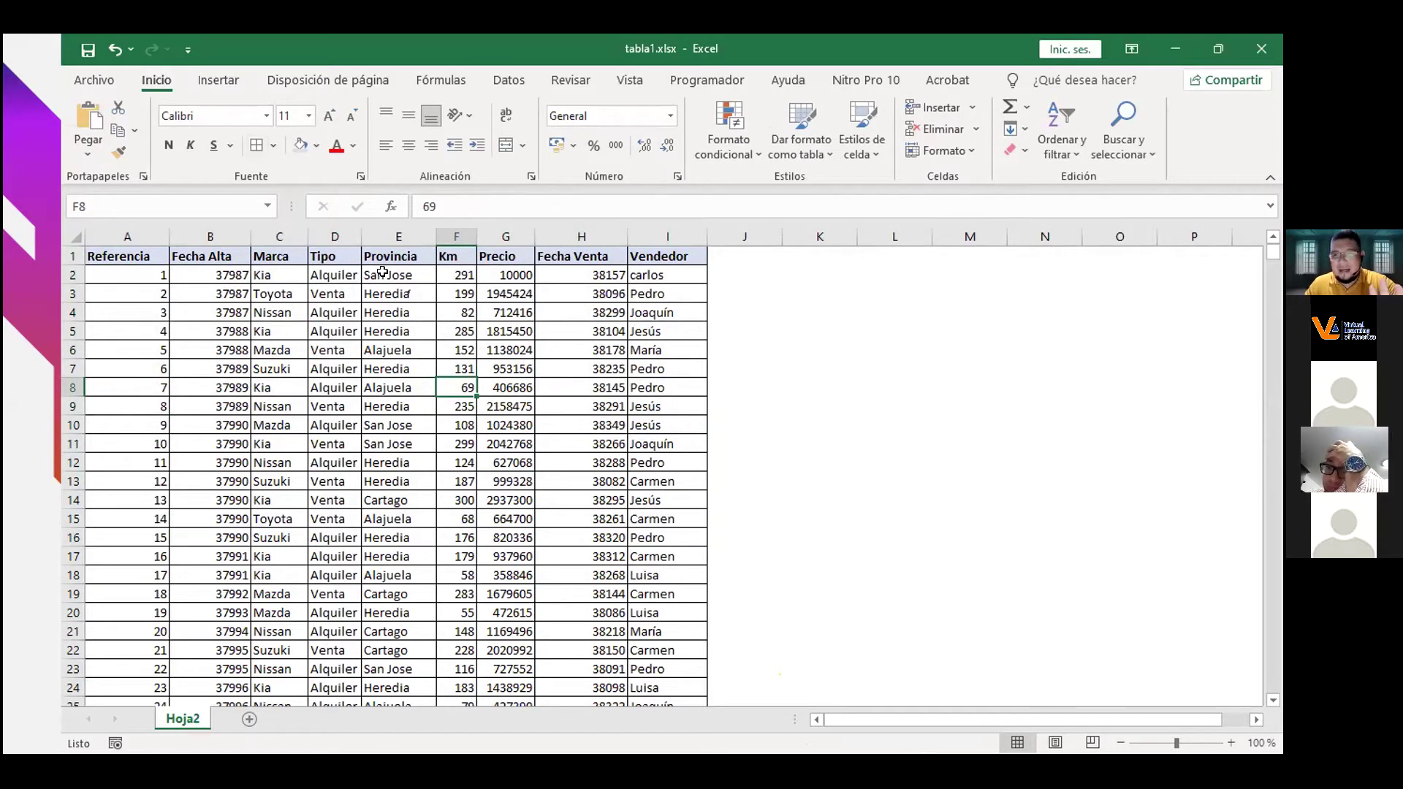
{"action": "left_click", "coordinate": [413, 330]}
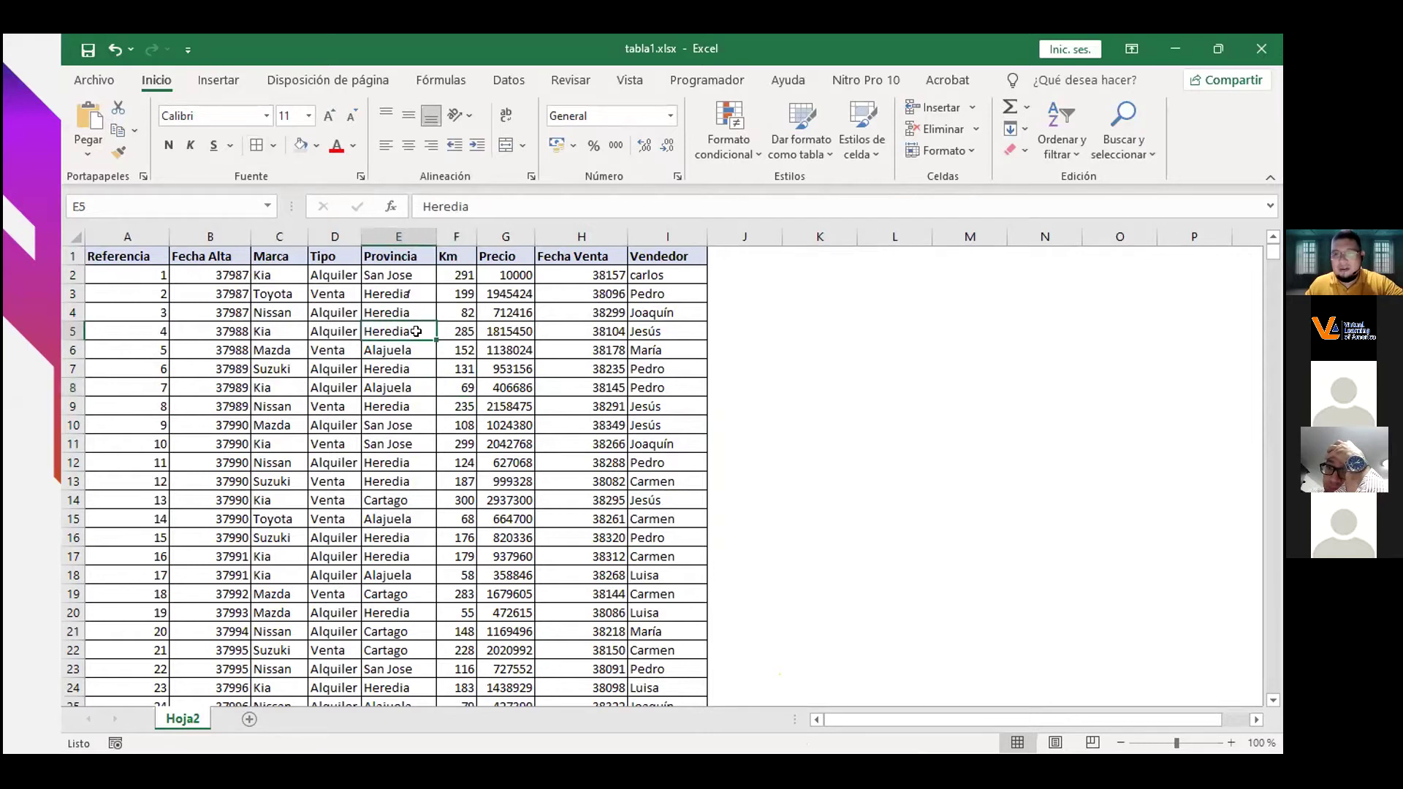
{"action": "left_click", "coordinate": [271, 285]}
{"action": "left_click_drag", "start_coordinate": [123, 257], "coordinate": [640, 398]}
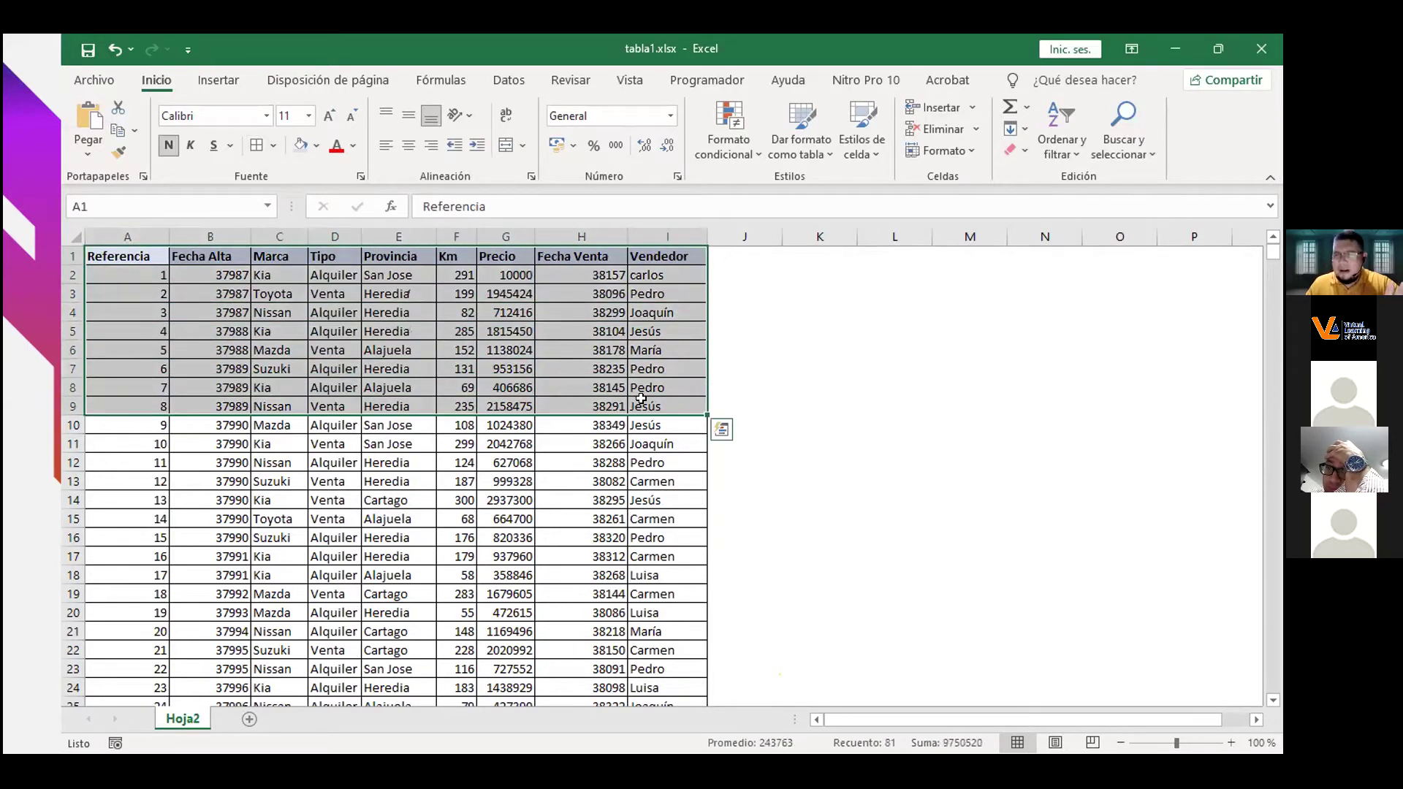
{"action": "left_click", "coordinate": [640, 398]}
Select the headers A1:I1, review the sort and filter options, and close them without applying any.
{"action": "left_click_drag", "start_coordinate": [117, 252], "coordinate": [652, 253]}
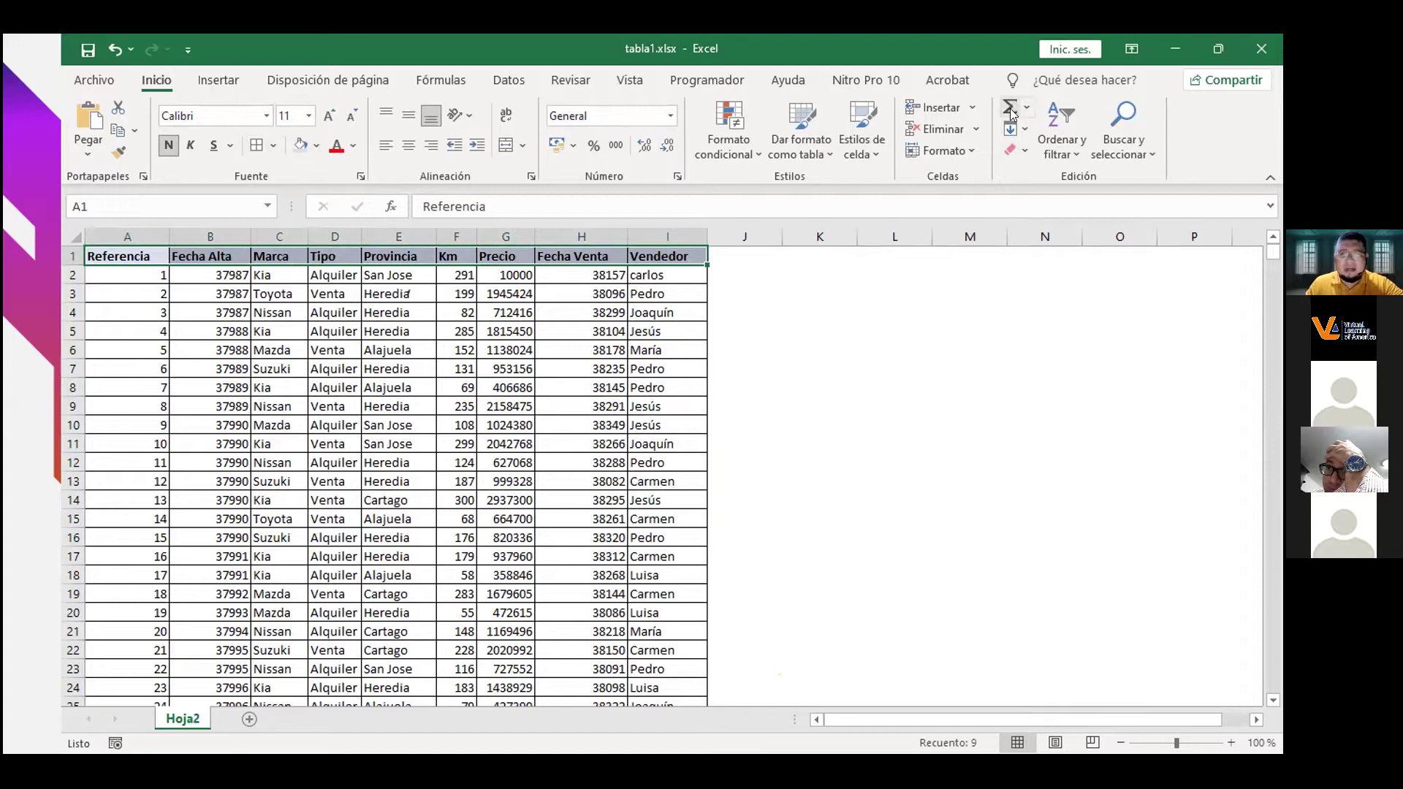
{"action": "left_click", "coordinate": [1081, 136]}
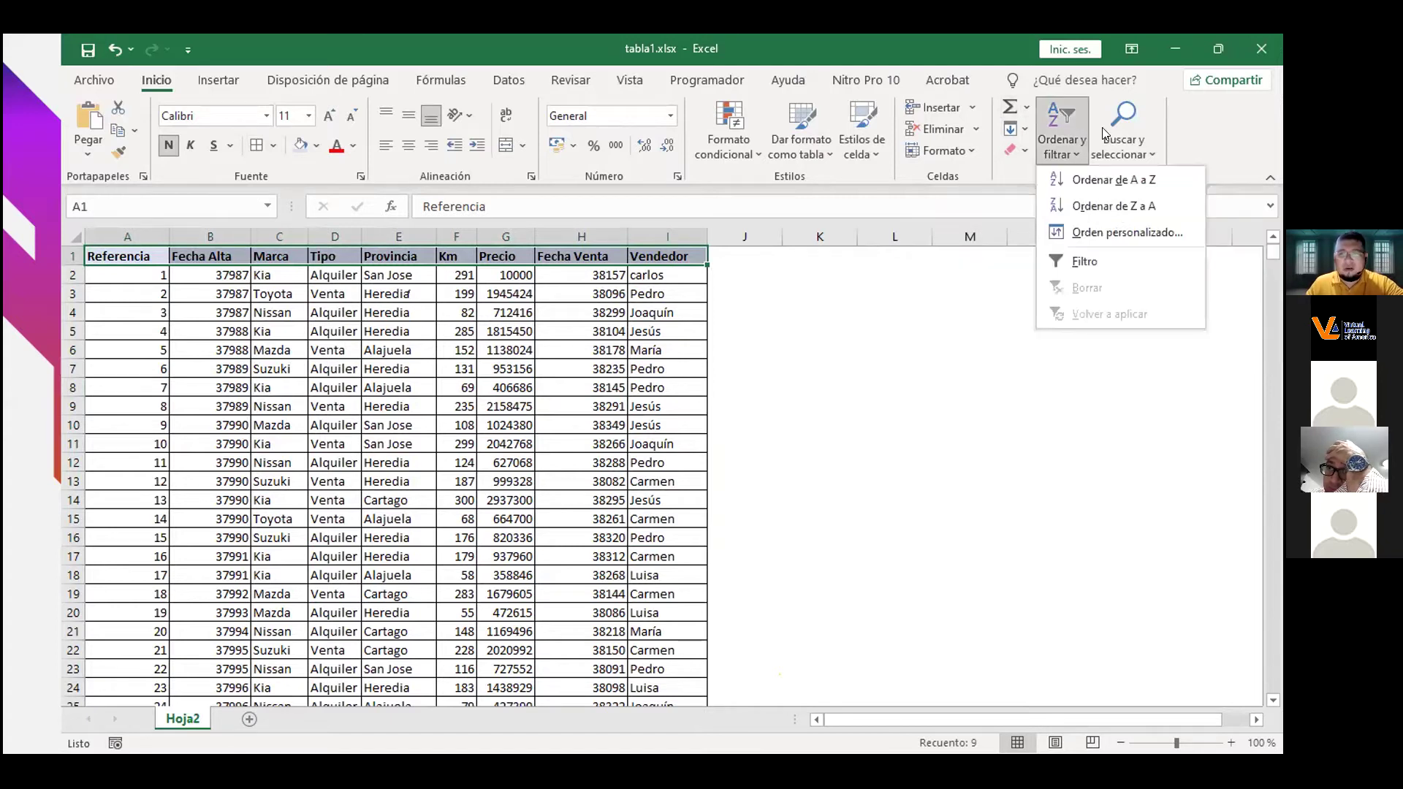
{"action": "left_click", "coordinate": [478, 330]}
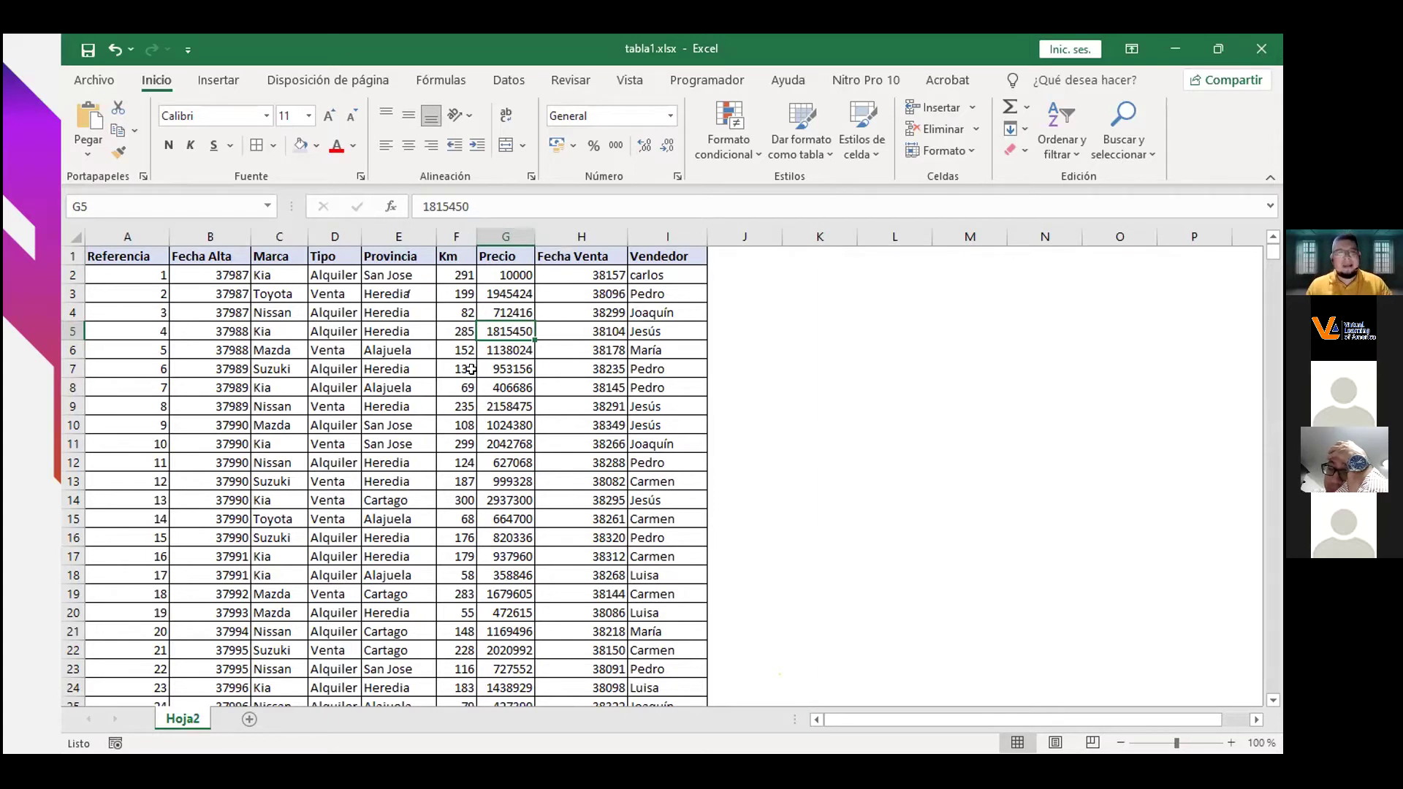
{"action": "left_click", "coordinate": [465, 352]}
{"action": "left_click", "coordinate": [315, 330]}
{"action": "left_click", "coordinate": [256, 312]}
{"action": "left_click", "coordinate": [259, 344]}
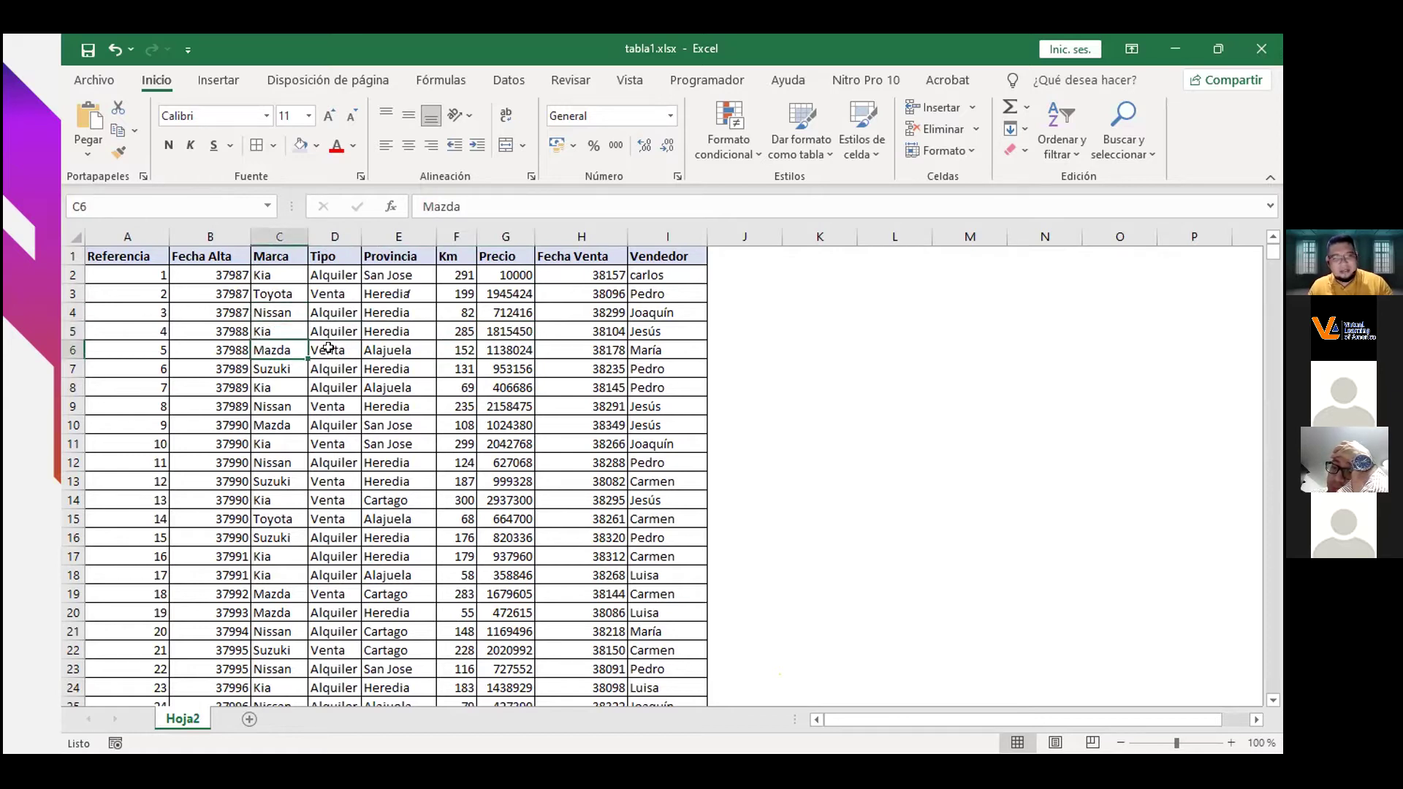
{"action": "left_click", "coordinate": [272, 384]}
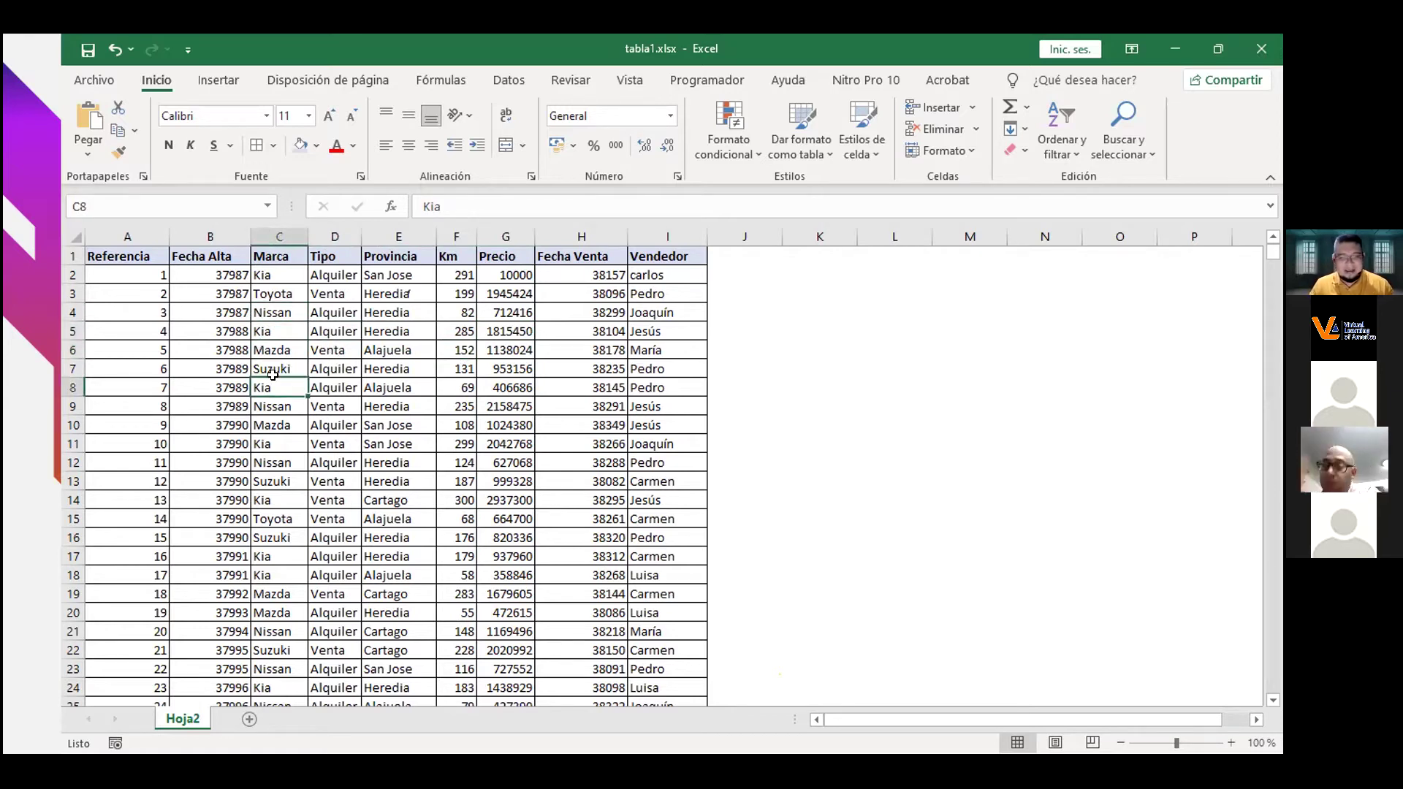
Return to the slideshow and advance past the Tabla de Excel definition to the "Como inserto una tabla?" slide.
{"action": "key", "text": "alt+Tab"}
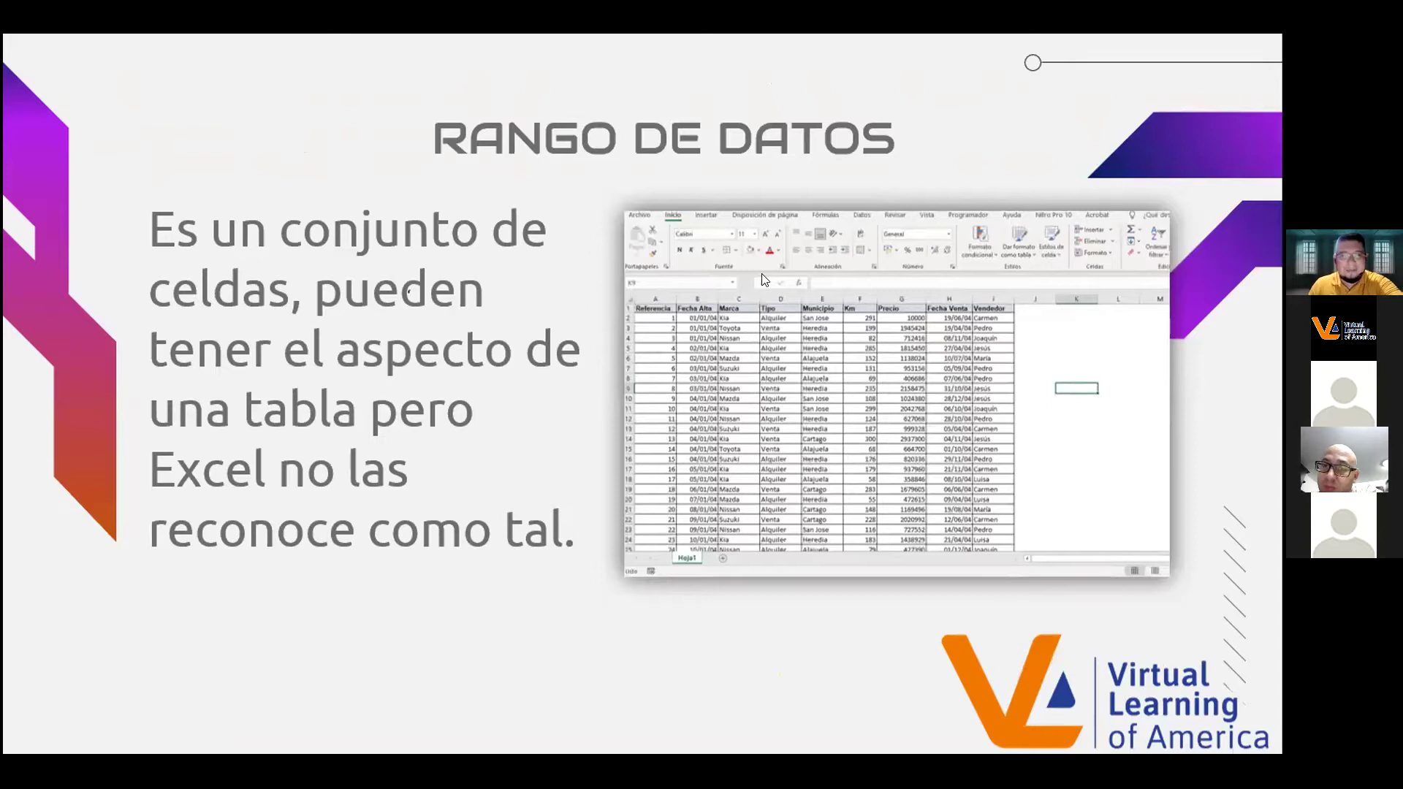
{"action": "left_click", "coordinate": [532, 258]}
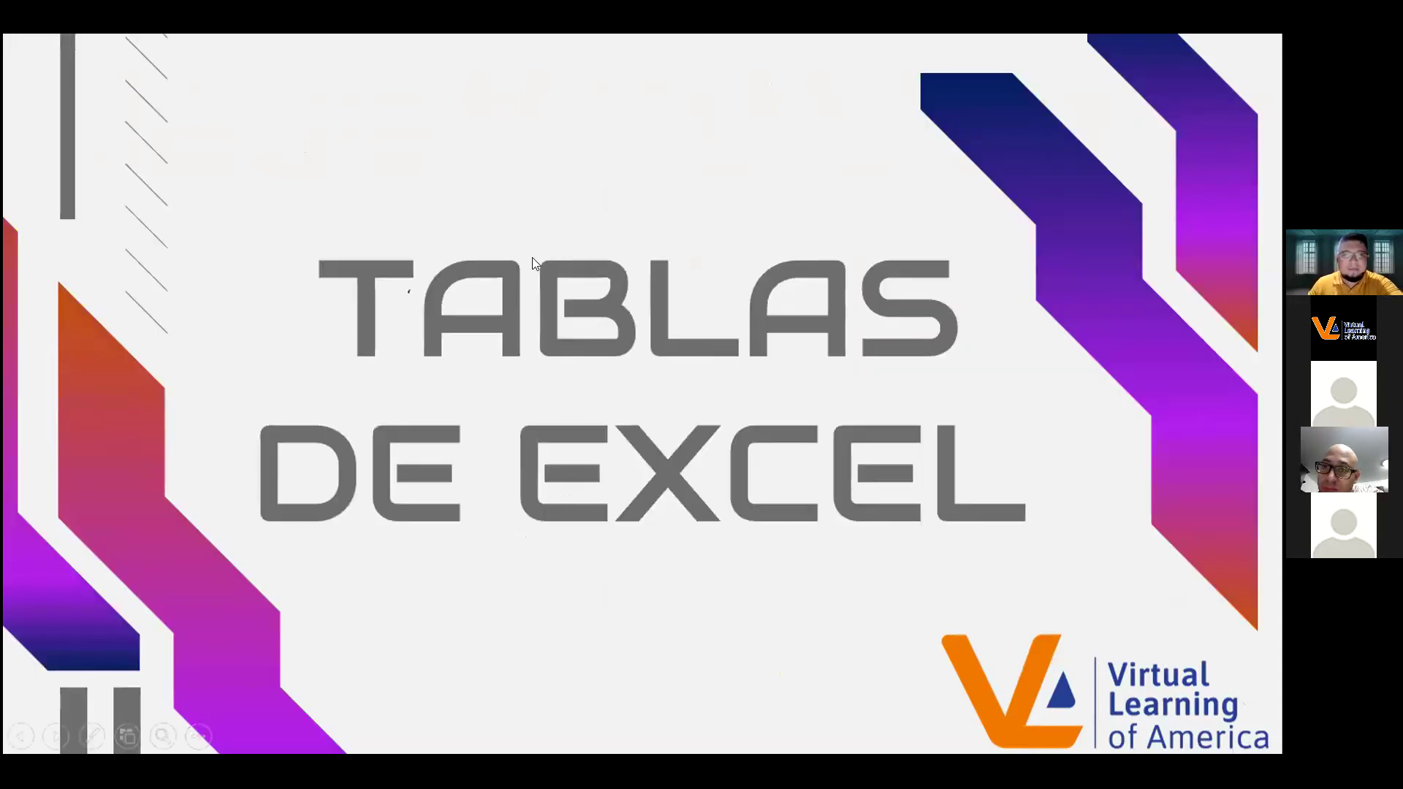
{"action": "left_click", "coordinate": [532, 257]}
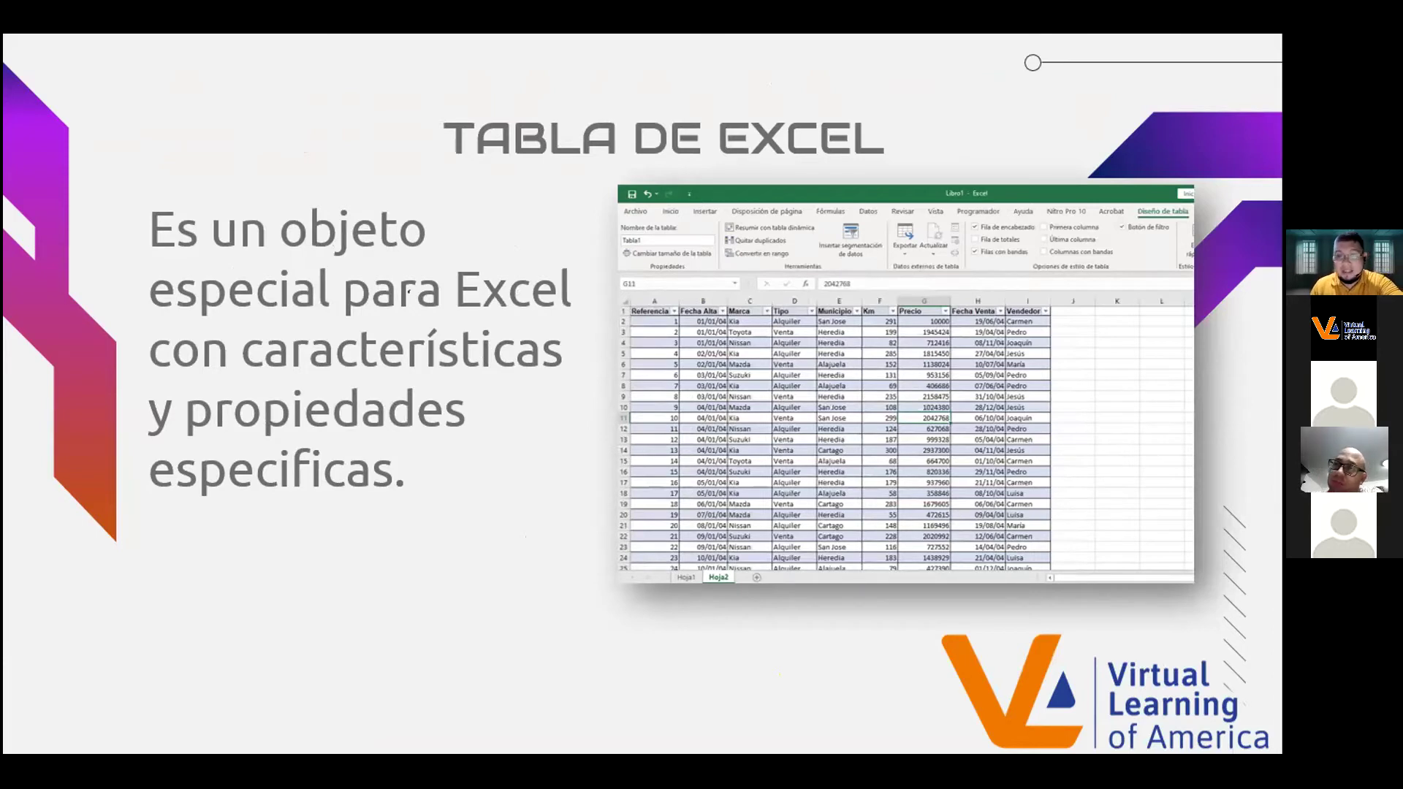
{"action": "key", "text": "Right"}
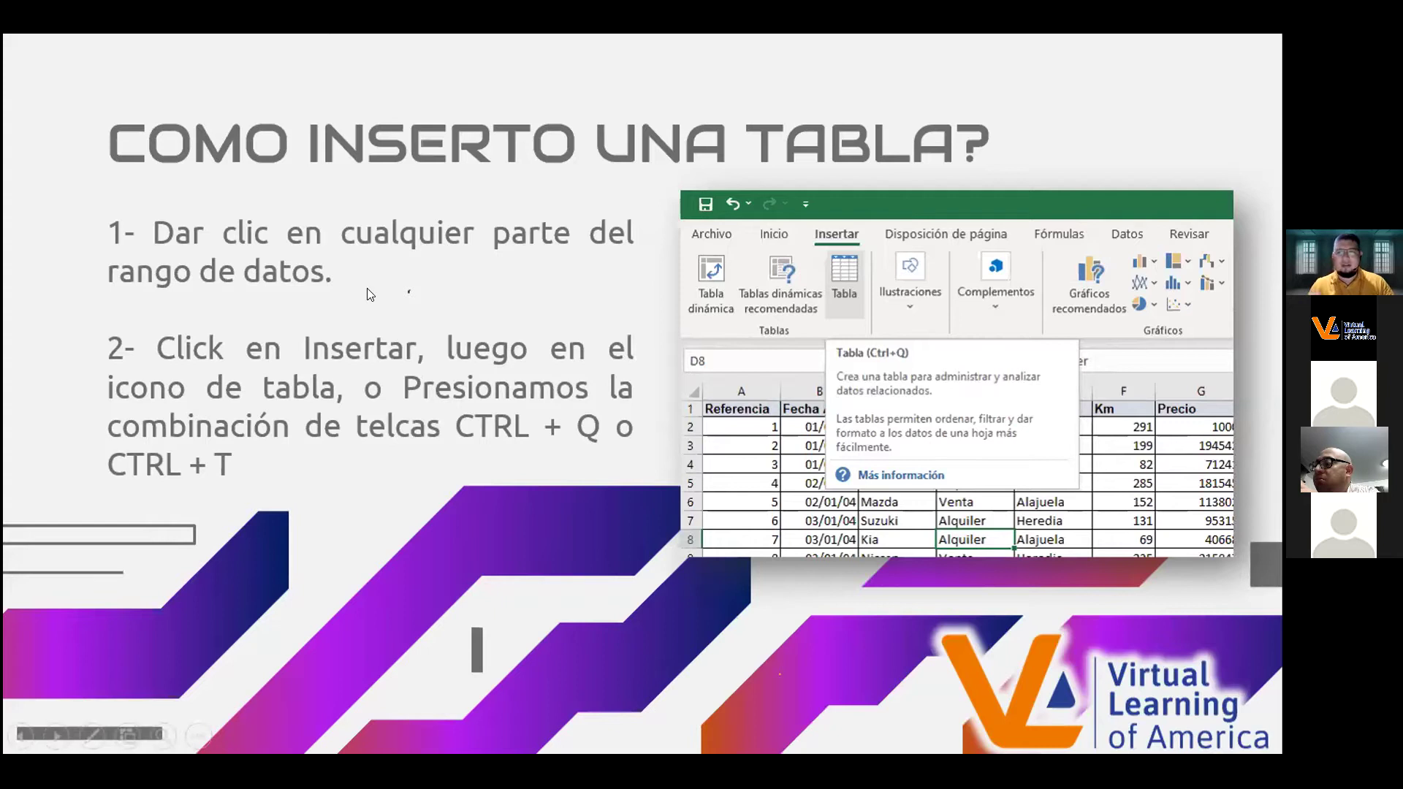
Switch back to tabla1.xlsx in Excel and highlight the top of the data range, A1:I16.
{"action": "key", "text": "alt+Tab"}
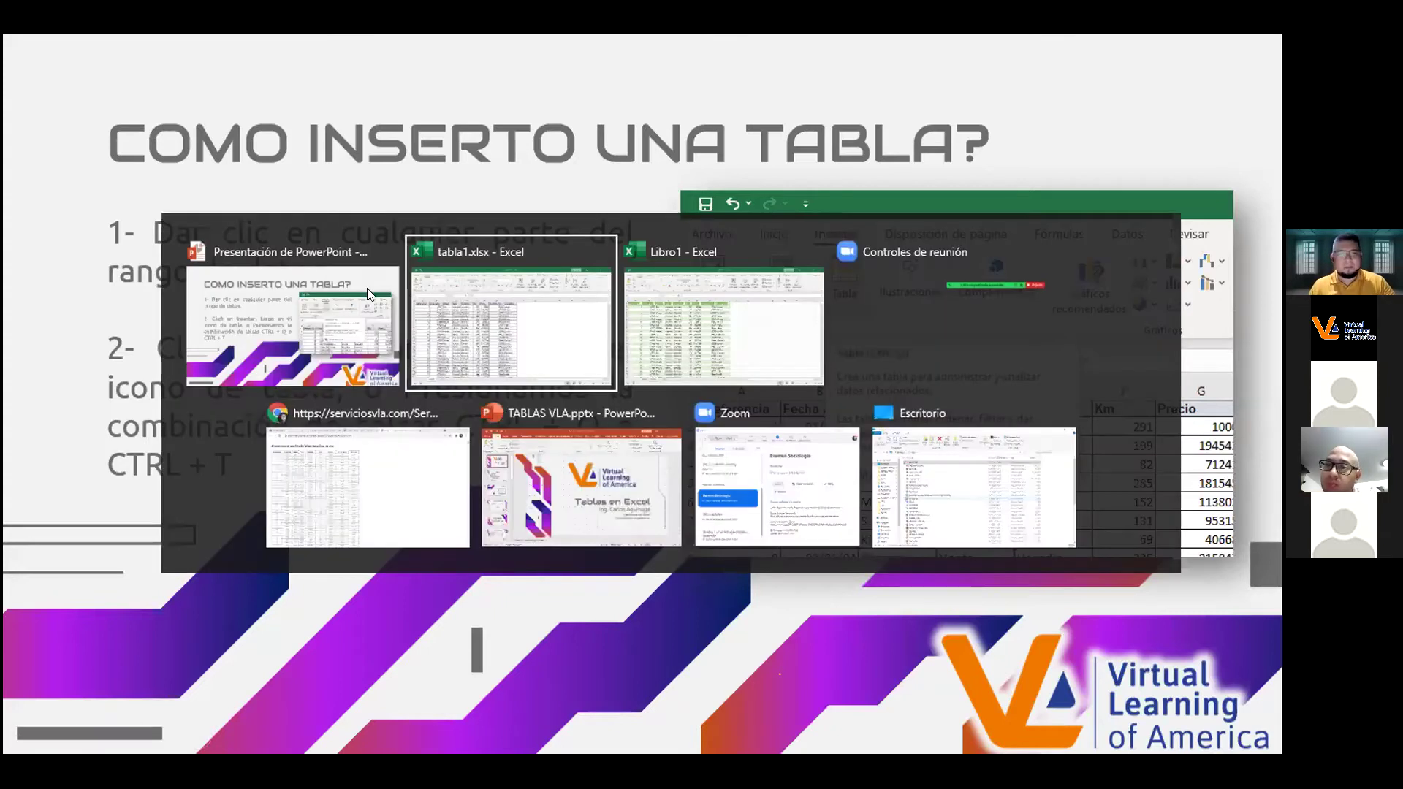
{"action": "left_click", "coordinate": [371, 331]}
{"action": "left_click", "coordinate": [715, 312]}
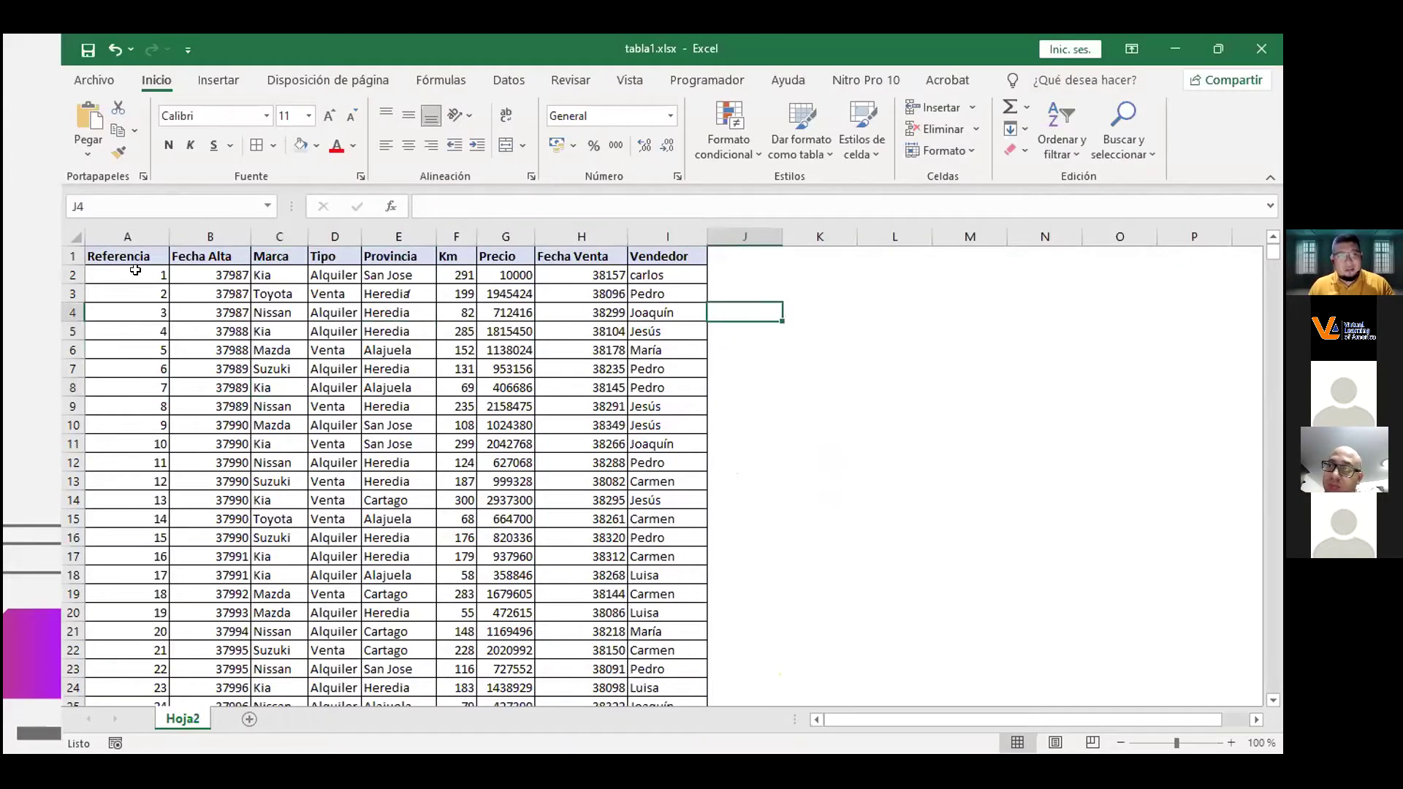
{"action": "left_click", "coordinate": [135, 270]}
{"action": "left_click", "coordinate": [104, 254]}
{"action": "left_click_drag", "start_coordinate": [104, 254], "coordinate": [645, 537]}
Look through the records below and go to the last filled cell of the Referencia column.
{"action": "scroll", "coordinate": [458, 388], "scroll_direction": "down", "scroll_amount": 4}
{"action": "scroll", "coordinate": [458, 388], "scroll_direction": "down", "scroll_amount": 20}
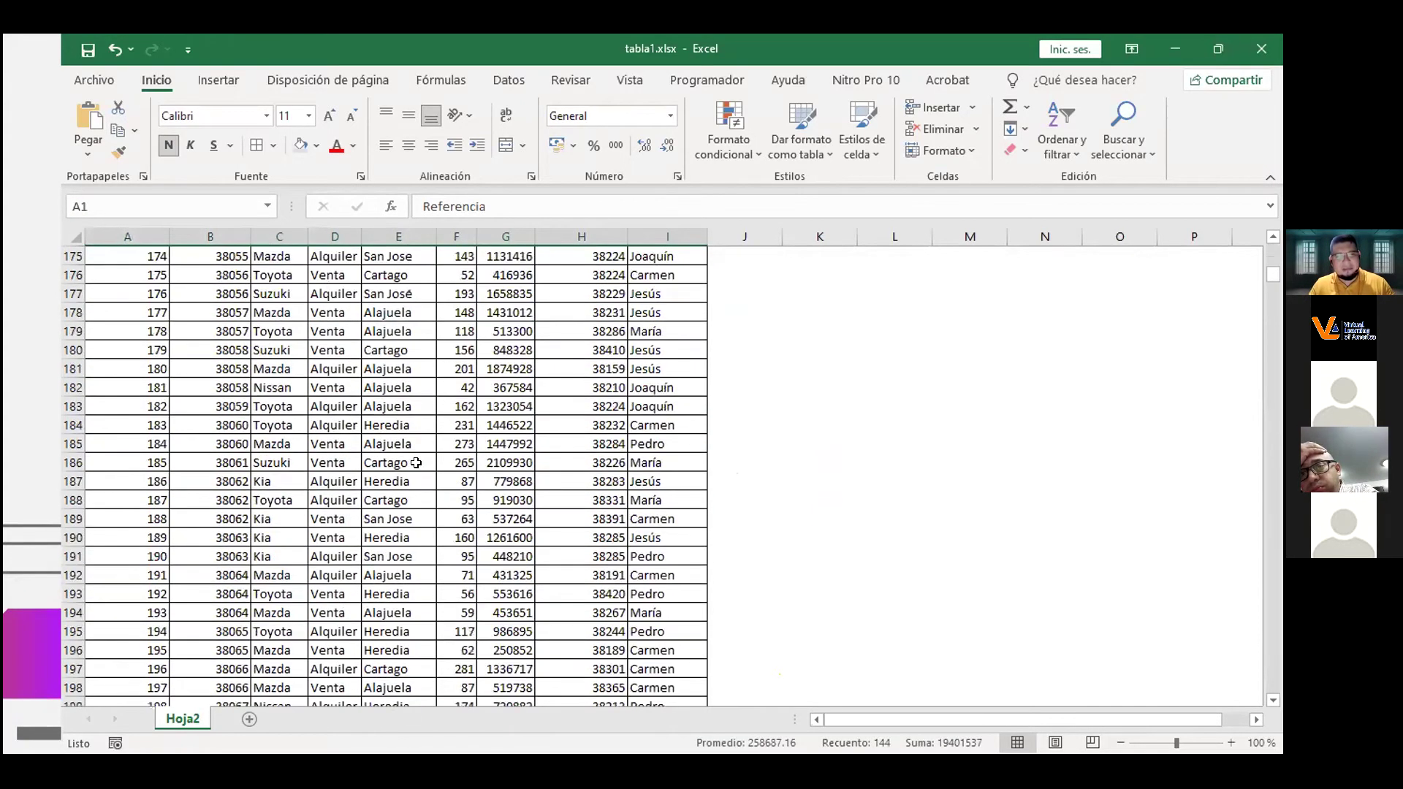
{"action": "scroll", "coordinate": [416, 462], "scroll_direction": "down", "scroll_amount": 20}
{"action": "scroll", "coordinate": [401, 474], "scroll_direction": "up", "scroll_amount": 20}
{"action": "scroll", "coordinate": [398, 483], "scroll_direction": "up", "scroll_amount": 20}
{"action": "left_click", "coordinate": [136, 344]}
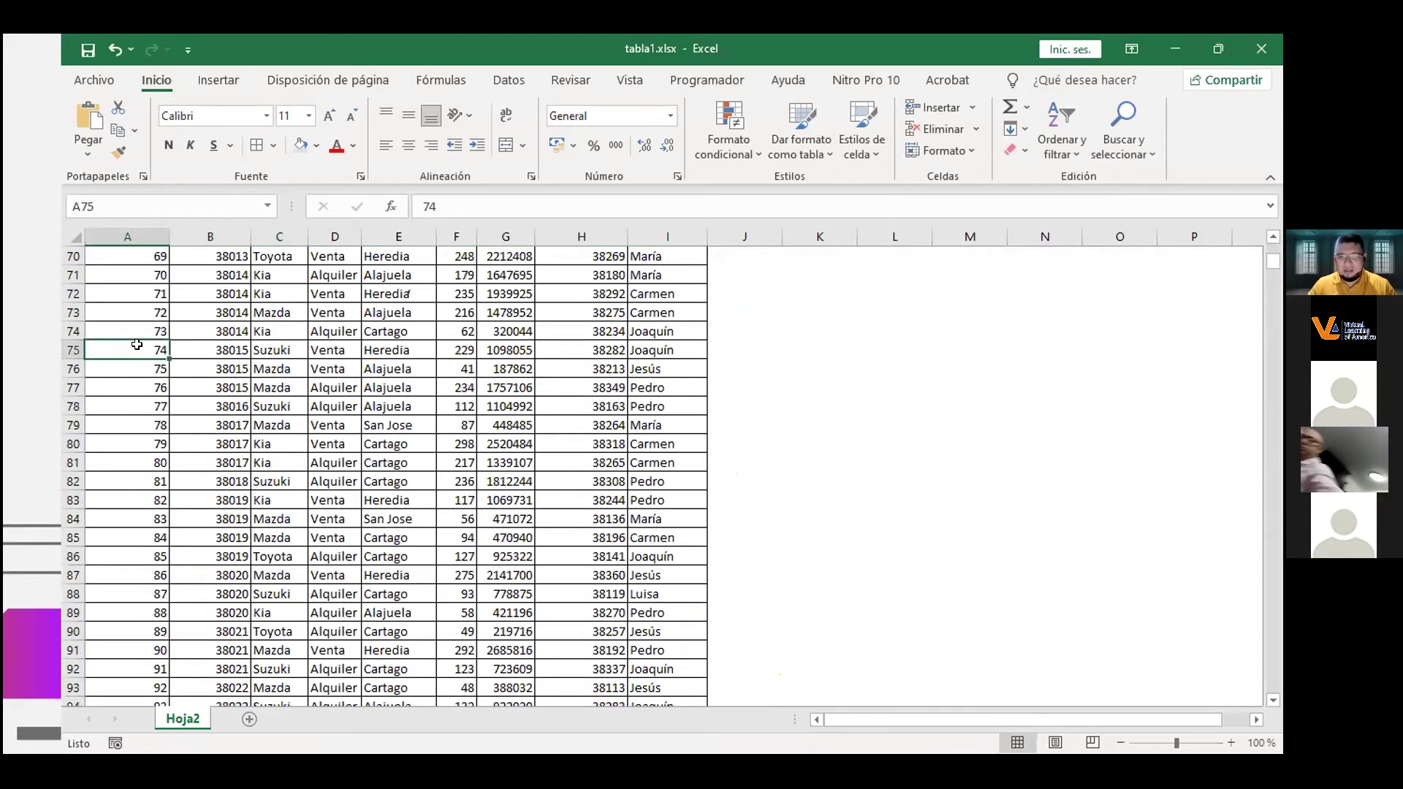
{"action": "key", "text": "ctrl+Down"}
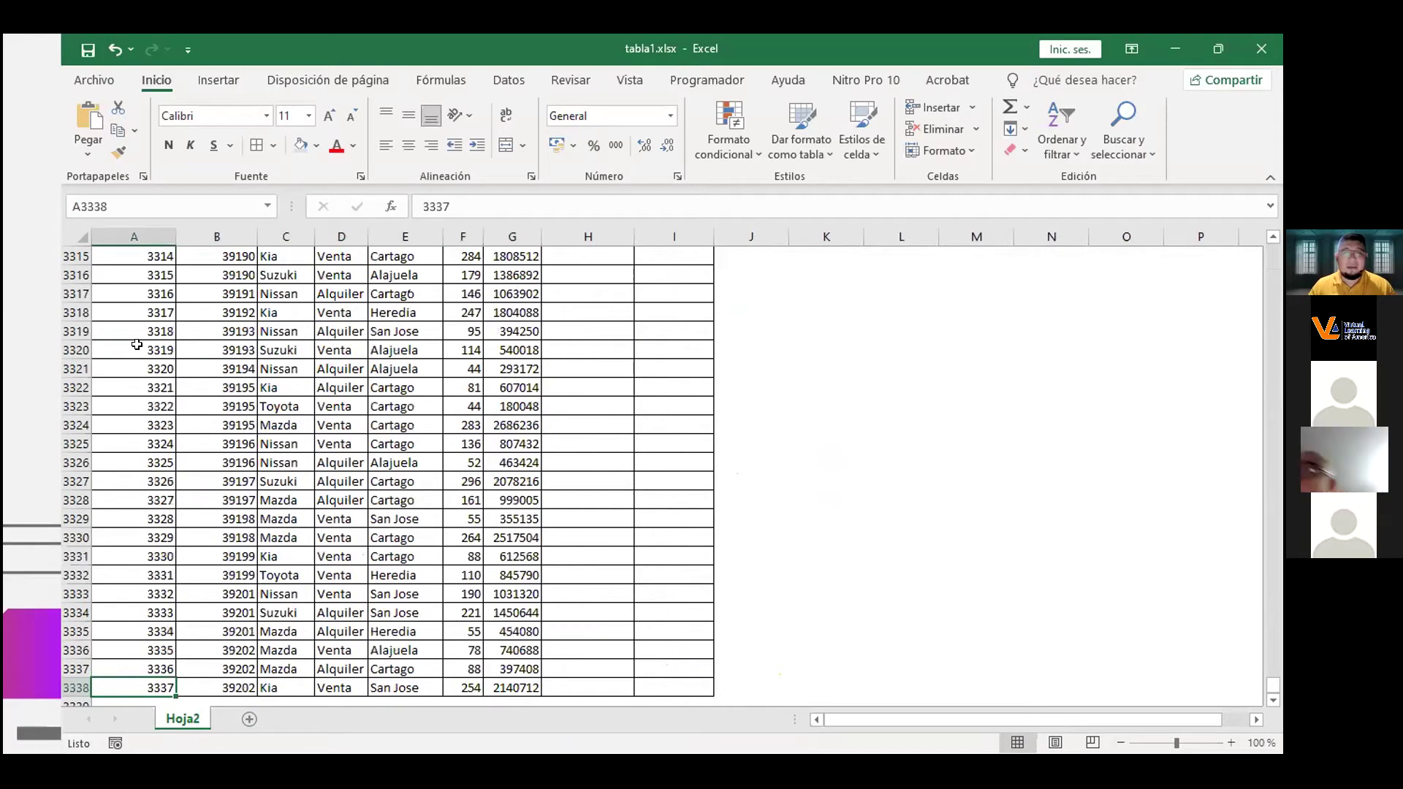
Check where the data range ends below the last record and return to the Referencia header in A1.
{"action": "scroll", "coordinate": [137, 344], "scroll_direction": "down", "scroll_amount": 3}
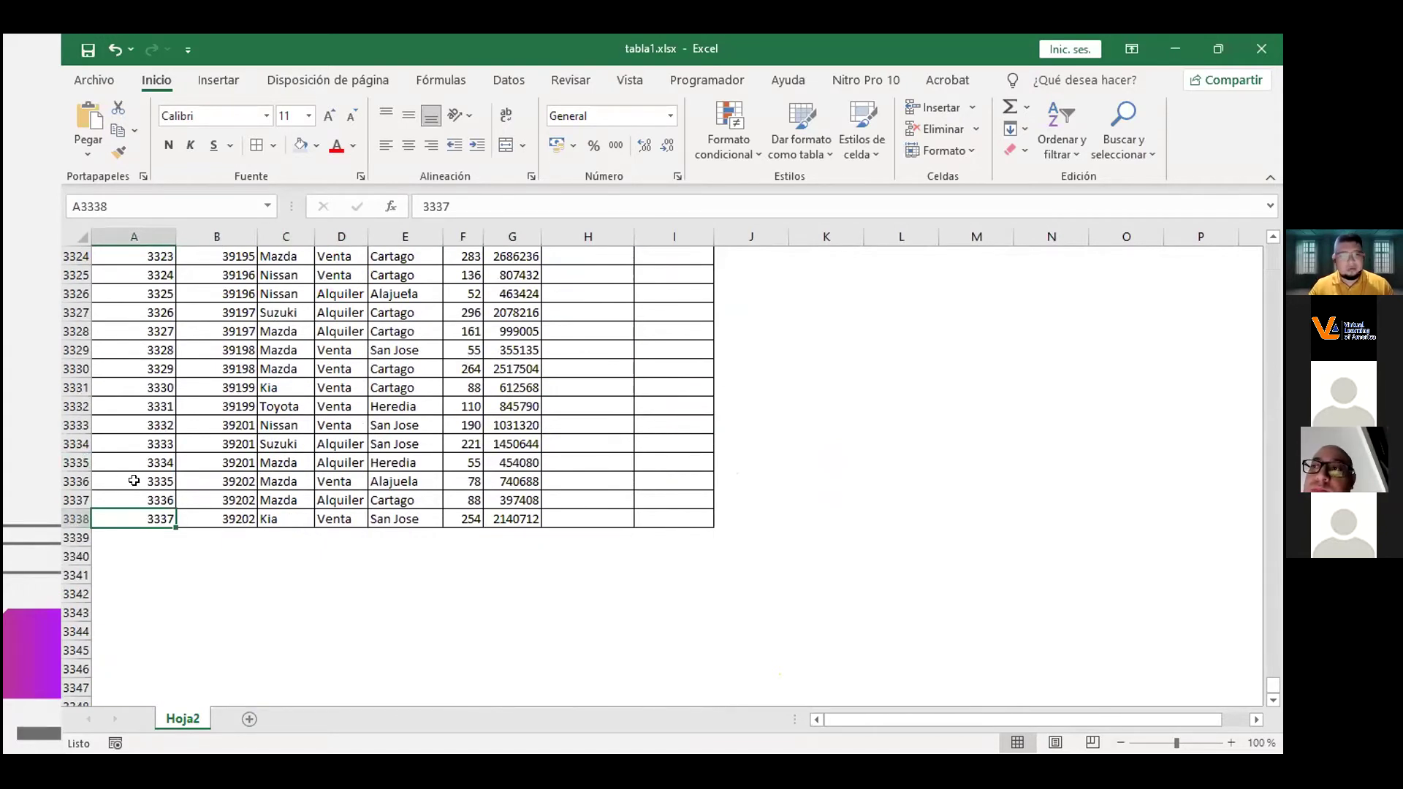
{"action": "key", "text": "ctrl+Up"}
{"action": "key", "text": "ctrl+Down"}
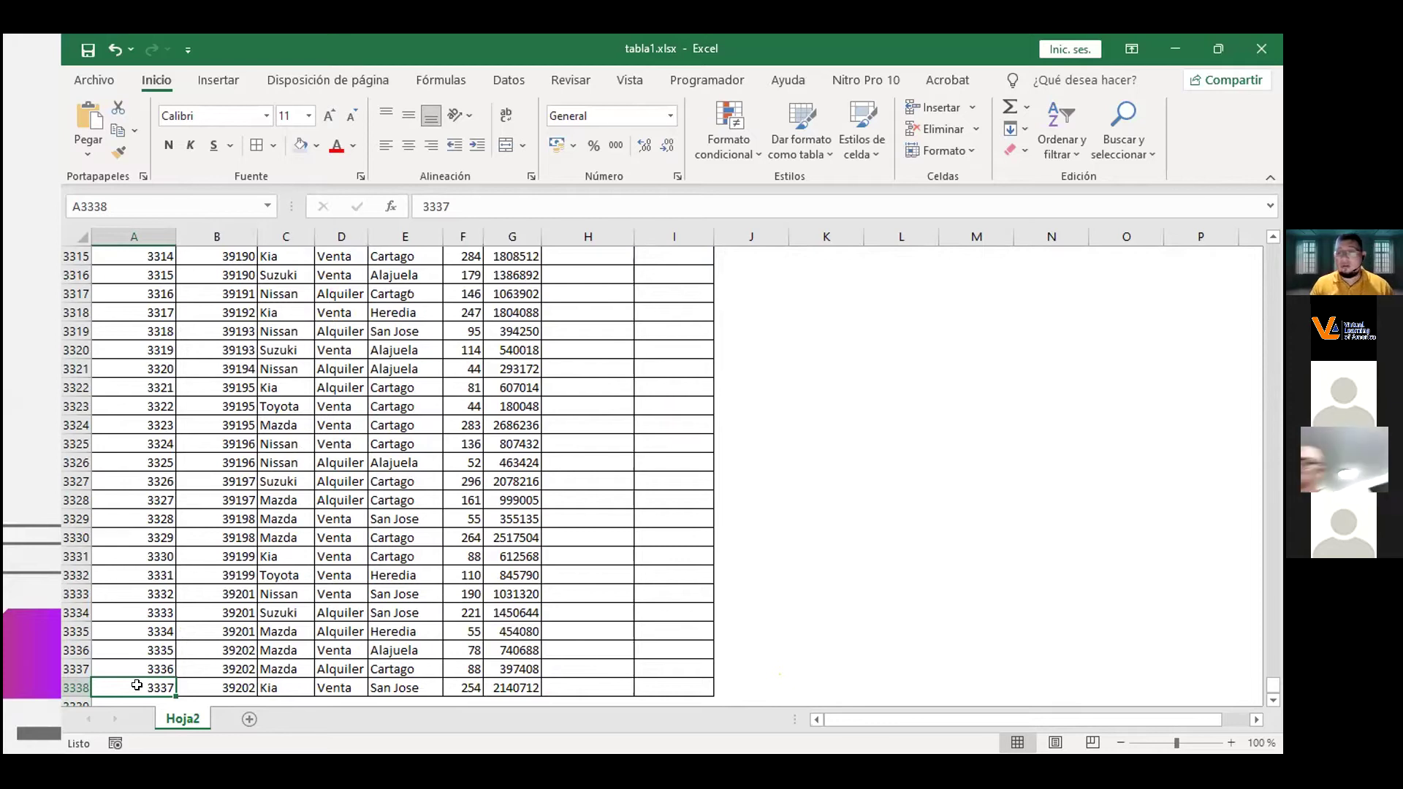
{"action": "key", "text": "ctrl+Up"}
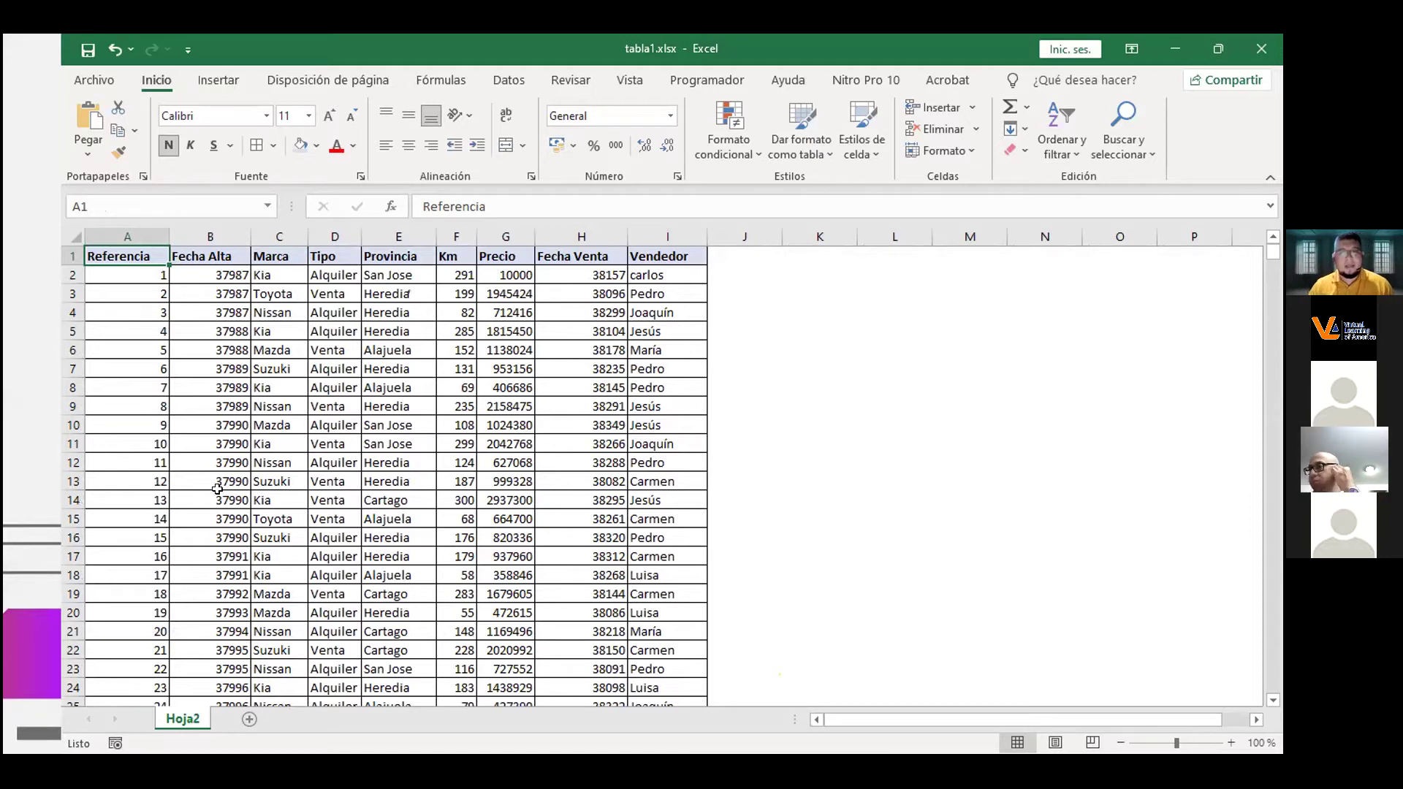
Convert the data range A1:I3338 into an Excel table, keeping the option that the table has headers.
{"action": "left_click", "coordinate": [129, 290]}
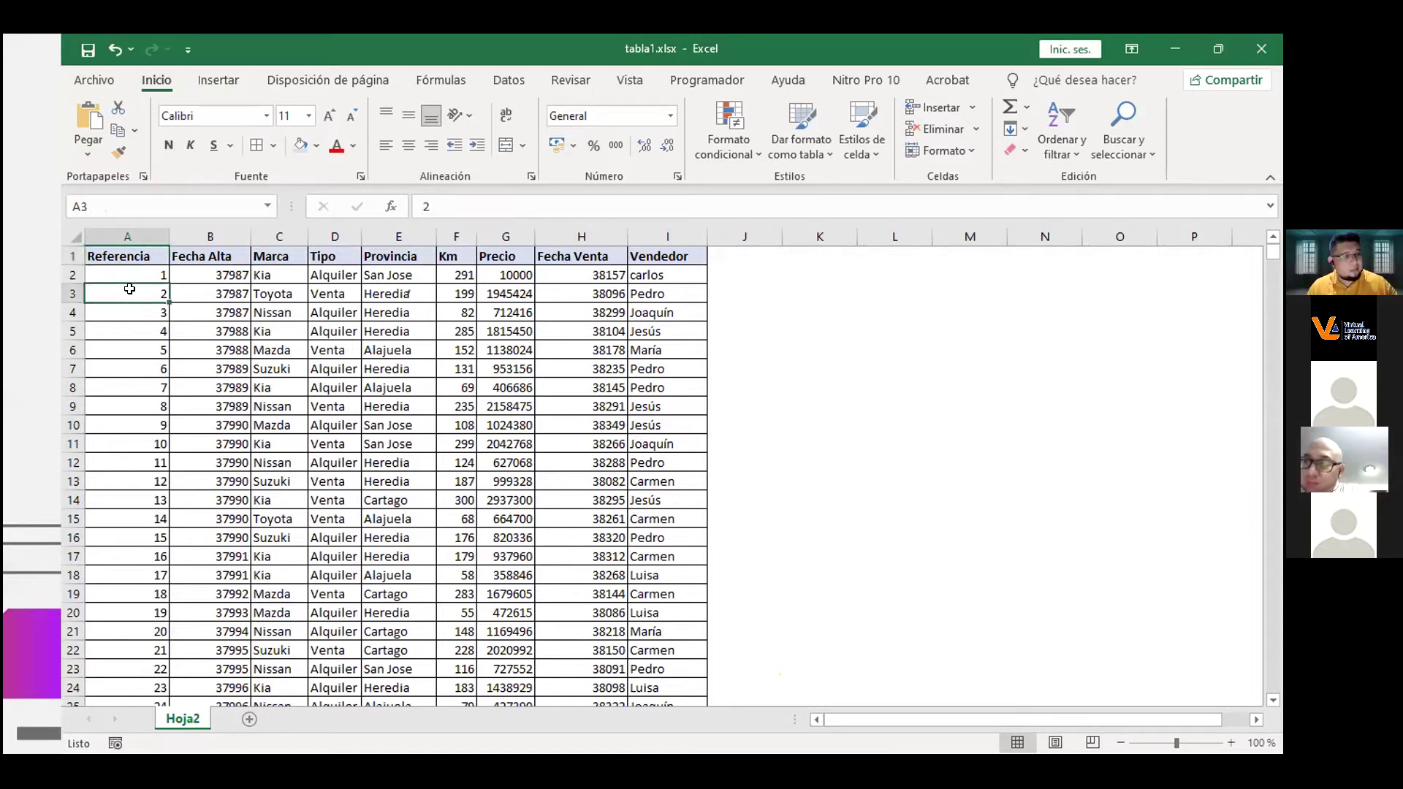
{"action": "left_click", "coordinate": [506, 343]}
{"action": "left_click", "coordinate": [384, 346]}
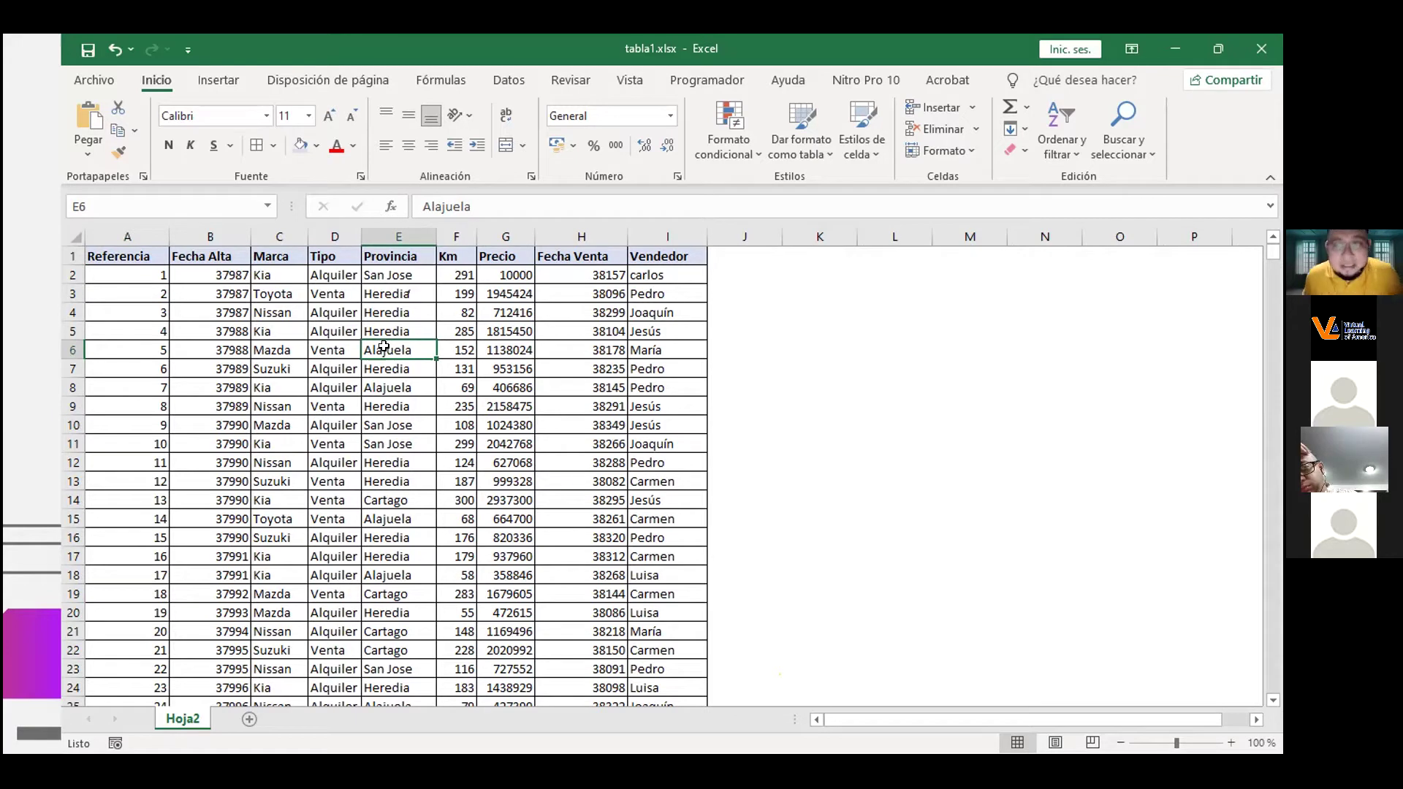
{"action": "left_click", "coordinate": [465, 422]}
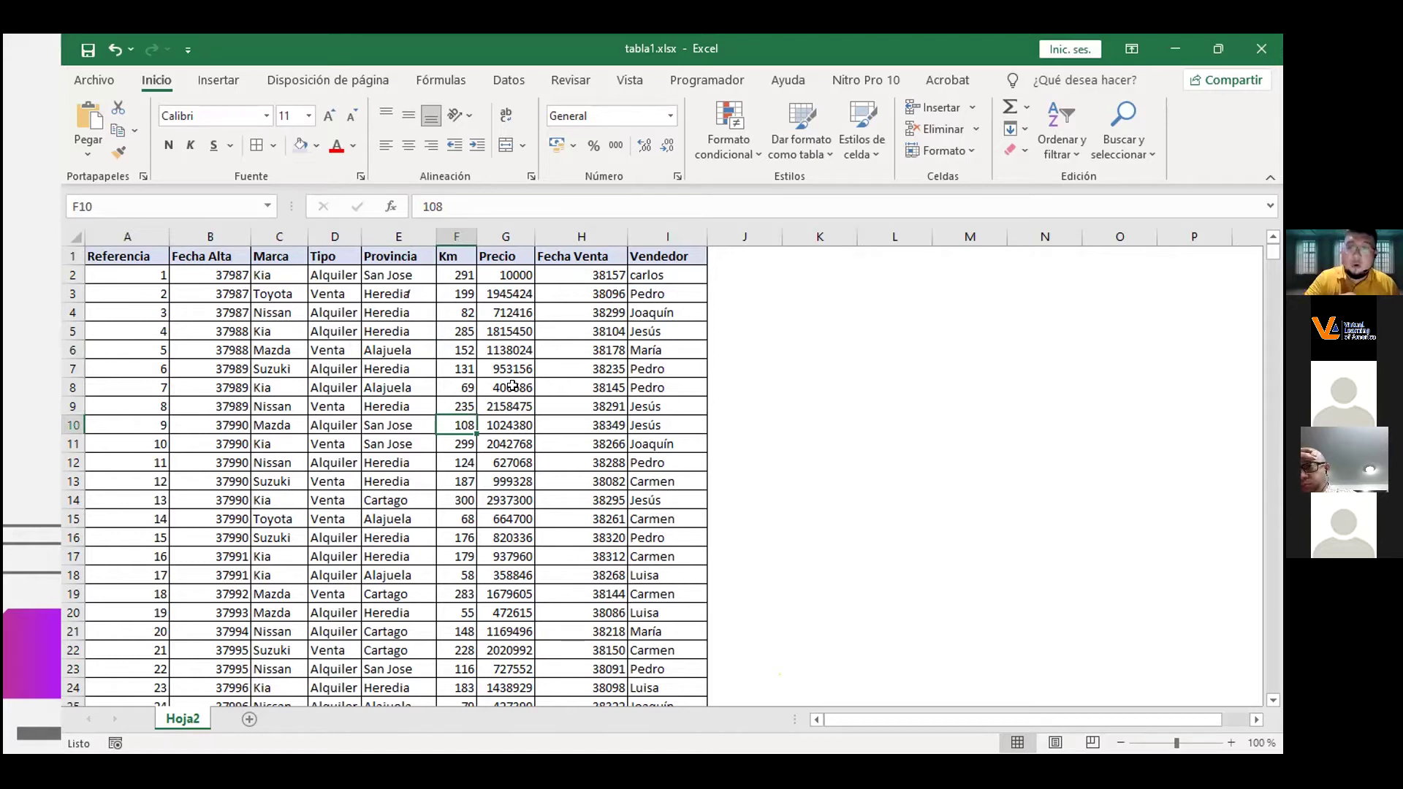
{"action": "key", "text": "ctrl+t"}
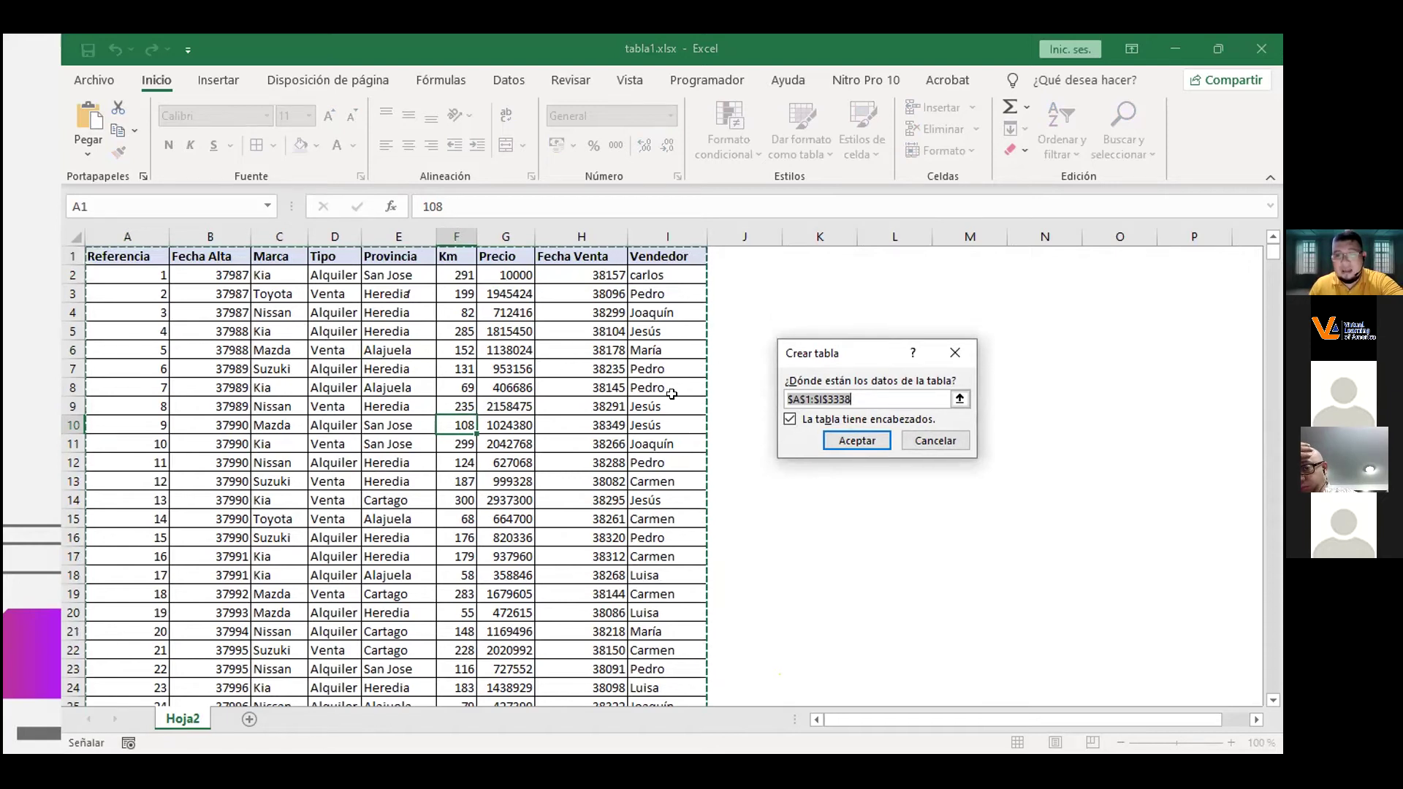
{"action": "left_click_drag", "start_coordinate": [842, 352], "coordinate": [816, 323]}
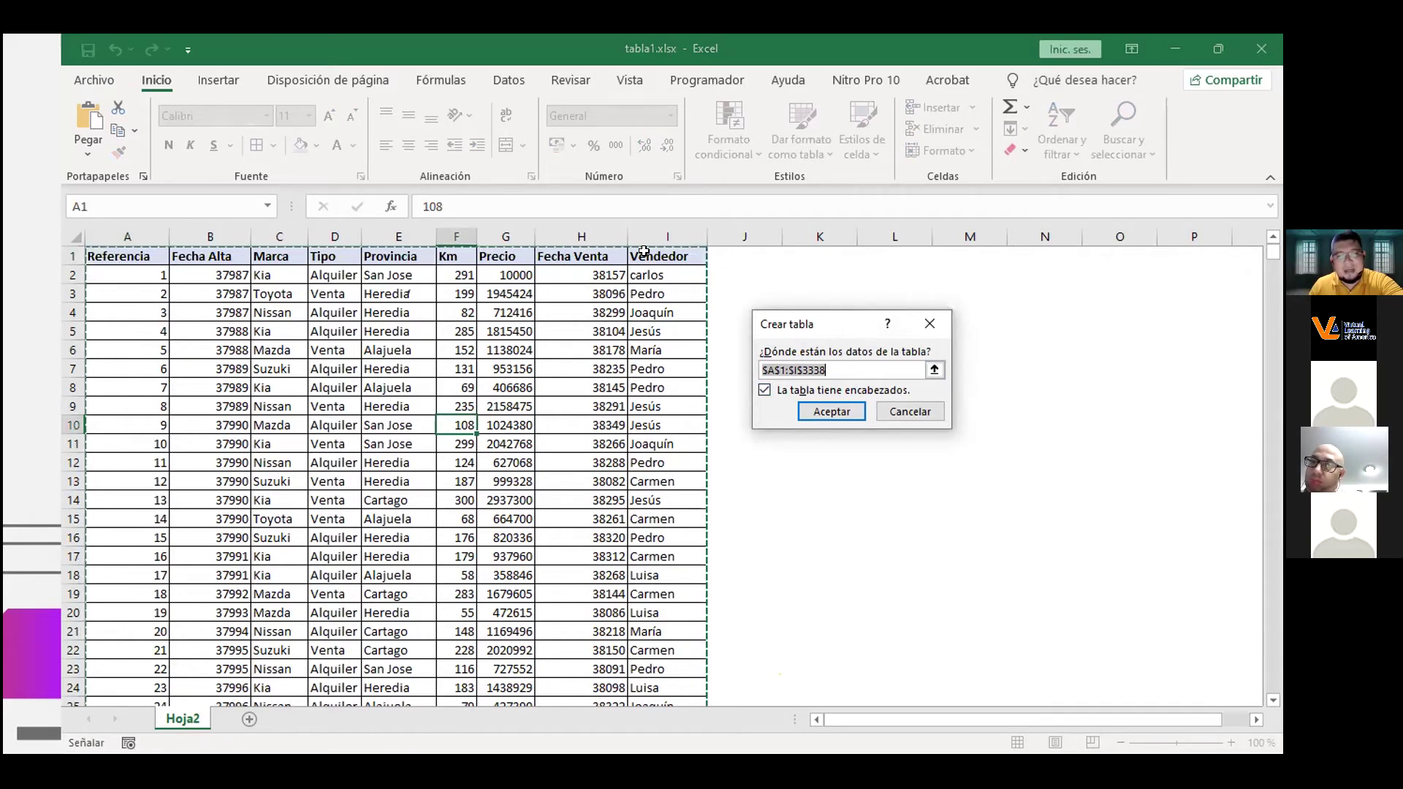
{"action": "left_click", "coordinate": [764, 390]}
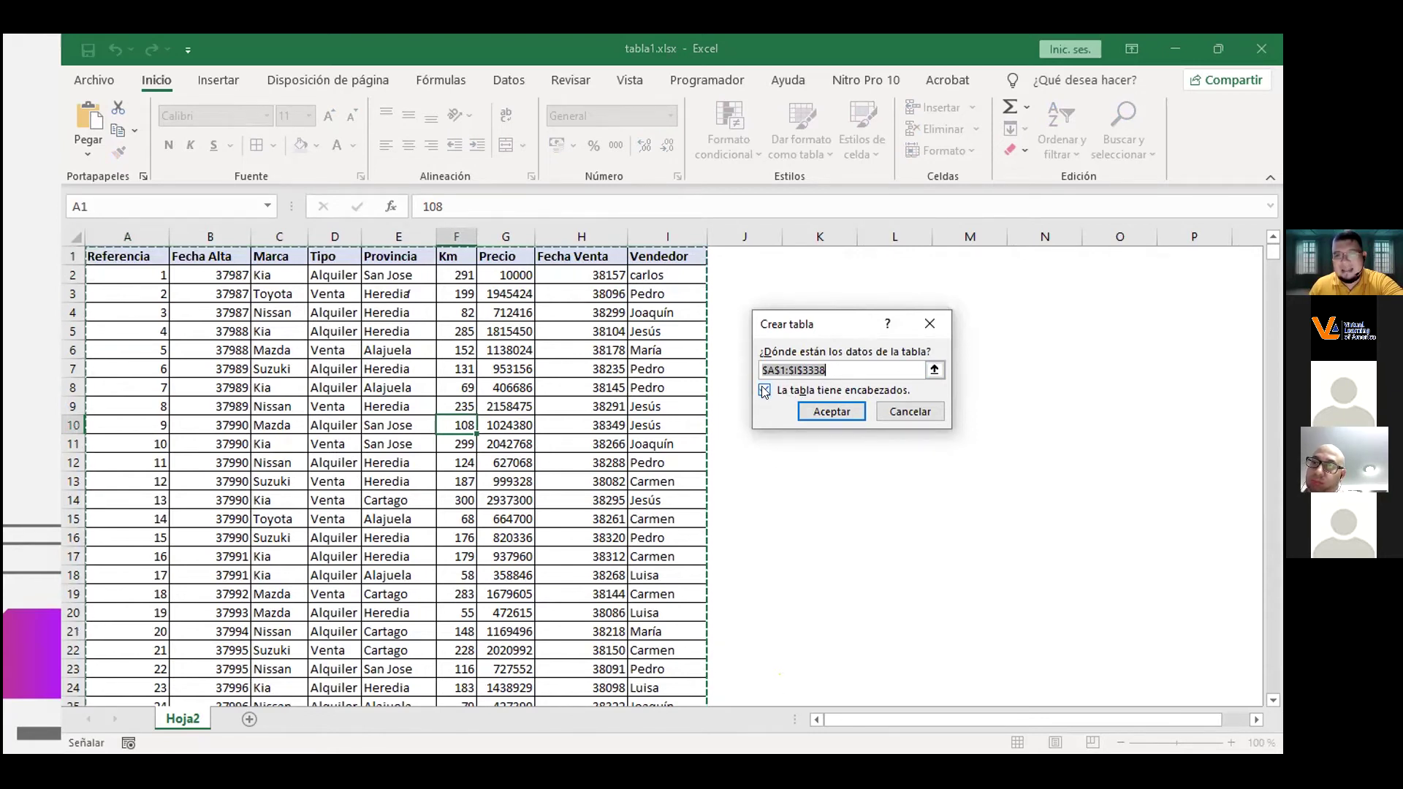
{"action": "left_click", "coordinate": [764, 390]}
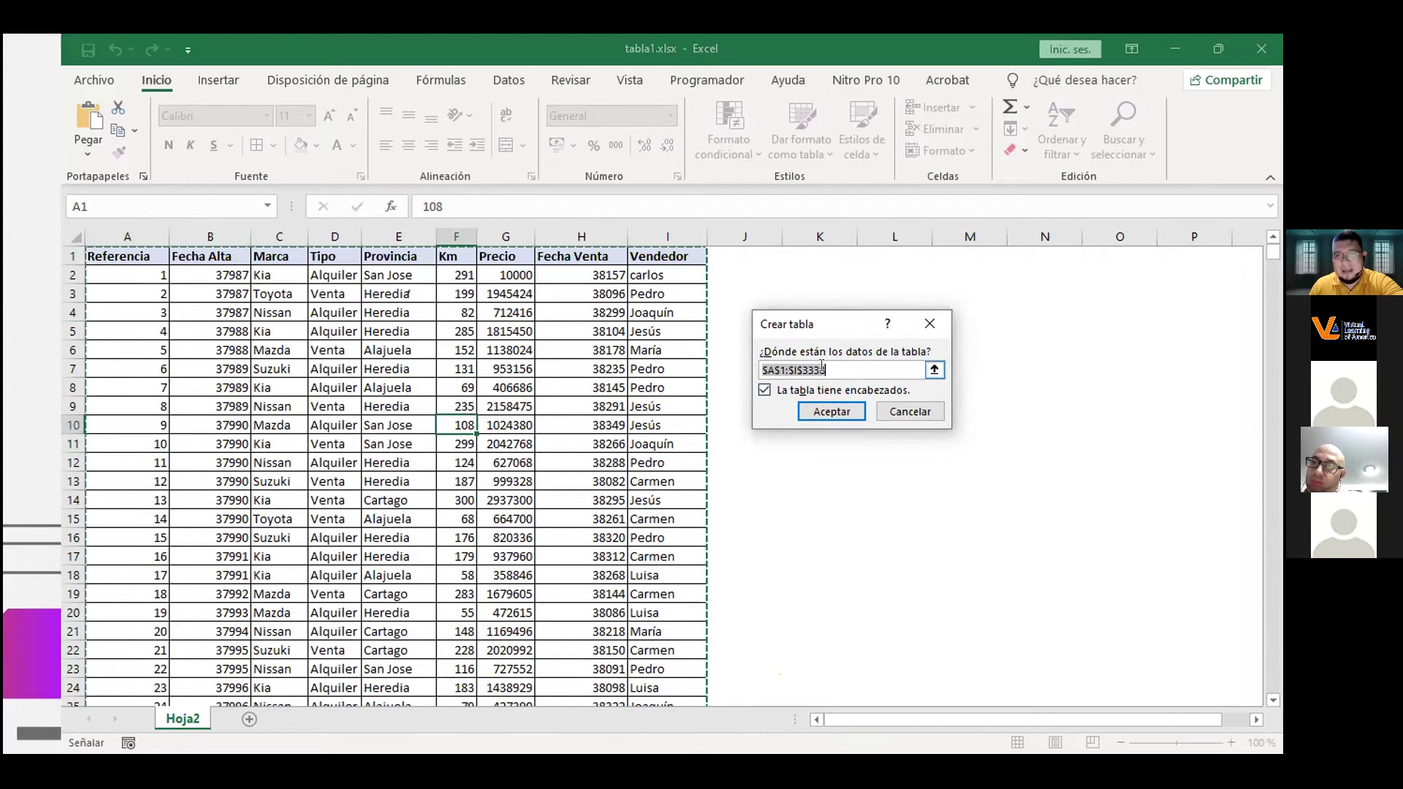
{"action": "left_click", "coordinate": [830, 411]}
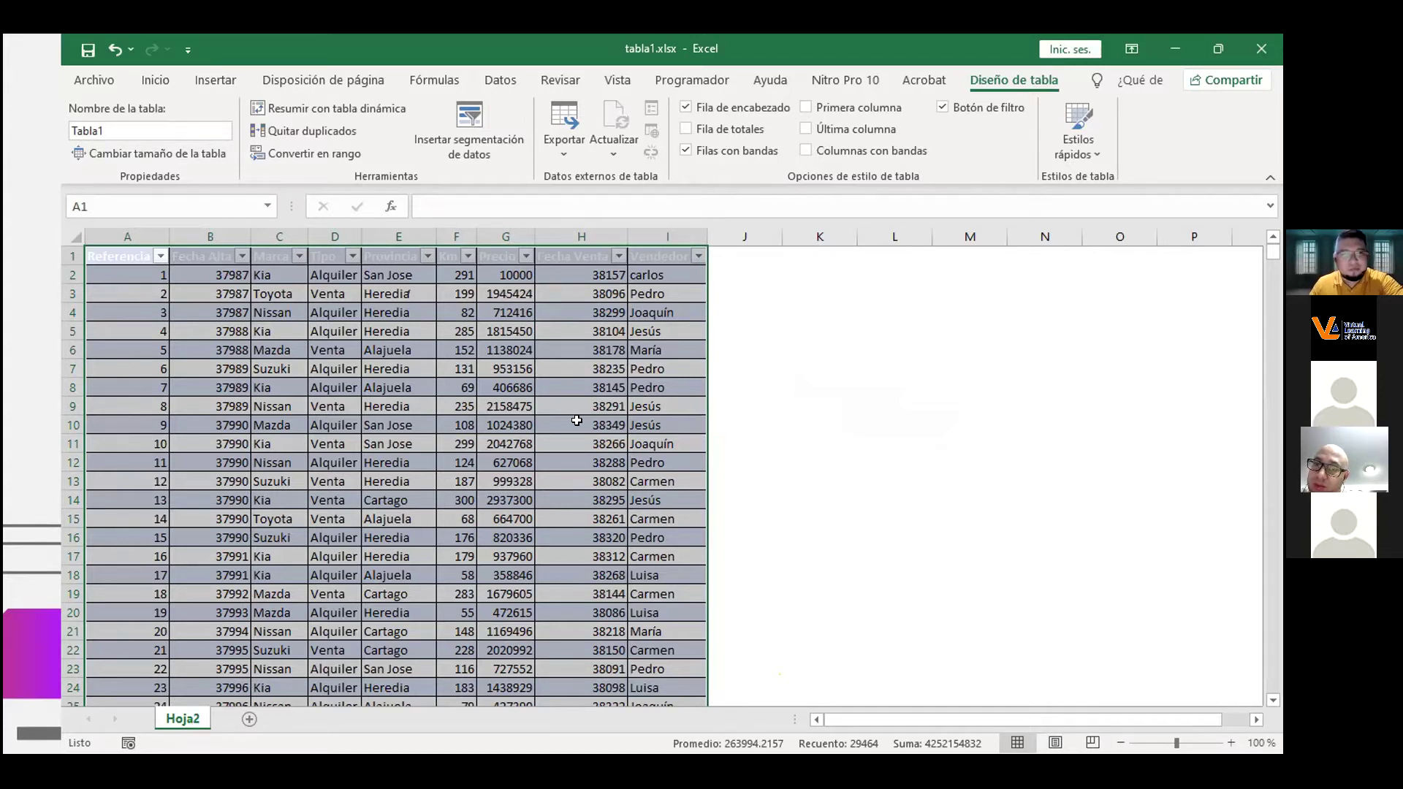
Inspect the new table by highlighting its header row A1:I1 and its top block A1:I11.
{"action": "left_click", "coordinate": [759, 369]}
{"action": "left_click", "coordinate": [525, 369]}
{"action": "left_click", "coordinate": [335, 406]}
{"action": "left_click", "coordinate": [581, 387]}
{"action": "left_click_drag", "start_coordinate": [111, 251], "coordinate": [663, 255]}
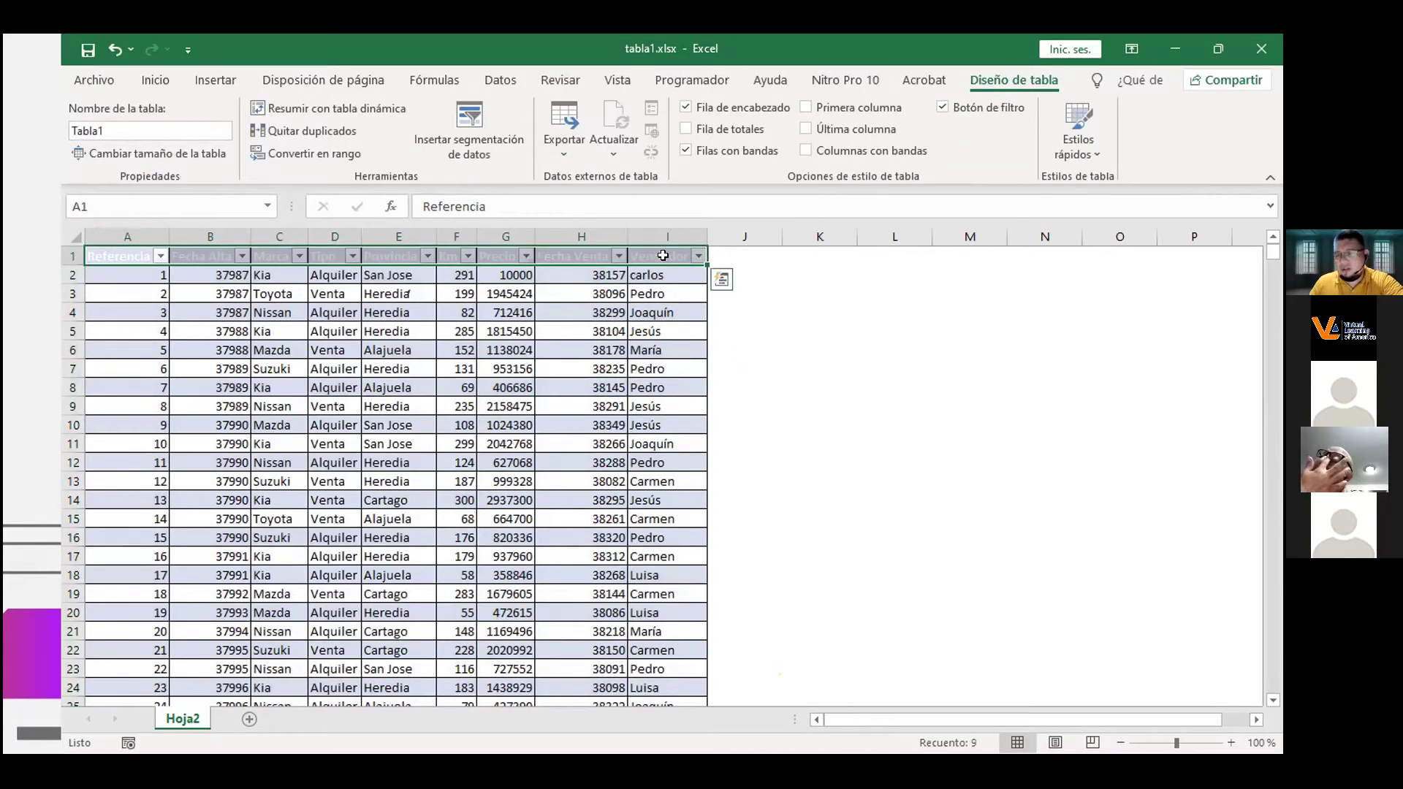
{"action": "left_click", "coordinate": [796, 326]}
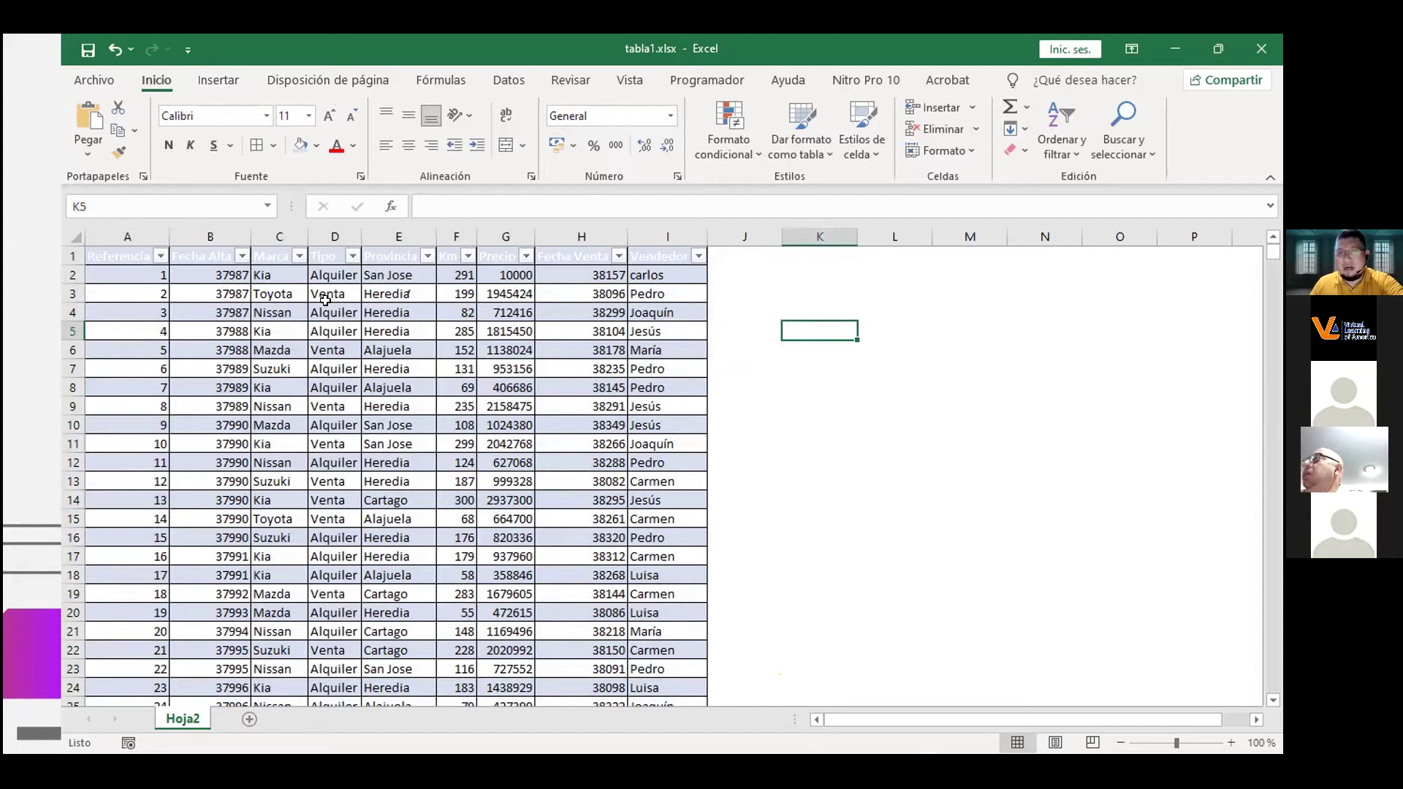
{"action": "left_click", "coordinate": [331, 276]}
{"action": "left_click_drag", "start_coordinate": [125, 255], "coordinate": [667, 444]}
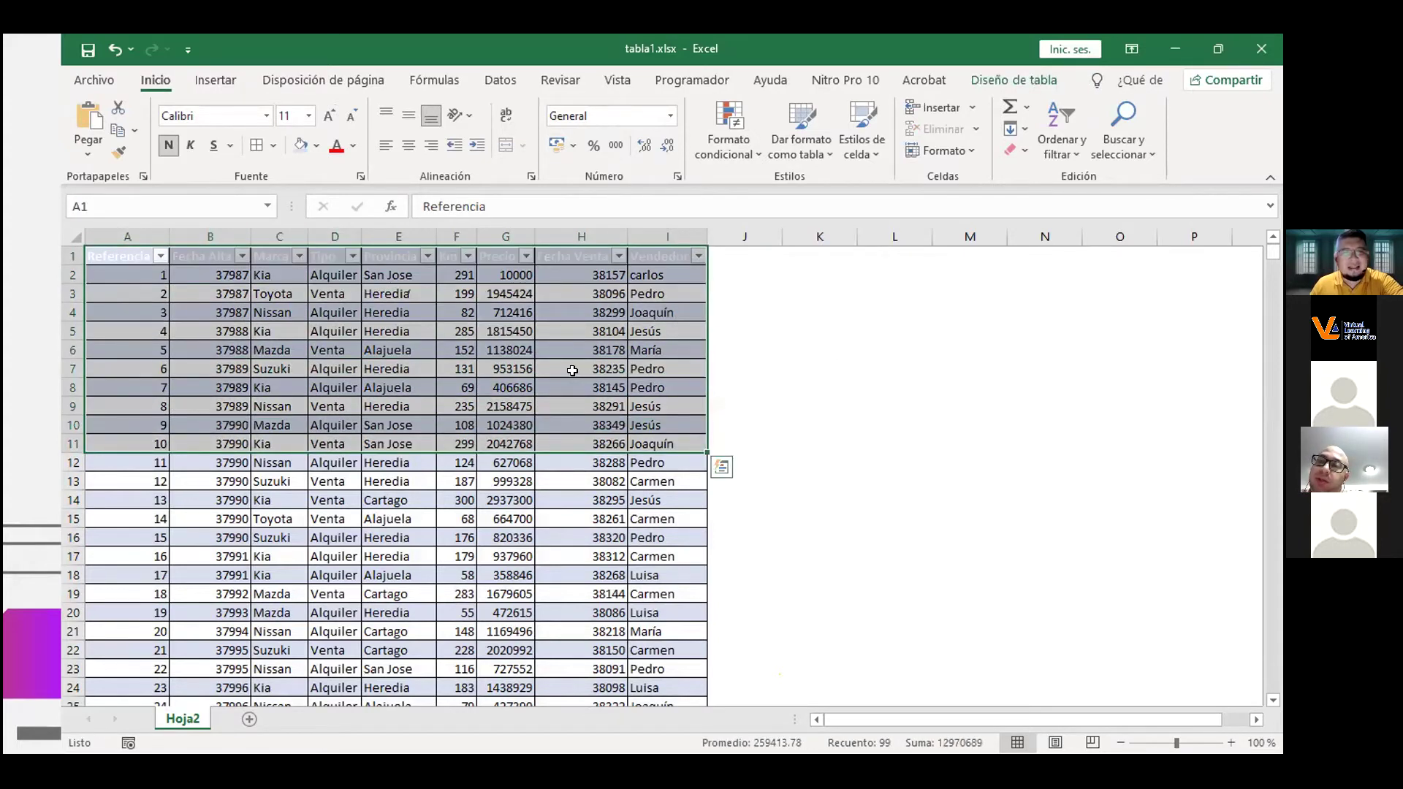
{"action": "left_click", "coordinate": [480, 363]}
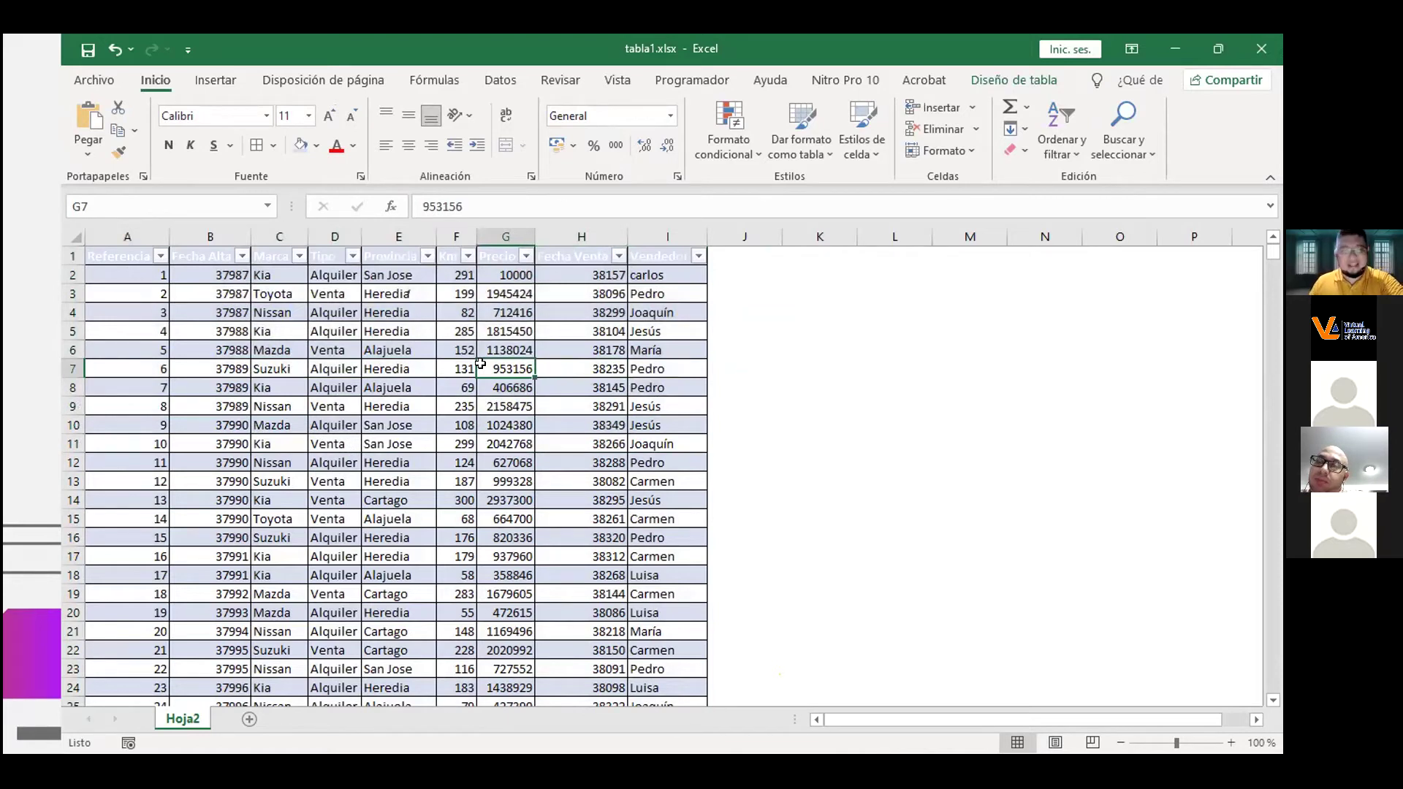
Rename the new table in tabla1.xlsx as bd.
{"action": "left_click", "coordinate": [267, 353]}
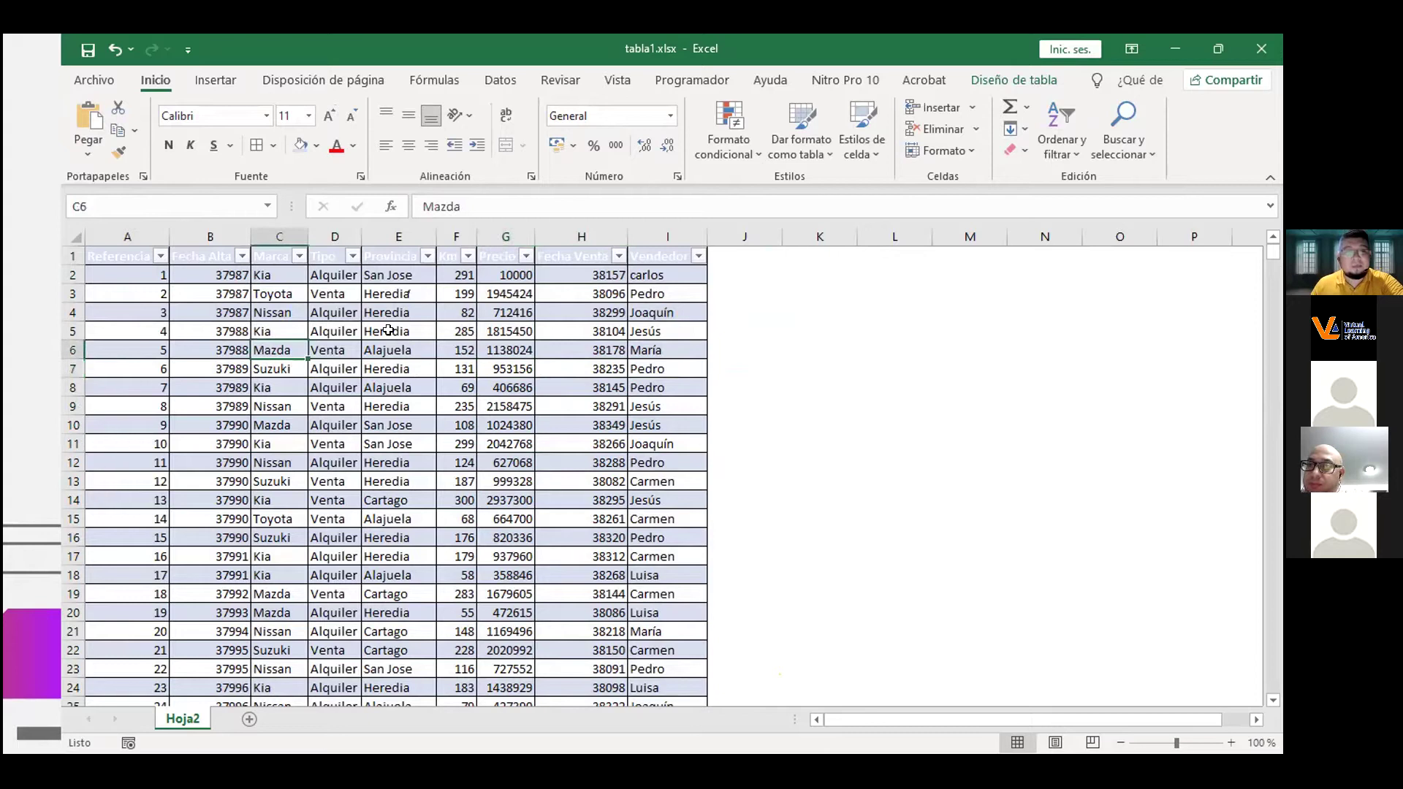
{"action": "left_click", "coordinate": [1013, 80]}
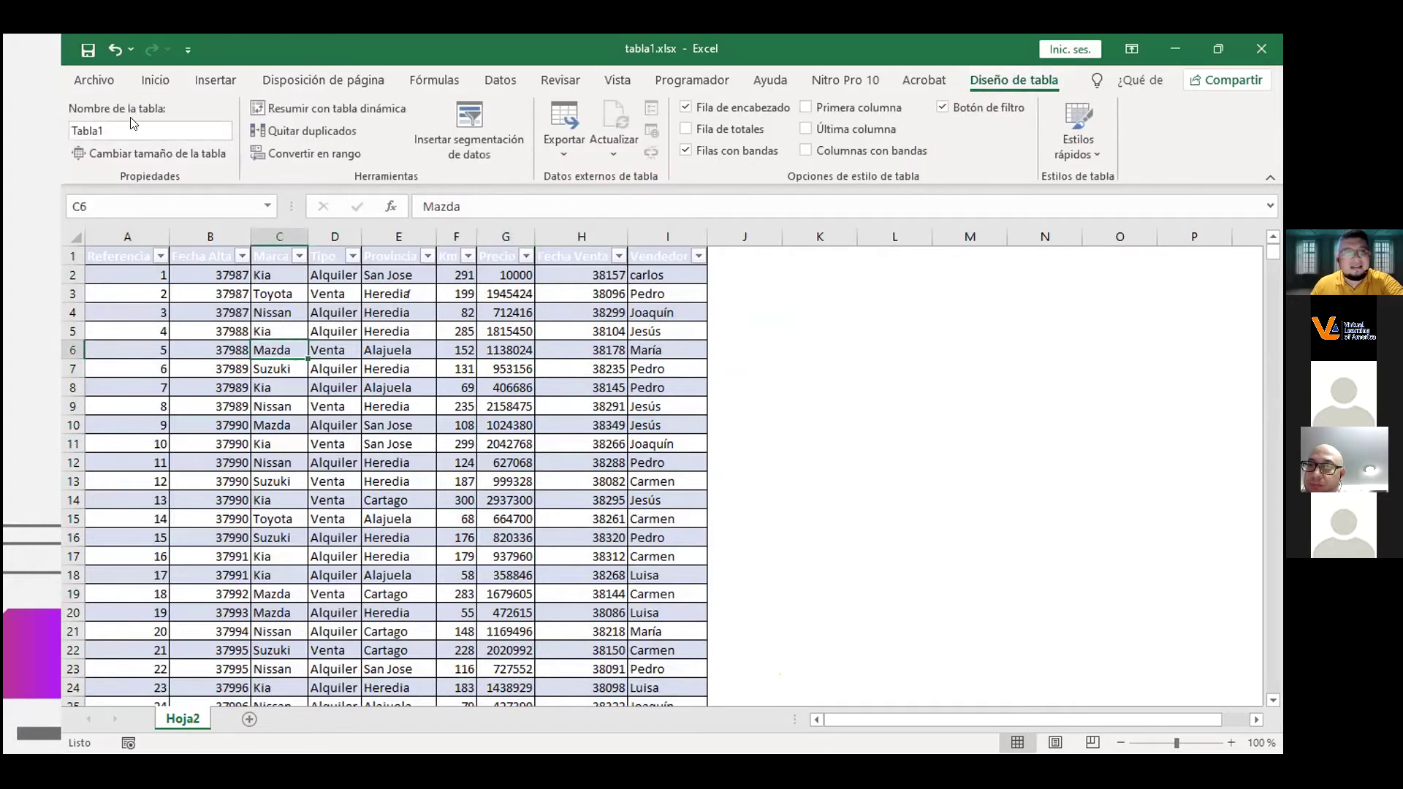
{"action": "left_click", "coordinate": [107, 128]}
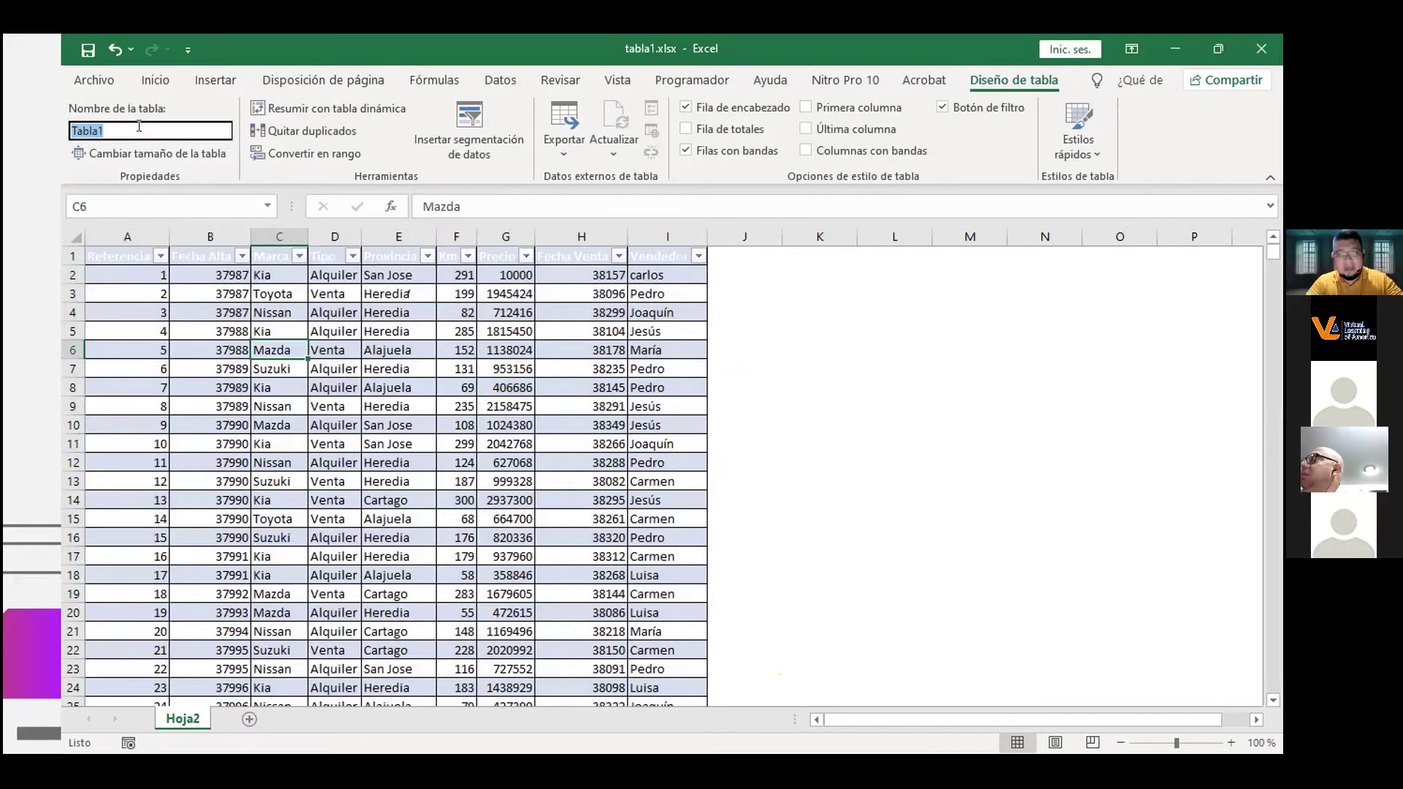
{"action": "type", "text": "bd"}
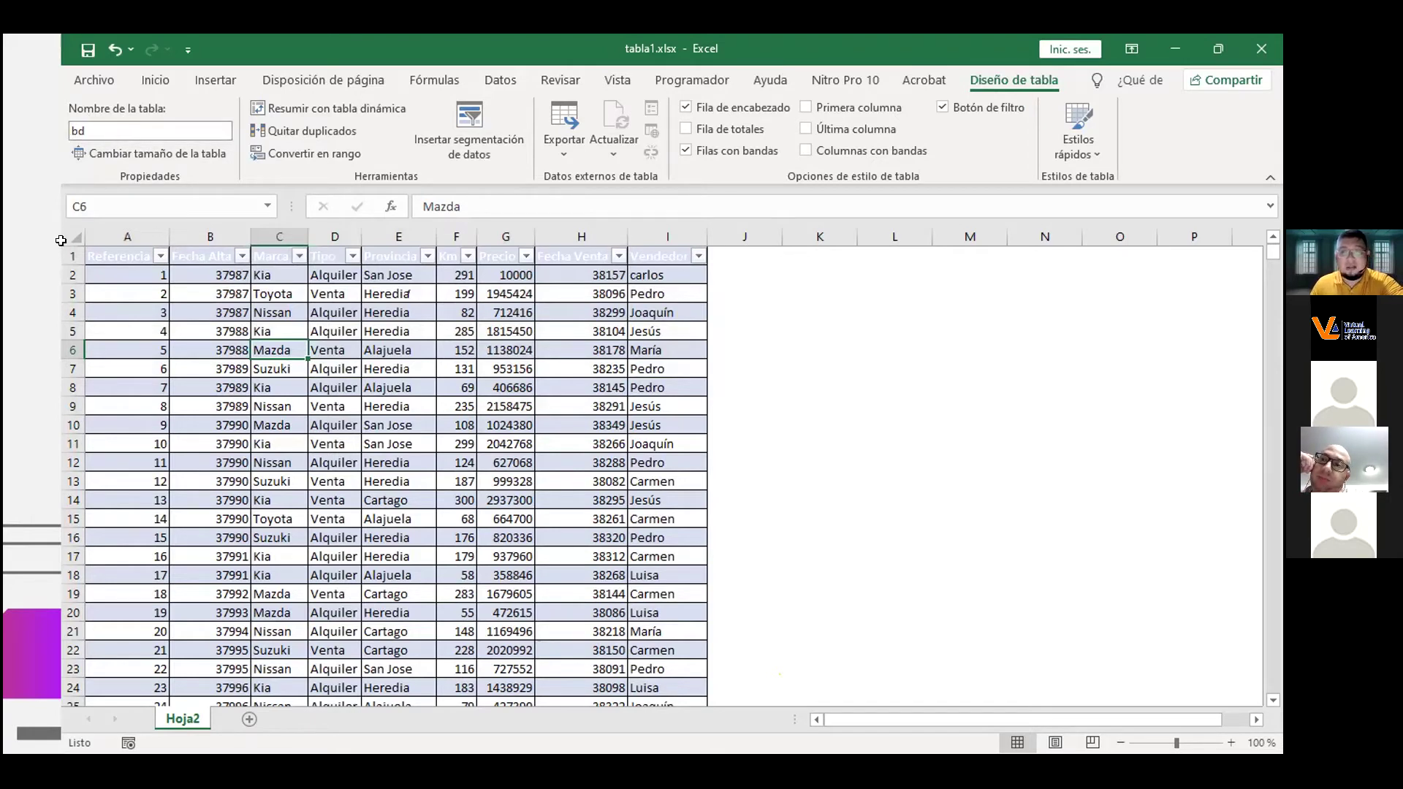
Highlight the top rows of the bd table and clear the selection onto a single Fecha Venta cell.
{"action": "left_click_drag", "start_coordinate": [113, 254], "coordinate": [632, 475]}
{"action": "left_click", "coordinate": [413, 477]}
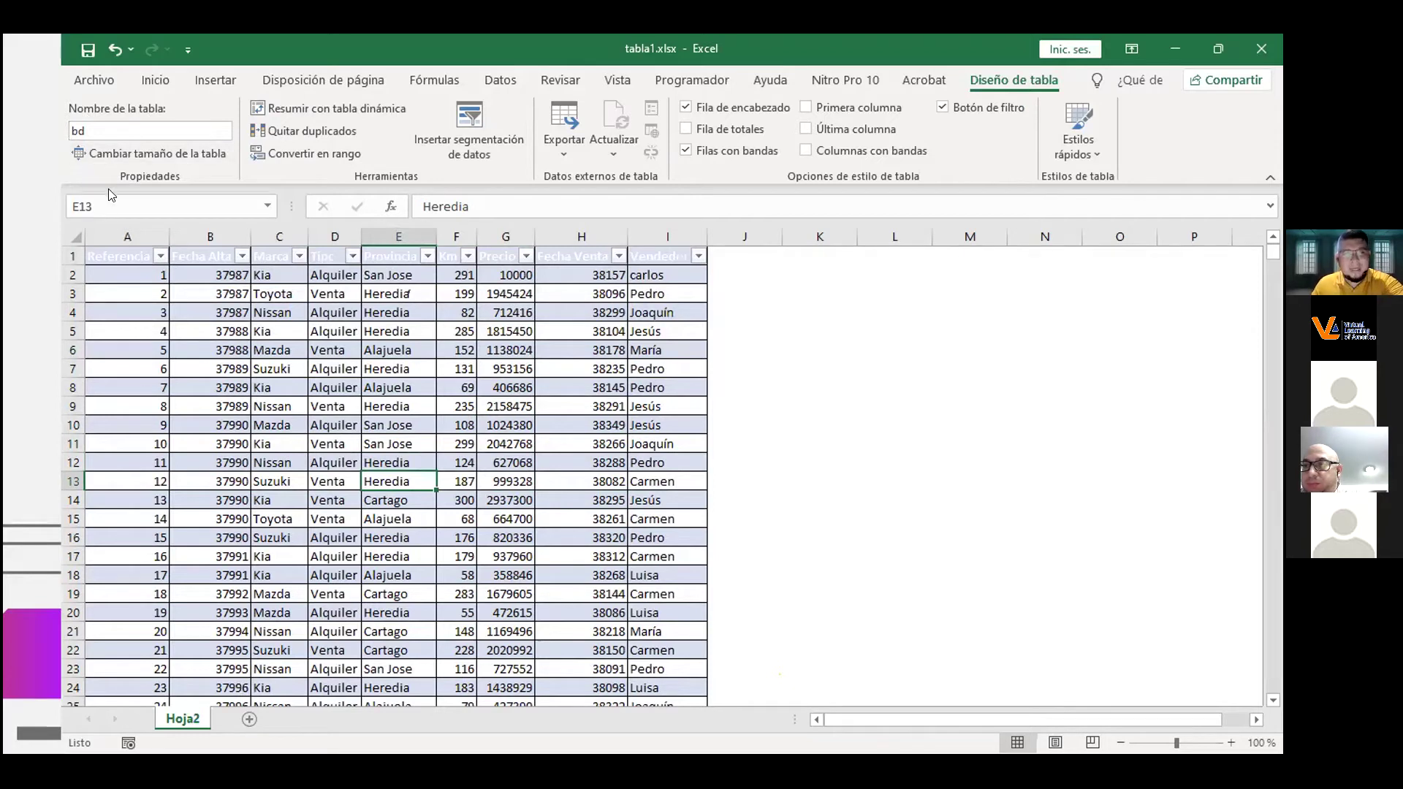
{"action": "left_click", "coordinate": [556, 314]}
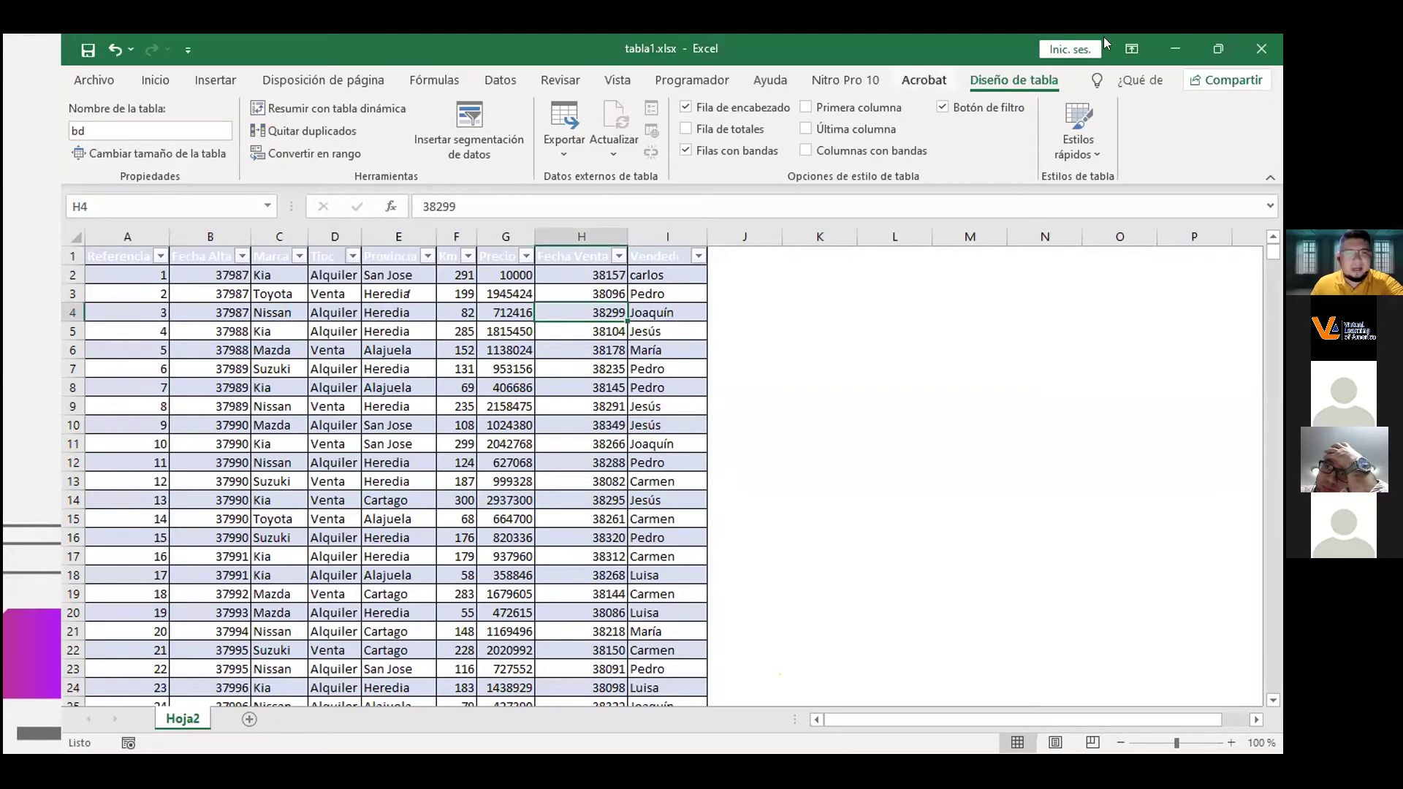
Minimize tabla1.xlsx, switch to the Libro1 workbook in Excel and select the first Referencia record in A2.
{"action": "left_click", "coordinate": [1176, 45]}
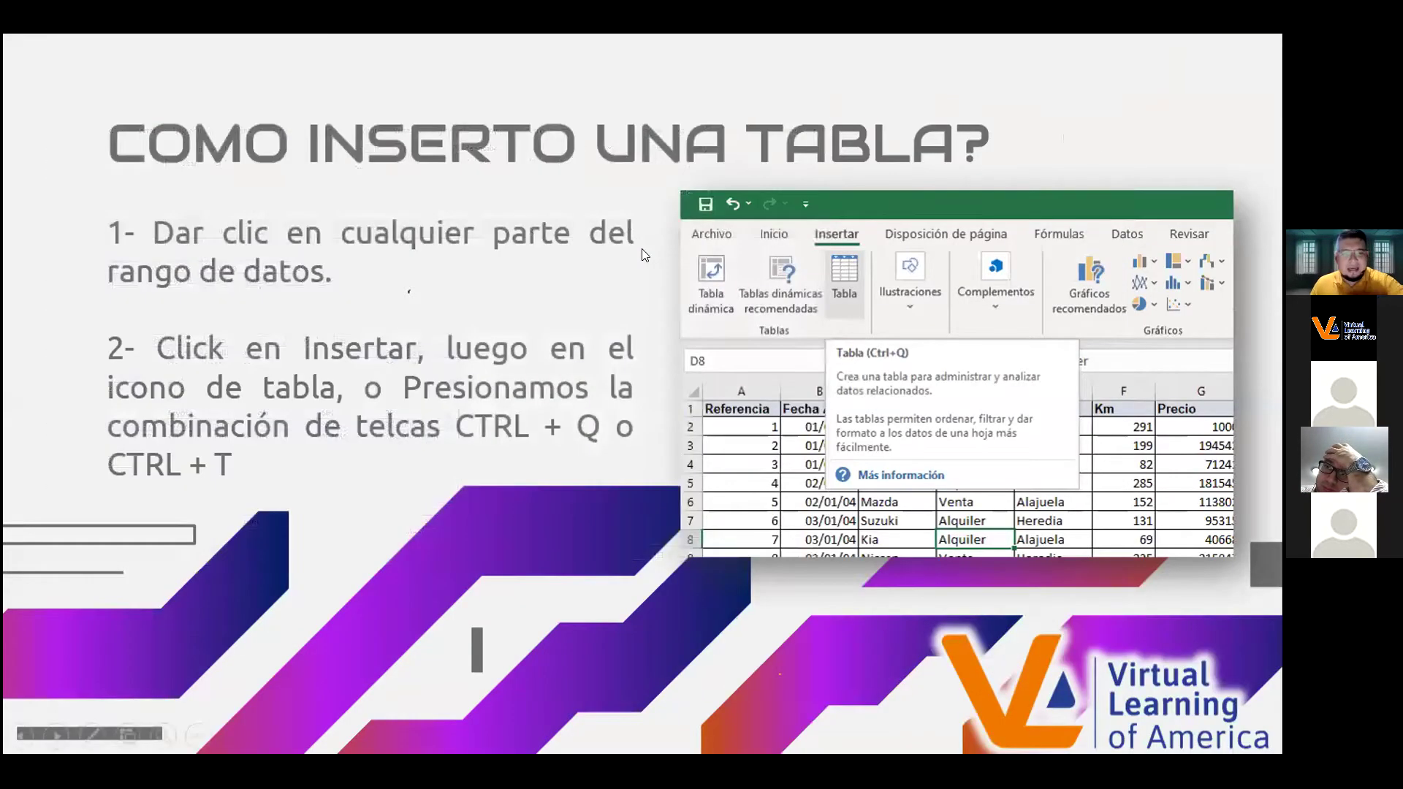
{"action": "key", "text": "alt+Tab"}
{"action": "left_click", "coordinate": [641, 253]}
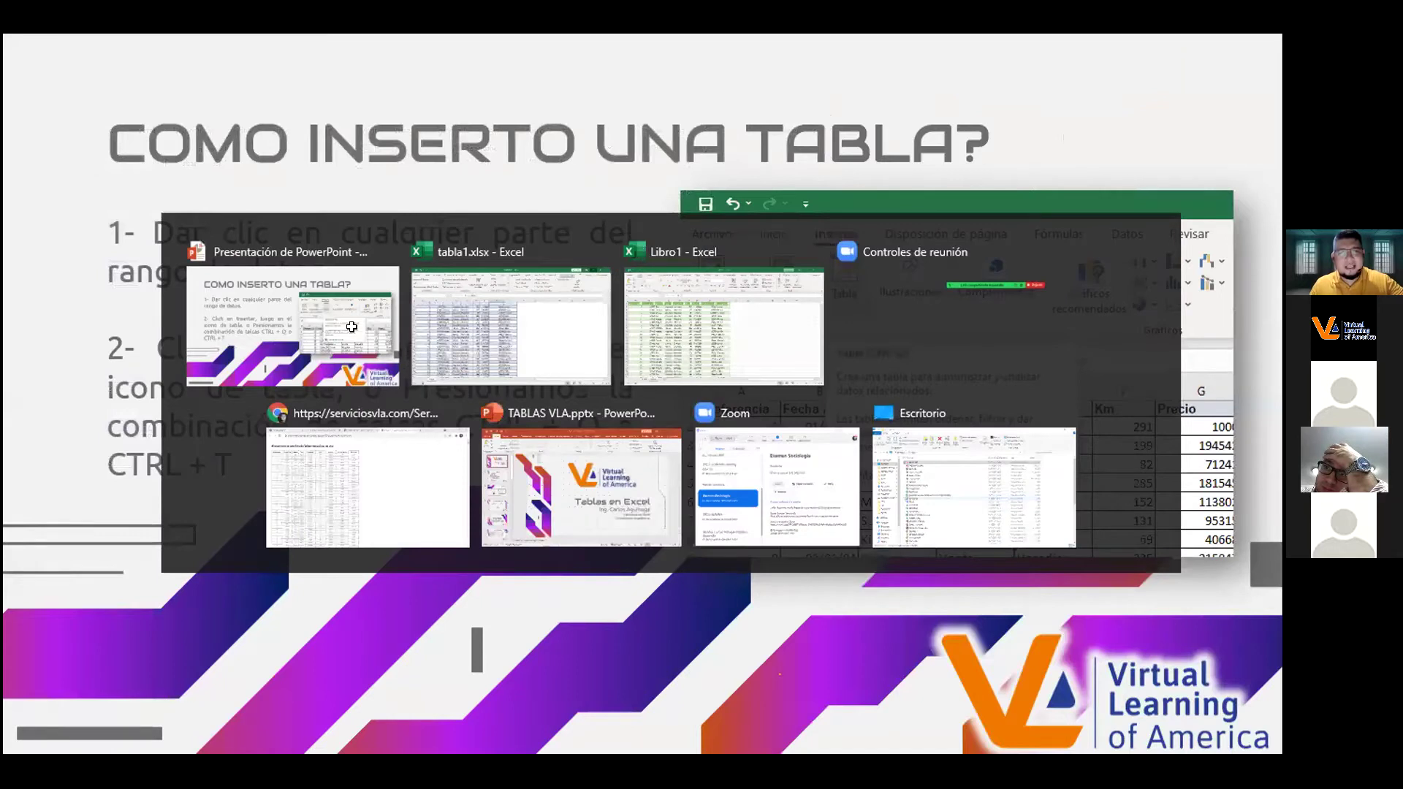
{"action": "left_click", "coordinate": [194, 323]}
{"action": "left_click", "coordinate": [116, 272]}
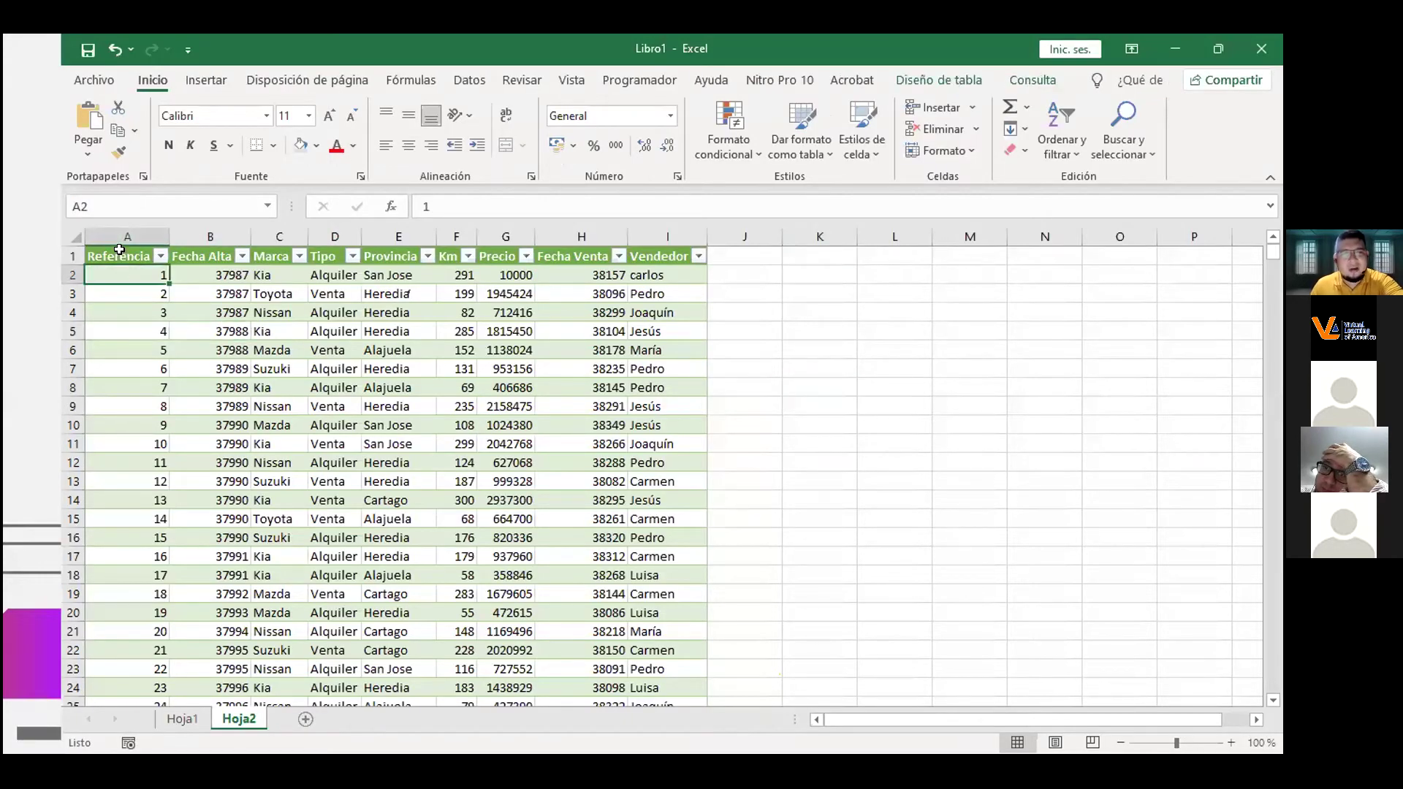
Examine the table on Hoja2 by highlighting its top blocks A1:I16 and A1:I12, including the headers.
{"action": "left_click", "coordinate": [179, 338]}
{"action": "left_click", "coordinate": [179, 342]}
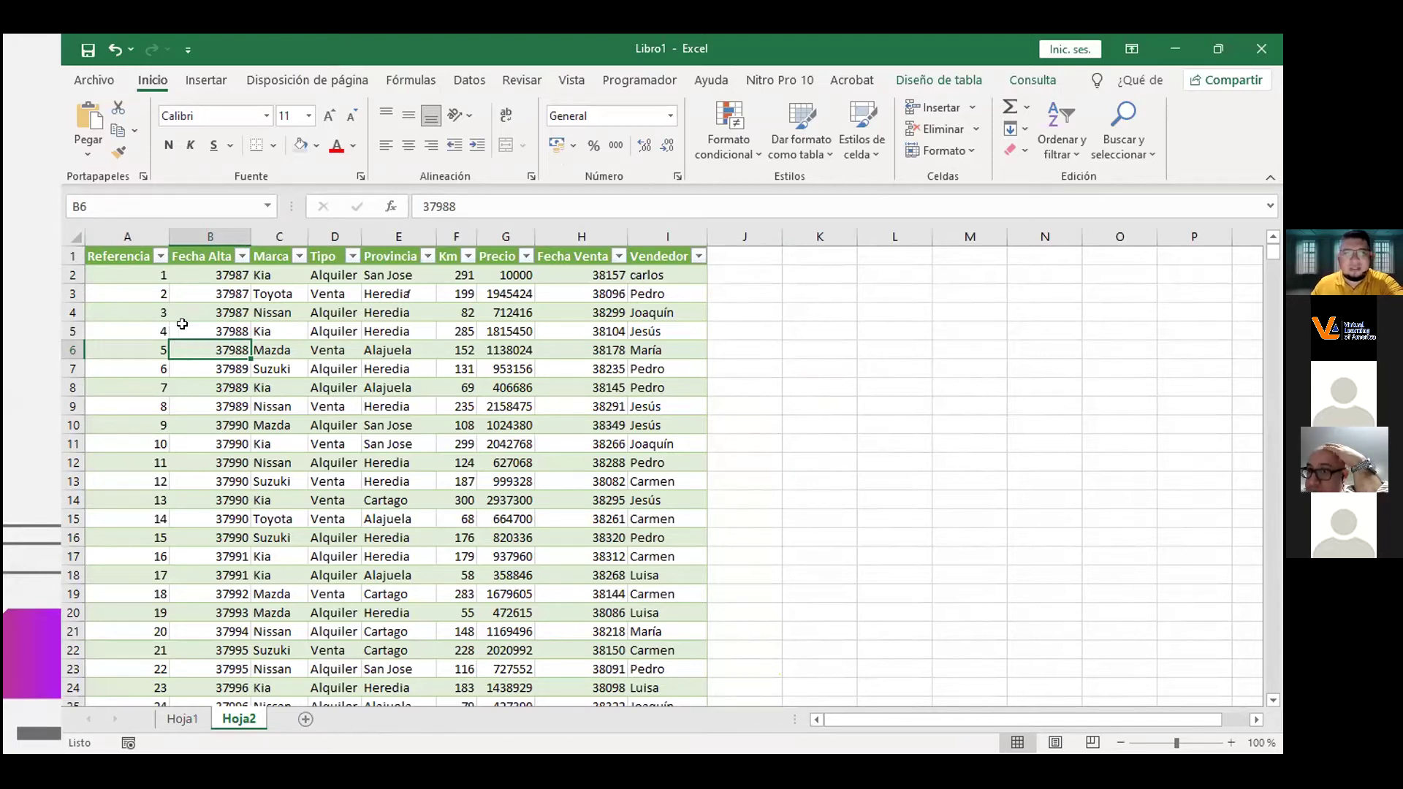
{"action": "left_click", "coordinate": [310, 312]}
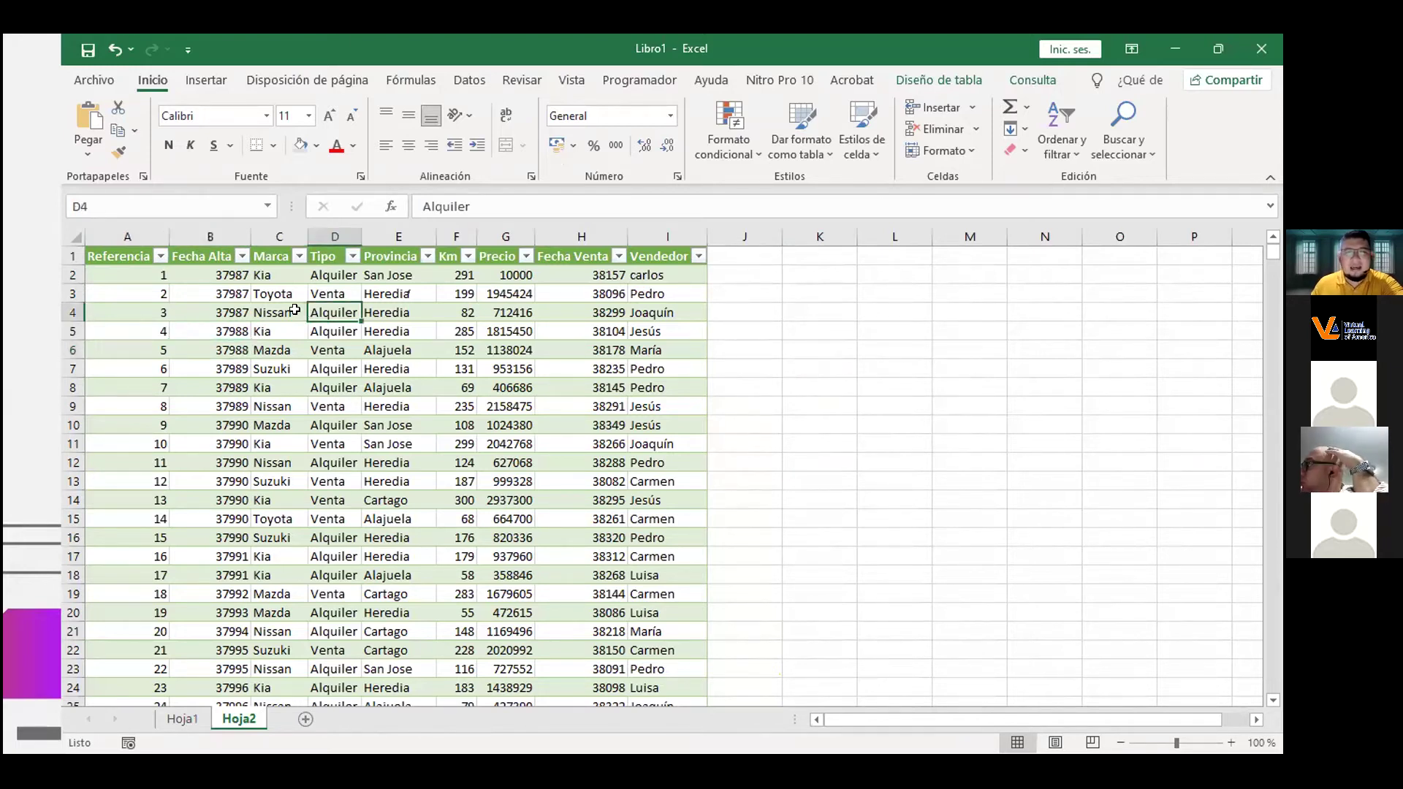
{"action": "left_click", "coordinate": [144, 288]}
{"action": "left_click_drag", "start_coordinate": [113, 255], "coordinate": [667, 526]}
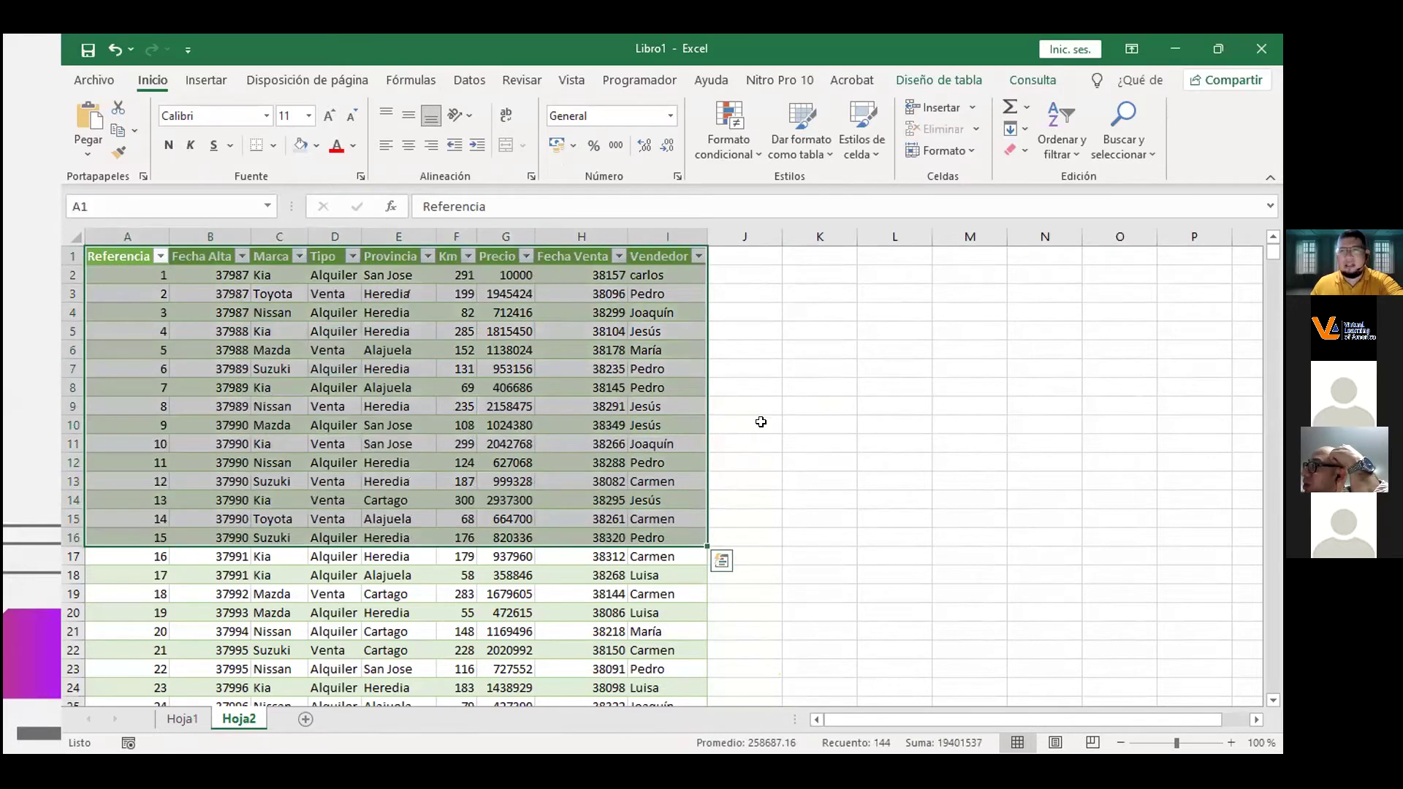
{"action": "left_click", "coordinate": [461, 406]}
{"action": "left_click_drag", "start_coordinate": [115, 257], "coordinate": [674, 464]}
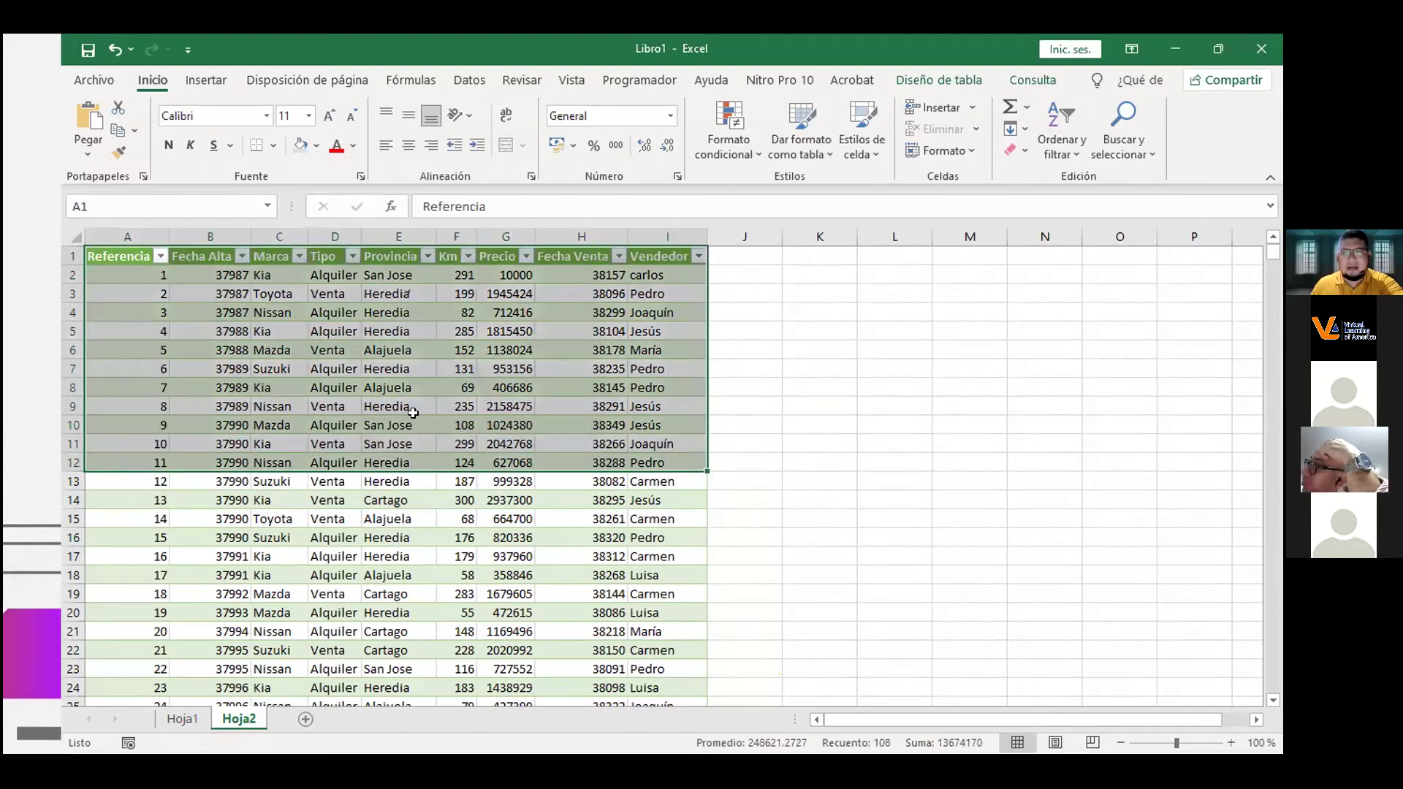
{"action": "left_click", "coordinate": [398, 425]}
Go to the last record of the Referencia column and return to the first one in A2.
{"action": "left_click", "coordinate": [135, 282]}
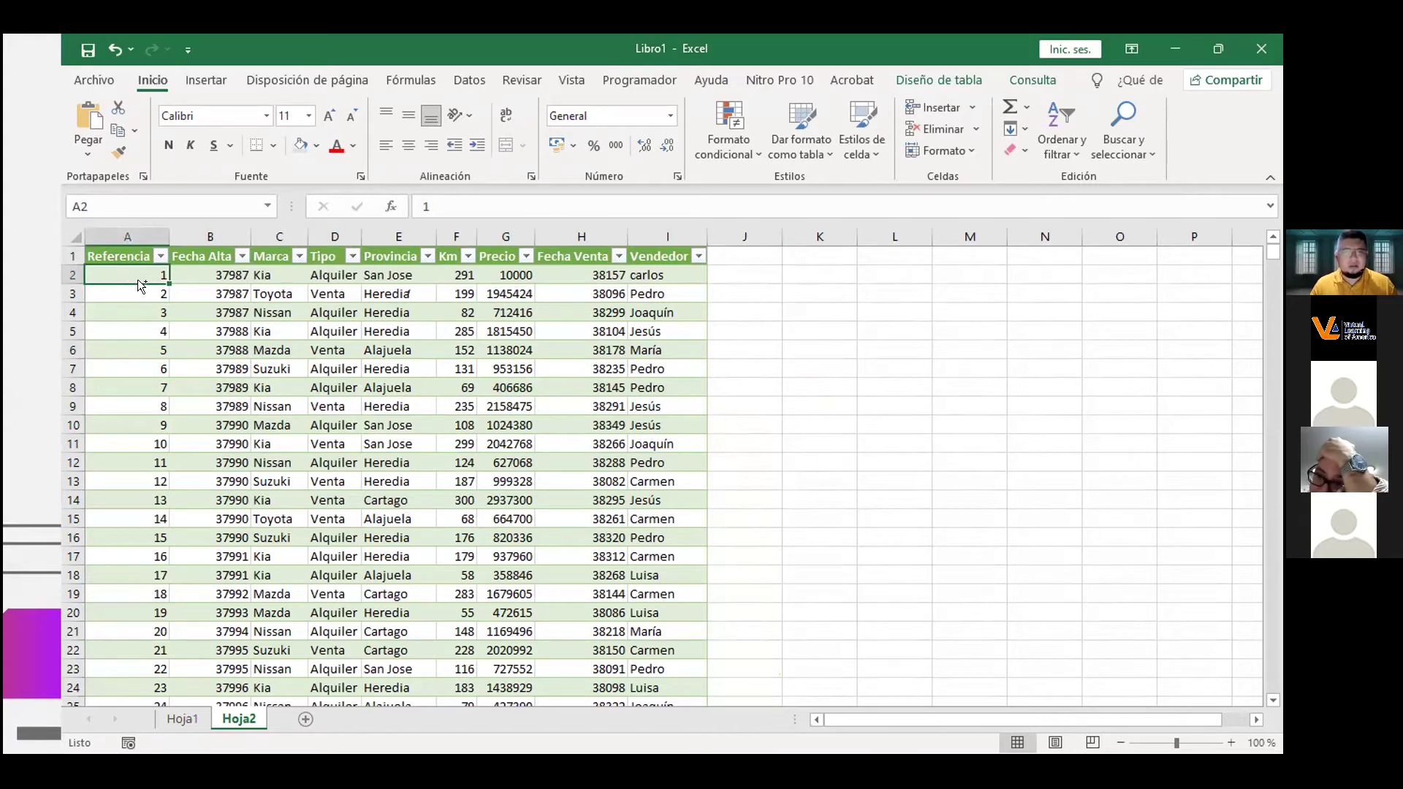
{"action": "key", "text": "ctrl+Down"}
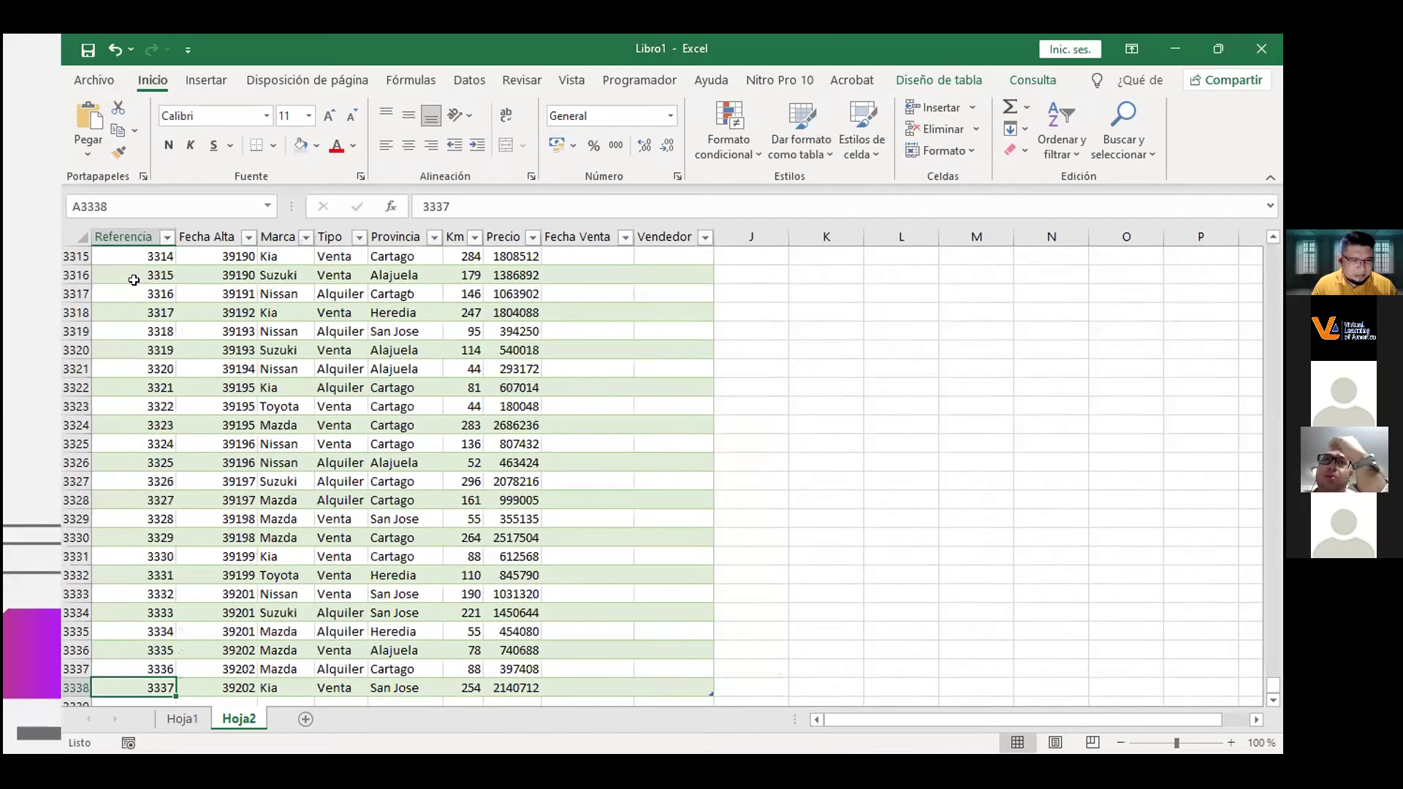
{"action": "key", "text": "ctrl+Down"}
{"action": "key", "text": "ctrl+Up"}
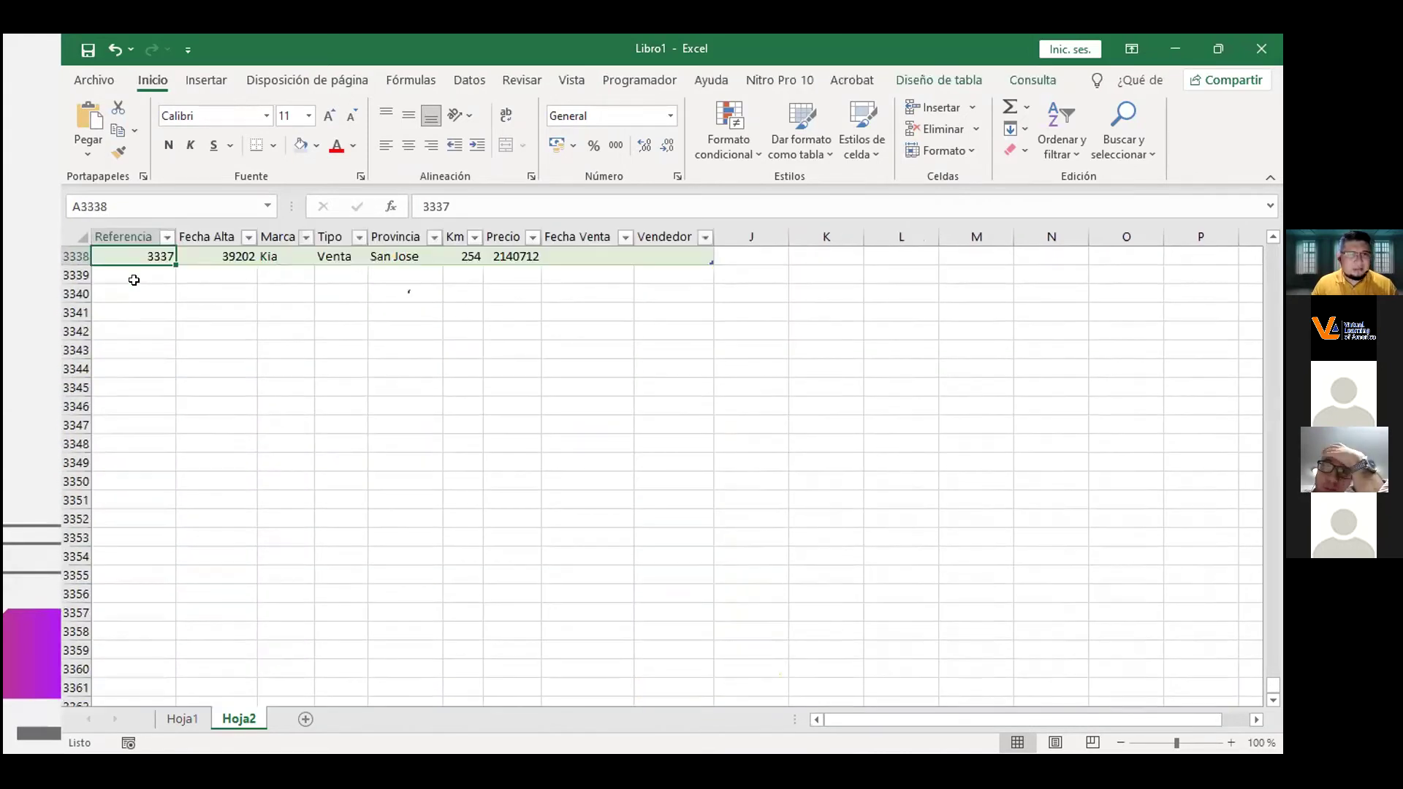
{"action": "key", "text": "ctrl+Up"}
{"action": "left_click", "coordinate": [134, 279]}
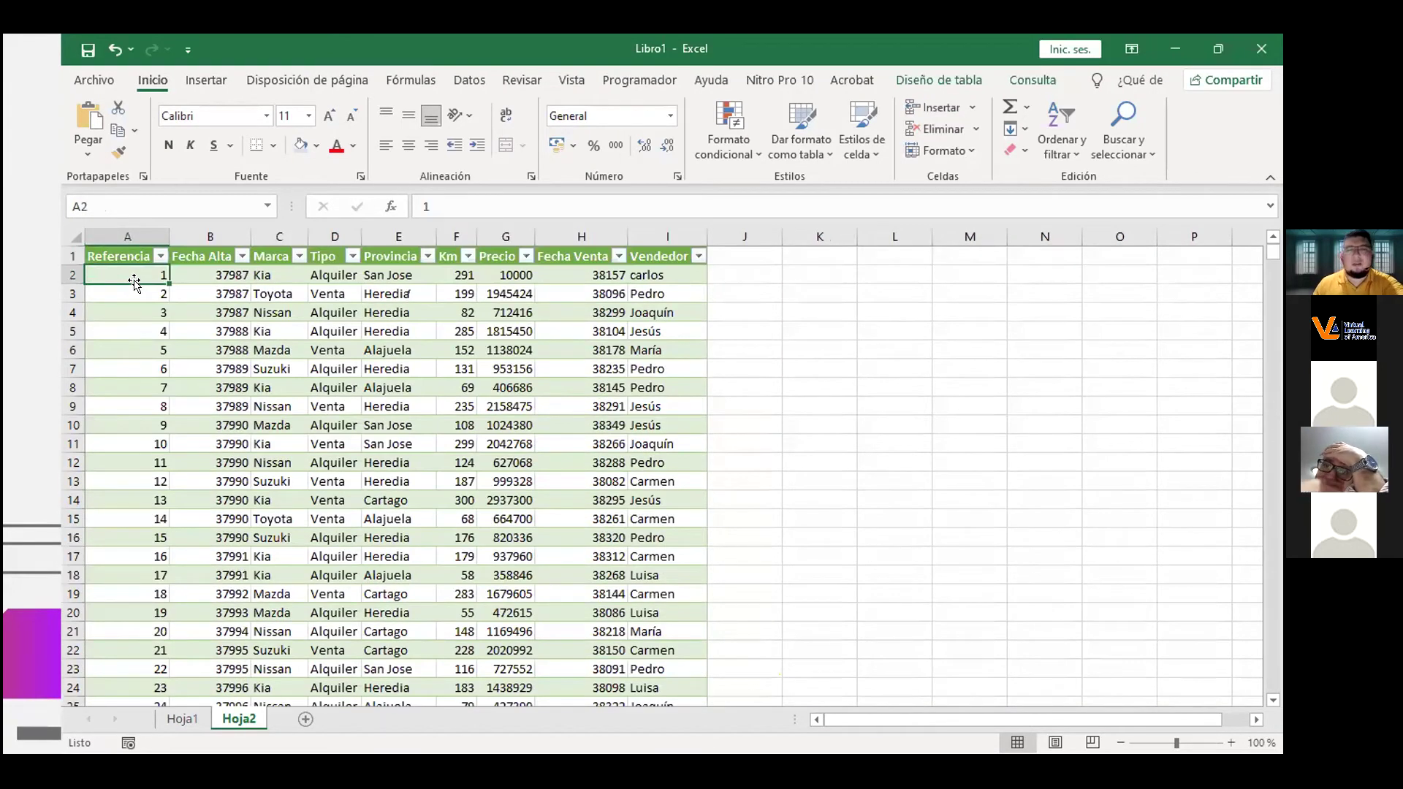
Rename the table on Hoja2 as bd.
{"action": "left_click", "coordinate": [321, 346]}
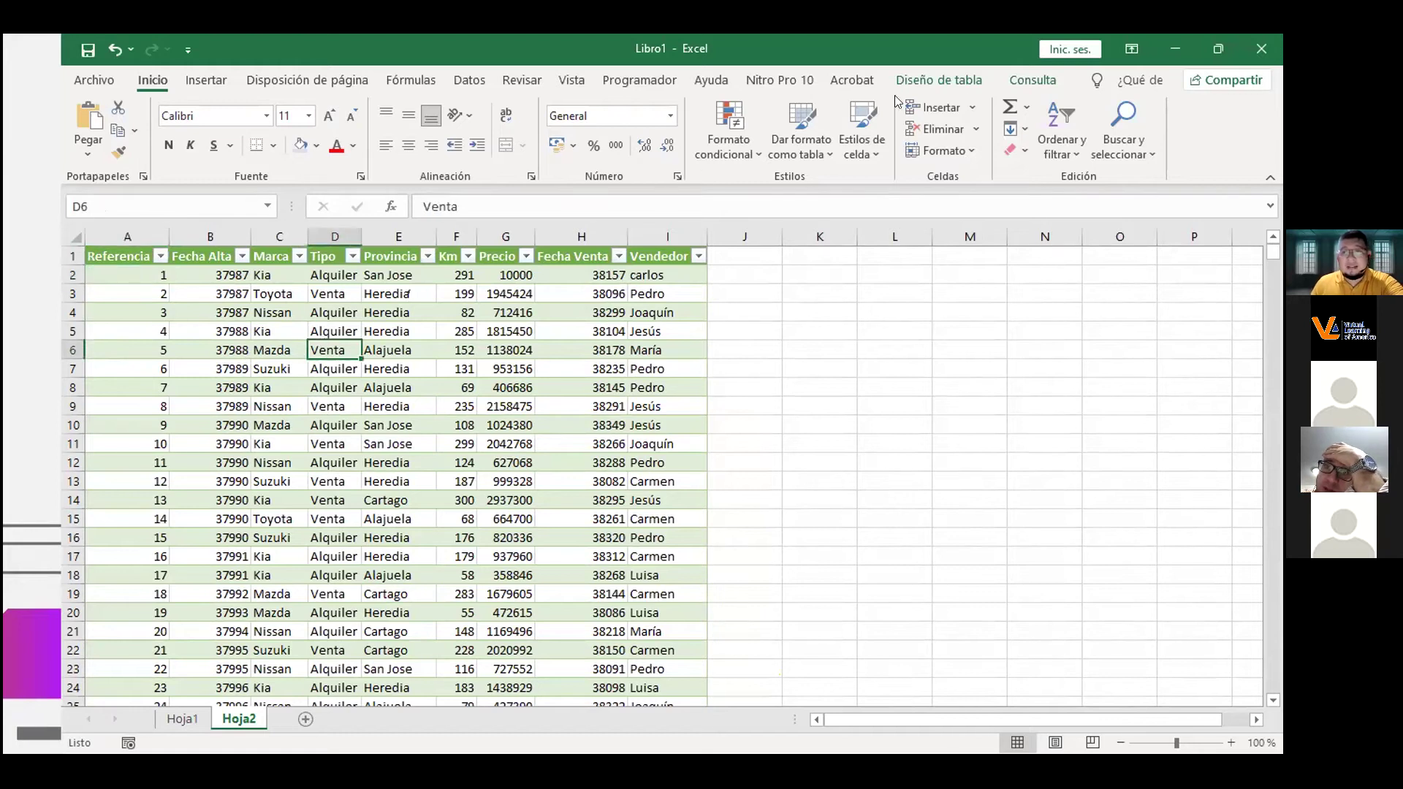
{"action": "left_click", "coordinate": [387, 331]}
{"action": "left_click", "coordinate": [939, 80]}
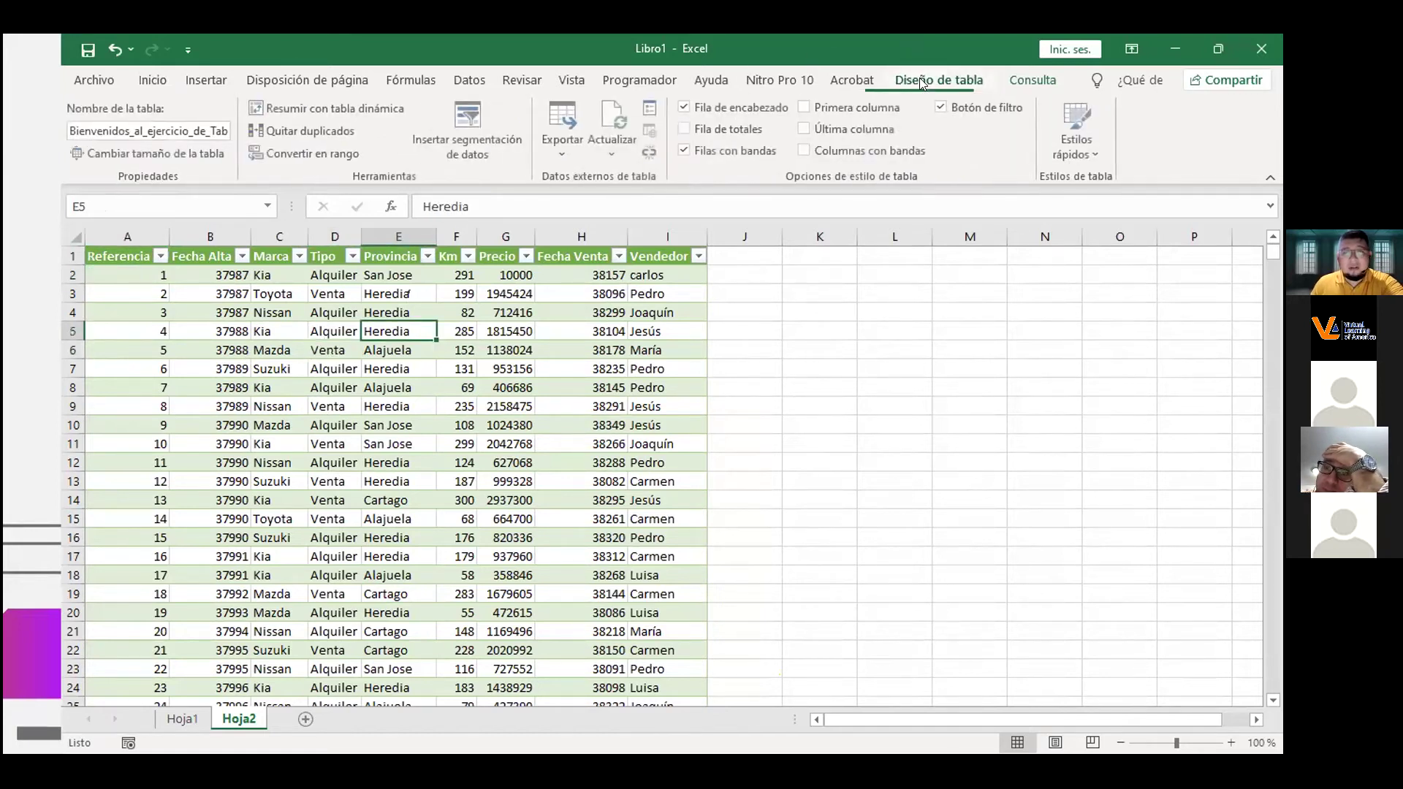
{"action": "left_click", "coordinate": [184, 130]}
{"action": "double_click", "coordinate": [185, 129]}
{"action": "type", "text": "bd"}
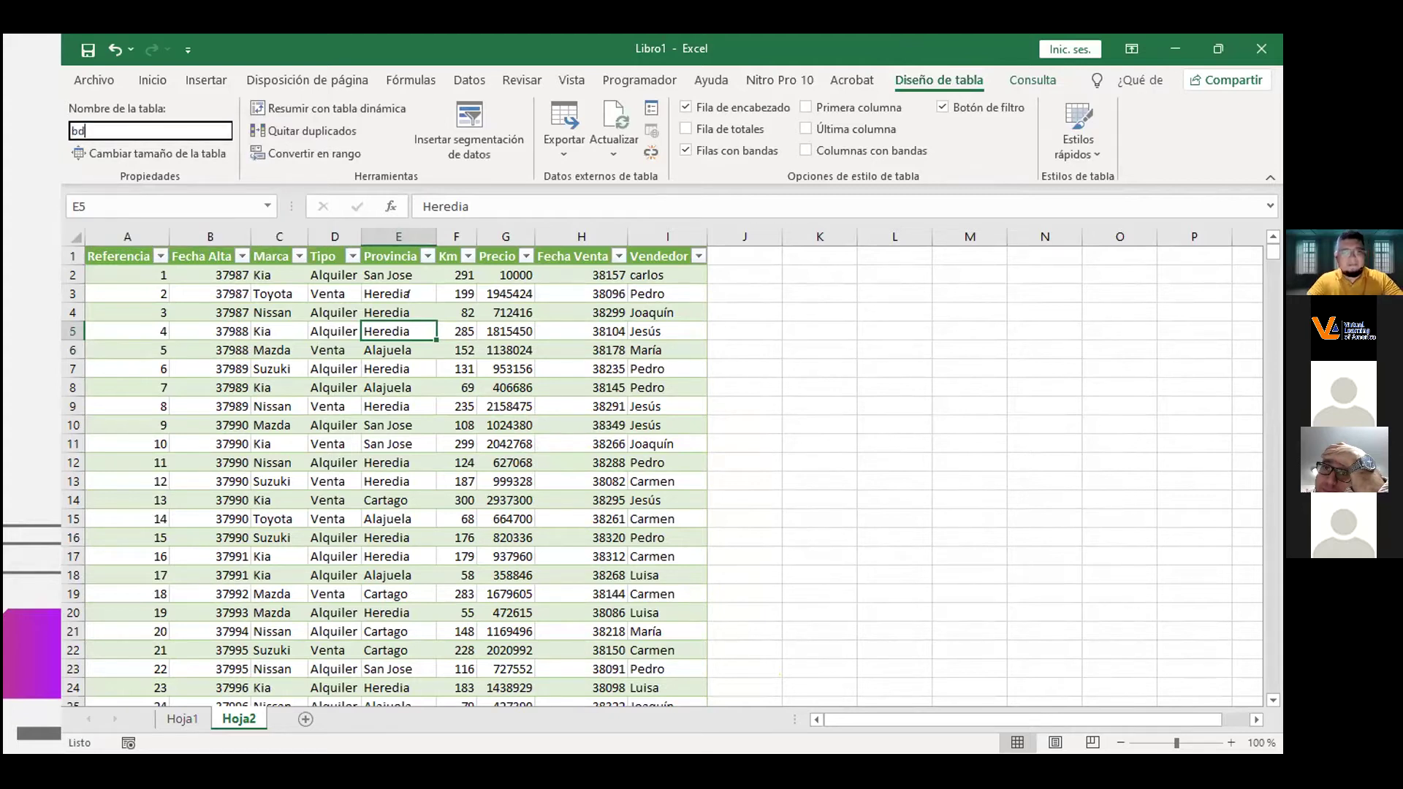
{"action": "key", "text": "Return"}
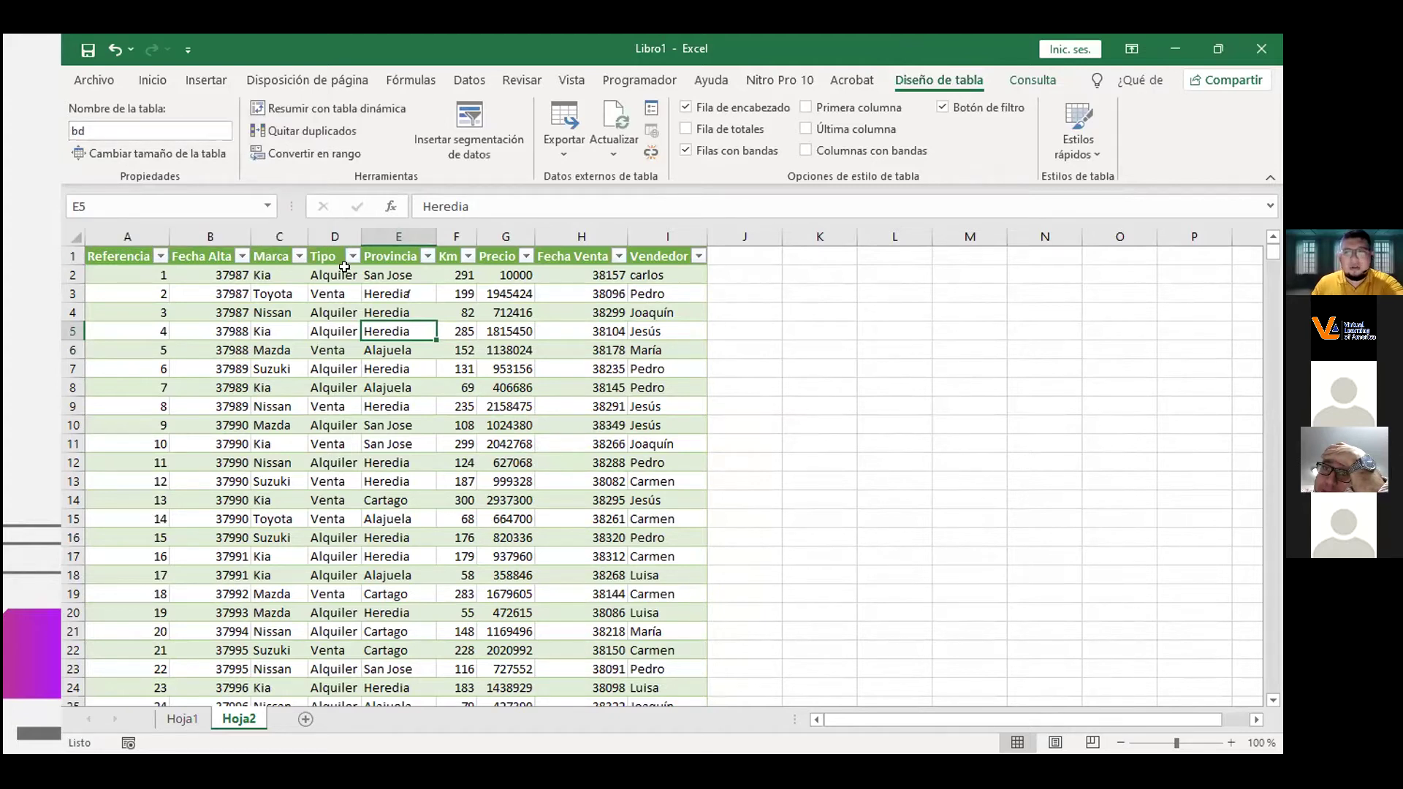
{"action": "key", "text": "Left"}
{"action": "key", "text": "Left"}
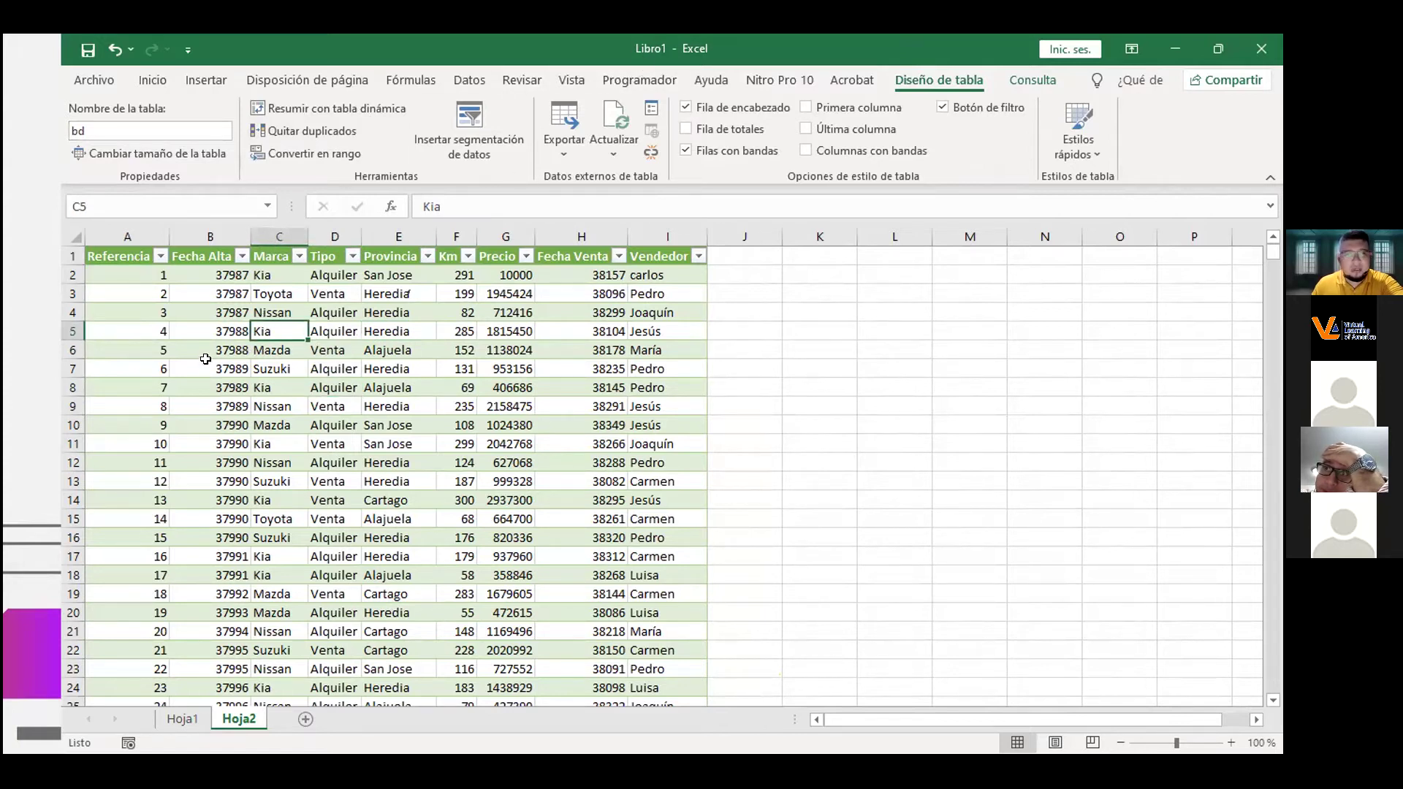
{"action": "left_click", "coordinate": [173, 313]}
{"action": "left_click", "coordinate": [316, 313]}
{"action": "left_click", "coordinate": [190, 334]}
{"action": "left_click", "coordinate": [337, 330]}
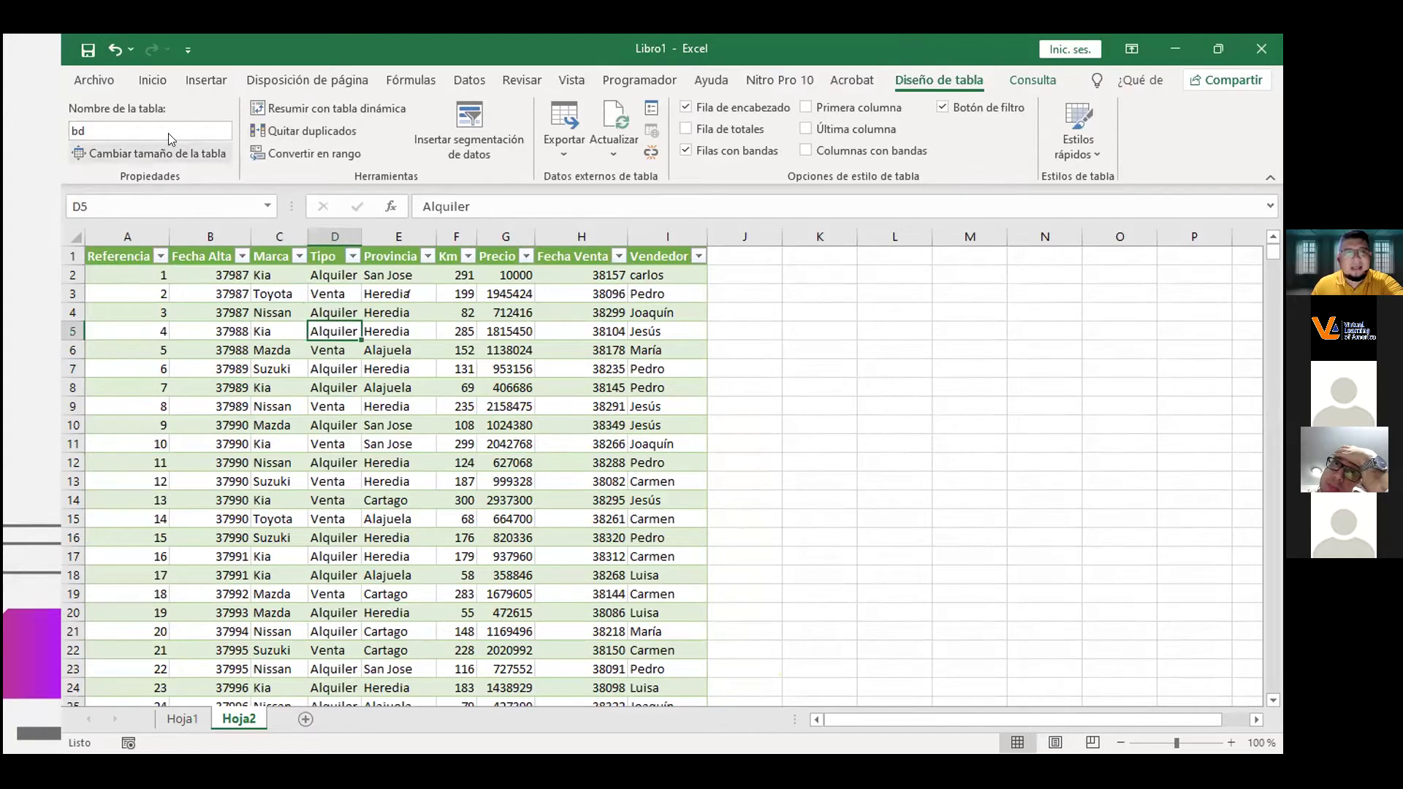
{"action": "left_click", "coordinate": [208, 350]}
Switch to the slide show, advance to the "Elementos de una tabla" slide and return to the Libro1 workbook in Excel.
{"action": "key", "text": "alt+Tab"}
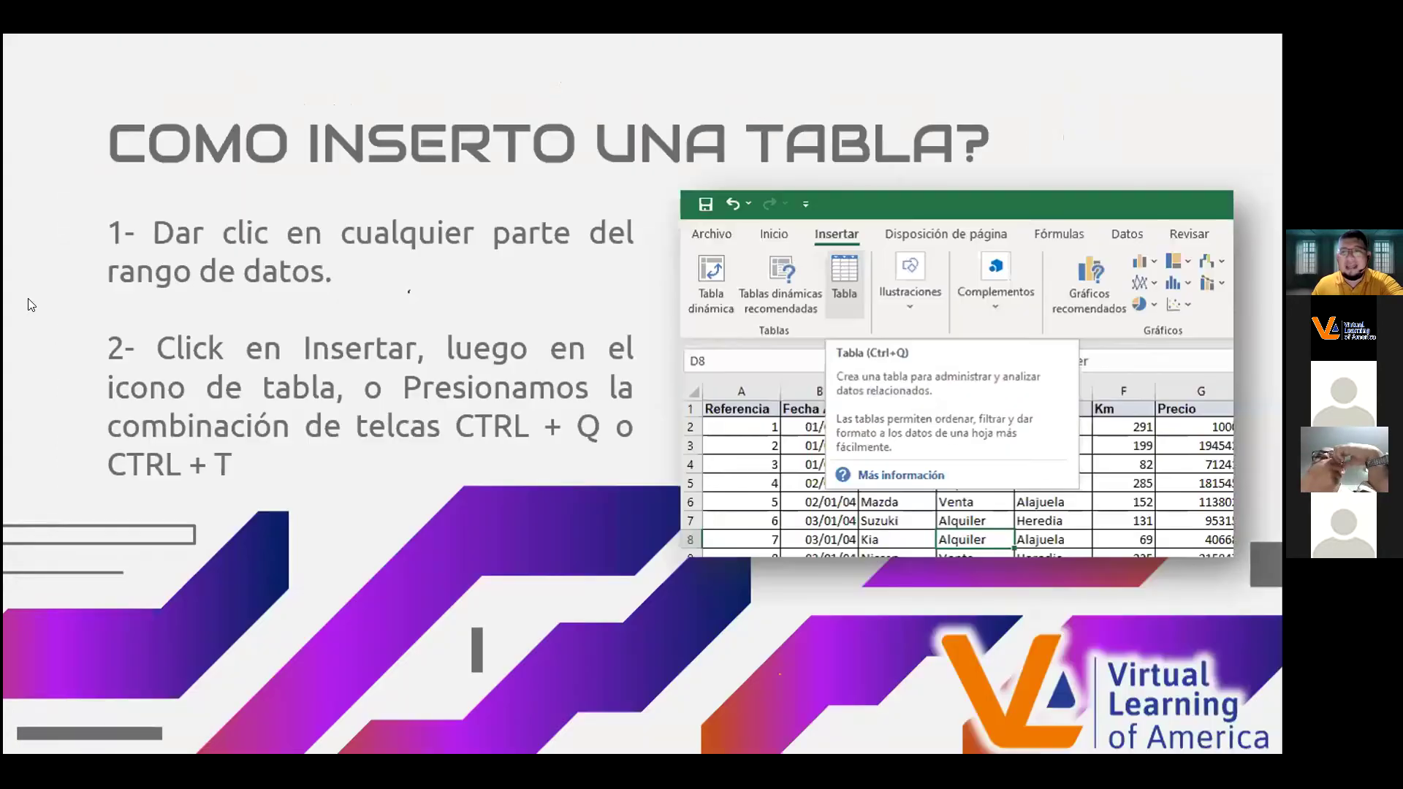
{"action": "key", "text": "Right"}
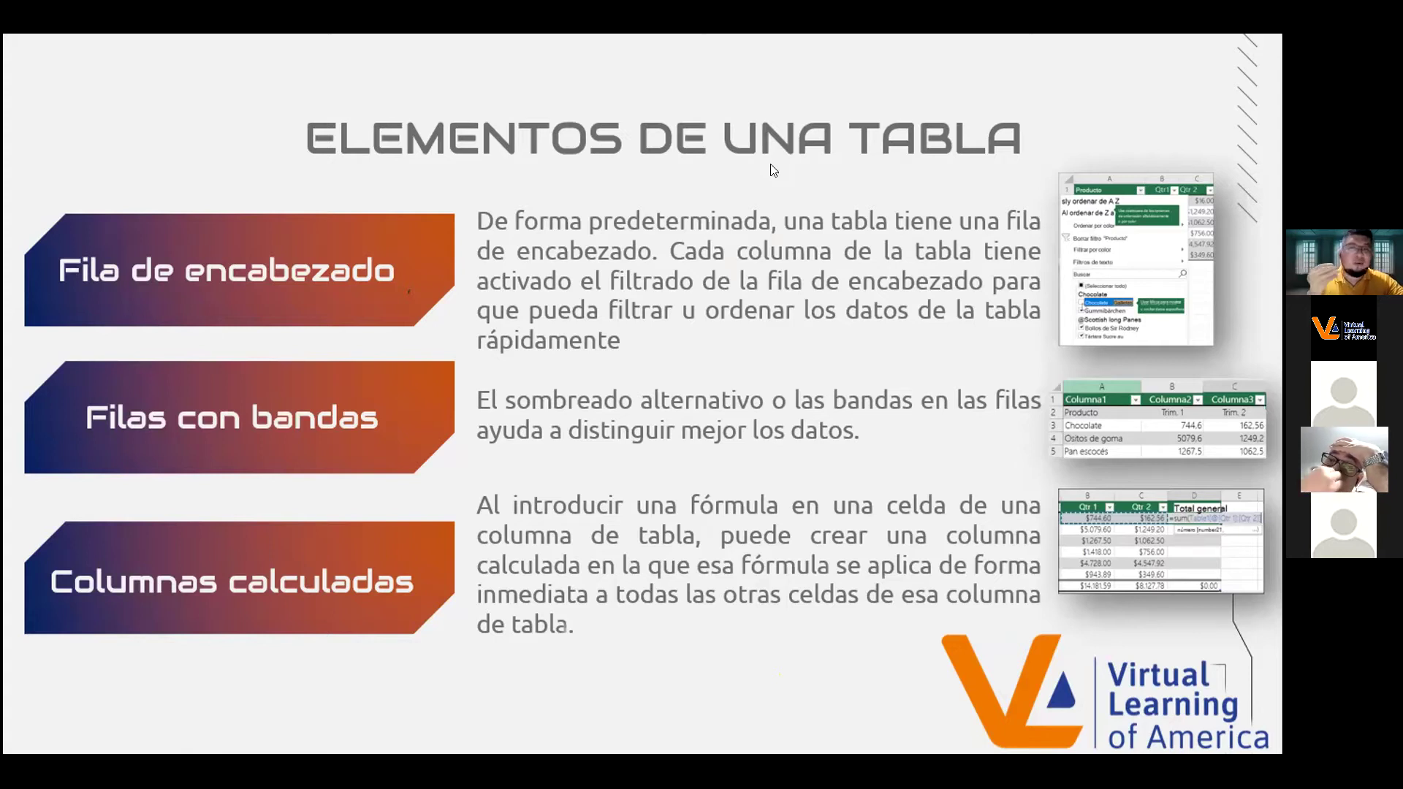
{"action": "key", "text": "alt+Tab"}
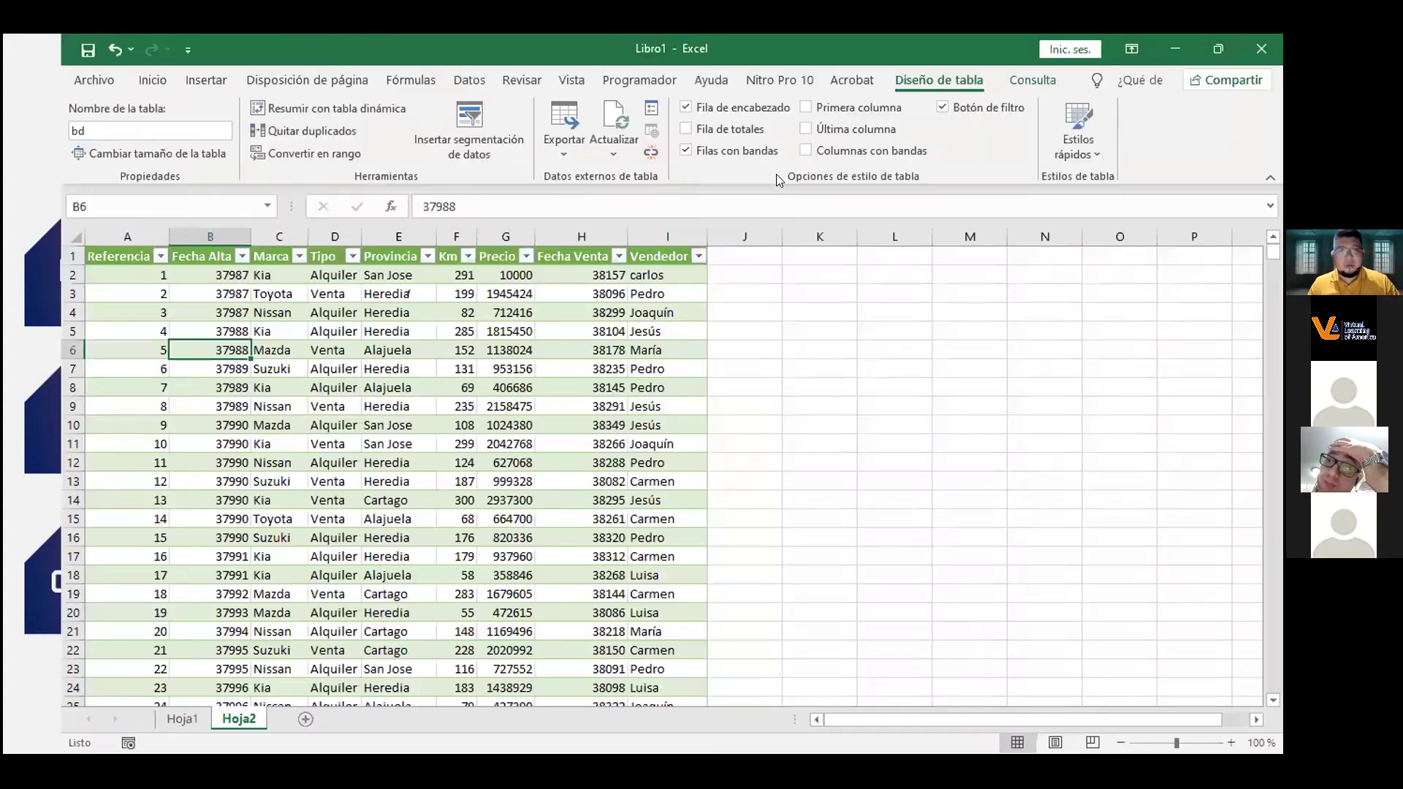
Examine how the bd table's header row behaves from the first records down past row 118 and back to the start.
{"action": "left_click", "coordinate": [460, 309]}
{"action": "left_click", "coordinate": [144, 272]}
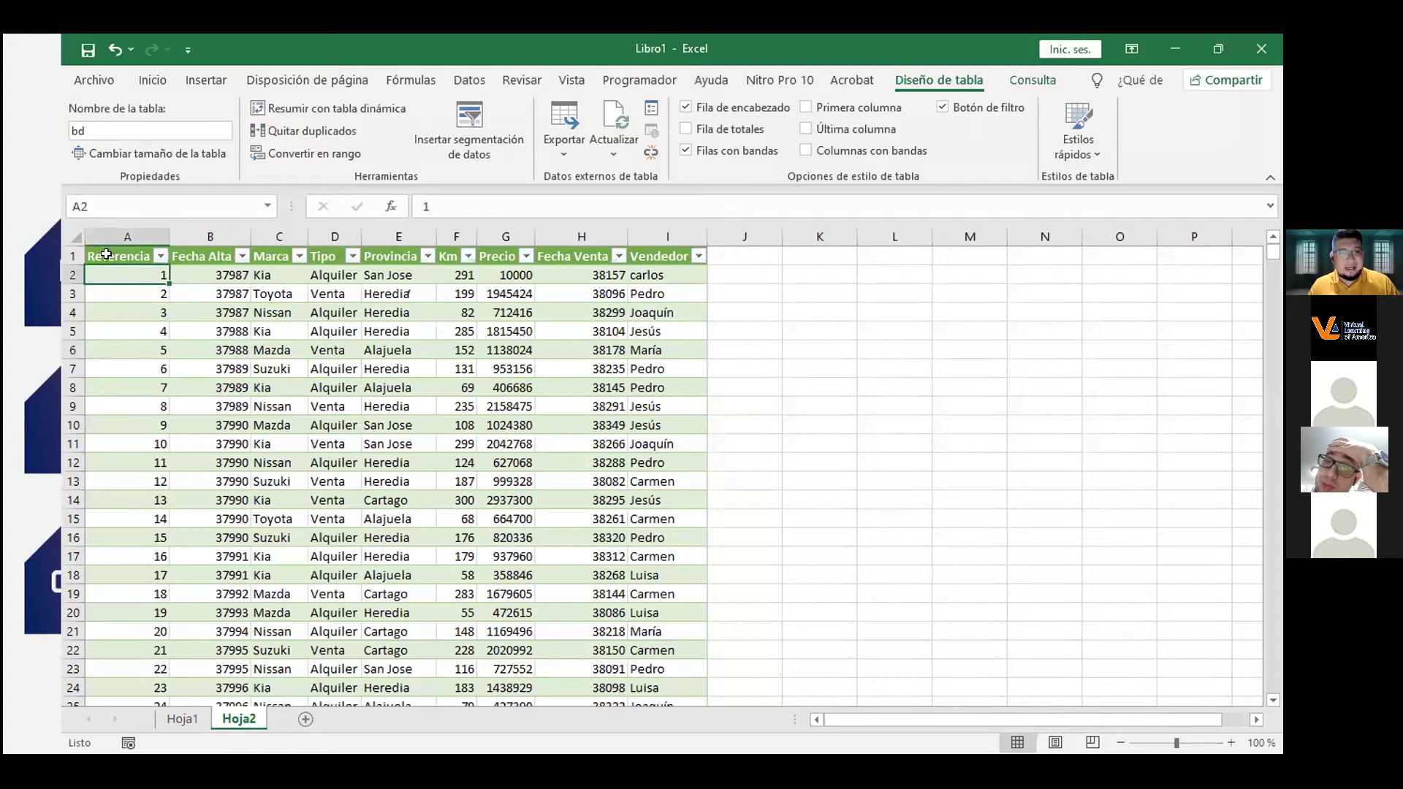
{"action": "left_click", "coordinate": [62, 250]}
{"action": "left_click", "coordinate": [367, 386]}
{"action": "scroll", "coordinate": [367, 385], "scroll_direction": "down", "scroll_amount": 1}
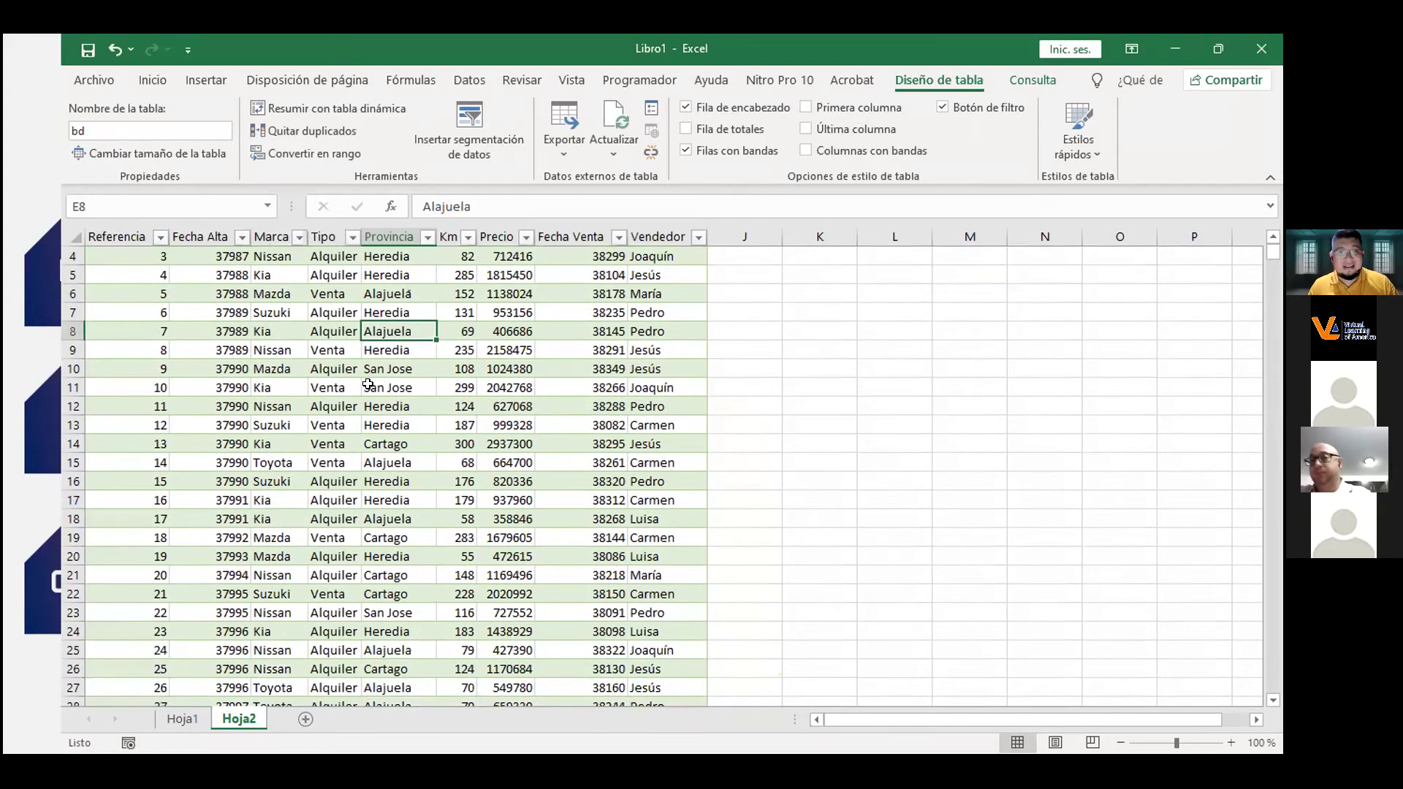
{"action": "scroll", "coordinate": [368, 384], "scroll_direction": "up", "scroll_amount": 1}
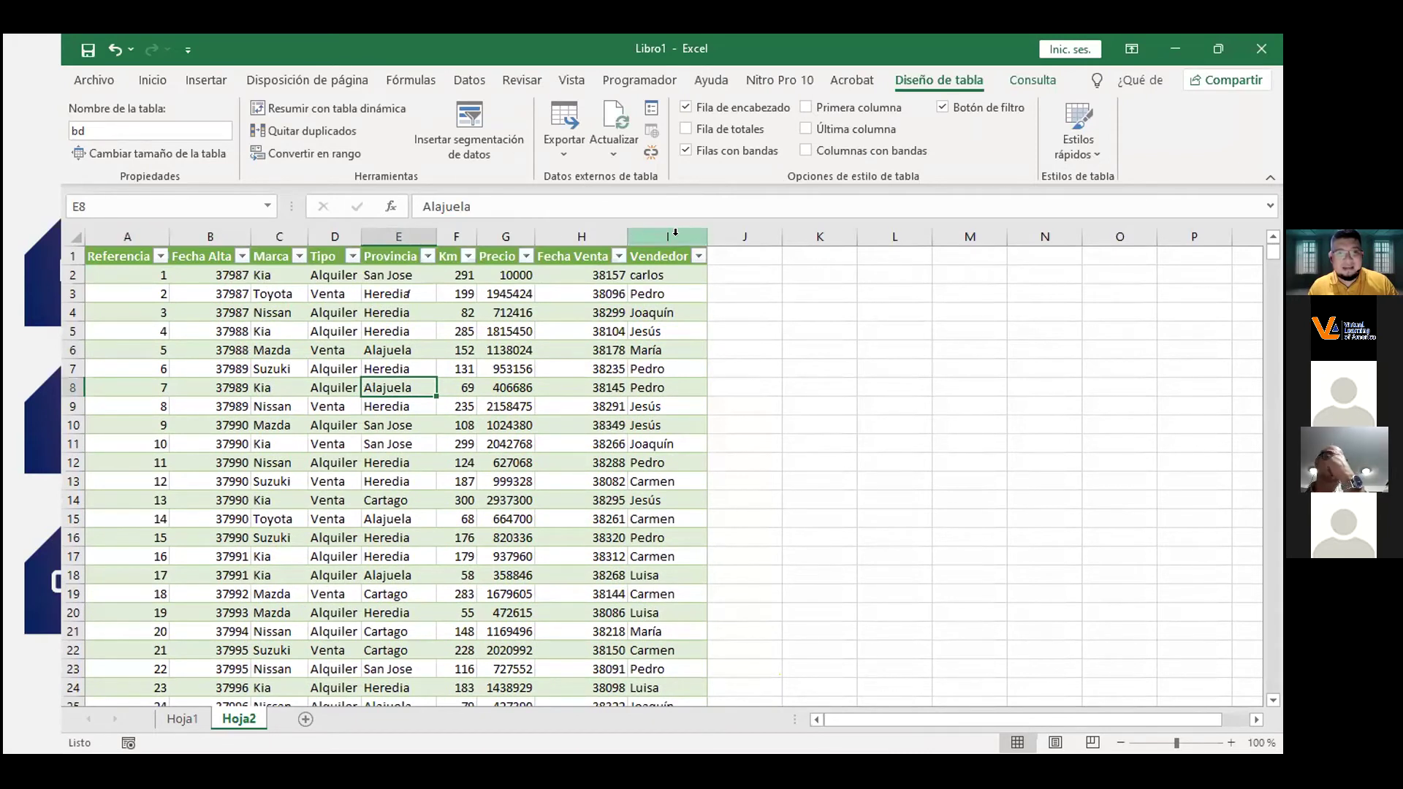
{"action": "scroll", "coordinate": [459, 349], "scroll_direction": "down", "scroll_amount": 1}
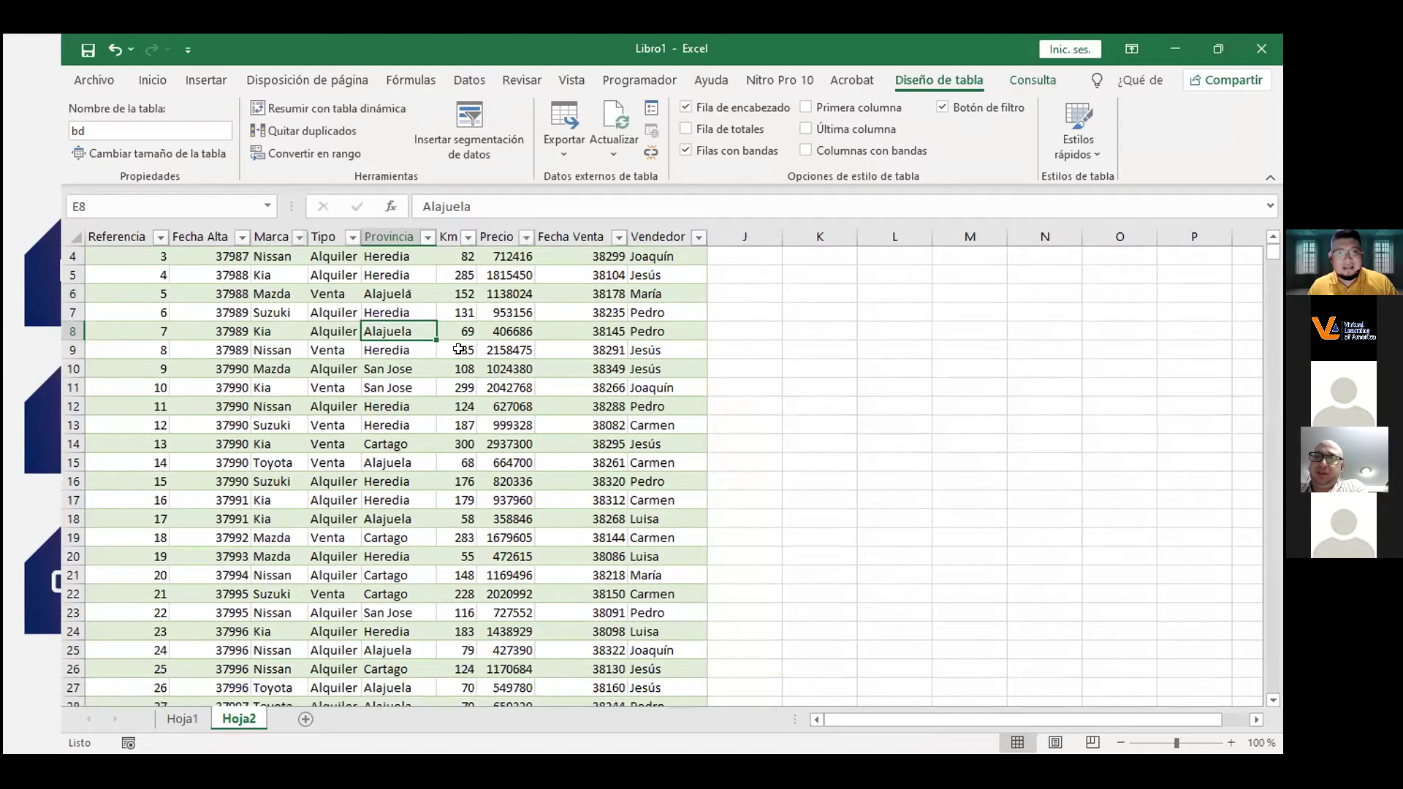
{"action": "scroll", "coordinate": [459, 349], "scroll_direction": "down", "scroll_amount": 3}
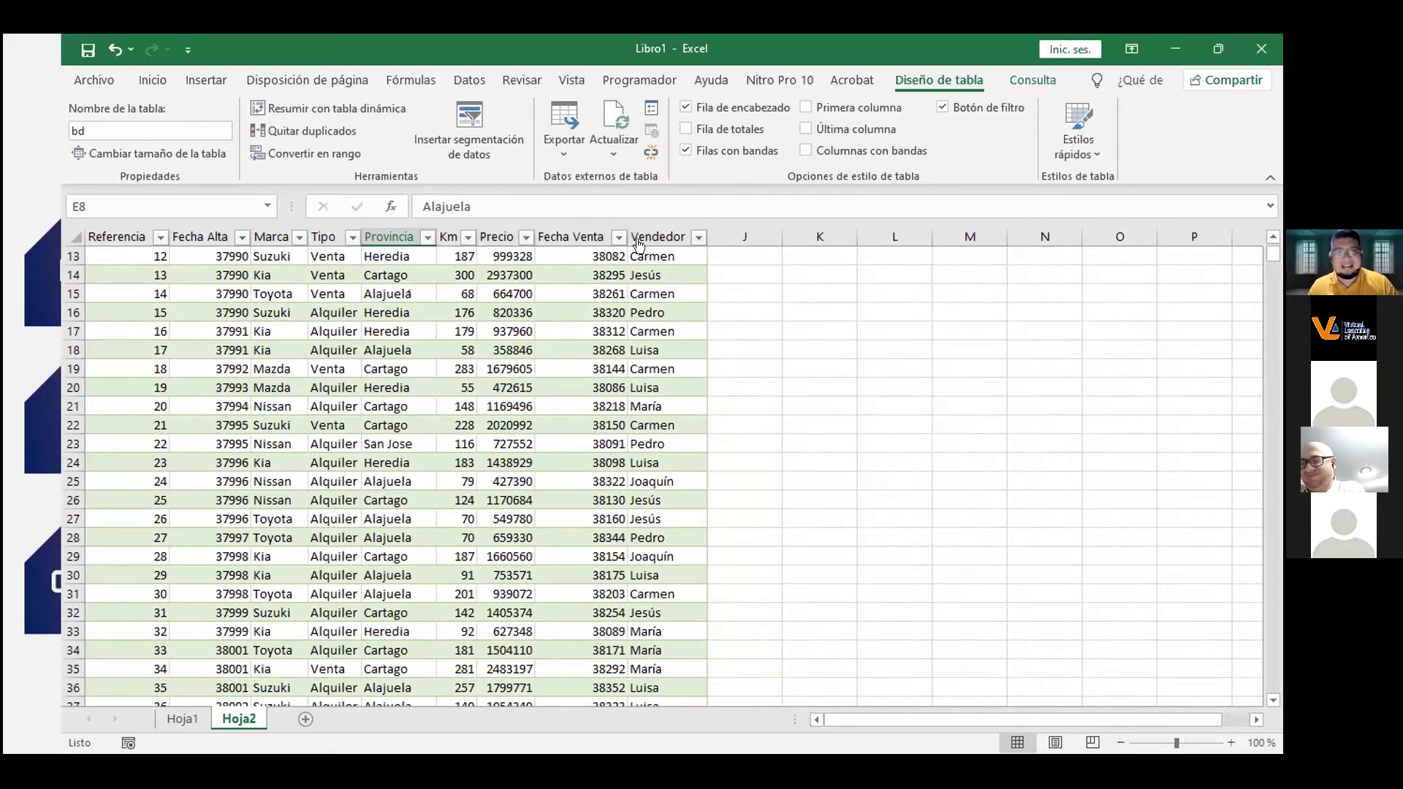
{"action": "scroll", "coordinate": [476, 344], "scroll_direction": "down", "scroll_amount": 14}
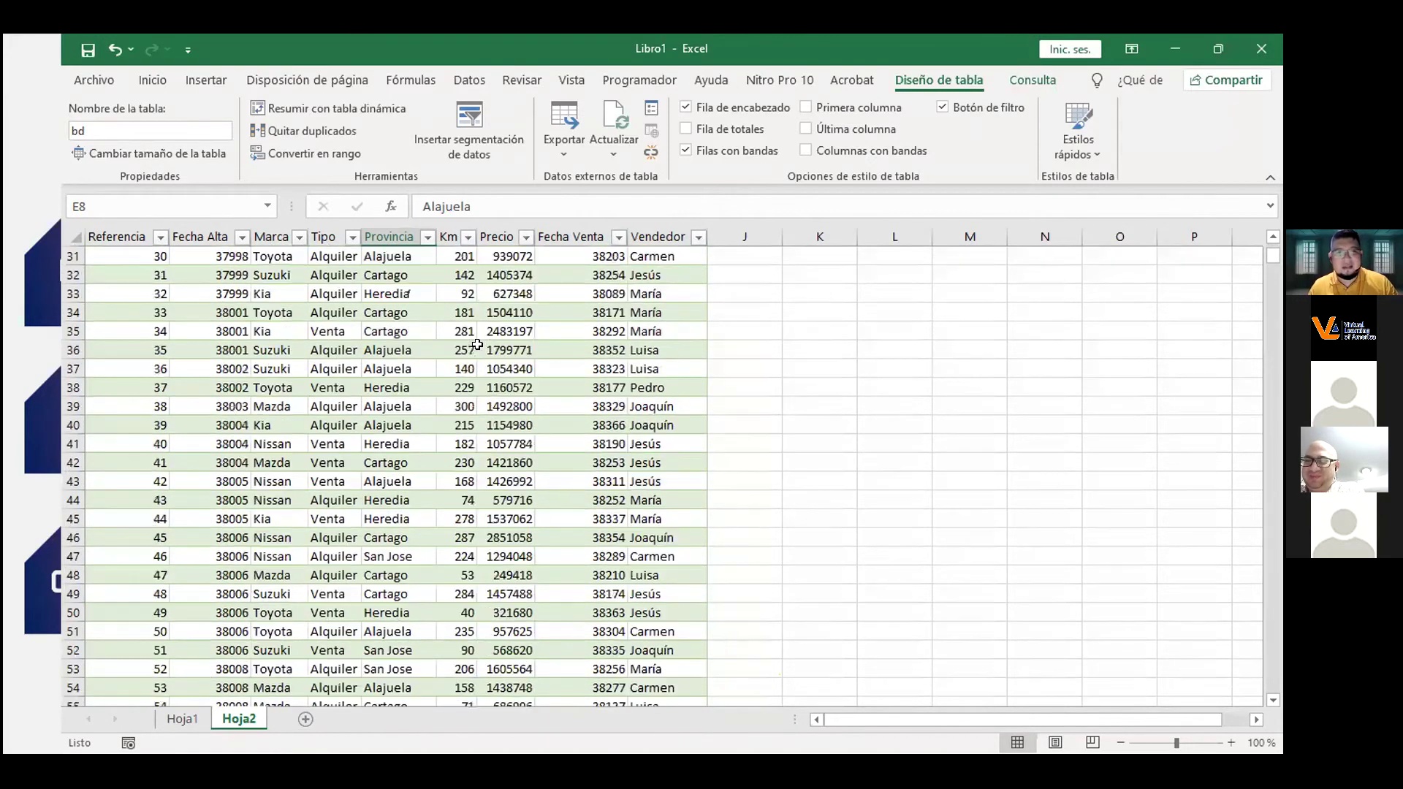
{"action": "scroll", "coordinate": [477, 344], "scroll_direction": "down", "scroll_amount": 20}
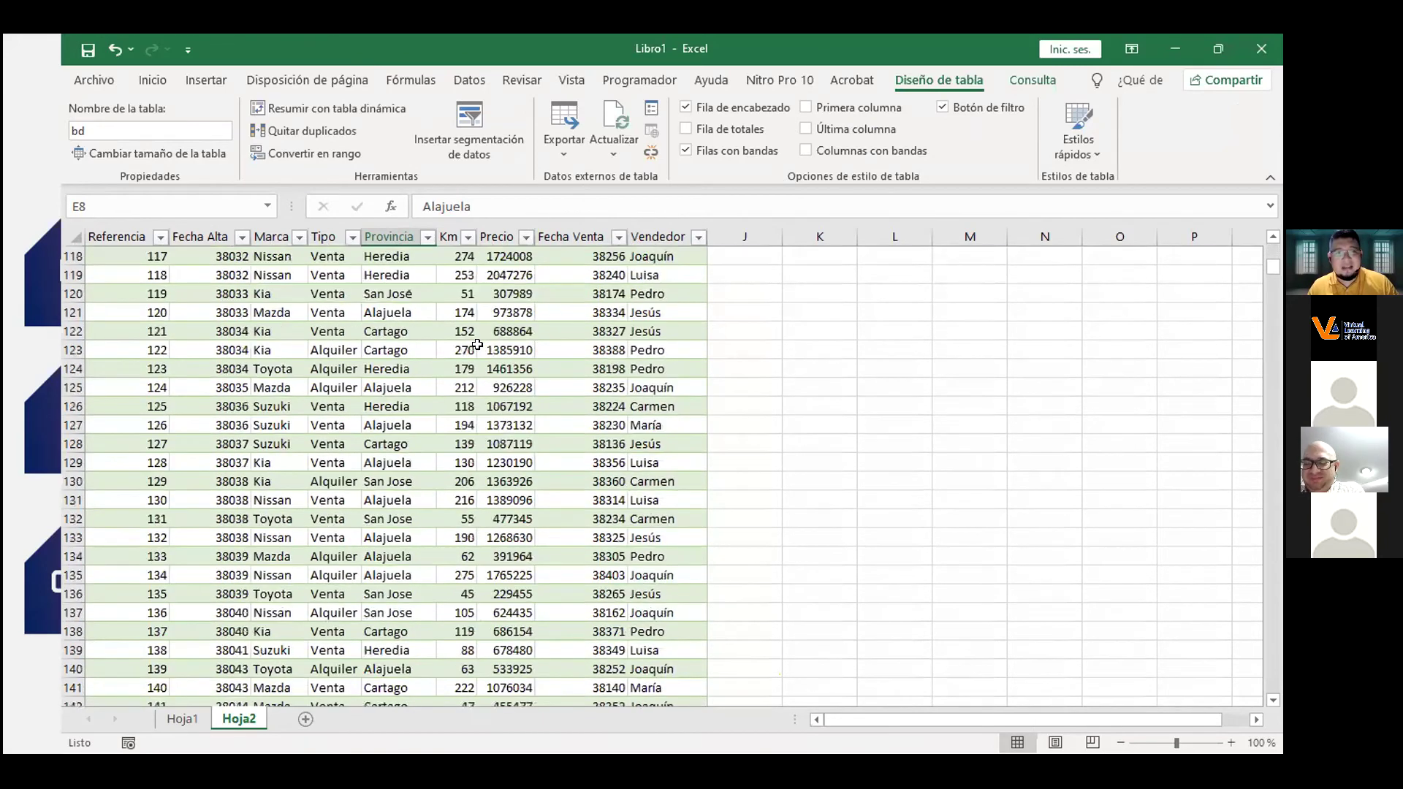
{"action": "scroll", "coordinate": [476, 344], "scroll_direction": "down", "scroll_amount": 4}
{"action": "scroll", "coordinate": [476, 344], "scroll_direction": "up", "scroll_amount": 20}
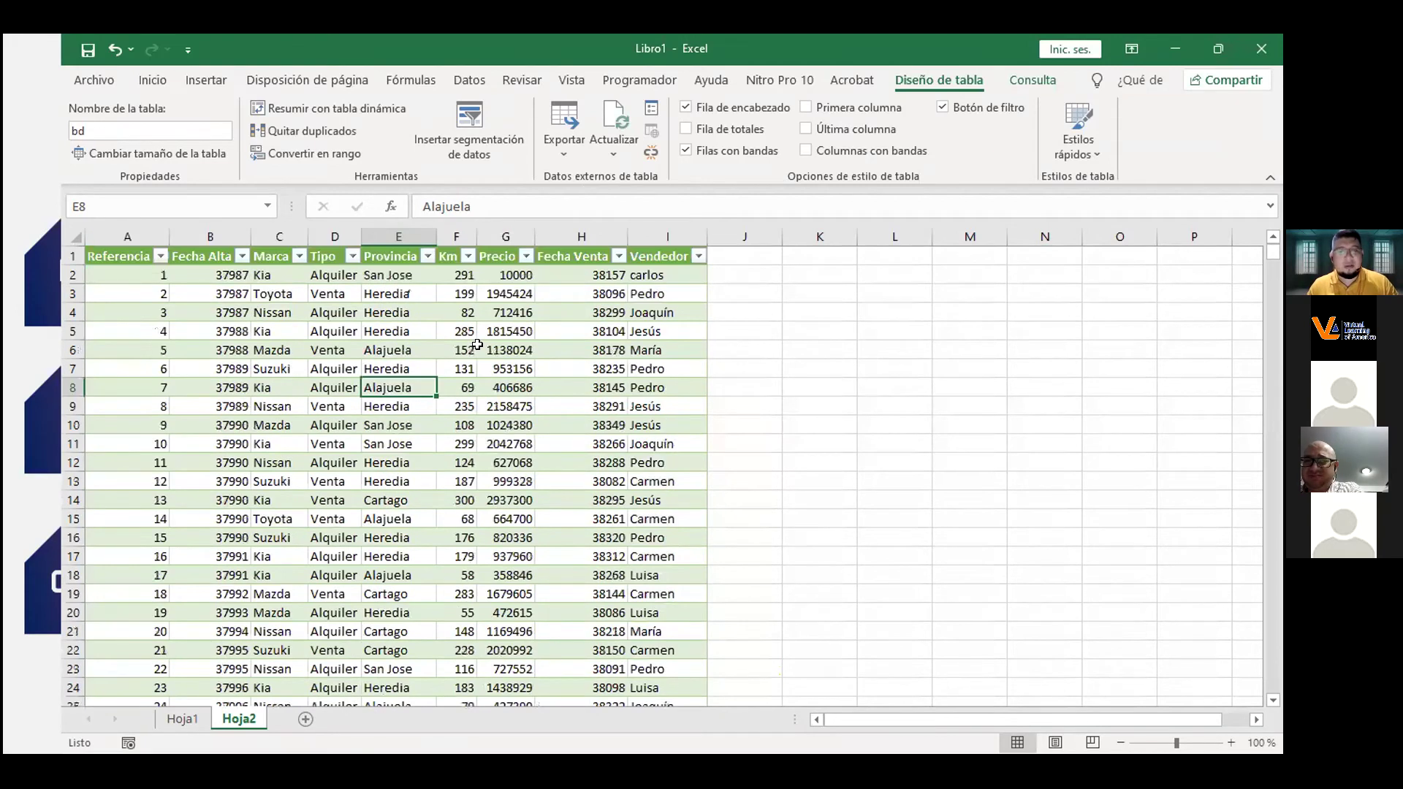
Check the table elements slide, return to Libro1 and examine the banded rows by highlighting A2:I8 and row 2.
{"action": "left_click", "coordinate": [1174, 49]}
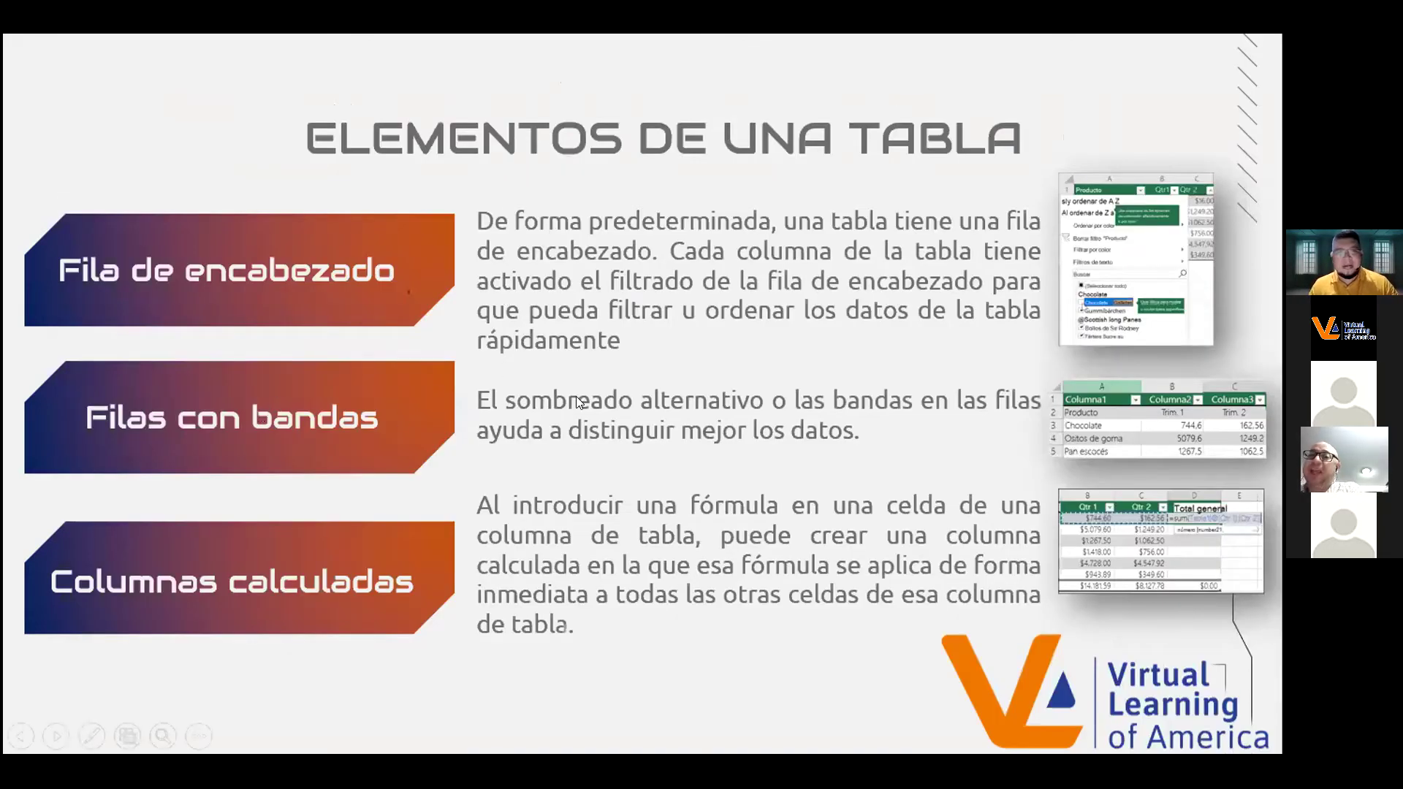
{"action": "key", "text": "alt+Tab"}
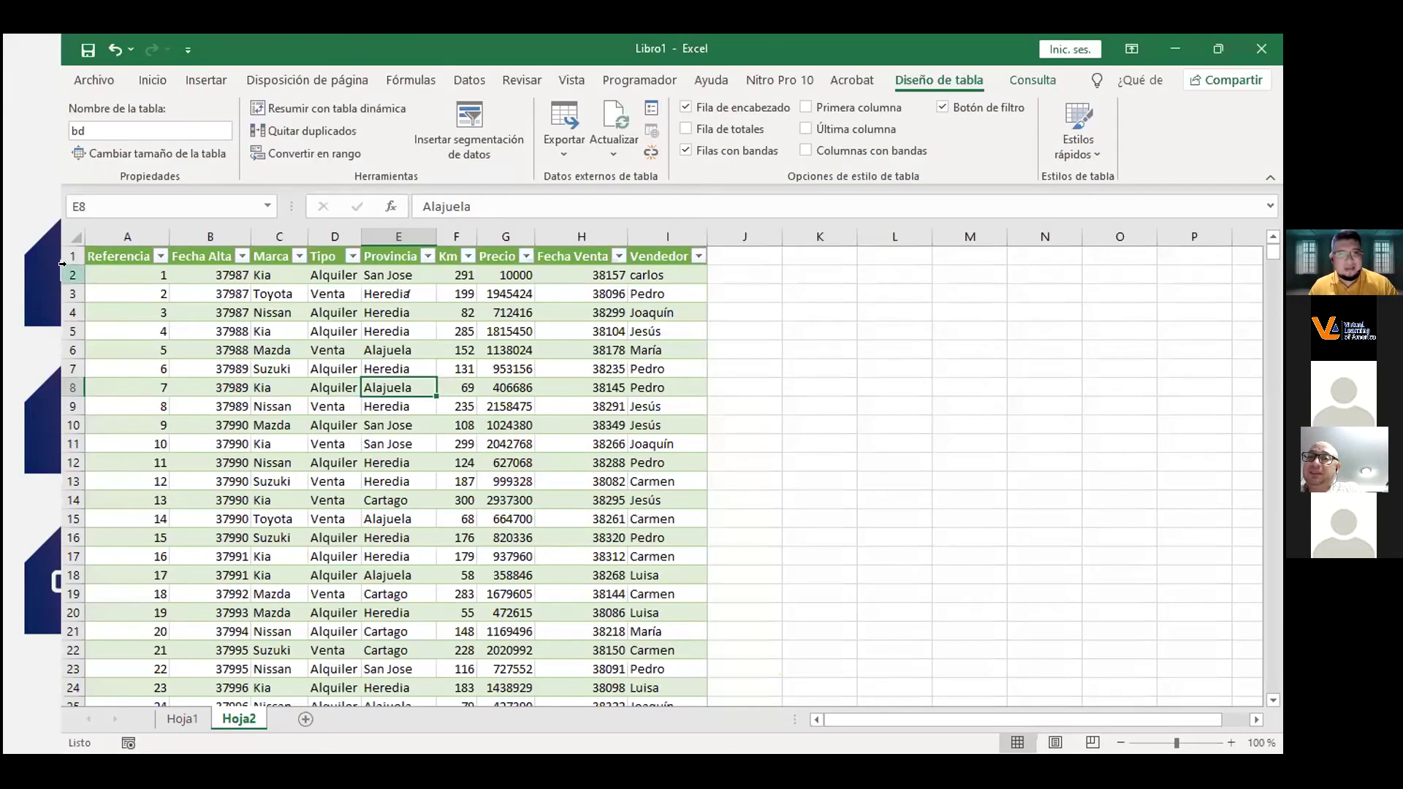
{"action": "left_click_drag", "start_coordinate": [85, 275], "coordinate": [447, 385]}
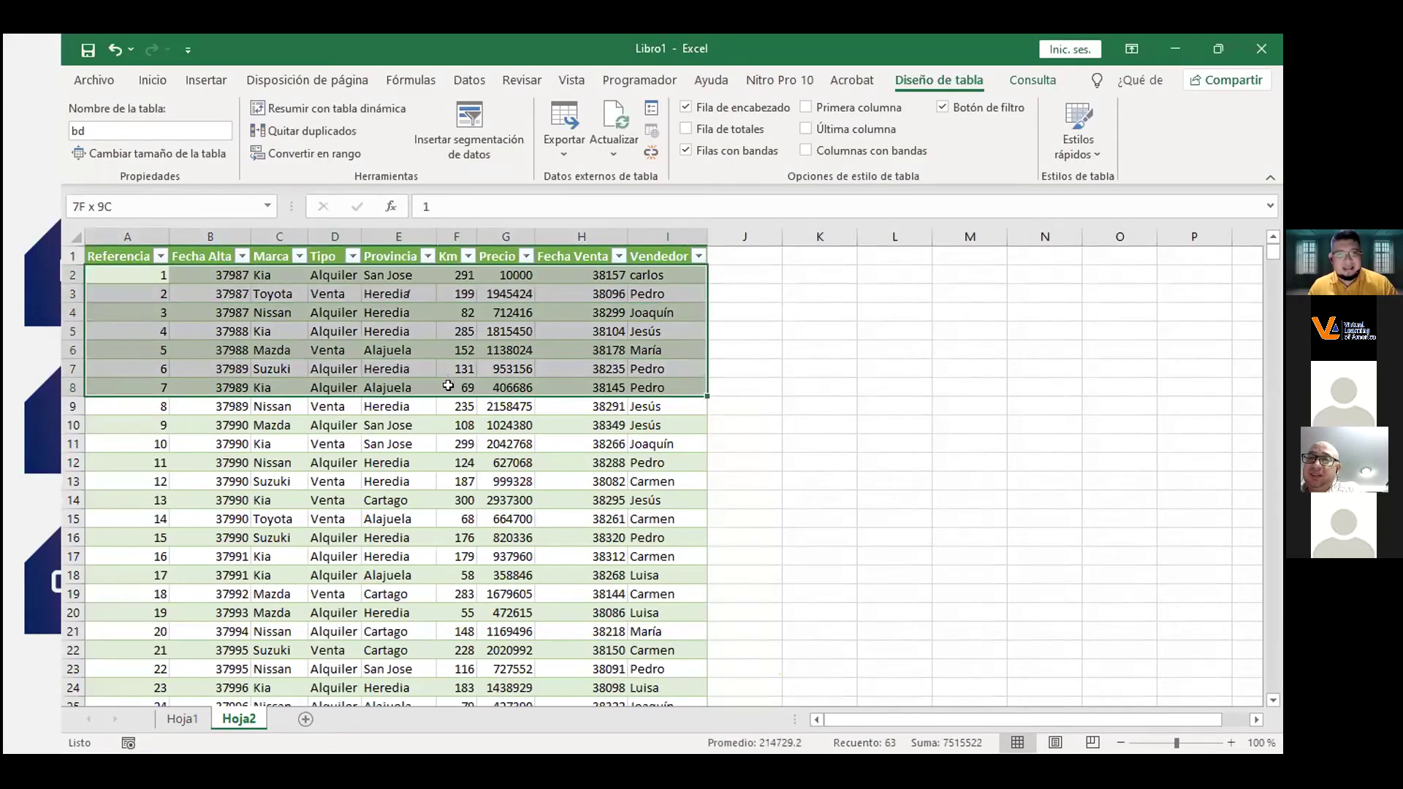
{"action": "left_click", "coordinate": [279, 350]}
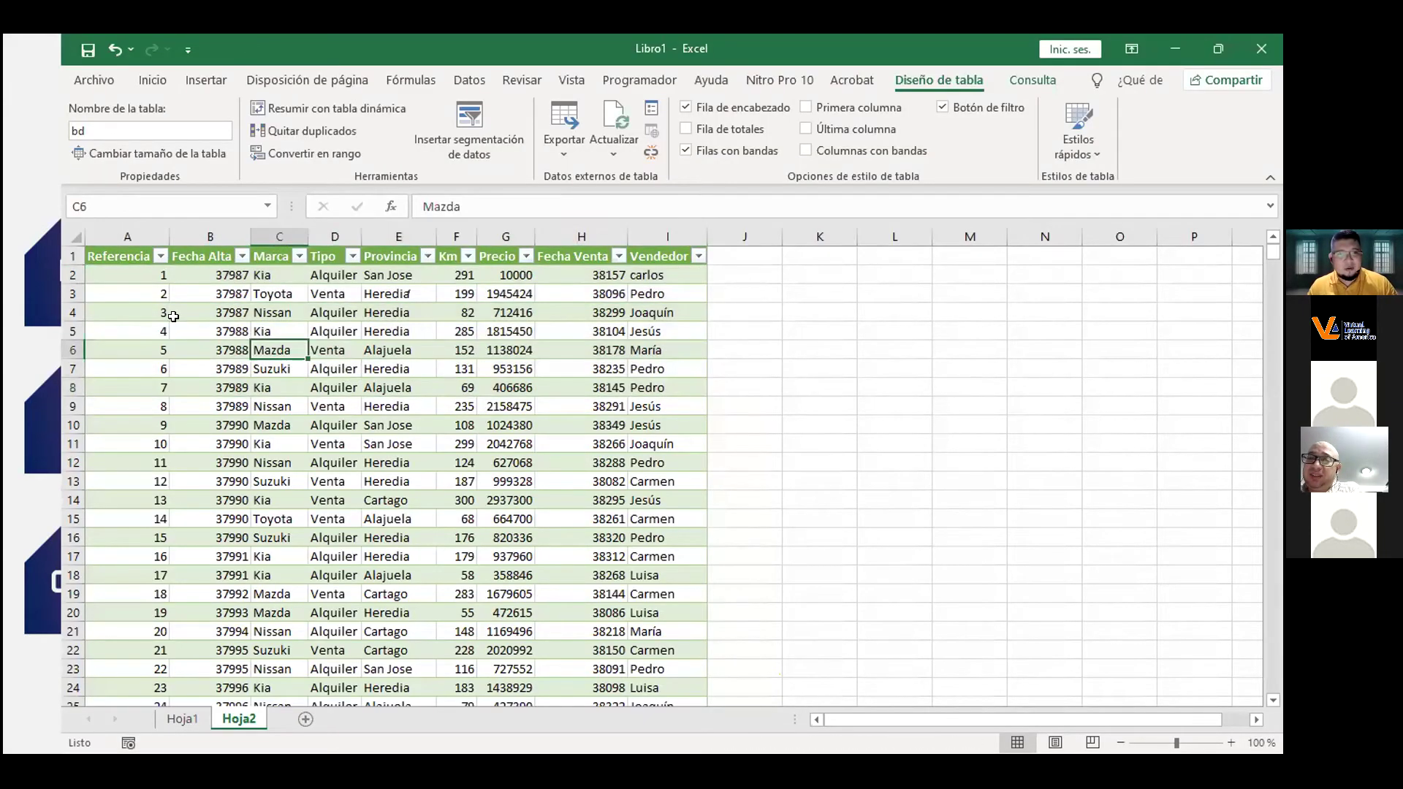
{"action": "left_click", "coordinate": [111, 270]}
{"action": "left_click", "coordinate": [63, 273]}
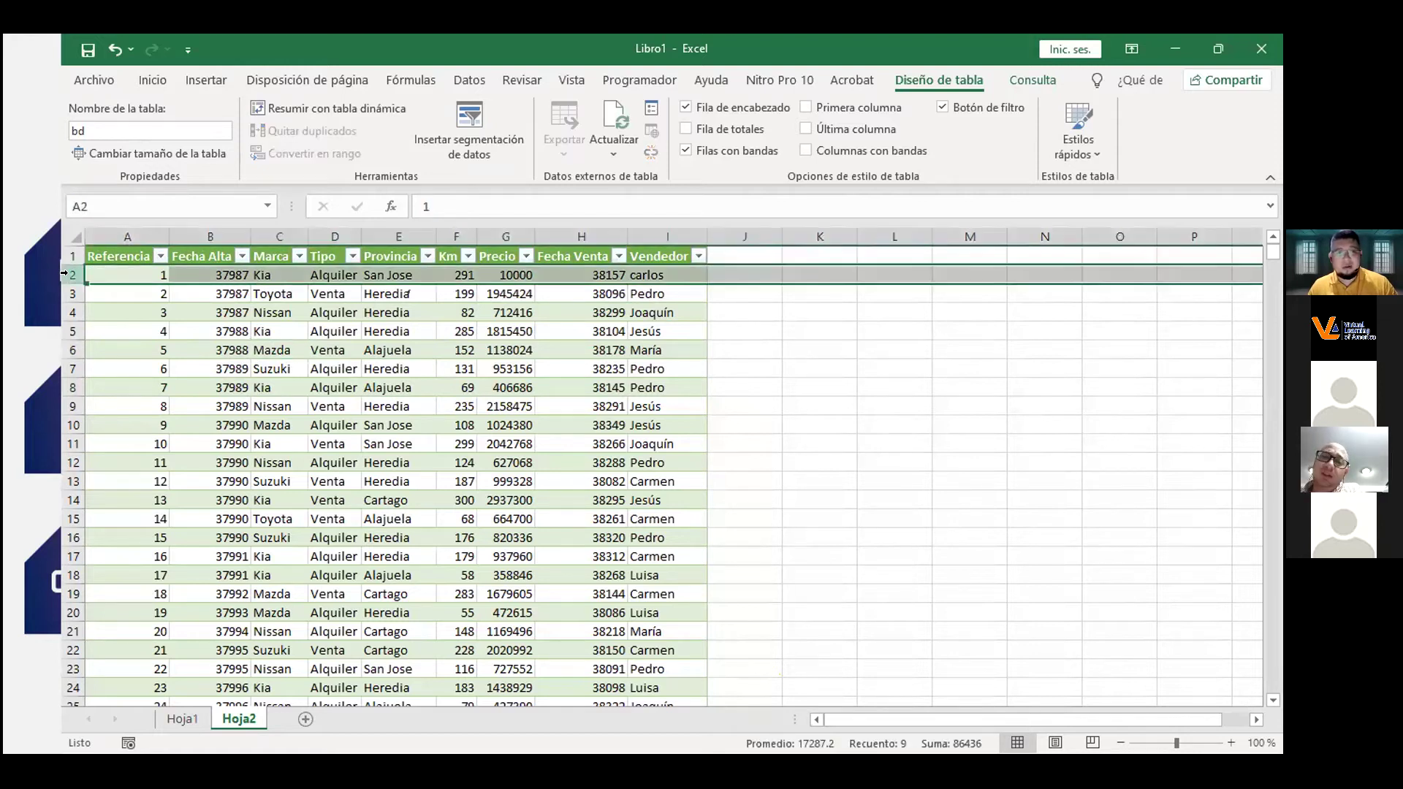
{"action": "left_click", "coordinate": [191, 314]}
{"action": "key", "text": "Down"}
{"action": "key", "text": "Down"}
{"action": "key", "text": "Down"}
{"action": "key", "text": "Down"}
{"action": "key", "text": "Down"}
{"action": "key", "text": "Down"}
{"action": "key", "text": "Down"}
{"action": "key", "text": "Right"}
{"action": "key", "text": "Right"}
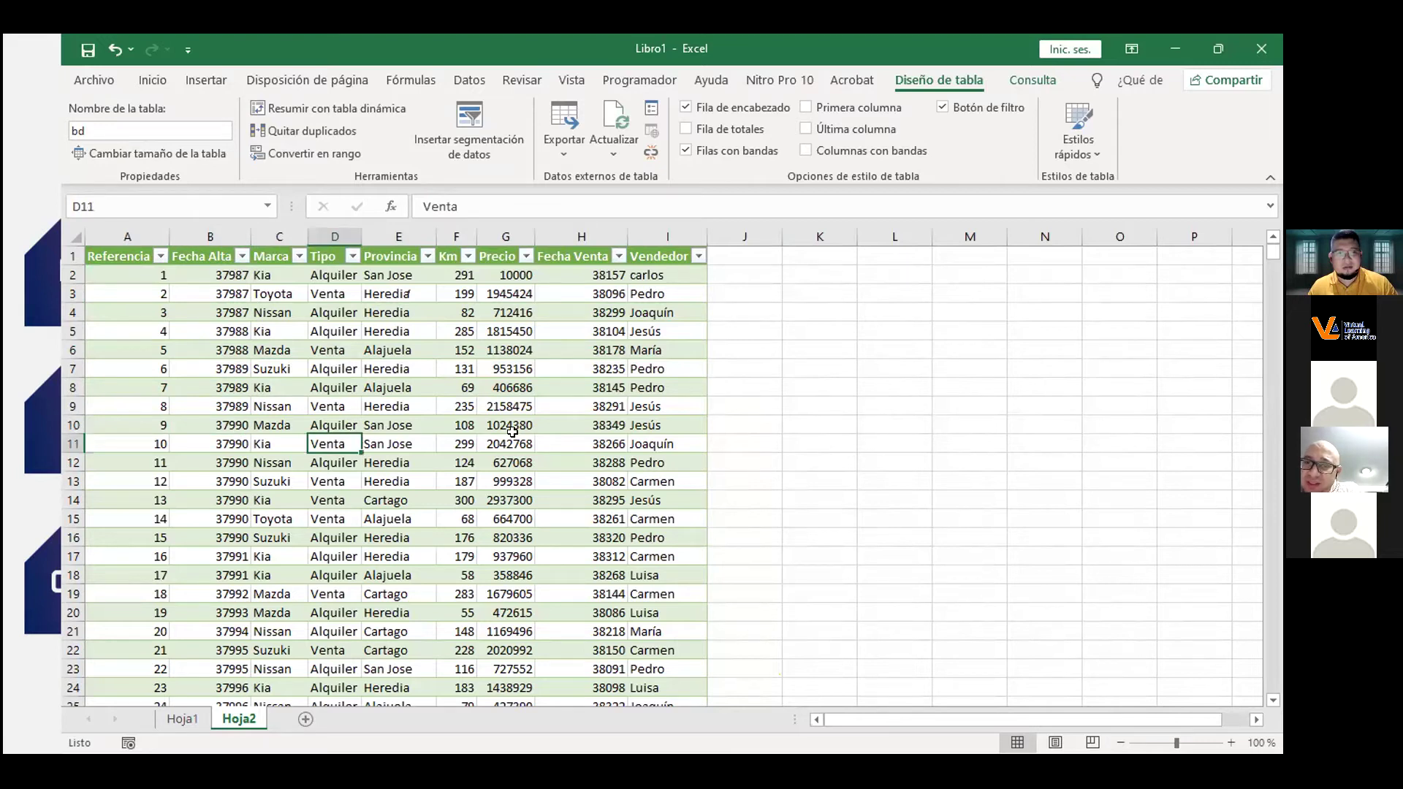
{"action": "left_click", "coordinate": [577, 425]}
{"action": "left_click", "coordinate": [644, 421]}
{"action": "left_click", "coordinate": [534, 345]}
{"action": "left_click", "coordinate": [388, 369]}
{"action": "left_click", "coordinate": [344, 387]}
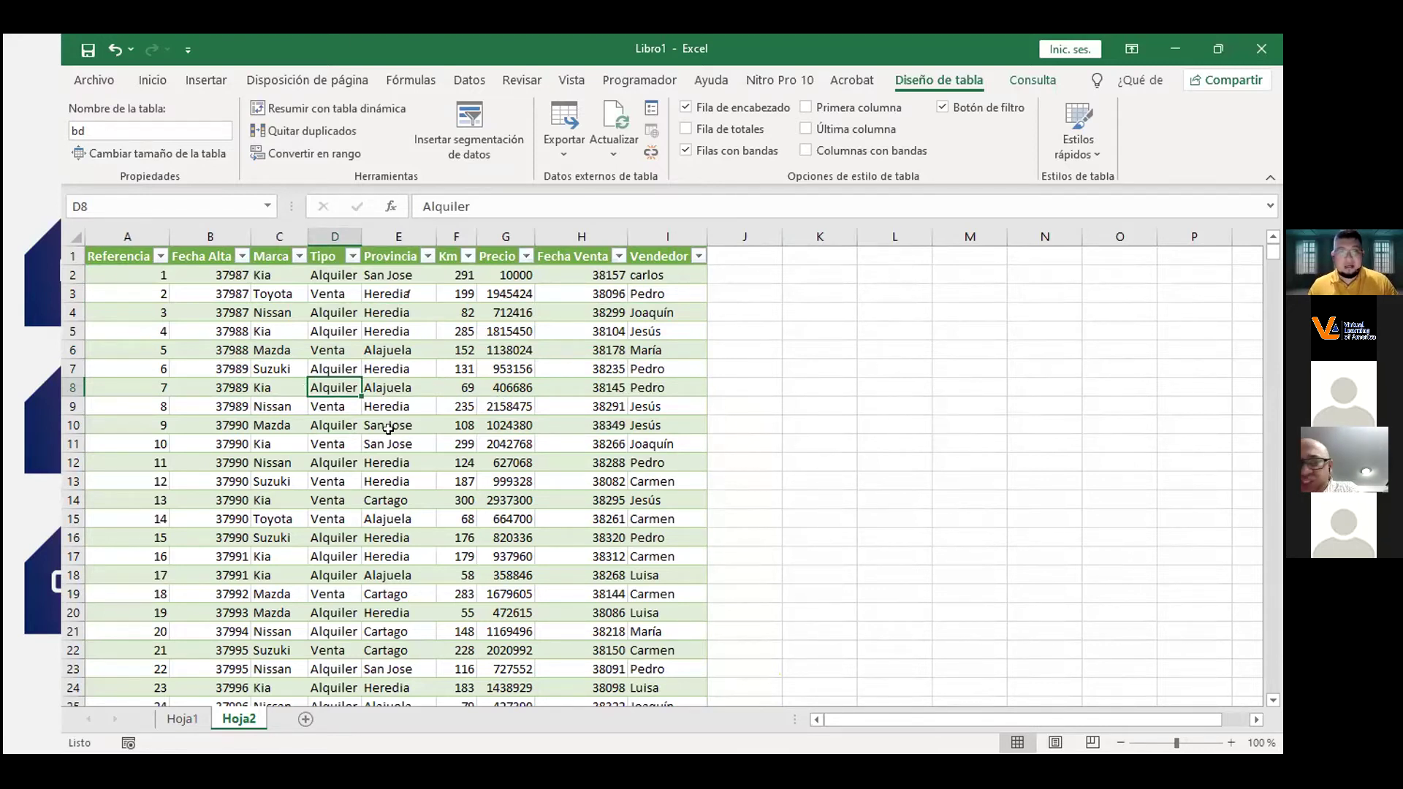
{"action": "left_click", "coordinate": [338, 442]}
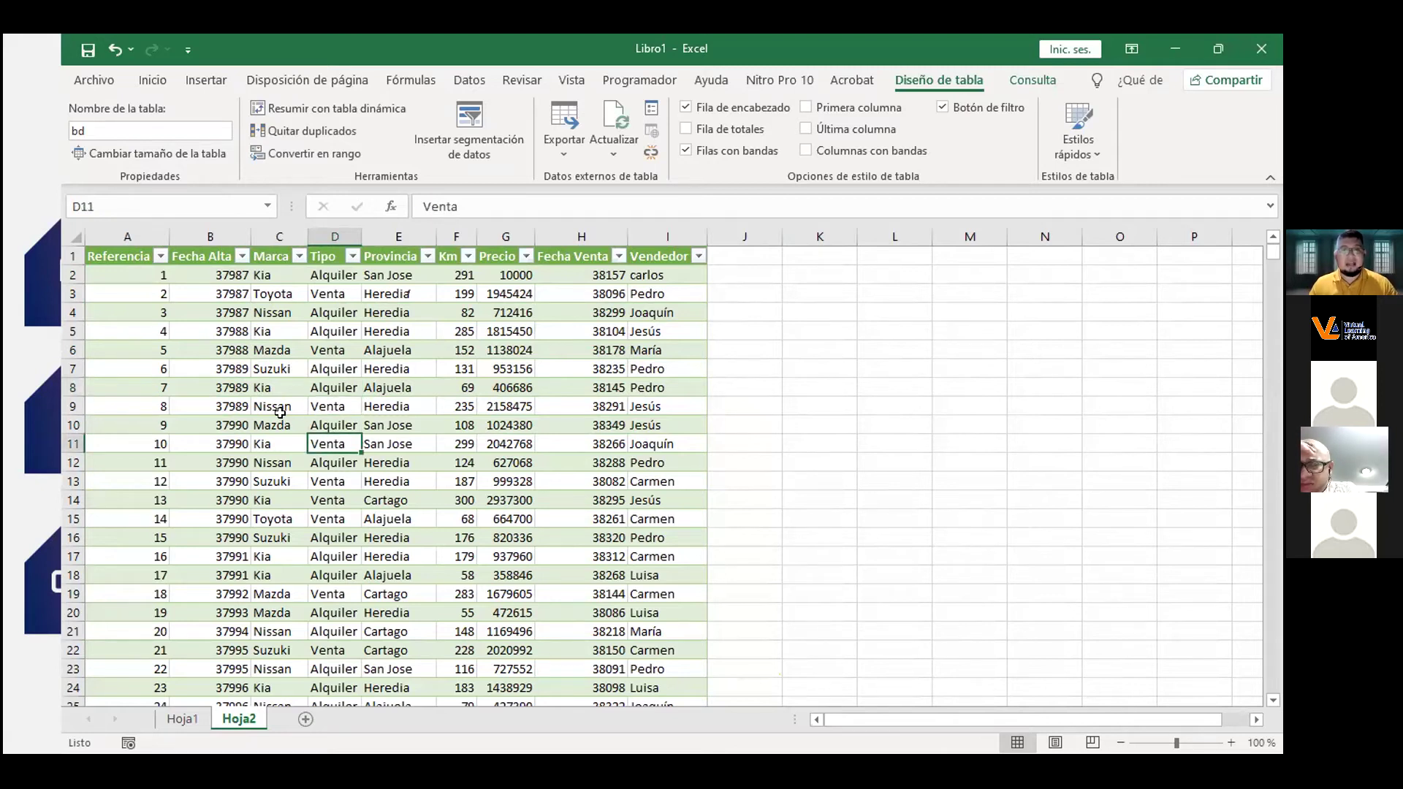
{"action": "left_click", "coordinate": [279, 424]}
{"action": "left_click", "coordinate": [292, 481]}
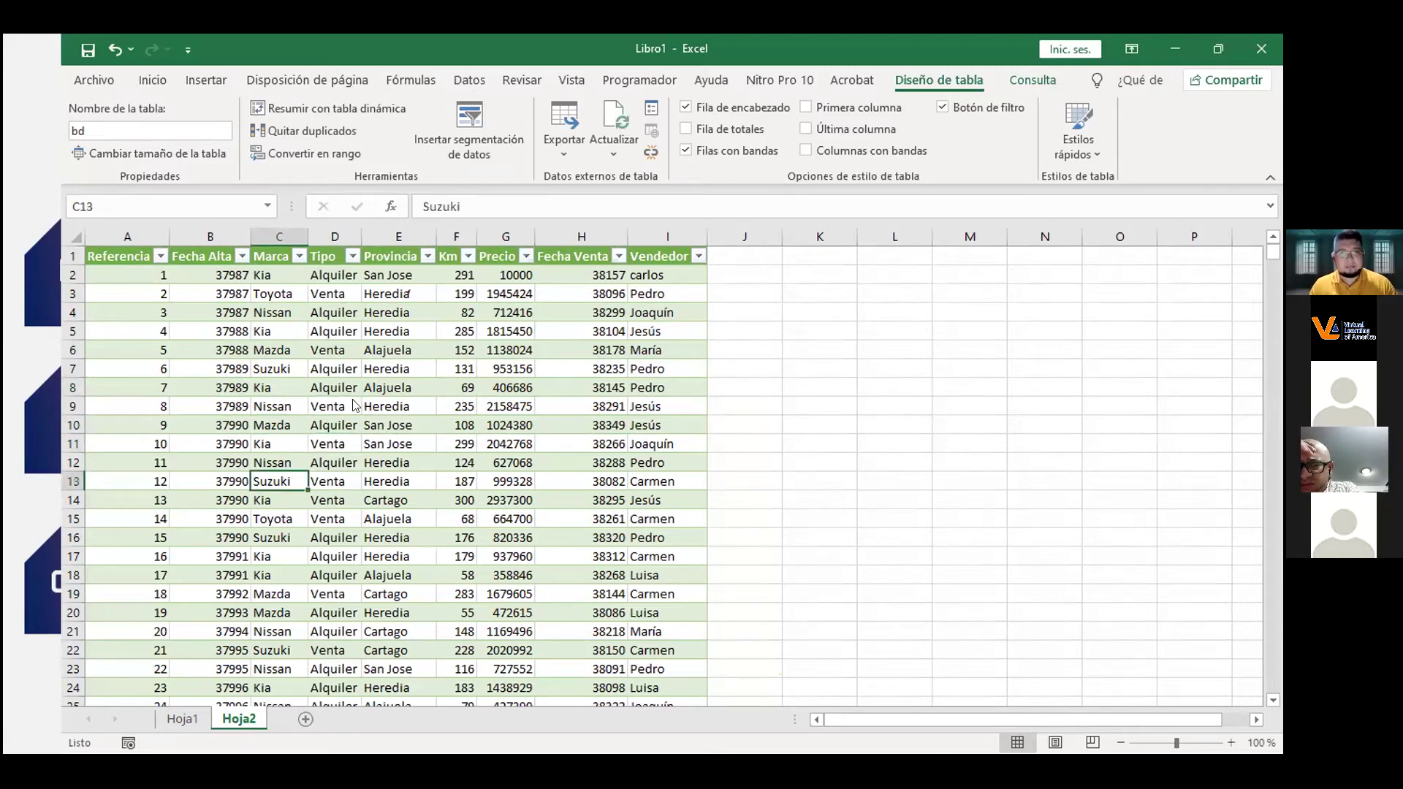
Consult the table elements slide again, return to Libro1 and highlight the Precio, Marca and Fecha Alta columns one after another.
{"action": "key", "text": "alt+Tab"}
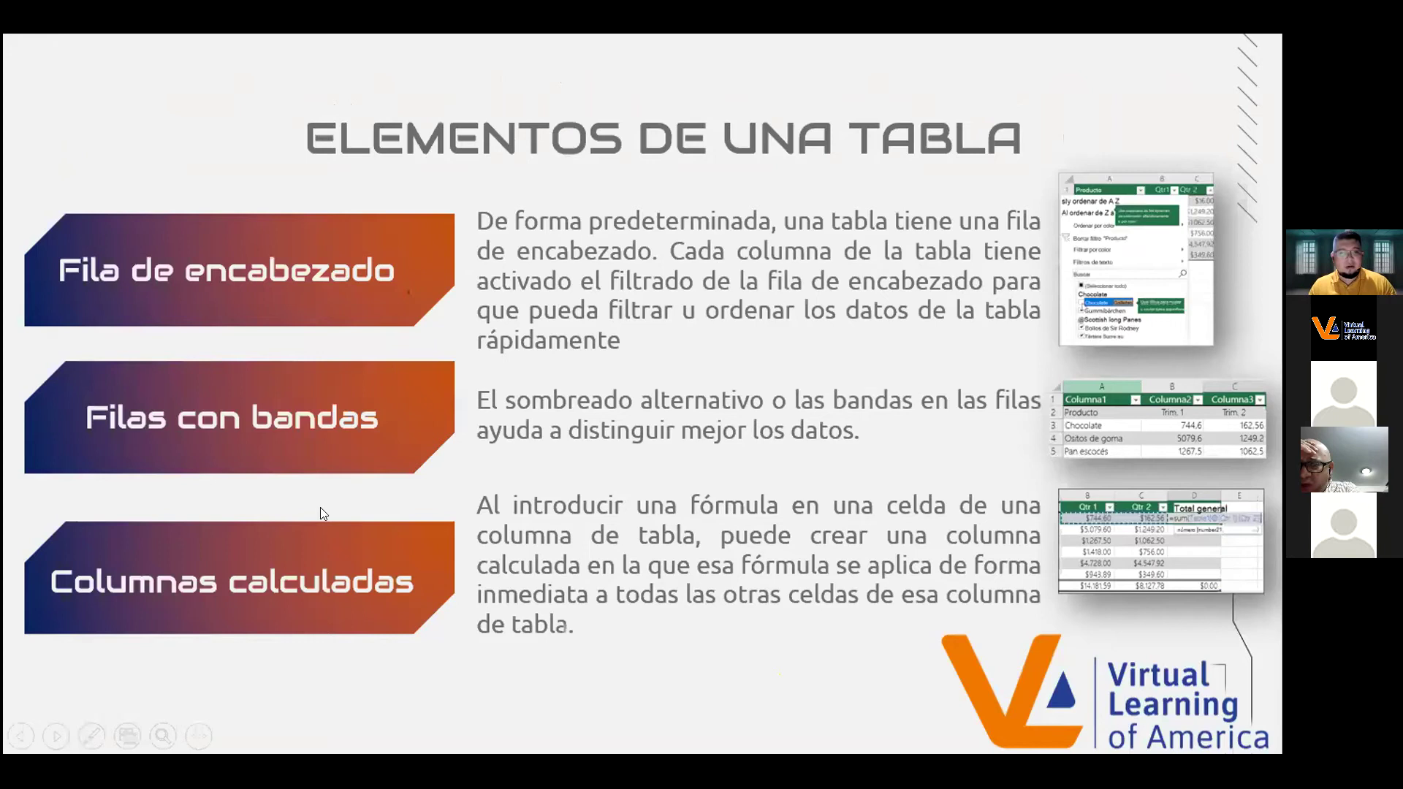
{"action": "key", "text": "alt+Tab"}
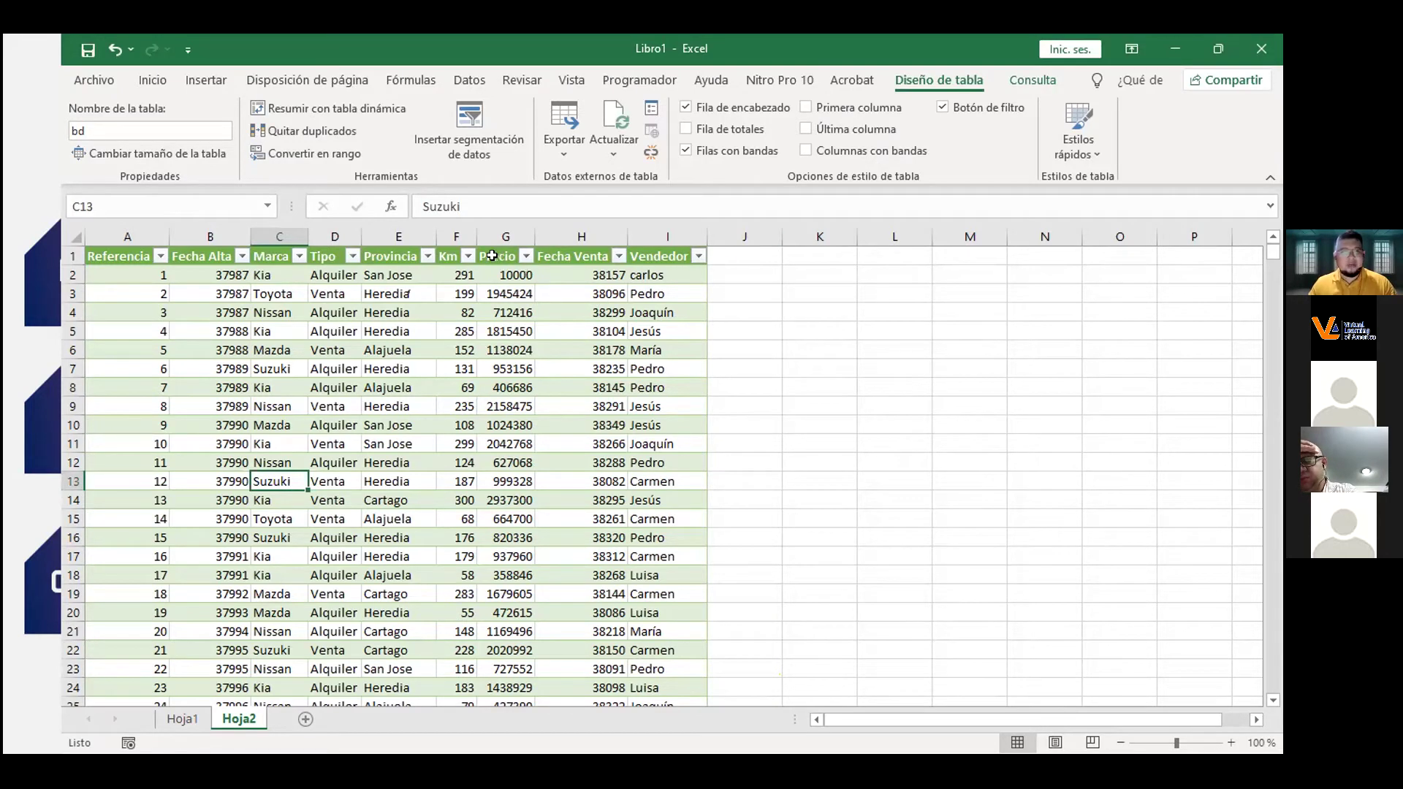
{"action": "left_click", "coordinate": [501, 228]}
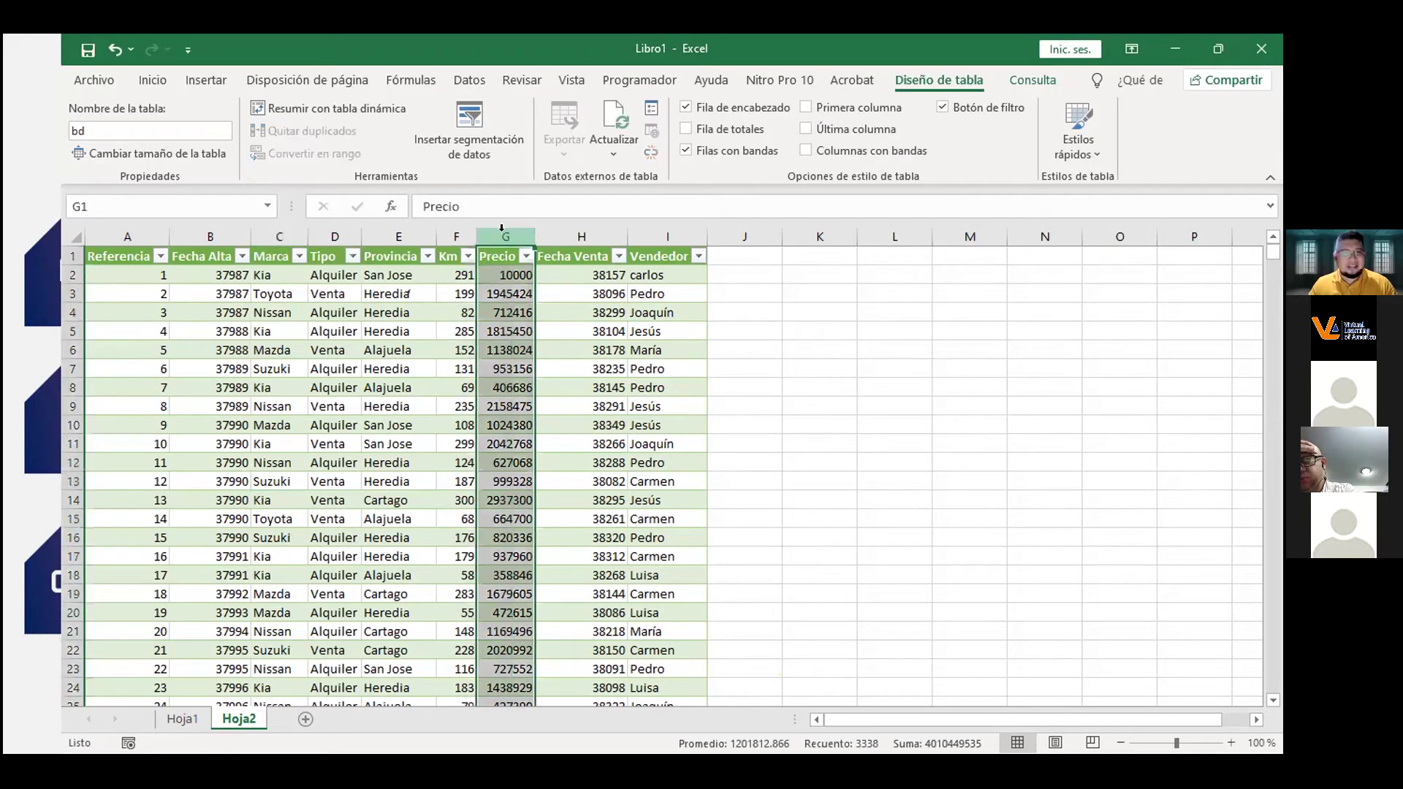
{"action": "left_click", "coordinate": [262, 234]}
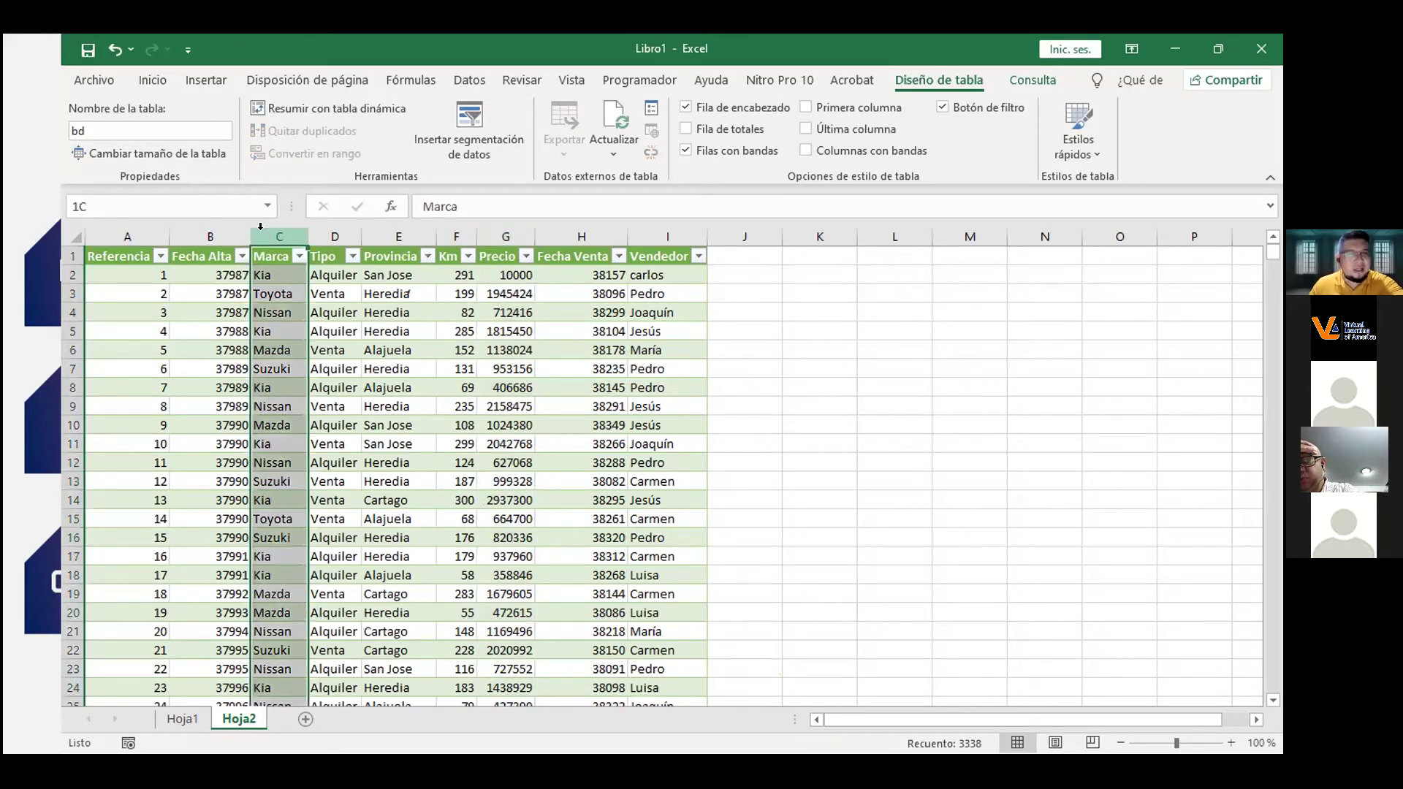
{"action": "left_click", "coordinate": [208, 229]}
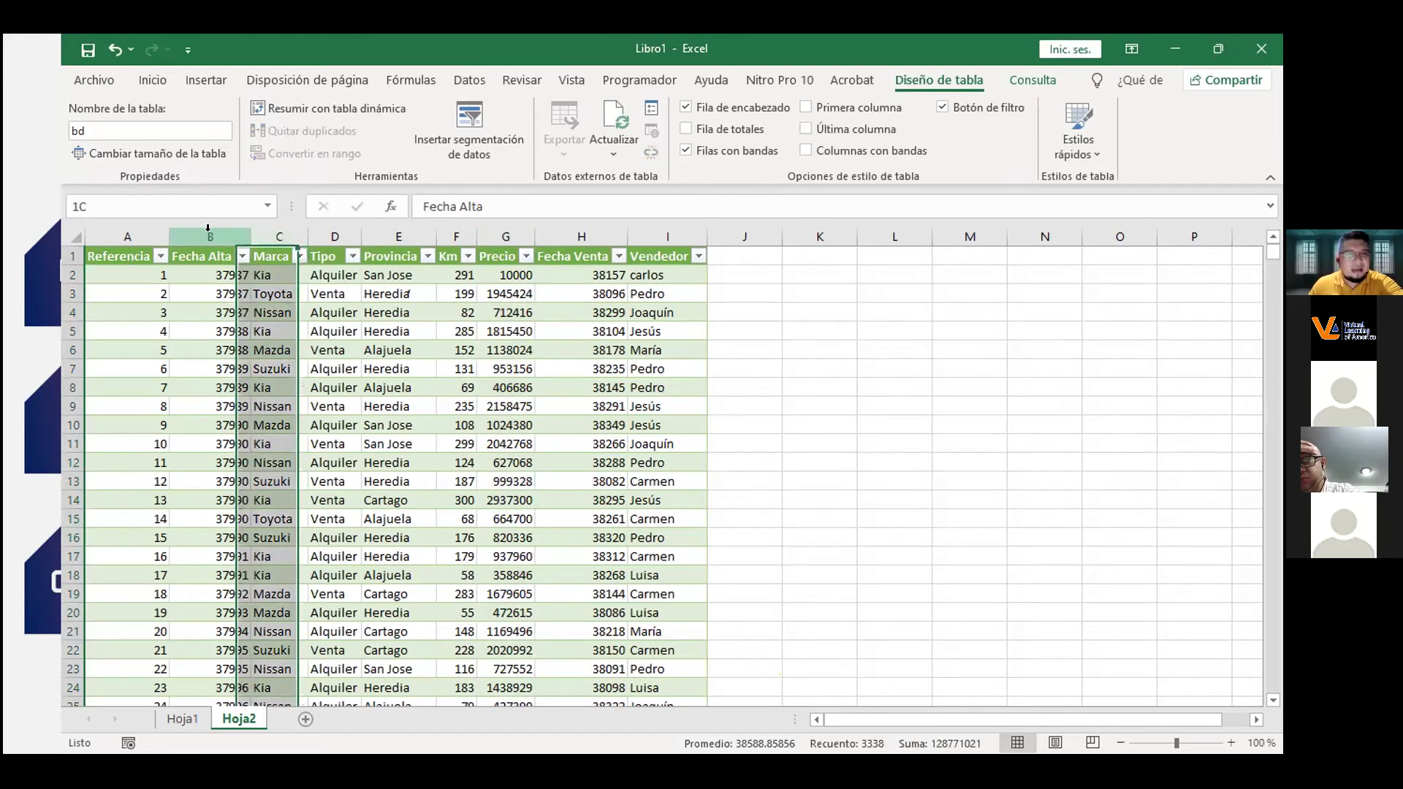
{"action": "left_click", "coordinate": [213, 270]}
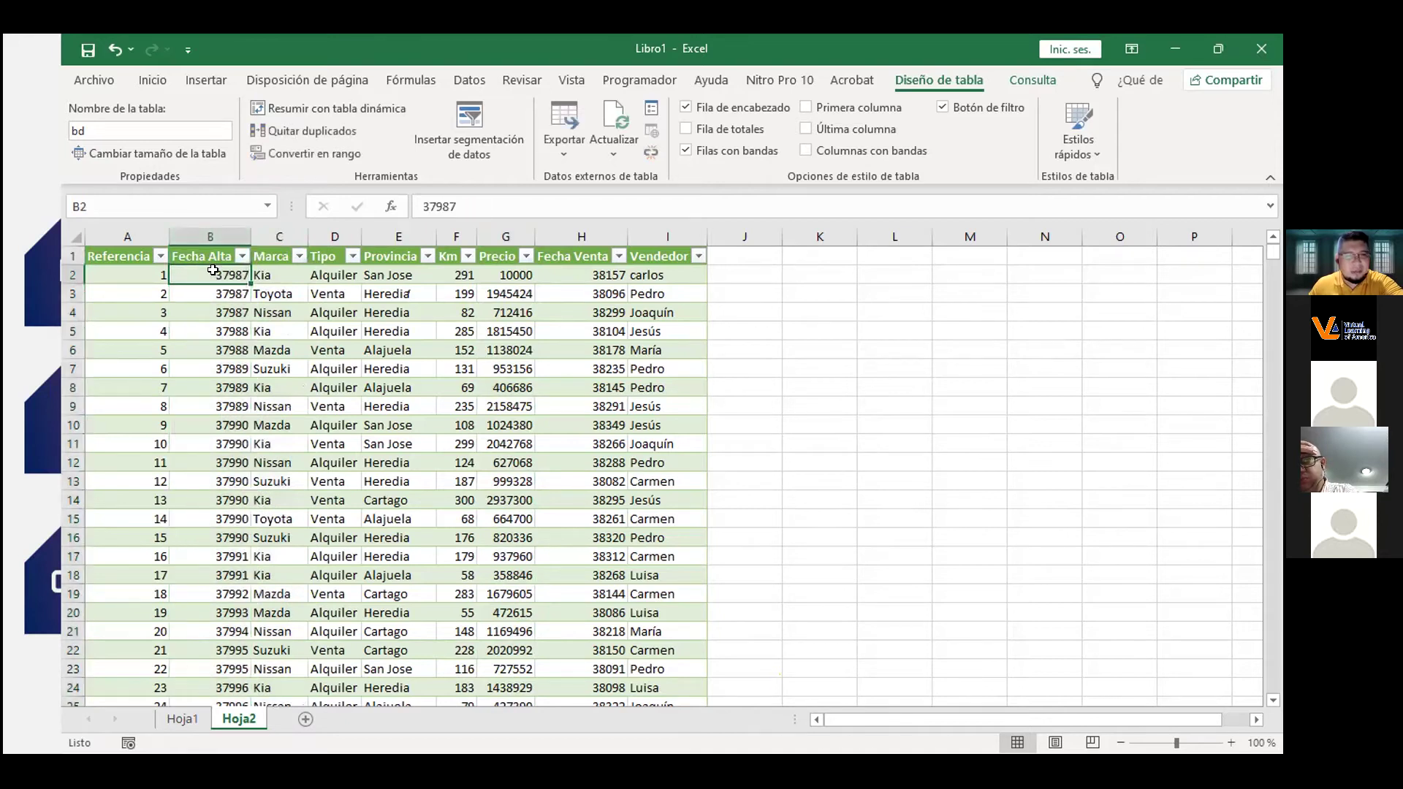
Apply the Fecha corta number format to the whole Fecha Alta column.
{"action": "left_click", "coordinate": [215, 231]}
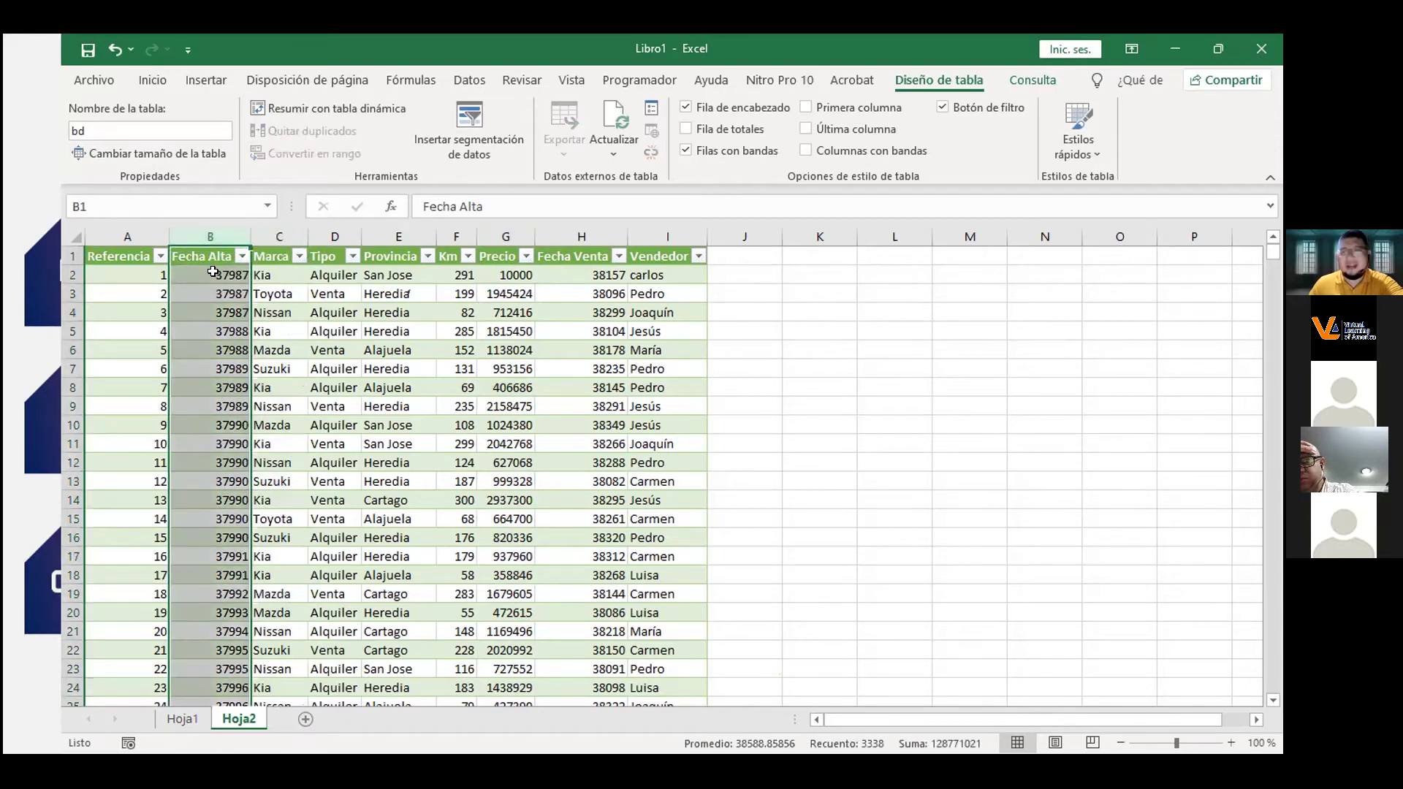
{"action": "left_click", "coordinate": [153, 81]}
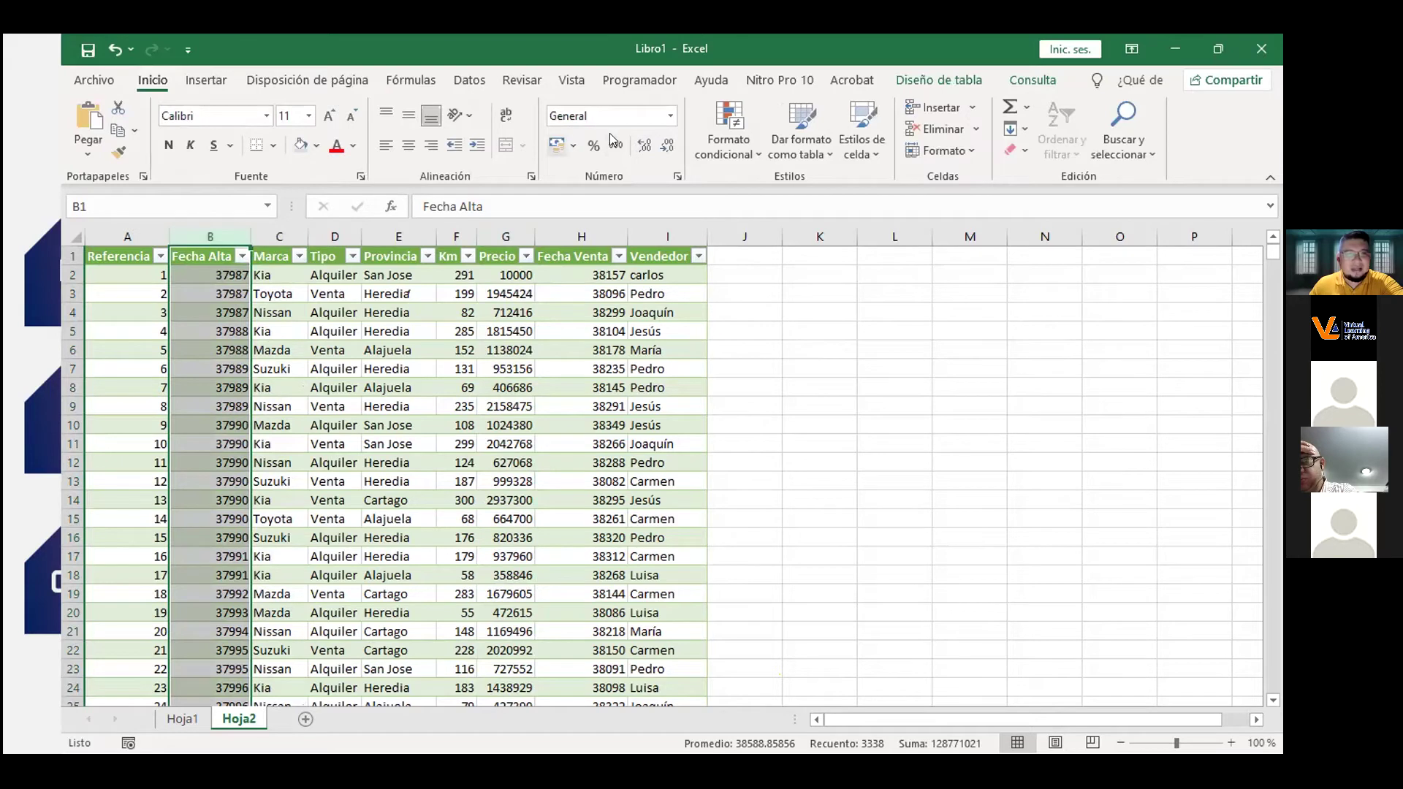
{"action": "left_click", "coordinate": [671, 116]}
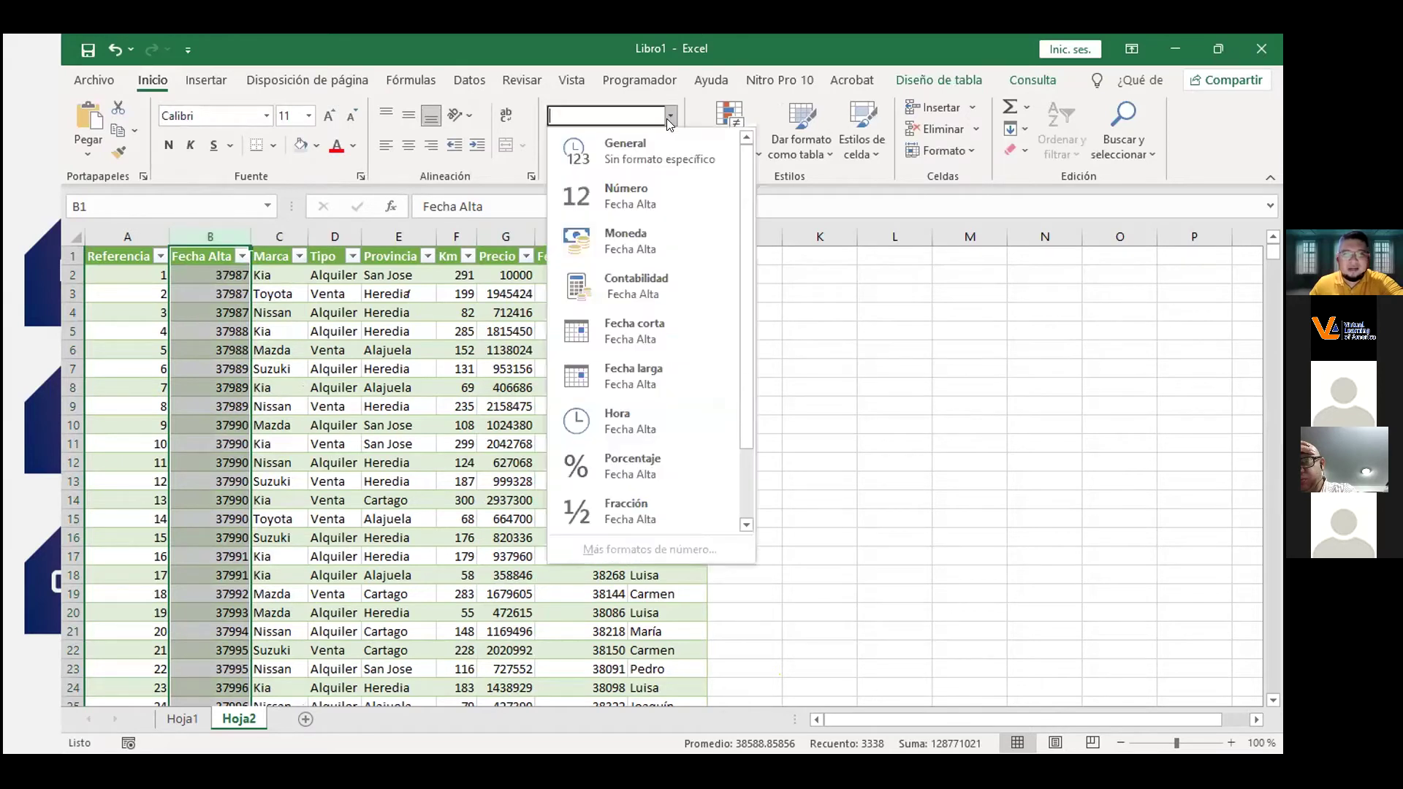
{"action": "left_click", "coordinate": [622, 332]}
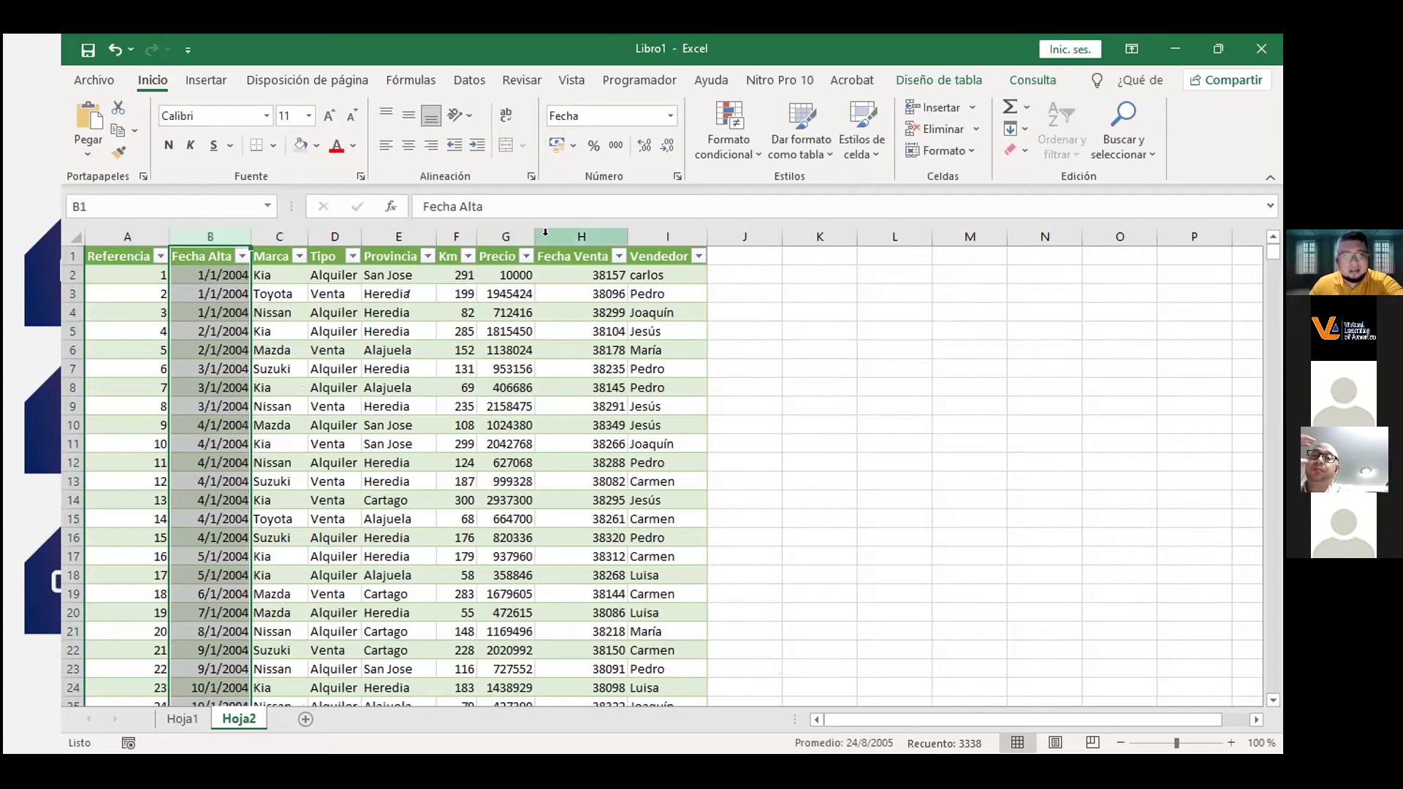
Apply the Fecha corta number format to the Fecha Venta column and deselect the table columns.
{"action": "left_click", "coordinate": [581, 236]}
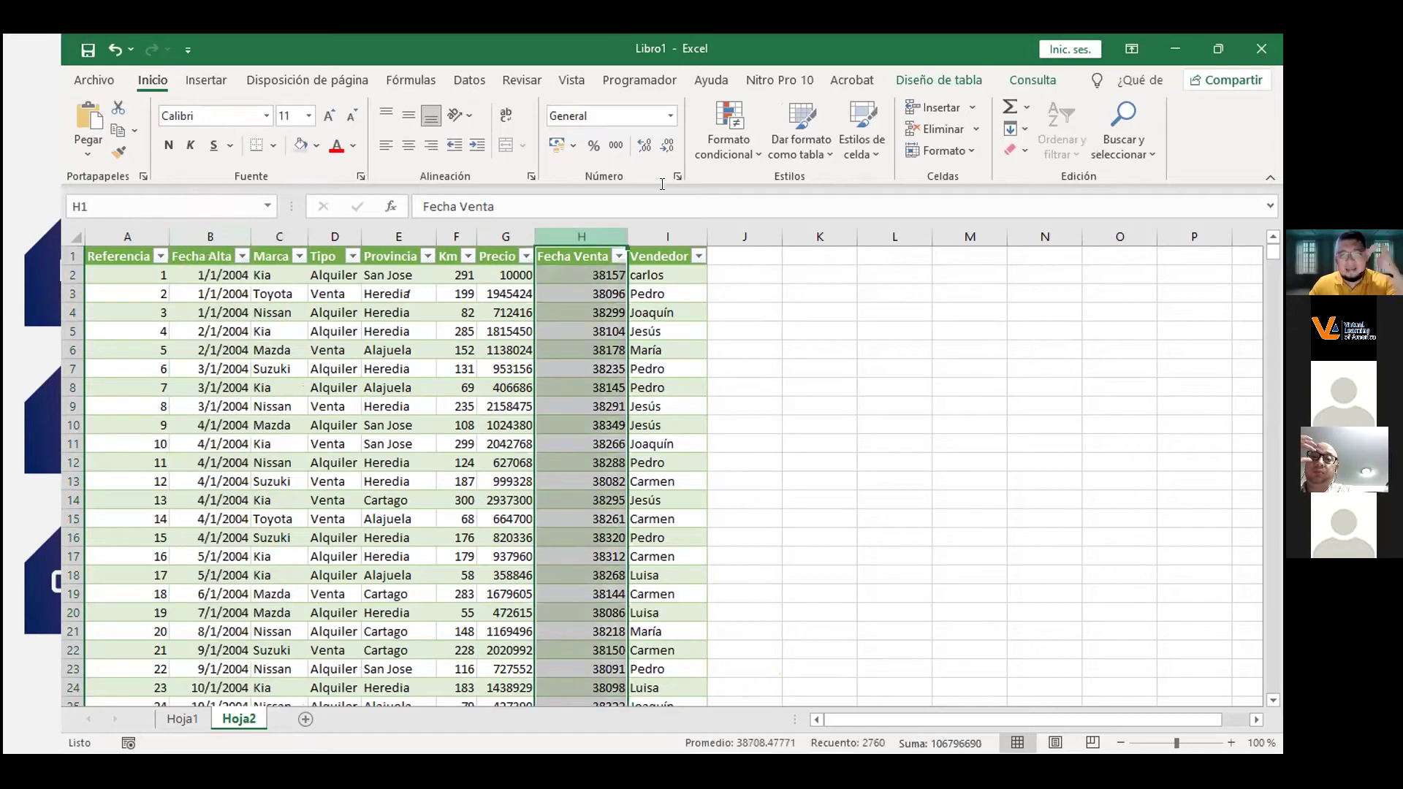
{"action": "left_click", "coordinate": [670, 116]}
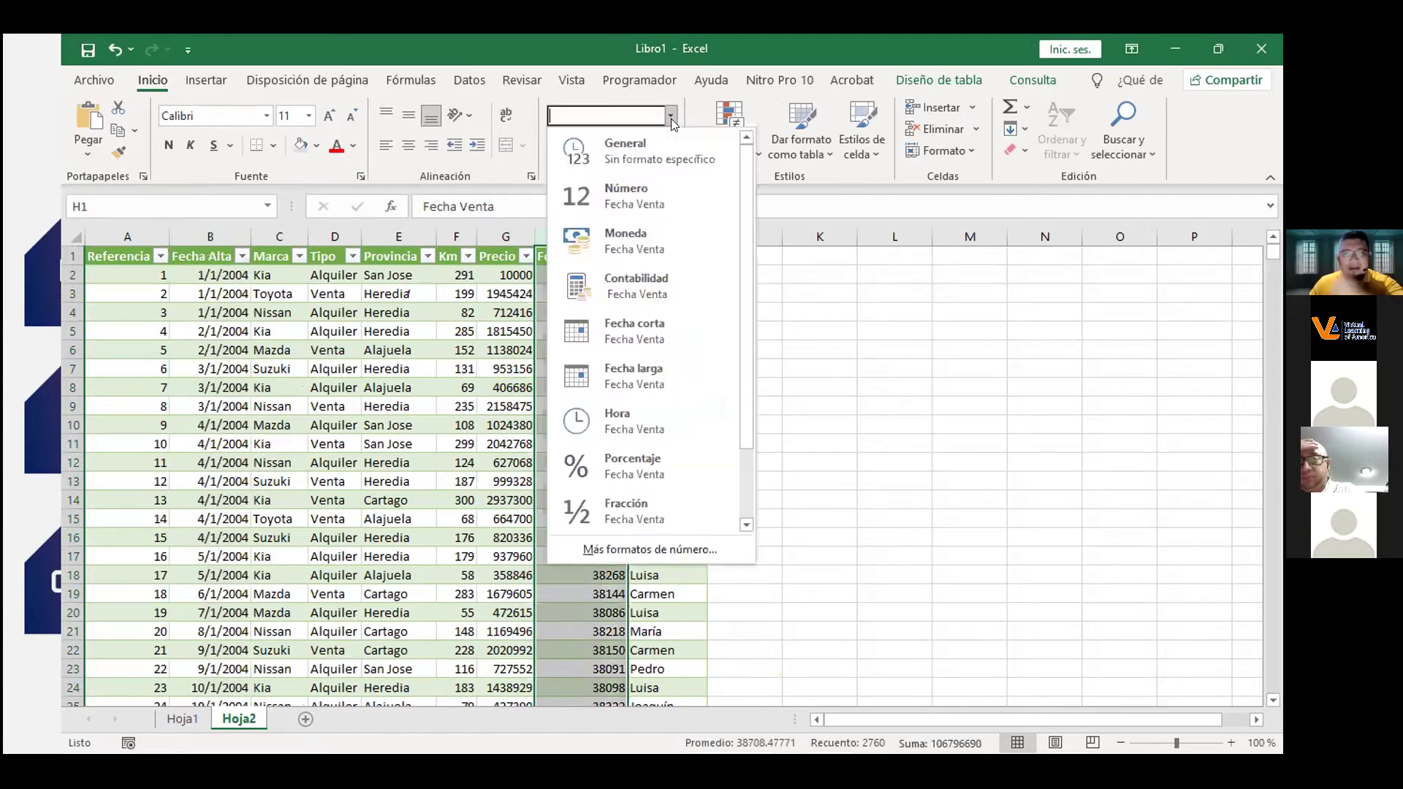
{"action": "left_click", "coordinate": [640, 324]}
{"action": "left_click", "coordinate": [718, 313]}
{"action": "left_click_drag", "start_coordinate": [577, 235], "coordinate": [667, 237]}
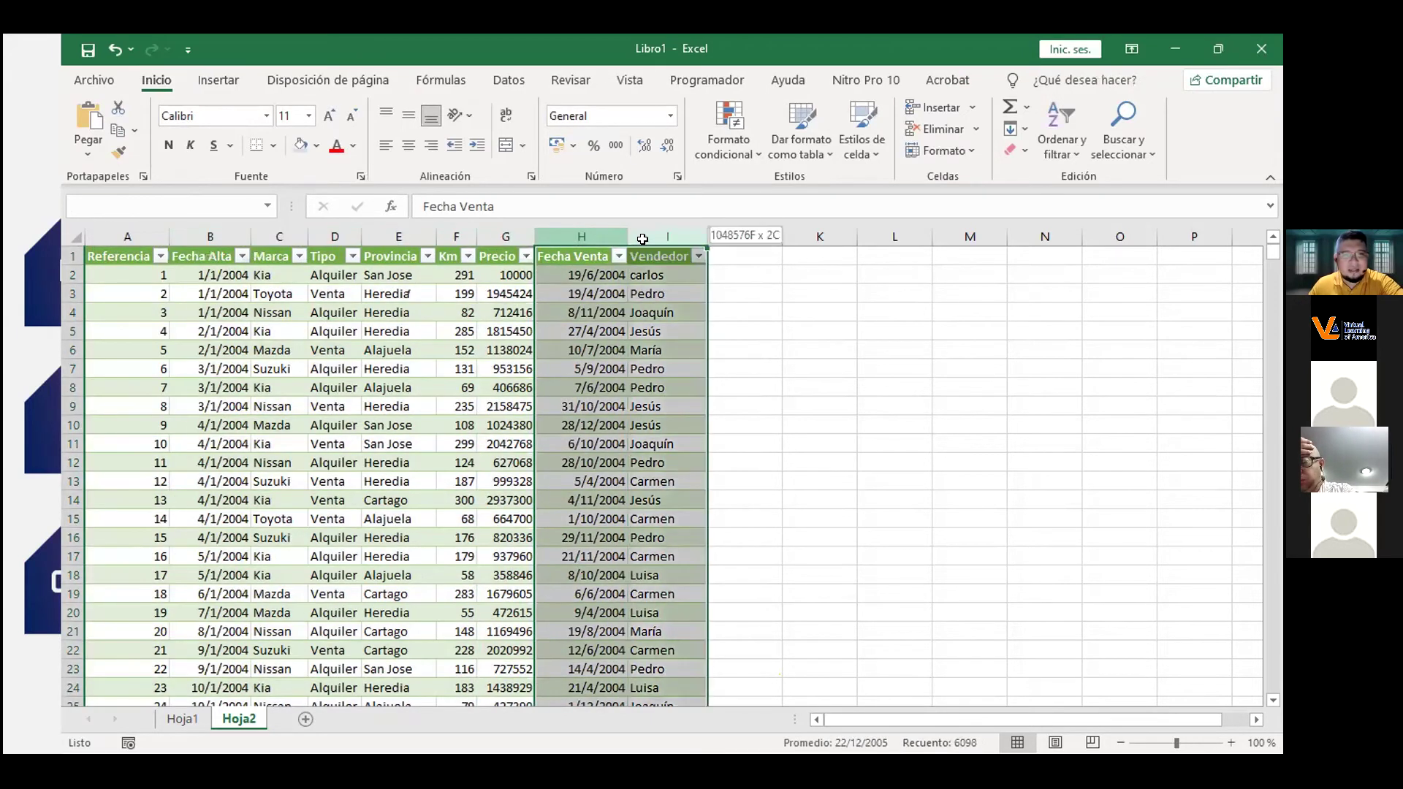
{"action": "left_click", "coordinate": [813, 334]}
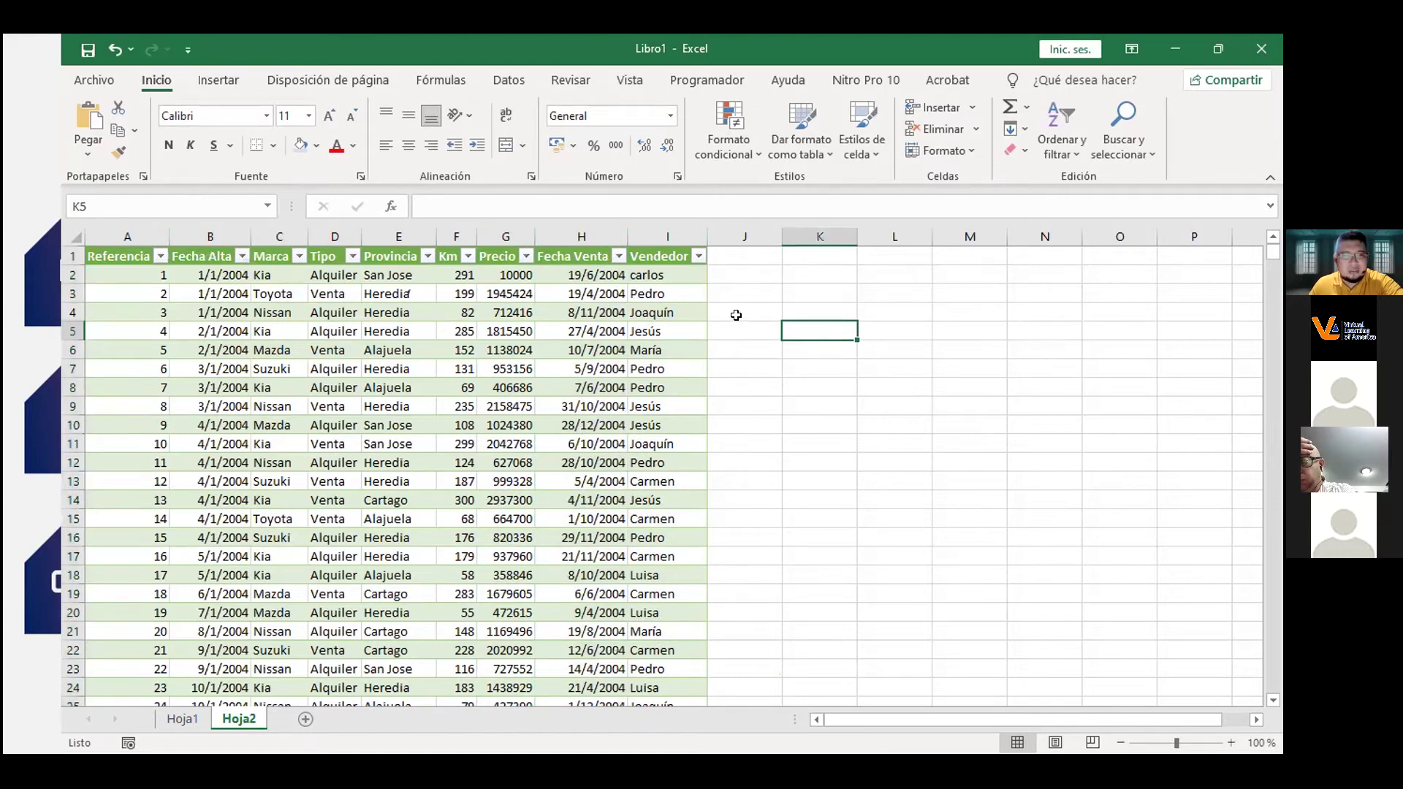
{"action": "left_click", "coordinate": [738, 252]}
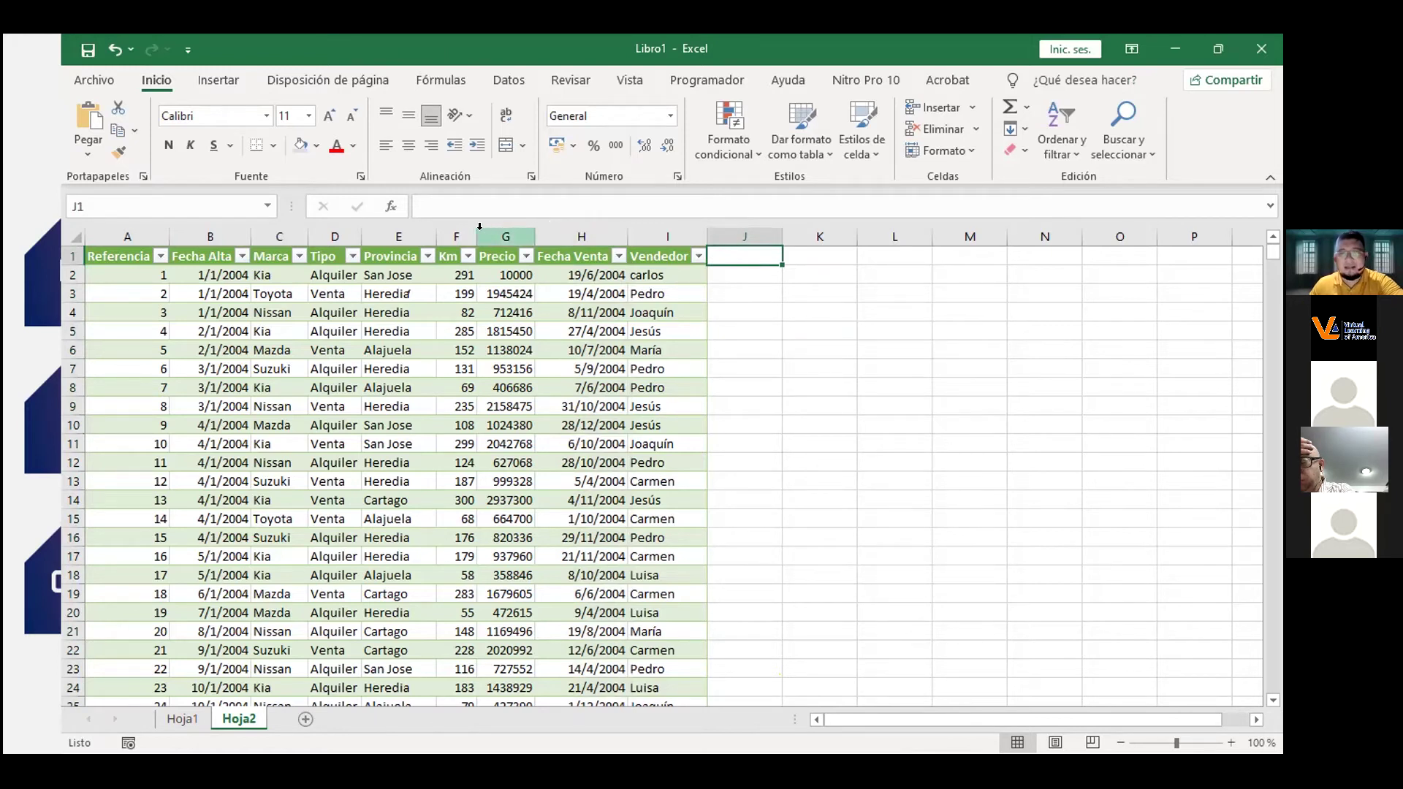
Insert a new column between Precio and Fecha Venta and name its header Iva.
{"action": "left_click", "coordinate": [553, 228]}
{"action": "right_click", "coordinate": [559, 236]}
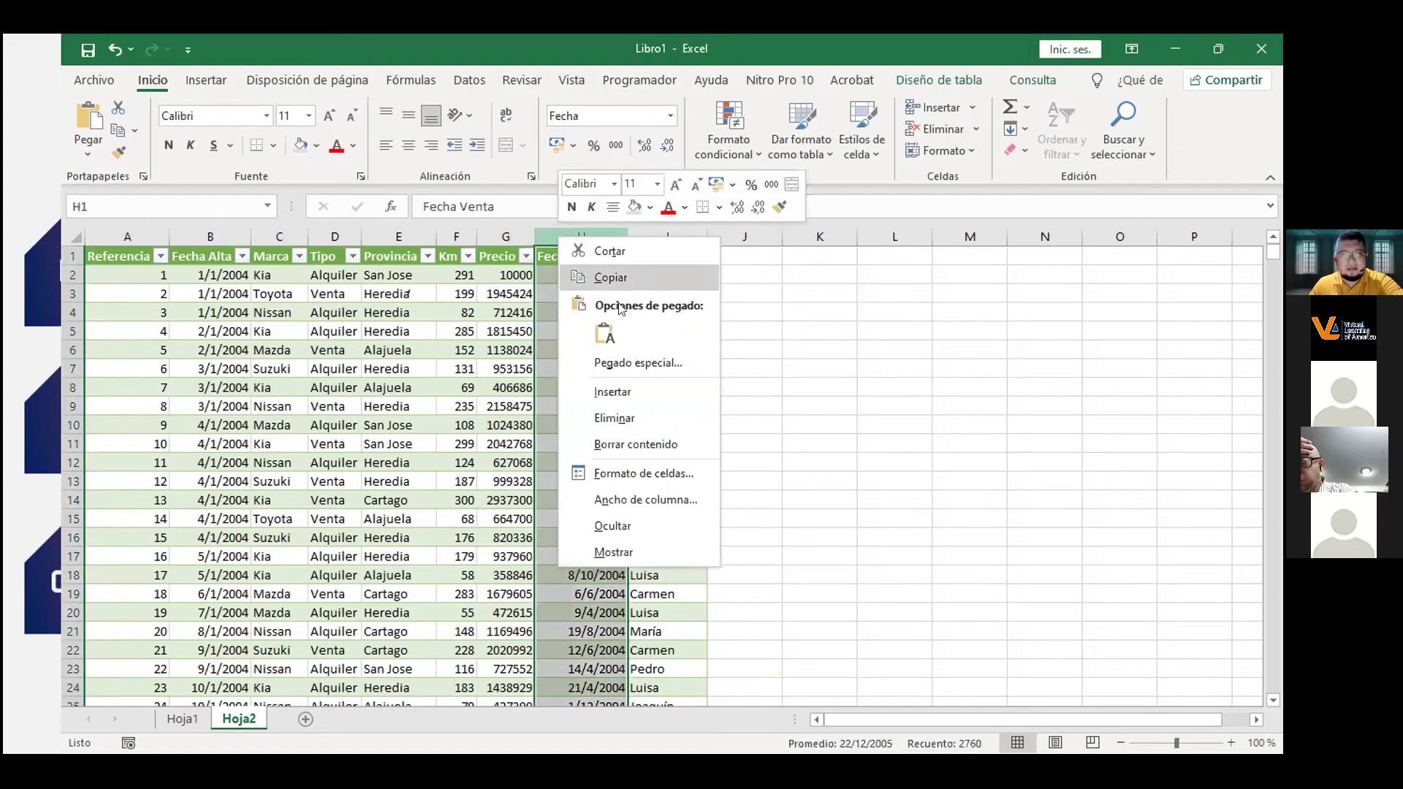
{"action": "left_click", "coordinate": [625, 388]}
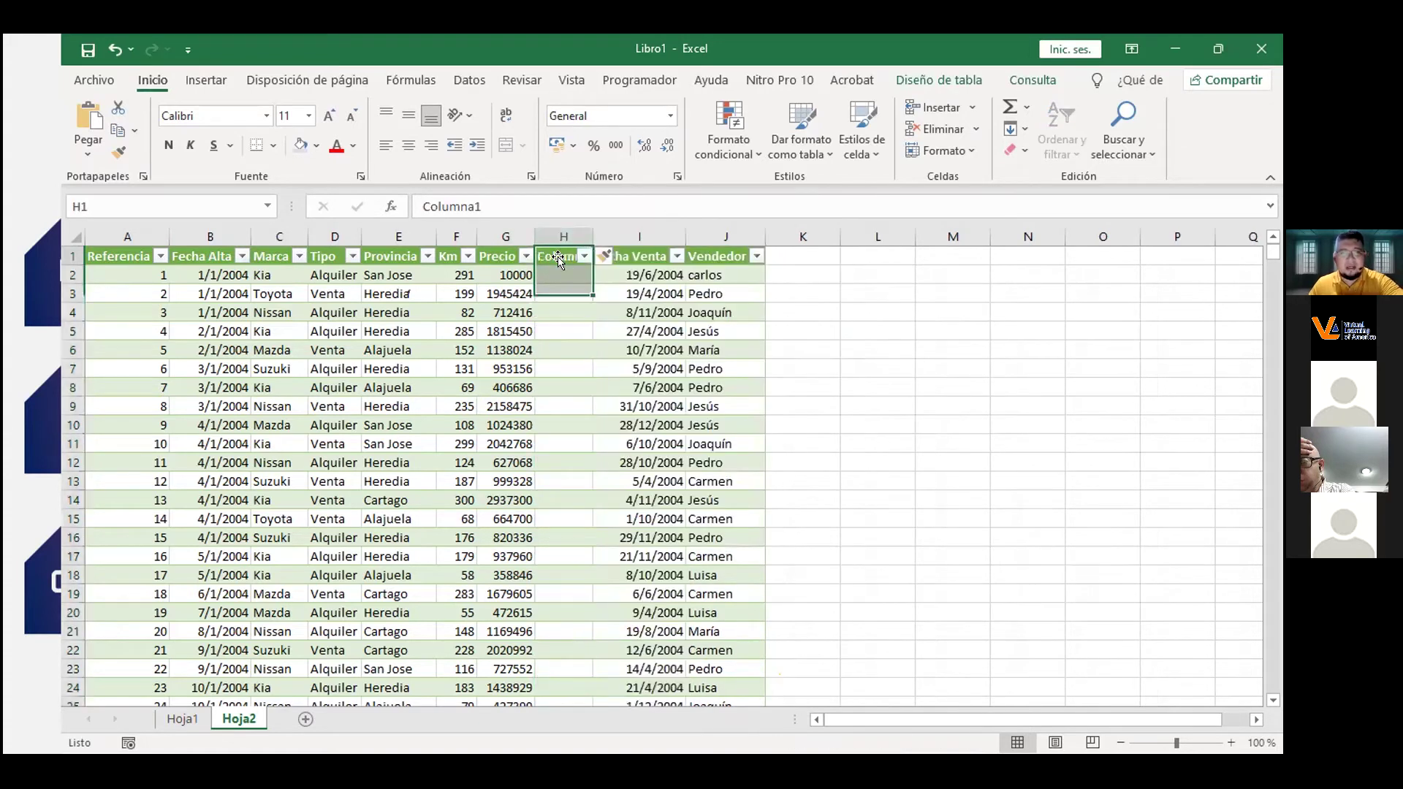
{"action": "left_click", "coordinate": [557, 257]}
{"action": "type", "text": "Iva"}
{"action": "key", "text": "Return"}
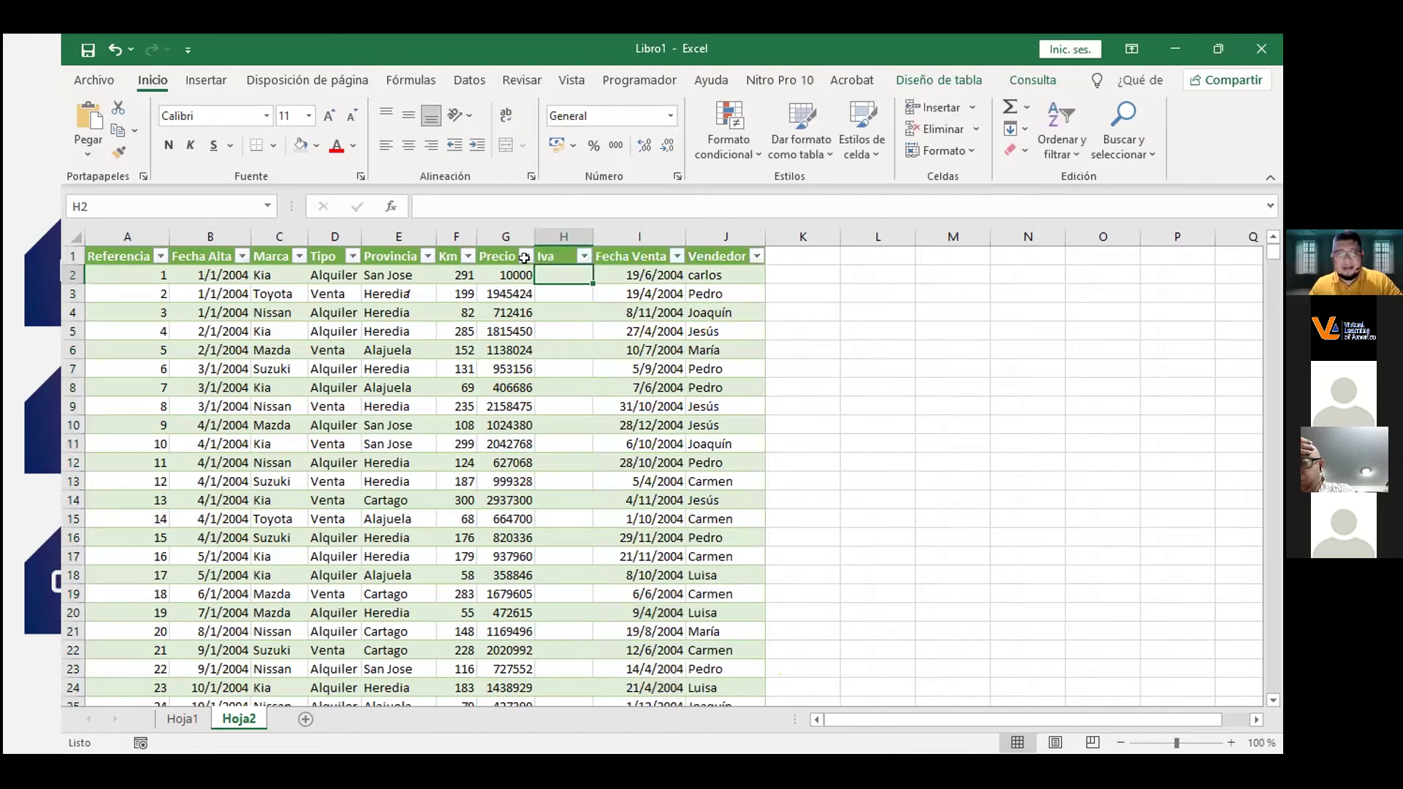
Enter the structured reference formula =bd[Precio] in cell H2 of the Iva column.
{"action": "type", "text": "=b"}
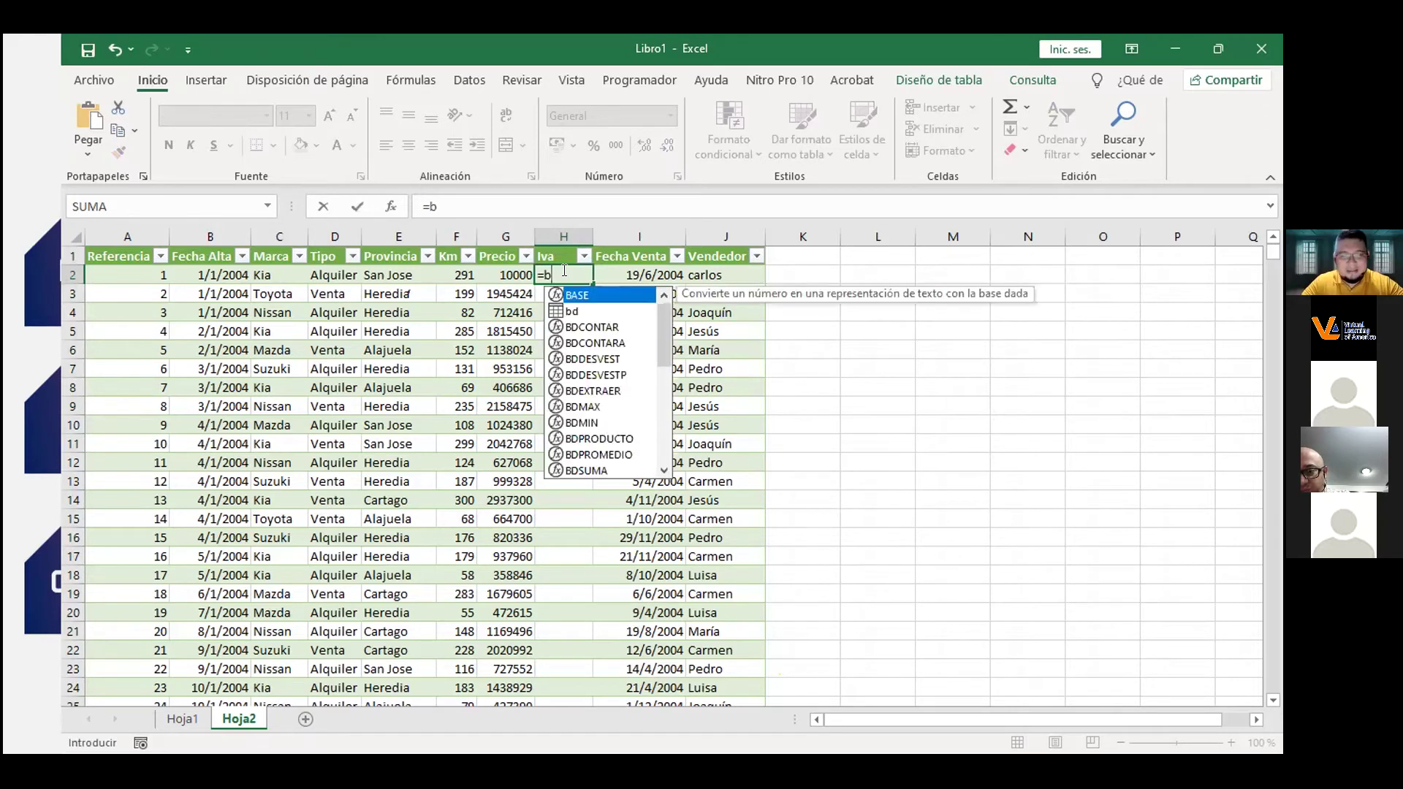
{"action": "type", "text": "d"}
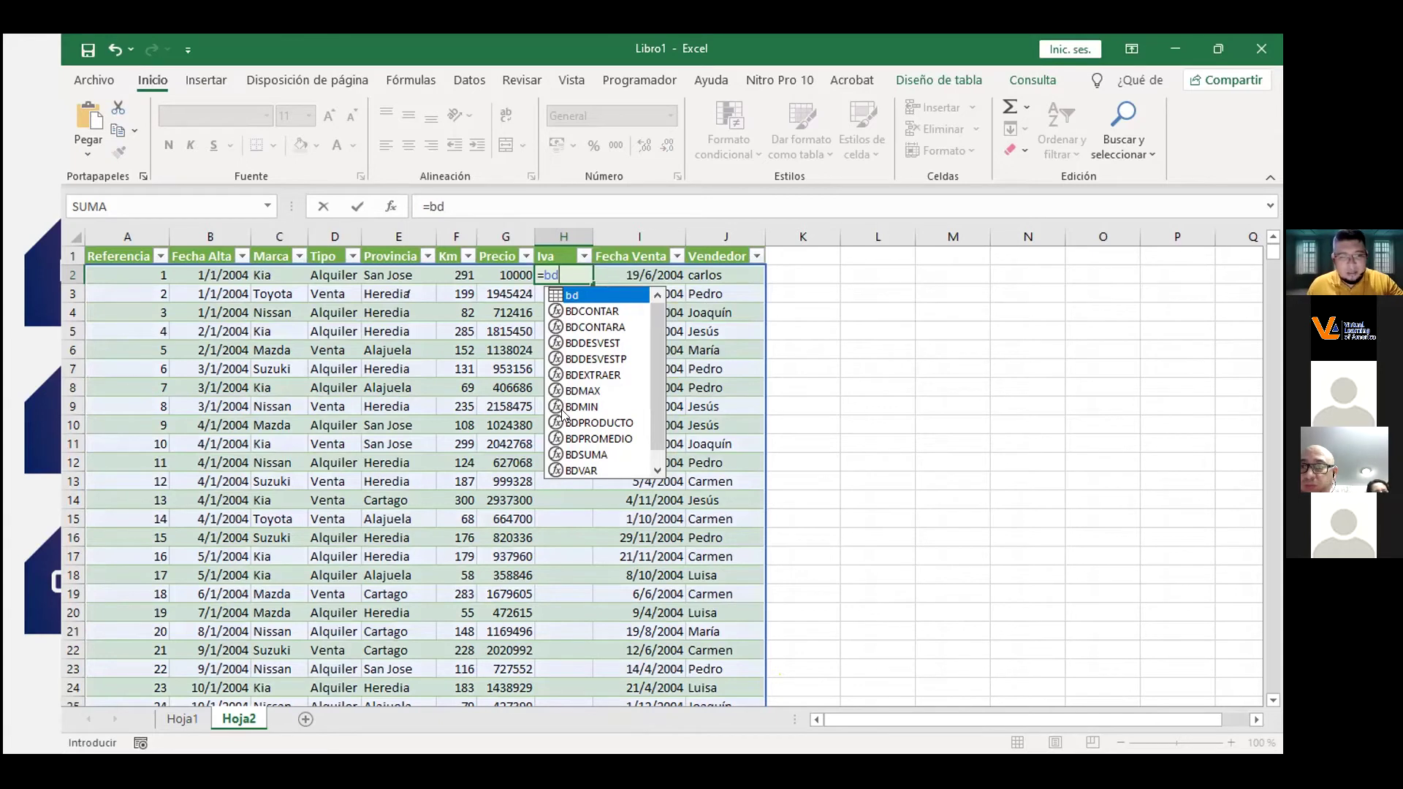
{"action": "double_click", "coordinate": [574, 298]}
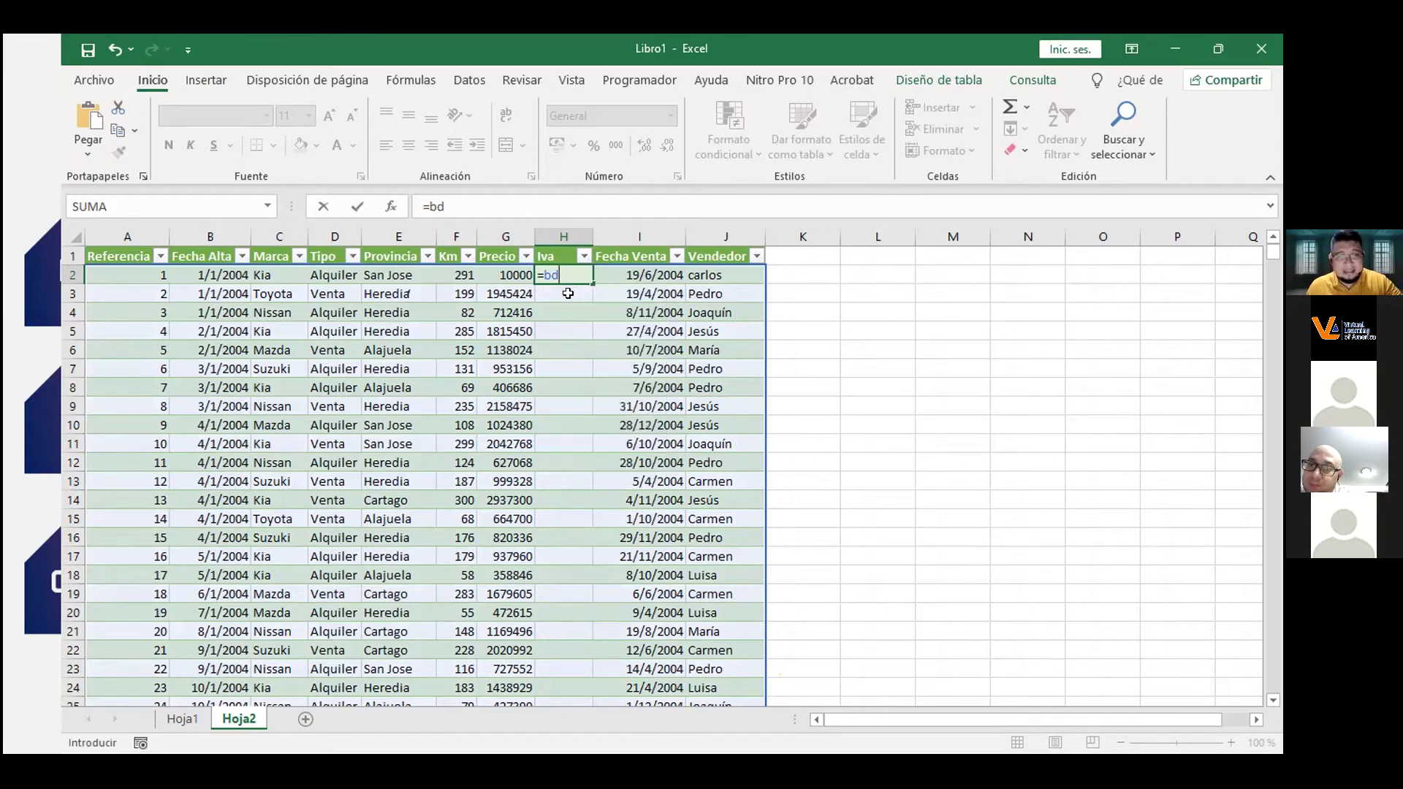
{"action": "left_click", "coordinate": [570, 273]}
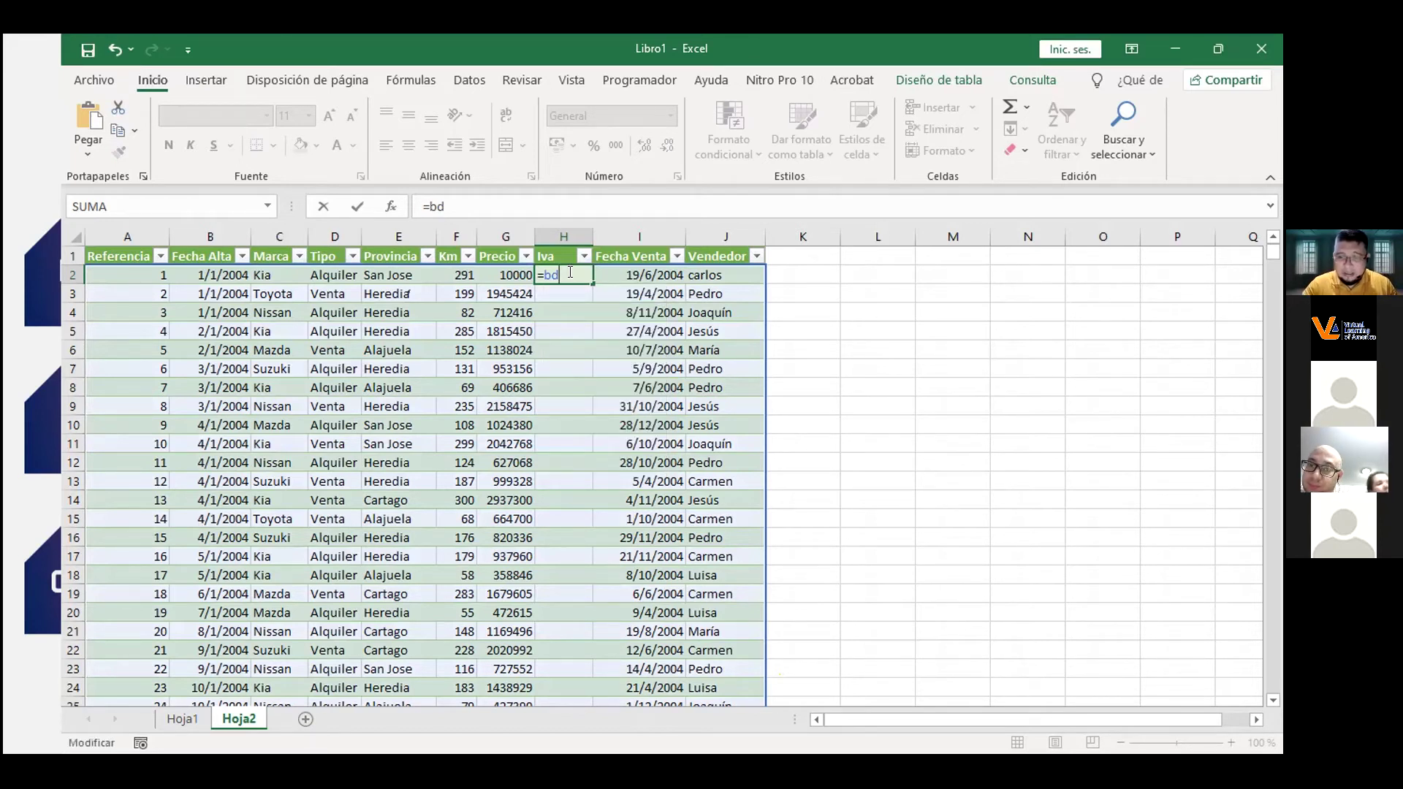
{"action": "type", "text": "["}
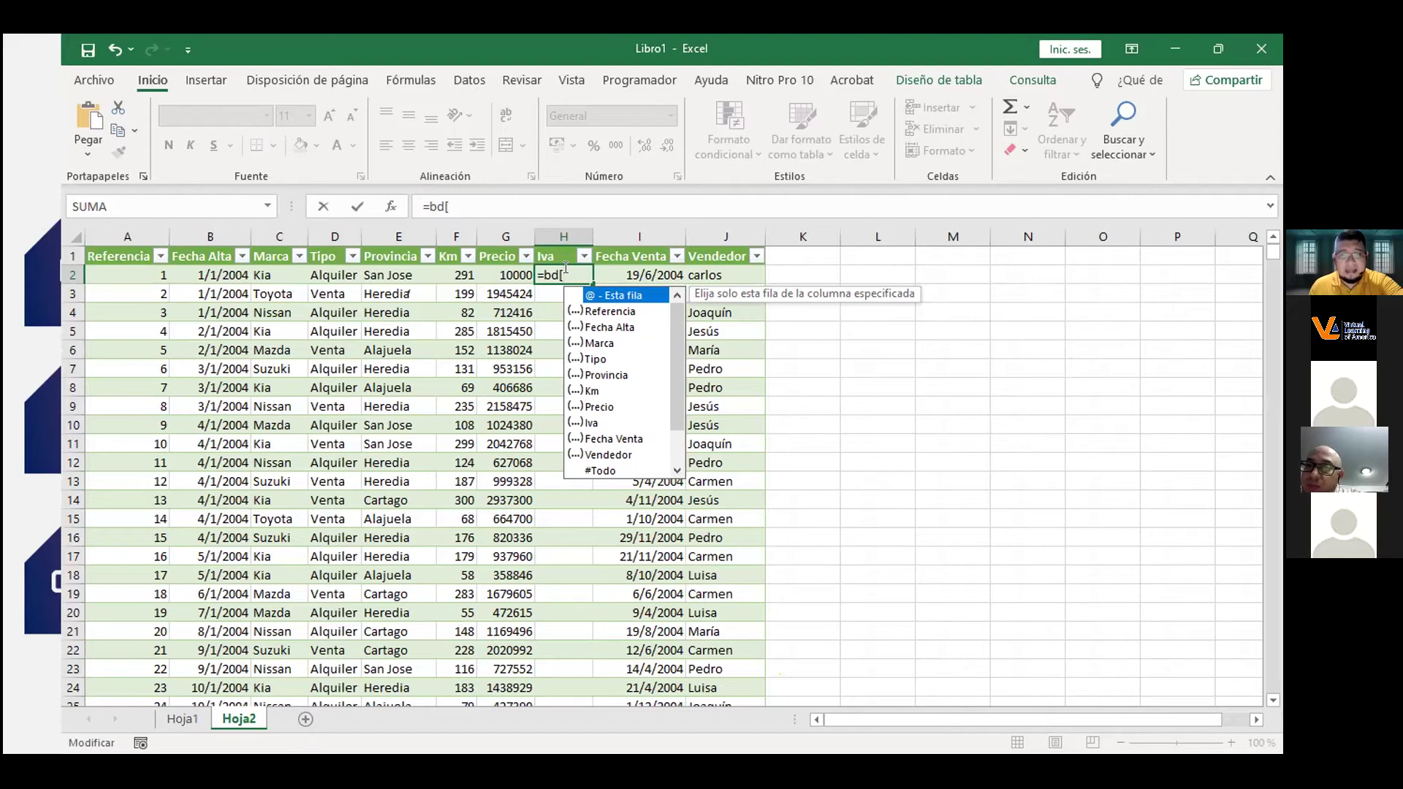
{"action": "type", "text": "p"}
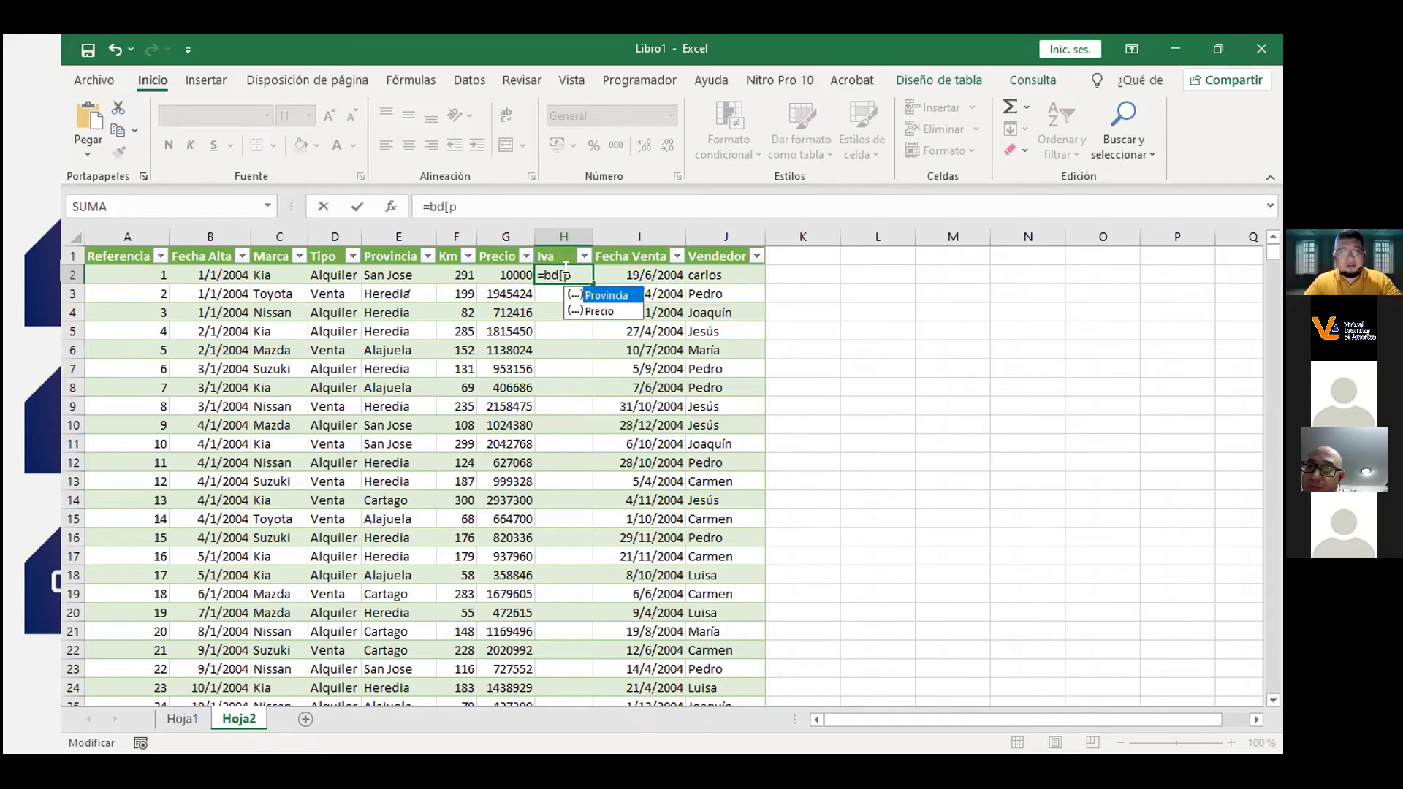
{"action": "double_click", "coordinate": [597, 310]}
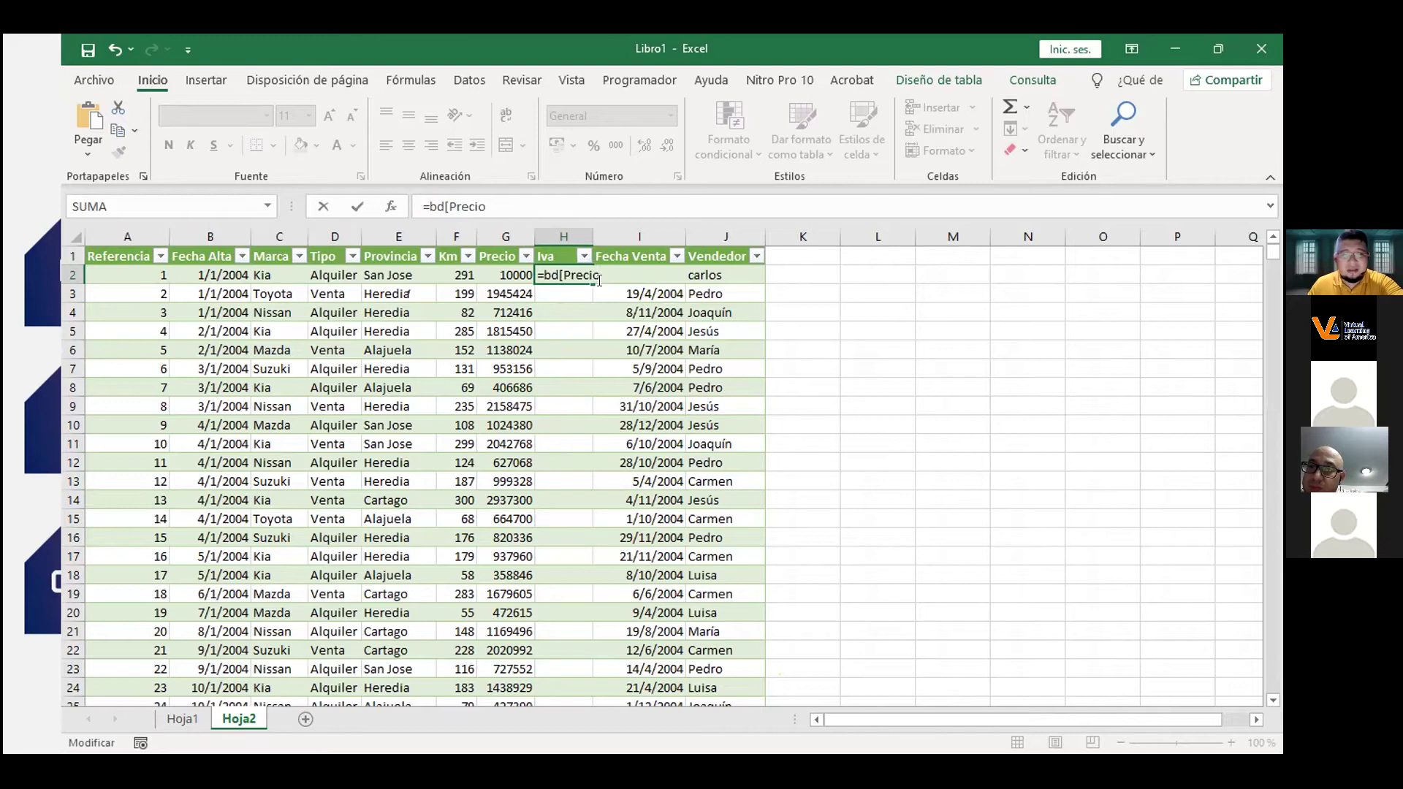
{"action": "type", "text": "]"}
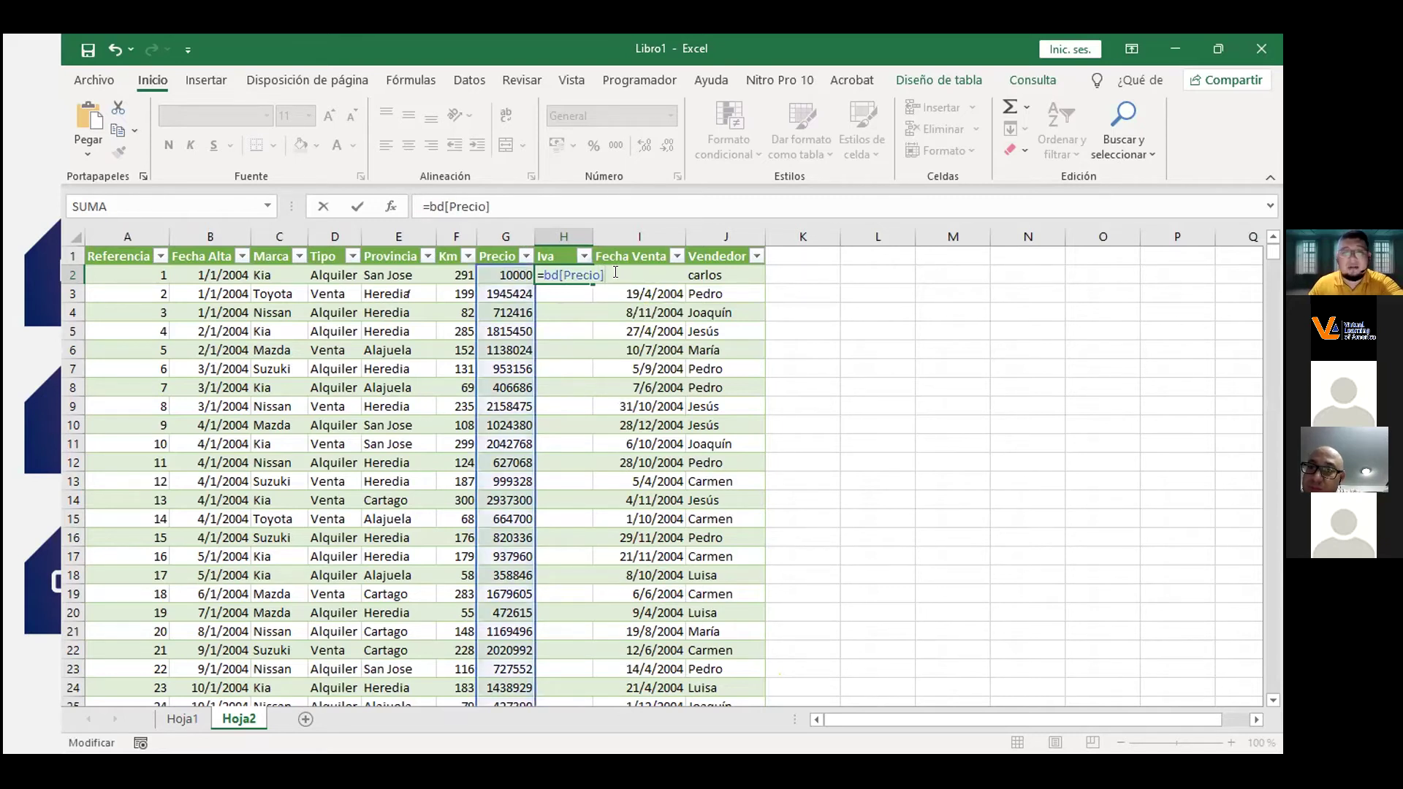
{"action": "key", "text": "Return"}
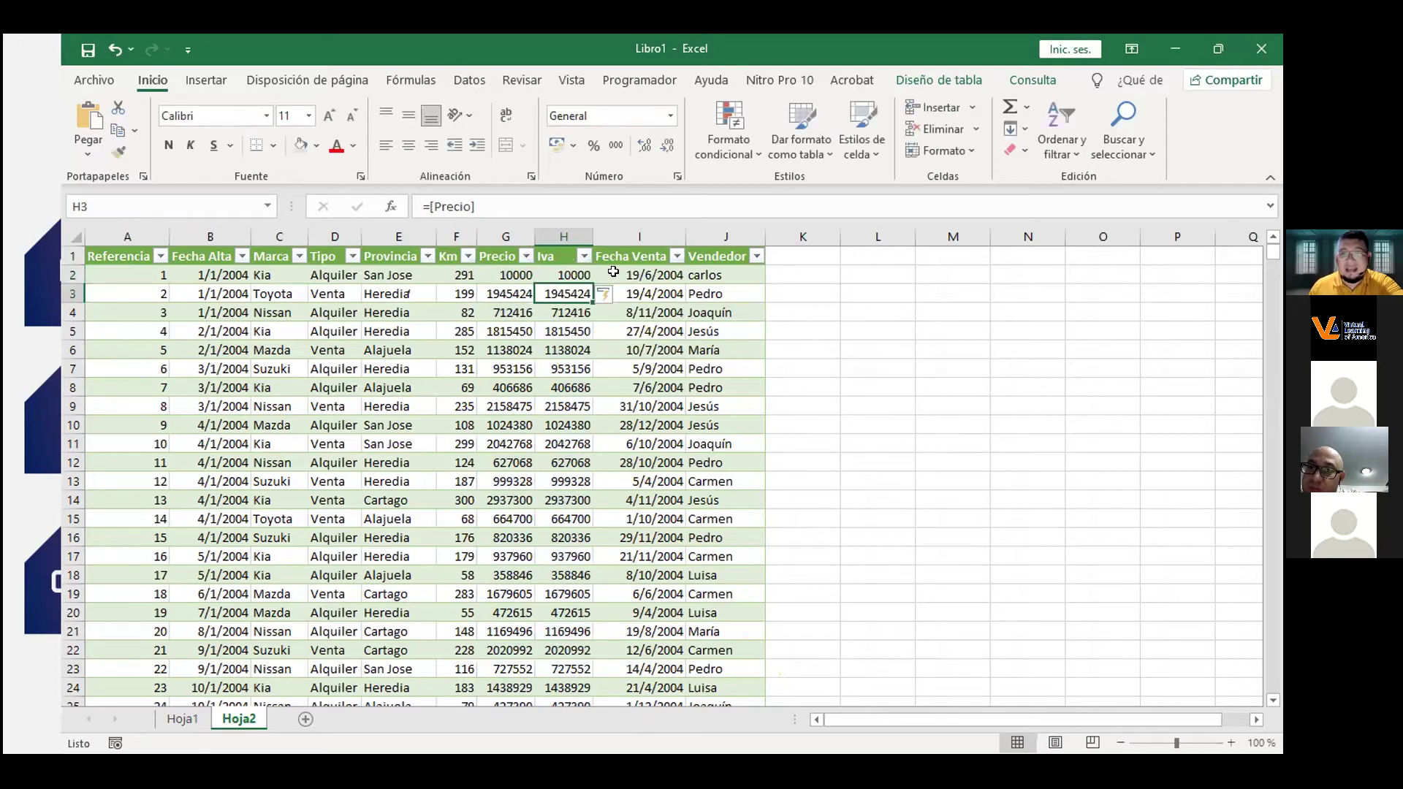
Check the first Iva cells and change the formula in H2 to =[Precio]*15%.
{"action": "left_click", "coordinate": [556, 233]}
{"action": "left_click", "coordinate": [562, 288]}
{"action": "left_click", "coordinate": [551, 273]}
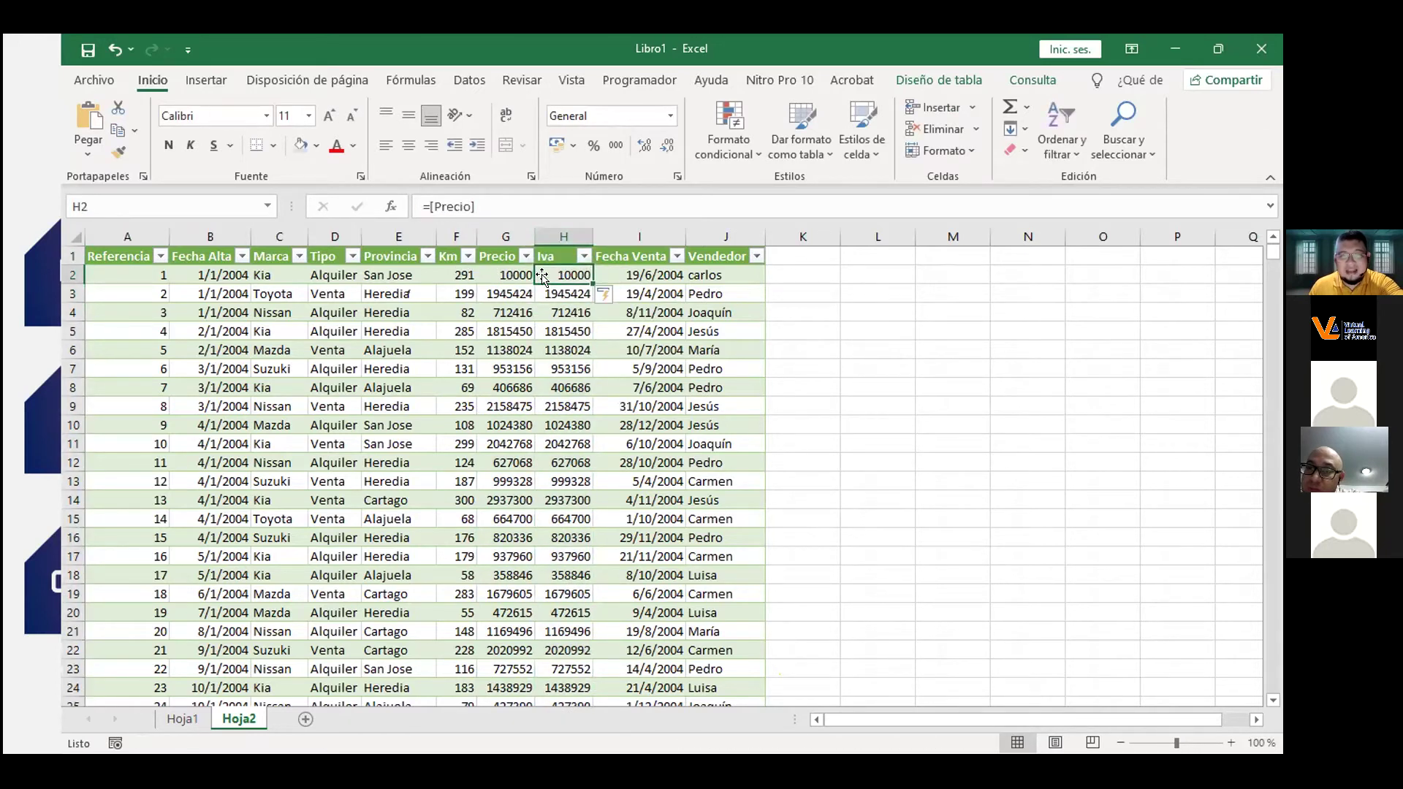
{"action": "left_click", "coordinate": [563, 293]}
{"action": "double_click", "coordinate": [567, 272]}
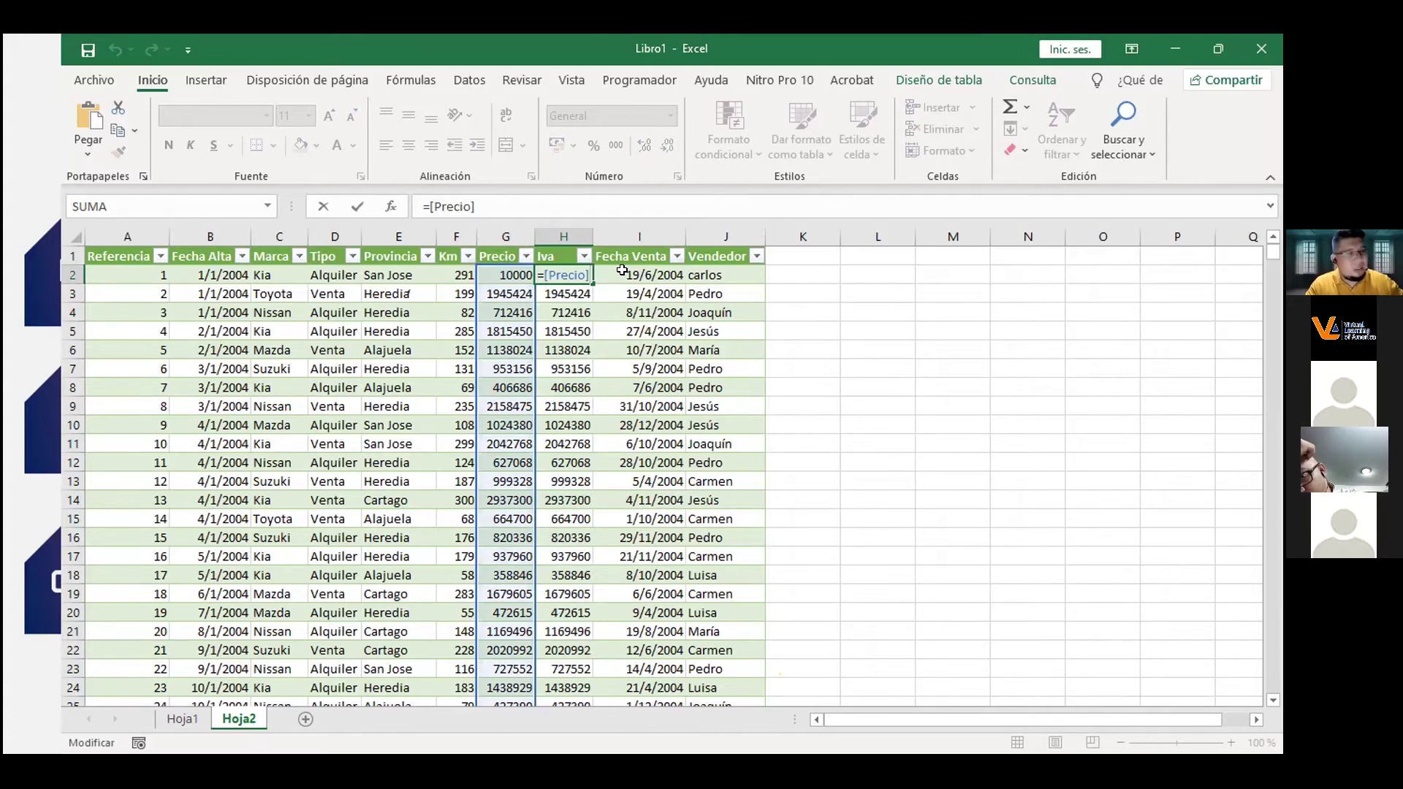
{"action": "type", "text": "*15"}
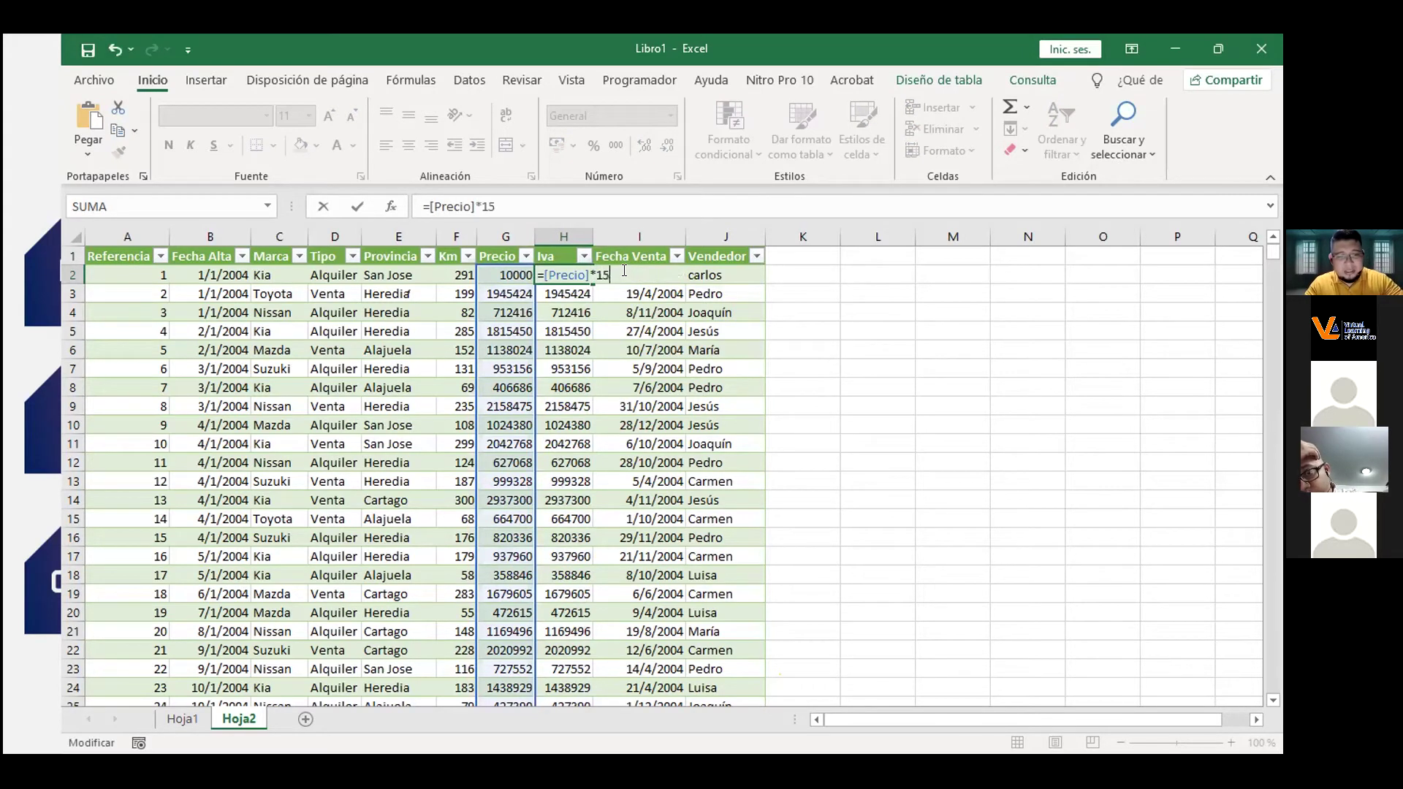
{"action": "type", "text": "%"}
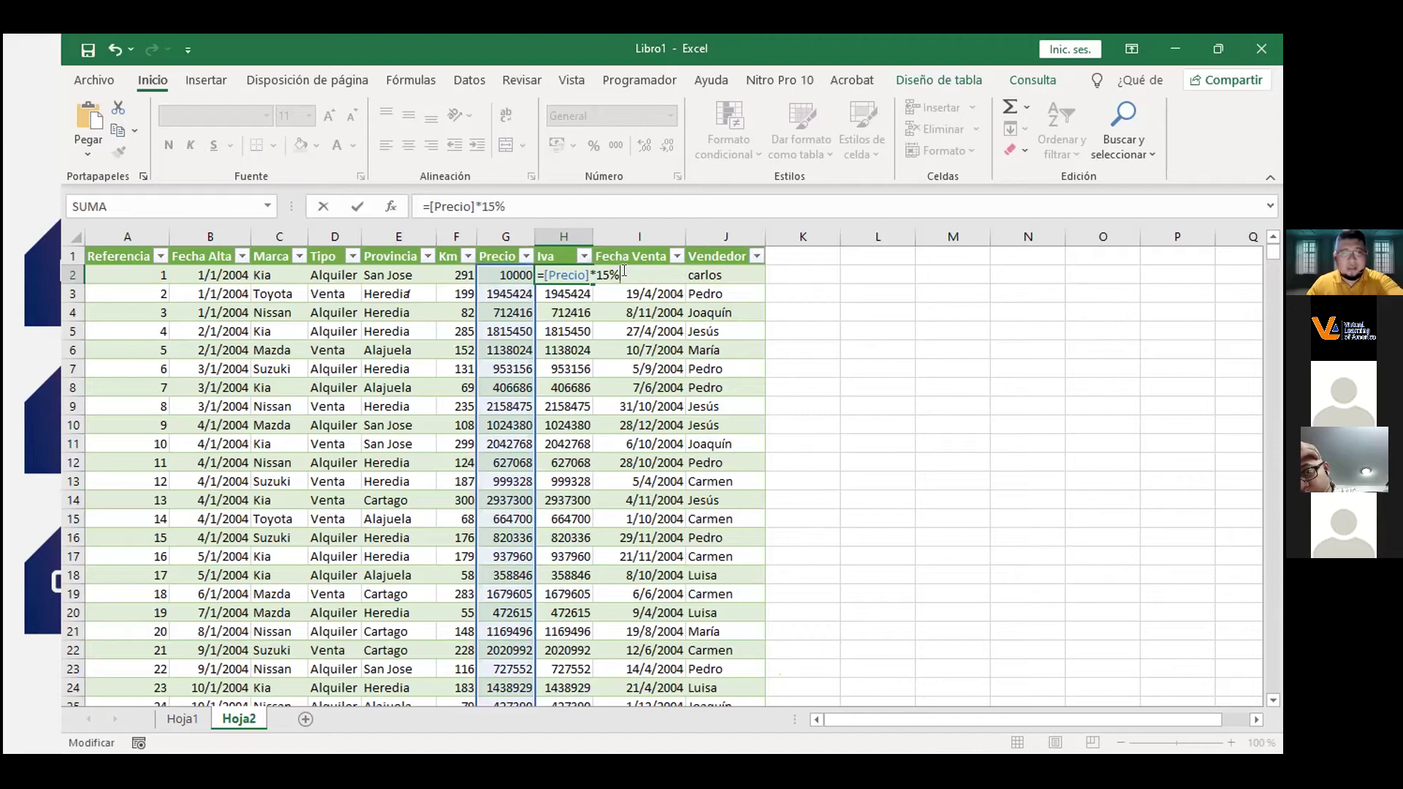
{"action": "key", "text": "Return"}
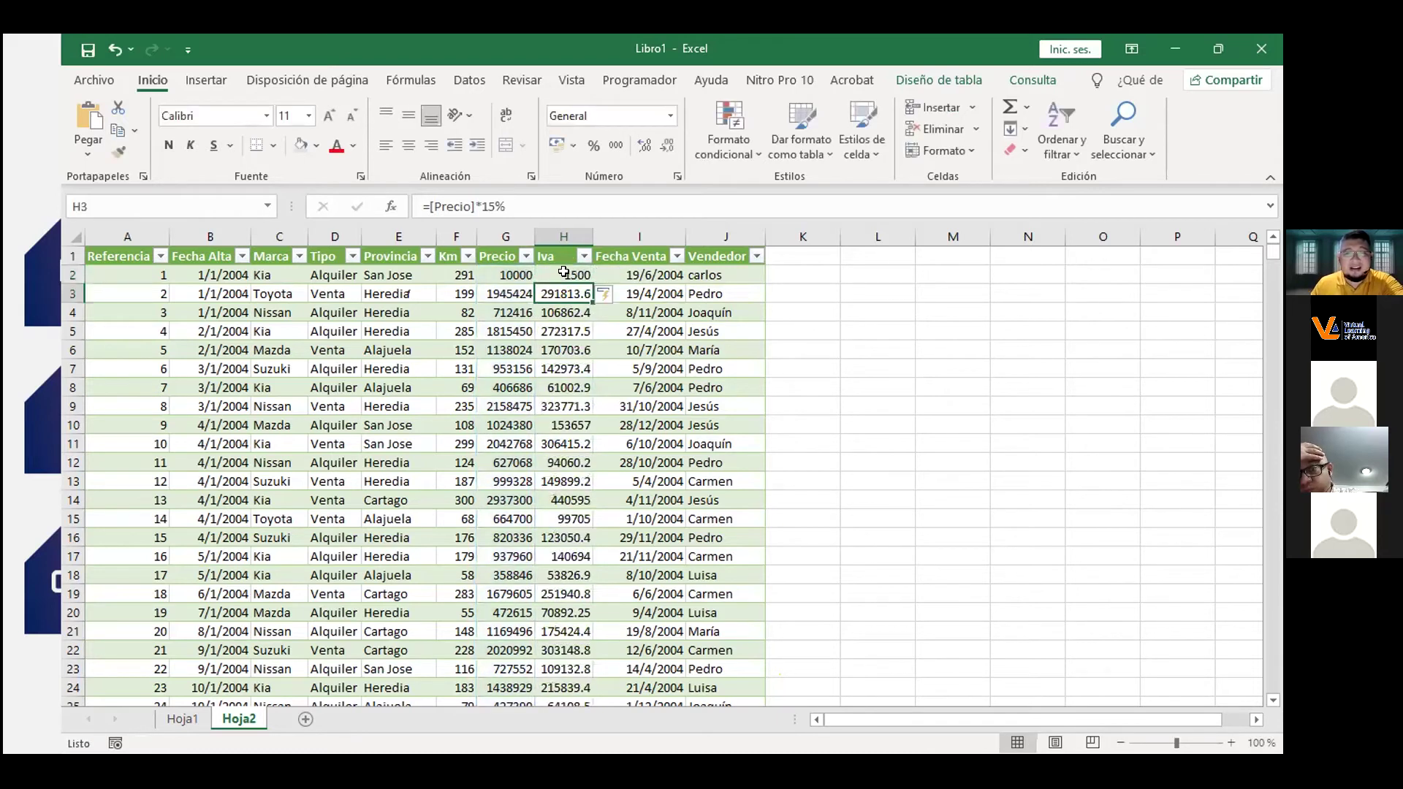
Examine the Iva calculated column by selecting it and comparing the formulas in cells between H2 and H8.
{"action": "left_click", "coordinate": [560, 230]}
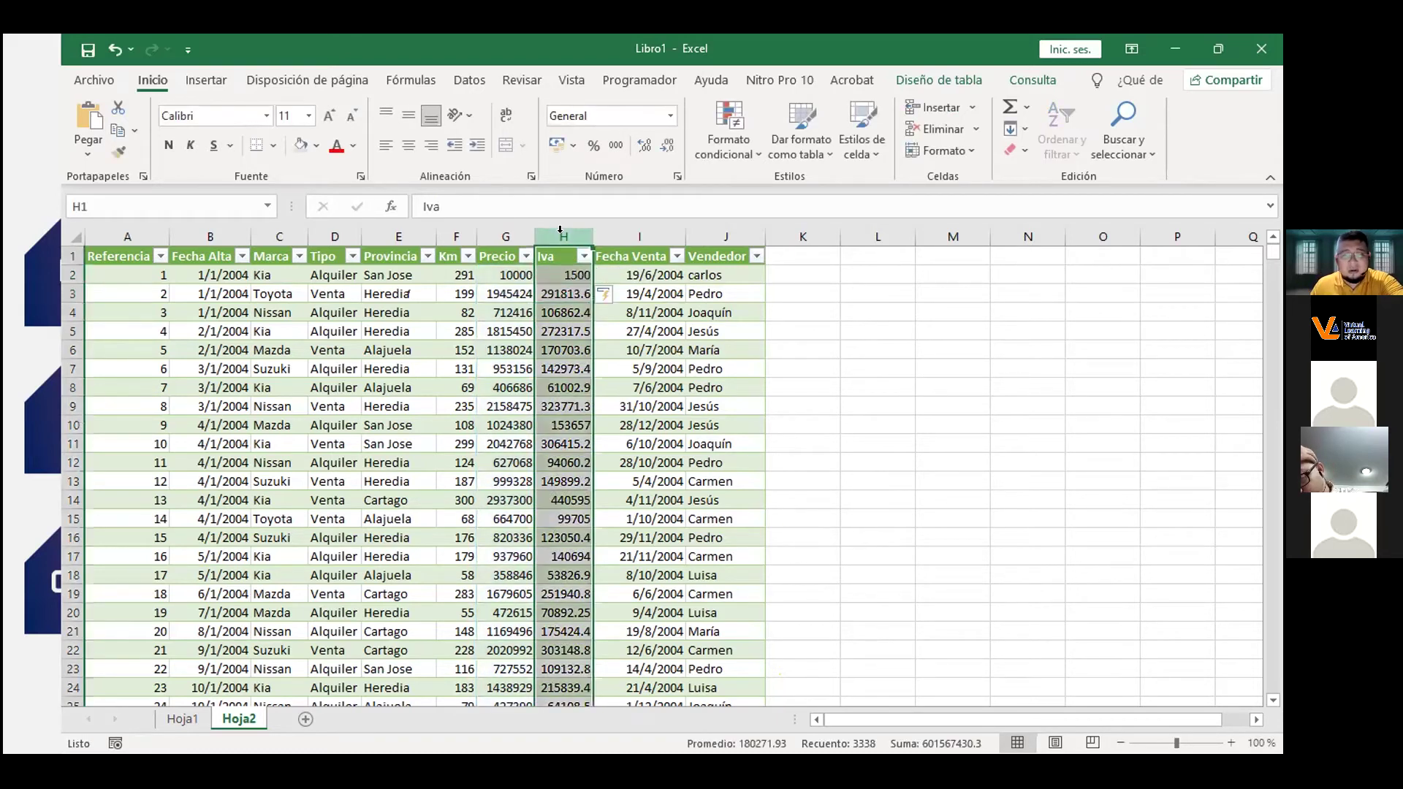
{"action": "left_click", "coordinate": [558, 271]}
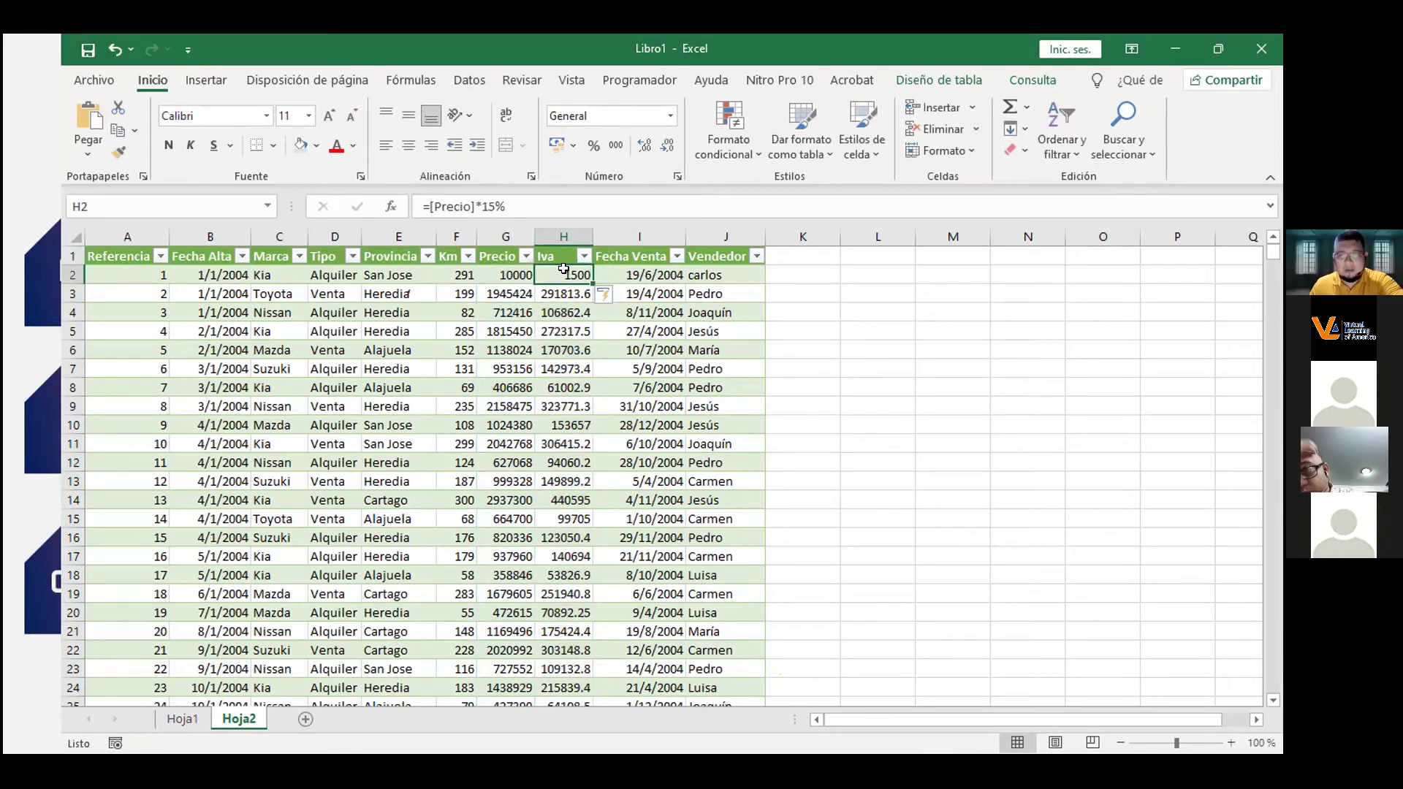
{"action": "left_click", "coordinate": [563, 388]}
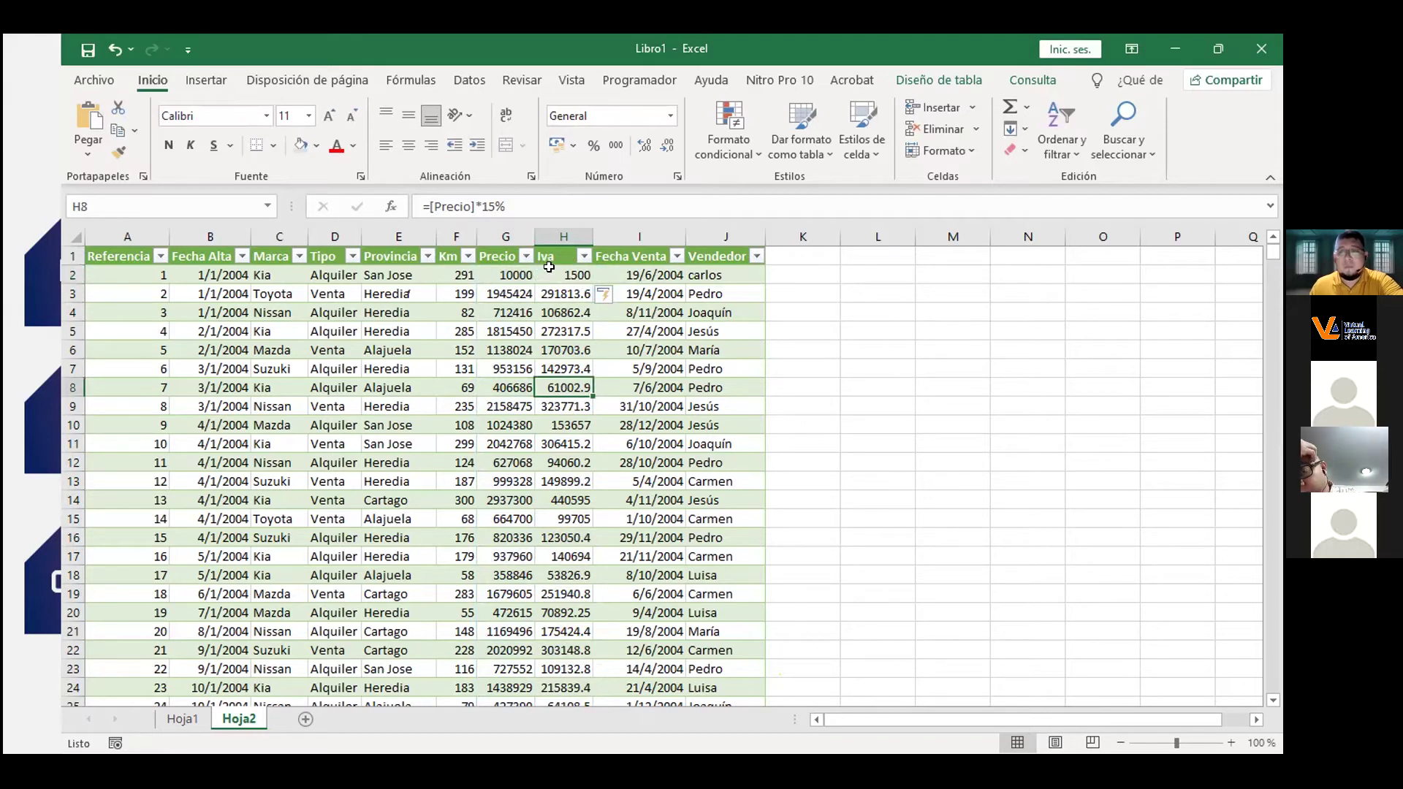
{"action": "key", "text": "Up"}
{"action": "key", "text": "Up"}
{"action": "key", "text": "Up"}
{"action": "key", "text": "Up"}
{"action": "key", "text": "Up"}
{"action": "key", "text": "Up"}
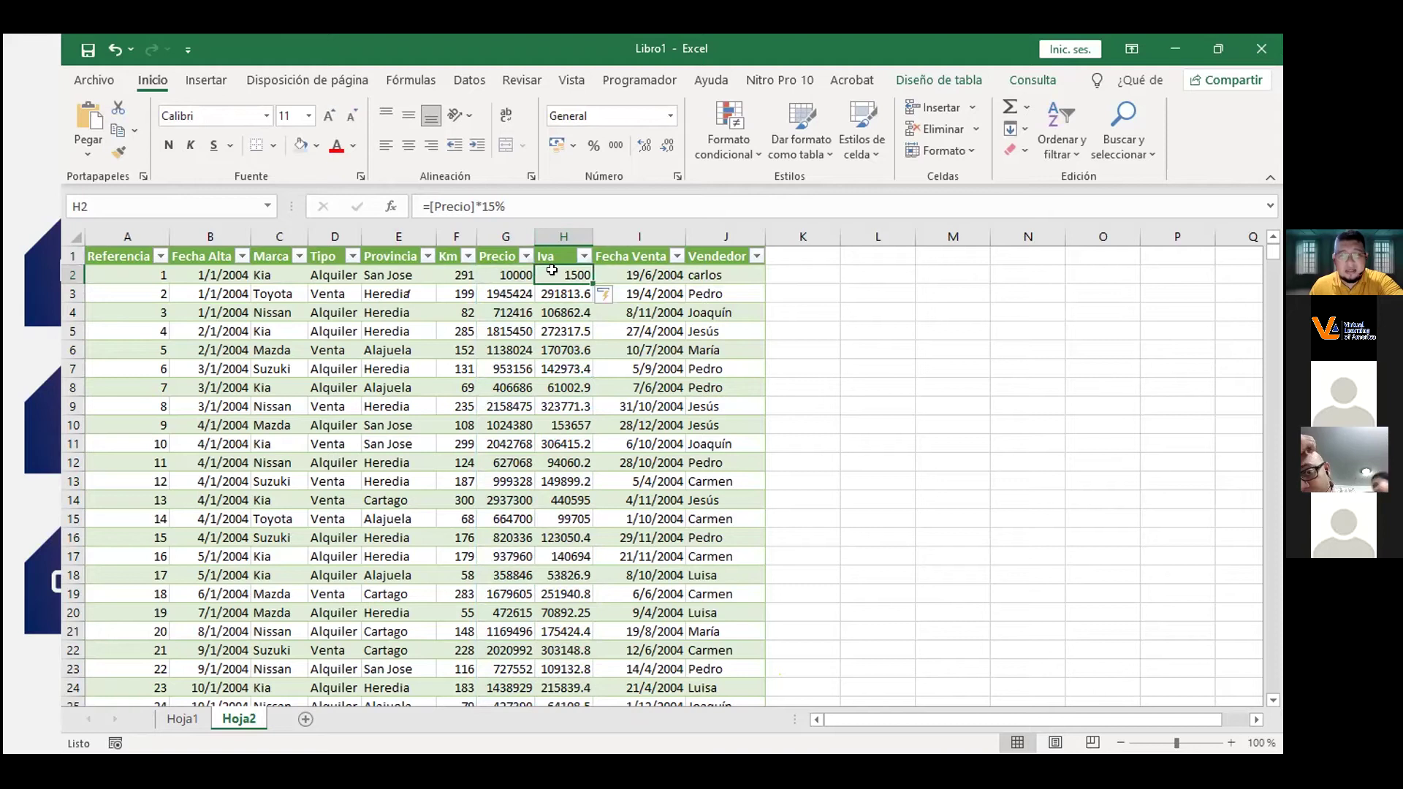
{"action": "left_click", "coordinate": [557, 229]}
{"action": "left_click", "coordinate": [553, 293]}
{"action": "left_click", "coordinate": [552, 311]}
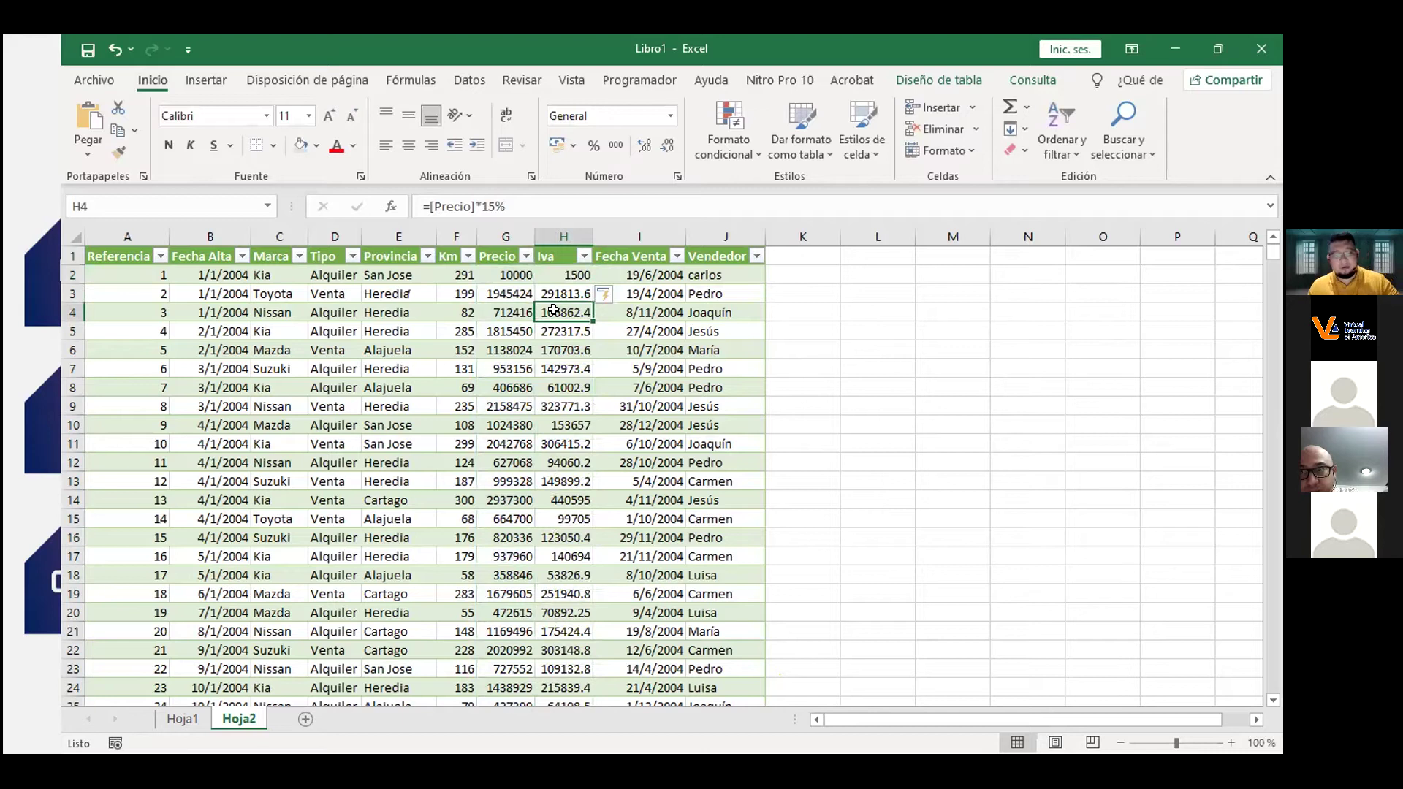
Switch to the slide show, advance to the "Fila total" and "Controlador de tamaño" slide and return to Libro1 in Excel.
{"action": "key", "text": "alt+Tab"}
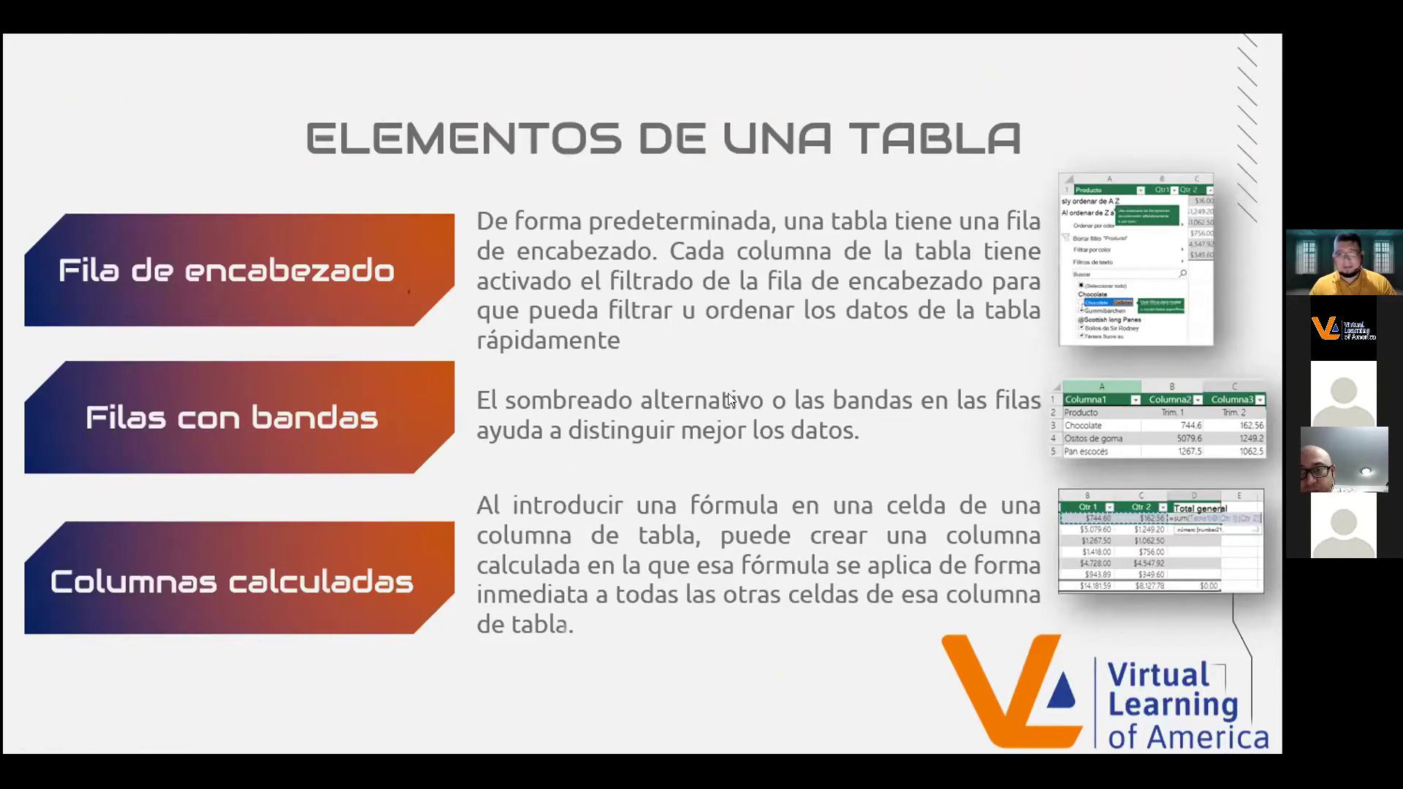
{"action": "left_click", "coordinate": [621, 341]}
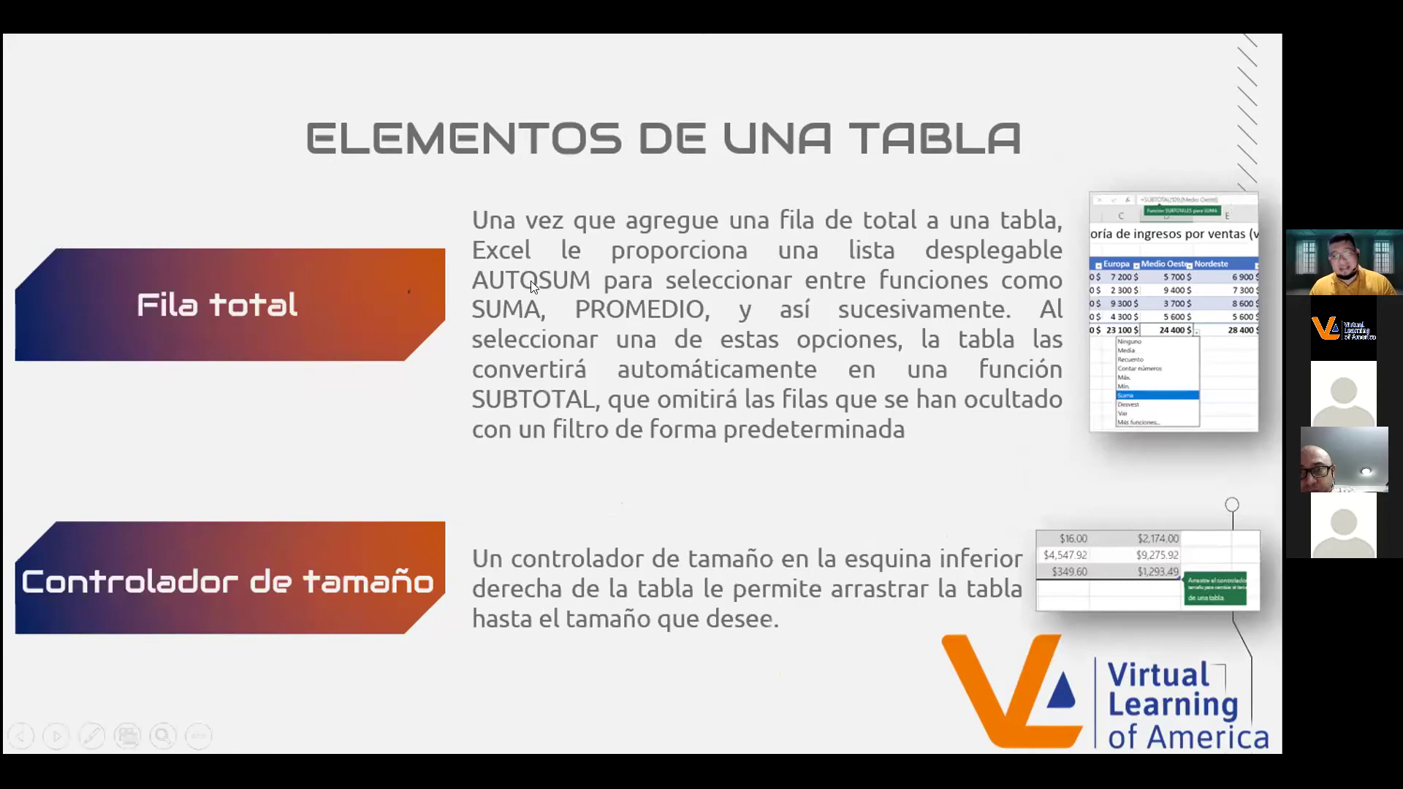
{"action": "key", "text": "alt+Tab"}
Go to the last record of the bd table in the Referencia column.
{"action": "scroll", "coordinate": [496, 376], "scroll_direction": "down", "scroll_amount": 1}
{"action": "scroll", "coordinate": [496, 375], "scroll_direction": "down", "scroll_amount": 12}
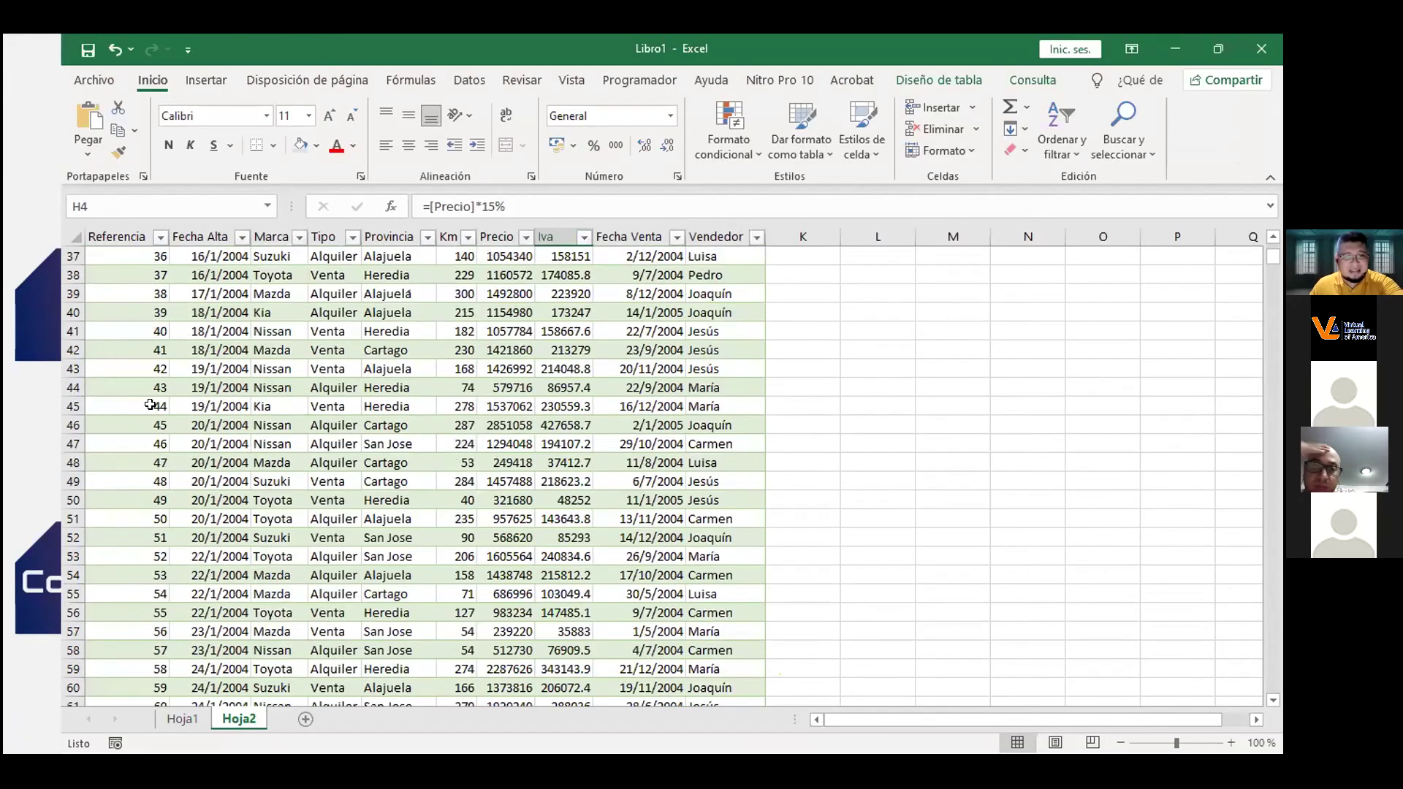
{"action": "left_click", "coordinate": [151, 406]}
{"action": "key", "text": "ctrl+Down"}
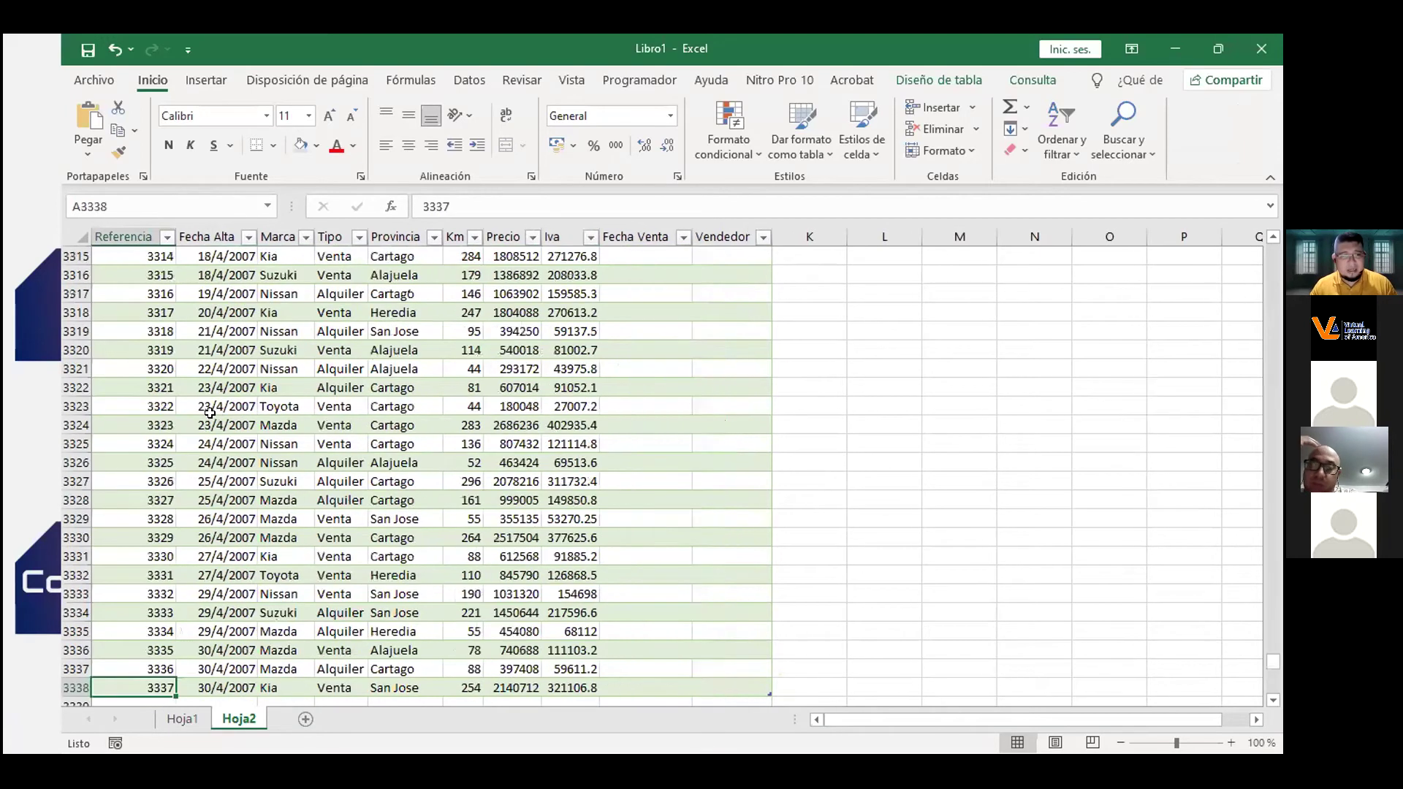
Add a total row below the last record of the bd table on Hoja2.
{"action": "key", "text": "Down"}
{"action": "key", "text": "Right"}
{"action": "key", "text": "Right"}
{"action": "key", "text": "Right"}
{"action": "key", "text": "Right"}
{"action": "key", "text": "Right"}
{"action": "key", "text": "Right"}
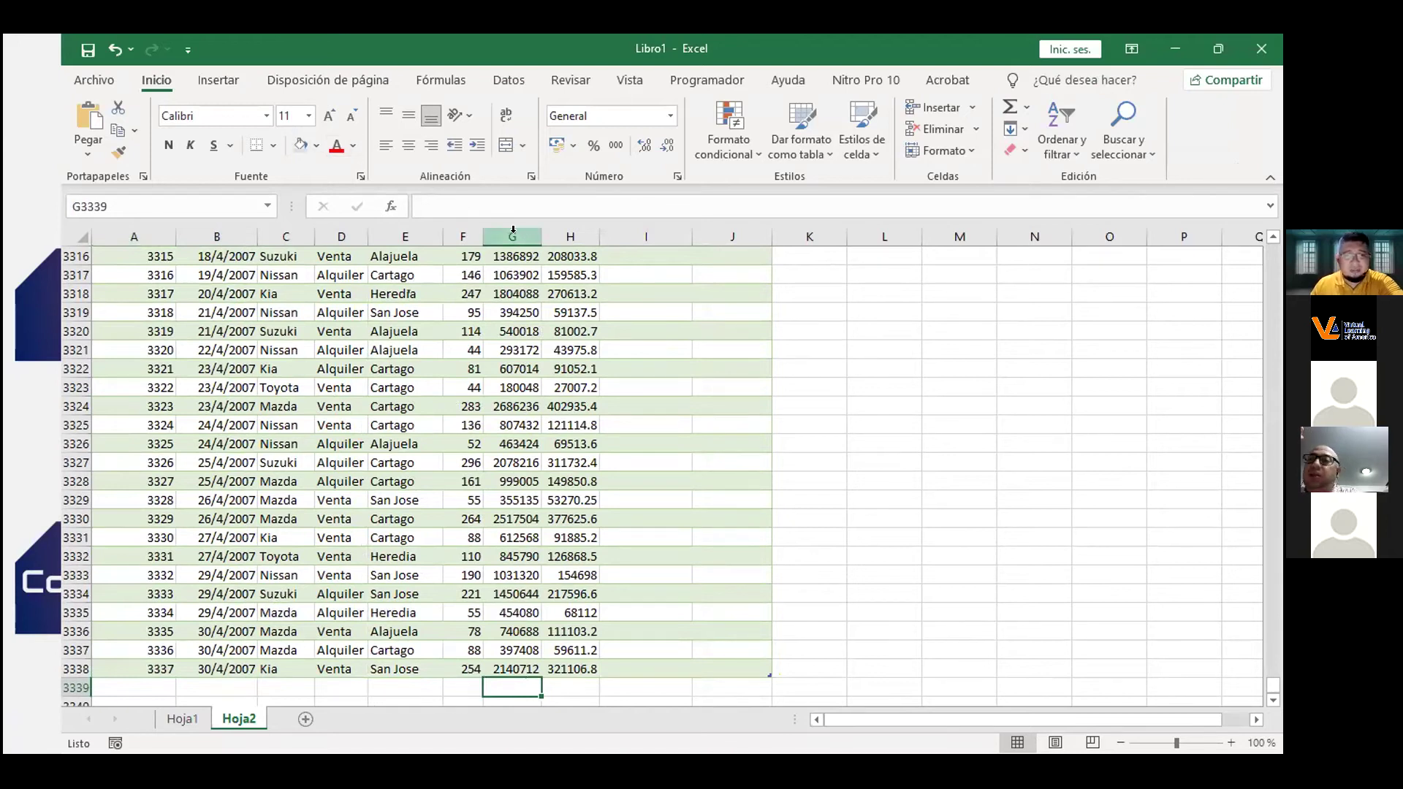
{"action": "left_click", "coordinate": [435, 330]}
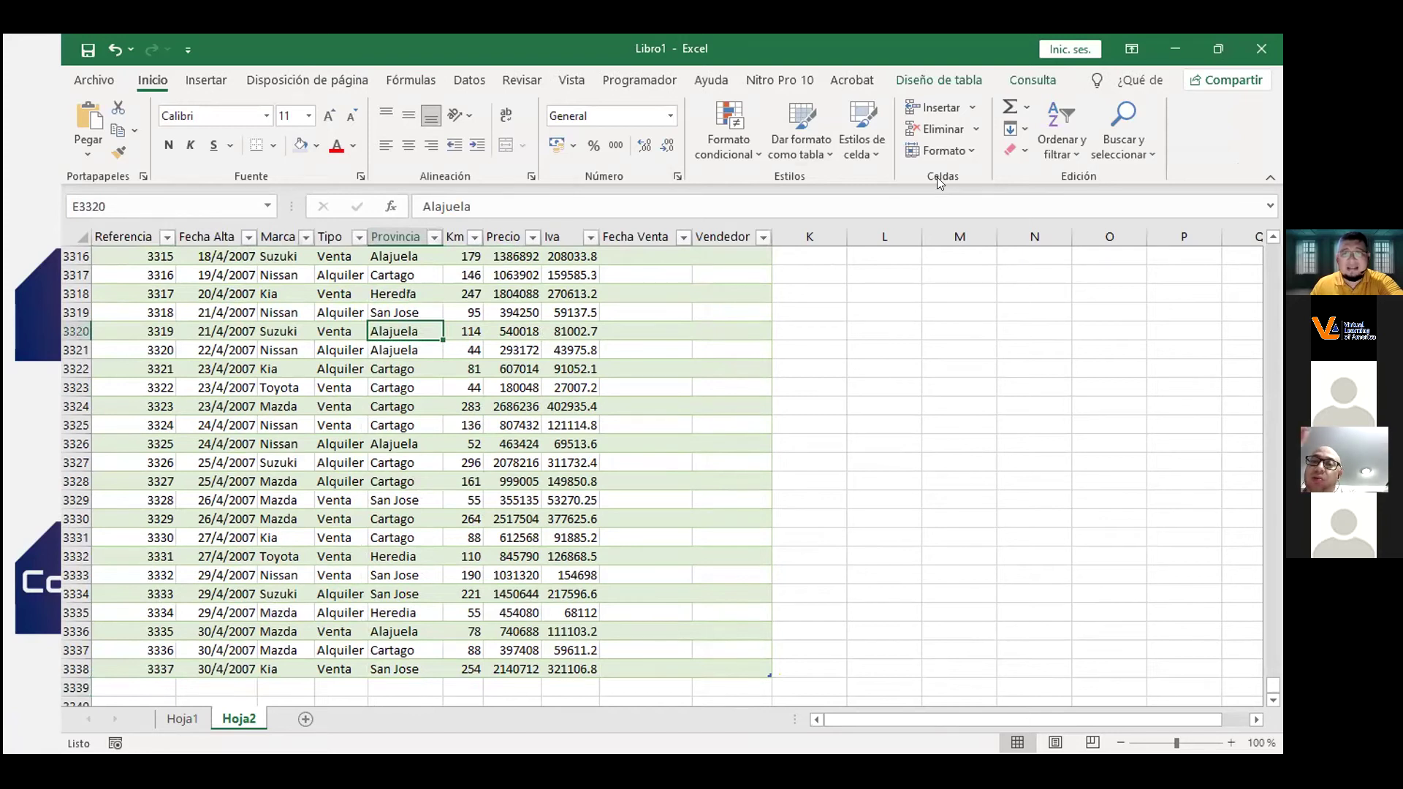
{"action": "left_click", "coordinate": [935, 77]}
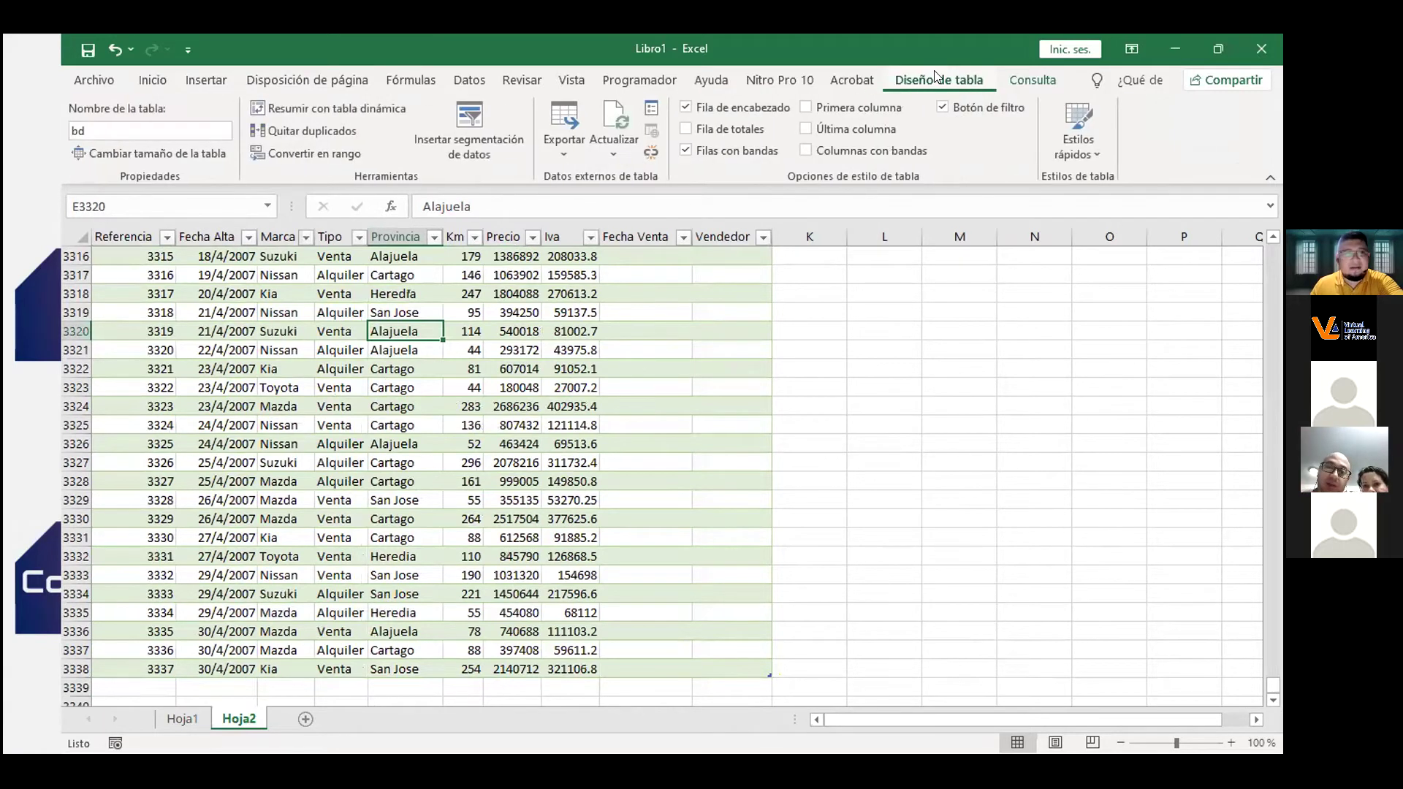
{"action": "left_click", "coordinate": [723, 128]}
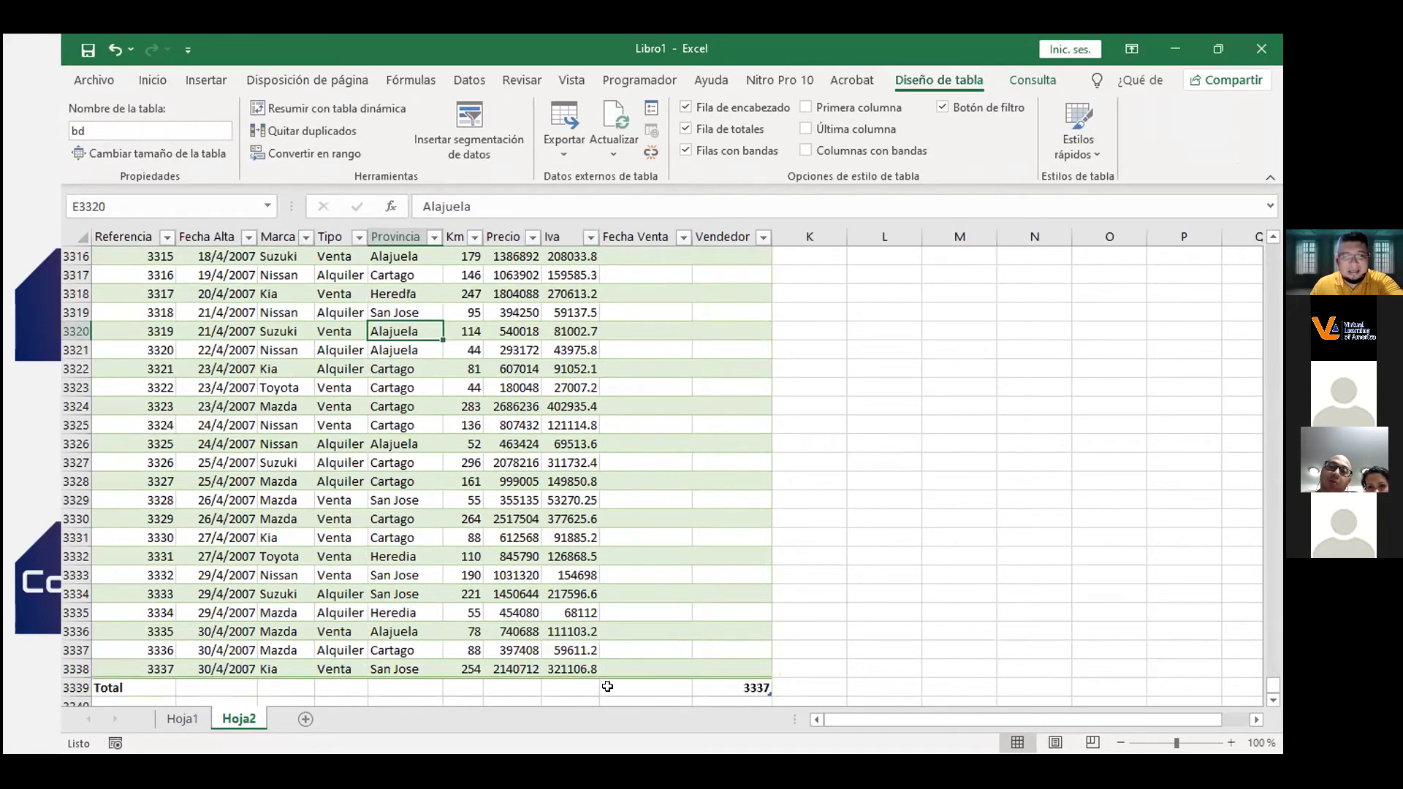
Set the Iva column's total to Suma and autofit the column's width.
{"action": "left_click", "coordinate": [566, 685]}
{"action": "left_click", "coordinate": [607, 686]}
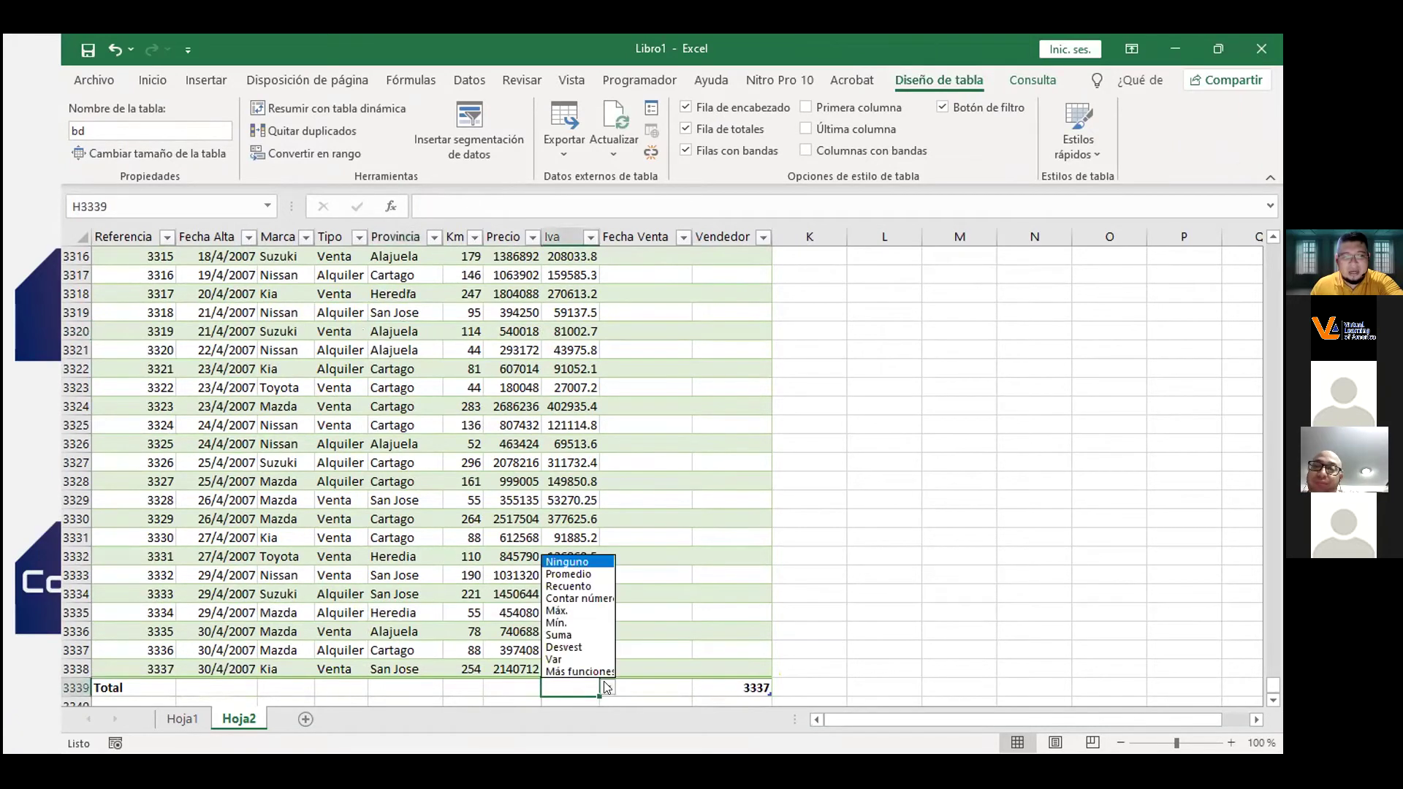
{"action": "left_click", "coordinate": [567, 635]}
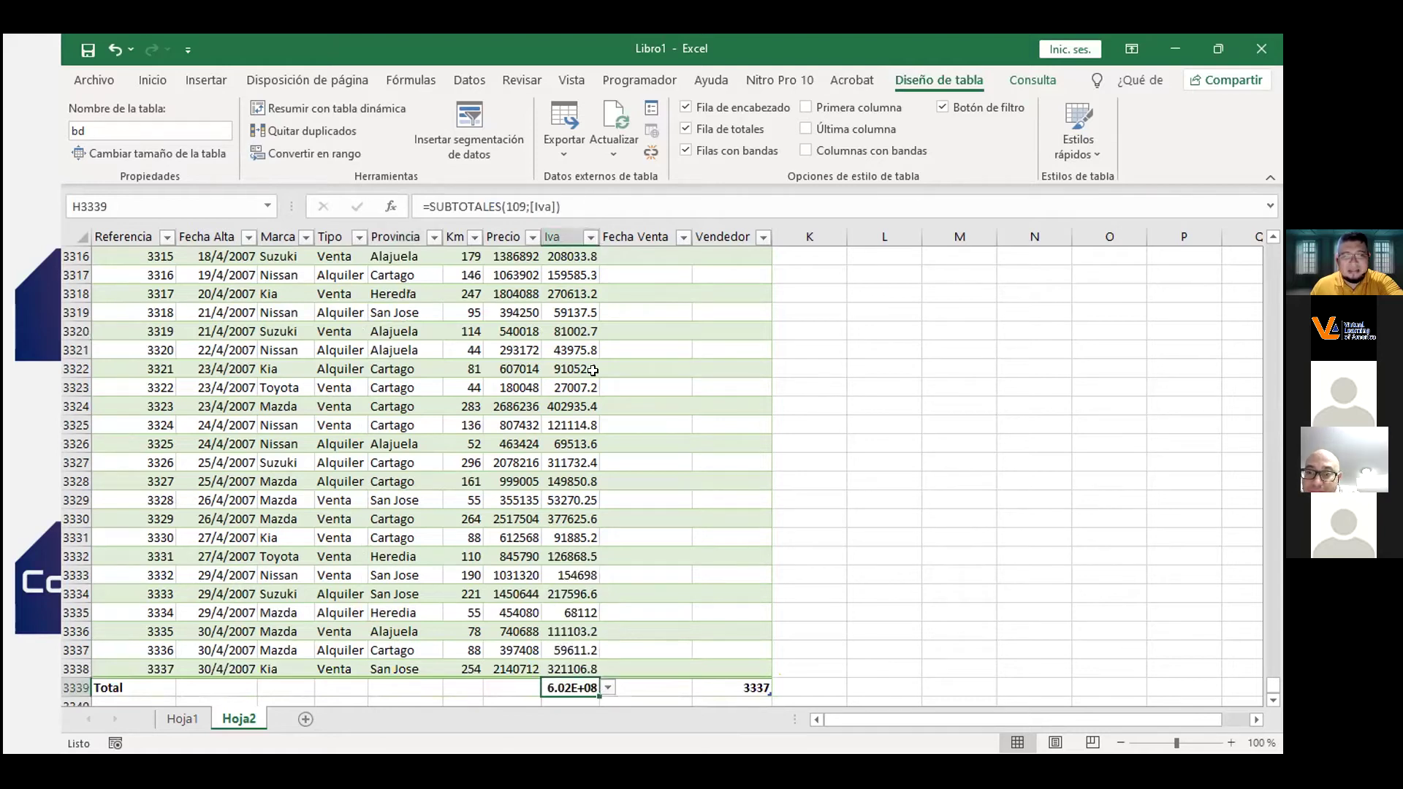
{"action": "left_click", "coordinate": [615, 295]}
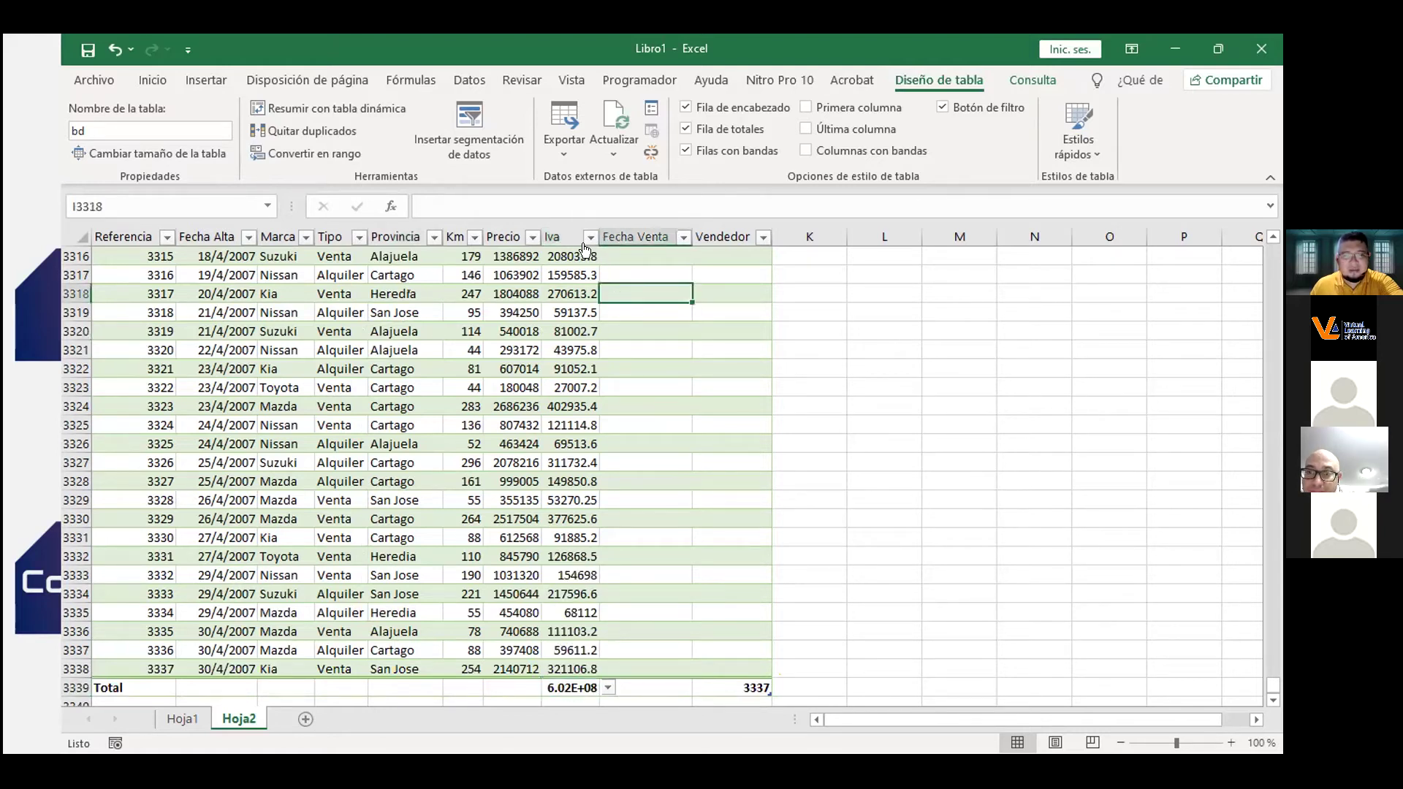
{"action": "double_click", "coordinate": [597, 225]}
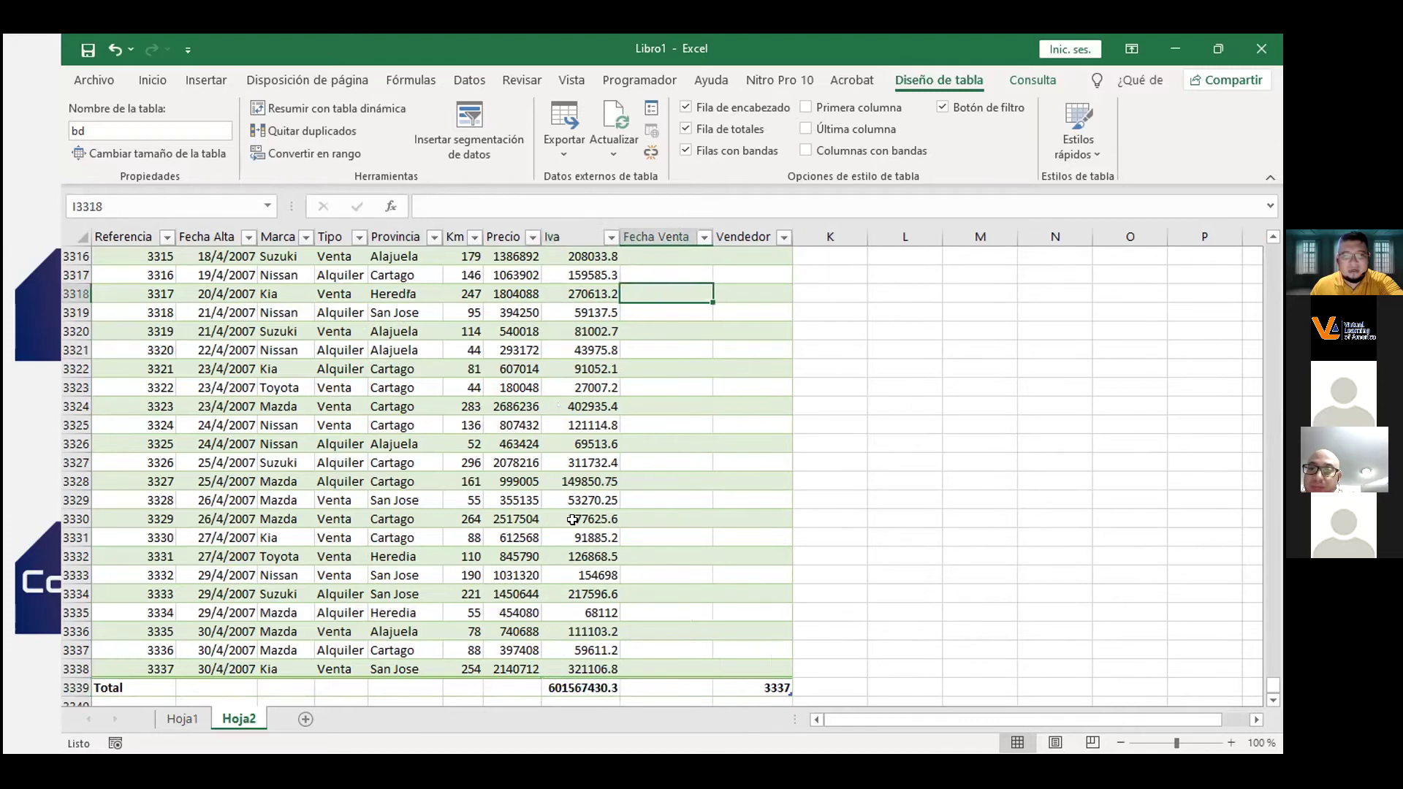
{"action": "left_click", "coordinate": [578, 687]}
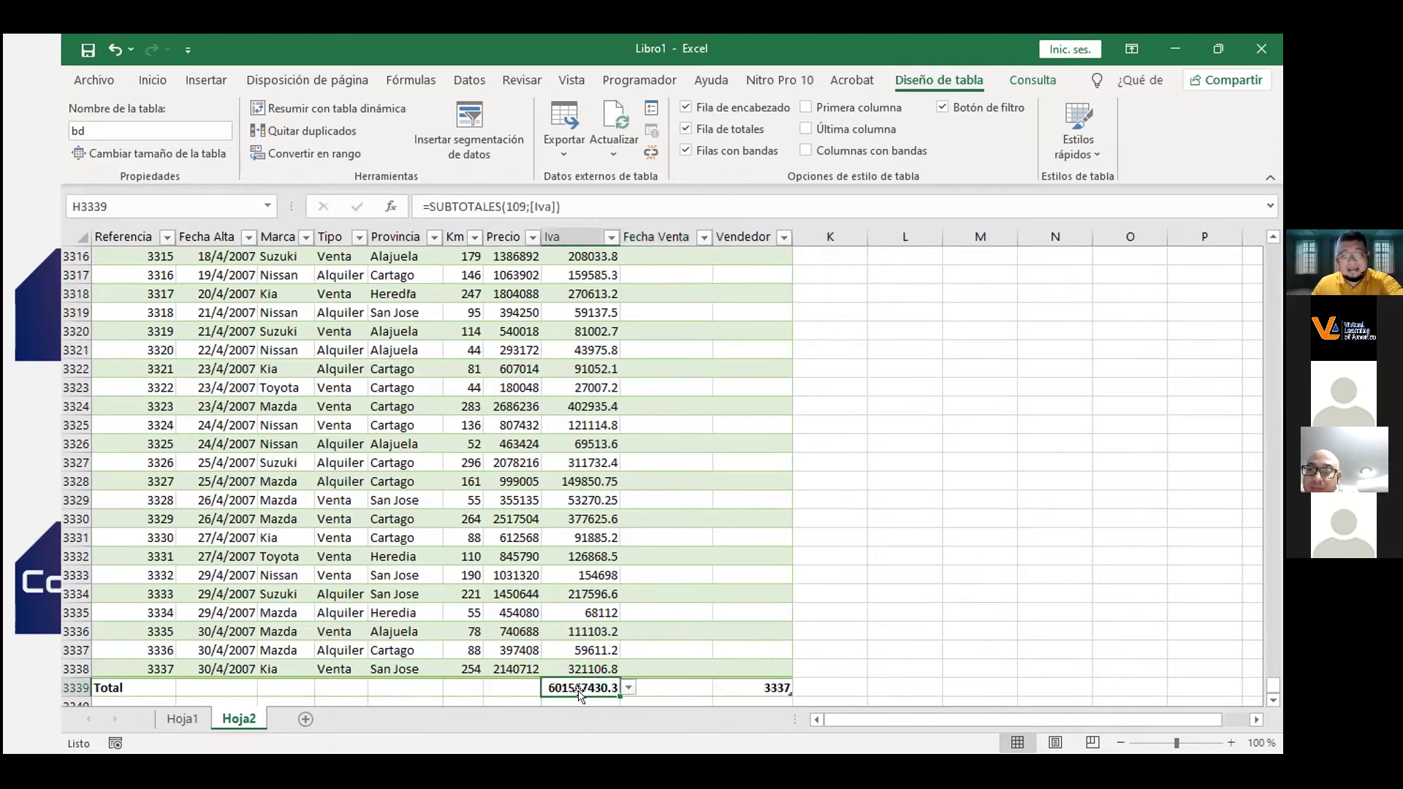
Set the Precio column's total to Suma and widen the column to fit it.
{"action": "left_click", "coordinate": [522, 684]}
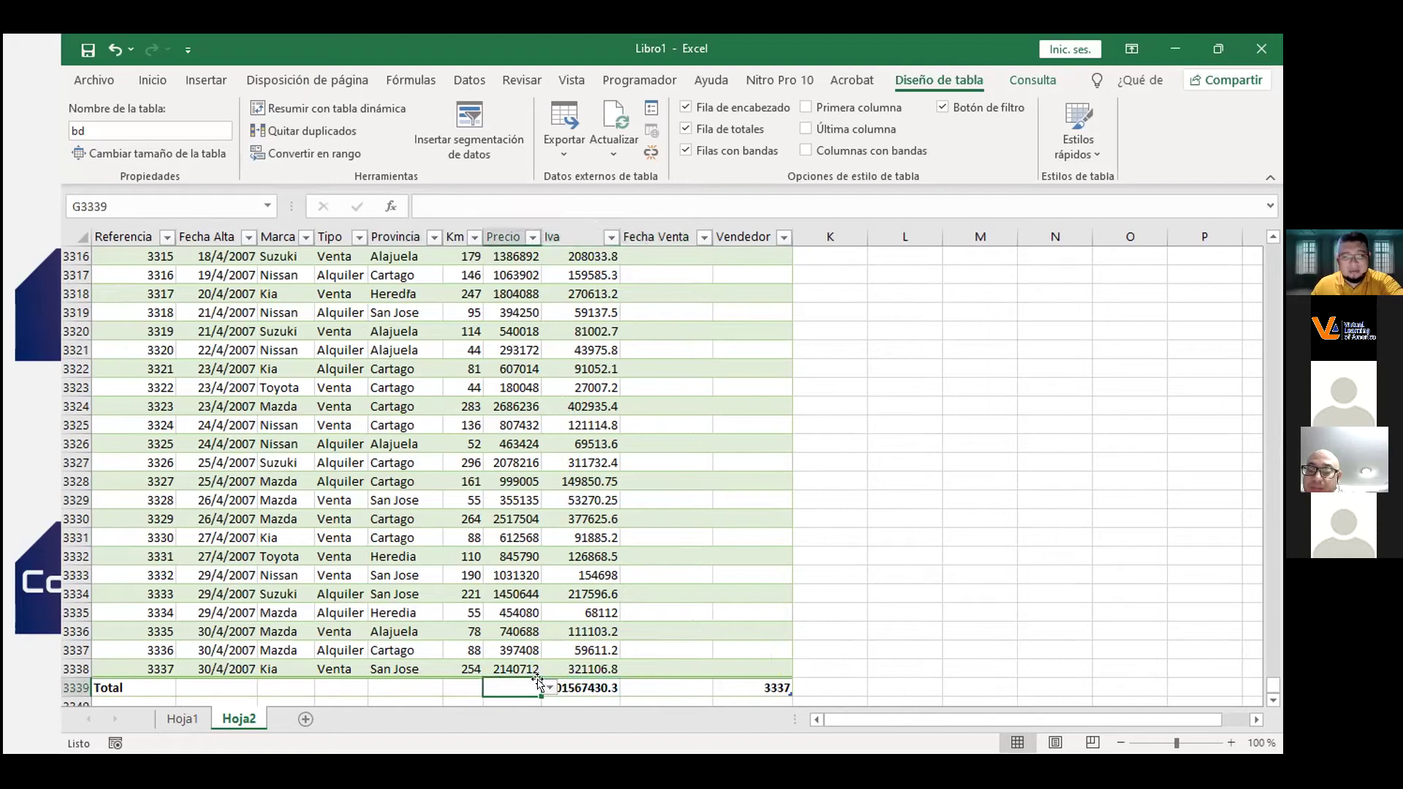
{"action": "left_click", "coordinate": [545, 688]}
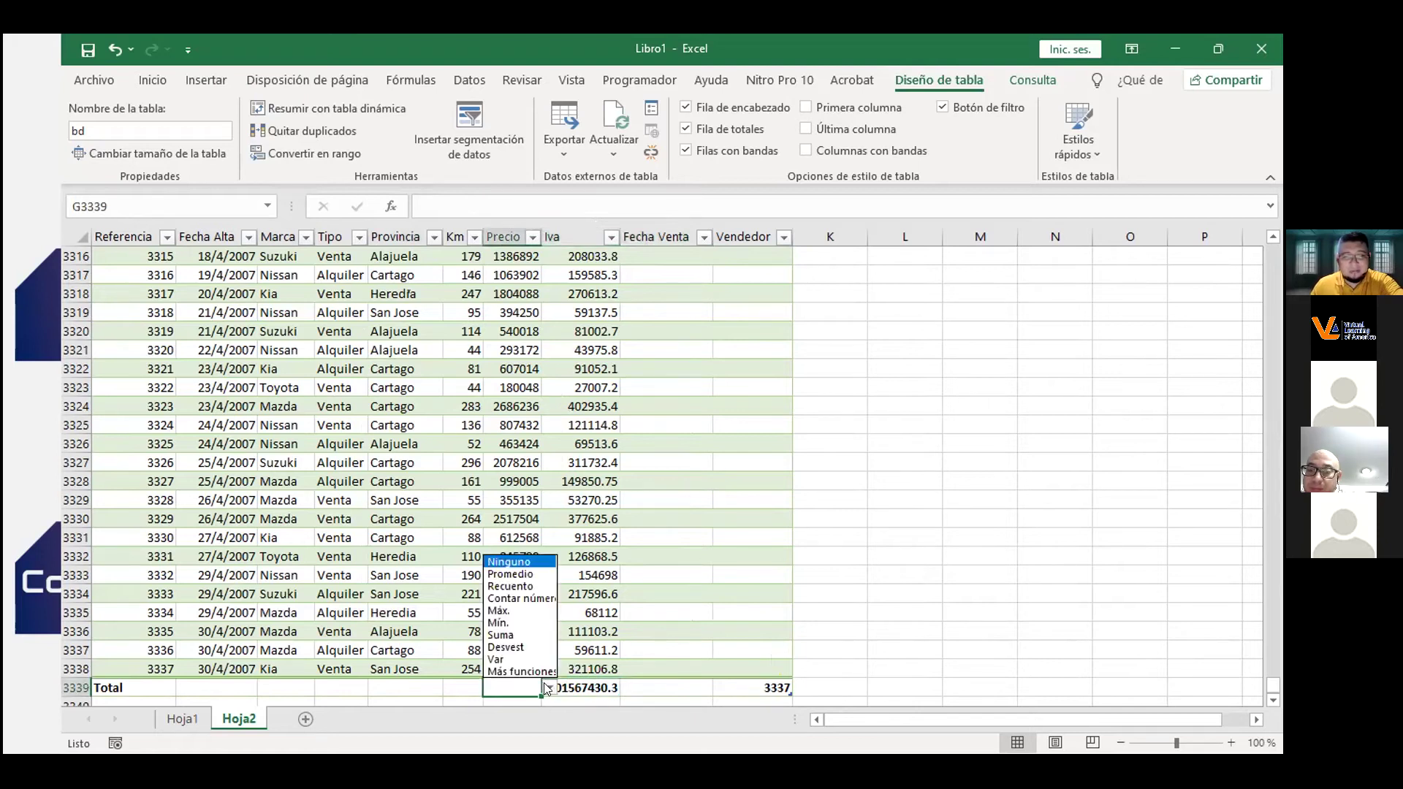
{"action": "left_click", "coordinate": [501, 633]}
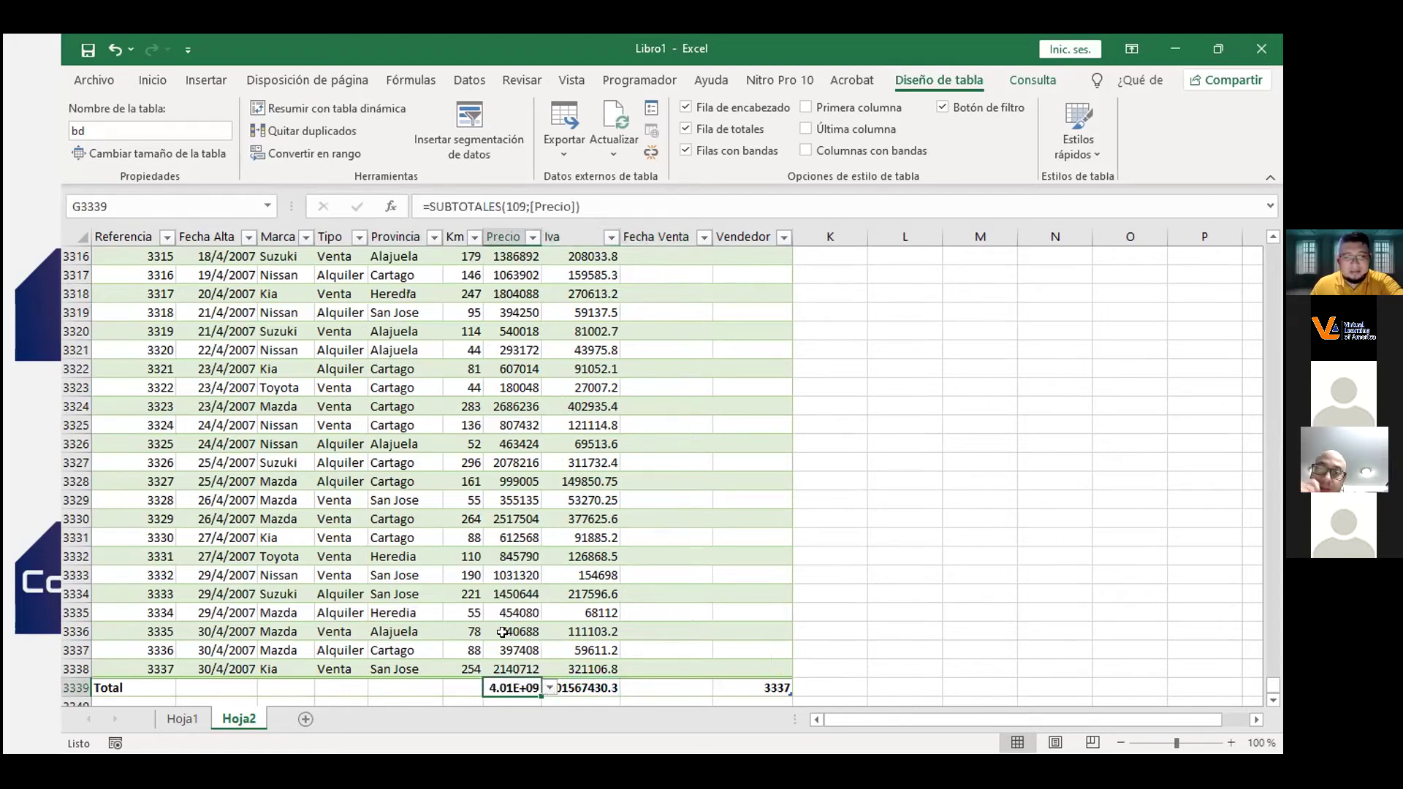
{"action": "double_click", "coordinate": [542, 240]}
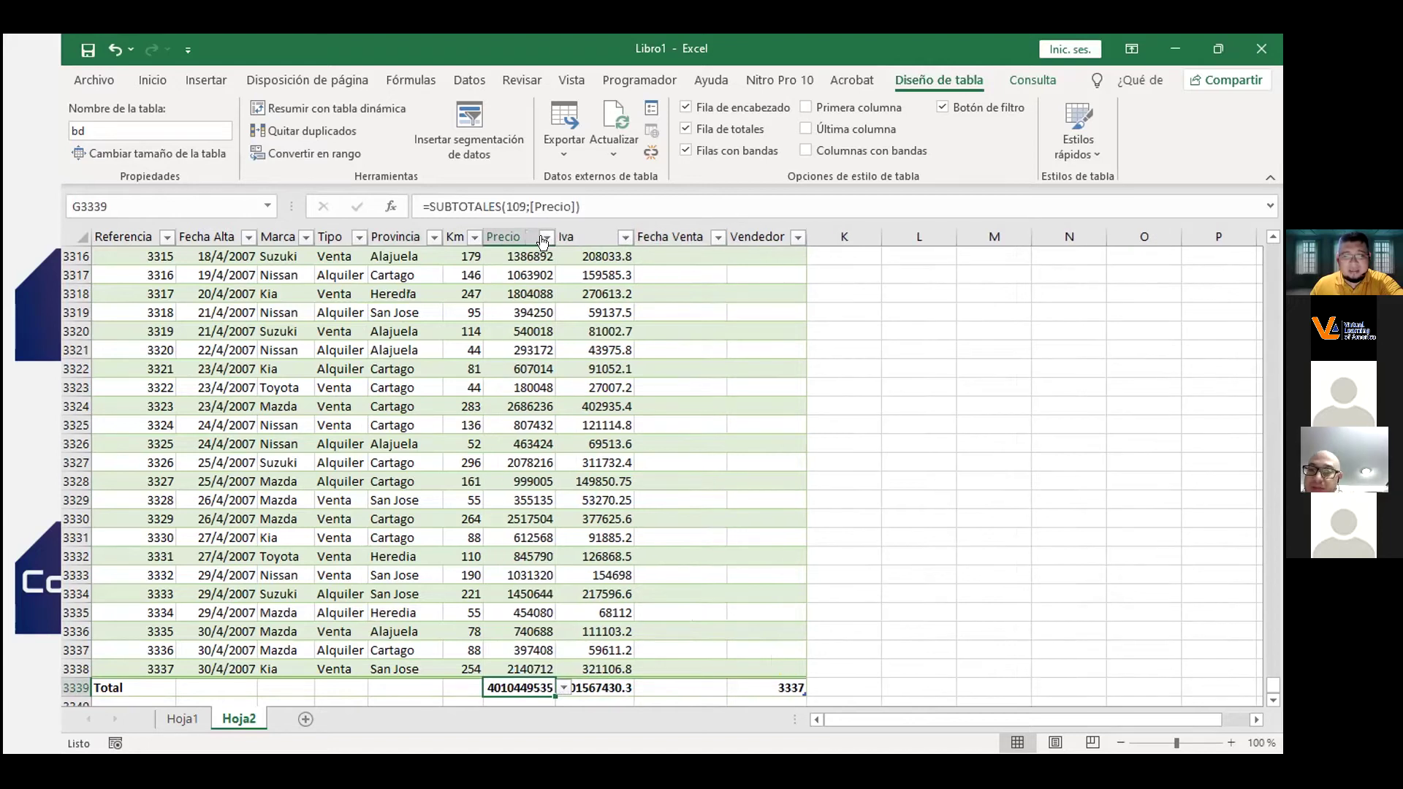
{"action": "left_click", "coordinate": [851, 365]}
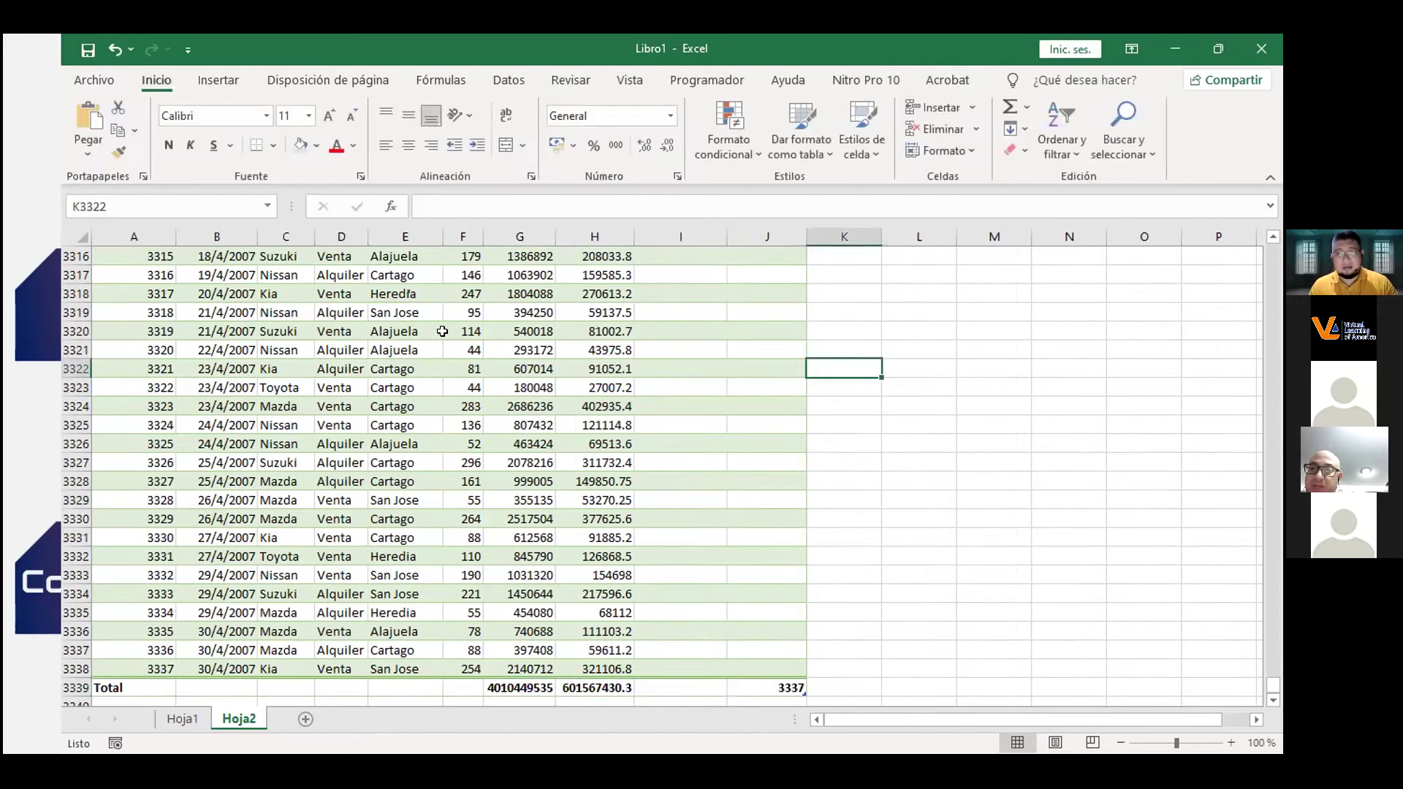
Switch from Libro1 to the tabla1.xlsx workbook.
{"action": "key", "text": "alt+Tab"}
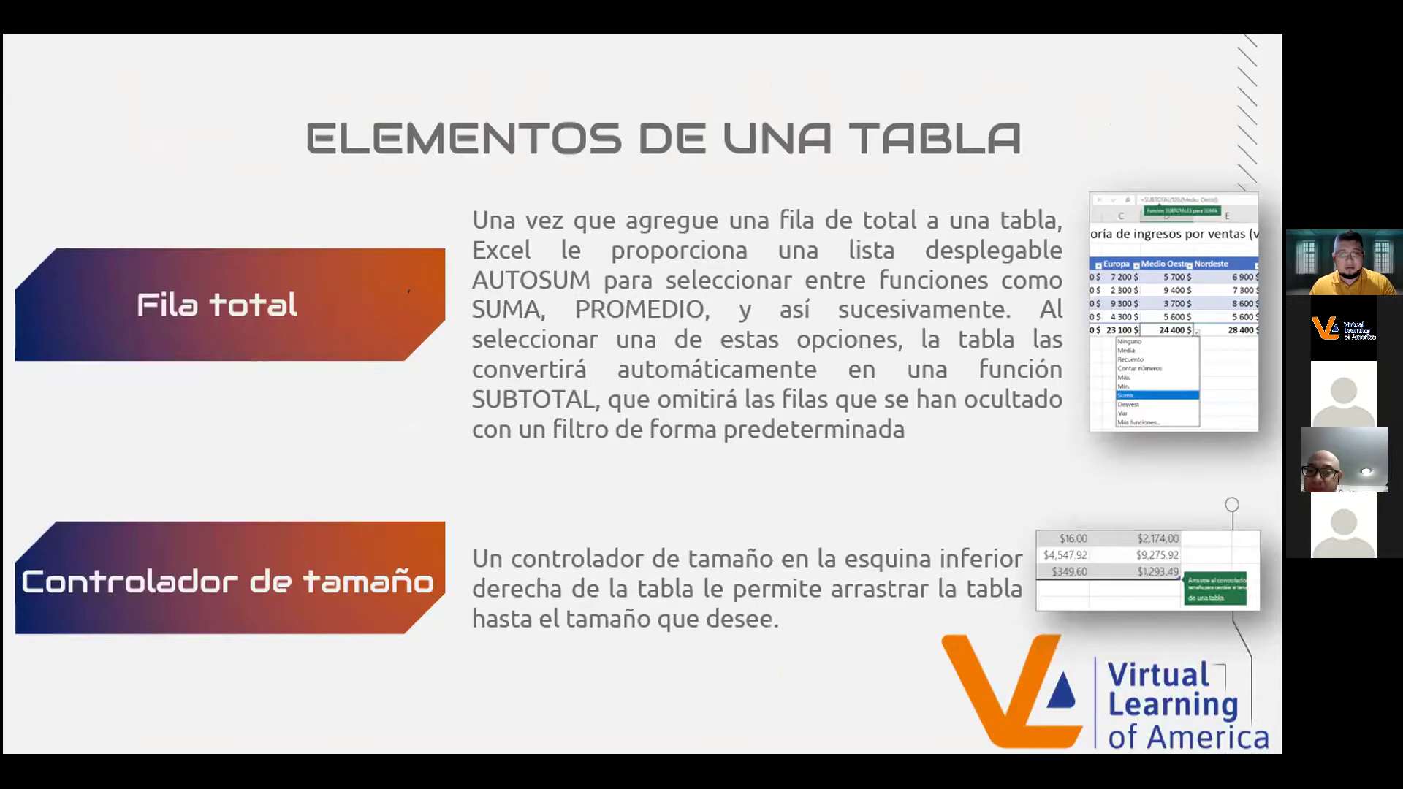
{"action": "key", "text": "alt+Tab"}
{"action": "key", "text": "alt+Tab"}
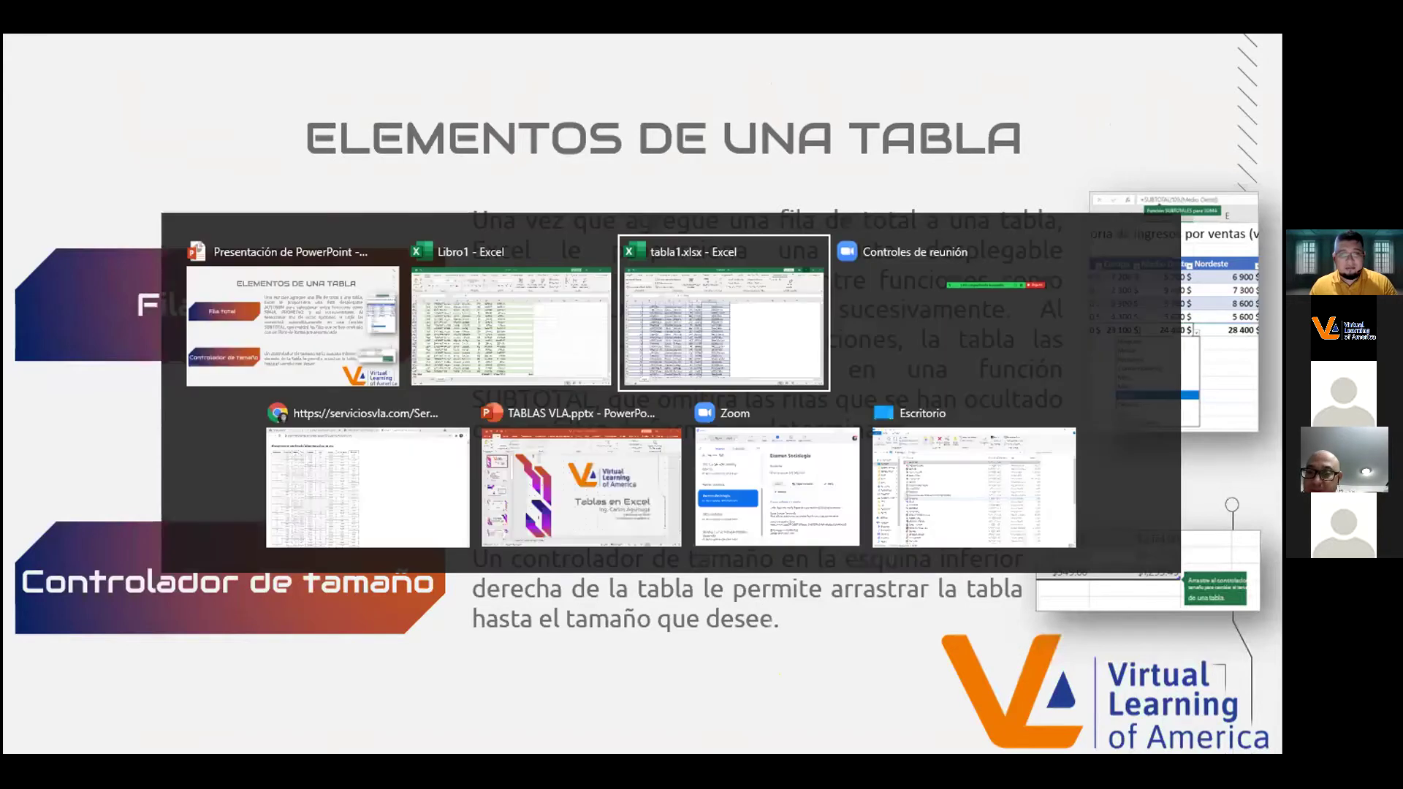
{"action": "left_click", "coordinate": [640, 364]}
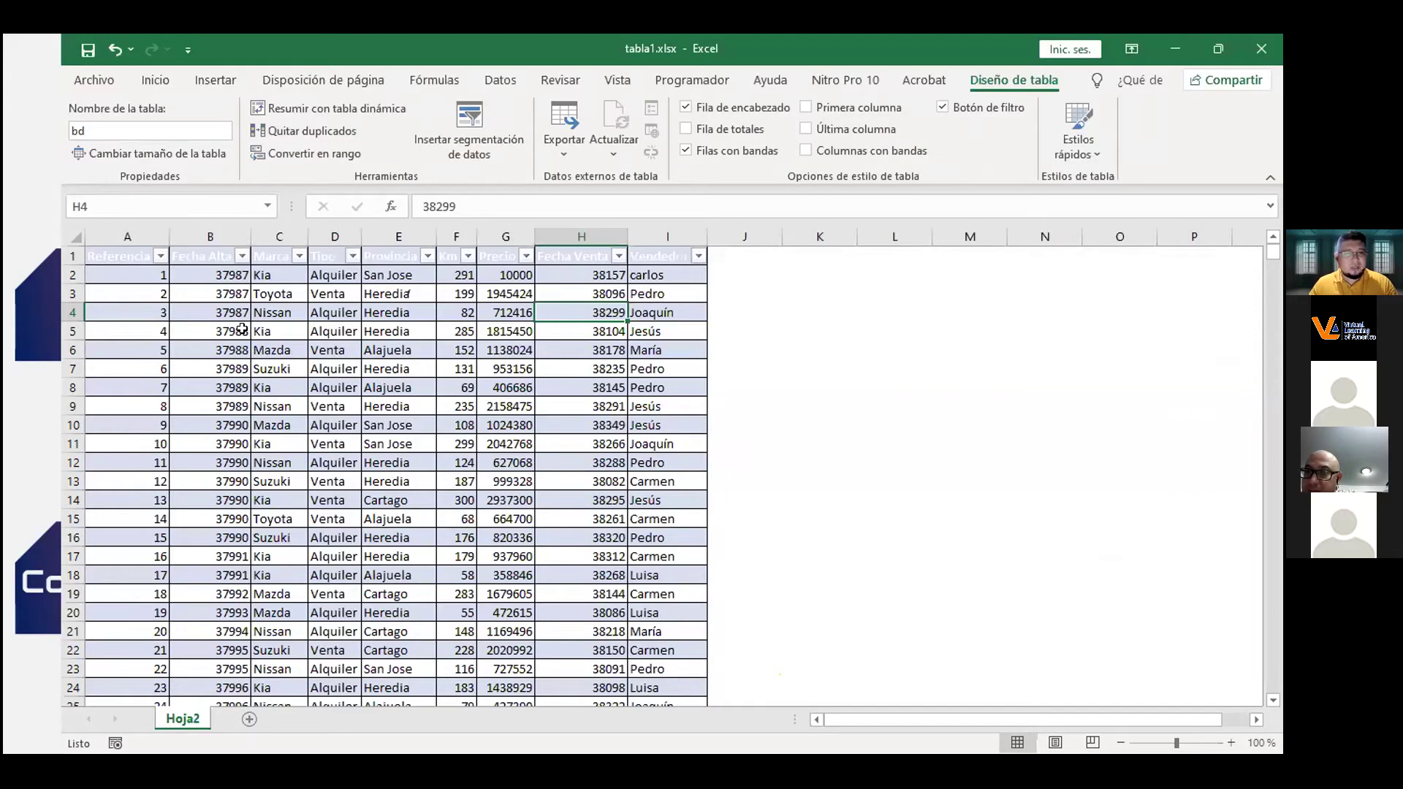
Convert the bd table on Hoja2 of tabla1.xlsx into a normal range.
{"action": "left_click", "coordinate": [335, 312]}
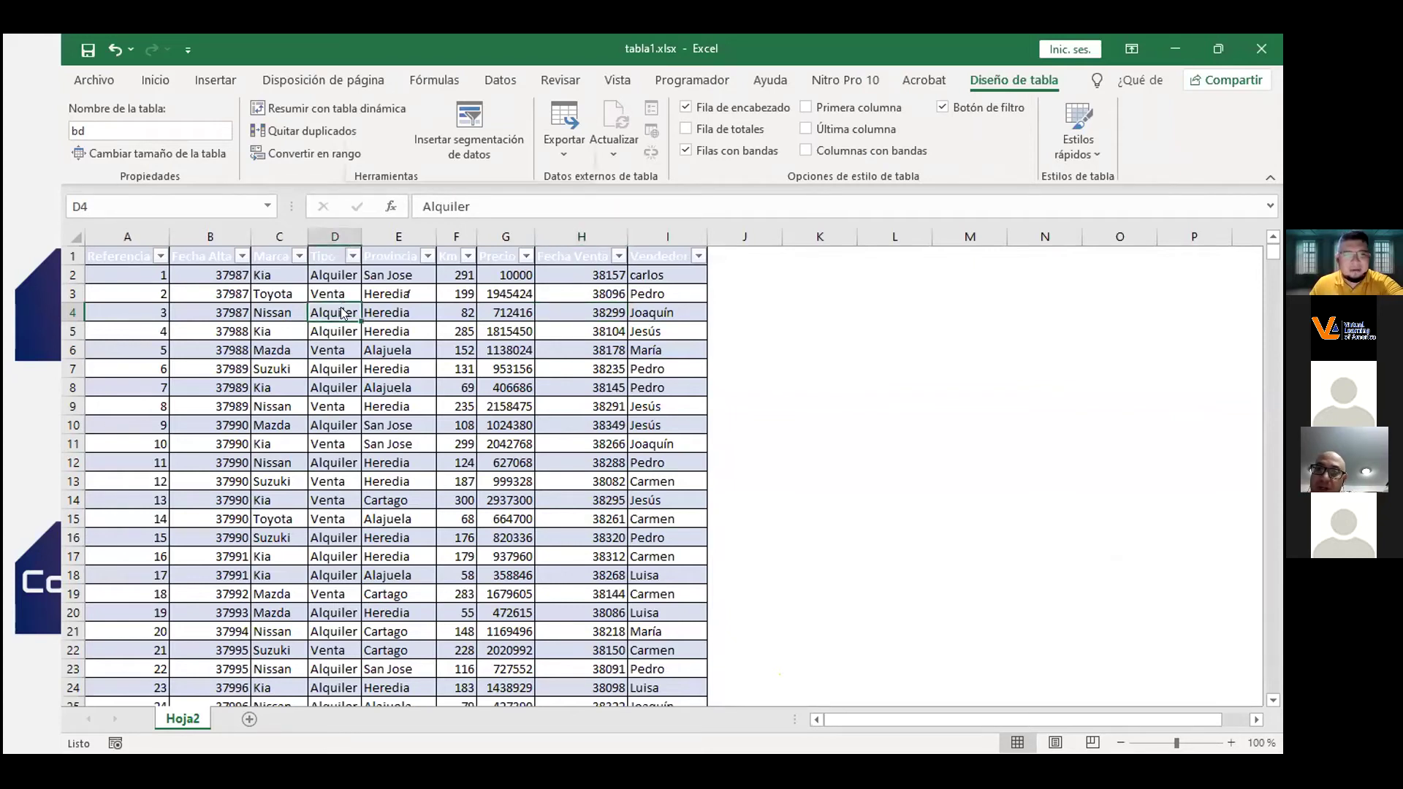
{"action": "right_click", "coordinate": [342, 313]}
{"action": "mouse_move", "coordinate": [415, 405]}
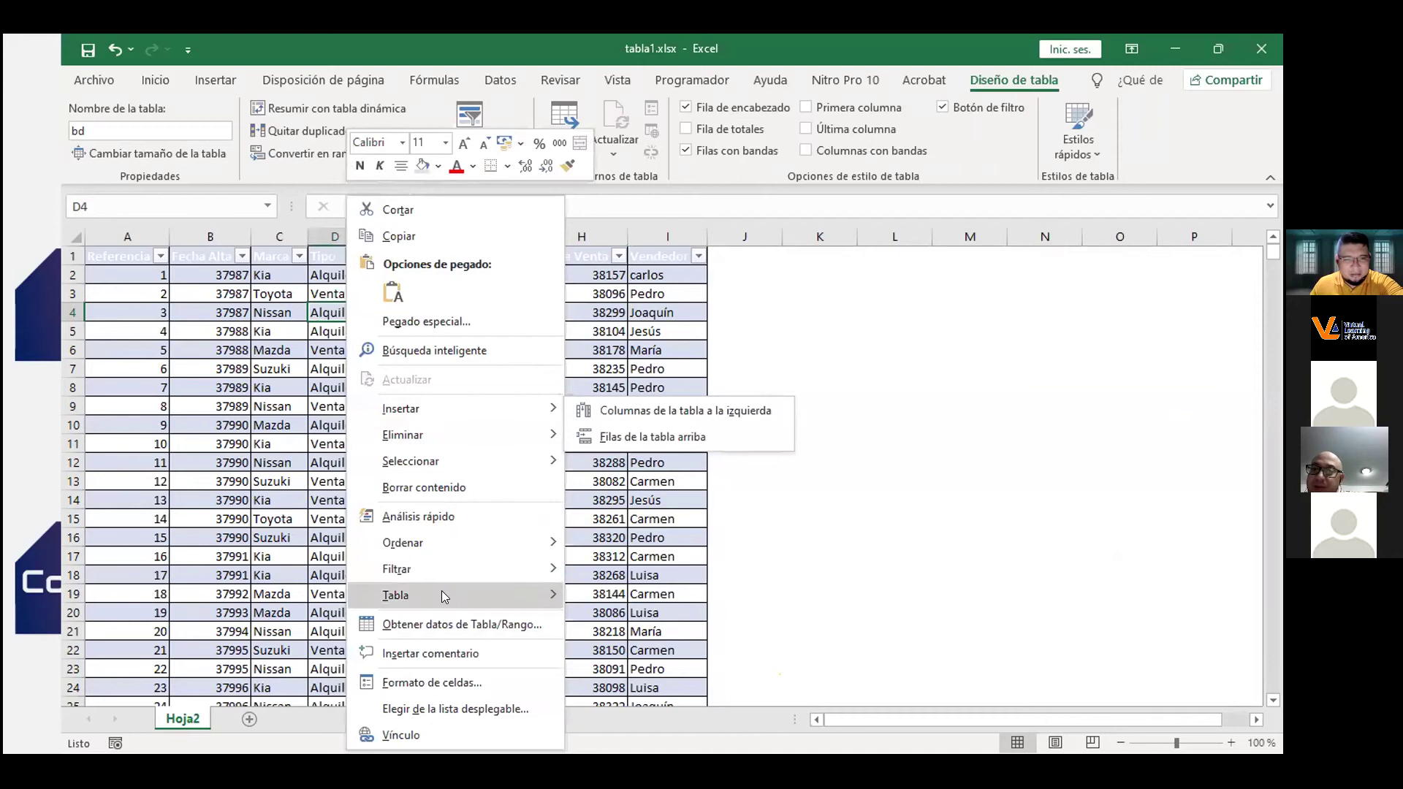
{"action": "mouse_move", "coordinate": [441, 593]}
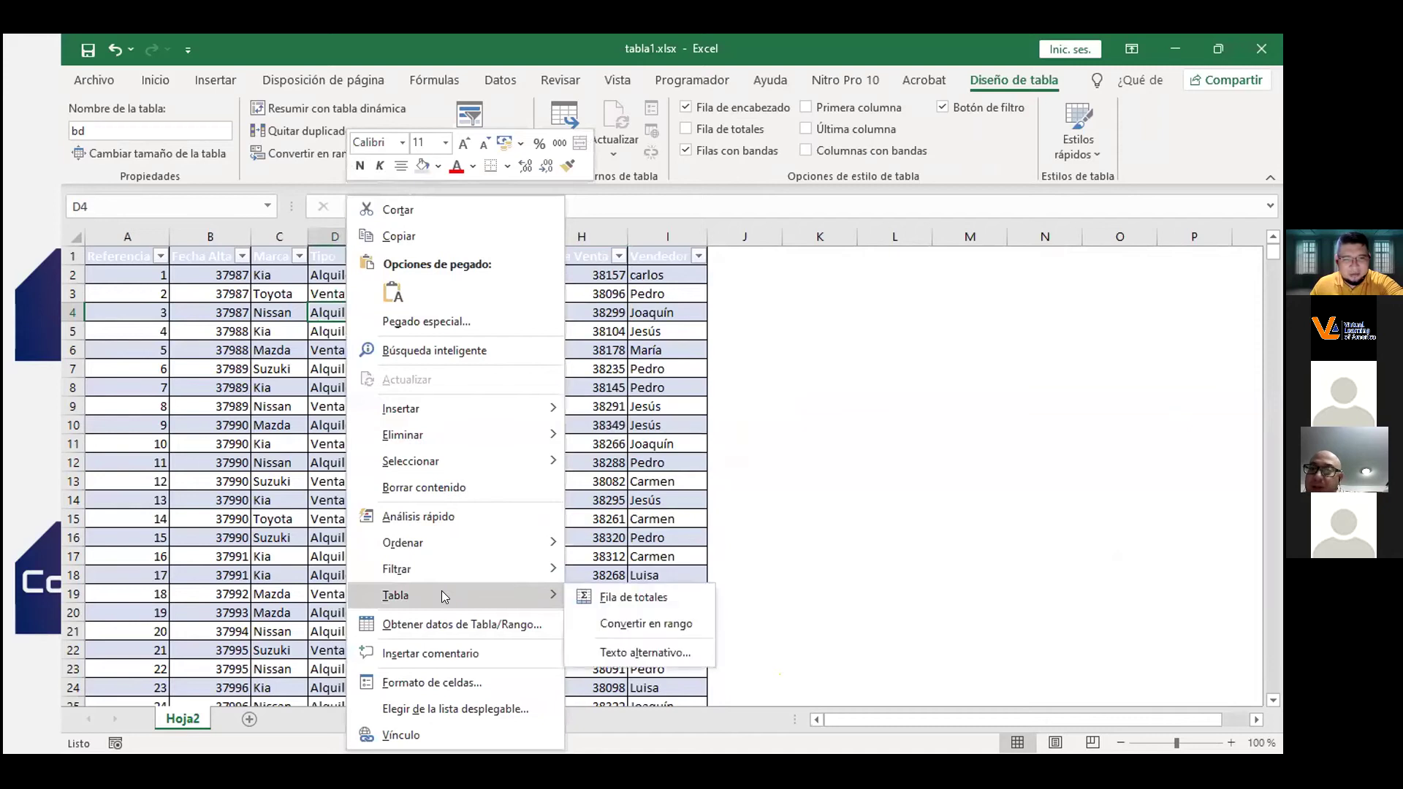
{"action": "left_click", "coordinate": [632, 624]}
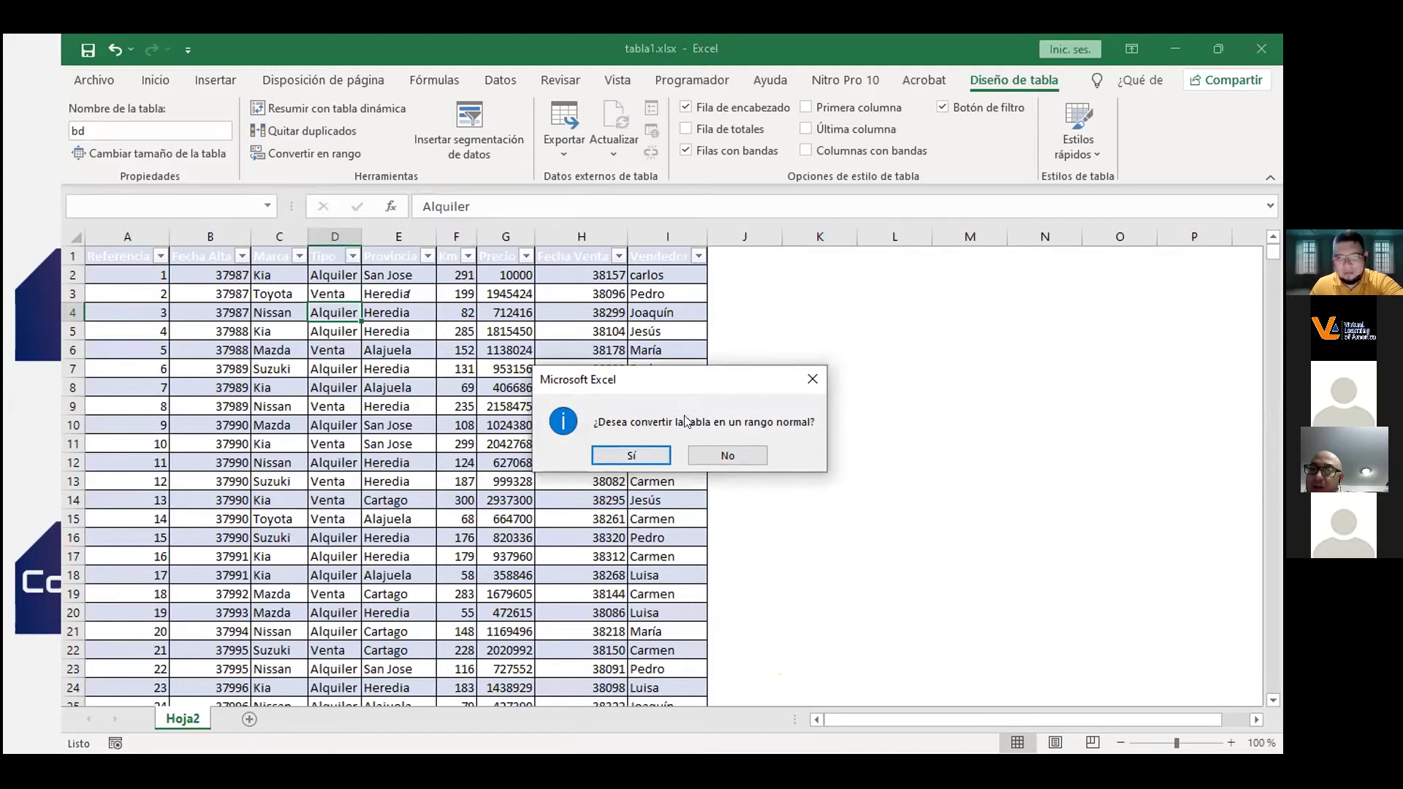
{"action": "left_click", "coordinate": [643, 455]}
{"action": "left_click", "coordinate": [337, 405]}
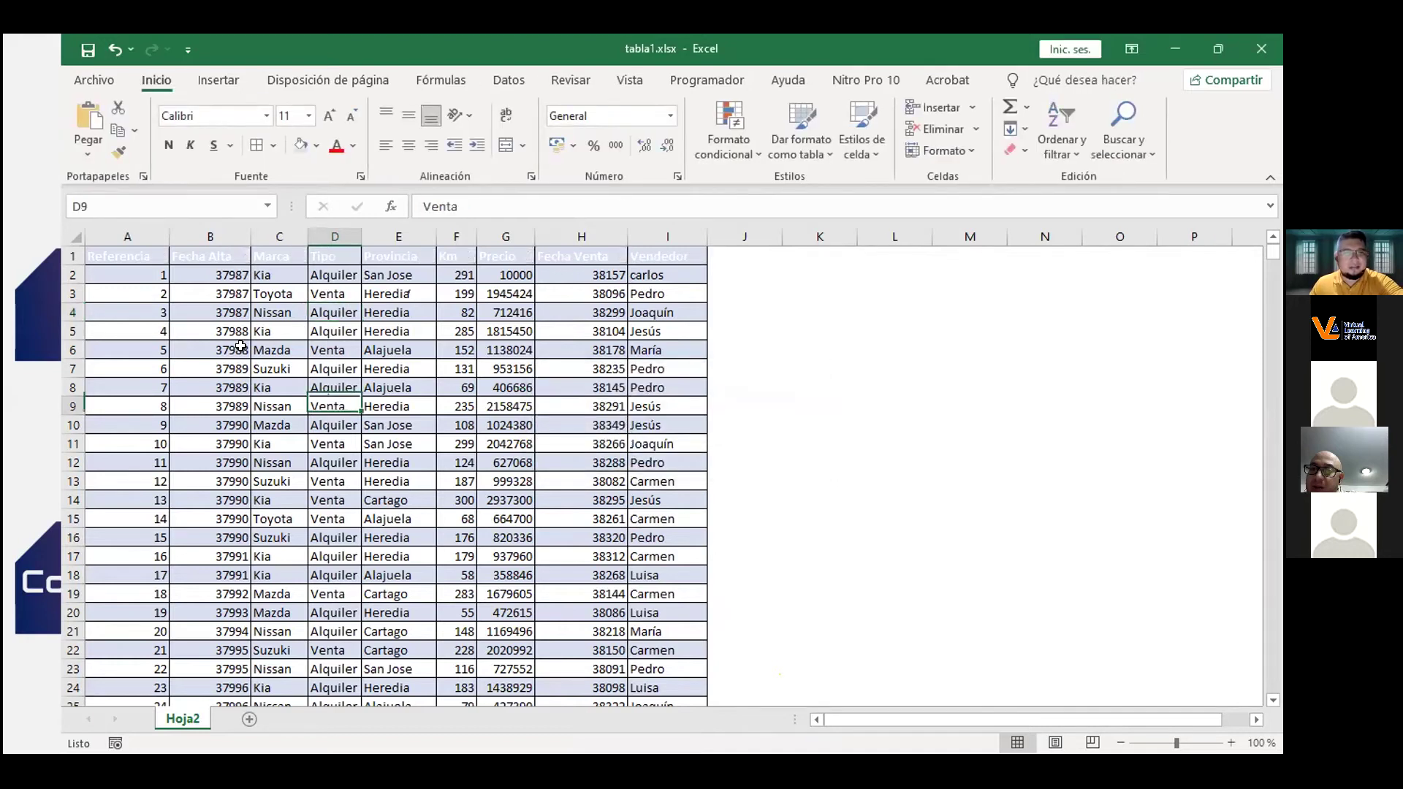
Copy the headers and first ten records (A1:I11) of Hoja2 into a new sheet, starting at A1.
{"action": "left_click_drag", "start_coordinate": [110, 256], "coordinate": [663, 438]}
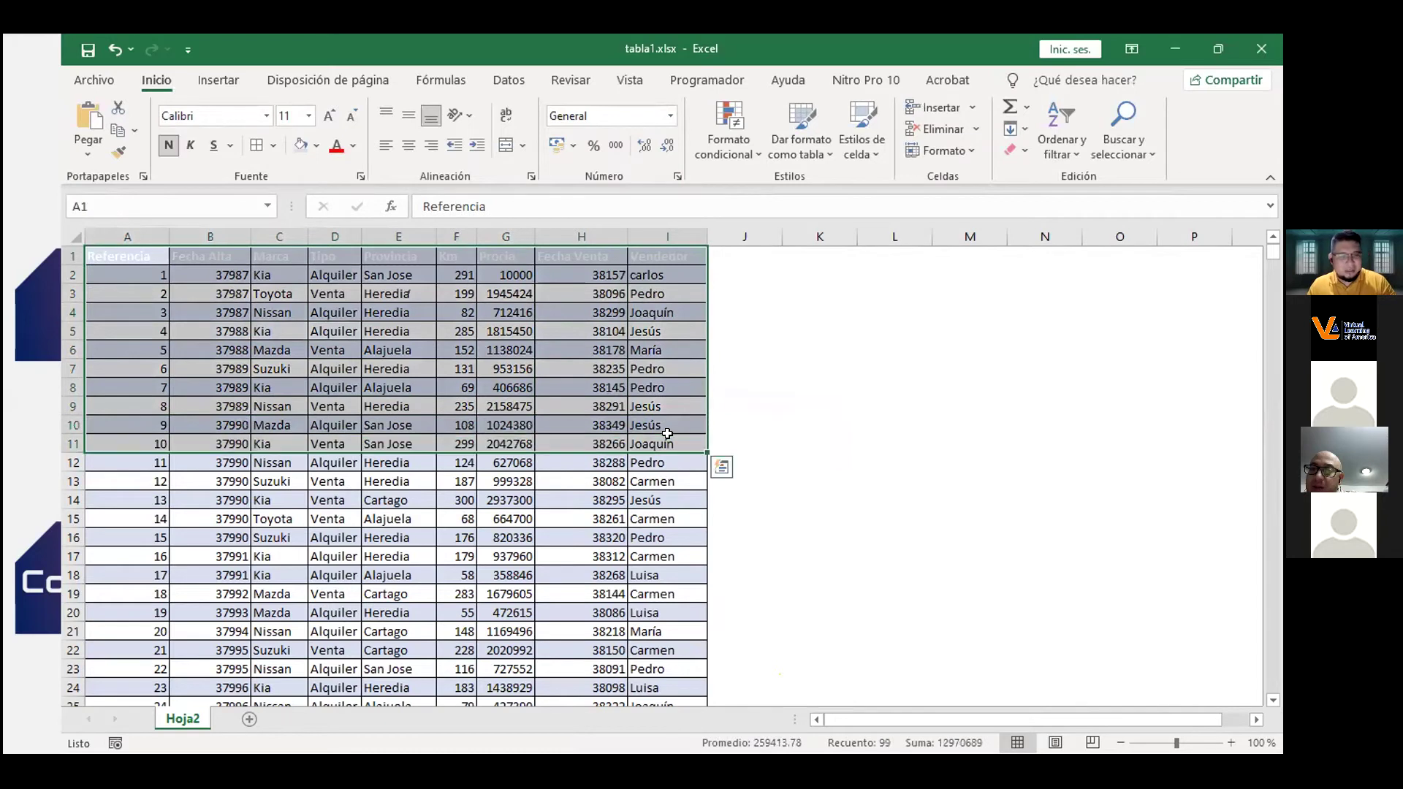
{"action": "key", "text": "ctrl+c"}
{"action": "left_click", "coordinate": [250, 719]}
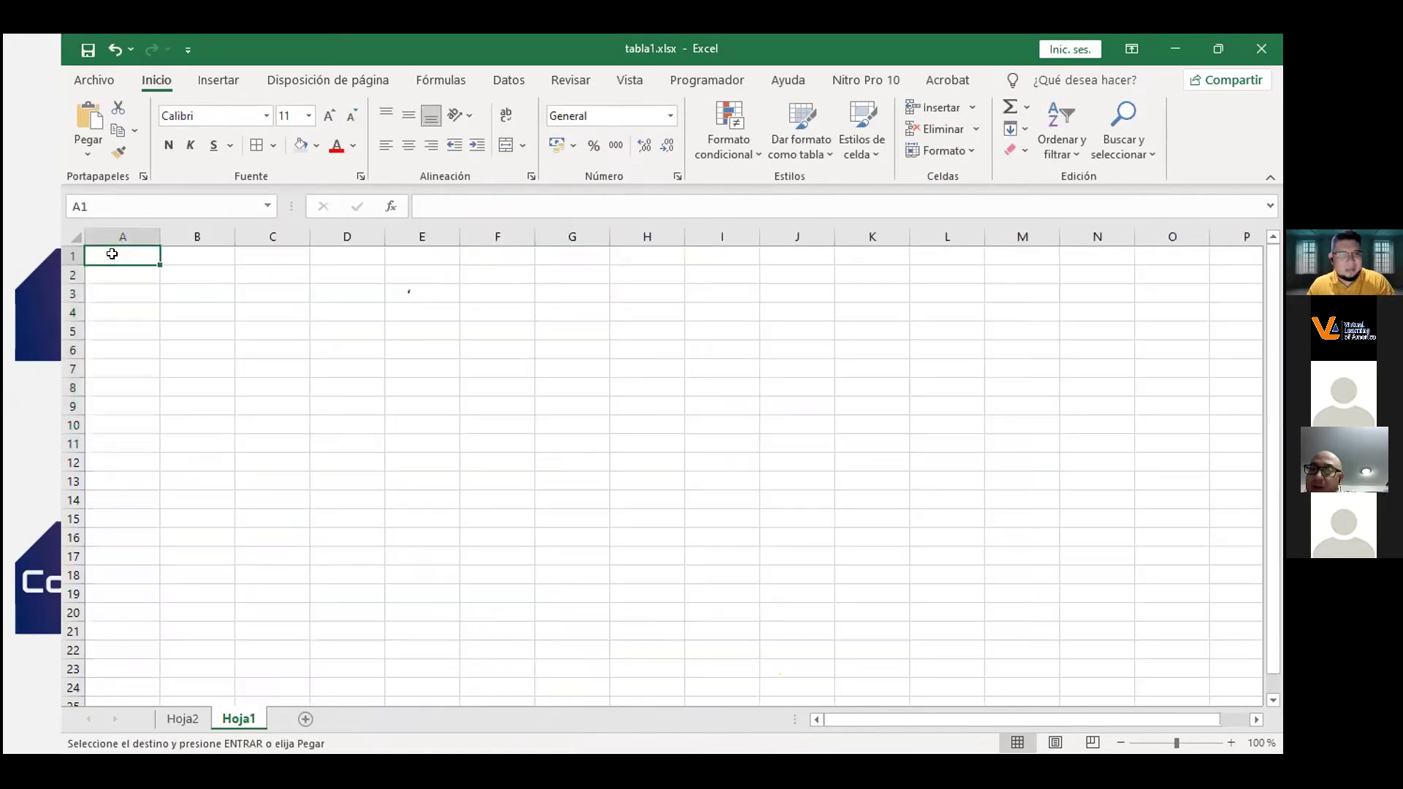
{"action": "key", "text": "ctrl+v"}
{"action": "left_click", "coordinate": [329, 524]}
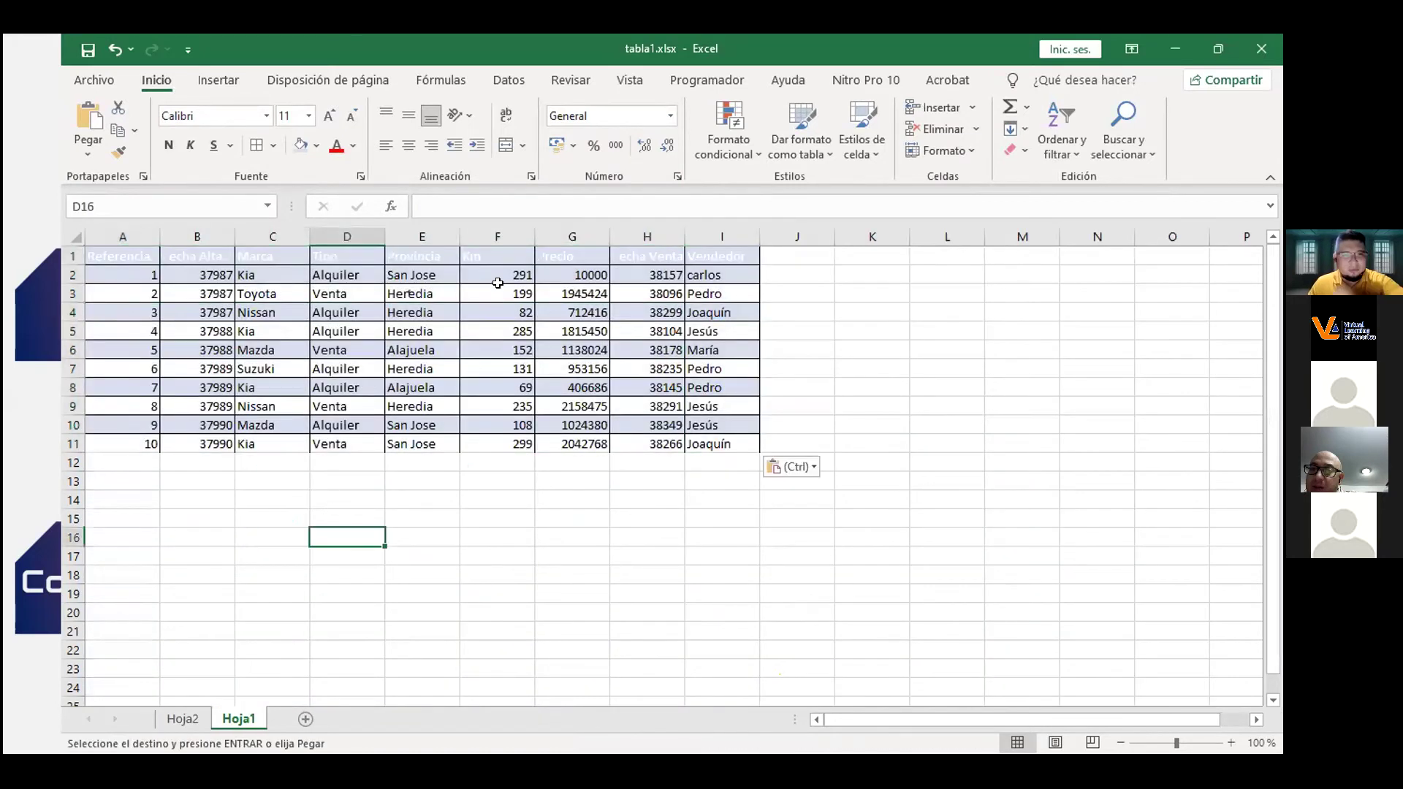
Sum the Precio values in G2:G11 of Hoja1 with AutoSum, placing the result in G12.
{"action": "left_click", "coordinate": [562, 232]}
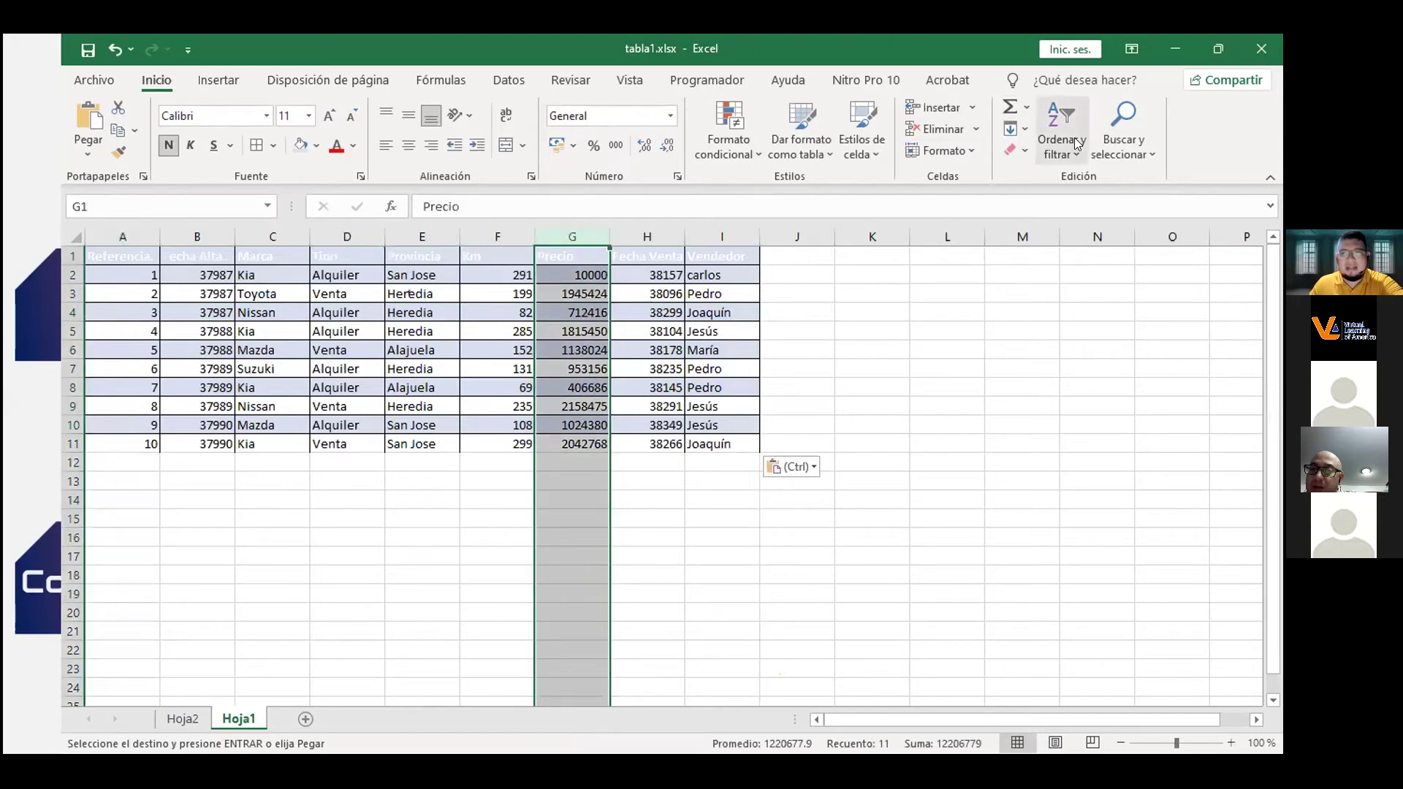
{"action": "left_click", "coordinate": [1010, 110]}
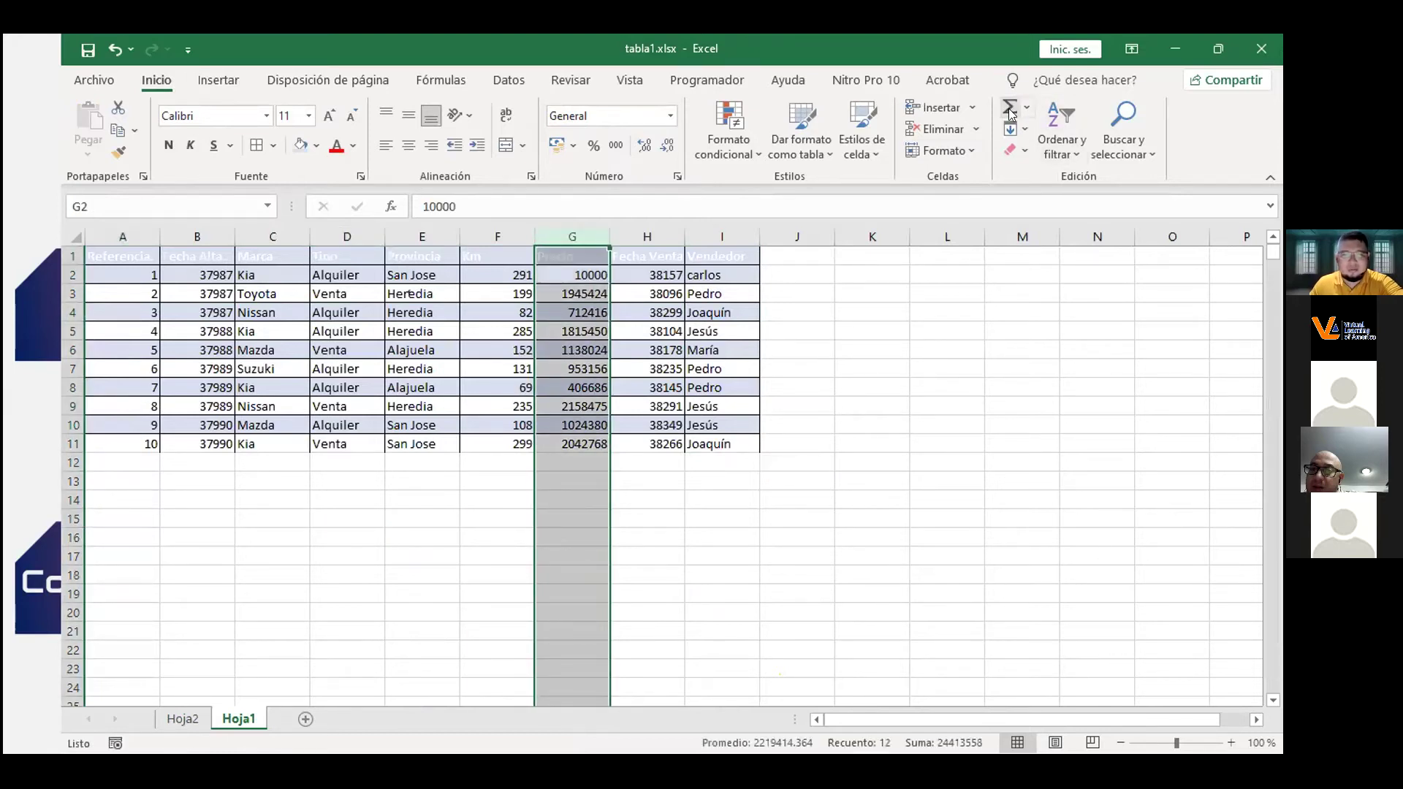
{"action": "left_click", "coordinate": [575, 528]}
{"action": "left_click_drag", "start_coordinate": [572, 272], "coordinate": [572, 443]}
{"action": "left_click", "coordinate": [1010, 108]}
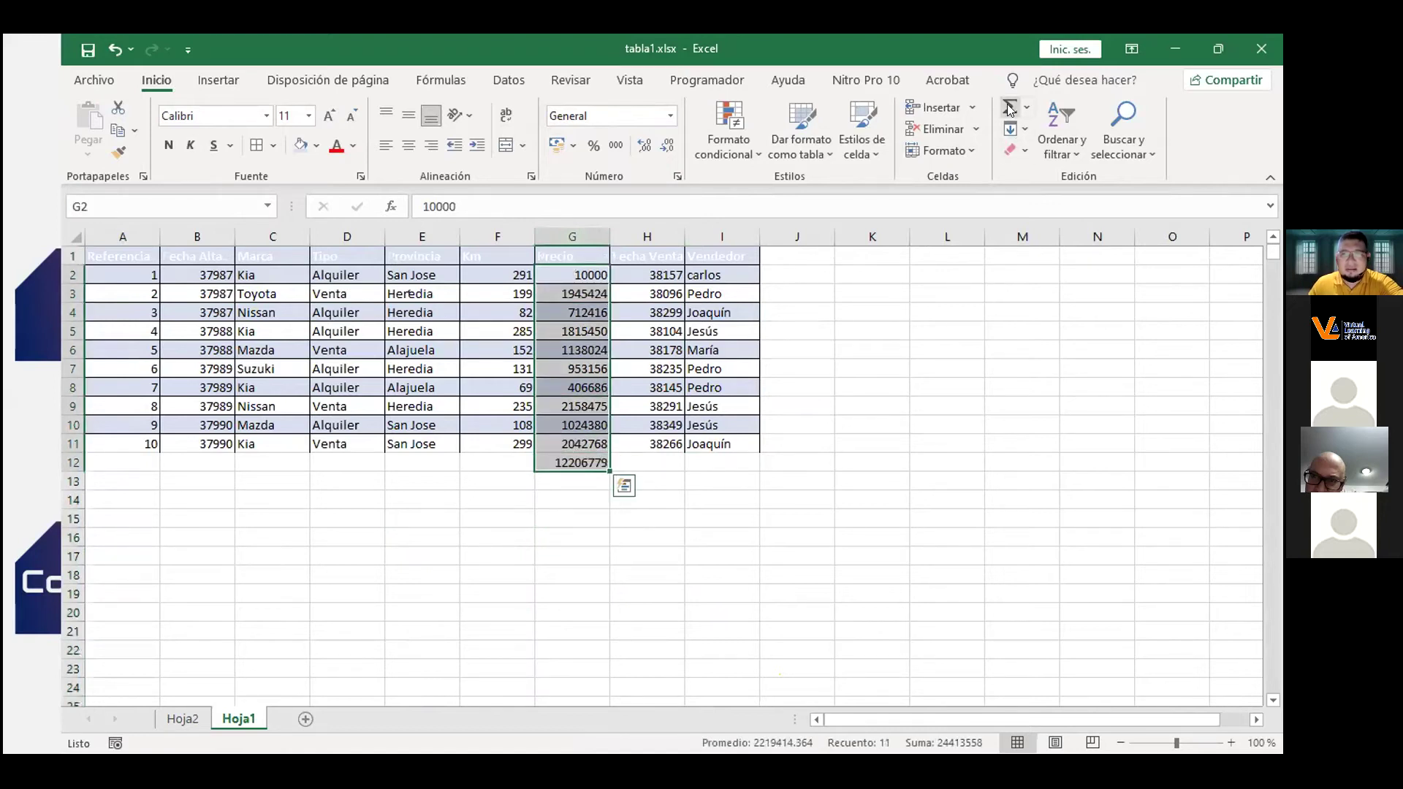
{"action": "left_click", "coordinate": [578, 462]}
Copy the range A1:I11 of Hoja1 into another new sheet, without the Precio sum.
{"action": "left_click_drag", "start_coordinate": [110, 256], "coordinate": [703, 435]}
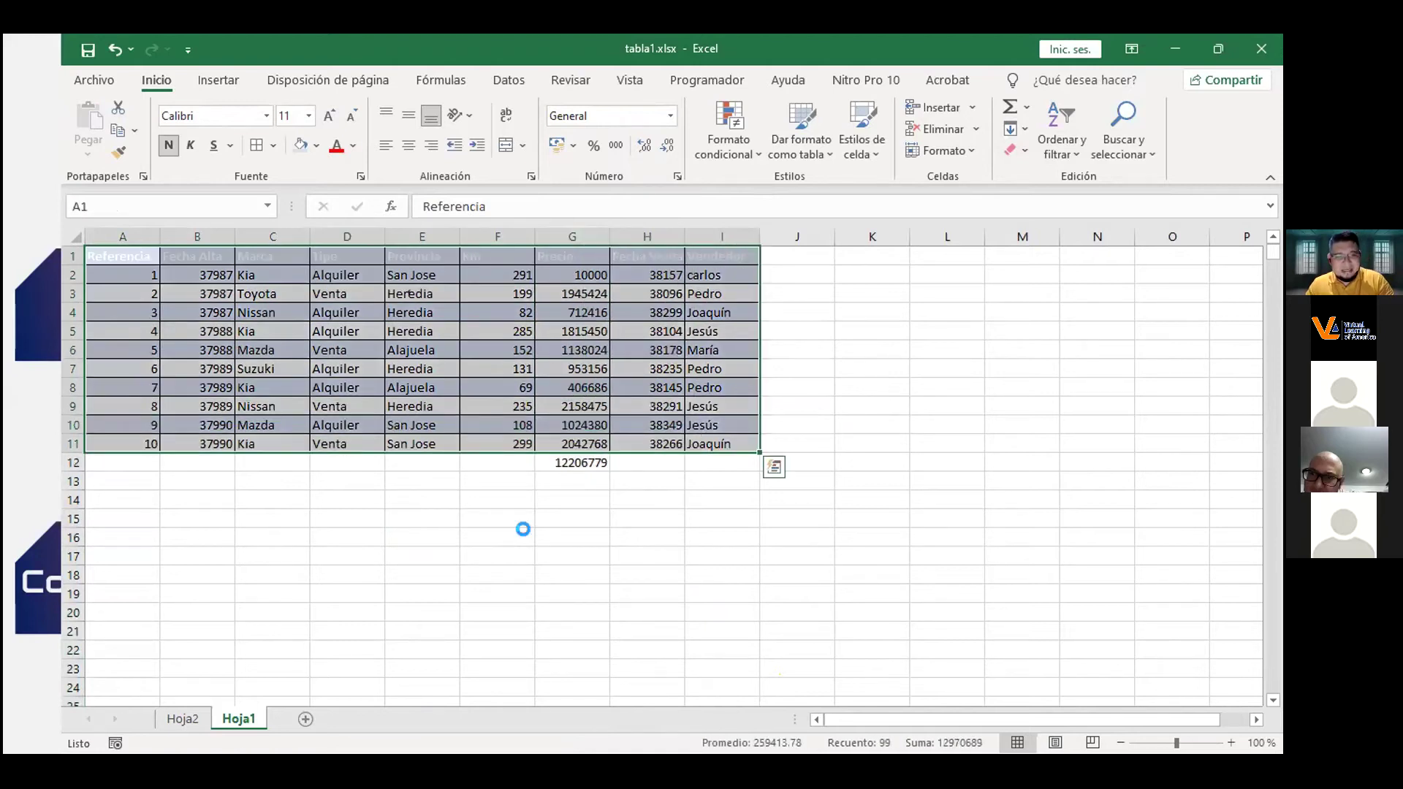
{"action": "key", "text": "ctrl+c"}
{"action": "left_click", "coordinate": [306, 719]}
{"action": "key", "text": "ctrl+v"}
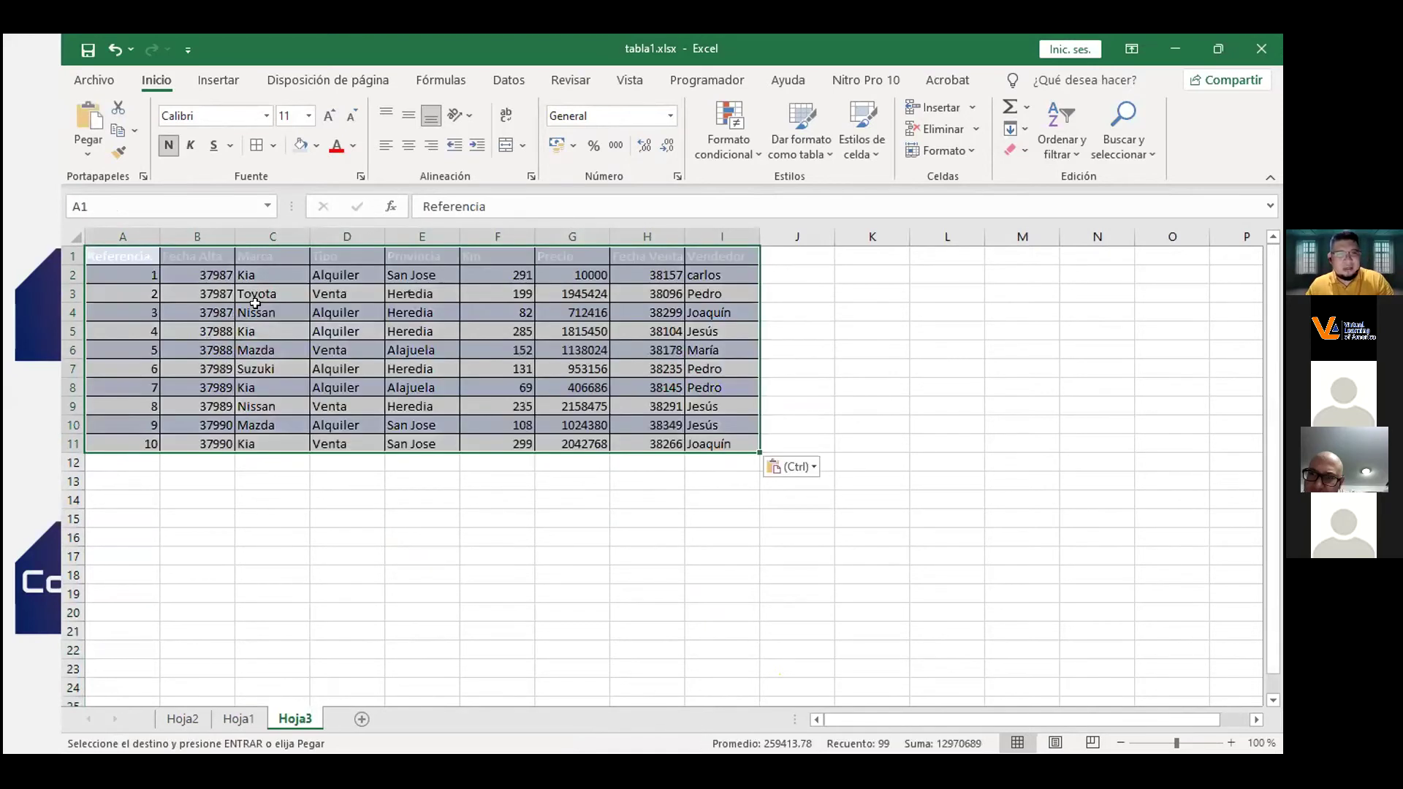
Turn the pasted range A1:I11 on Hoja3 into a table.
{"action": "left_click", "coordinate": [219, 80]}
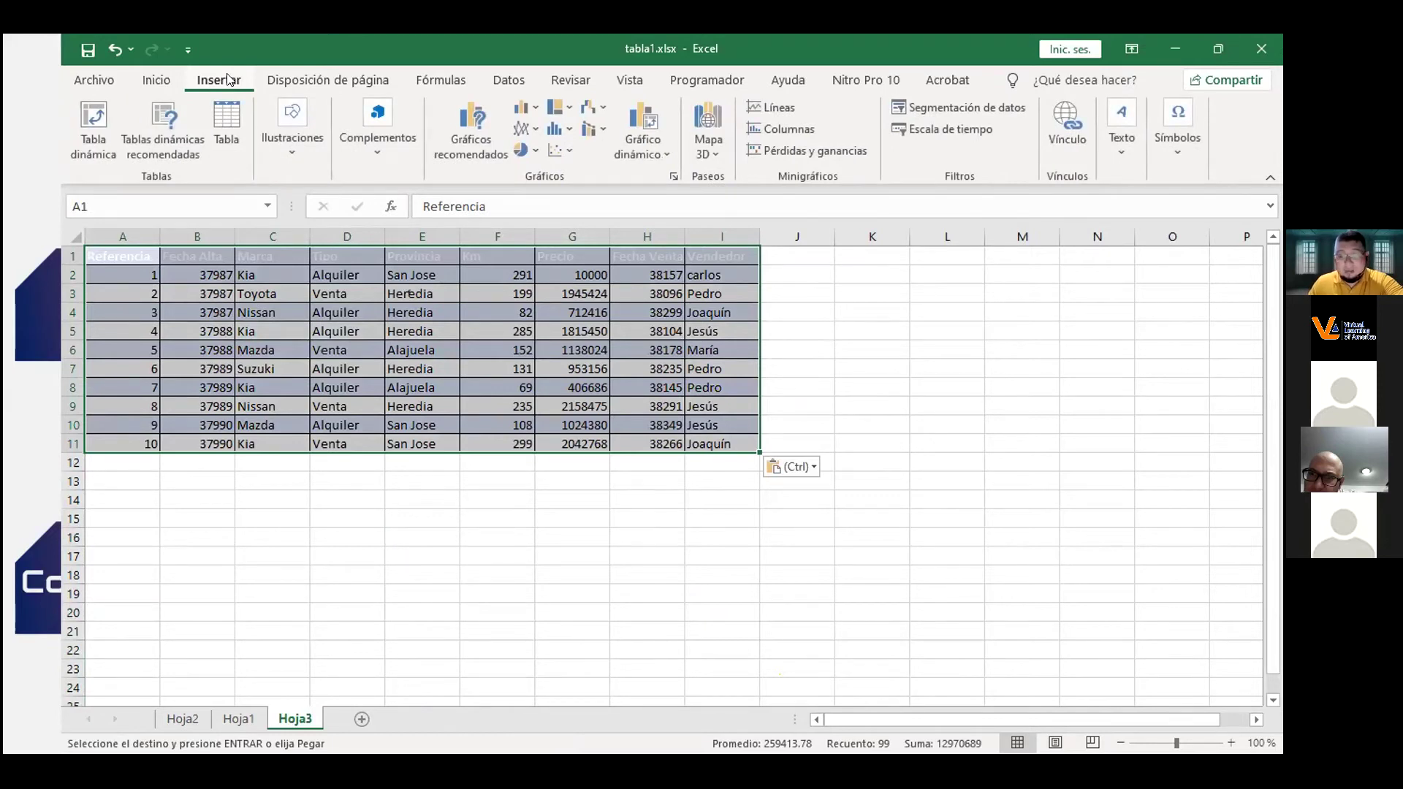
{"action": "left_click", "coordinate": [226, 121]}
{"action": "left_click", "coordinate": [808, 414]}
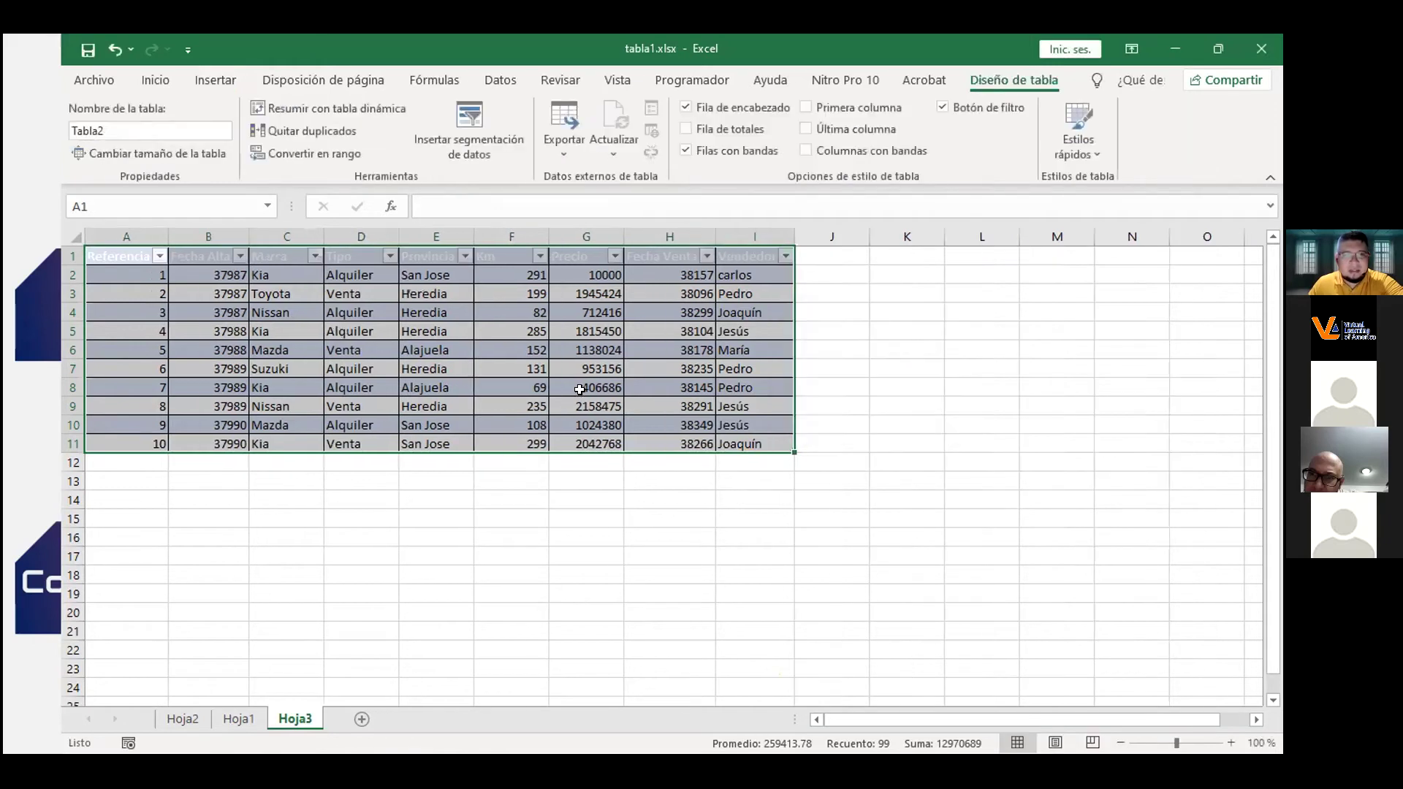
Add a total row to the table on Hoja3, set the Precio total to Suma and check its formula in G12.
{"action": "left_click", "coordinate": [738, 128]}
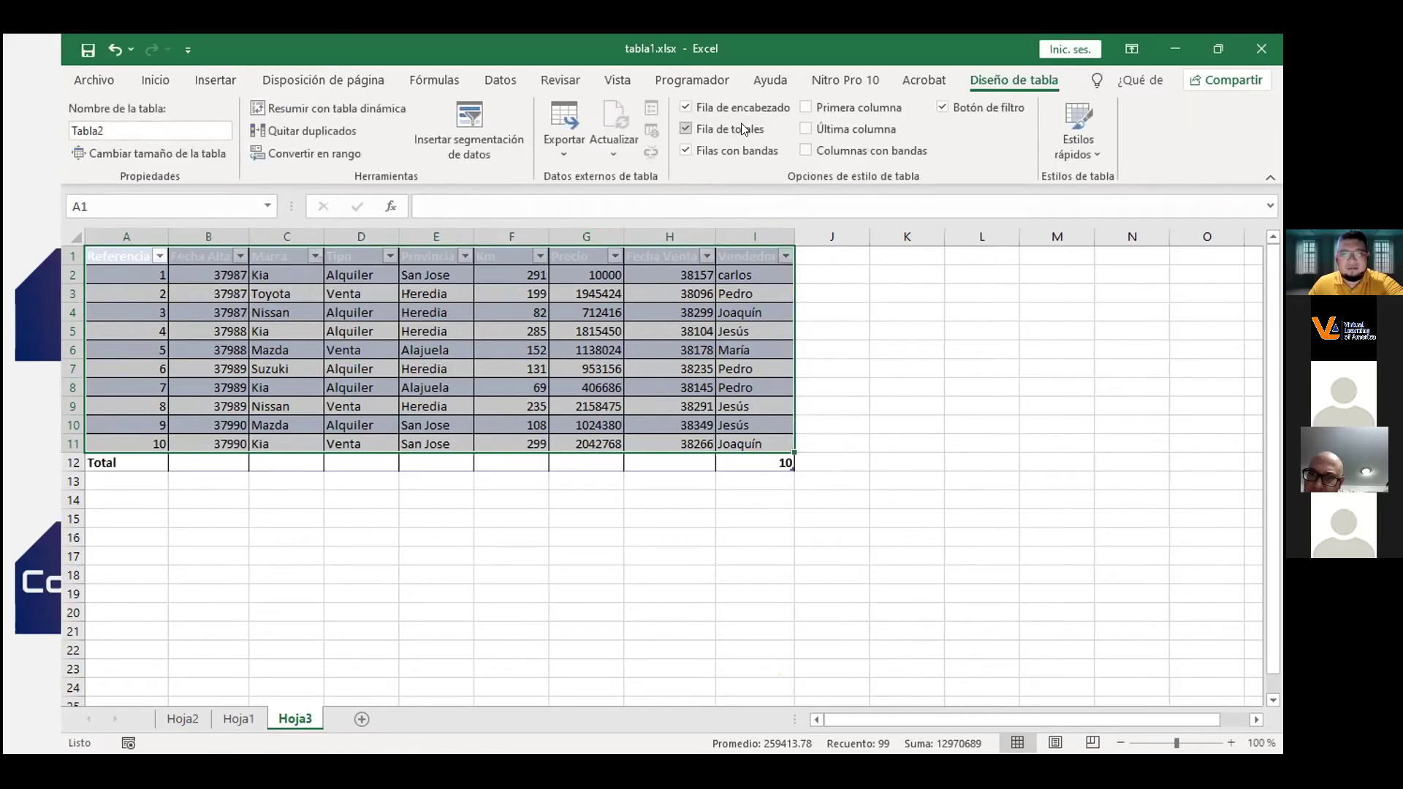
{"action": "left_click", "coordinate": [620, 462]}
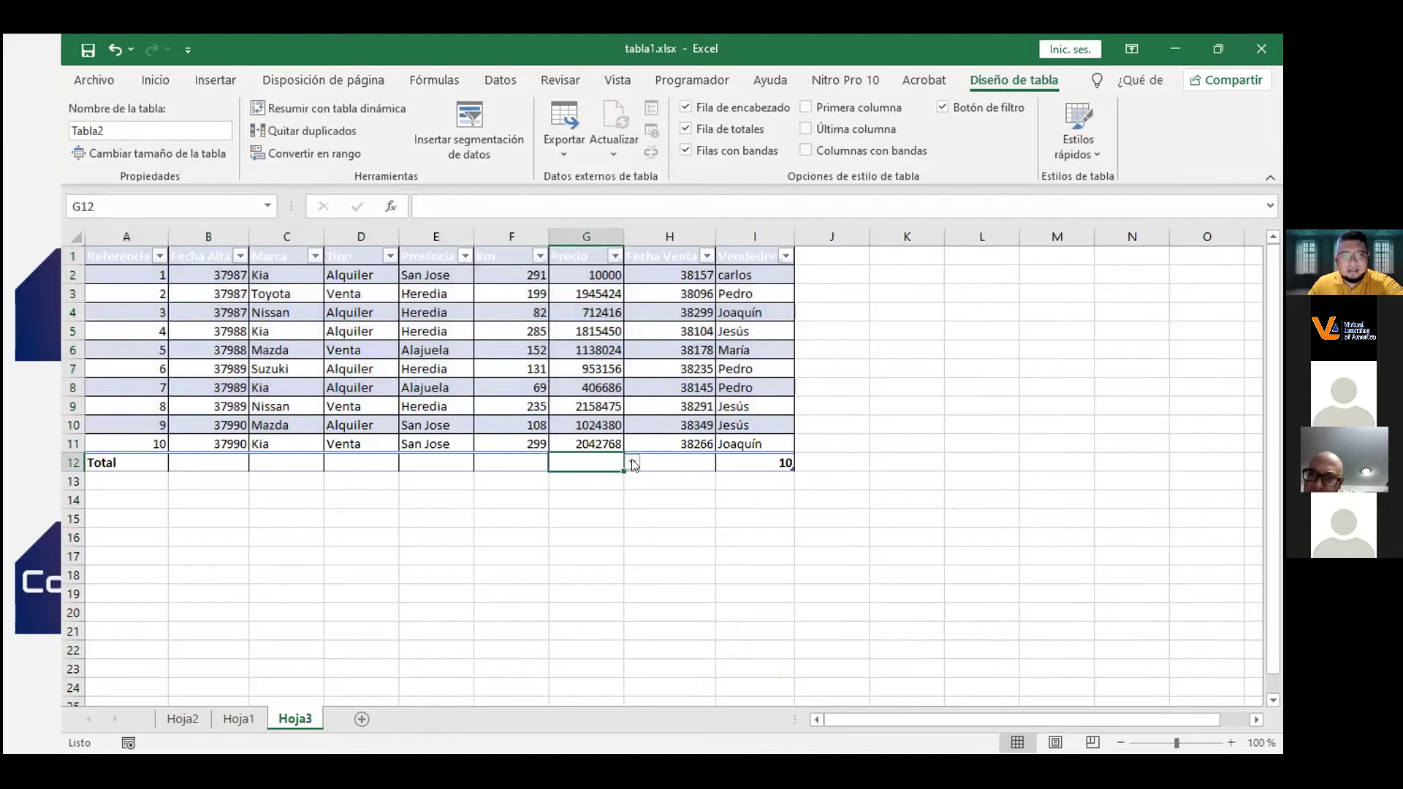
{"action": "left_click", "coordinate": [632, 463]}
{"action": "left_click", "coordinate": [580, 550]}
{"action": "left_click", "coordinate": [579, 521]}
{"action": "left_click", "coordinate": [585, 460]}
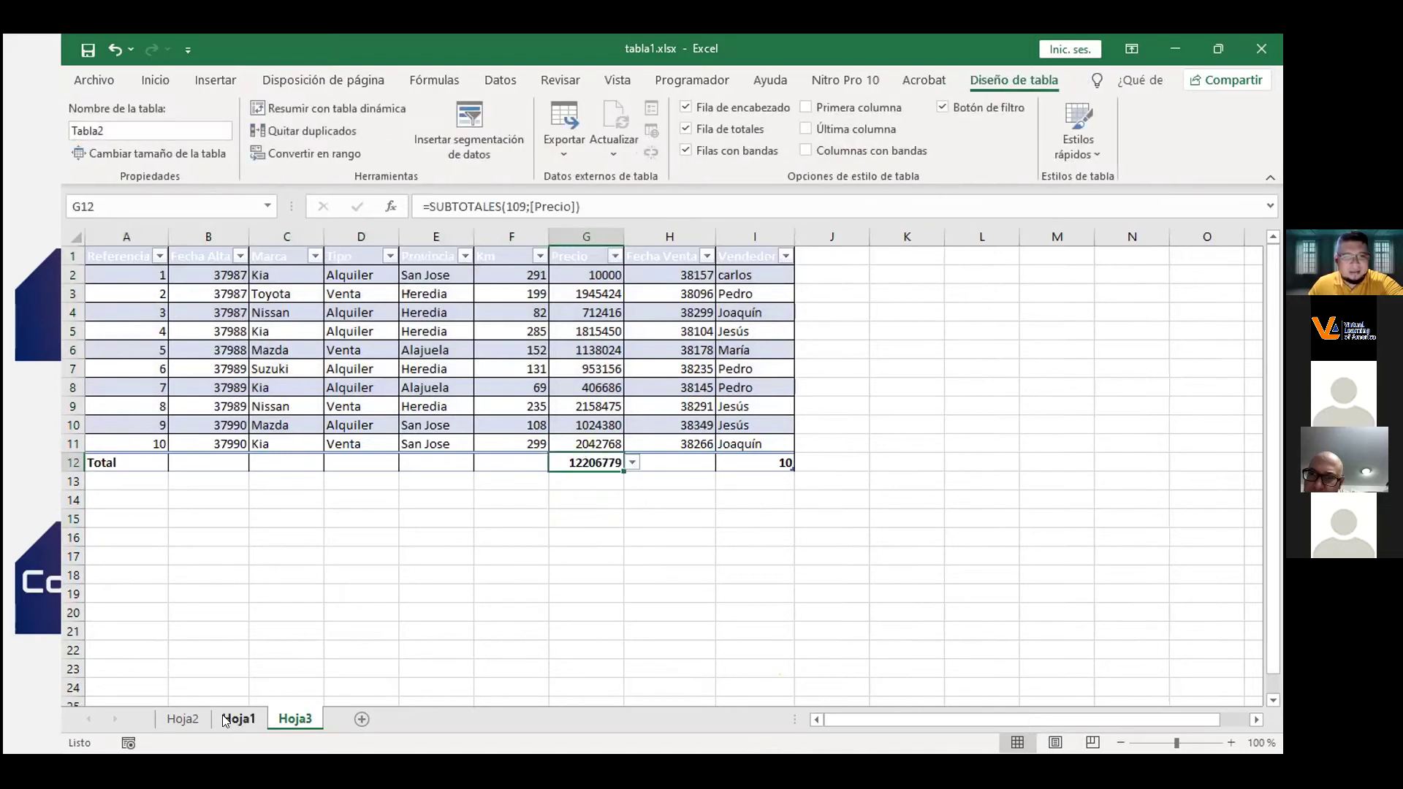
Hide rows 2 and 5, the first two Kia records, on Hoja1.
{"action": "left_click", "coordinate": [235, 719]}
{"action": "left_click", "coordinate": [572, 464]}
{"action": "left_click", "coordinate": [434, 535]}
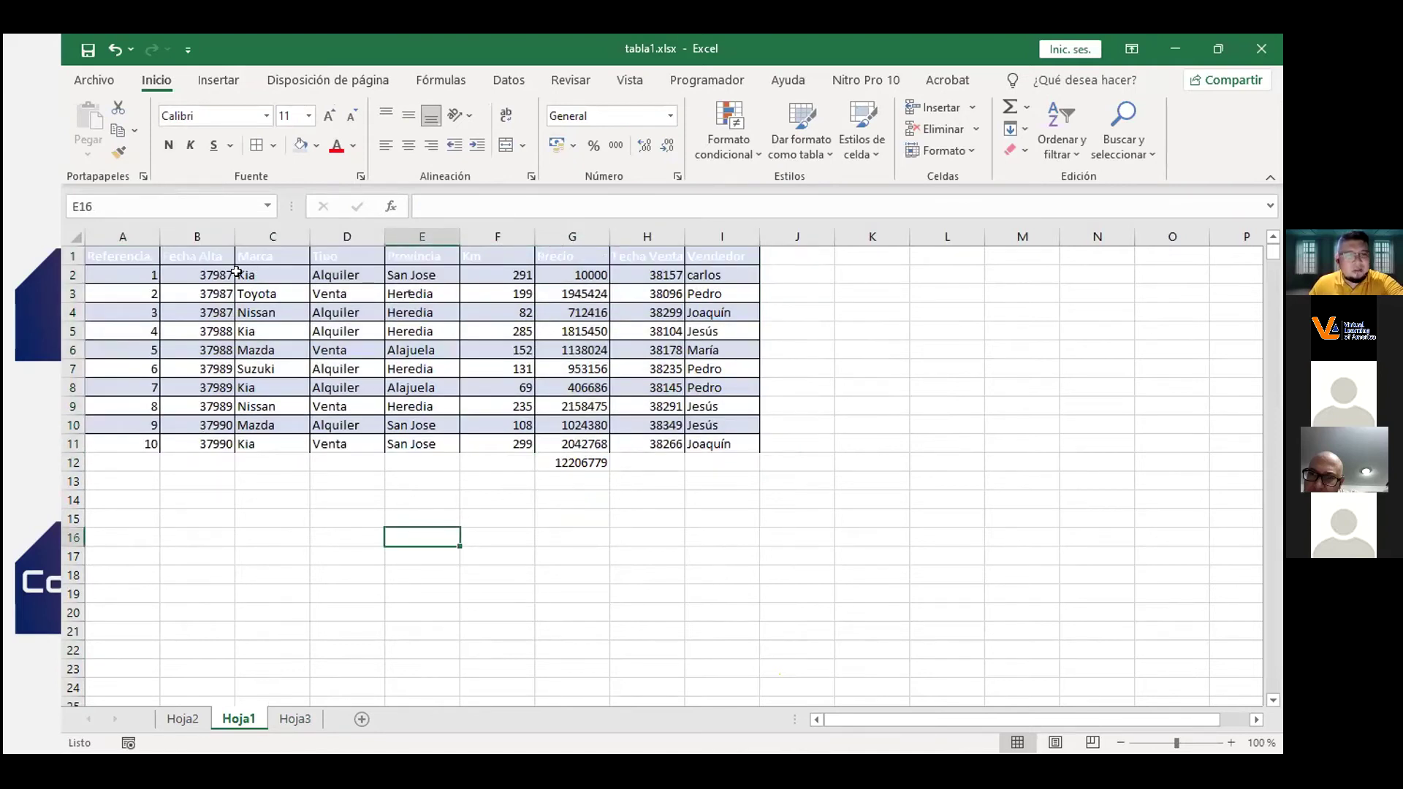
{"action": "left_click", "coordinate": [73, 312]}
{"action": "right_click", "coordinate": [73, 275]}
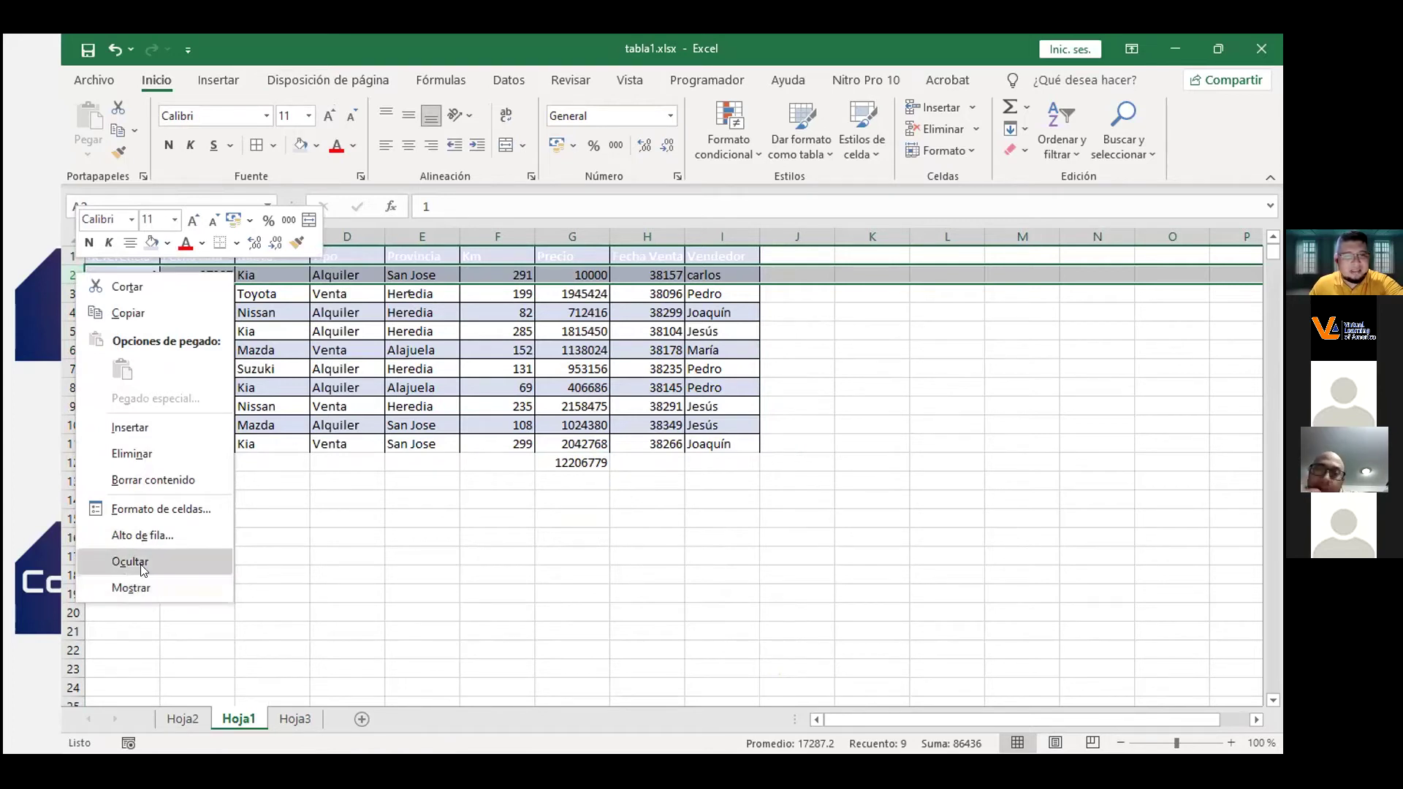
{"action": "left_click", "coordinate": [186, 561]}
{"action": "left_click", "coordinate": [72, 313]}
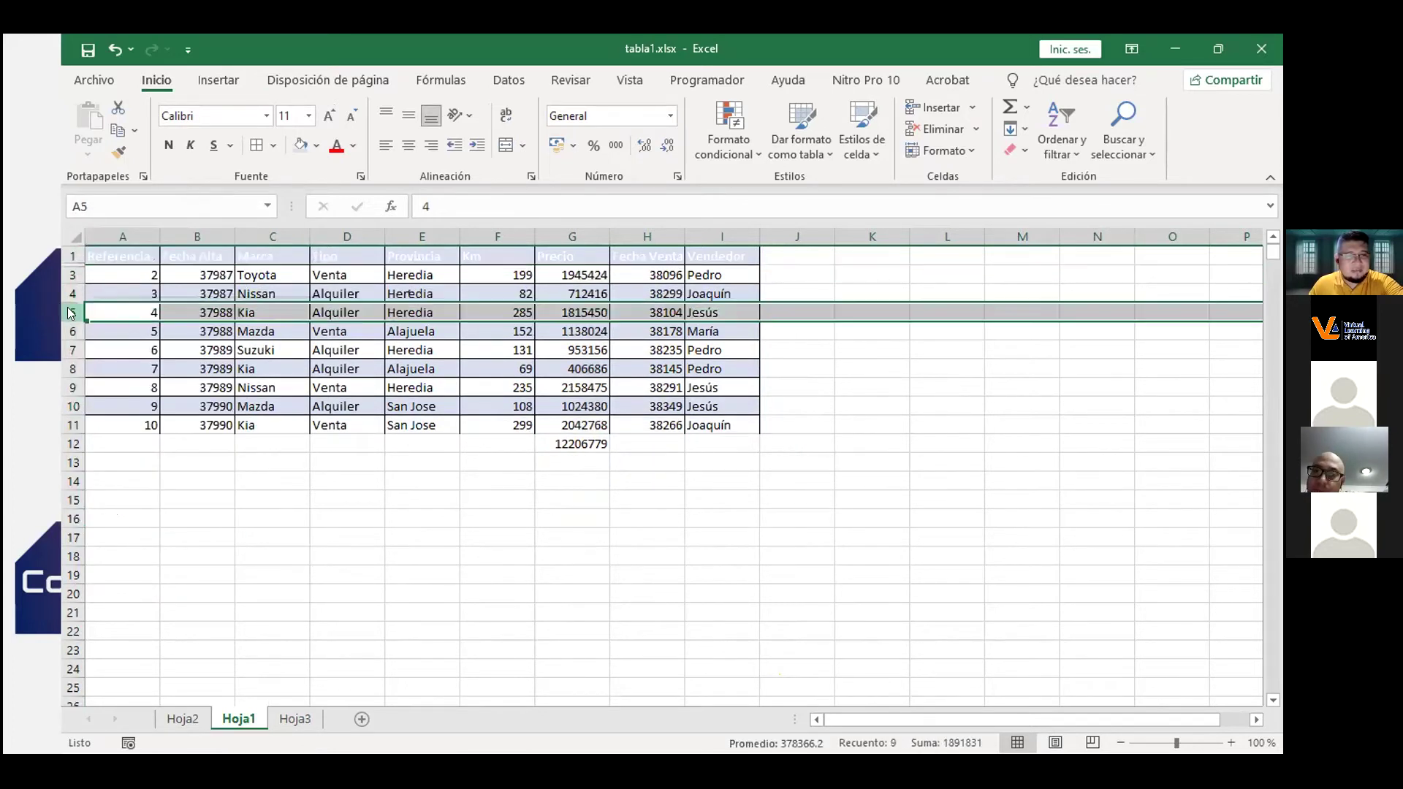
{"action": "right_click", "coordinate": [73, 313]}
{"action": "left_click", "coordinate": [133, 600]}
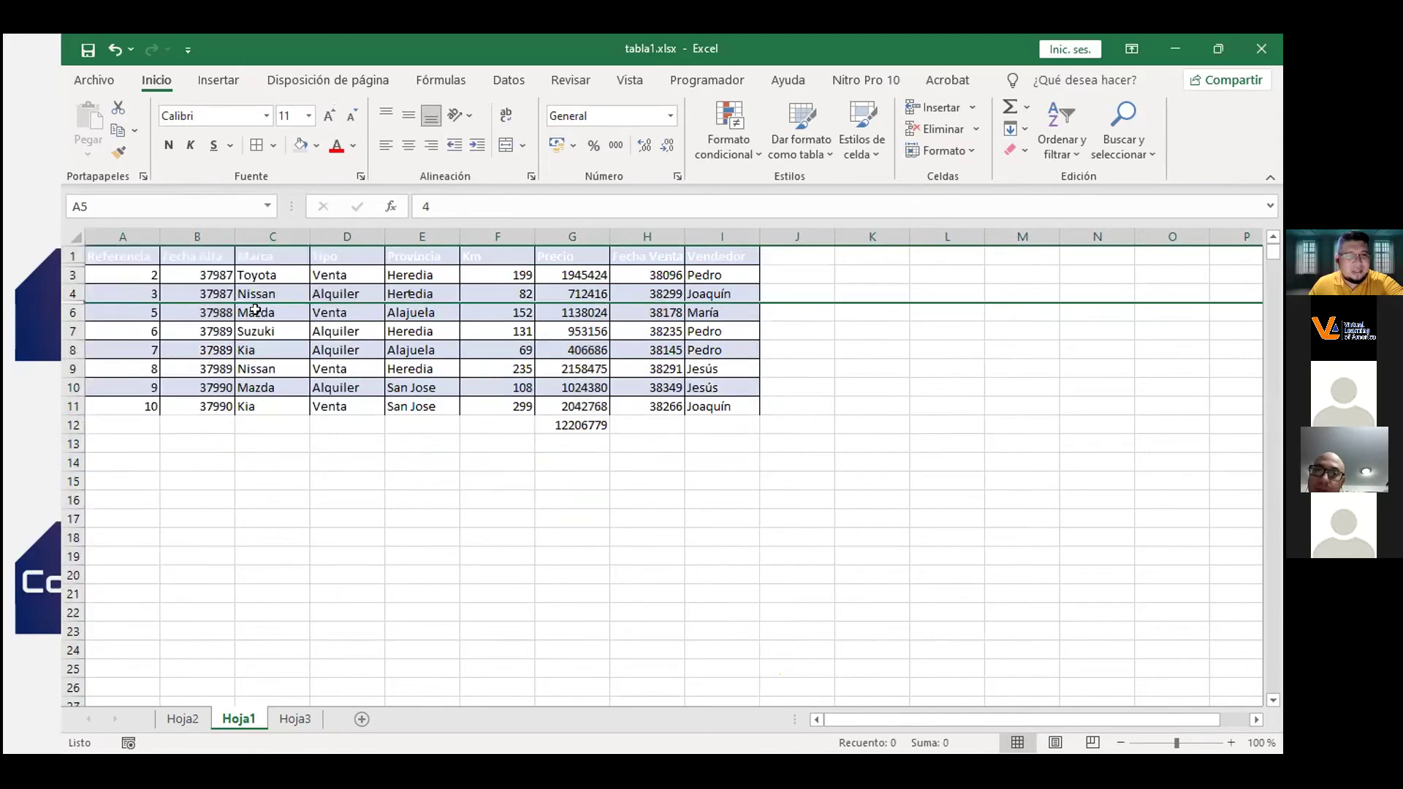
Hide rows 8 and 11, the remaining Kia records, on Hoja1.
{"action": "left_click", "coordinate": [72, 350]}
{"action": "right_click", "coordinate": [76, 351]}
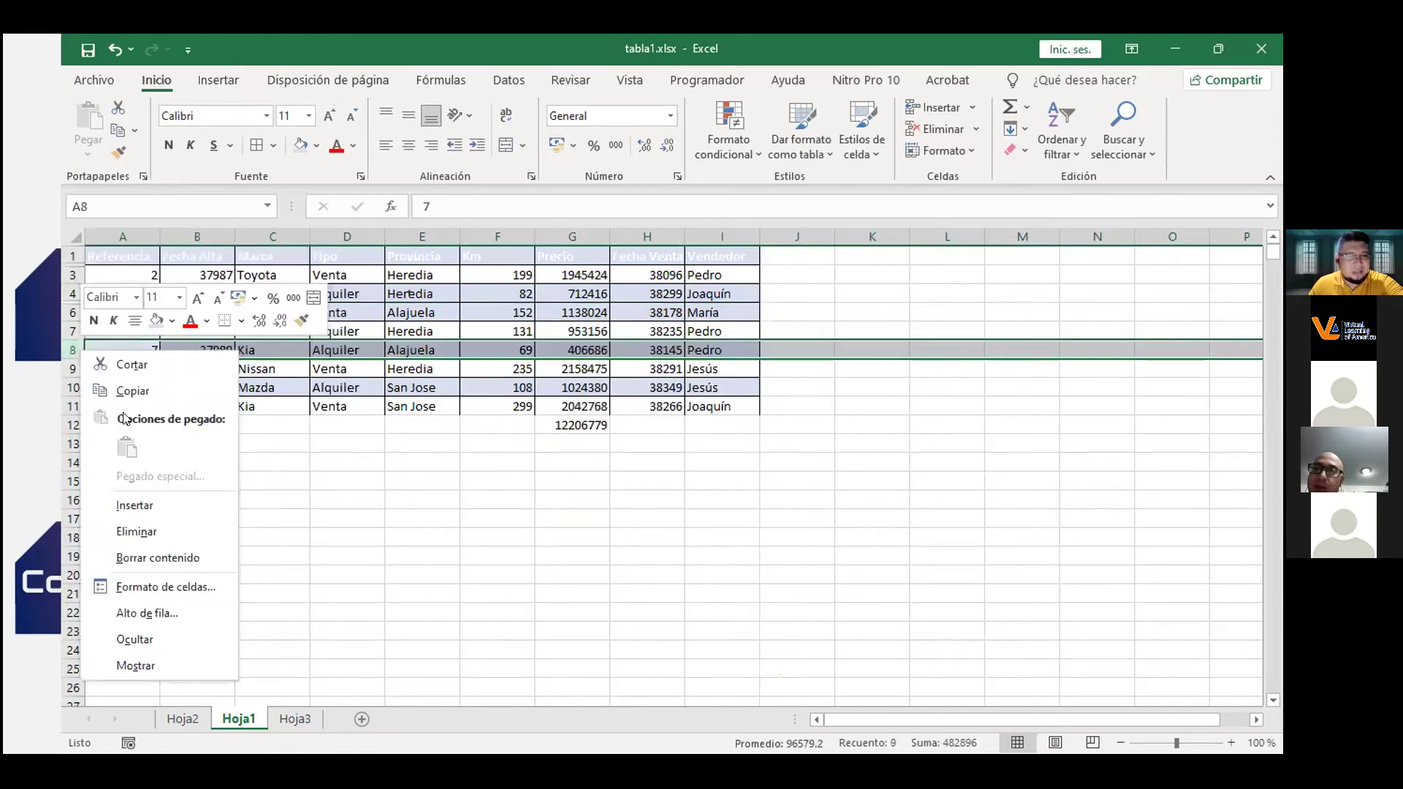
{"action": "left_click", "coordinate": [135, 639]}
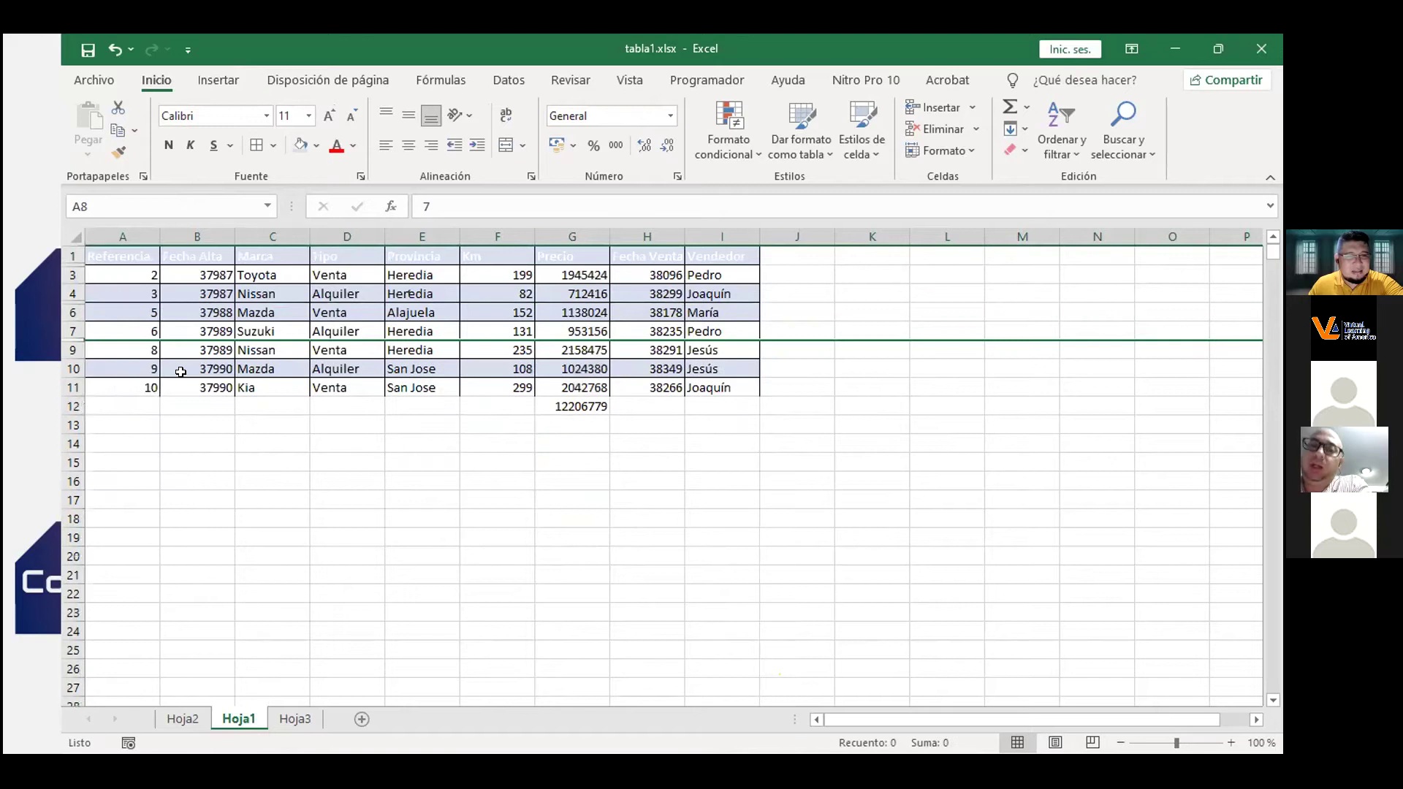
{"action": "left_click", "coordinate": [73, 387]}
{"action": "right_click", "coordinate": [76, 388]}
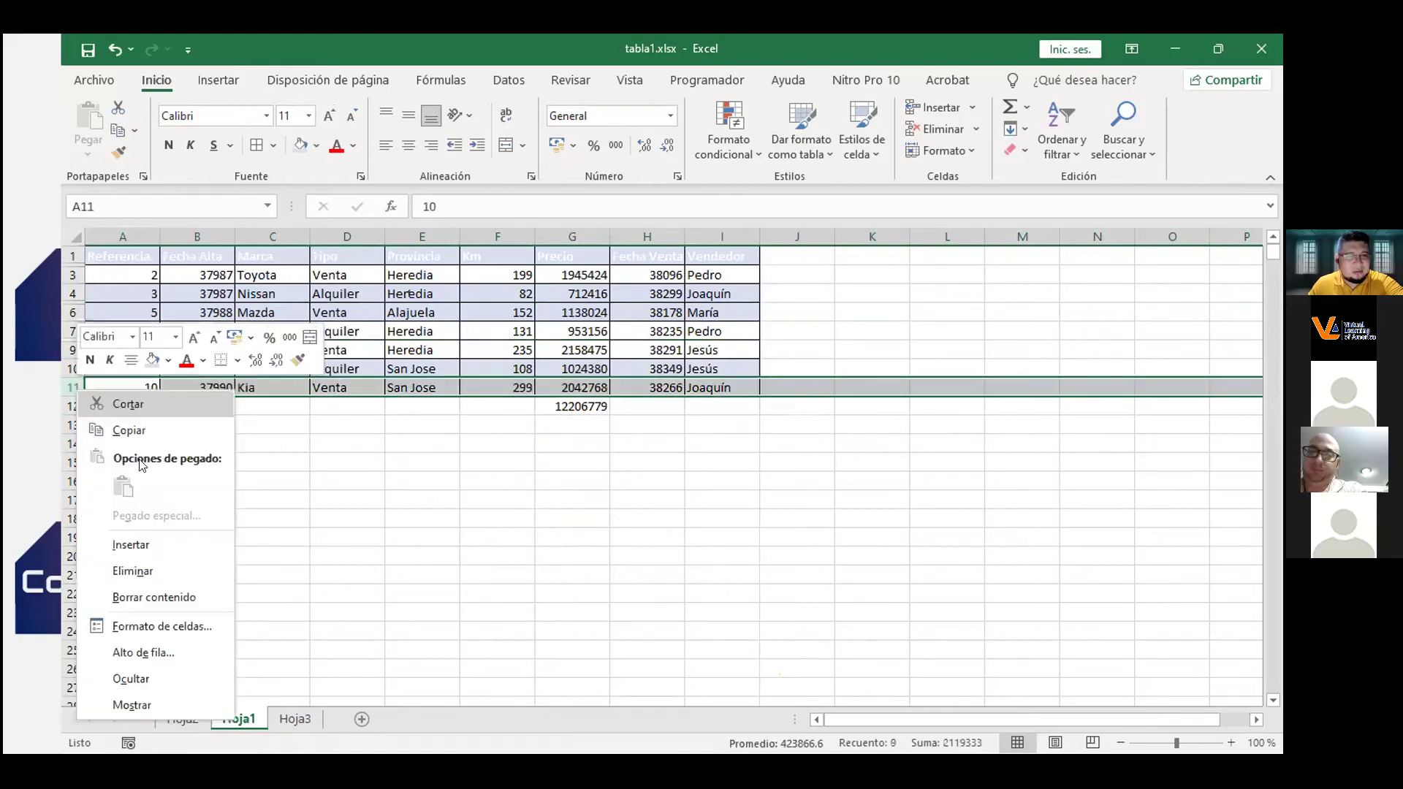
{"action": "left_click", "coordinate": [163, 678]}
{"action": "left_click", "coordinate": [420, 442]}
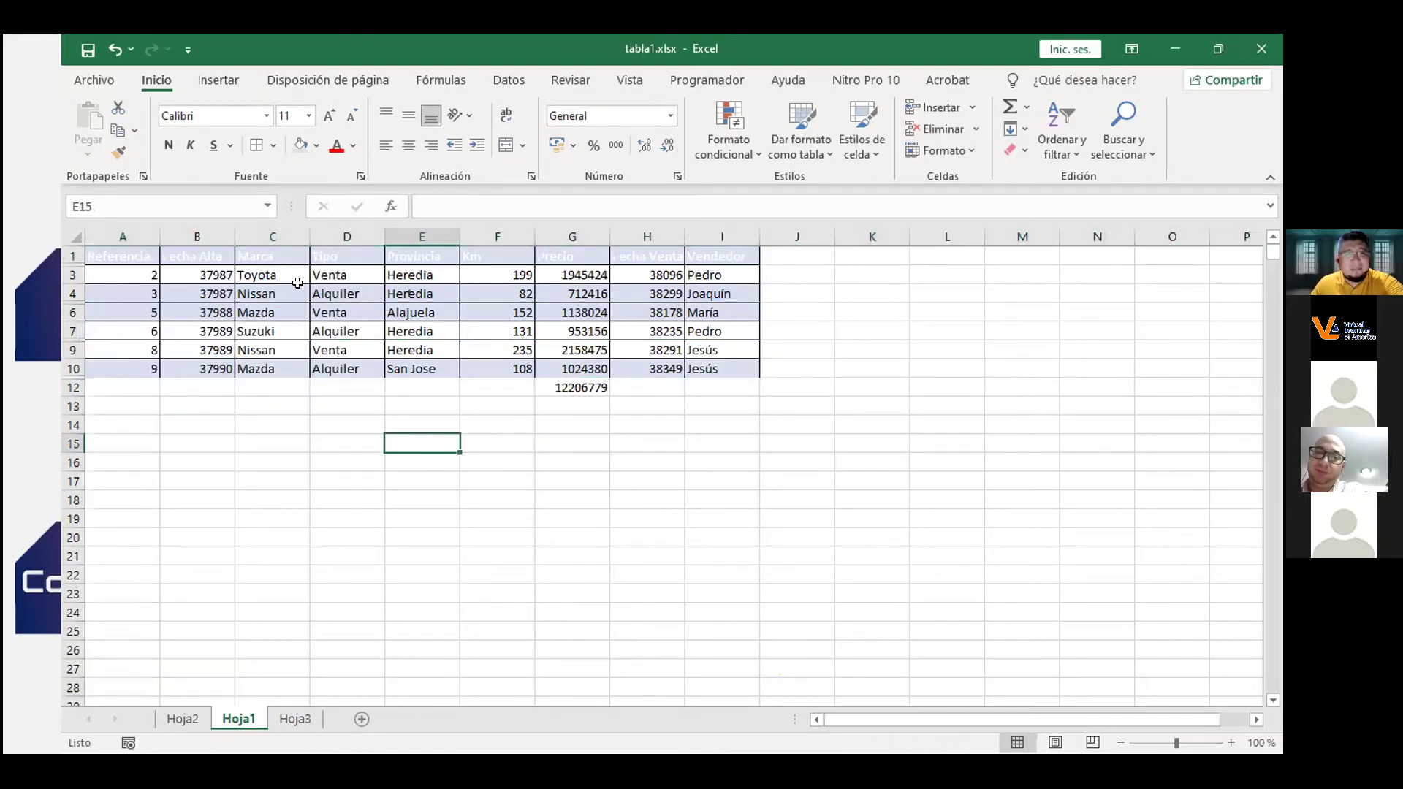
Check the G12 sum formula on Hoja1 against the Precio values that are still visible.
{"action": "left_click", "coordinate": [581, 387]}
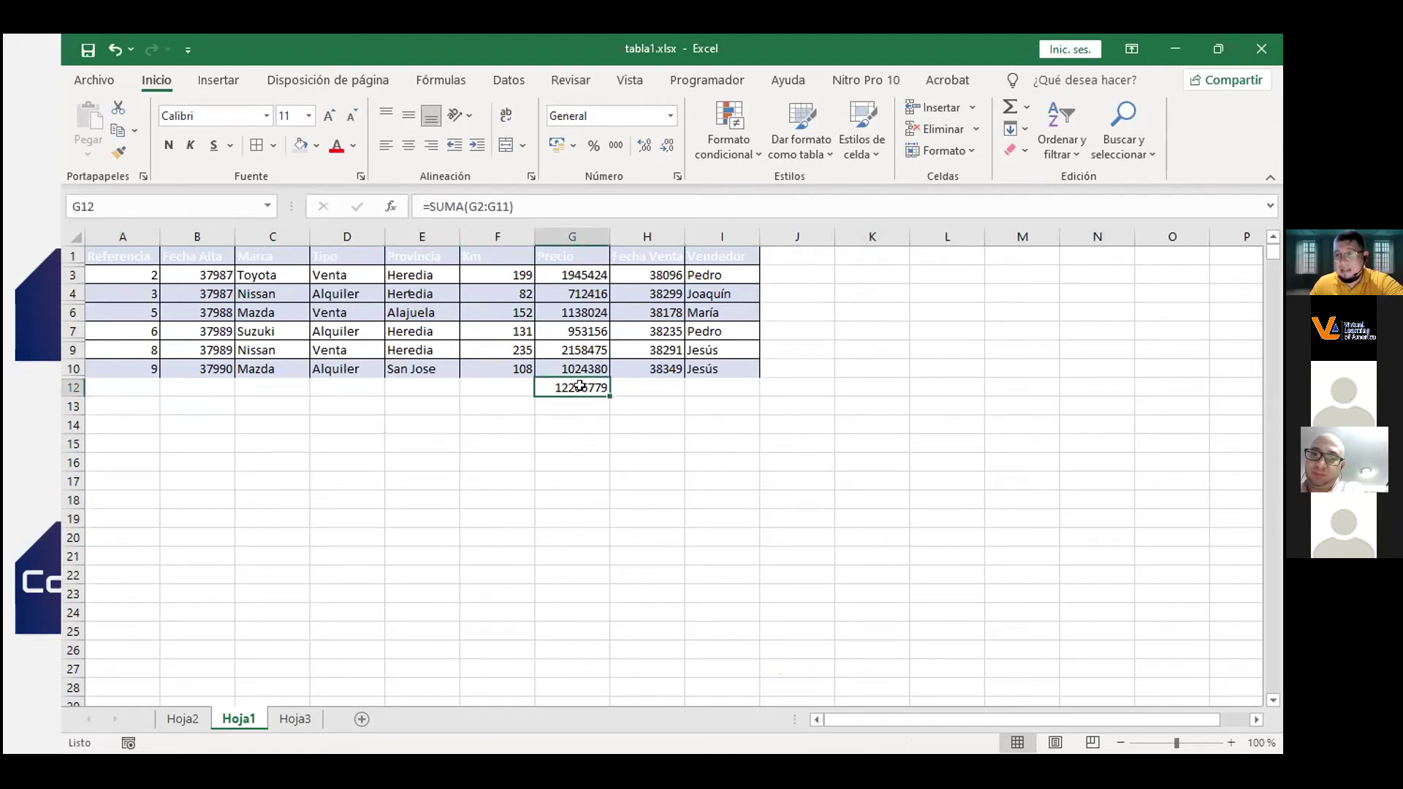
{"action": "left_click_drag", "start_coordinate": [569, 271], "coordinate": [579, 369]}
{"action": "left_click", "coordinate": [567, 388]}
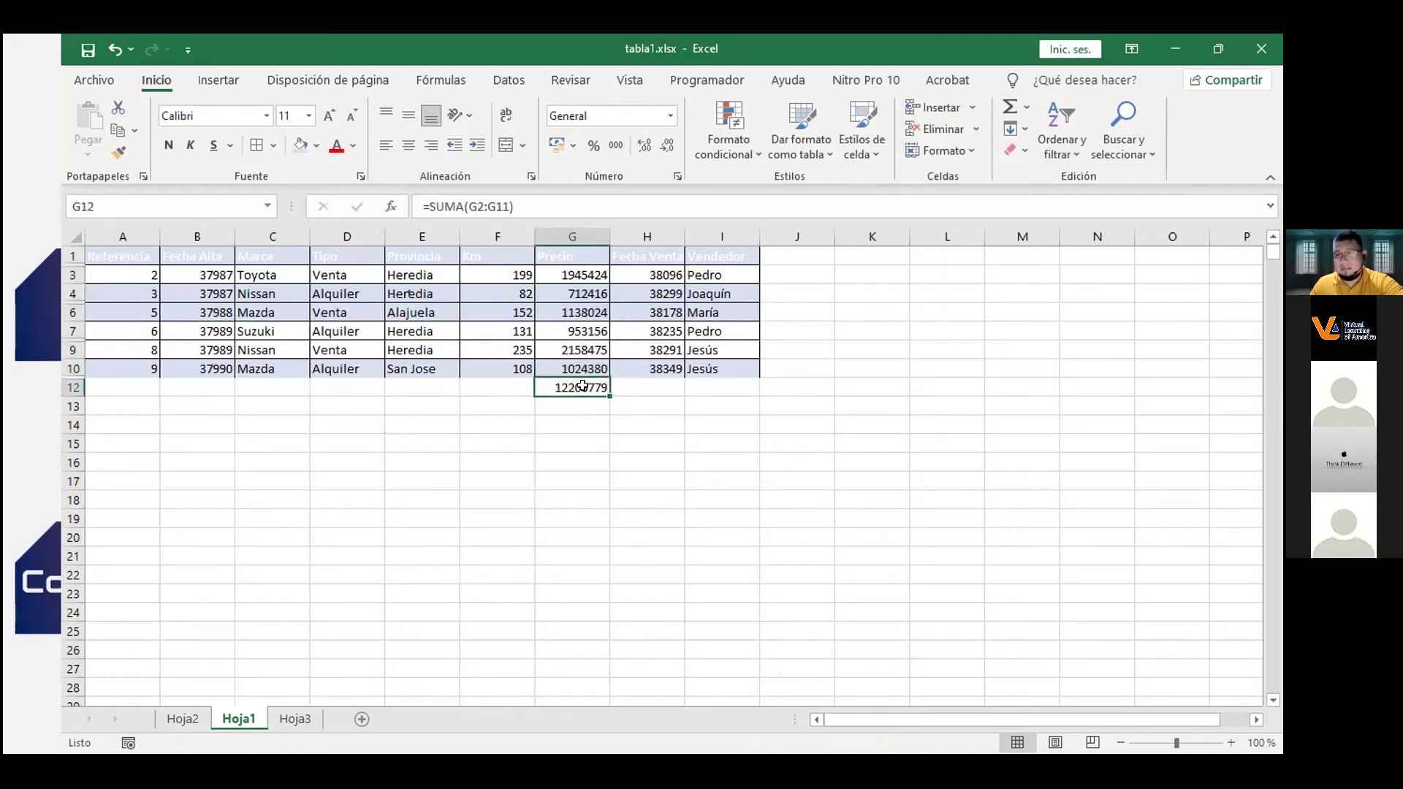
{"action": "left_click", "coordinate": [370, 523]}
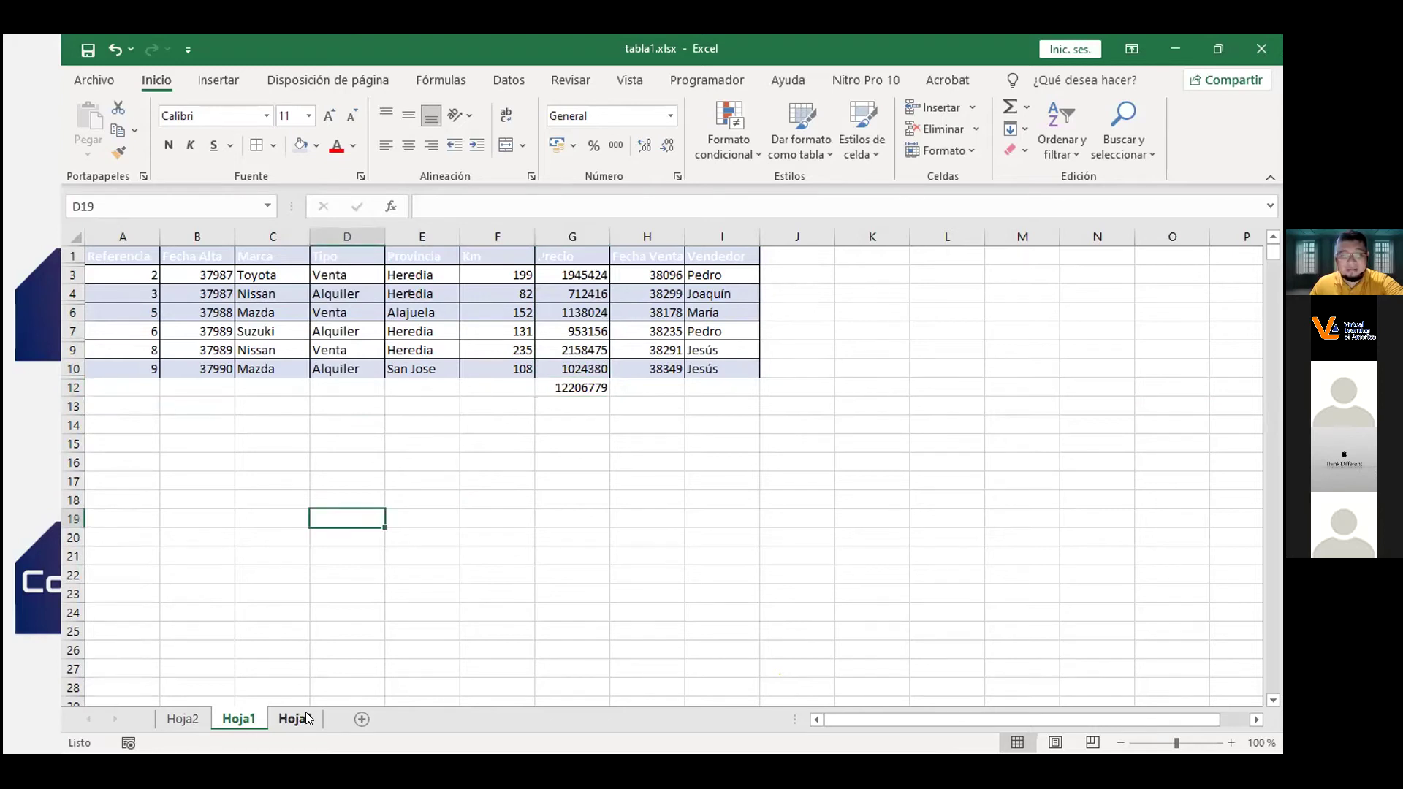
Filter the Marca column of the Hoja3 table to exclude Kia.
{"action": "left_click", "coordinate": [295, 719]}
{"action": "left_click", "coordinate": [297, 557]}
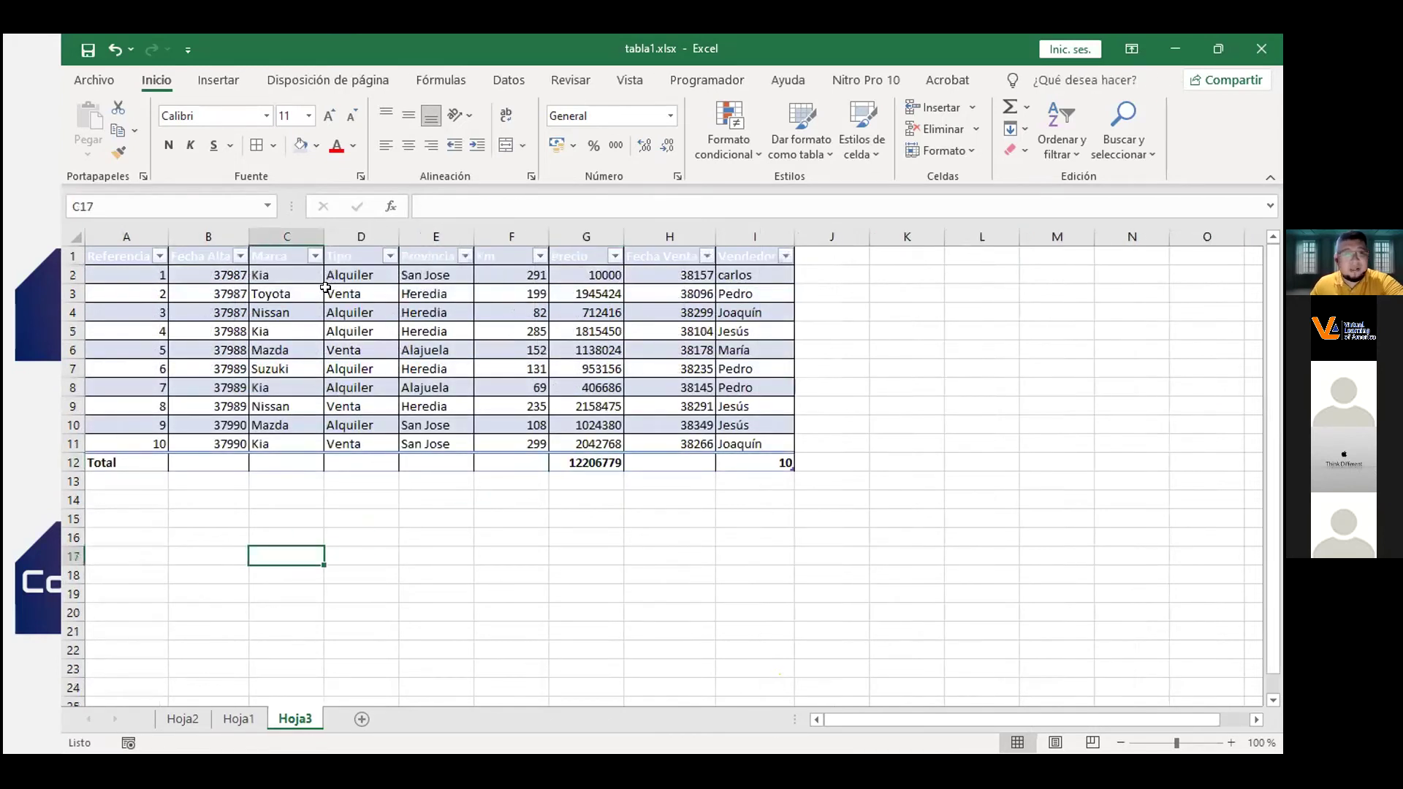
{"action": "left_click", "coordinate": [315, 257]}
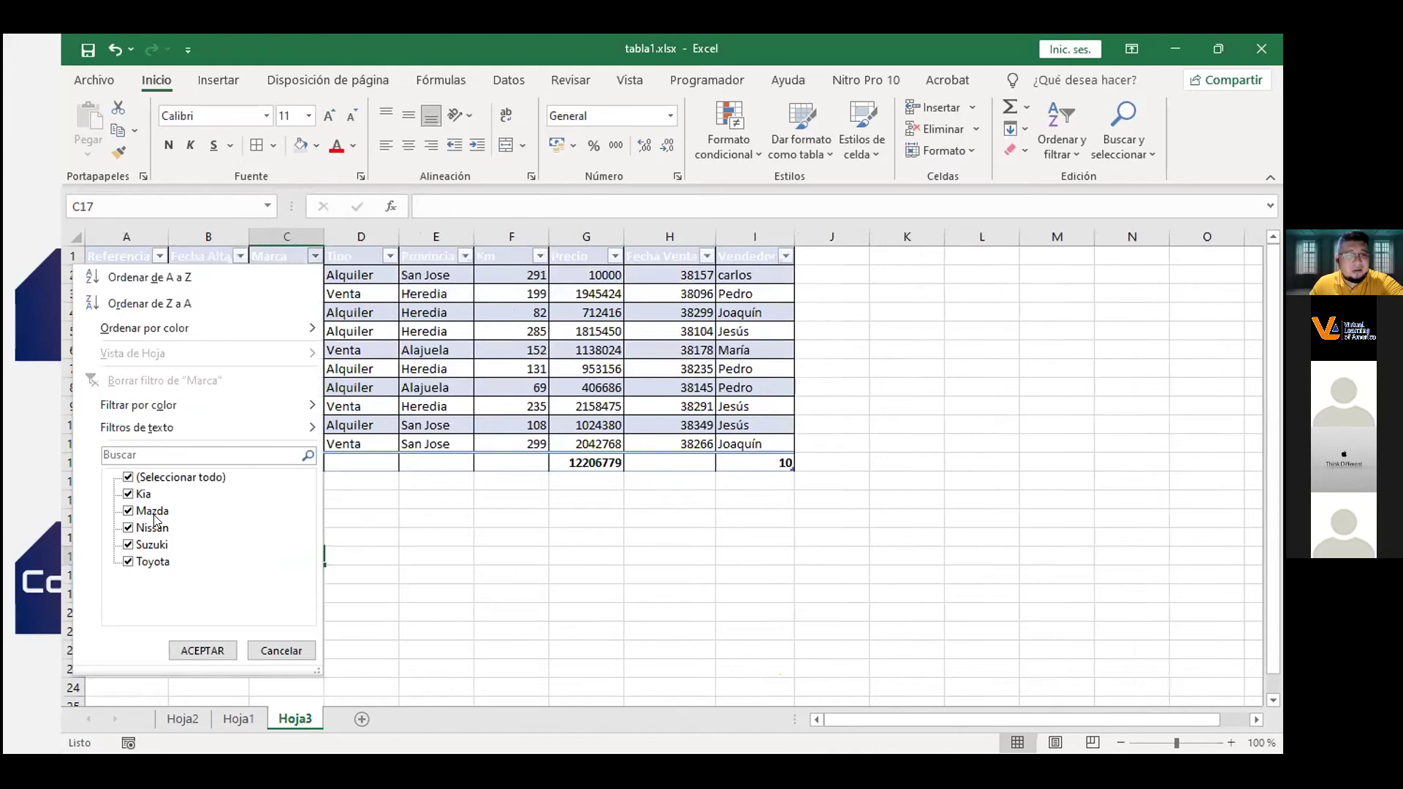
{"action": "left_click", "coordinate": [128, 493]}
{"action": "left_click", "coordinate": [203, 650]}
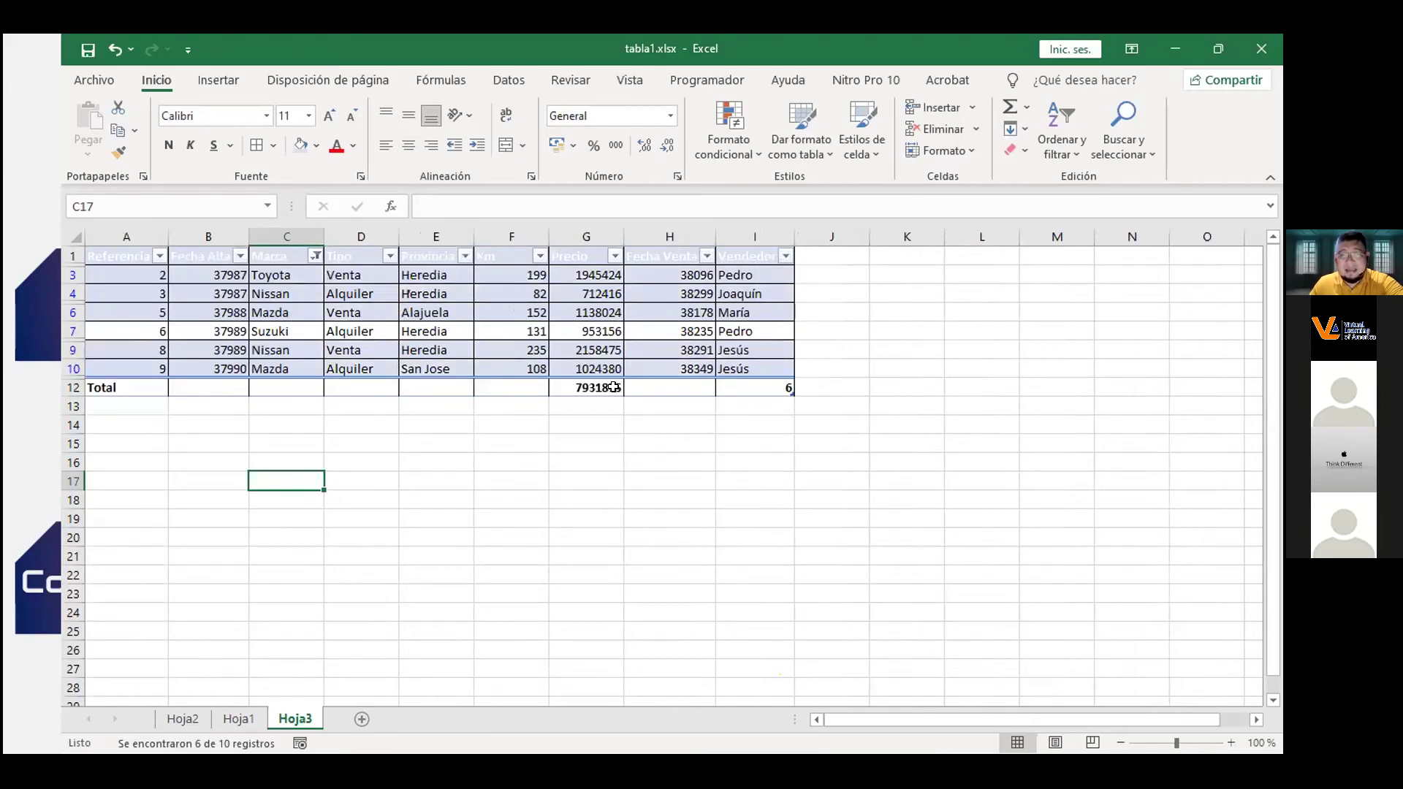
Examine the Precio total's formula in G12 on Hoja3 and compare its result with the sum of the visible prices.
{"action": "left_click", "coordinate": [608, 388]}
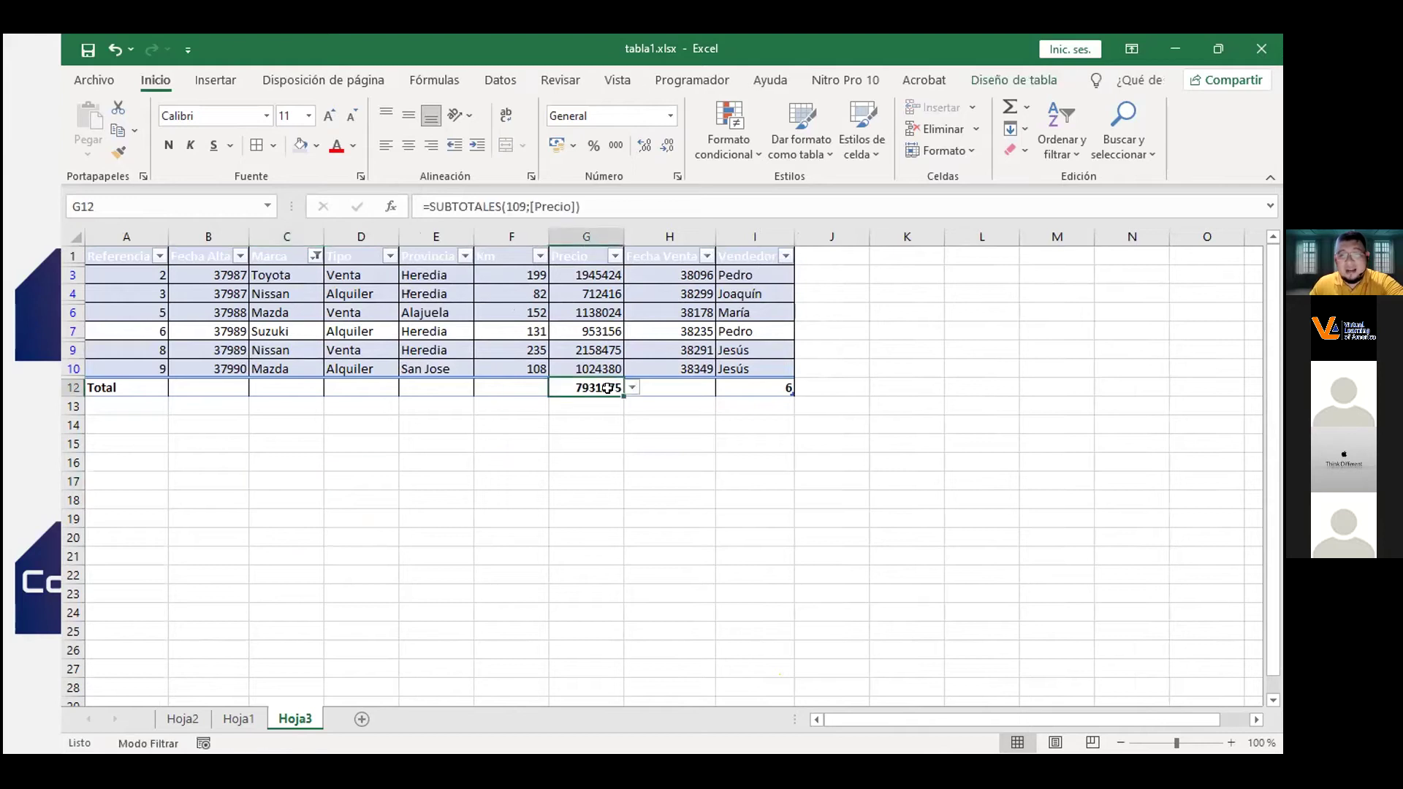
{"action": "left_click_drag", "start_coordinate": [581, 207], "coordinate": [429, 196]}
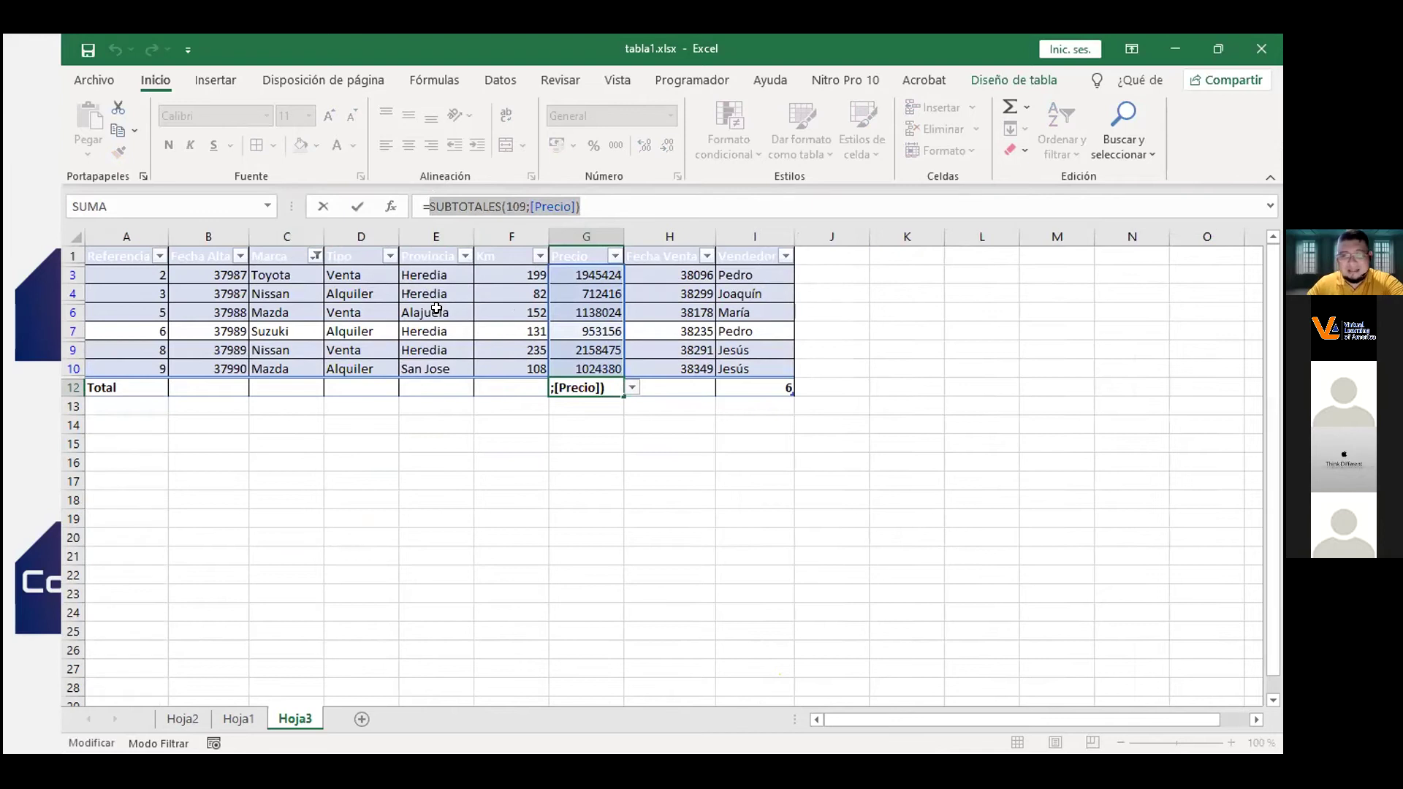
{"action": "key", "text": "Return"}
{"action": "left_click", "coordinate": [402, 530]}
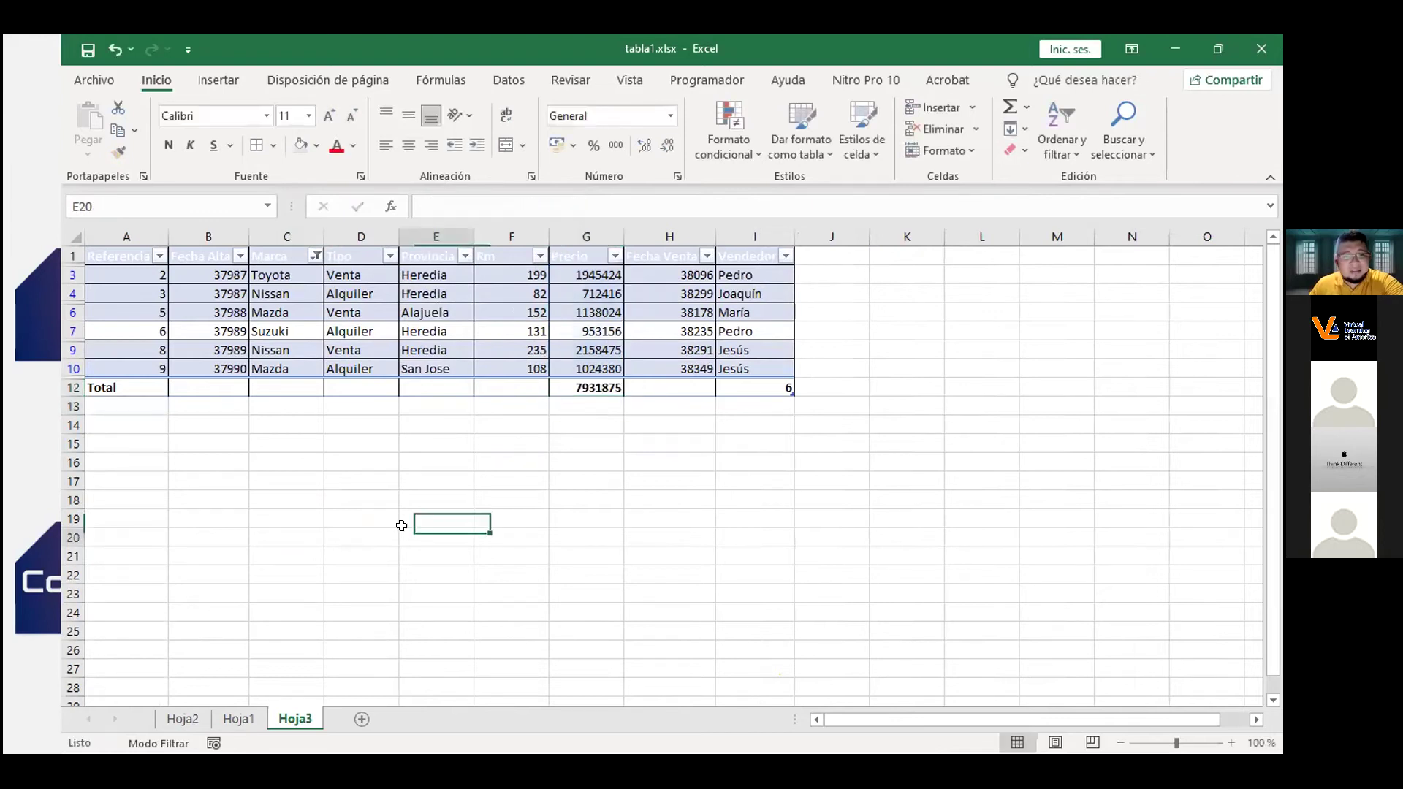
{"action": "left_click", "coordinate": [584, 384]}
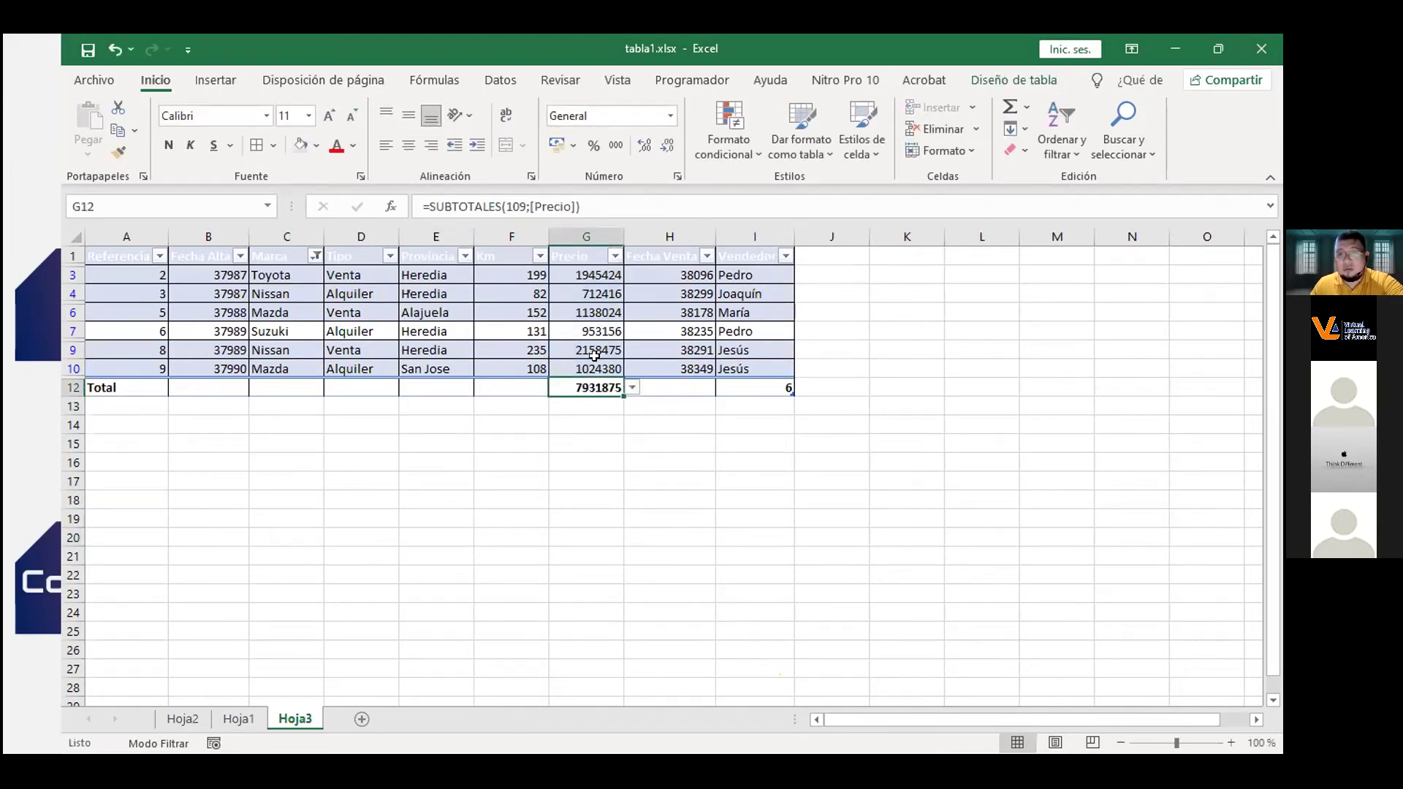
{"action": "left_click_drag", "start_coordinate": [594, 271], "coordinate": [594, 362]}
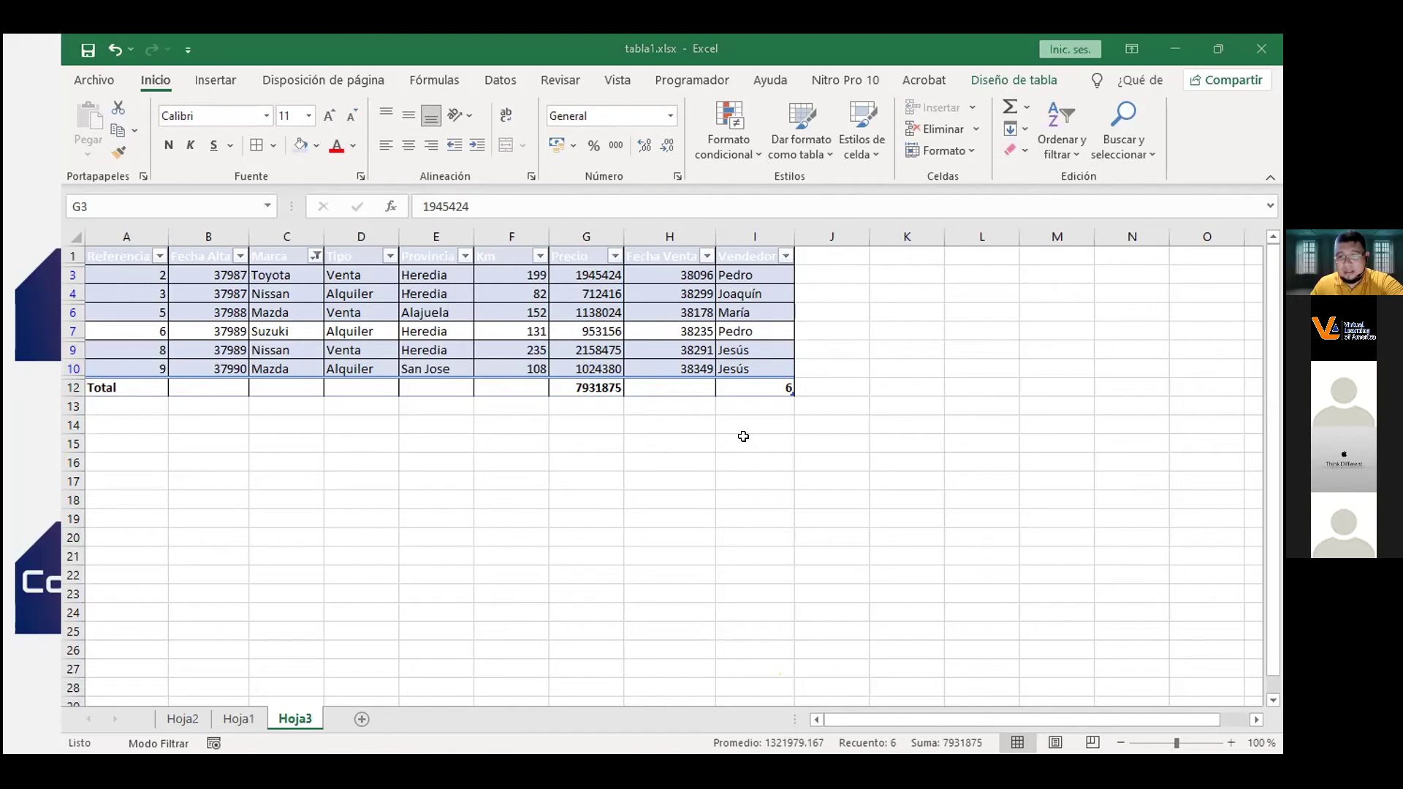
{"action": "left_click", "coordinate": [609, 446]}
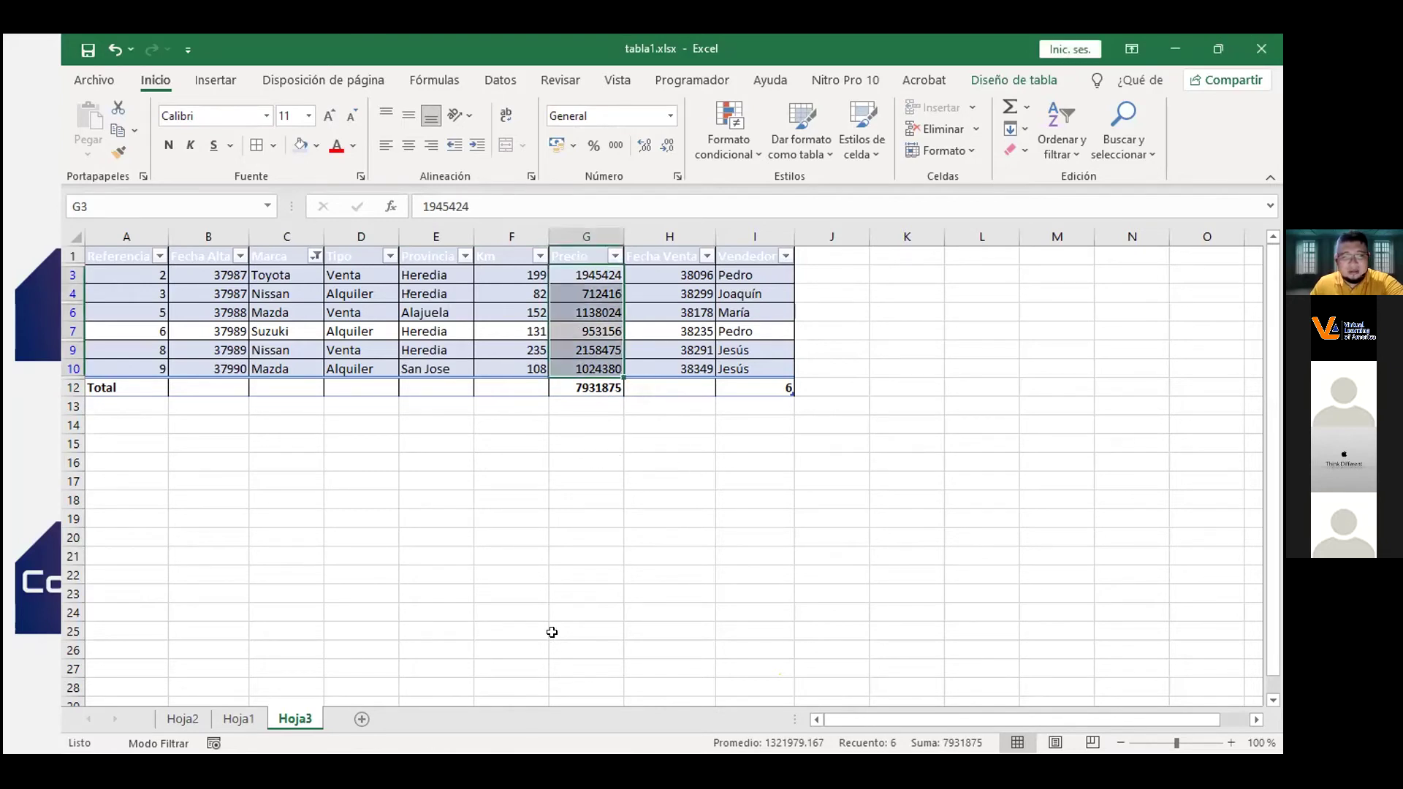
{"action": "left_click", "coordinate": [599, 443]}
{"action": "left_click", "coordinate": [484, 460]}
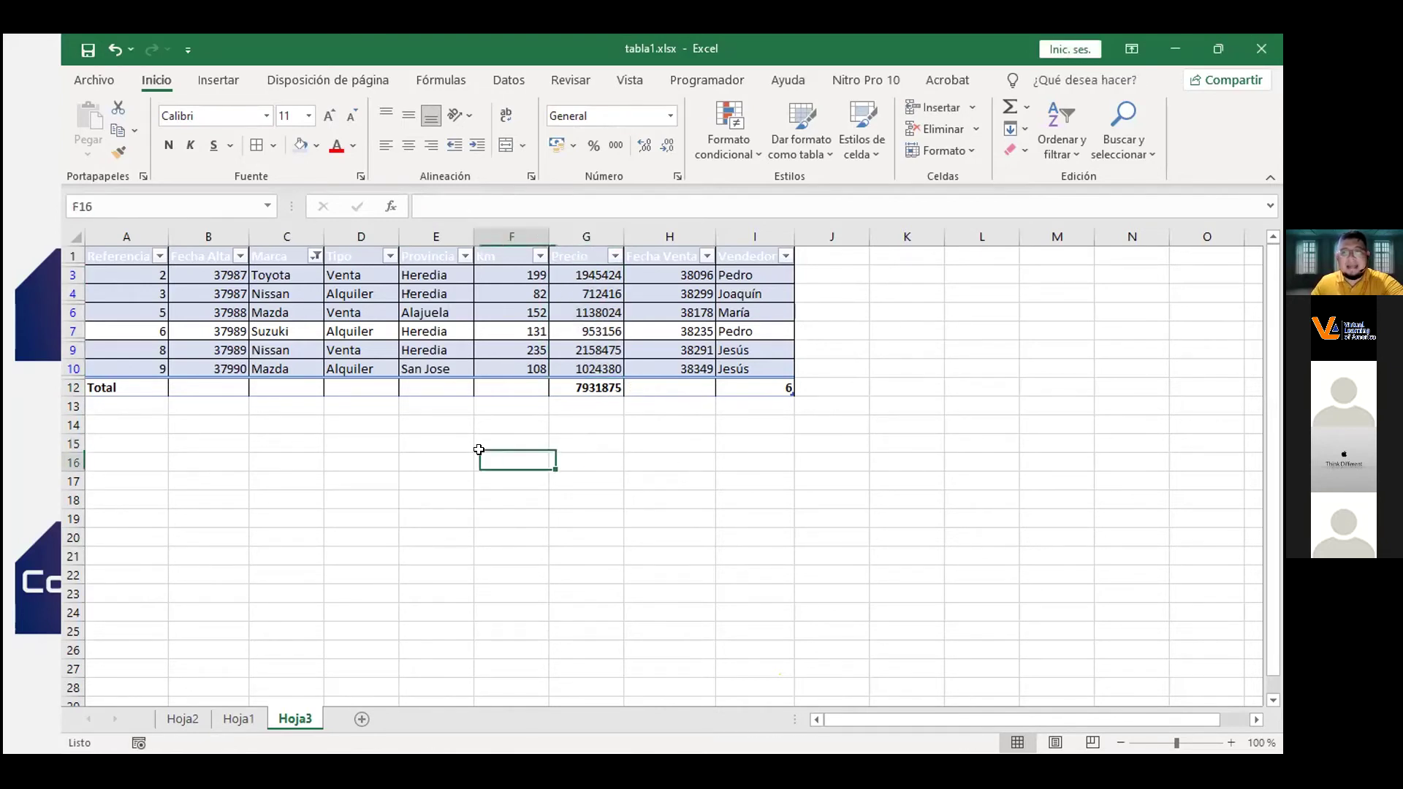
Review the hidden-row range on Hoja1 and switch to the presentation slide on the total row and the table's size handle.
{"action": "left_click", "coordinate": [239, 718]}
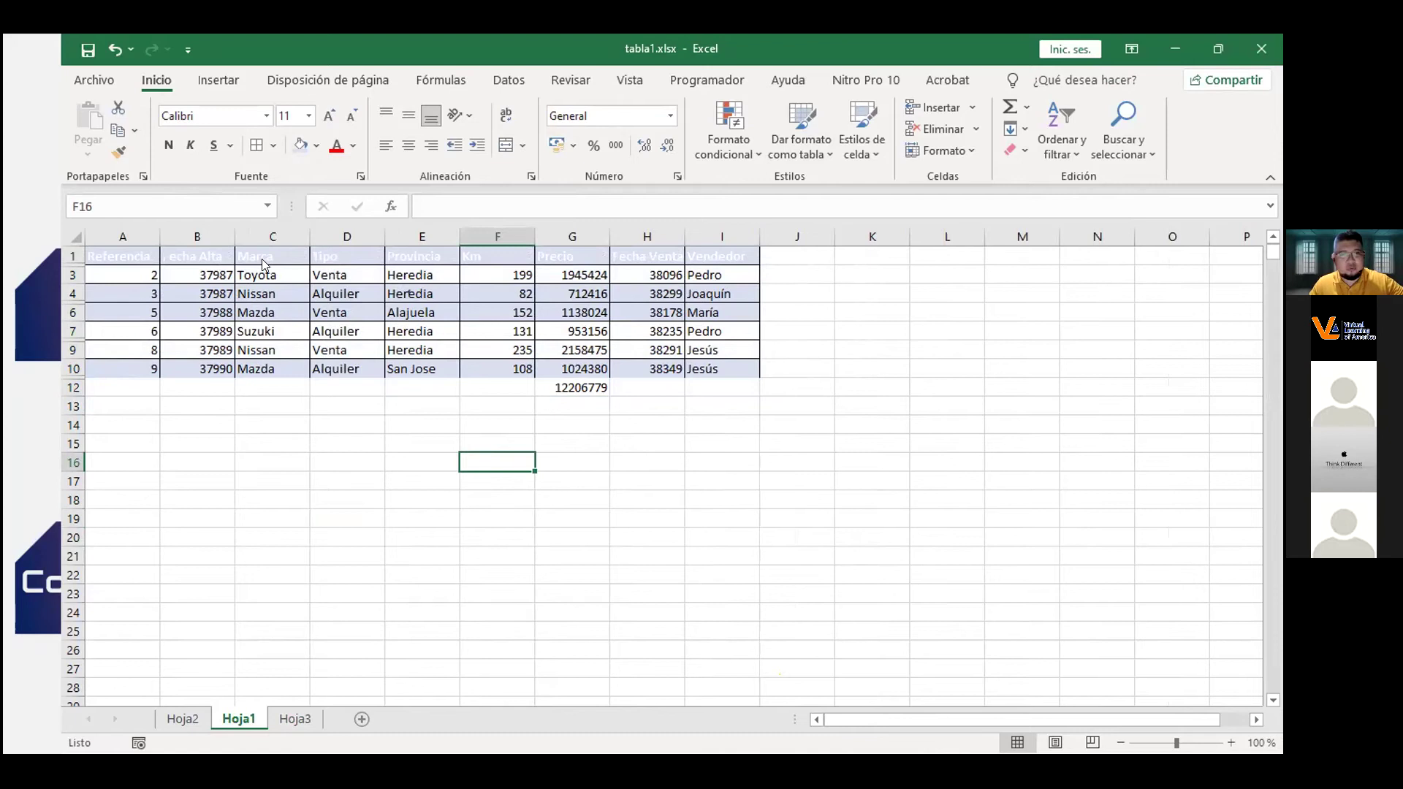
{"action": "key", "text": "alt+Tab"}
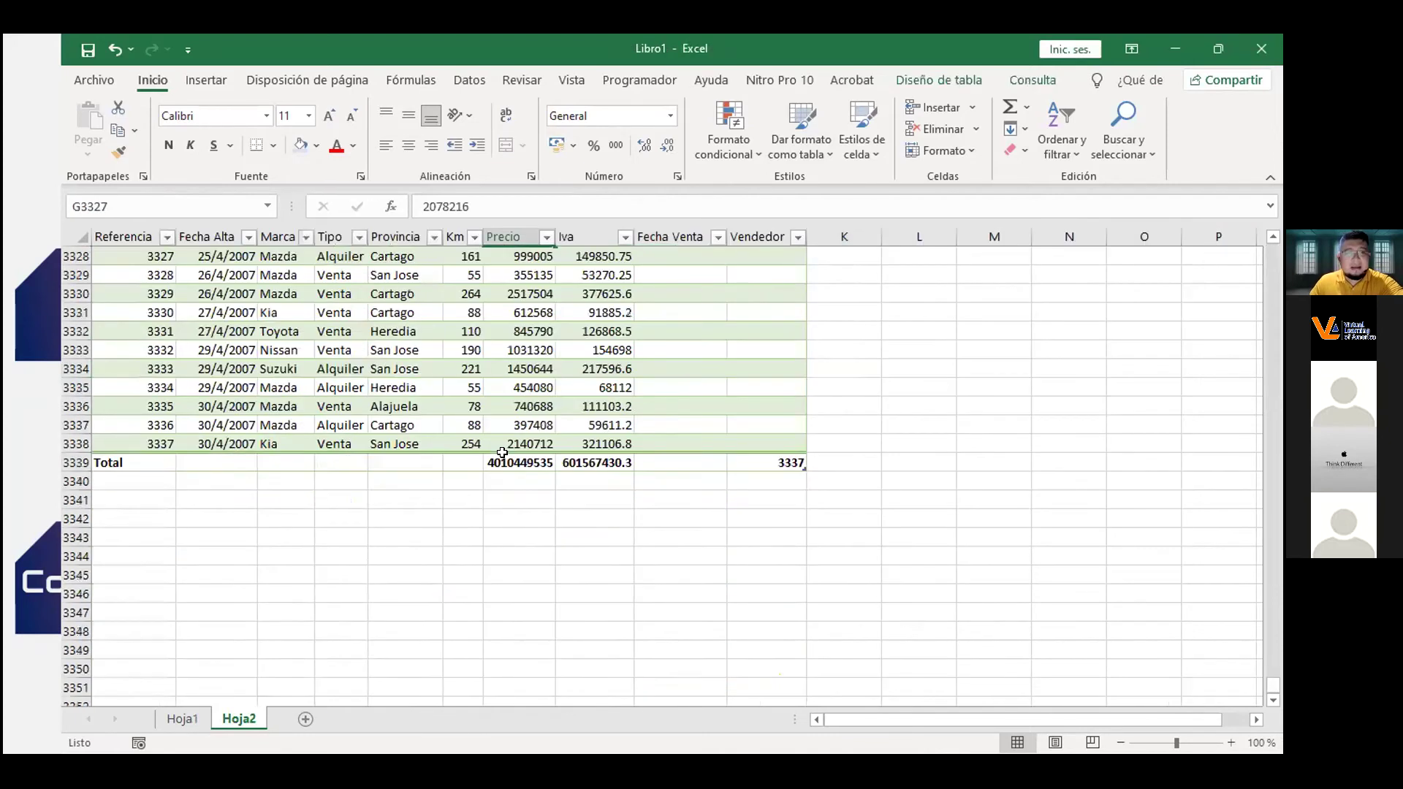
{"action": "scroll", "coordinate": [502, 452], "scroll_direction": "up", "scroll_amount": 3}
{"action": "key", "text": "alt+Tab"}
{"action": "key", "text": "Tab"}
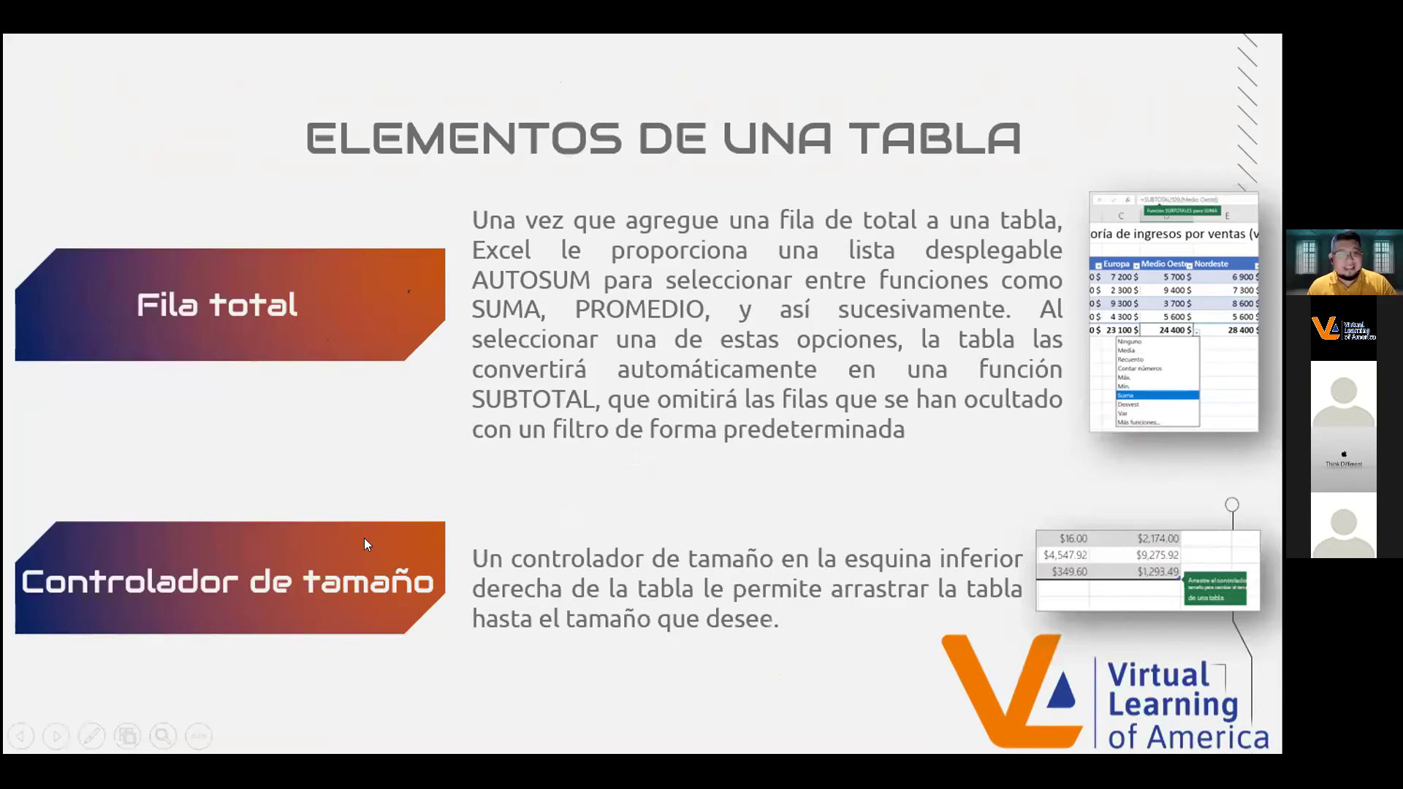
Return to Libro1 and extend the Hoja2 table downward, first to row 3345 and then to row 3354.
{"action": "key", "text": "alt+Tab"}
{"action": "scroll", "coordinate": [360, 537], "scroll_direction": "down", "scroll_amount": 4}
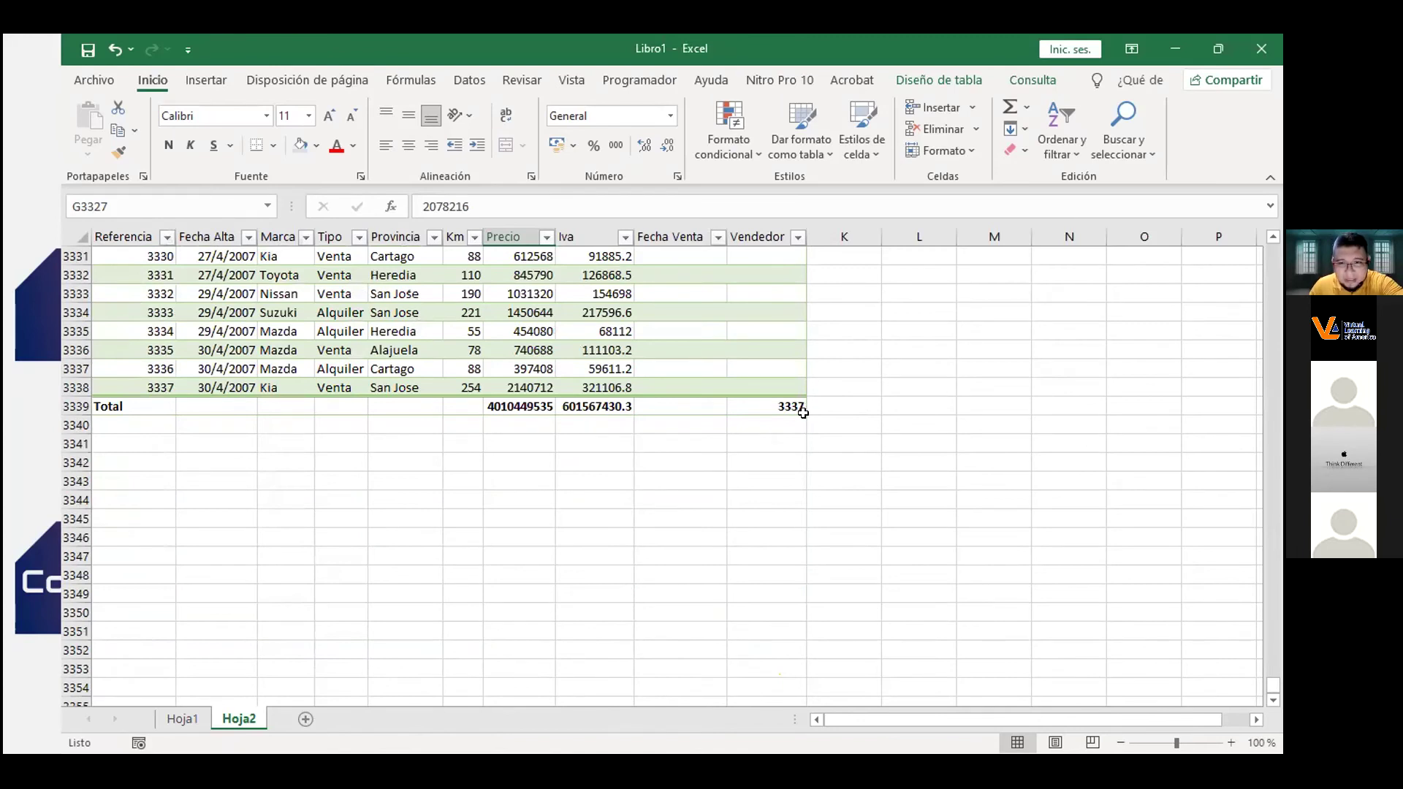
{"action": "left_click_drag", "start_coordinate": [796, 406], "coordinate": [801, 515]}
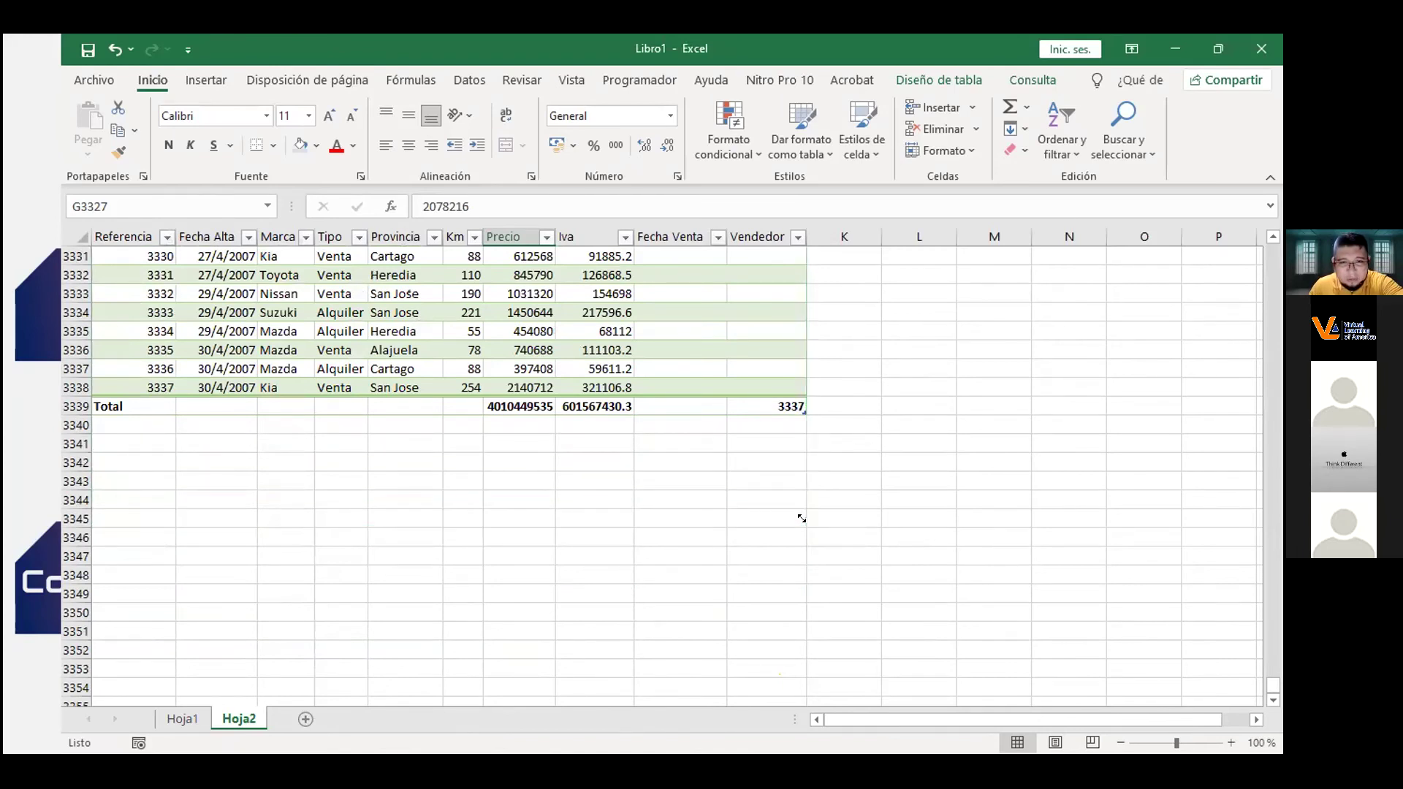
{"action": "mouse_move", "coordinate": [155, 408]}
{"action": "left_mouse_down"}
{"action": "mouse_move", "coordinate": [537, 488]}
{"action": "mouse_move", "coordinate": [763, 497]}
{"action": "left_mouse_up"}
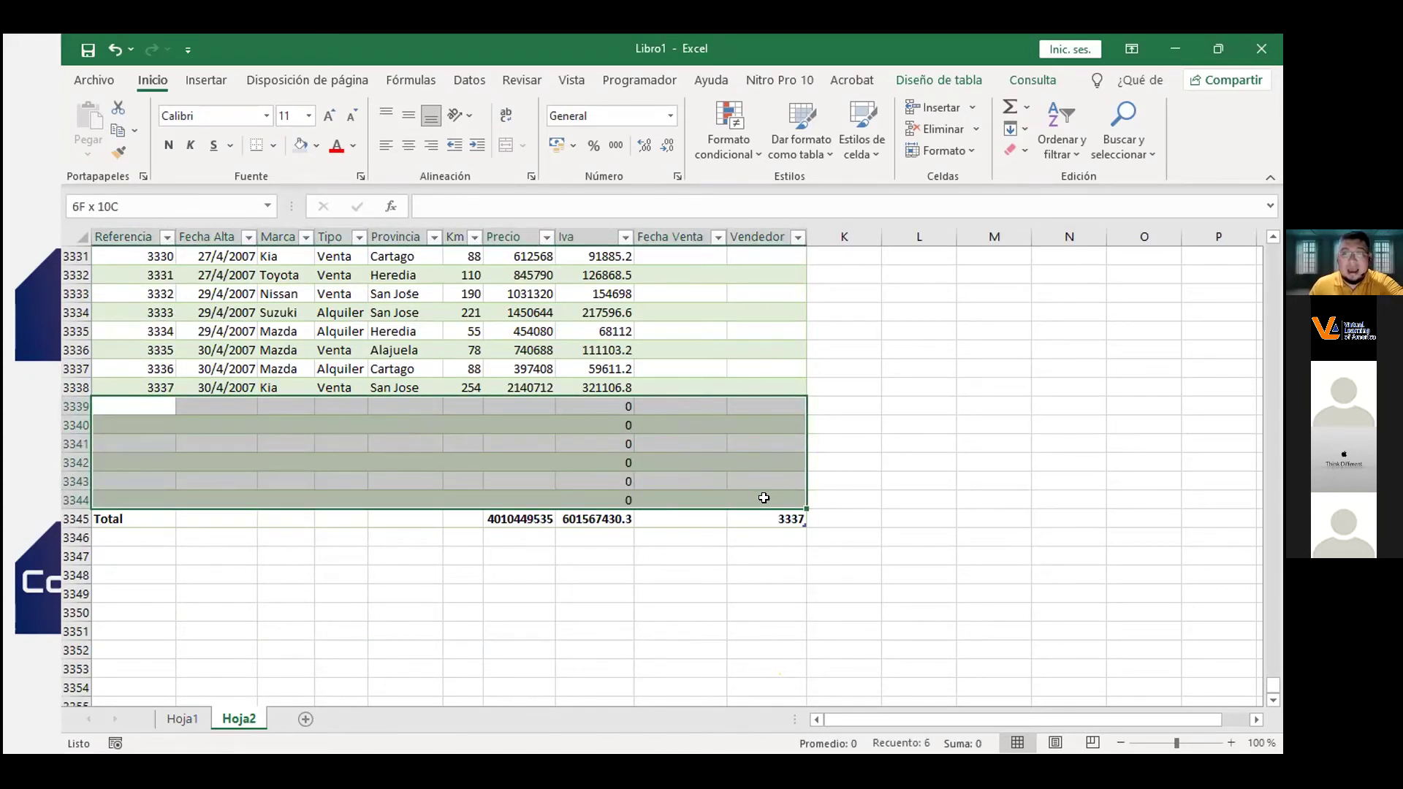
{"action": "left_click_drag", "start_coordinate": [764, 497], "coordinate": [800, 686]}
{"action": "left_click", "coordinate": [766, 555]}
{"action": "scroll", "coordinate": [718, 492], "scroll_direction": "down", "scroll_amount": 3}
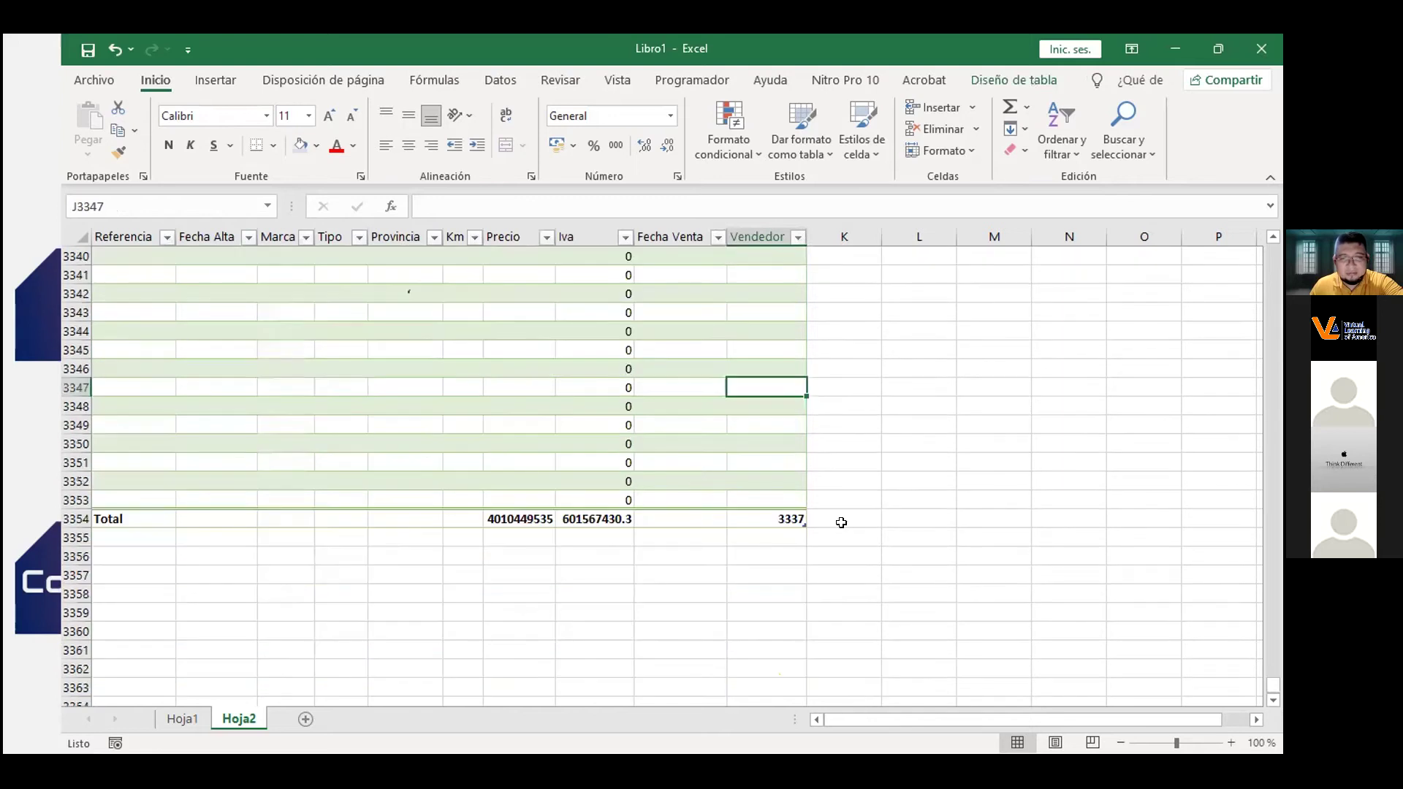
Shrink the Hoja2 table so it ends at row 3337, then extend it back down to row 3340.
{"action": "left_click_drag", "start_coordinate": [793, 518], "coordinate": [756, 292]}
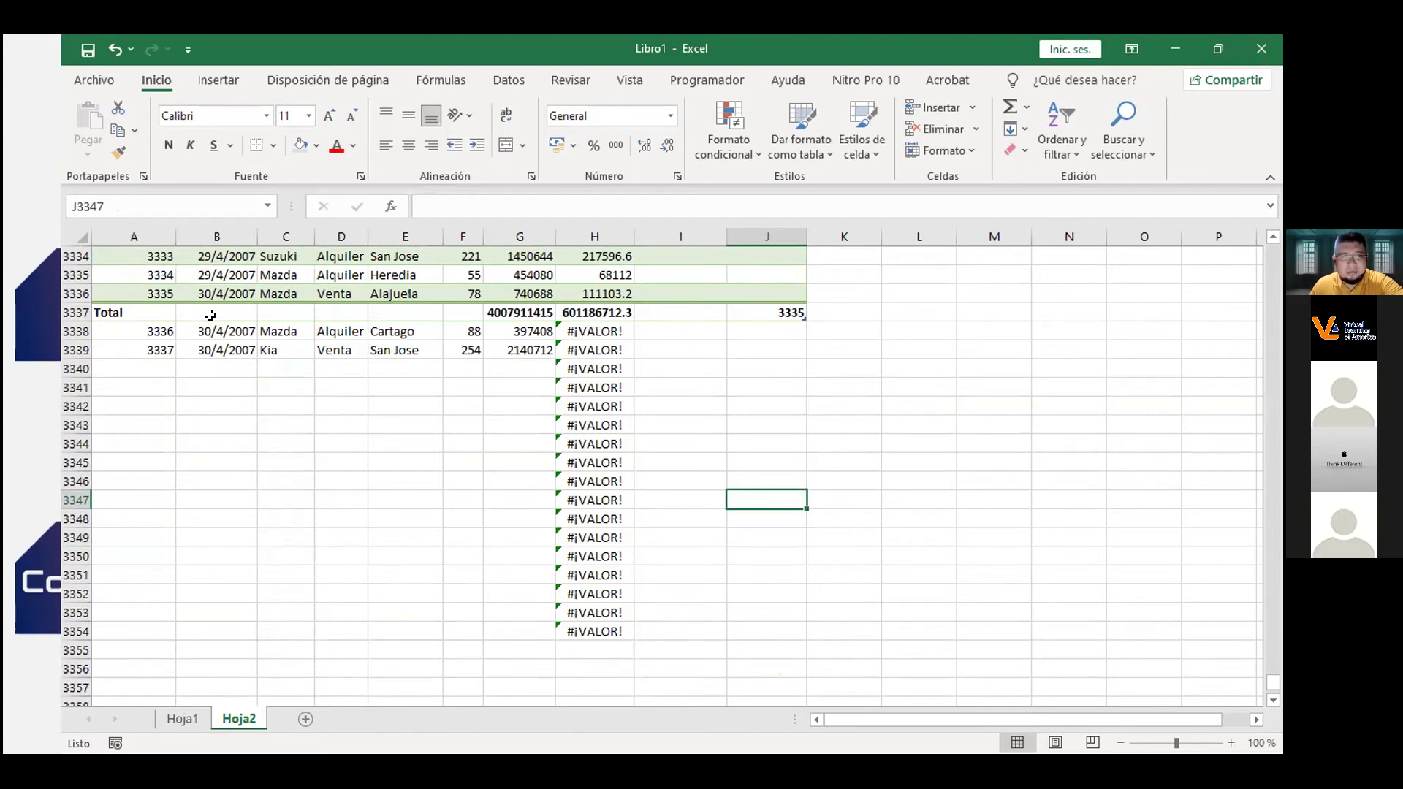
{"action": "left_click_drag", "start_coordinate": [799, 317], "coordinate": [799, 377]}
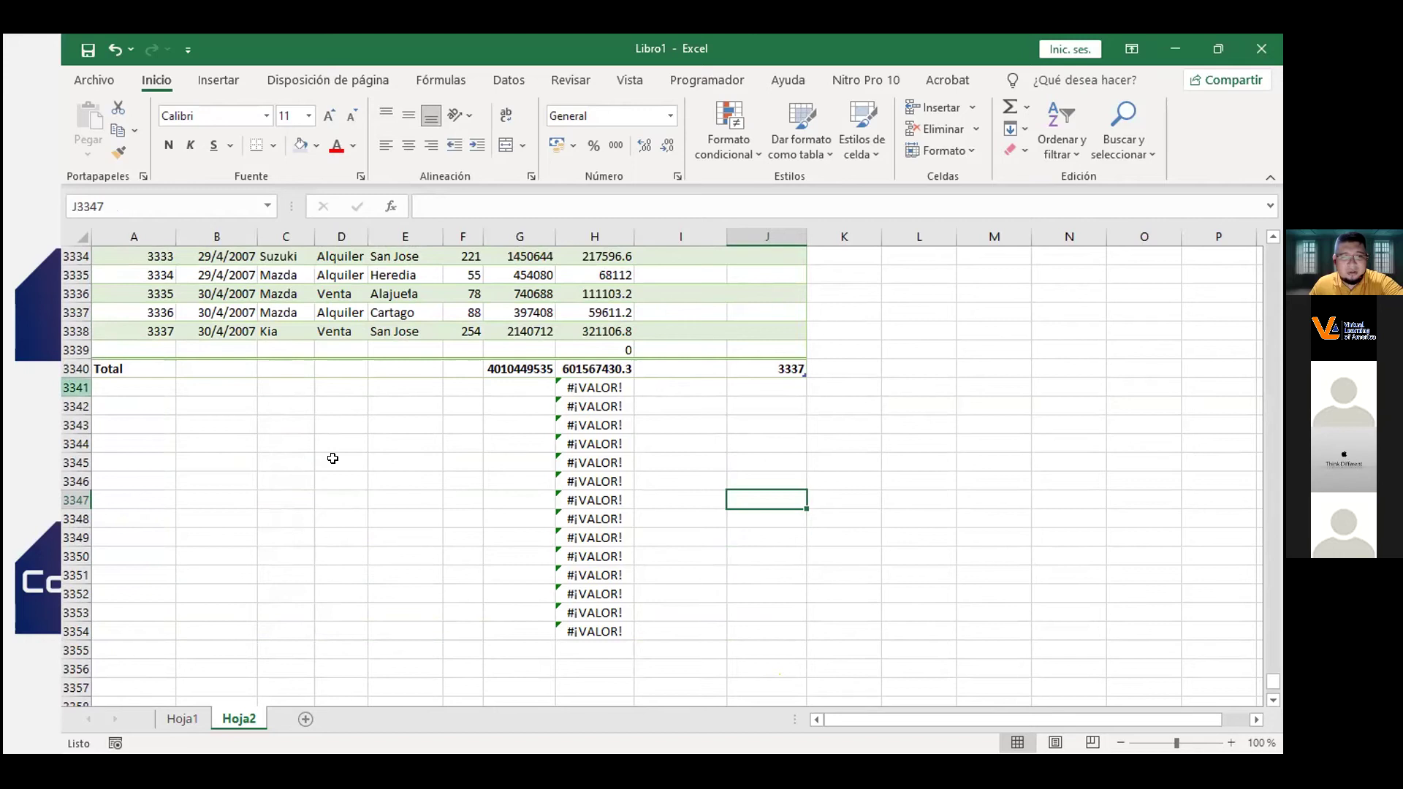
Delete the leftover rows 3341 to 3354 below the Hoja2 table's total row.
{"action": "scroll", "coordinate": [365, 467], "scroll_direction": "down", "scroll_amount": 2}
{"action": "scroll", "coordinate": [410, 482], "scroll_direction": "up", "scroll_amount": 1}
{"action": "left_click_drag", "start_coordinate": [76, 331], "coordinate": [107, 535]}
{"action": "right_click", "coordinate": [77, 424]}
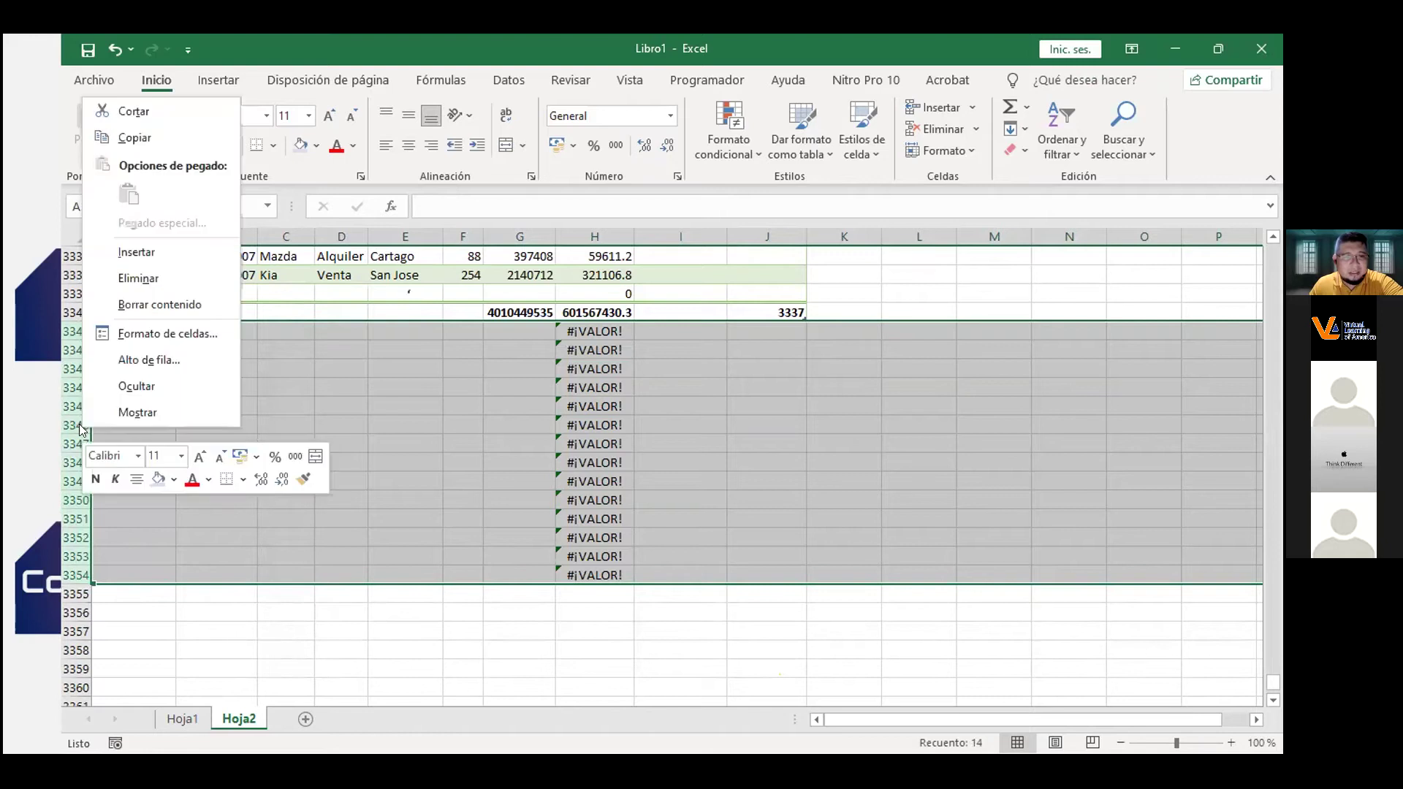
{"action": "left_click", "coordinate": [144, 279]}
{"action": "left_click", "coordinate": [464, 406]}
{"action": "left_click", "coordinate": [661, 448]}
Check the Iva formula in H3274 and advance the presentation to the slide on structured references.
{"action": "scroll", "coordinate": [661, 453], "scroll_direction": "up", "scroll_amount": 4}
{"action": "scroll", "coordinate": [661, 453], "scroll_direction": "up", "scroll_amount": 20}
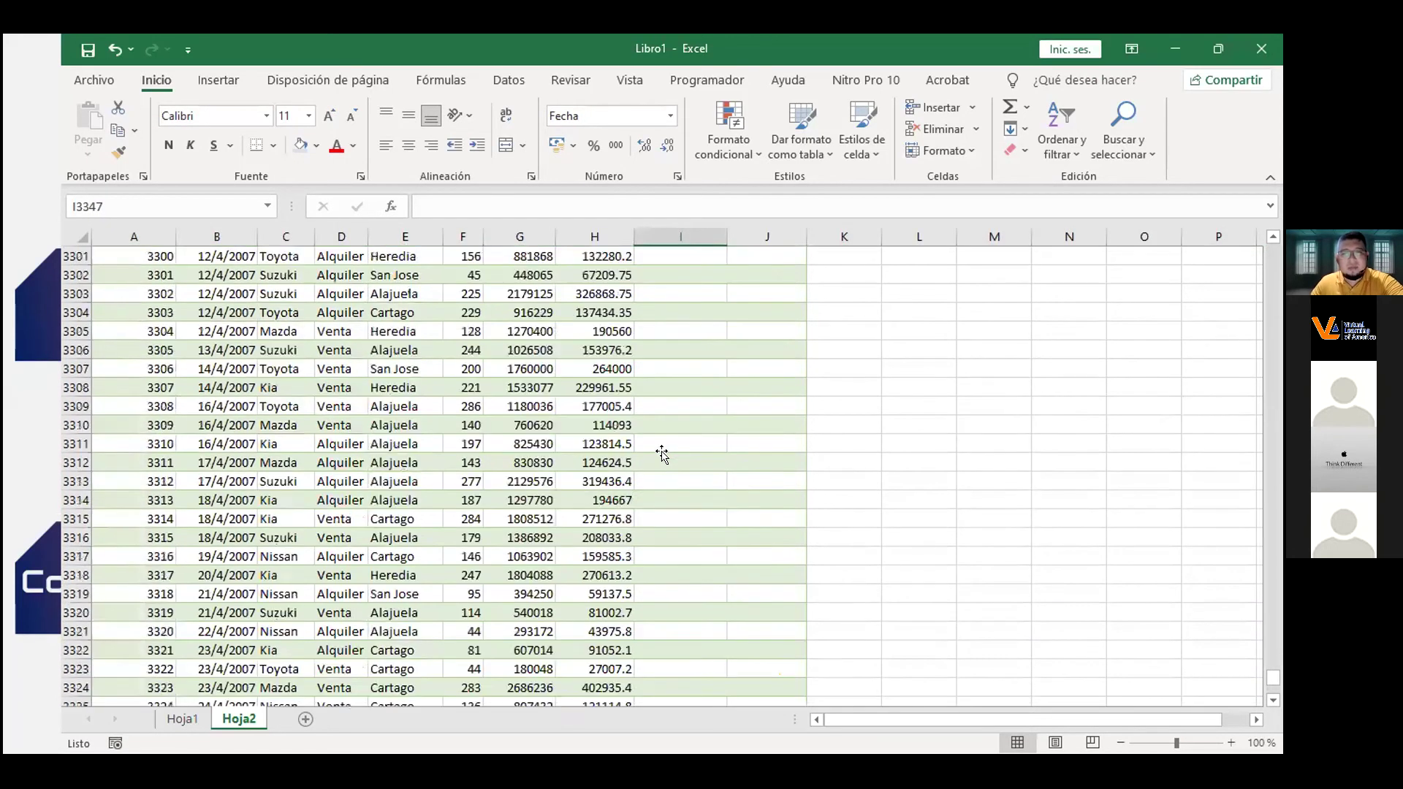
{"action": "left_click", "coordinate": [570, 424]}
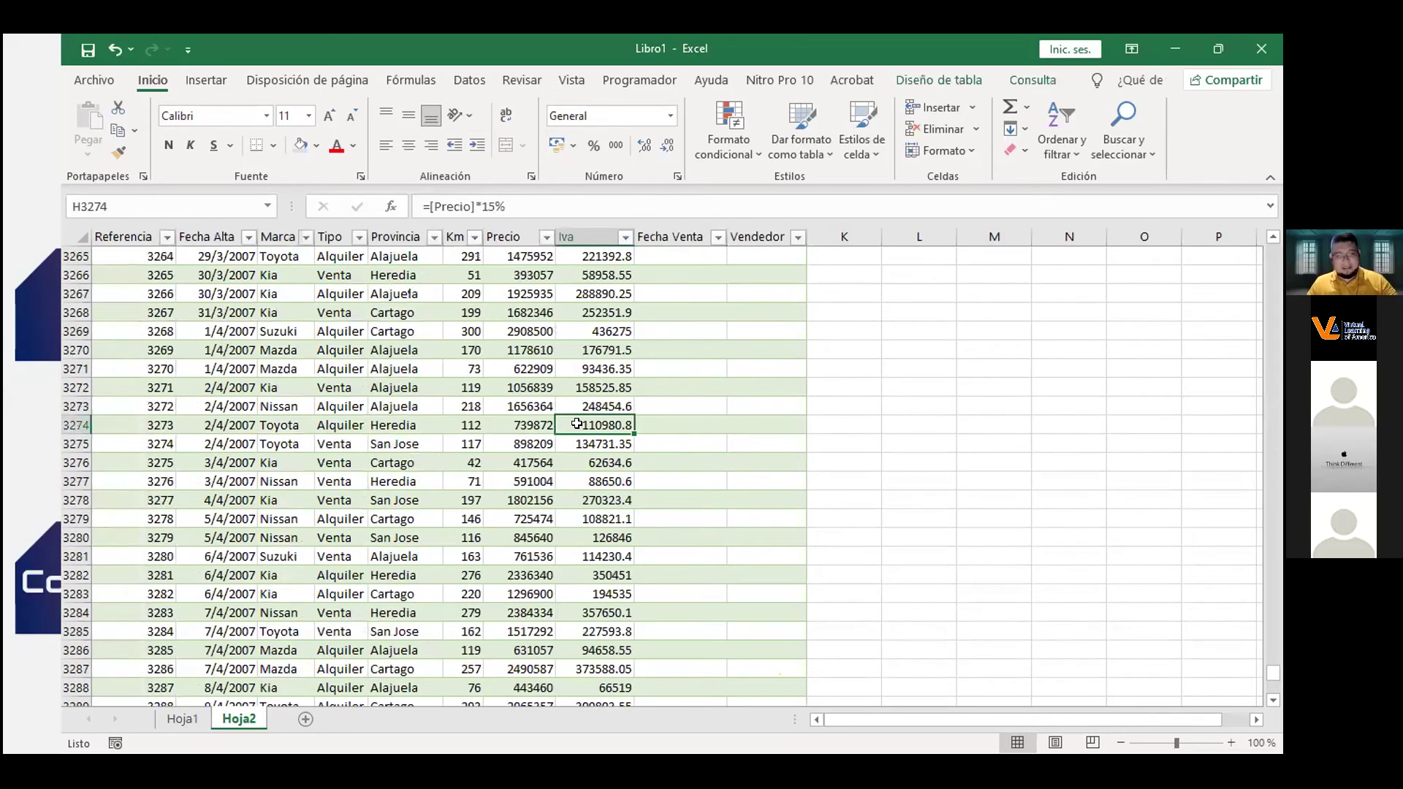
{"action": "key", "text": "alt+Tab"}
{"action": "left_click", "coordinate": [522, 521]}
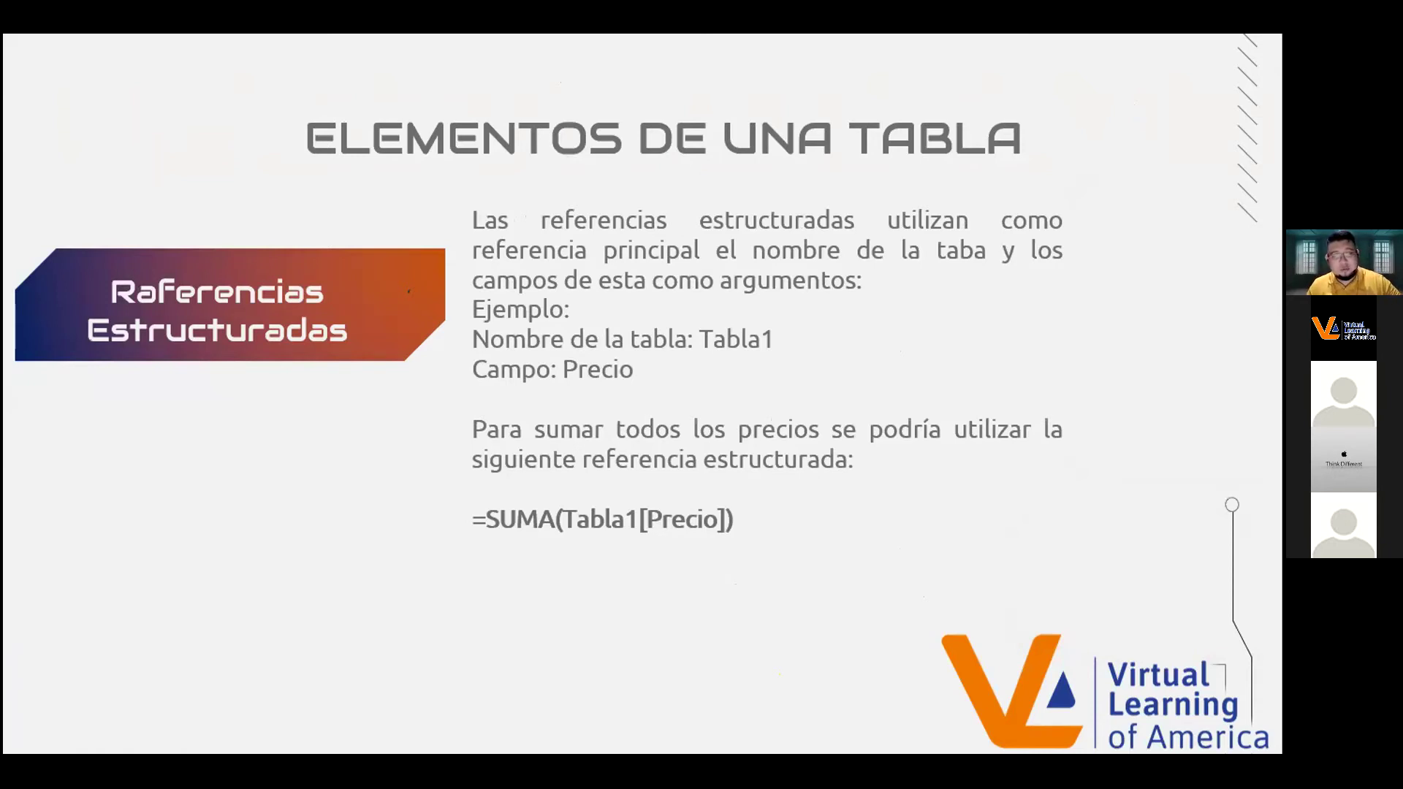
Switch to Libro1 in Excel and examine the Hoja2 table from its total row back up to its column headers.
{"action": "key", "text": "alt+Tab"}
{"action": "left_click", "coordinate": [873, 373]}
{"action": "scroll", "coordinate": [858, 377], "scroll_direction": "up", "scroll_amount": 1}
{"action": "scroll", "coordinate": [857, 376], "scroll_direction": "up", "scroll_amount": 5}
{"action": "scroll", "coordinate": [857, 376], "scroll_direction": "down", "scroll_amount": 16}
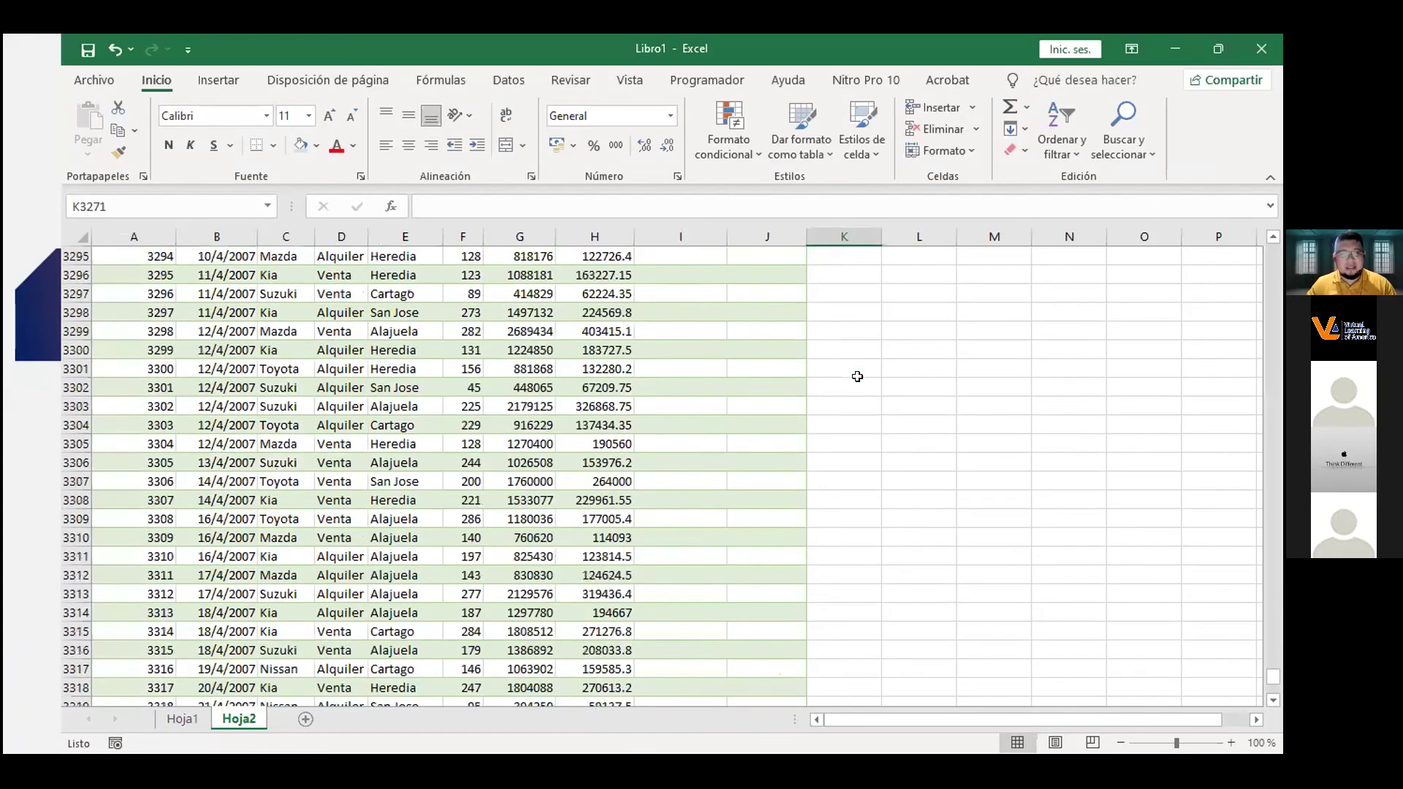
{"action": "scroll", "coordinate": [856, 376], "scroll_direction": "down", "scroll_amount": 18}
{"action": "scroll", "coordinate": [826, 391], "scroll_direction": "up", "scroll_amount": 7}
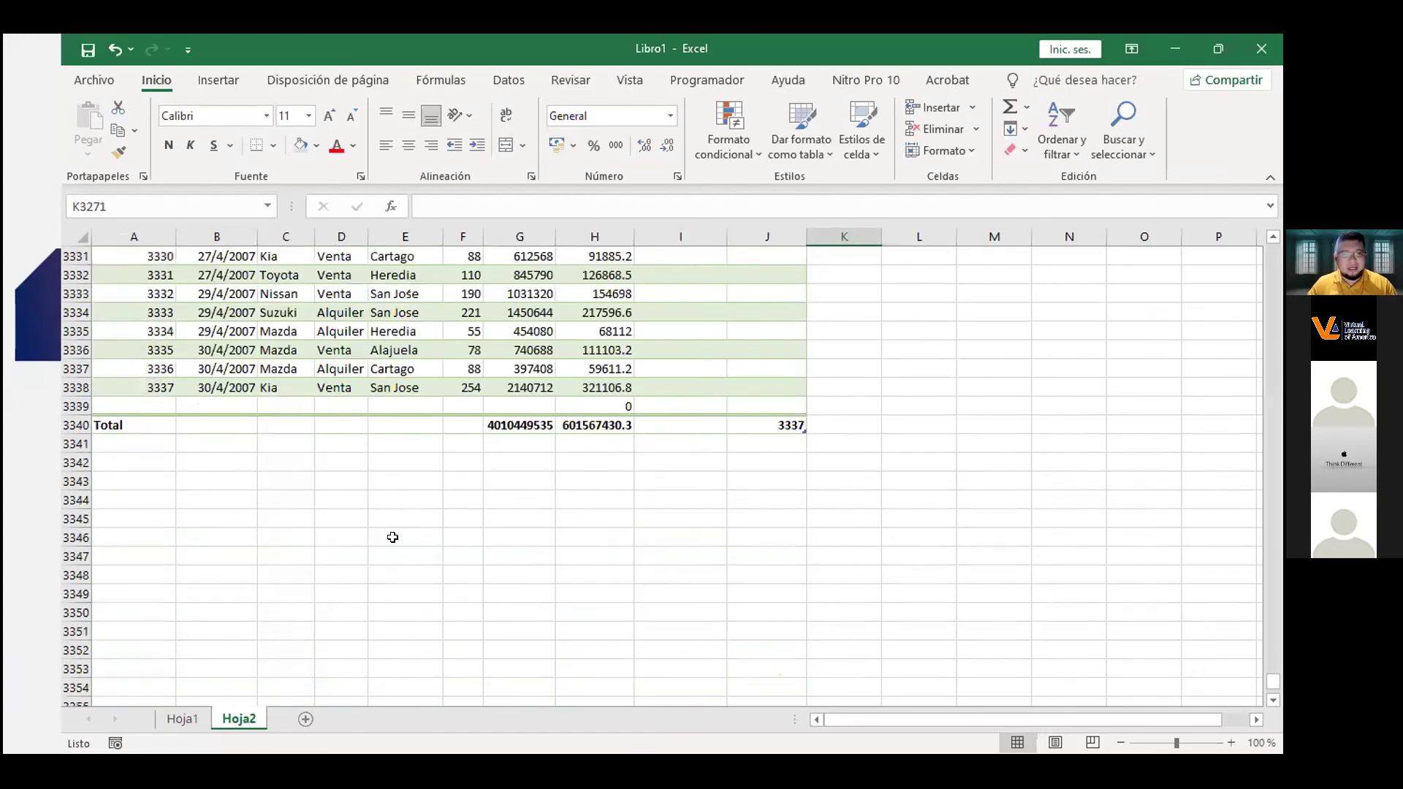
{"action": "left_click", "coordinate": [358, 554]}
{"action": "scroll", "coordinate": [414, 532], "scroll_direction": "up", "scroll_amount": 1}
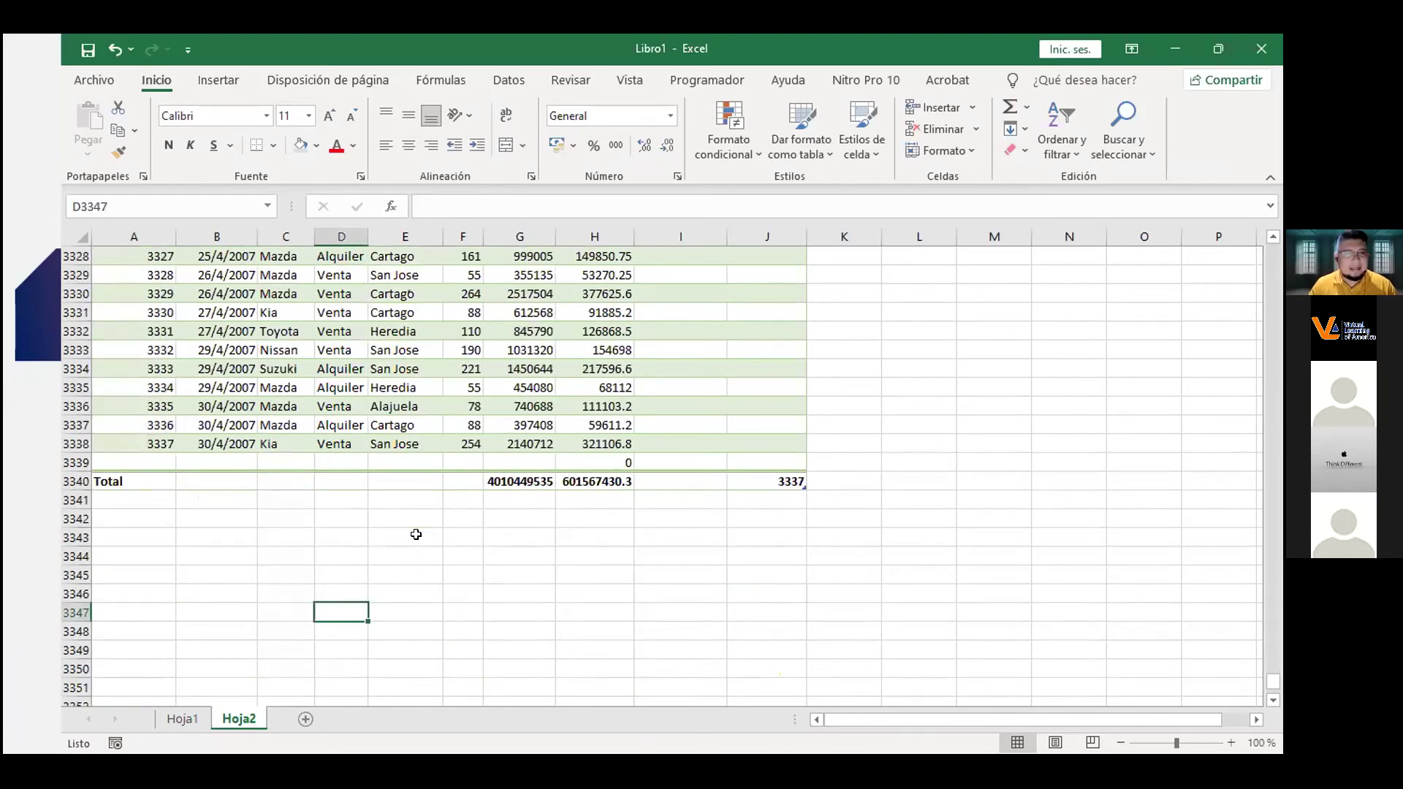
{"action": "scroll", "coordinate": [415, 534], "scroll_direction": "up", "scroll_amount": 20}
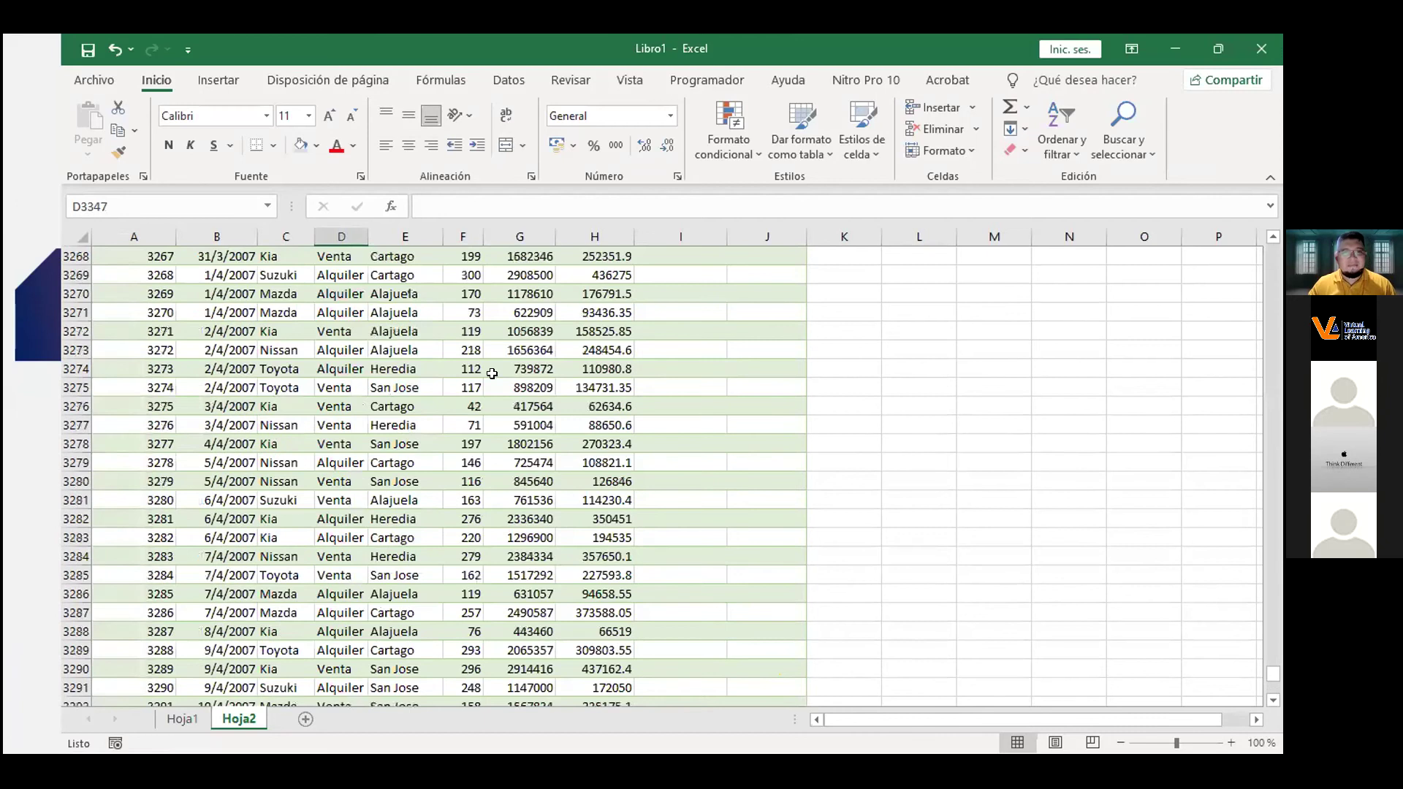
{"action": "scroll", "coordinate": [492, 373], "scroll_direction": "up", "scroll_amount": 8}
{"action": "left_click", "coordinate": [418, 403]}
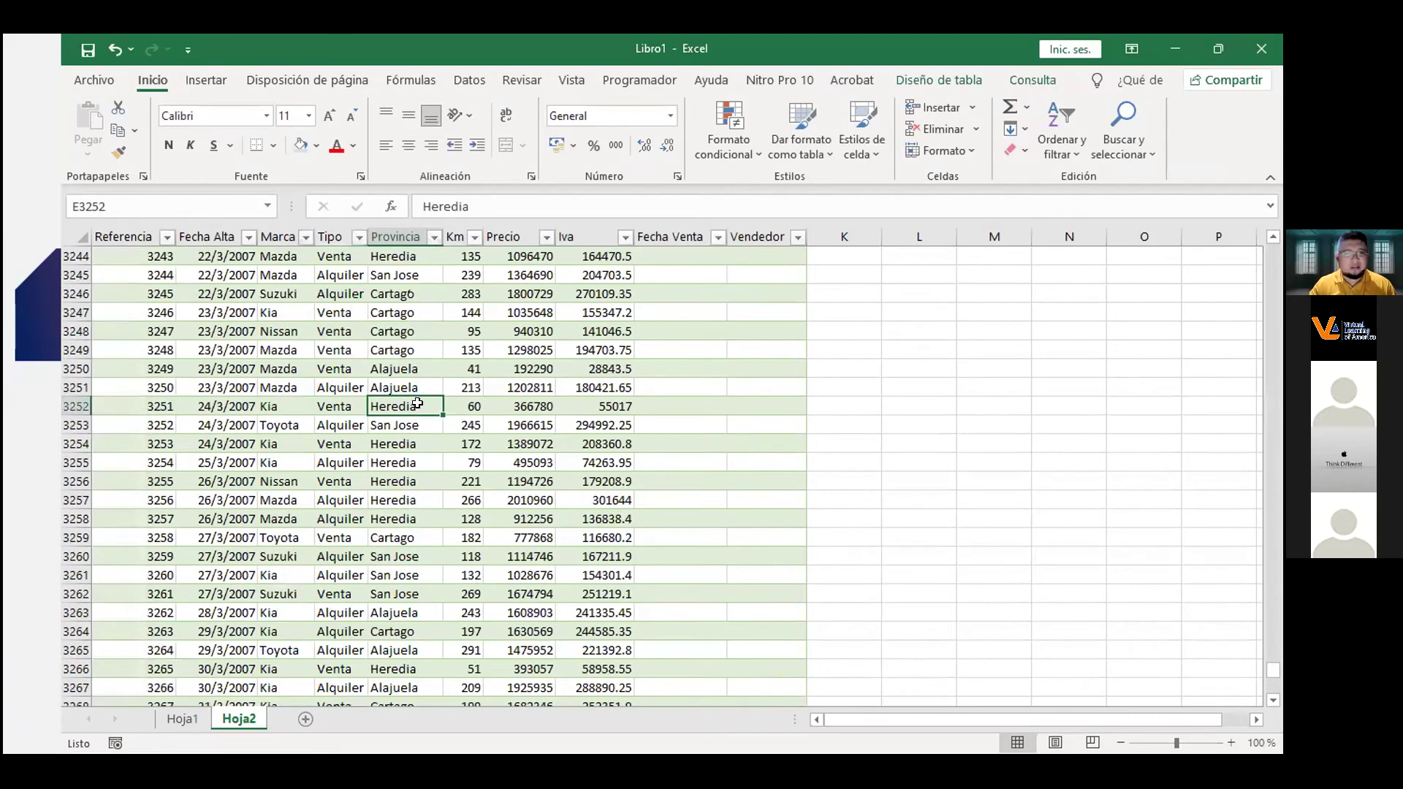
{"action": "key", "text": "ctrl+Up"}
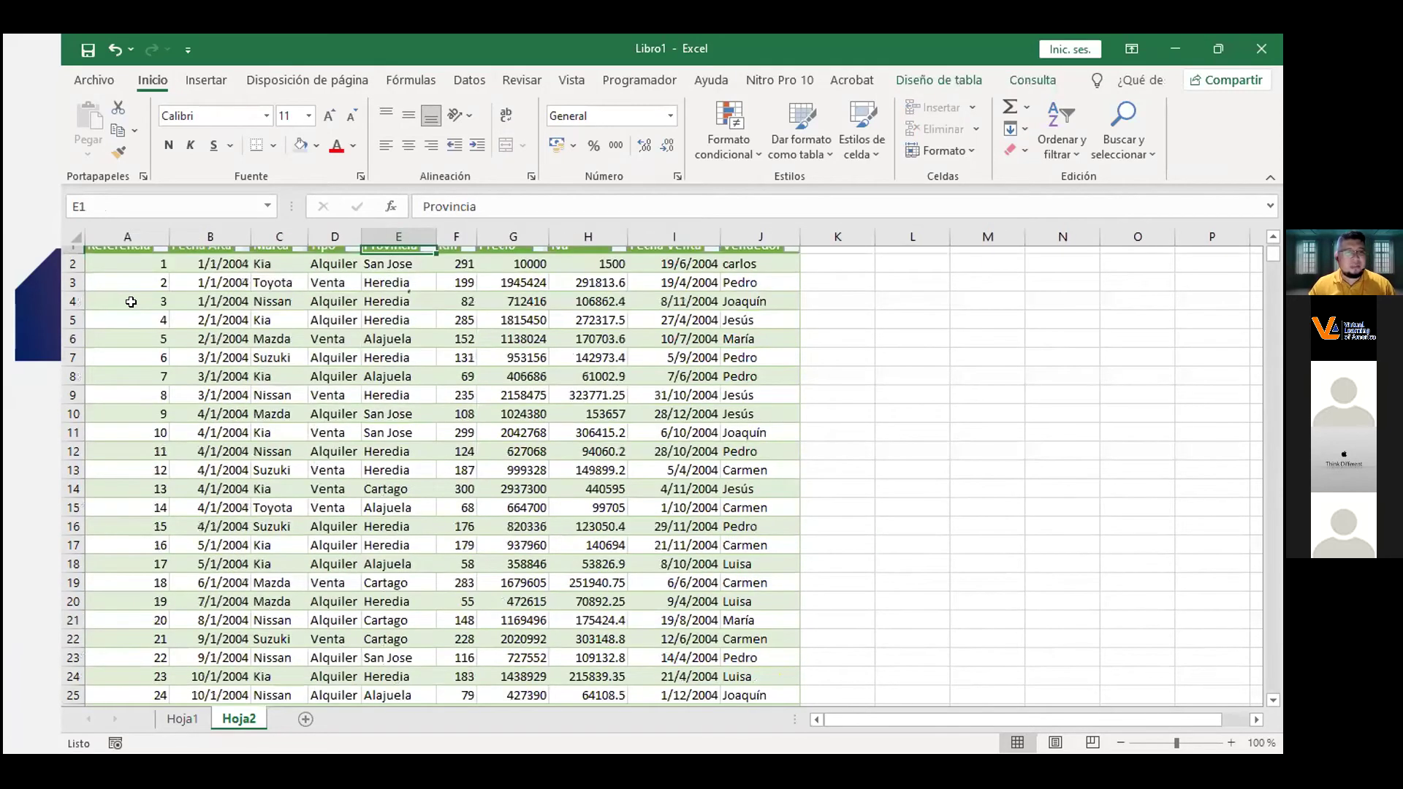
{"action": "scroll", "coordinate": [130, 302], "scroll_direction": "down", "scroll_amount": 1}
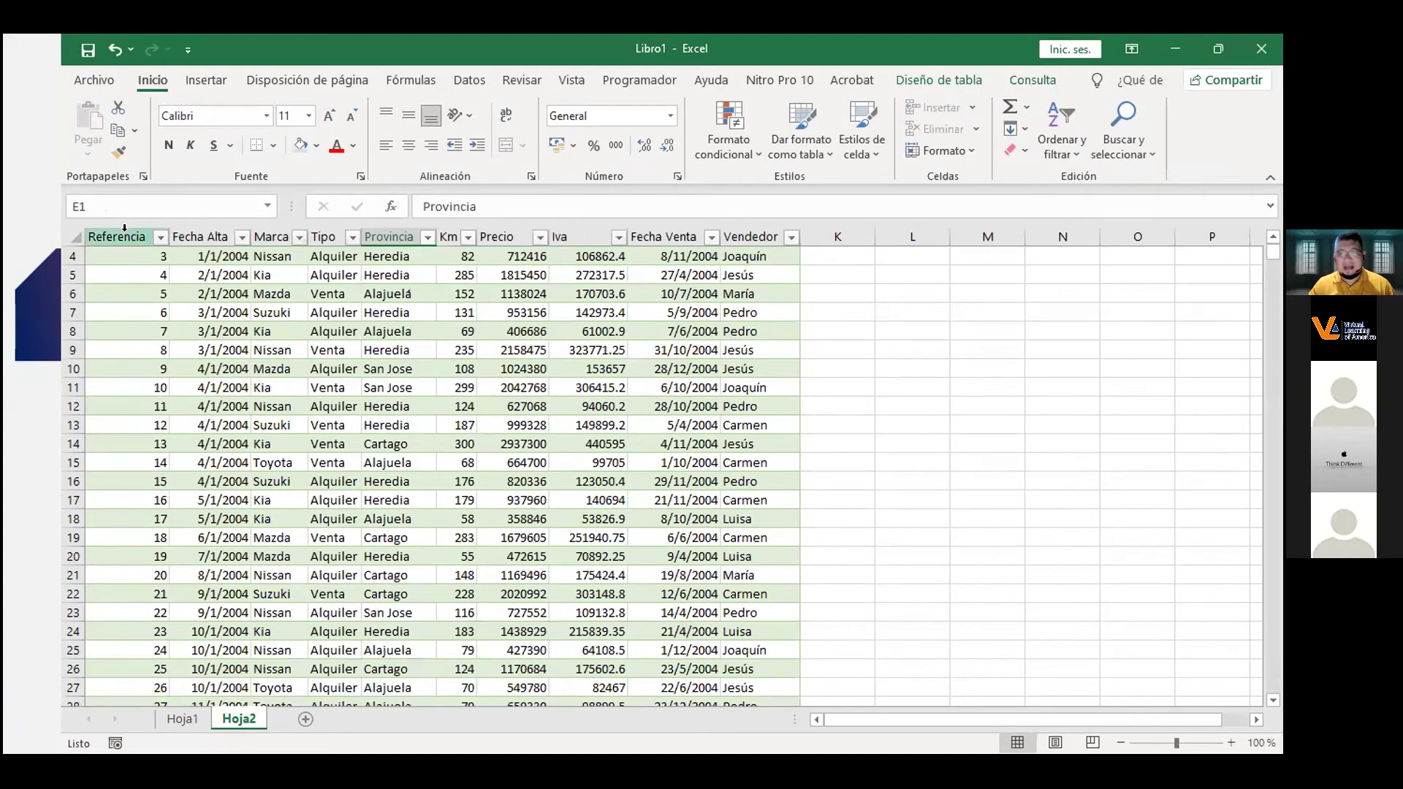
Below the Hoja2 table's total row, enter =CONTAR(bd[Referencia]) in cell B3342 to count the Referencia column.
{"action": "left_click", "coordinate": [150, 475]}
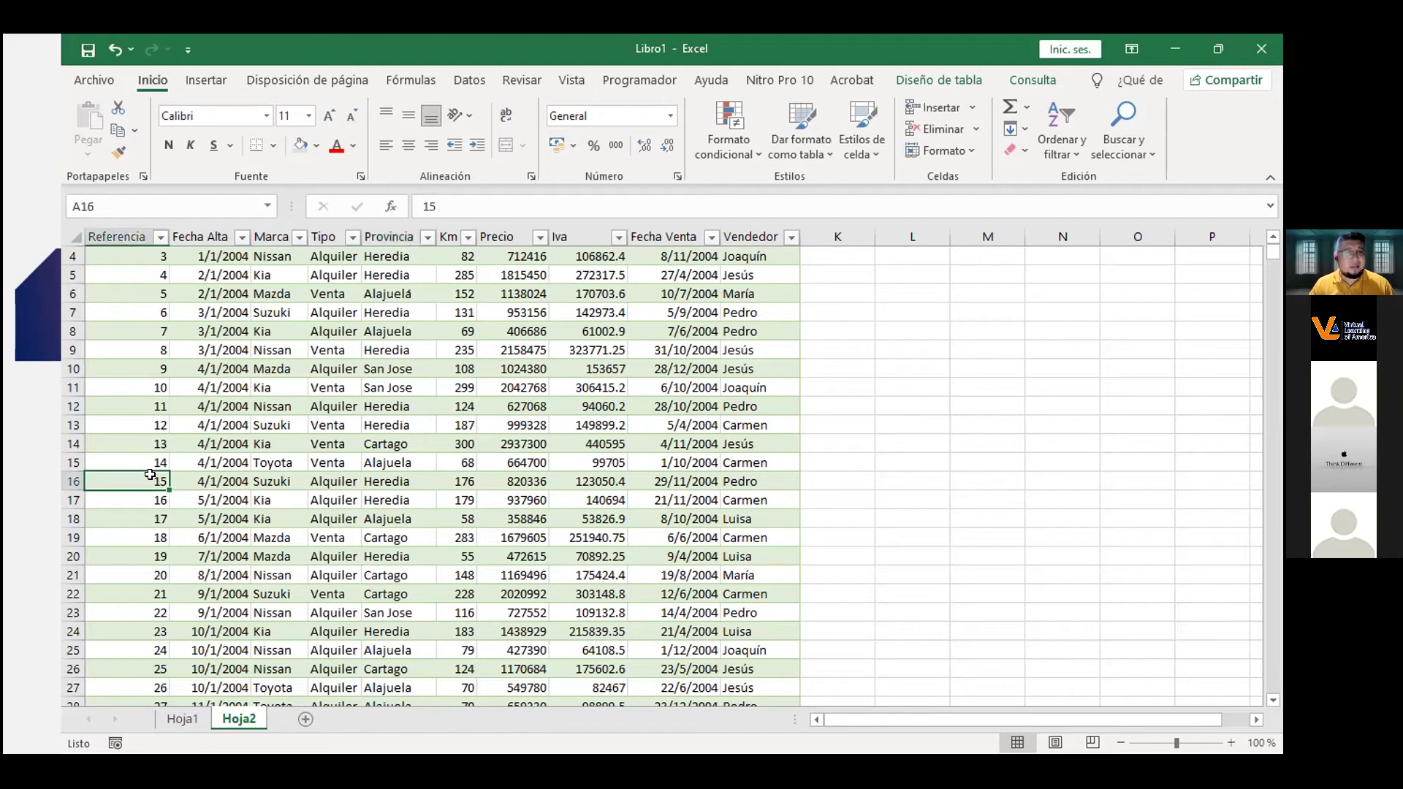
{"action": "key", "text": "ctrl+Down"}
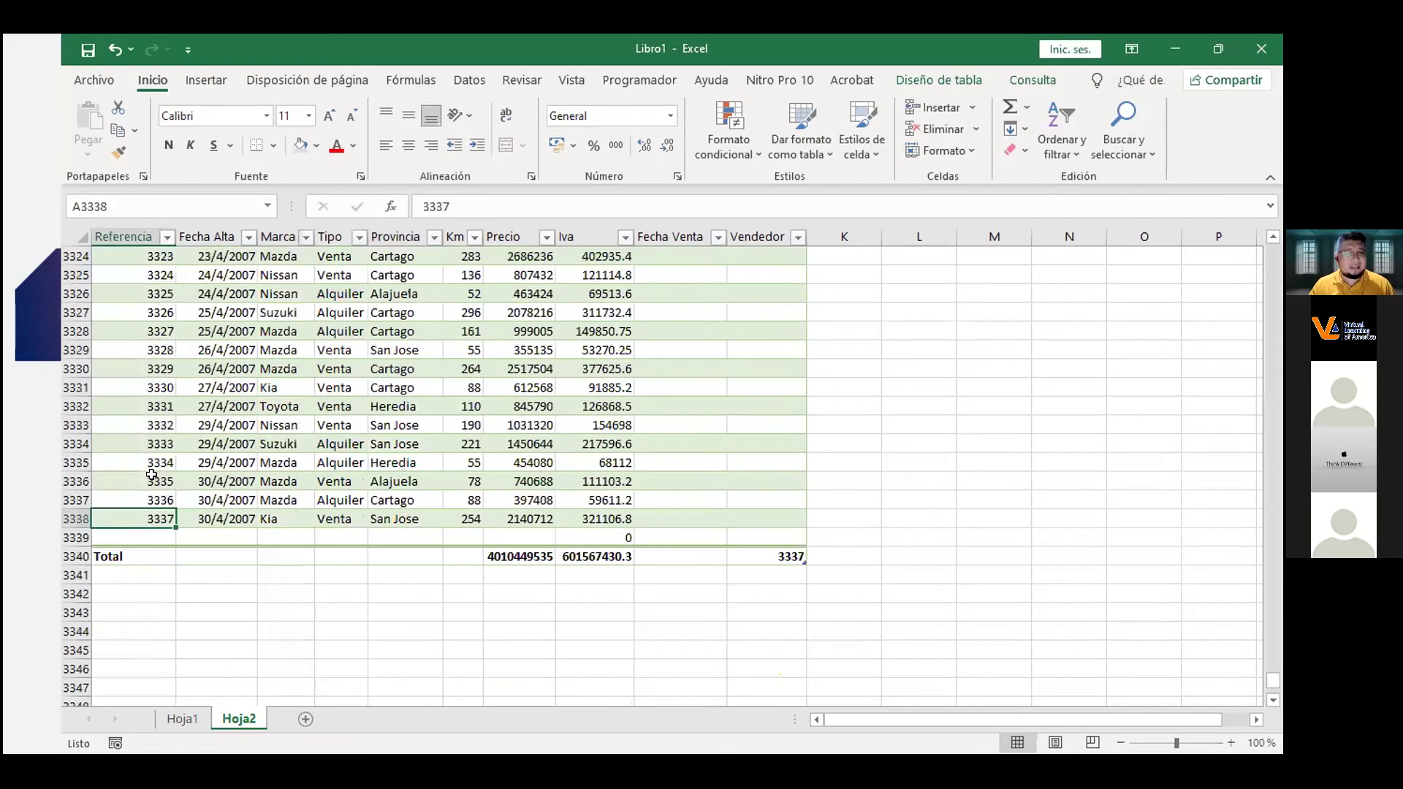
{"action": "left_click", "coordinate": [216, 594]}
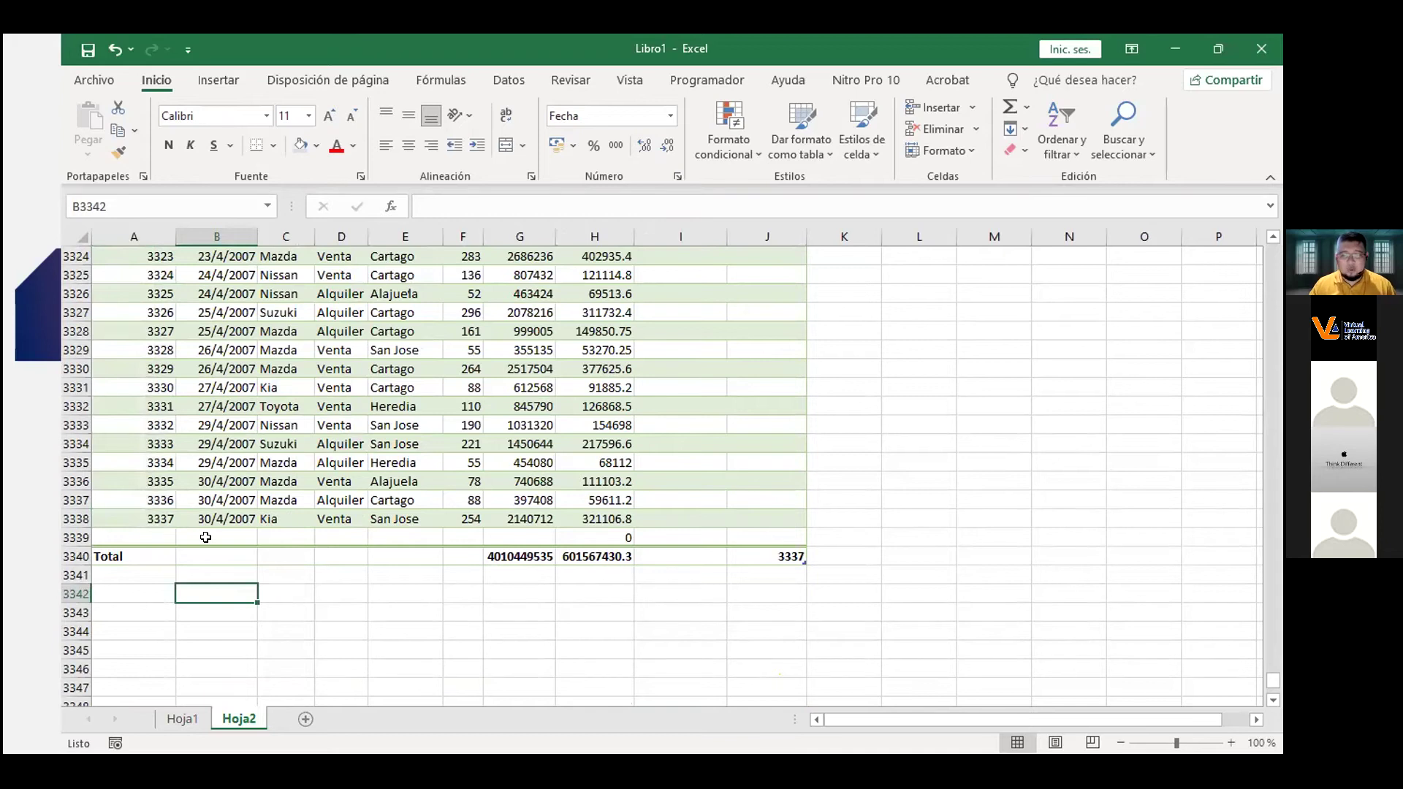
{"action": "type", "text": "=con"}
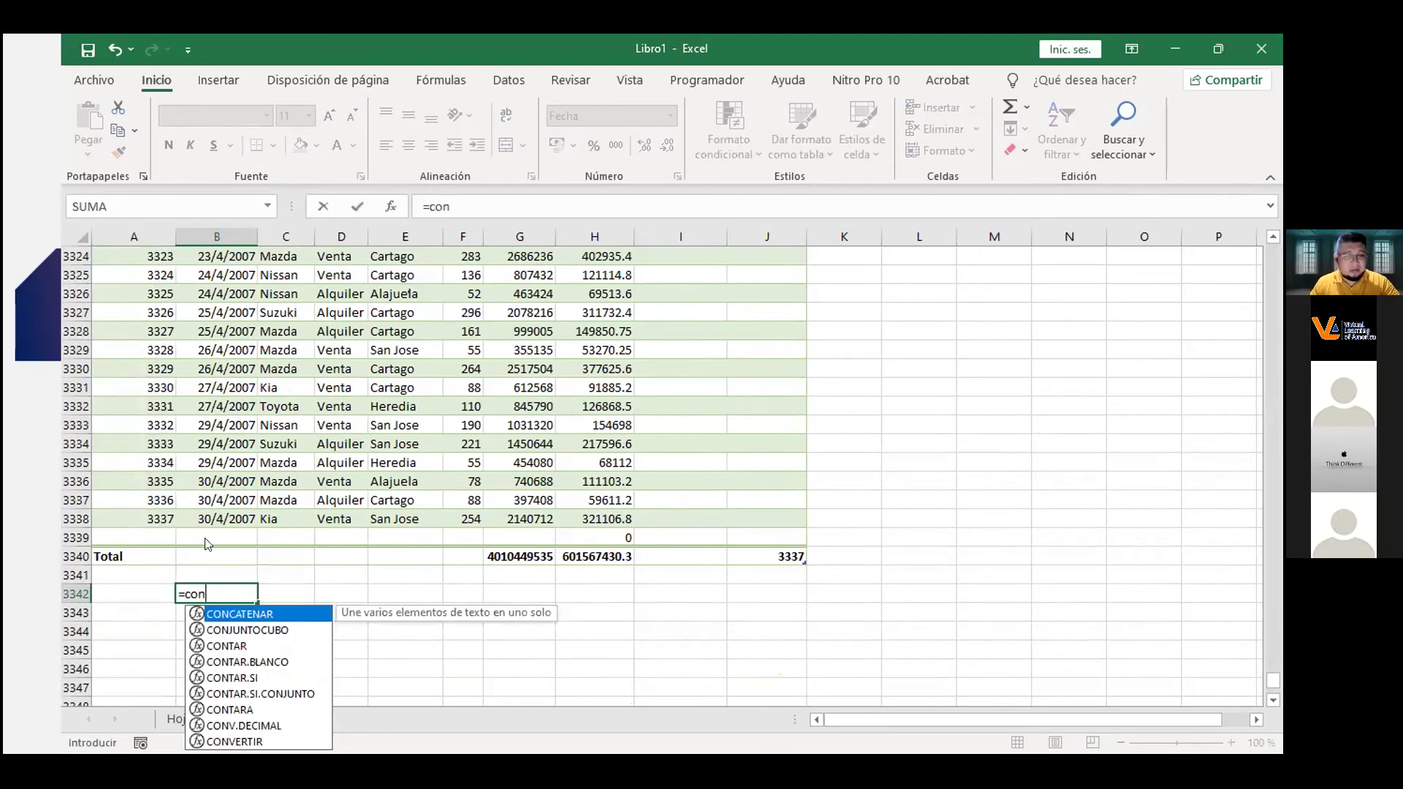
{"action": "key", "text": "Down"}
{"action": "key", "text": "Down"}
{"action": "key", "text": "Tab"}
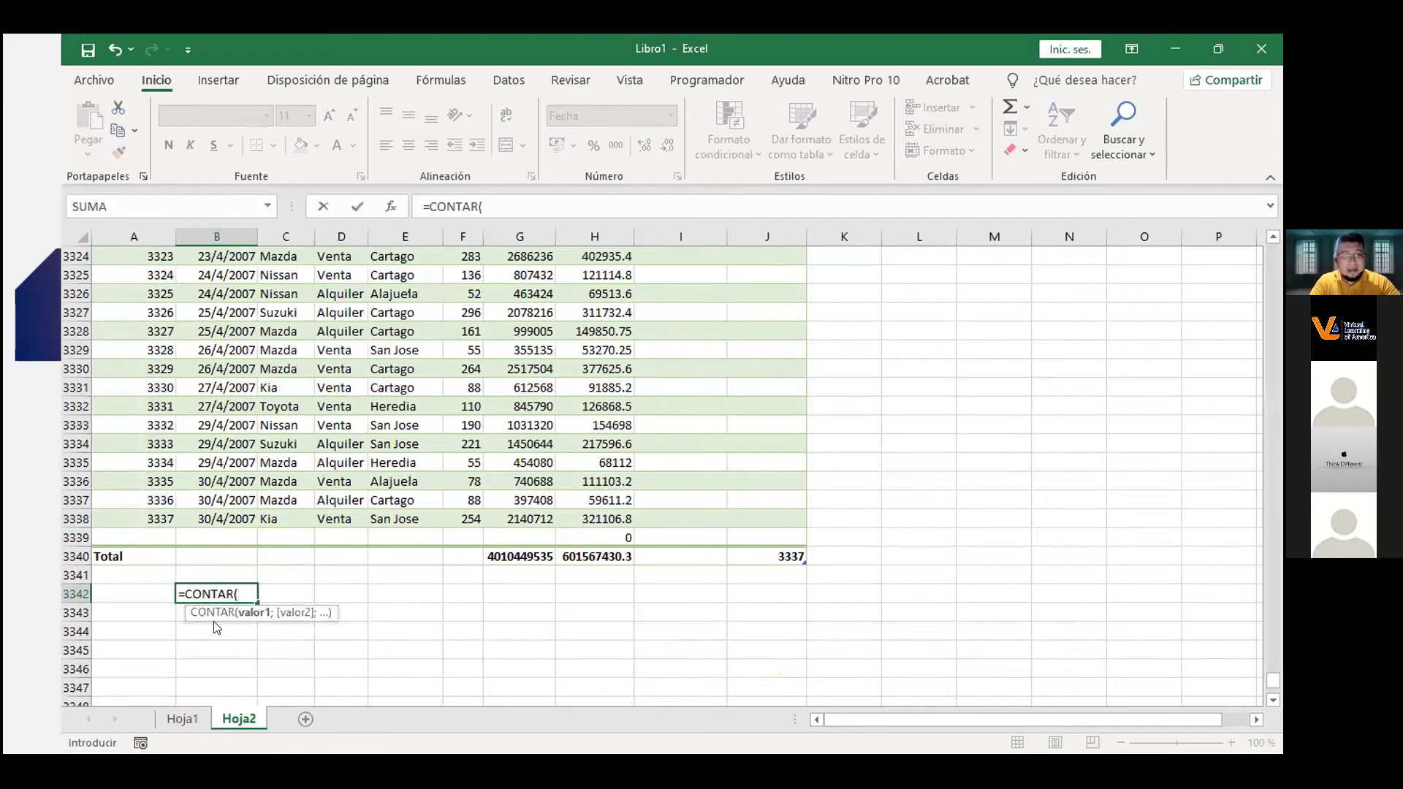
{"action": "type", "text": "bd"}
{"action": "key", "text": "Escape"}
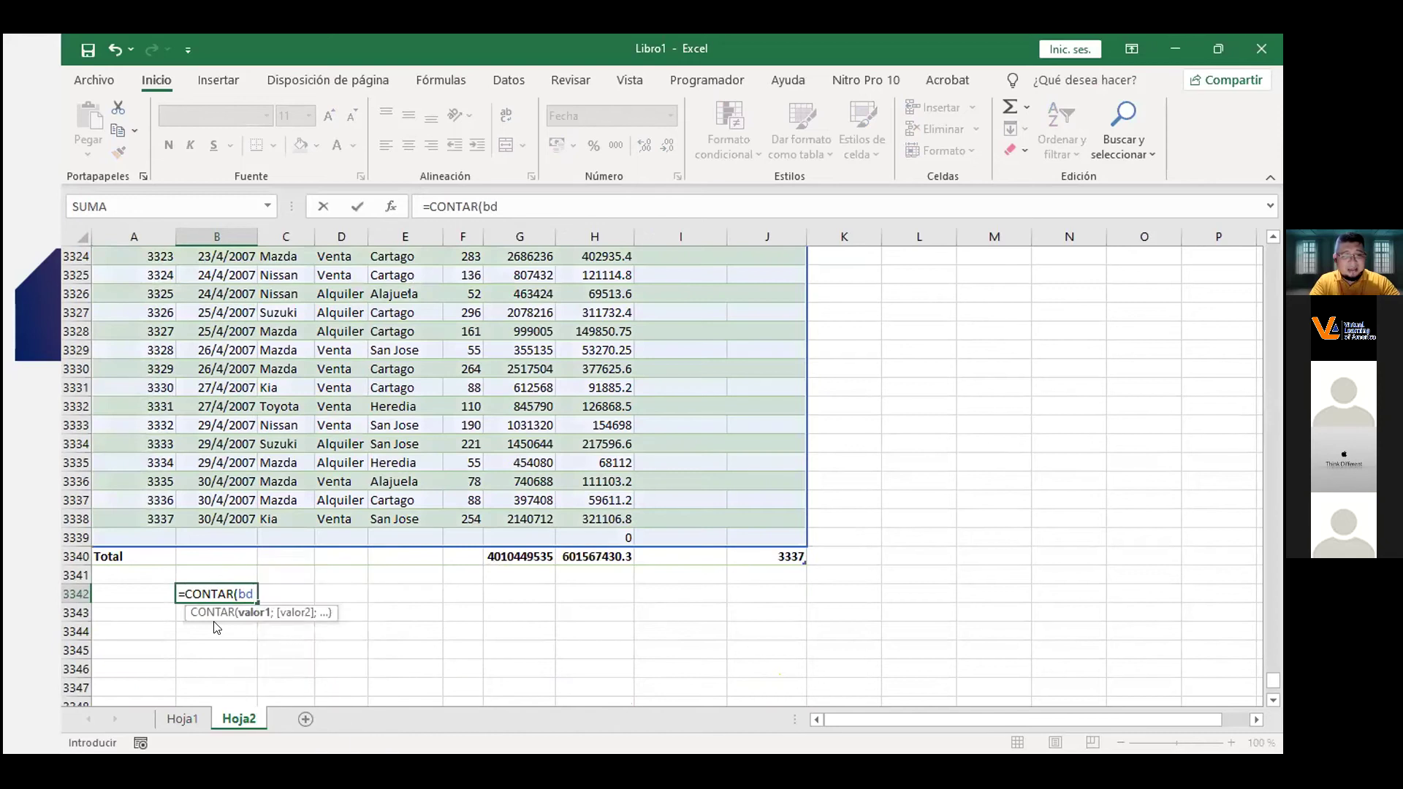
{"action": "type", "text": "["}
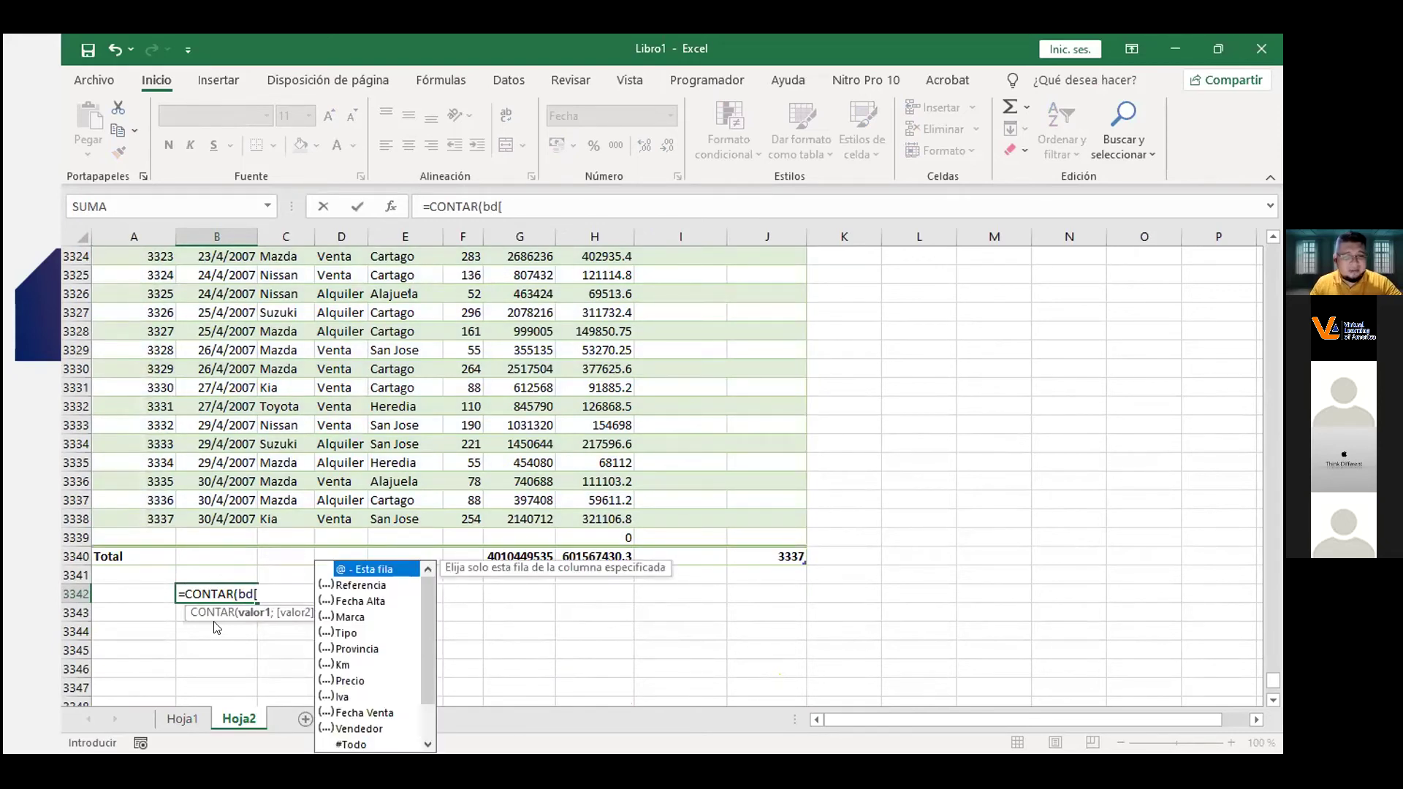
{"action": "key", "text": "Down"}
{"action": "key", "text": "Tab"}
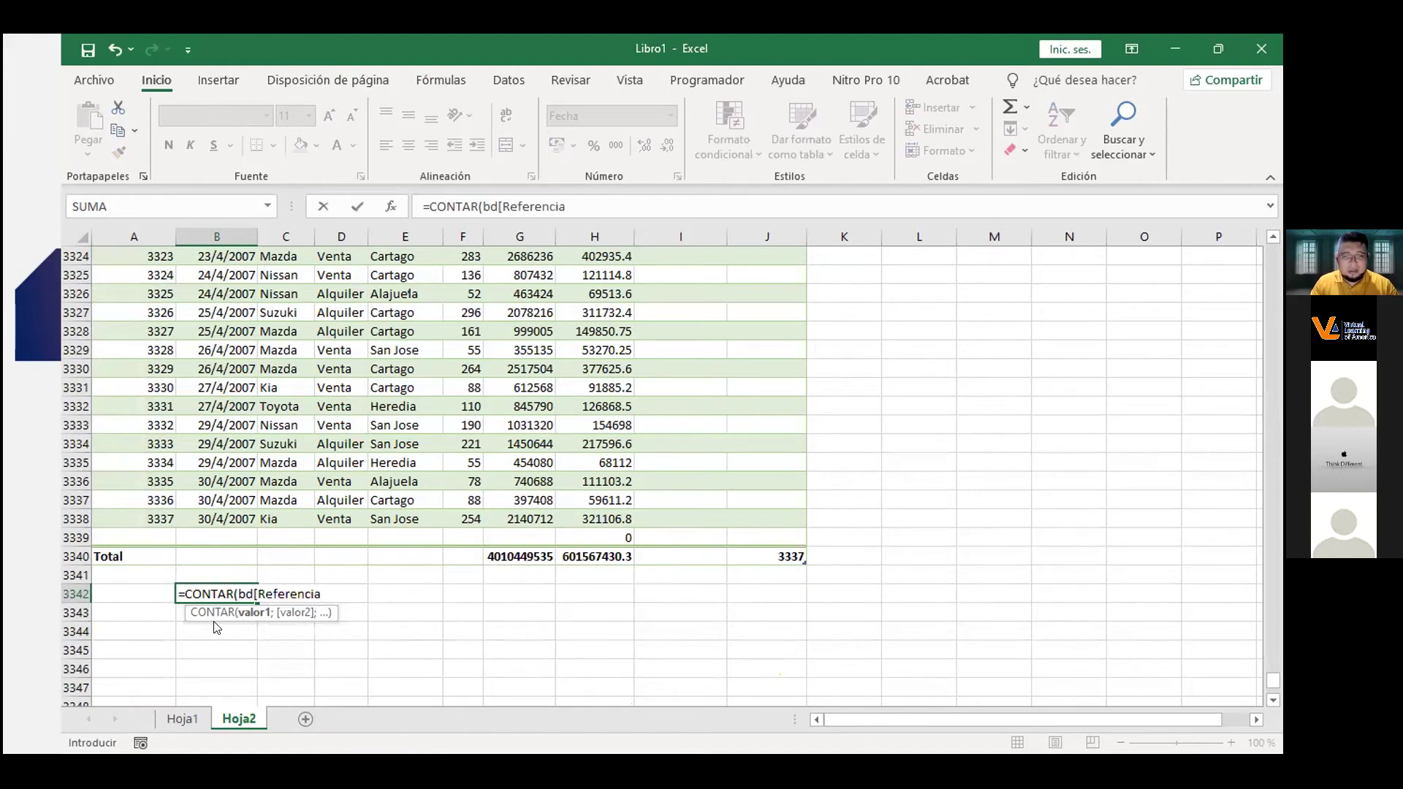
{"action": "type", "text": "]"}
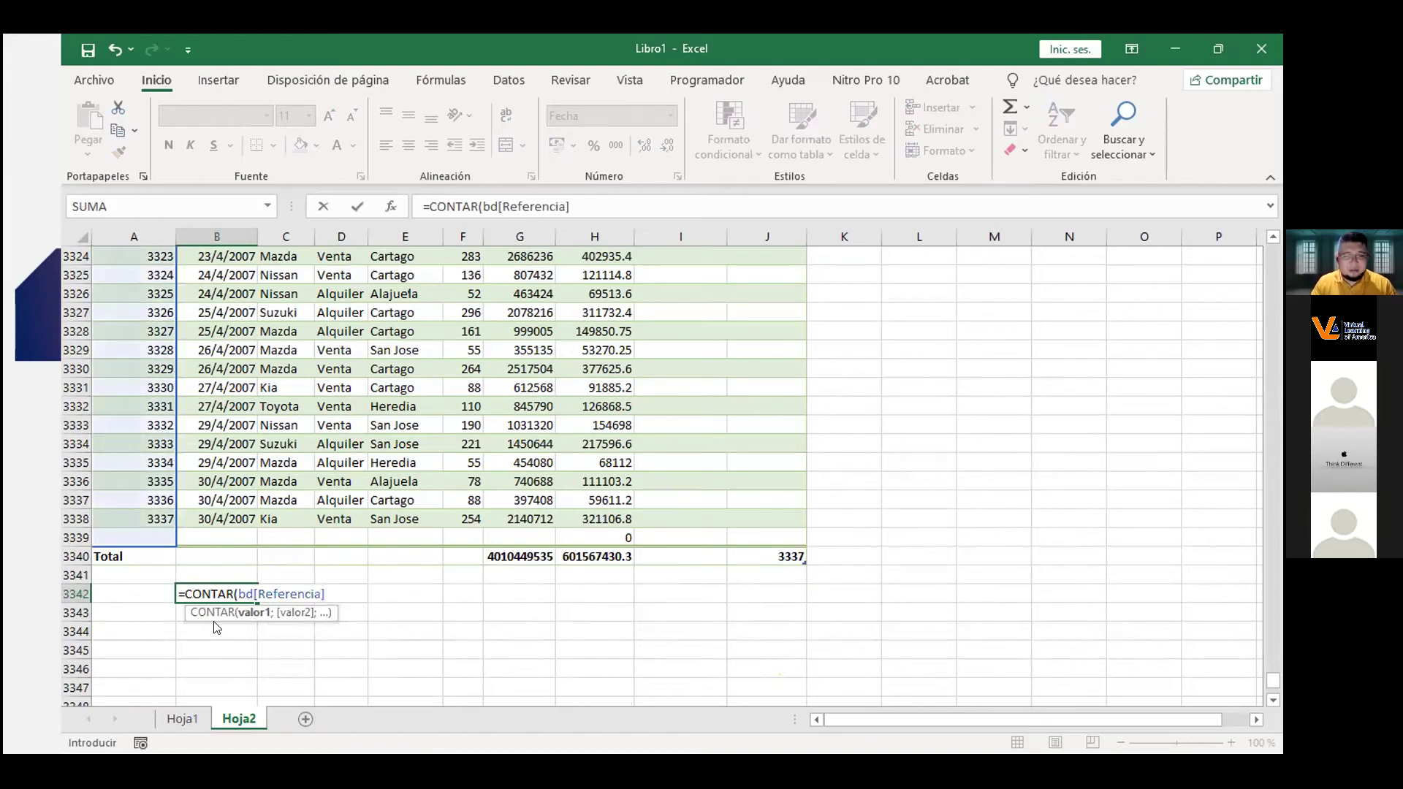
{"action": "type", "text": ")"}
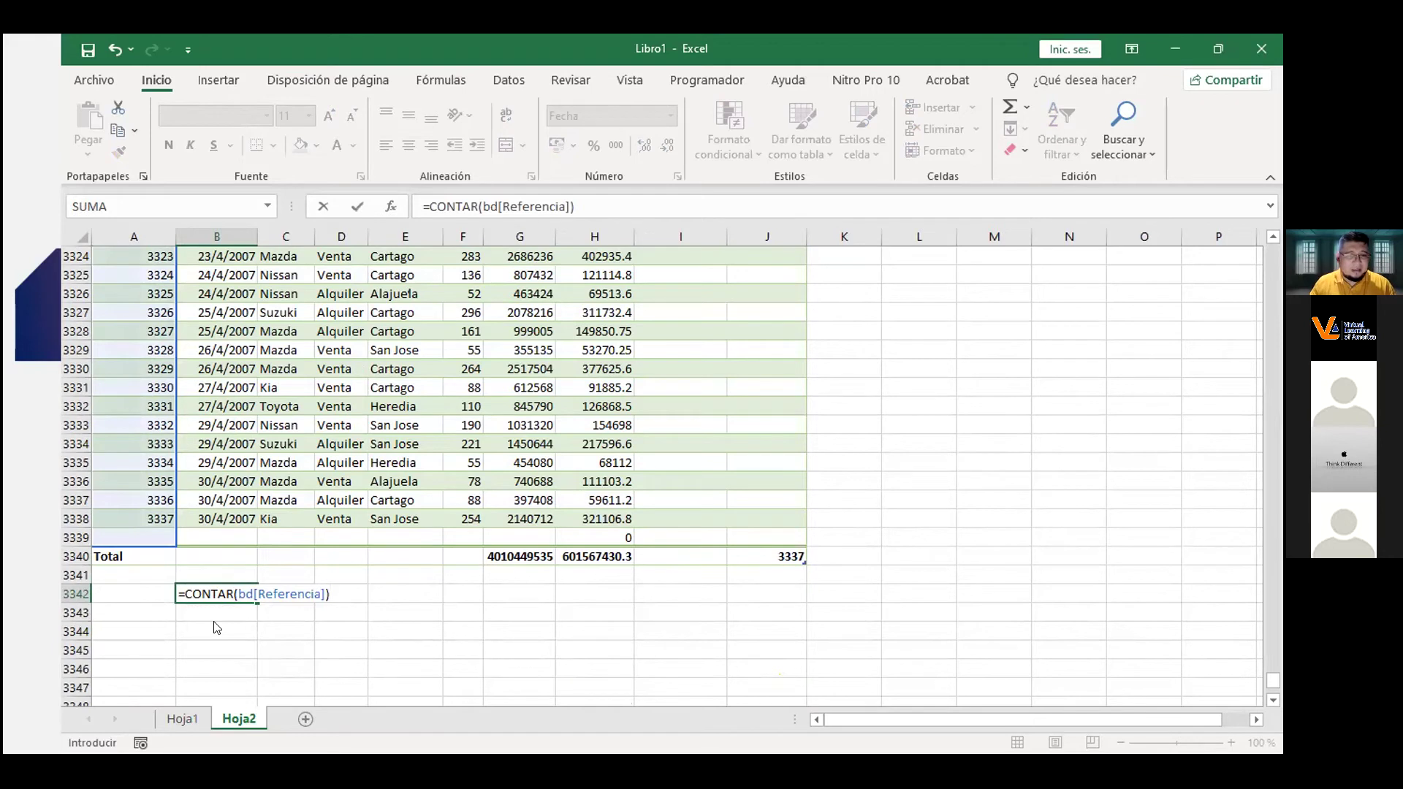
{"action": "key", "text": "Return"}
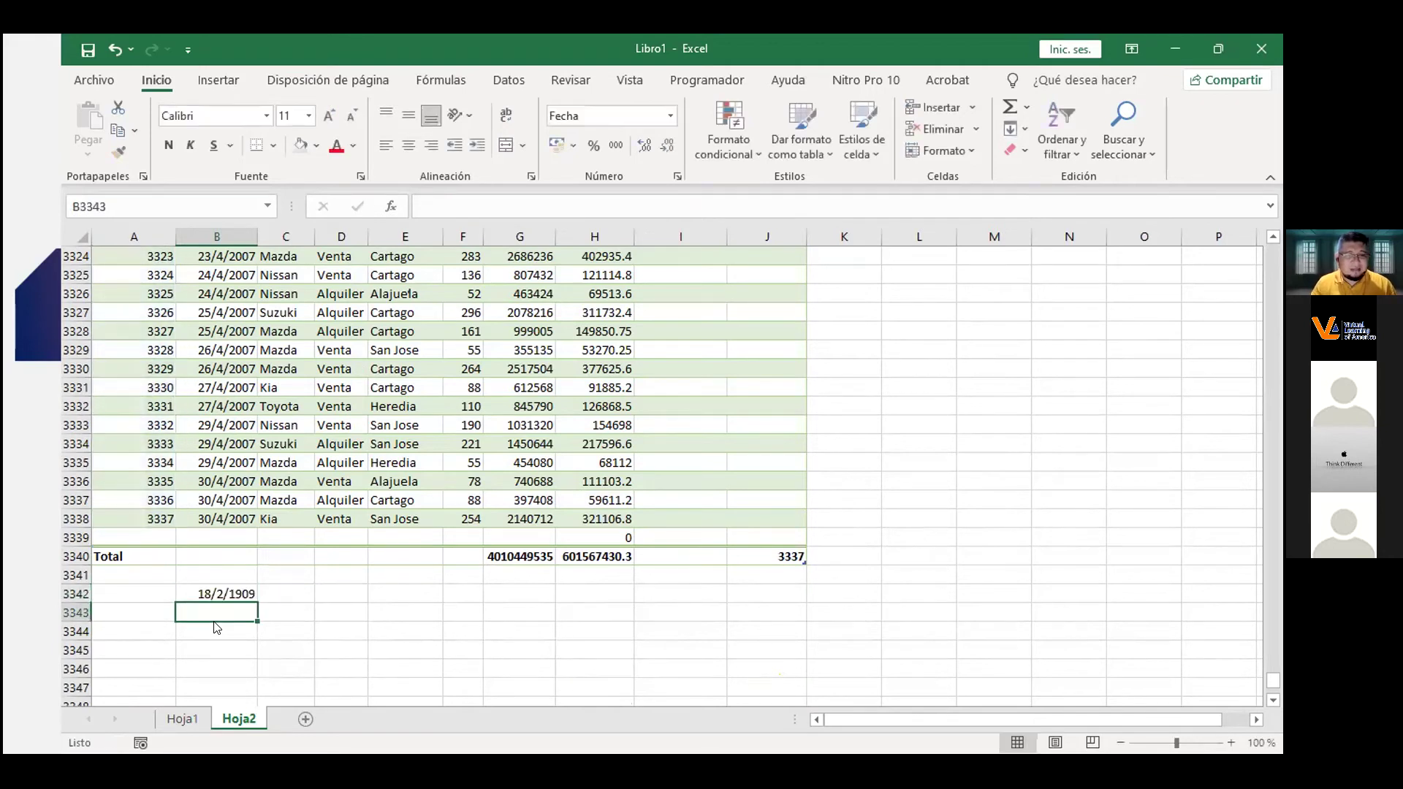
Set the number format of cell B3342 to General.
{"action": "key", "text": "Up"}
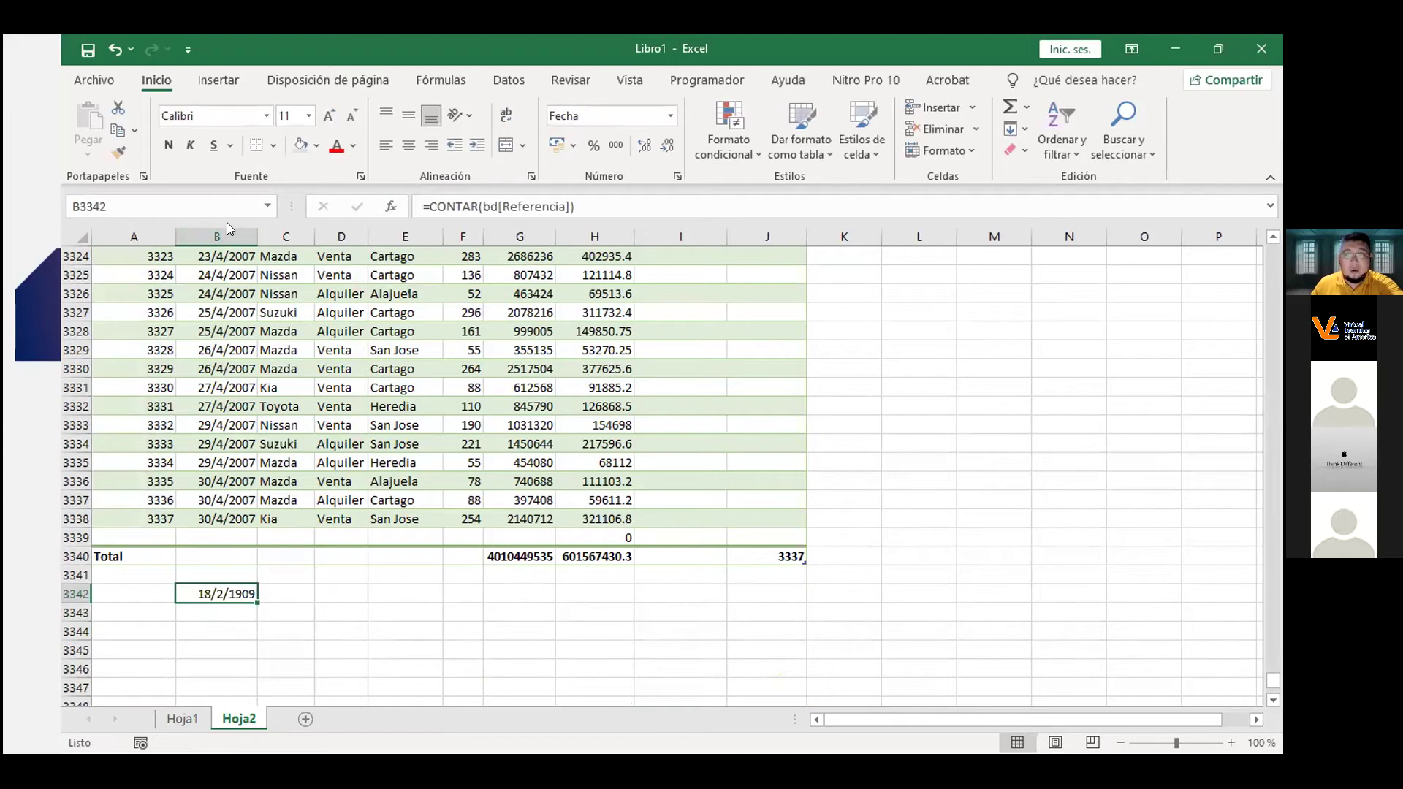
{"action": "left_click", "coordinate": [669, 117]}
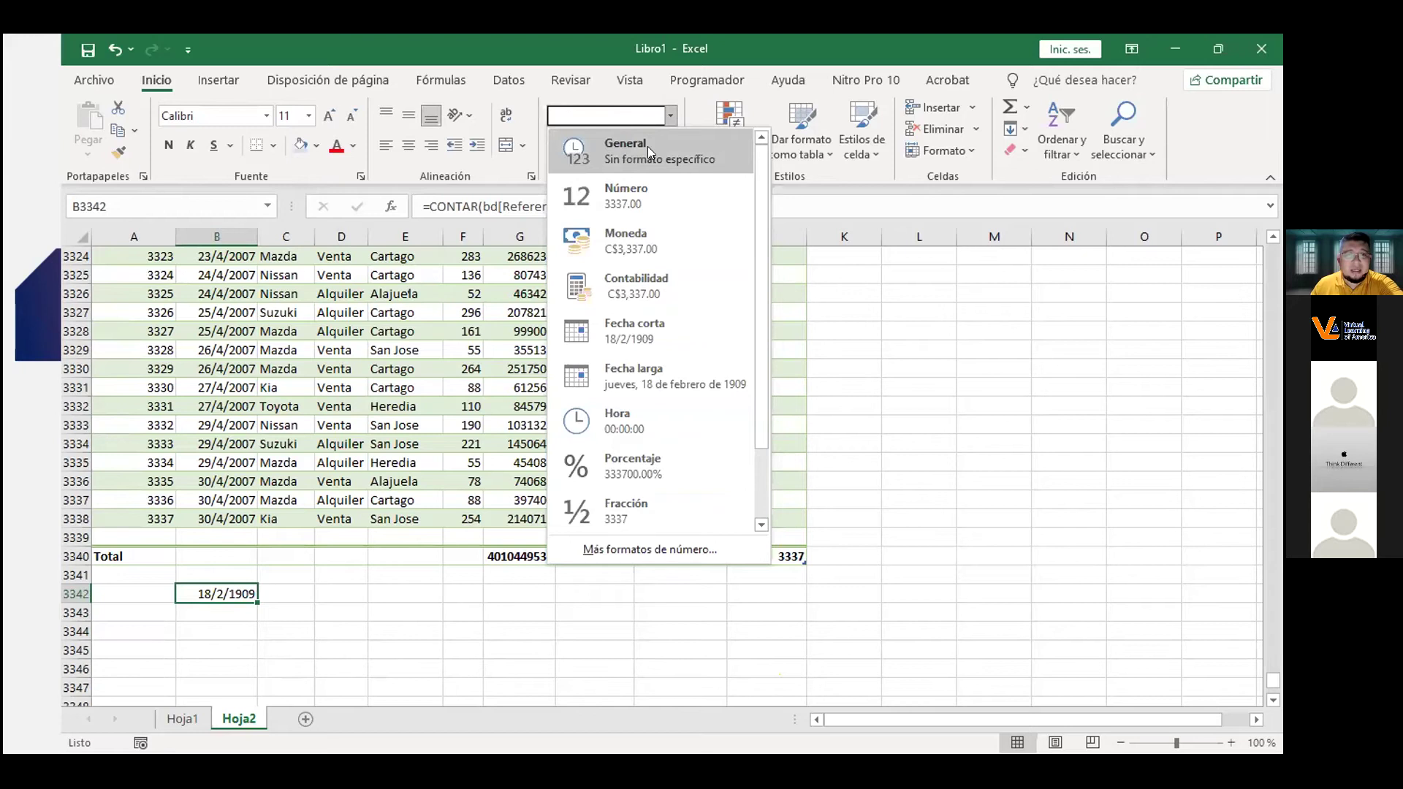
{"action": "left_click", "coordinate": [648, 146]}
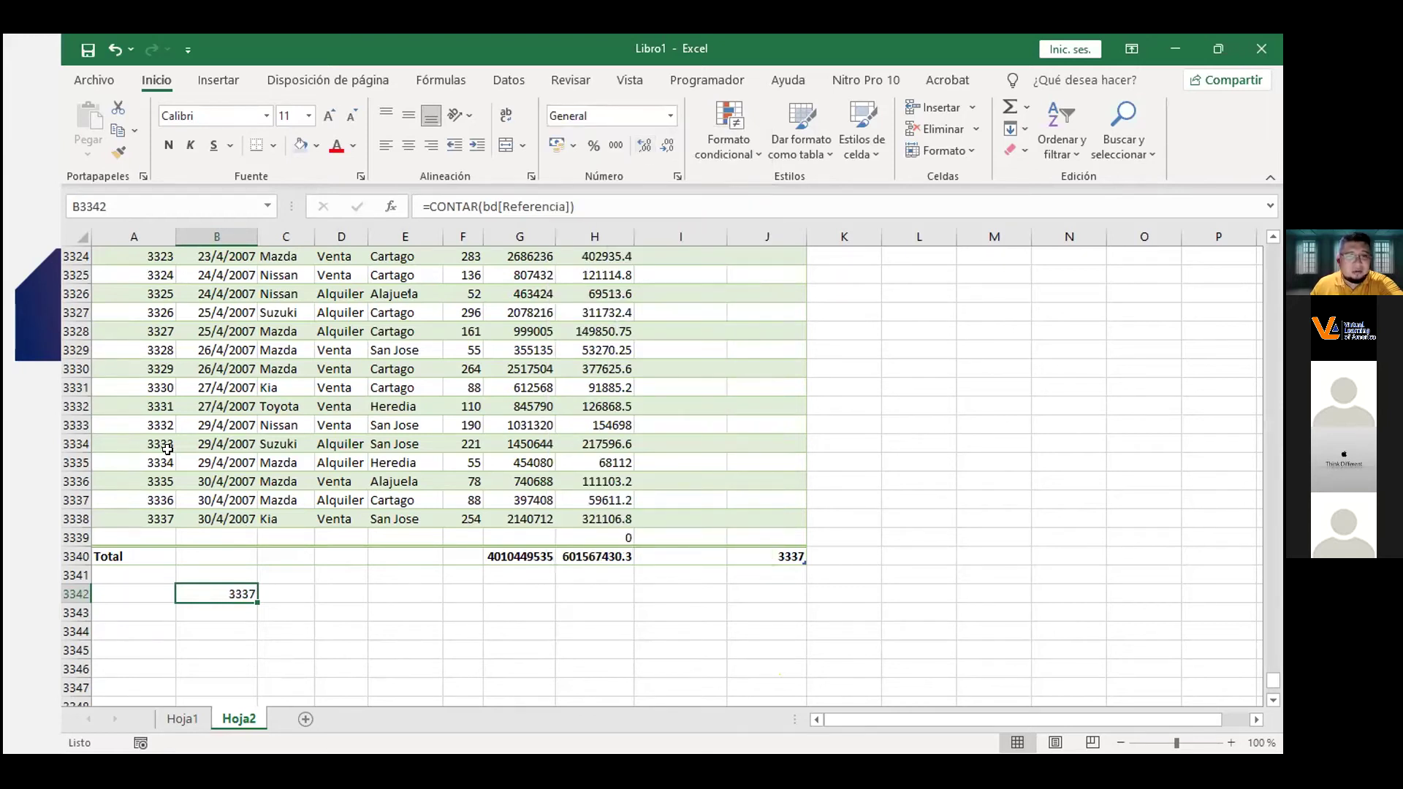
Delete sheet row 3335, the record with Referencia 3334, and select the CONTAR formula cell below the table.
{"action": "right_click", "coordinate": [77, 463]}
{"action": "left_click", "coordinate": [139, 312]}
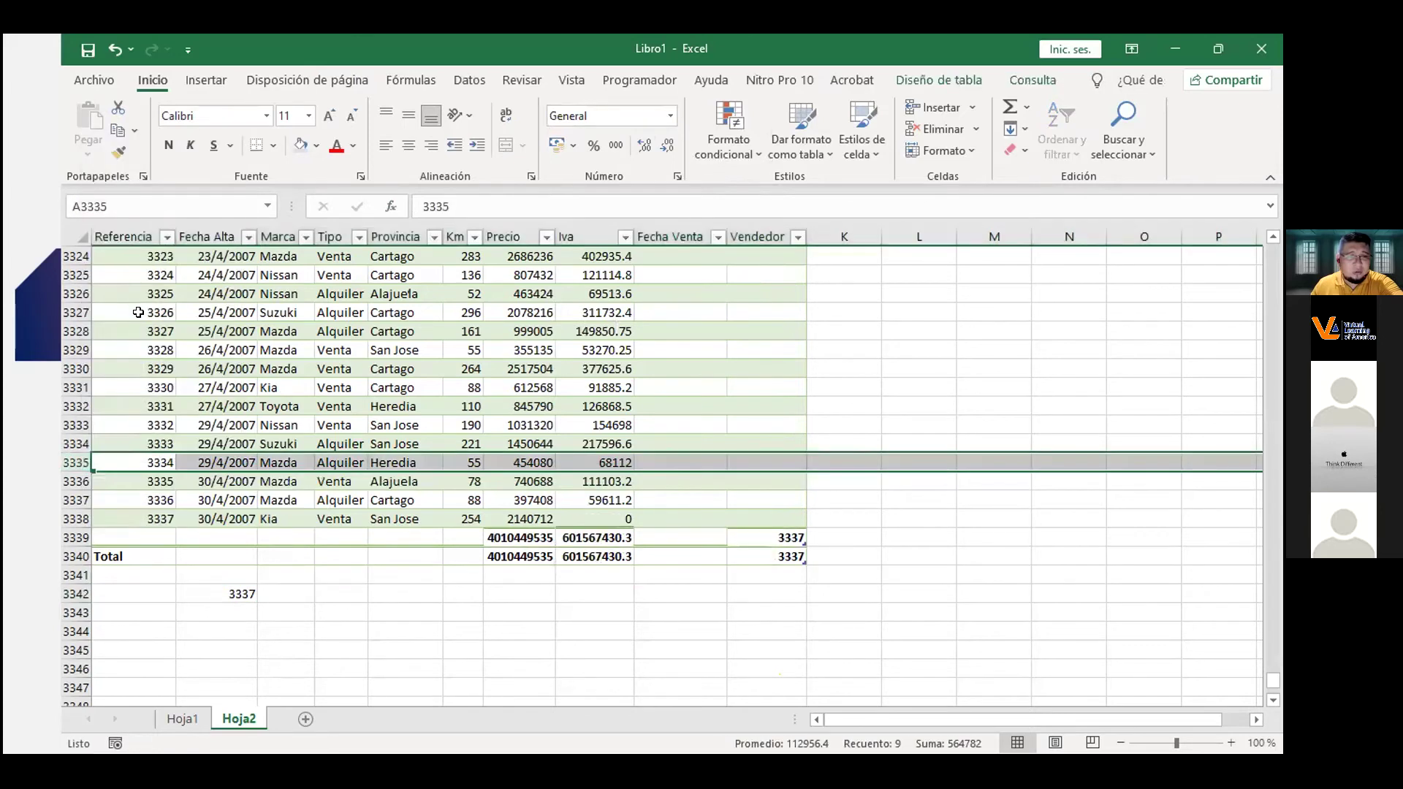
{"action": "left_click", "coordinate": [216, 575]}
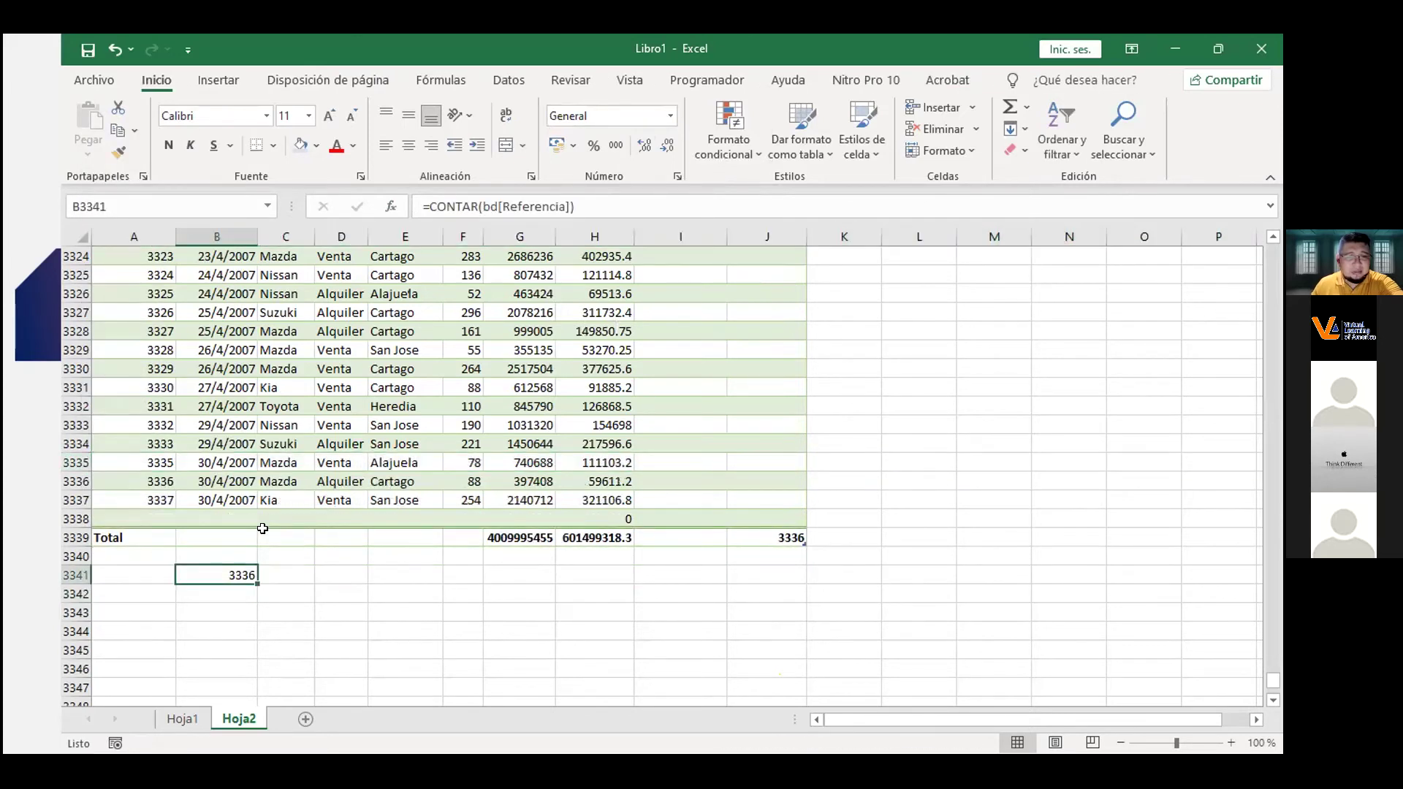
Open the CONTAR formula in B3341 for editing and highlight its structured reference bd[Referencia].
{"action": "double_click", "coordinate": [238, 575]}
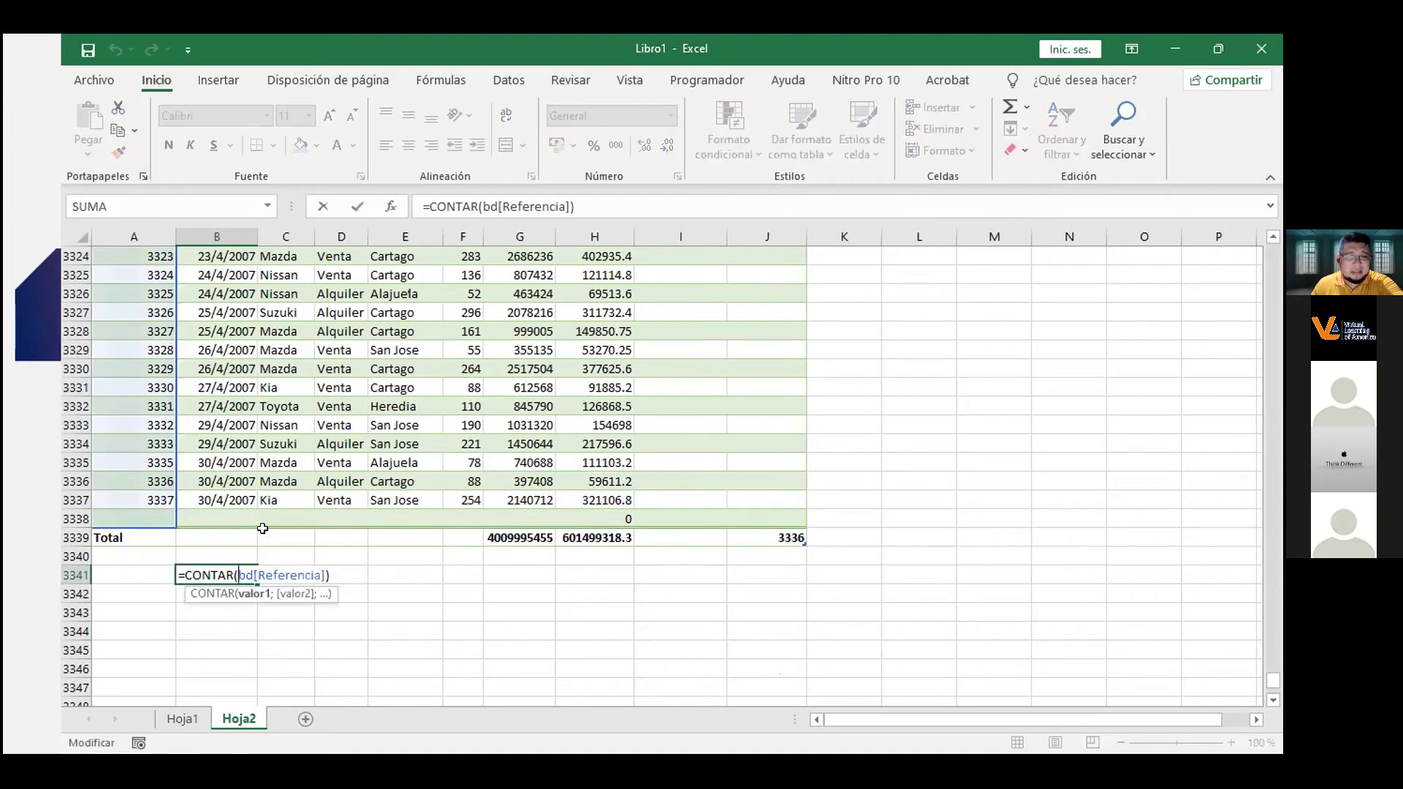
{"action": "key", "text": "shift+Right"}
{"action": "key", "text": "shift+Right"}
{"action": "key", "text": "shift+Right"}
{"action": "key", "text": "shift+Right"}
{"action": "key", "text": "shift+Right"}
{"action": "key", "text": "shift+Right"}
{"action": "key", "text": "shift+Right"}
{"action": "key", "text": "shift+Right"}
{"action": "key", "text": "shift+Right"}
{"action": "key", "text": "shift+Right"}
{"action": "key", "text": "shift+Right"}
{"action": "key", "text": "shift+Right"}
{"action": "key", "text": "shift+Right"}
{"action": "key", "text": "shift+Right"}
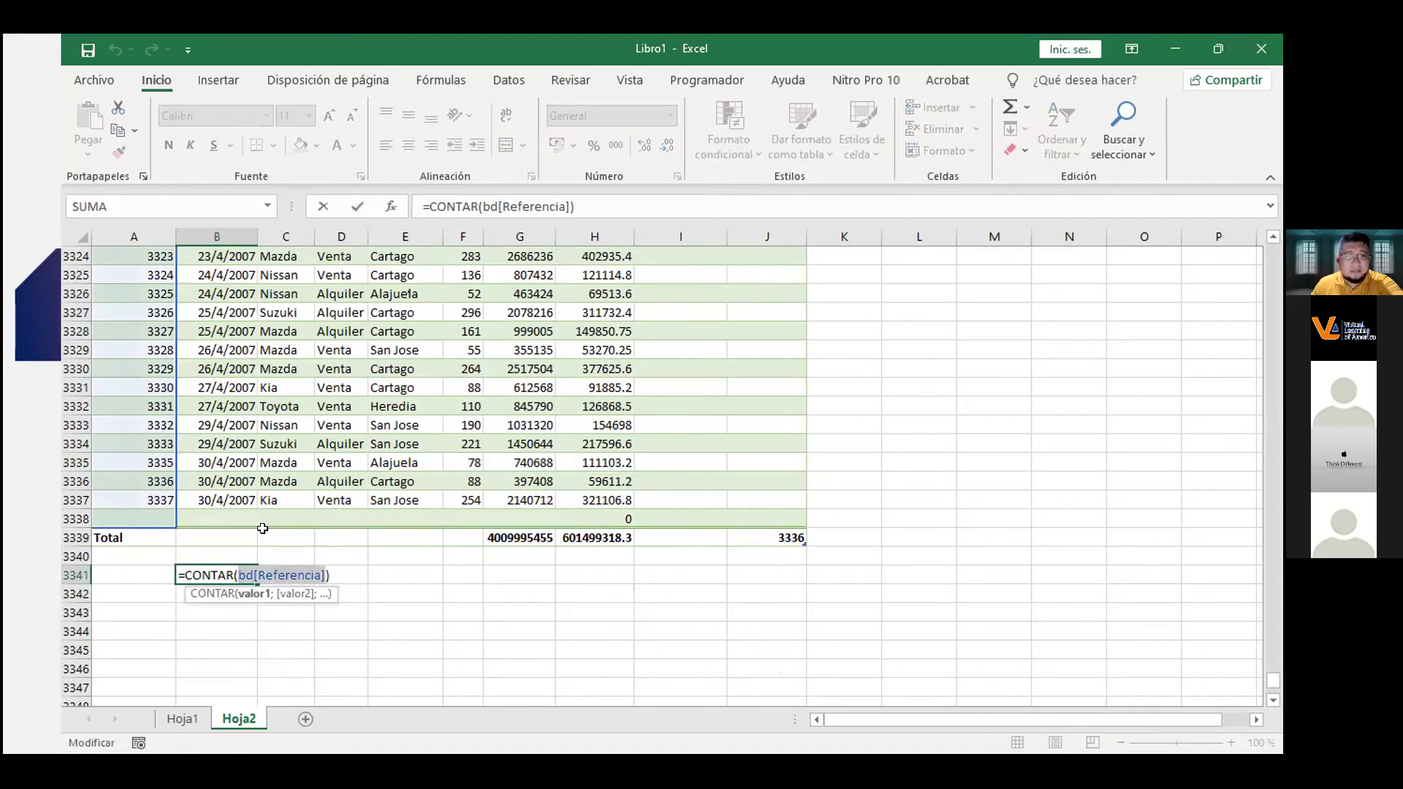
{"action": "key", "text": "Right"}
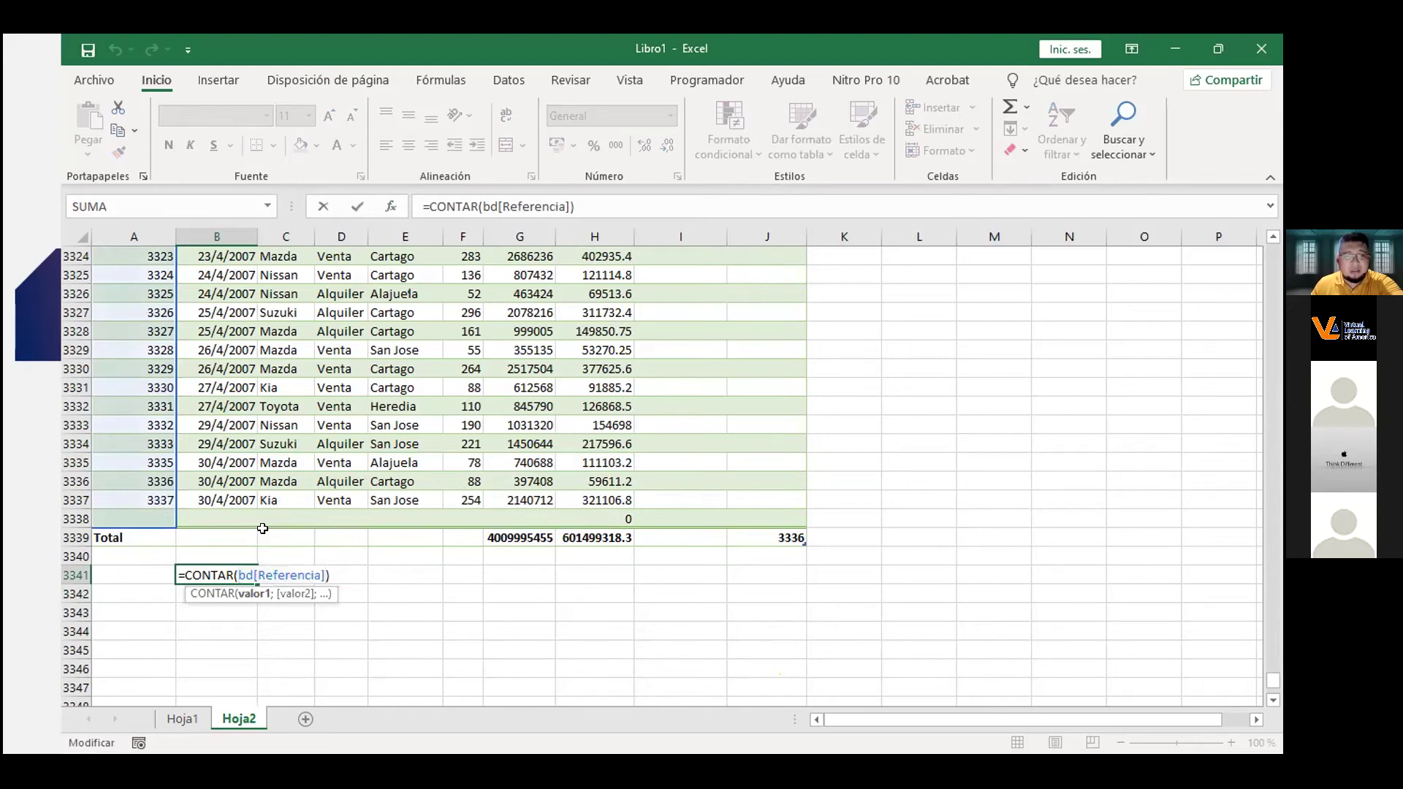
{"action": "key", "text": "shift+Right"}
{"action": "key", "text": "shift+Right"}
{"action": "key", "text": "shift+Right"}
{"action": "key", "text": "shift+Right"}
{"action": "key", "text": "shift+Right"}
{"action": "key", "text": "shift+Right"}
{"action": "key", "text": "shift+Right"}
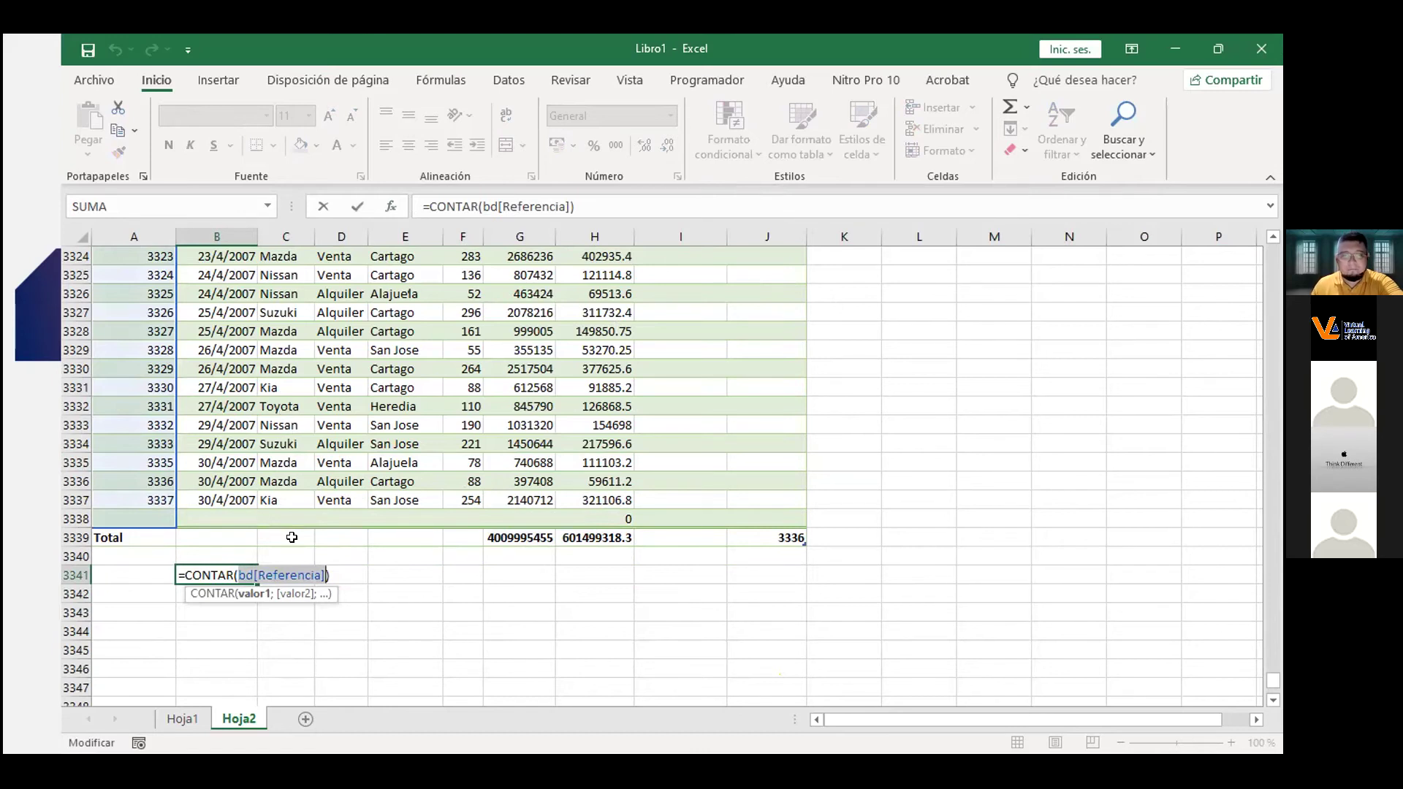
{"action": "key", "text": "Right"}
{"action": "key", "text": "Right"}
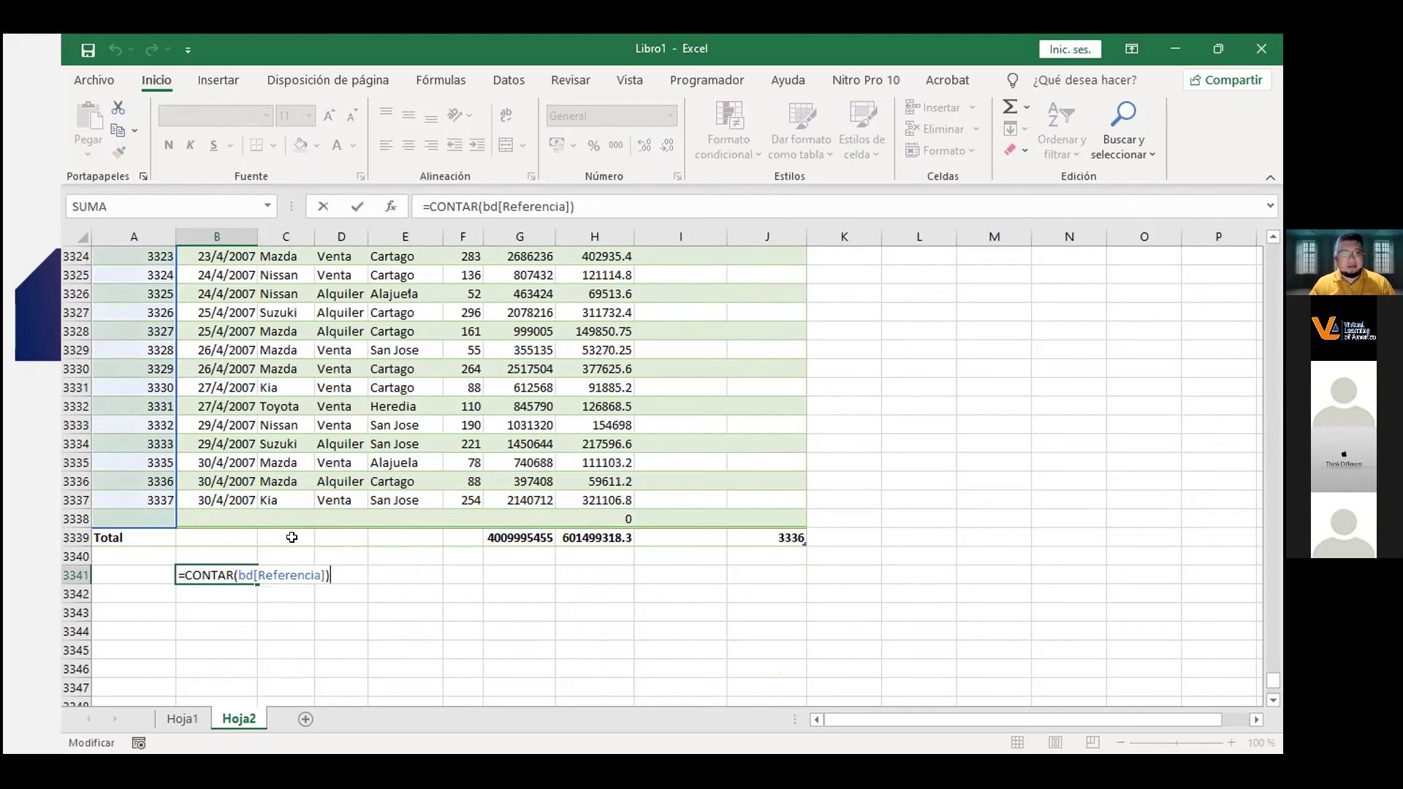
Switch to the presentation and underline "reducir grandes cantidades de datos" on the Tabla Dinámica slide with the pen.
{"action": "key", "text": "alt+Tab"}
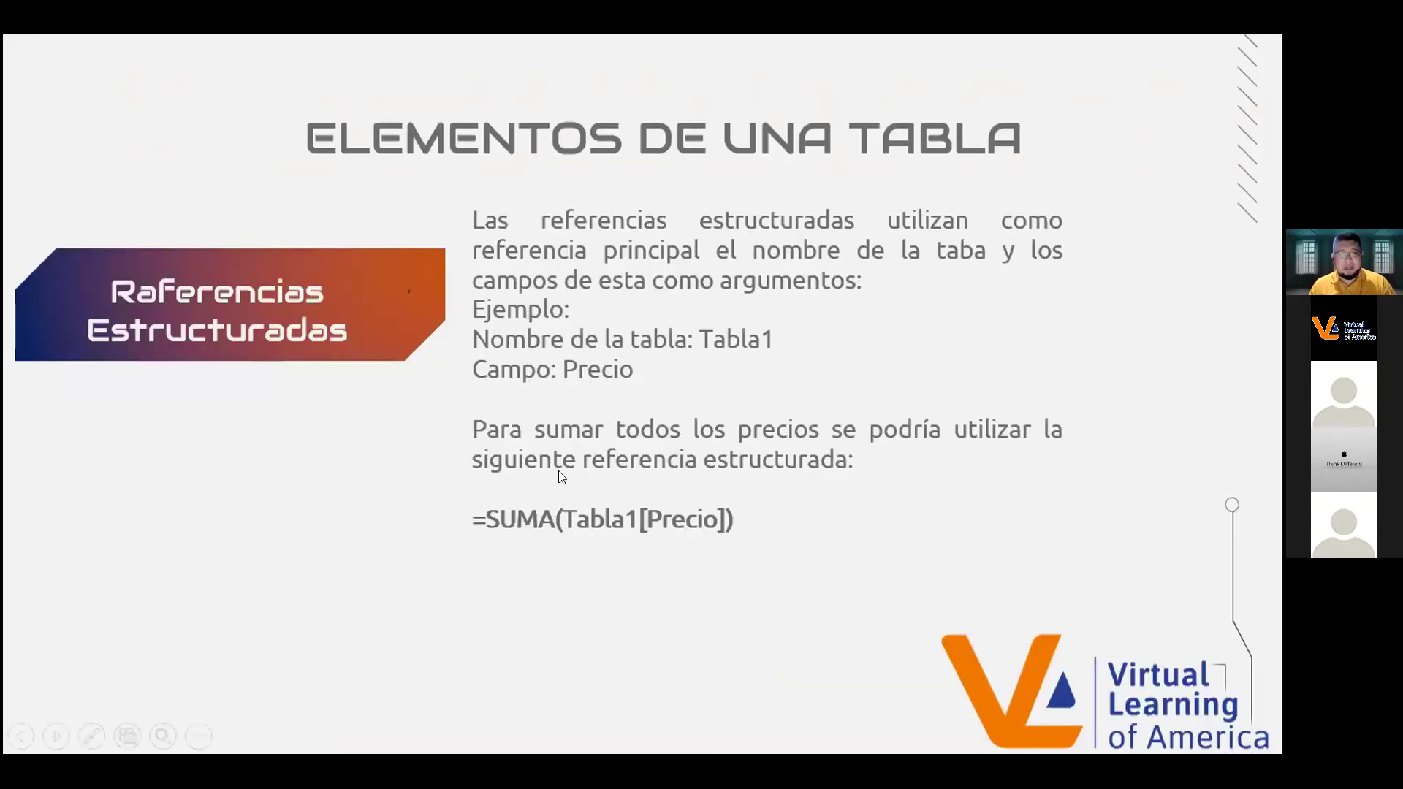
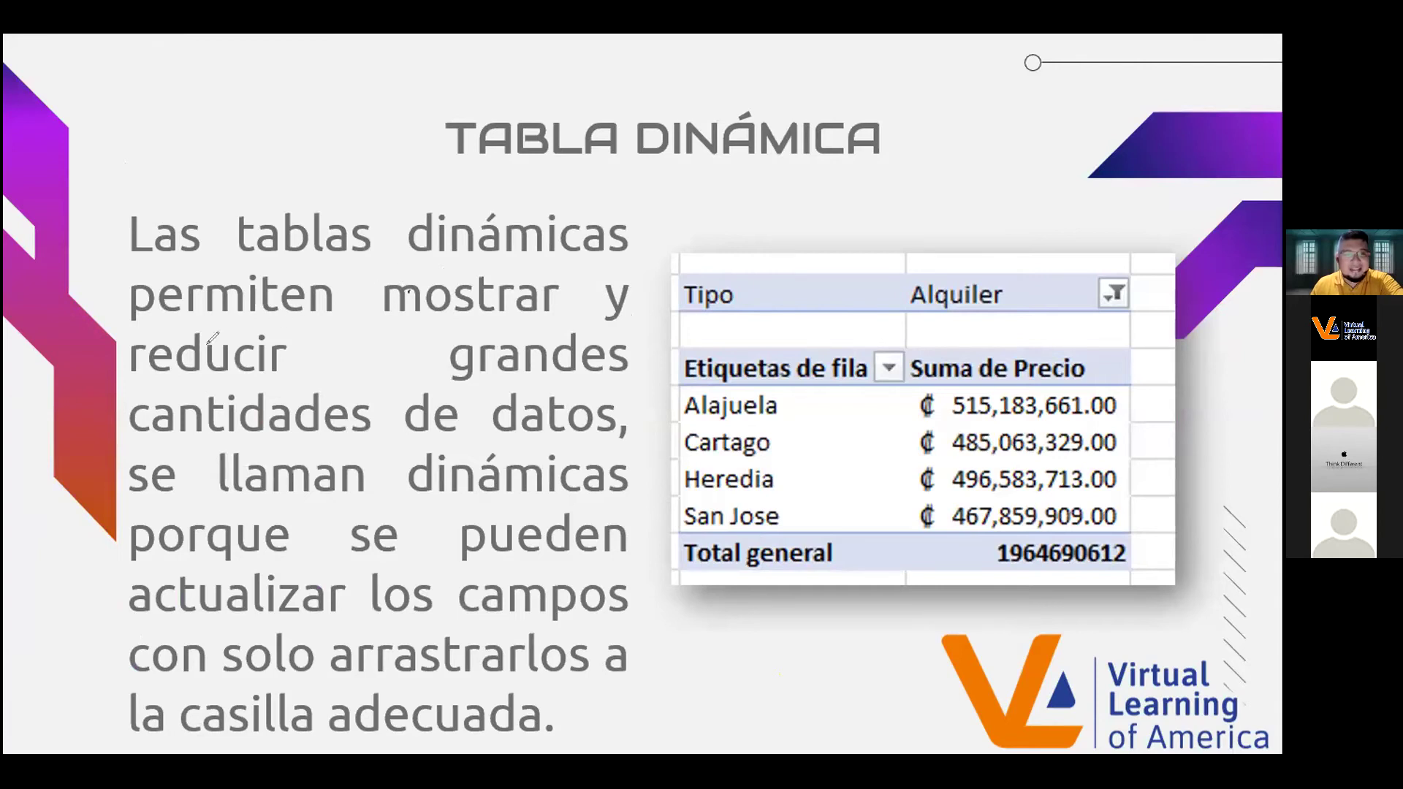
{"action": "mouse_move", "coordinate": [136, 368]}
{"action": "left_mouse_down"}
{"action": "mouse_move", "coordinate": [559, 387]}
{"action": "mouse_move", "coordinate": [632, 371]}
{"action": "left_mouse_up"}
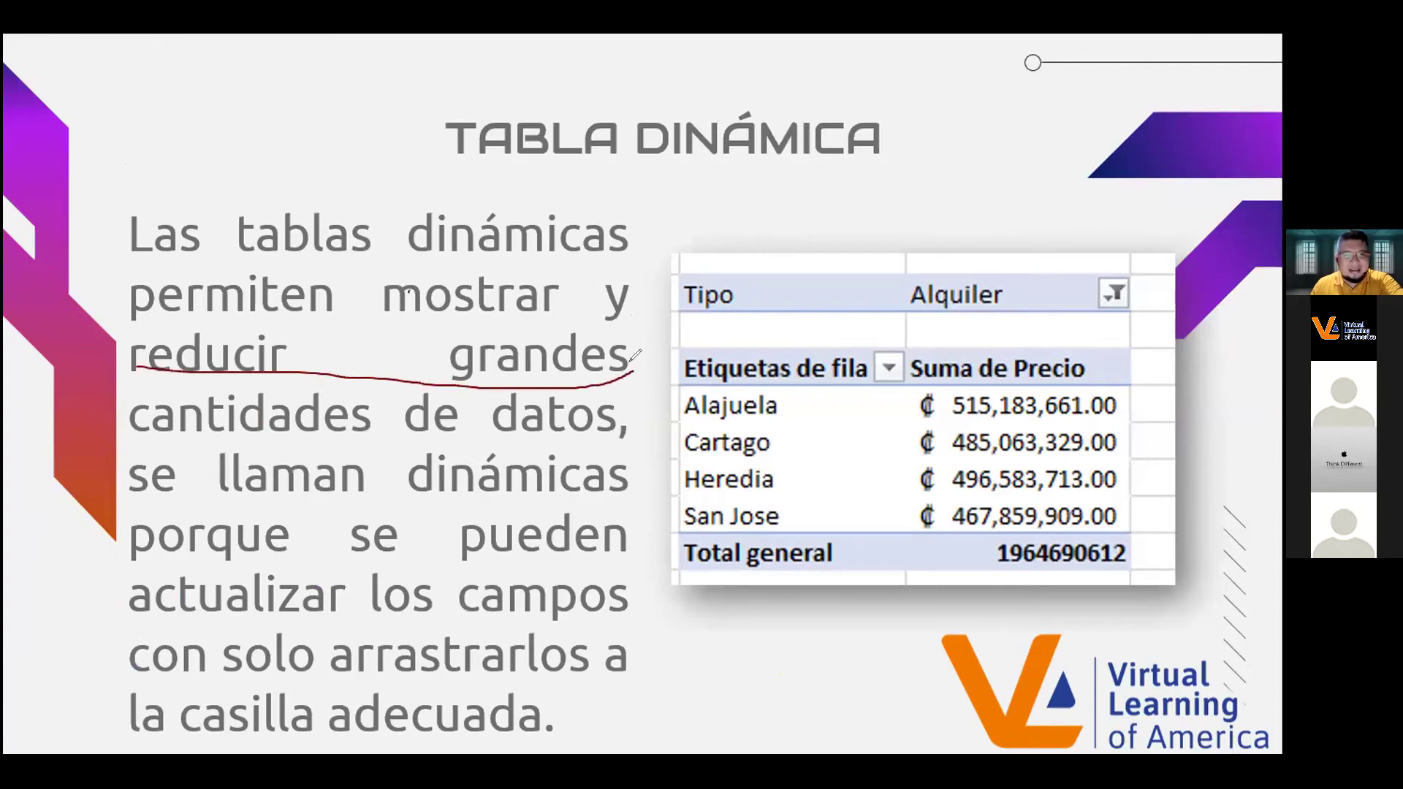
{"action": "left_click_drag", "start_coordinate": [137, 442], "coordinate": [624, 433]}
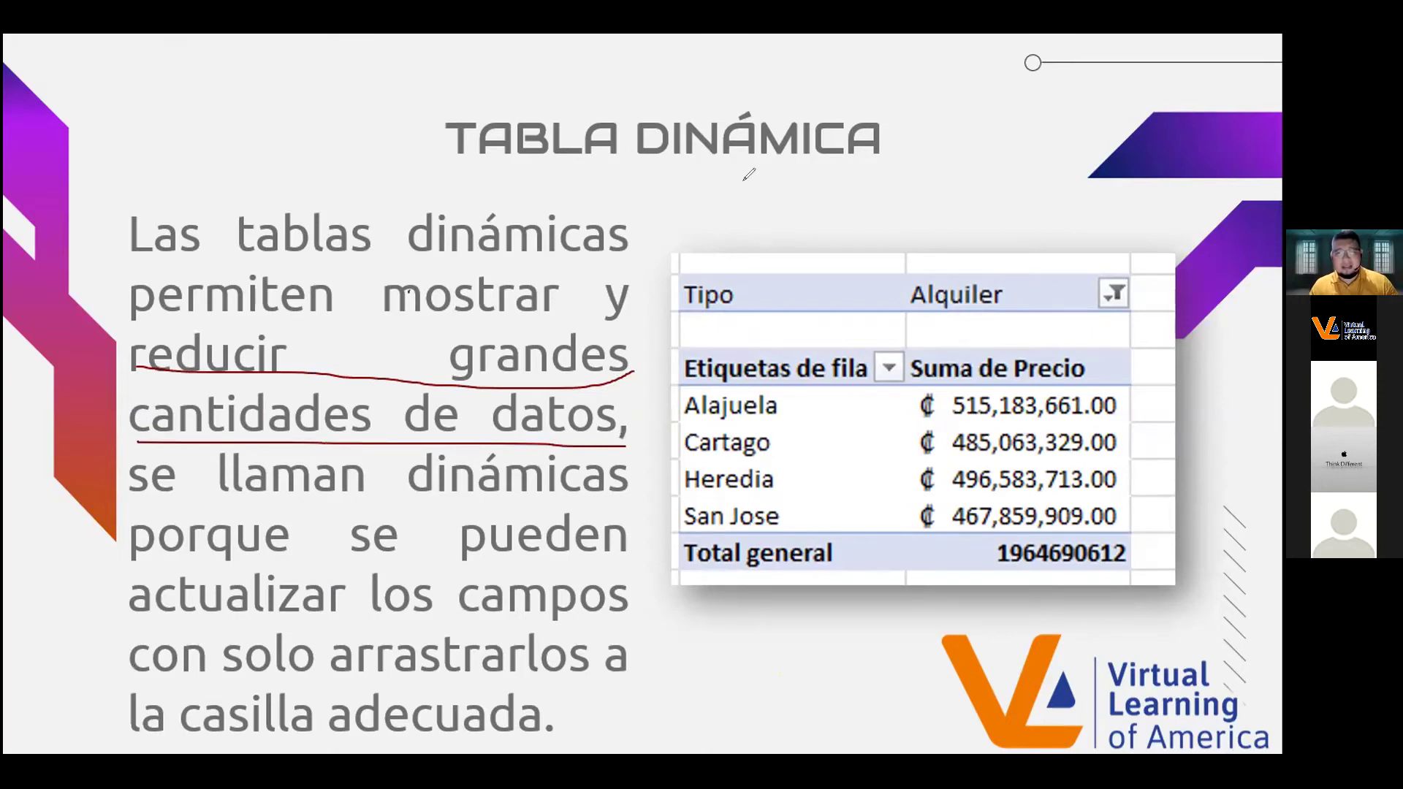
Switch to Excel, confirm the CONTAR formula in B3341, and look back up through the bd table's records on Hoja2.
{"action": "key", "text": "alt+Tab"}
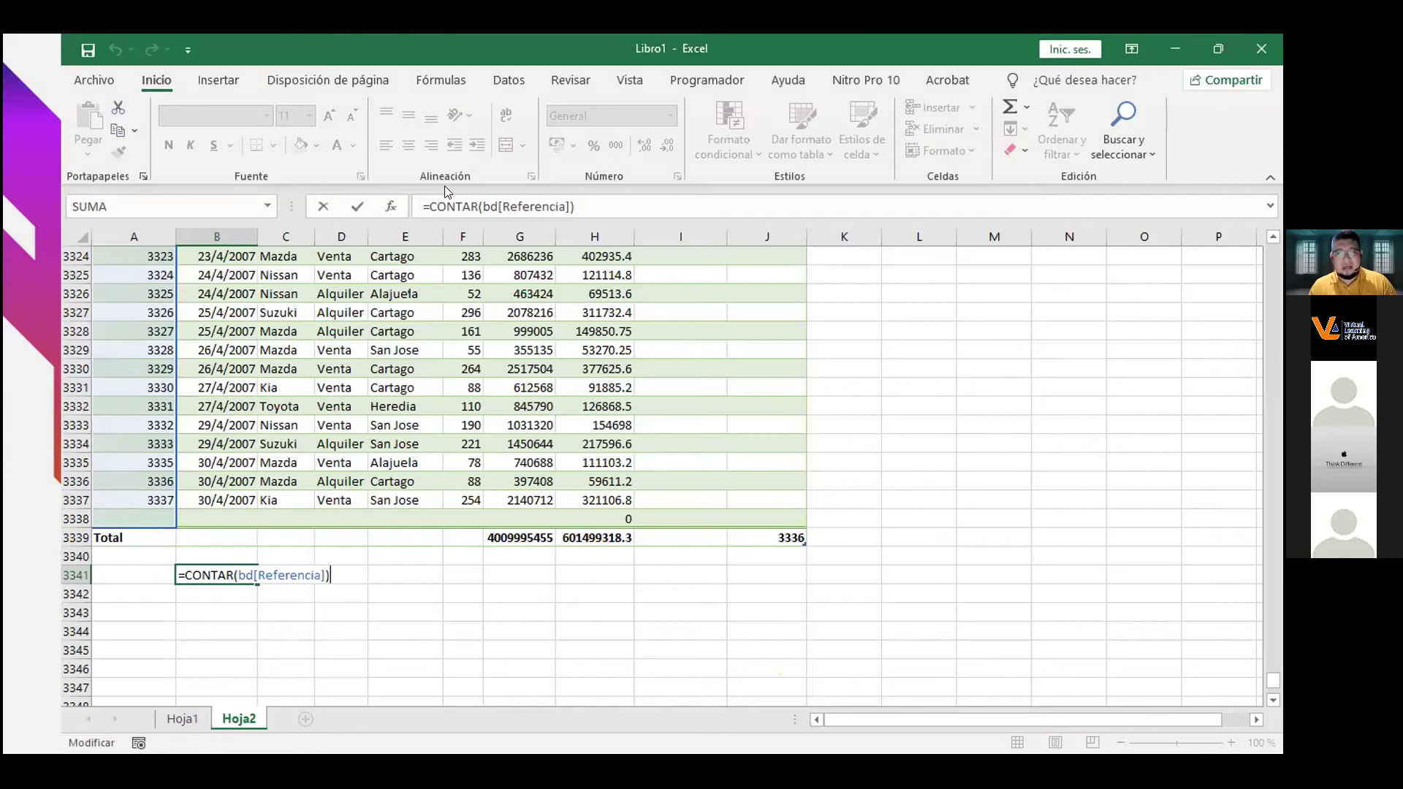
{"action": "key", "text": "ctrl+Return"}
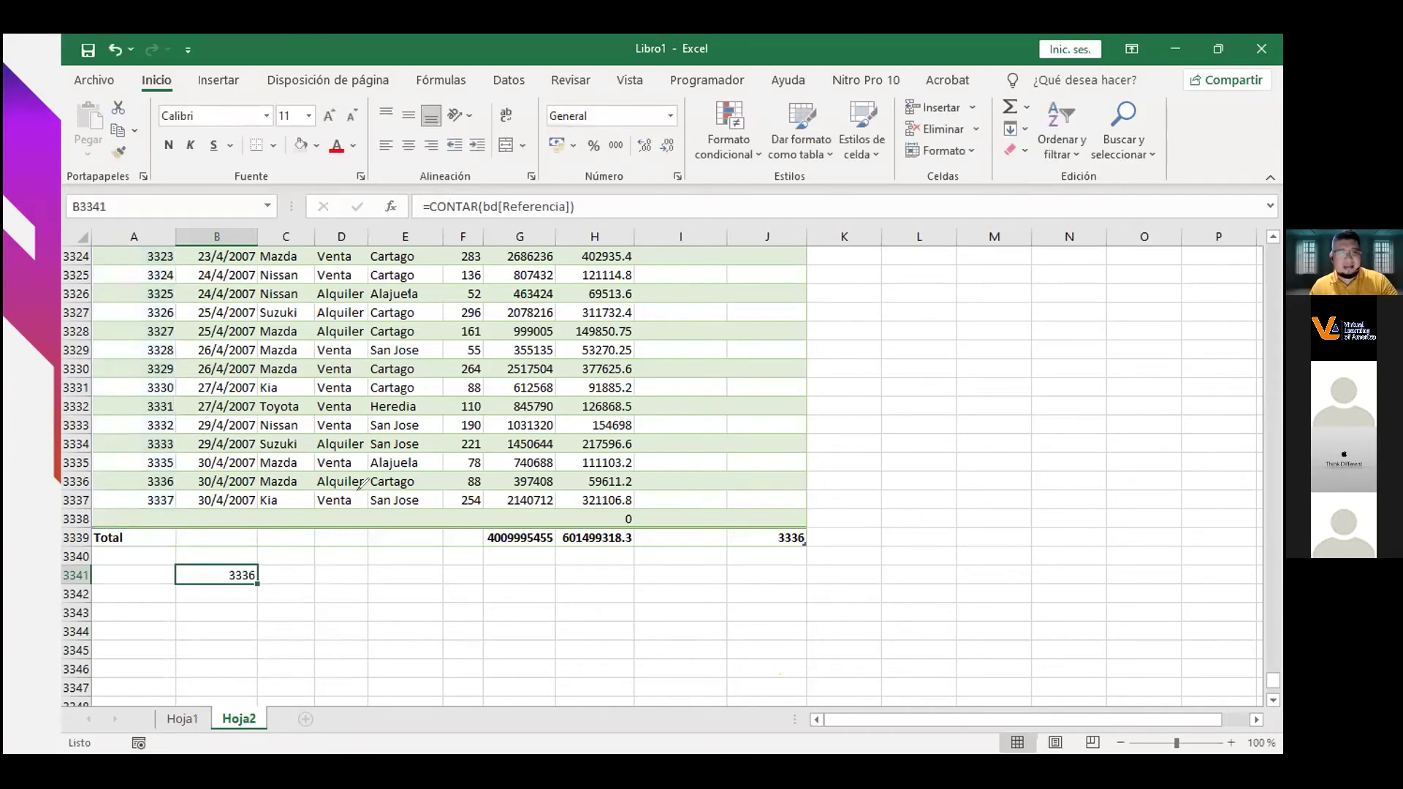
{"action": "scroll", "coordinate": [395, 333], "scroll_direction": "up", "scroll_amount": 3}
{"action": "scroll", "coordinate": [395, 334], "scroll_direction": "up", "scroll_amount": 20}
{"action": "scroll", "coordinate": [395, 333], "scroll_direction": "up", "scroll_amount": 20}
{"action": "scroll", "coordinate": [395, 334], "scroll_direction": "up", "scroll_amount": 20}
{"action": "scroll", "coordinate": [395, 334], "scroll_direction": "up", "scroll_amount": 20}
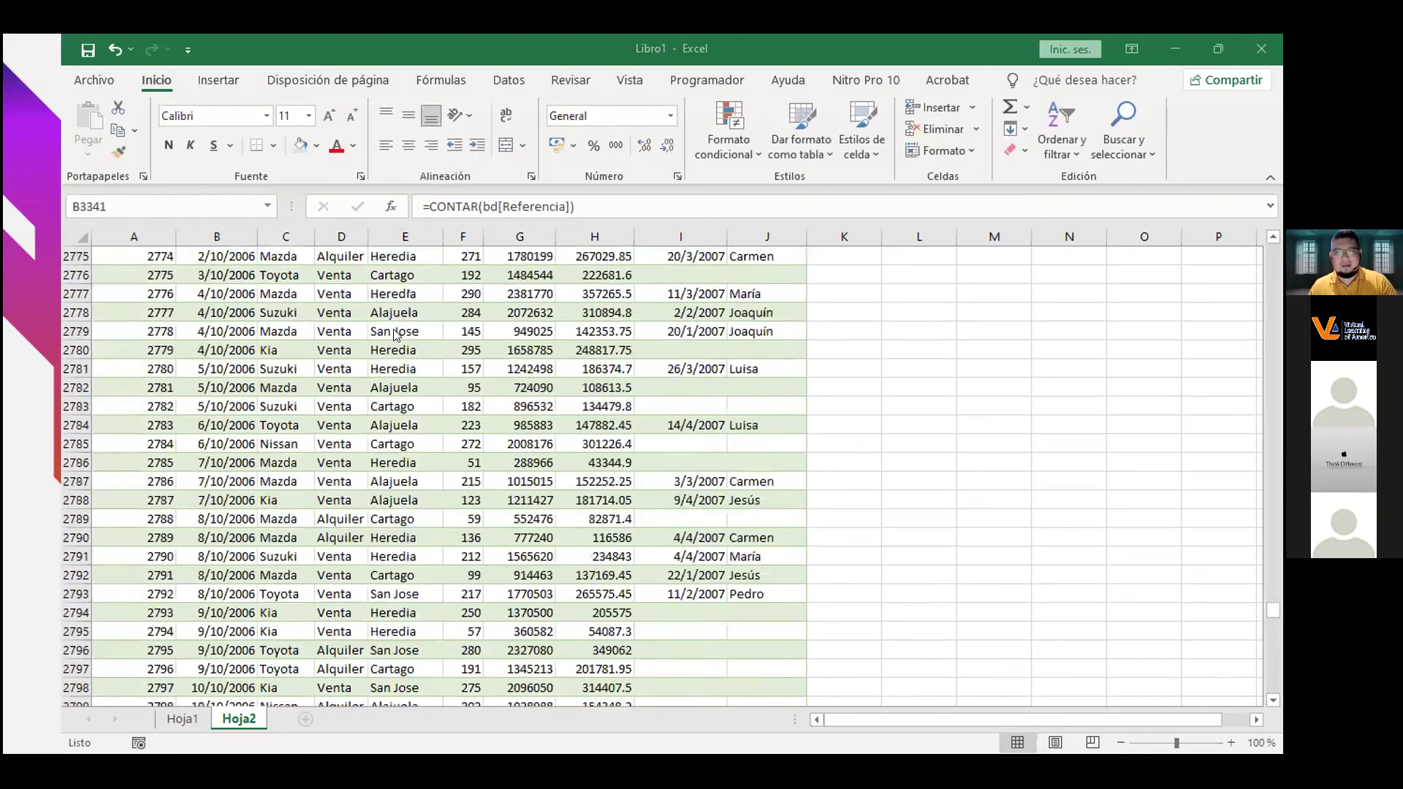
{"action": "scroll", "coordinate": [395, 334], "scroll_direction": "up", "scroll_amount": 7}
{"action": "scroll", "coordinate": [395, 334], "scroll_direction": "up", "scroll_amount": 11}
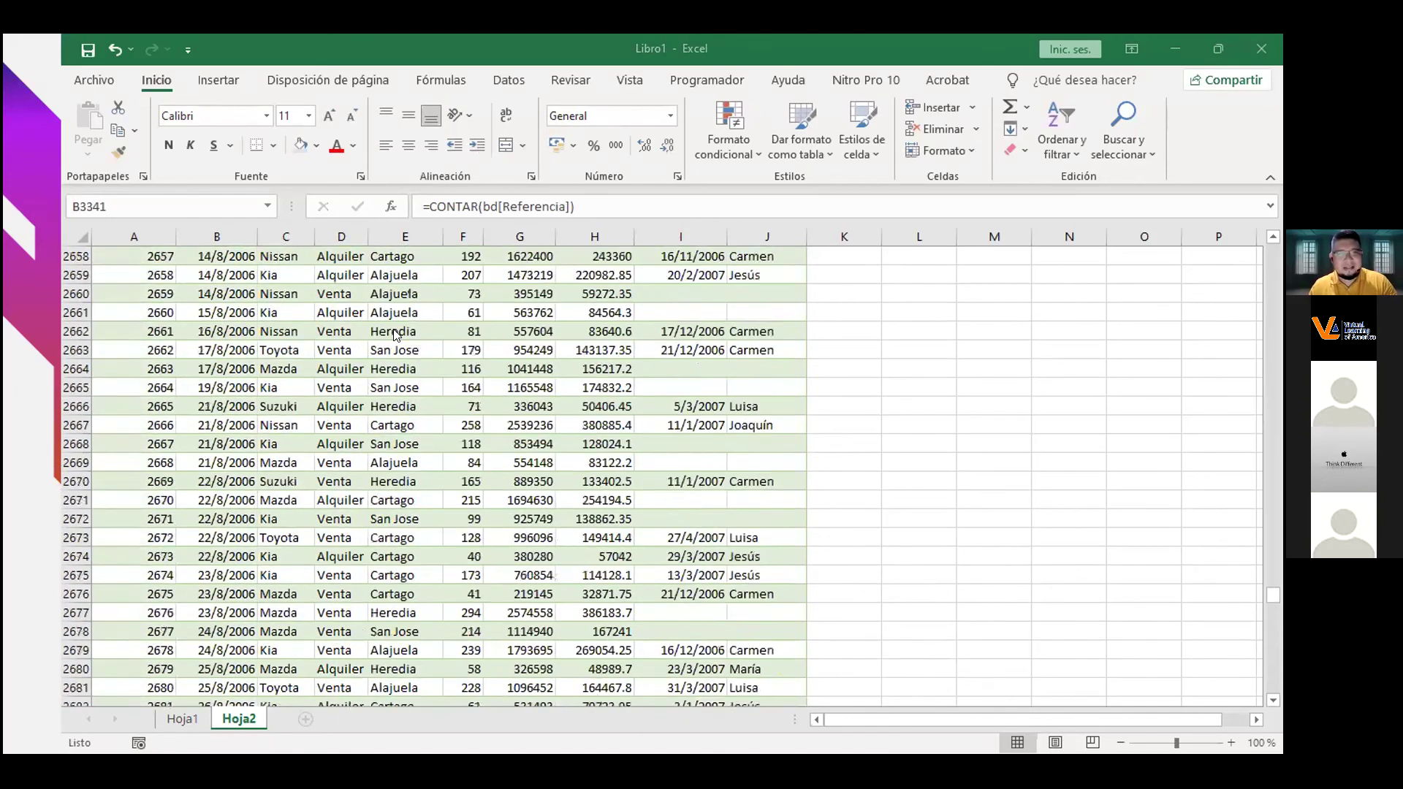
{"action": "scroll", "coordinate": [394, 333], "scroll_direction": "up", "scroll_amount": 20}
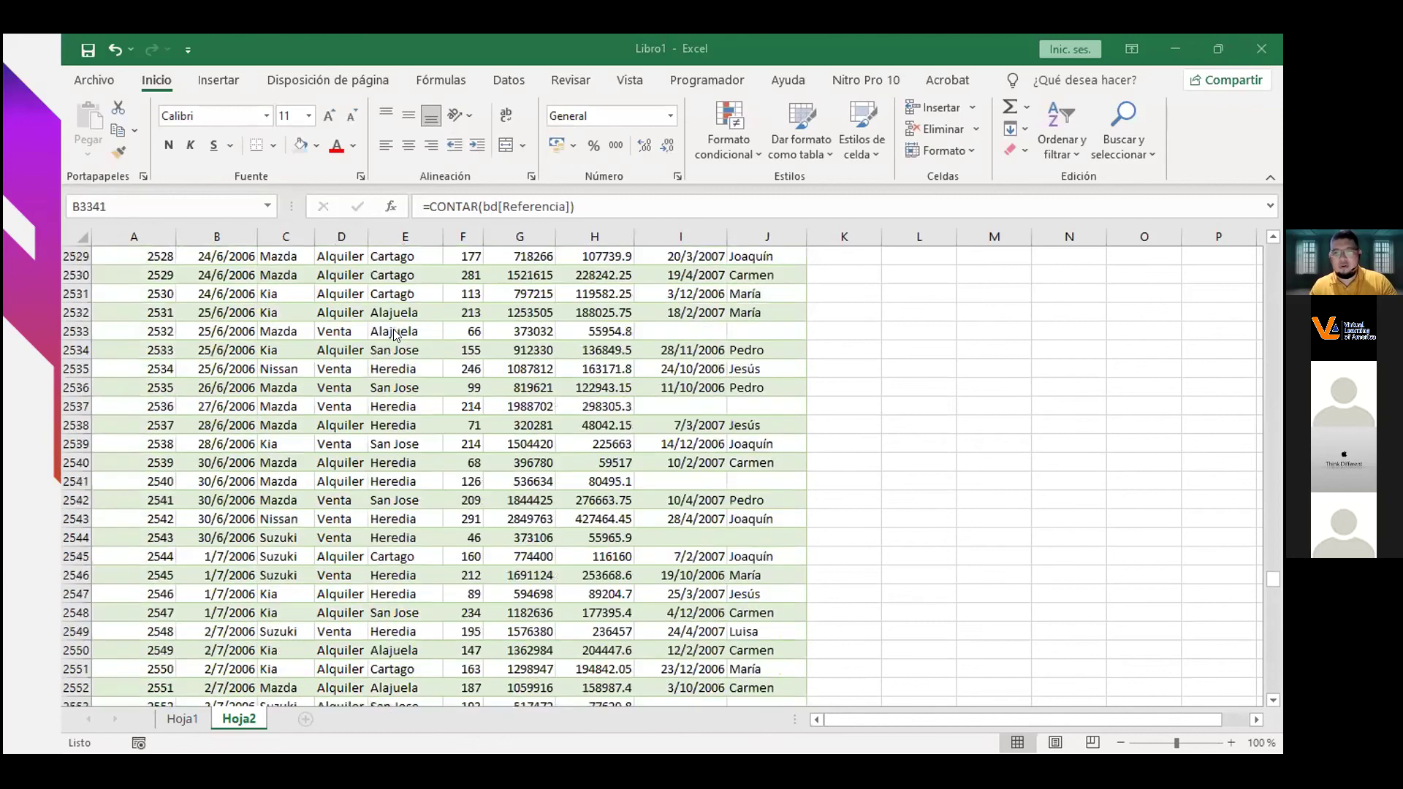
{"action": "scroll", "coordinate": [394, 334], "scroll_direction": "up", "scroll_amount": 20}
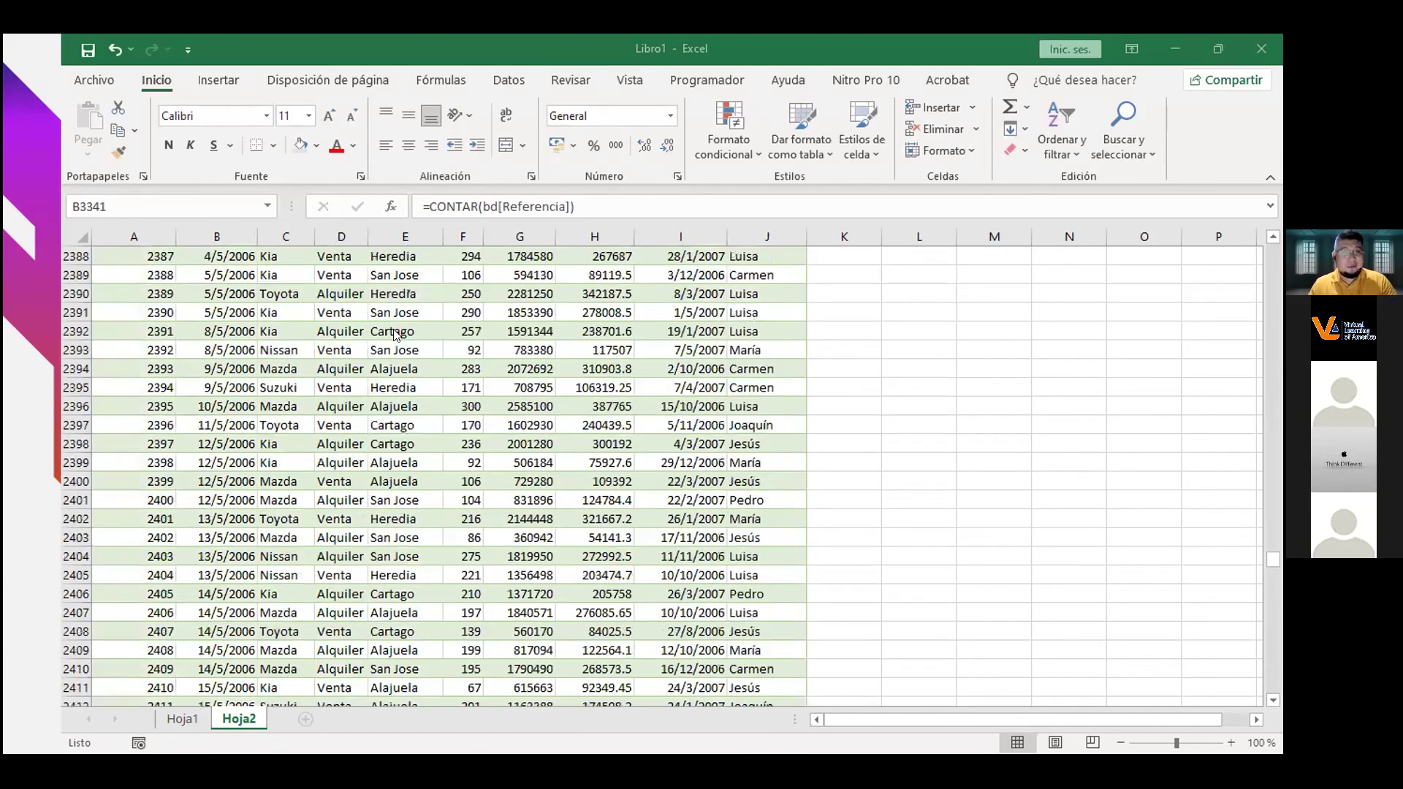
{"action": "scroll", "coordinate": [395, 334], "scroll_direction": "up", "scroll_amount": 12}
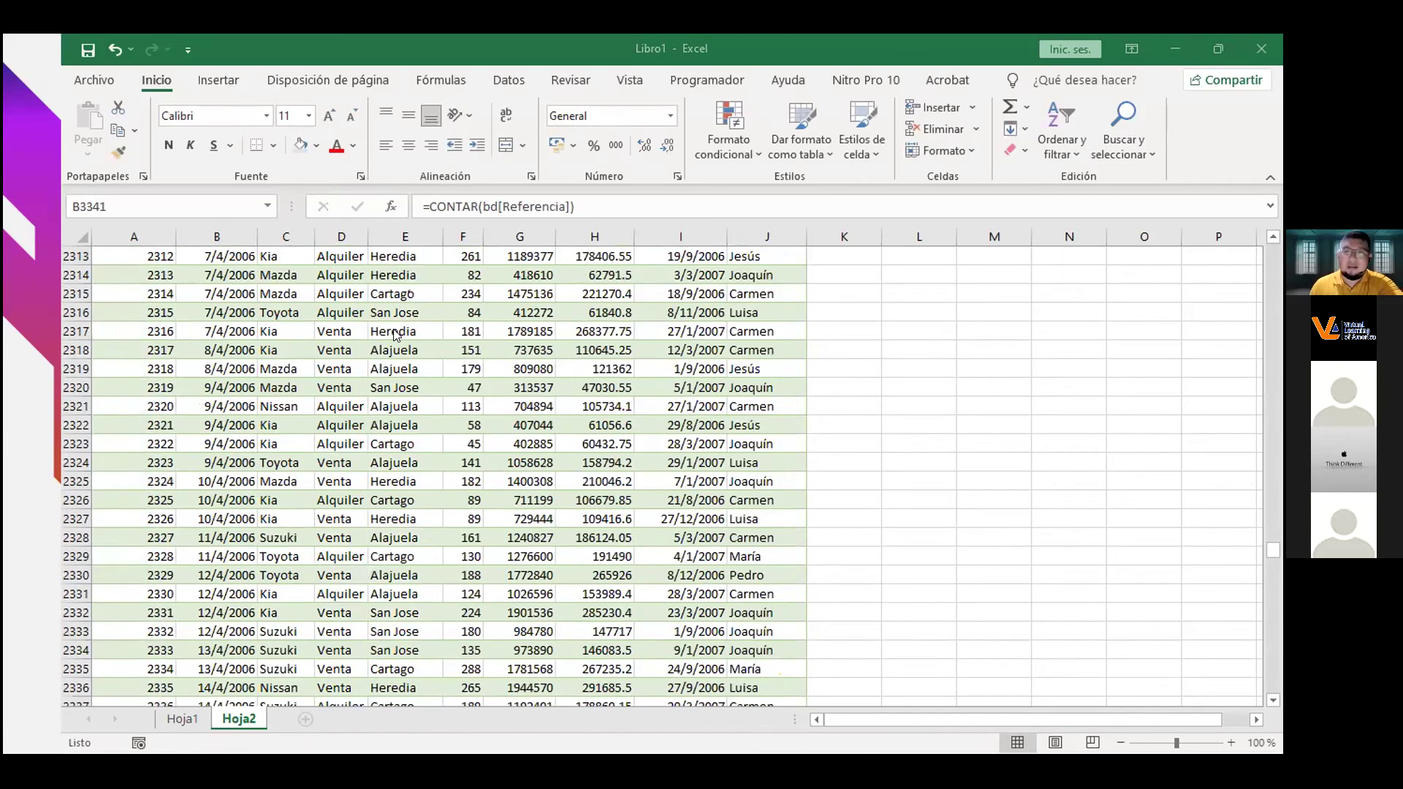
{"action": "scroll", "coordinate": [395, 334], "scroll_direction": "up", "scroll_amount": 20}
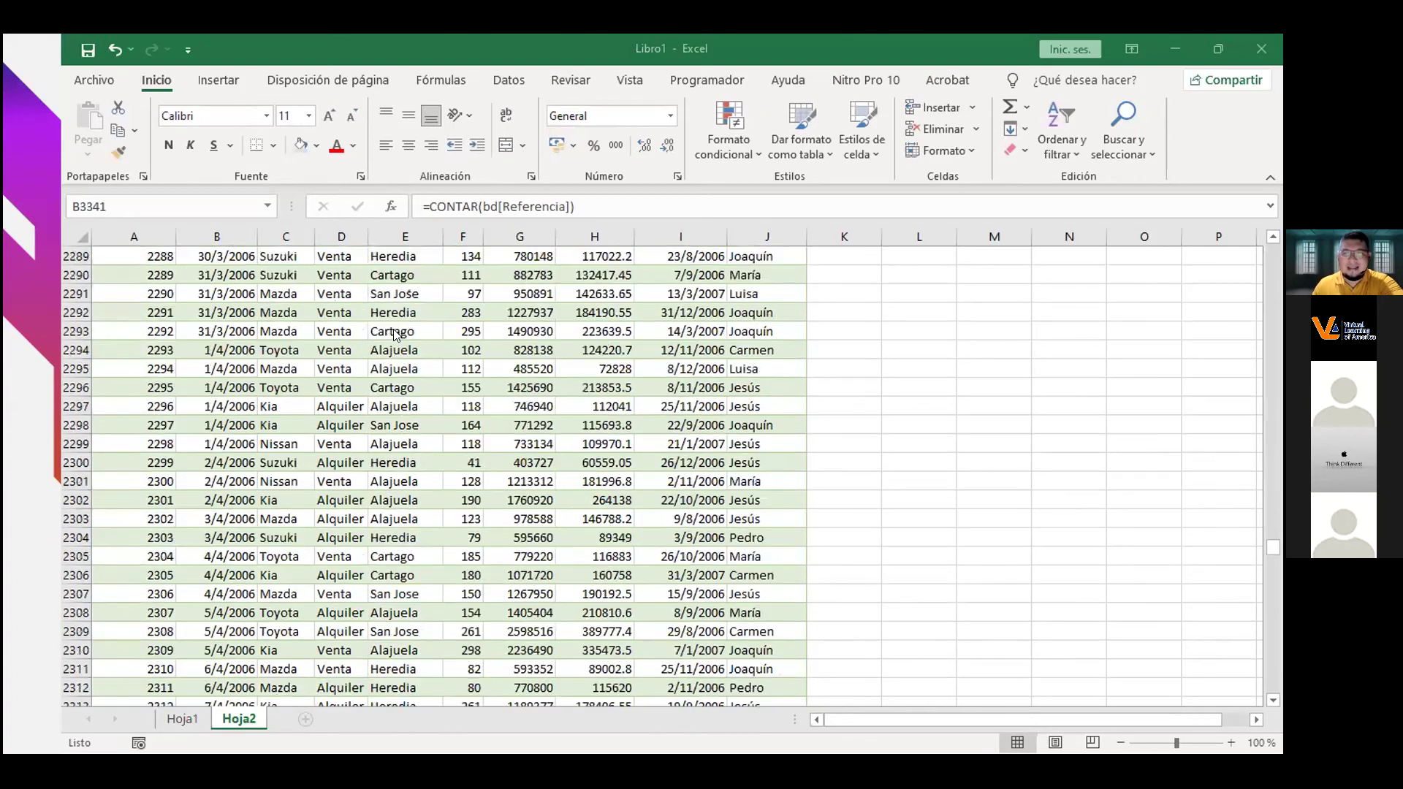
{"action": "scroll", "coordinate": [395, 334], "scroll_direction": "up", "scroll_amount": 12}
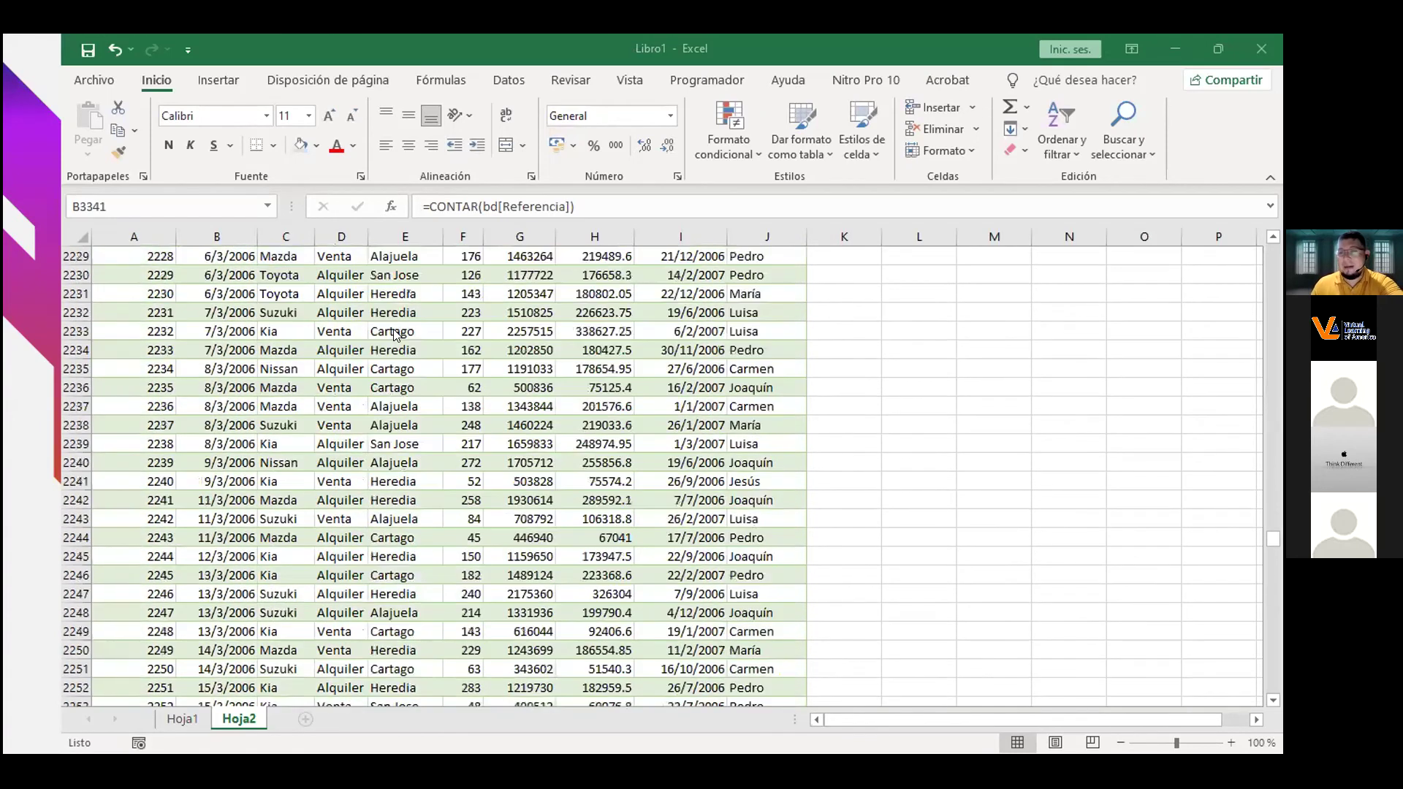
{"action": "scroll", "coordinate": [395, 334], "scroll_direction": "up", "scroll_amount": 9}
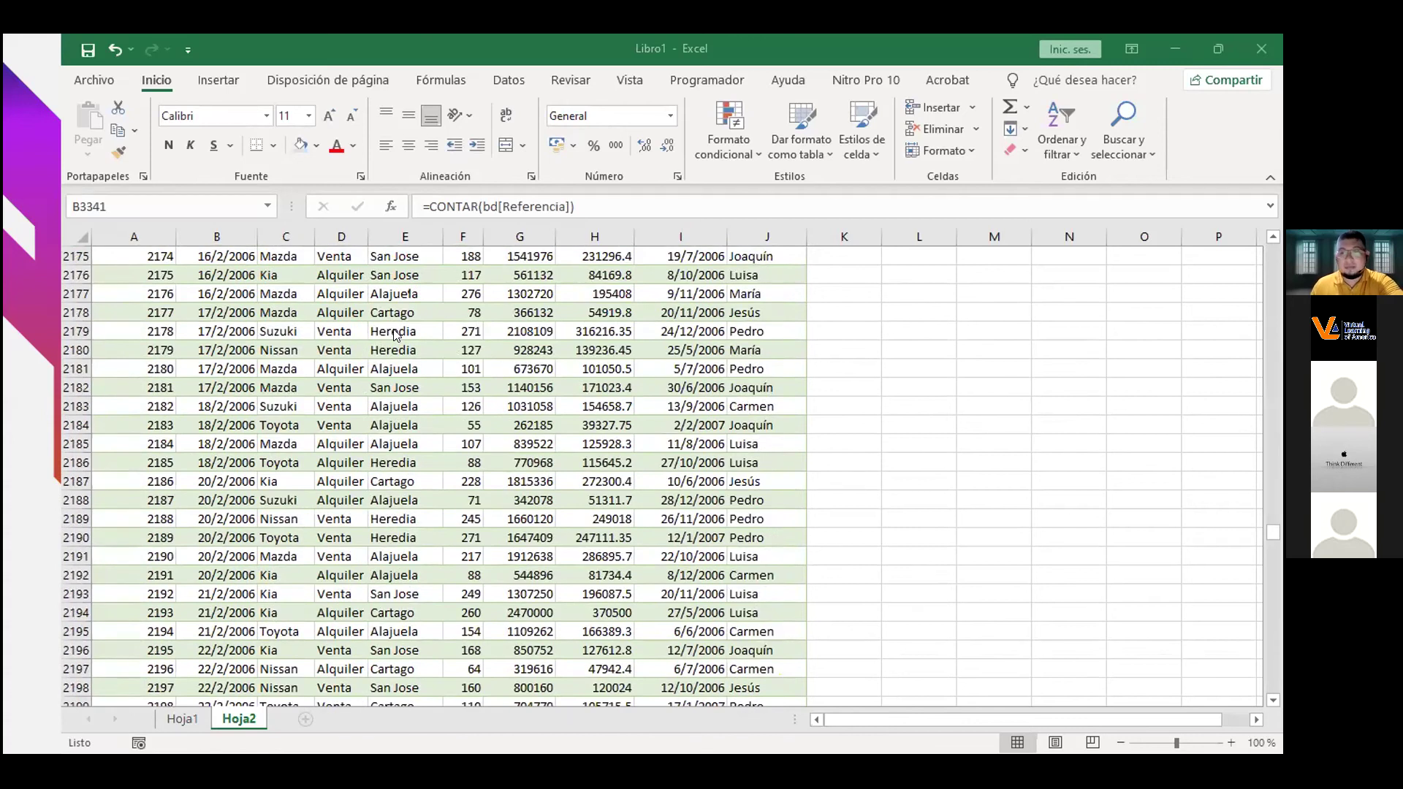
{"action": "scroll", "coordinate": [394, 333], "scroll_direction": "up", "scroll_amount": 20}
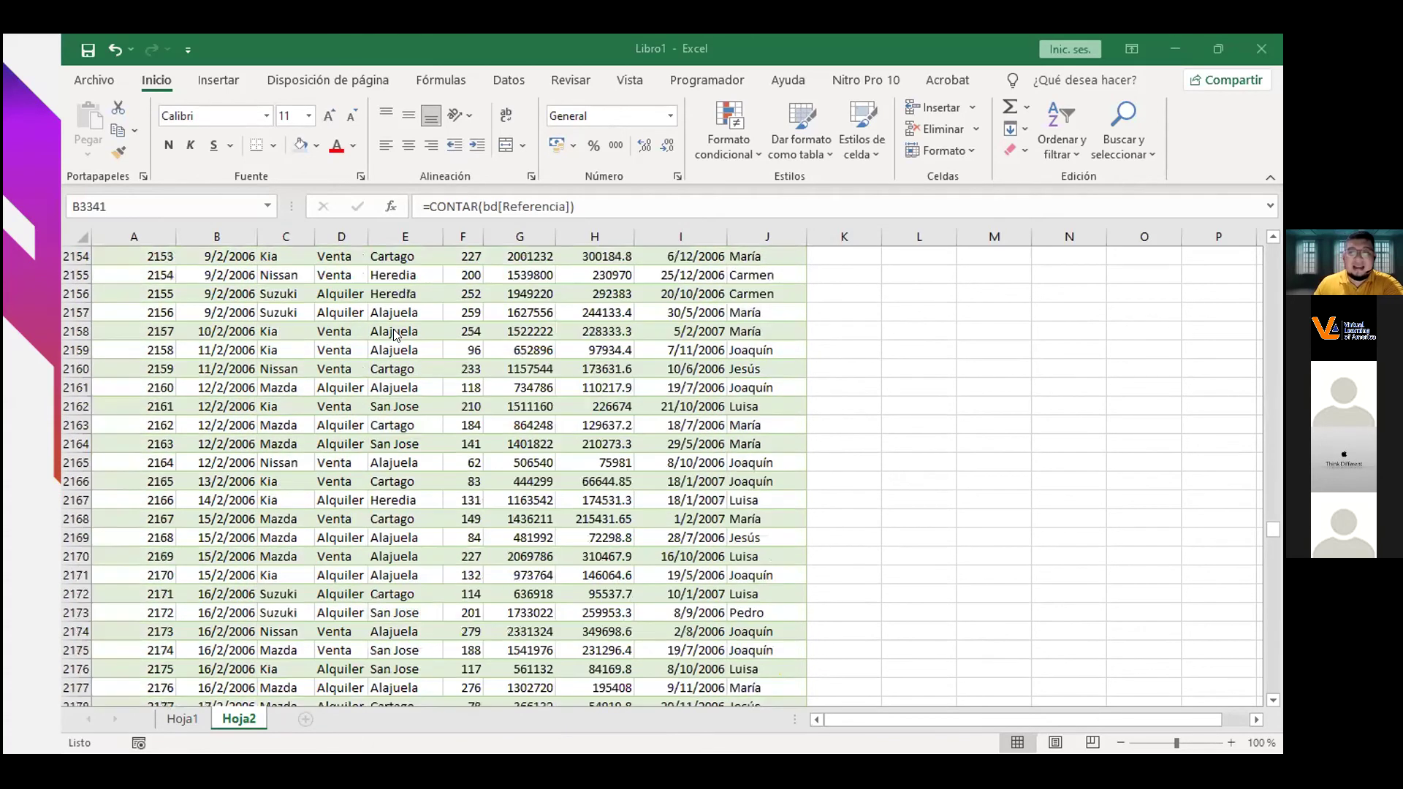
{"action": "scroll", "coordinate": [395, 334], "scroll_direction": "up", "scroll_amount": 20}
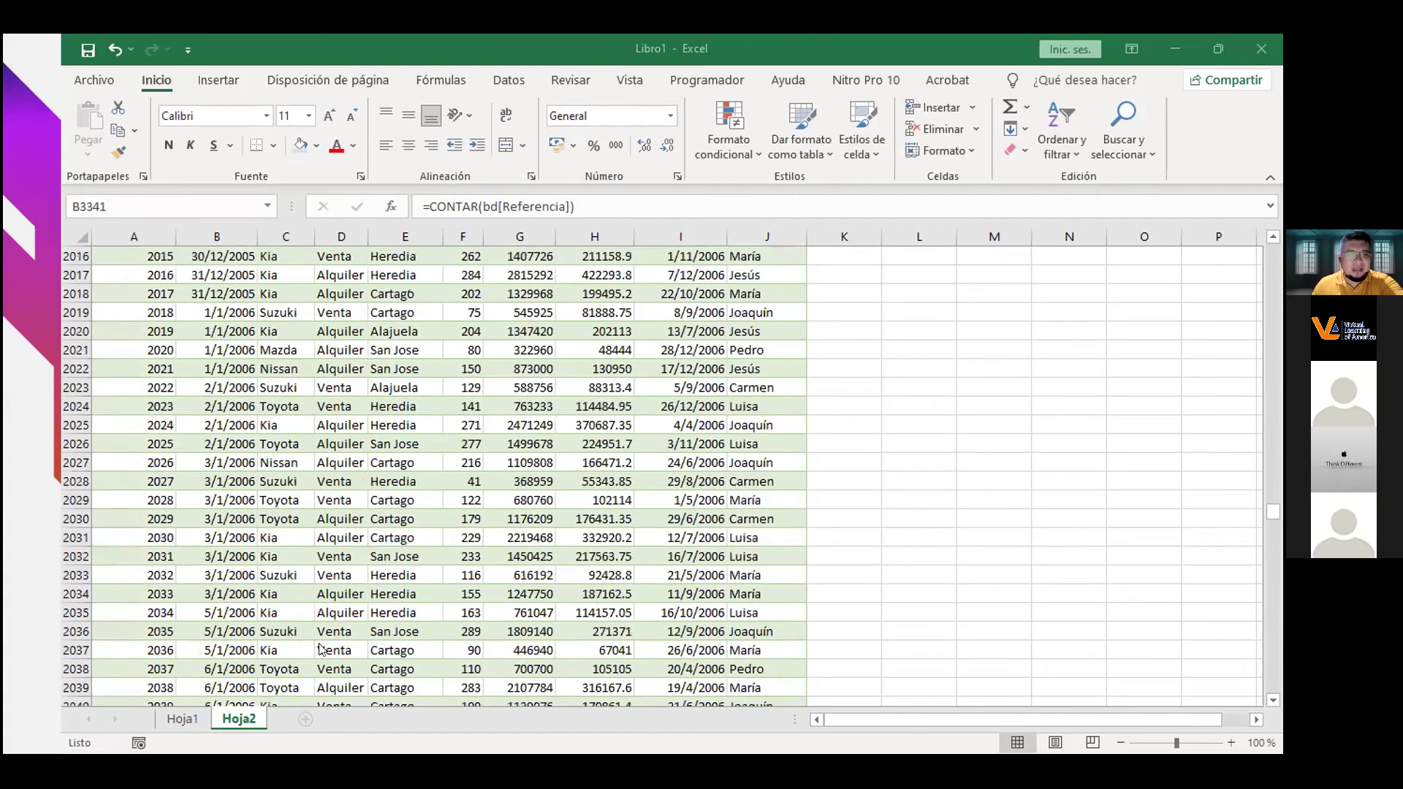
Add a new worksheet and create a pivot table from table bd at its cell B3.
{"action": "left_click", "coordinate": [298, 716]}
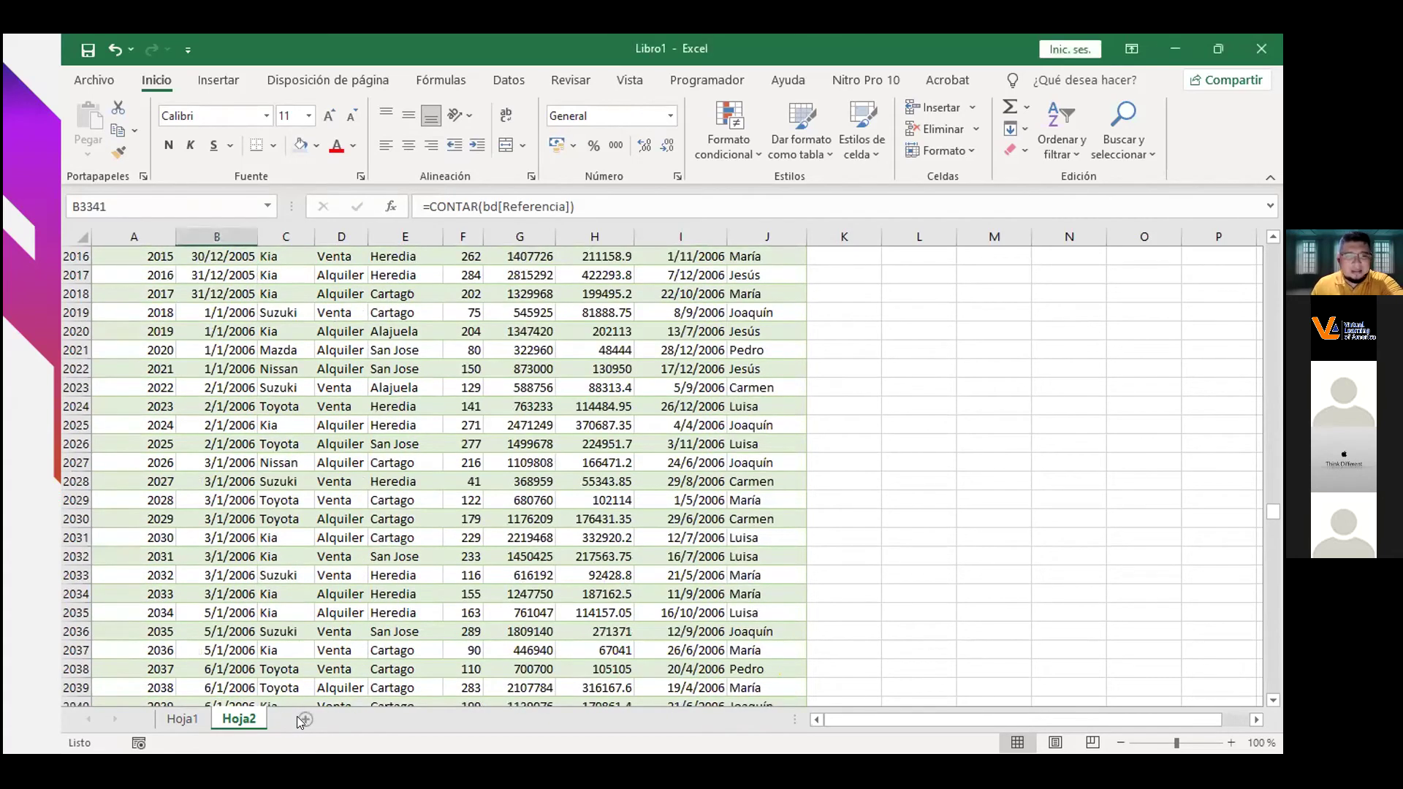
{"action": "left_click", "coordinate": [299, 717]}
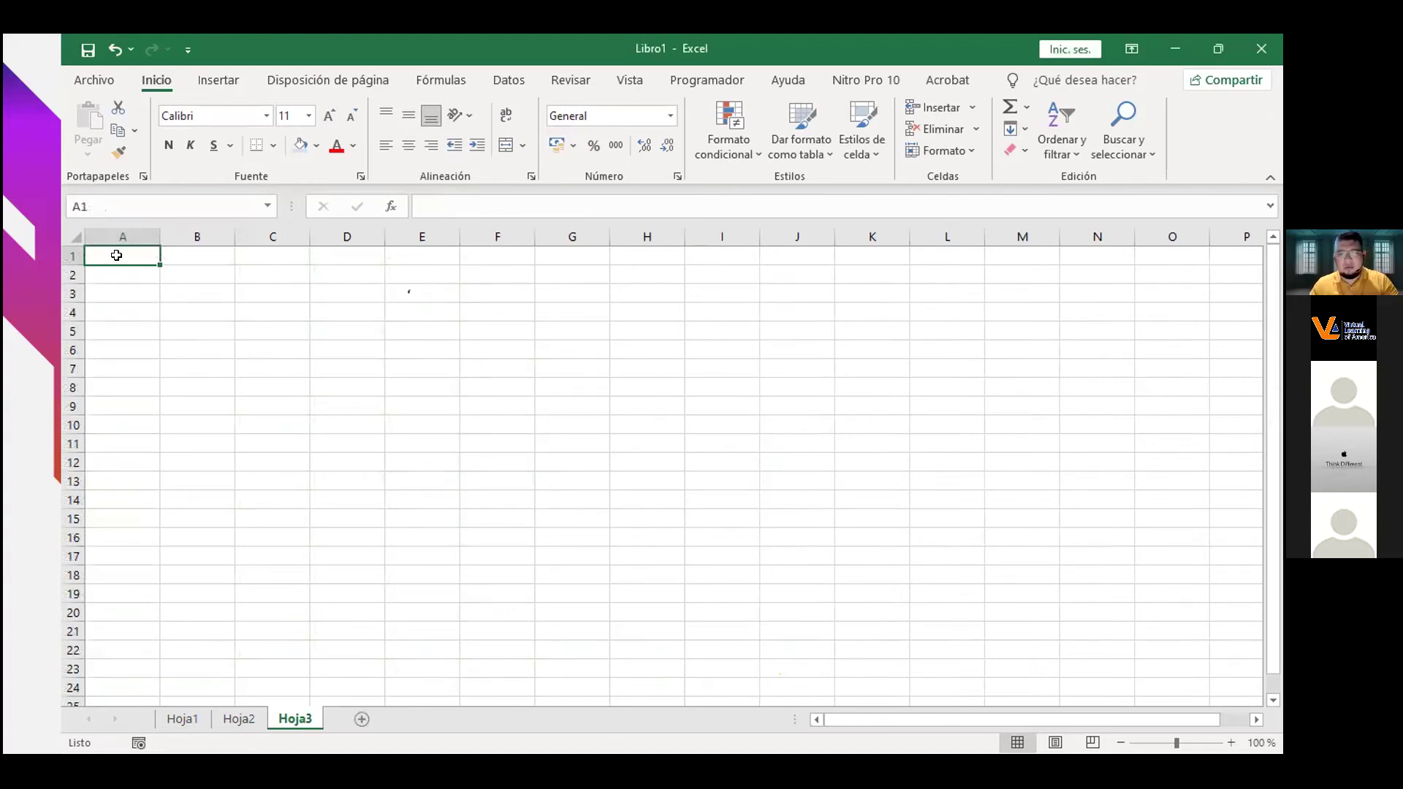
{"action": "left_click", "coordinate": [208, 290]}
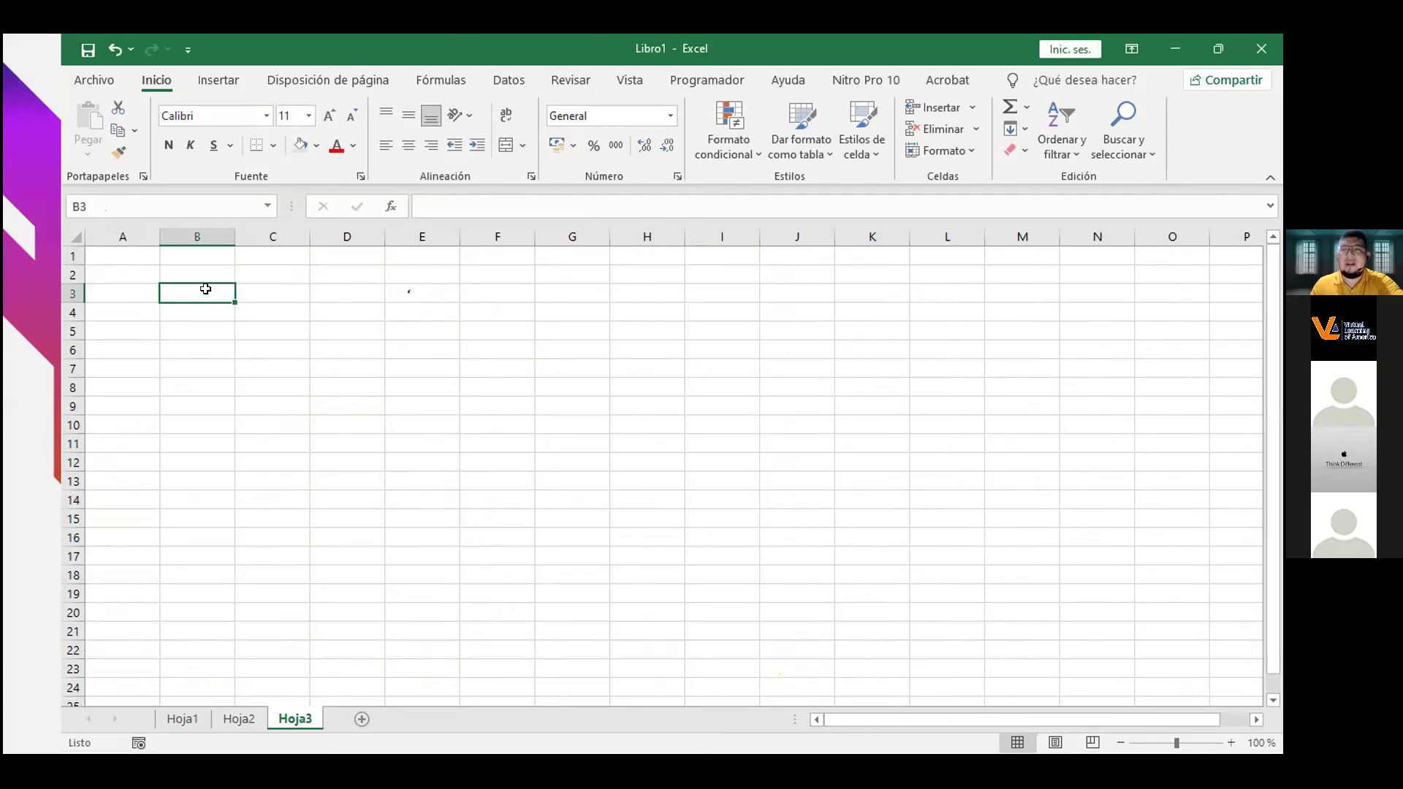
{"action": "left_click", "coordinate": [218, 82]}
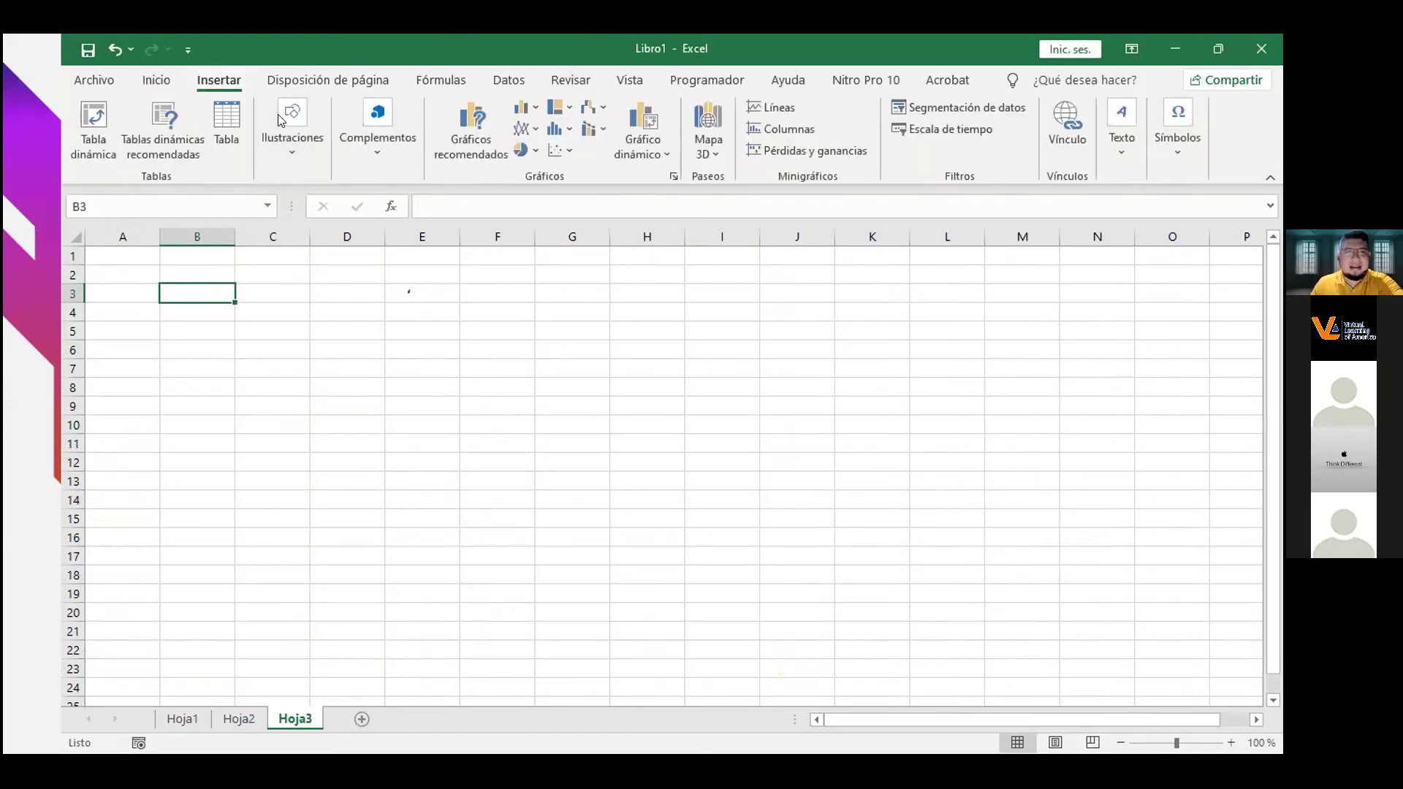
{"action": "left_click", "coordinate": [93, 147]}
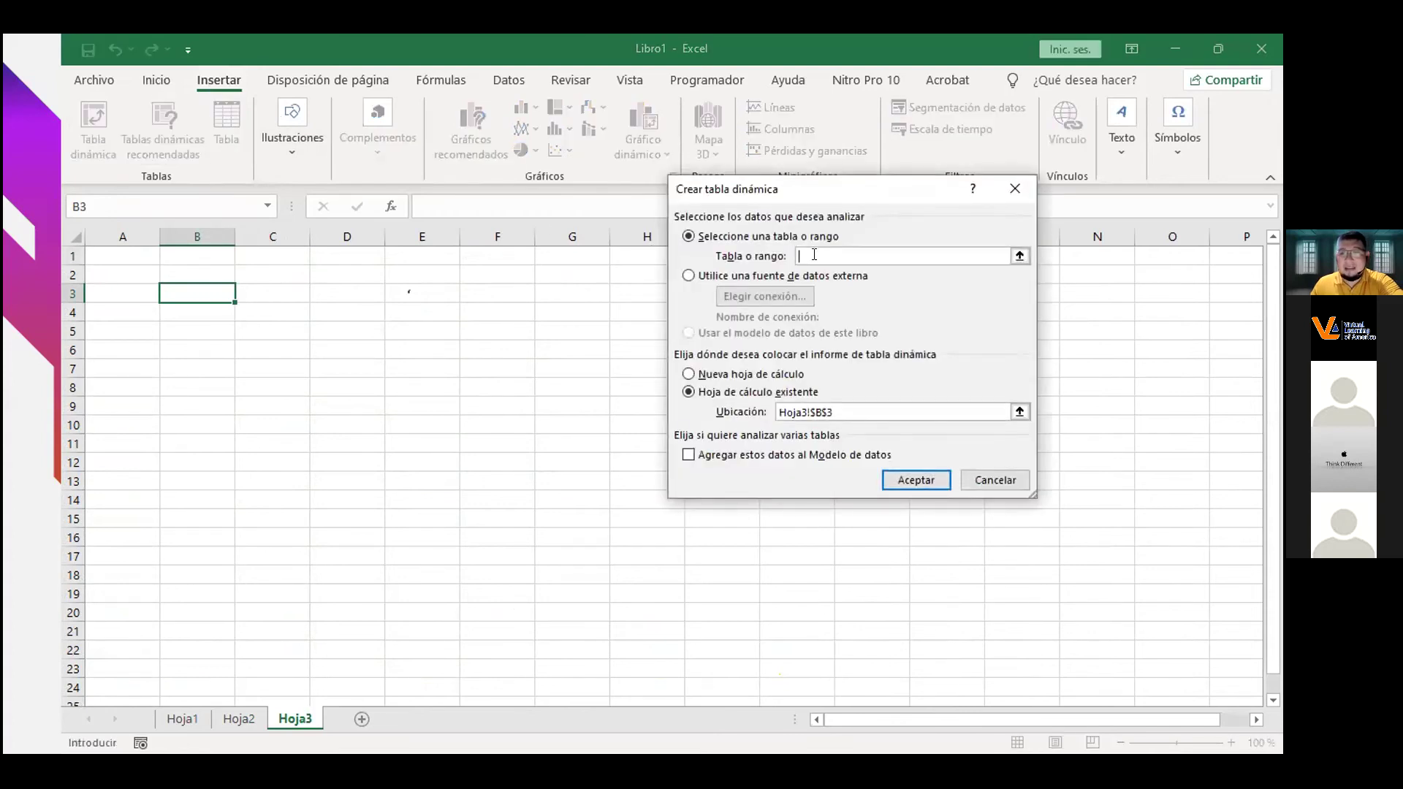
{"action": "type", "text": "bd"}
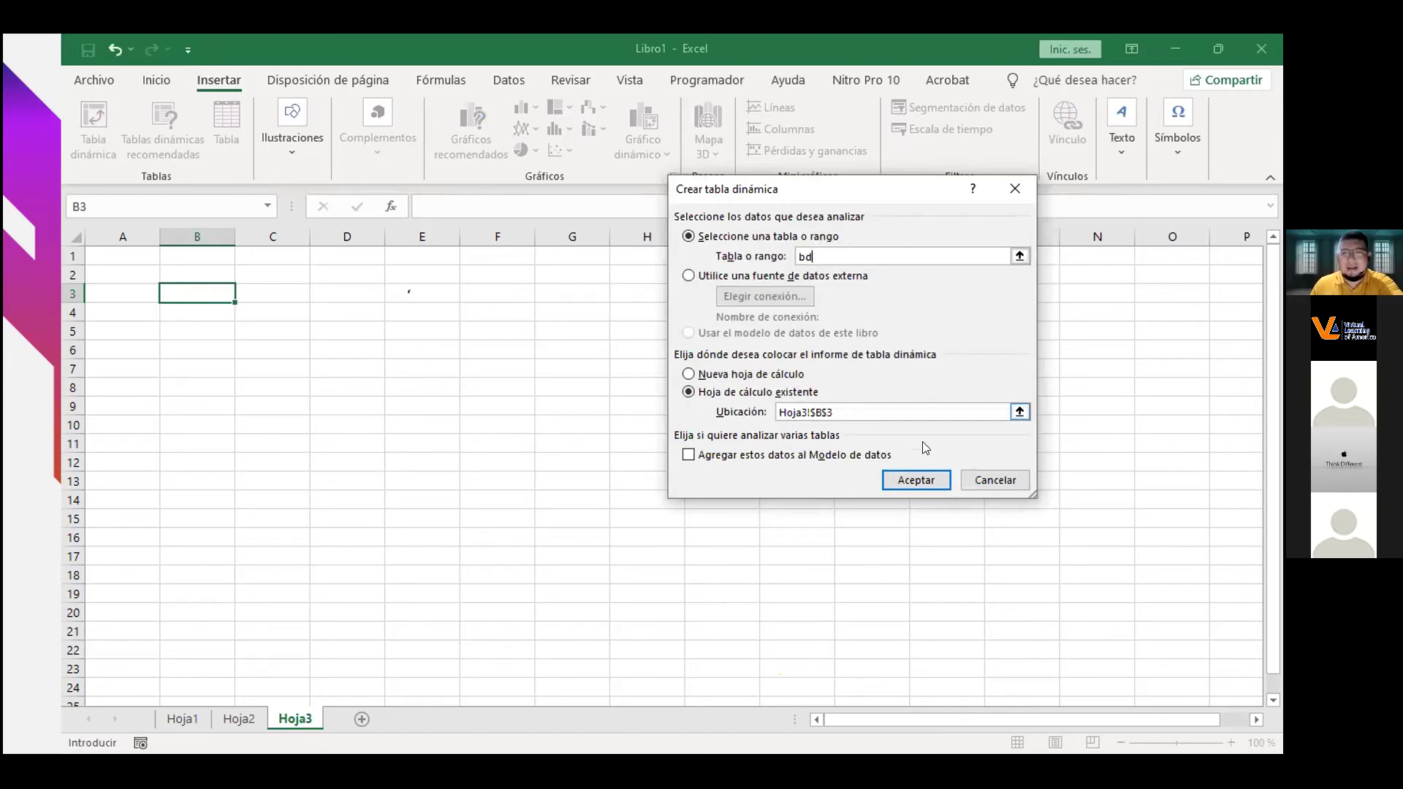
{"action": "left_click", "coordinate": [910, 480]}
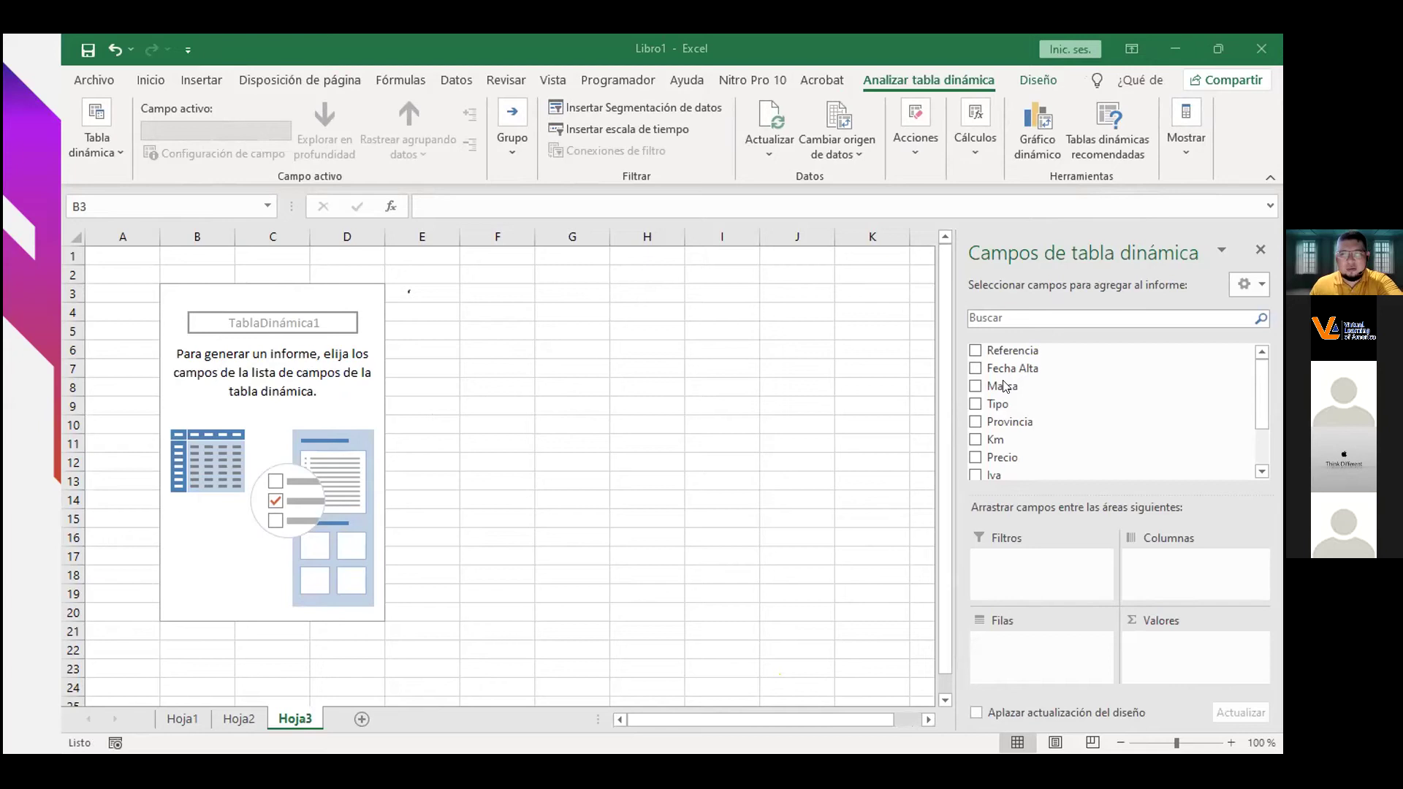
Check the remaining pivot table fields, and switch to the presentation's "Partes de la Tabla Dinamica" slide.
{"action": "scroll", "coordinate": [1004, 385], "scroll_direction": "down", "scroll_amount": 2}
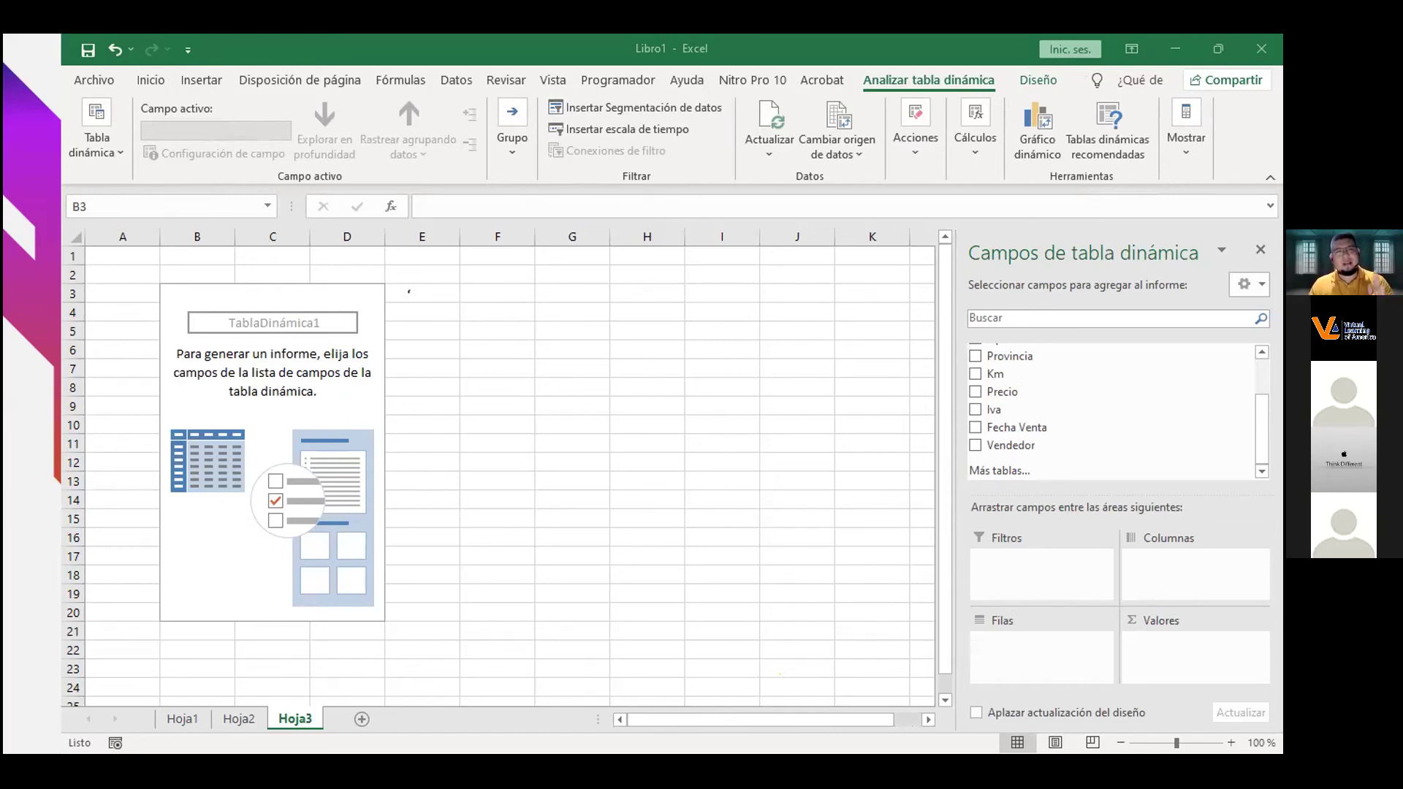
{"action": "left_click", "coordinate": [32, 294]}
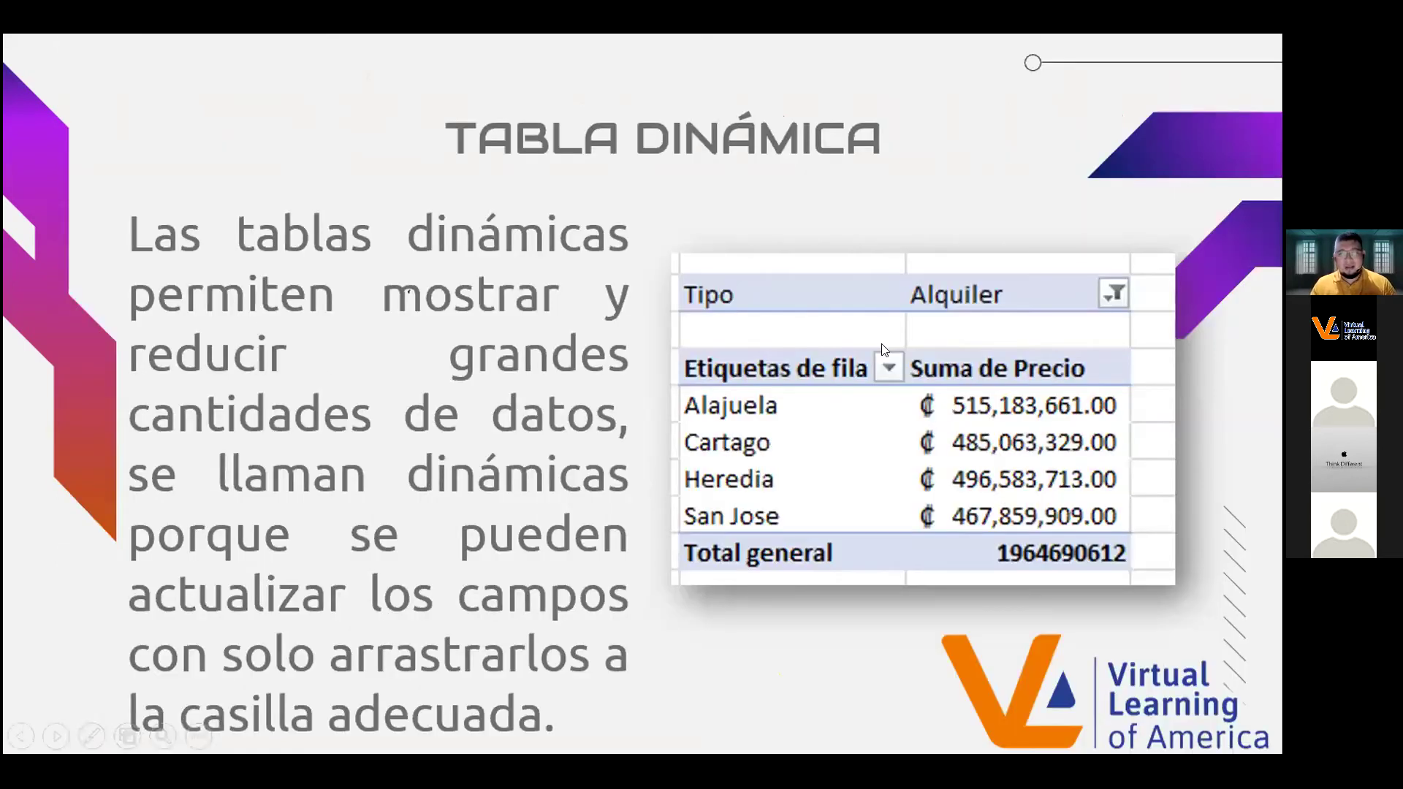
{"action": "left_click", "coordinate": [926, 445]}
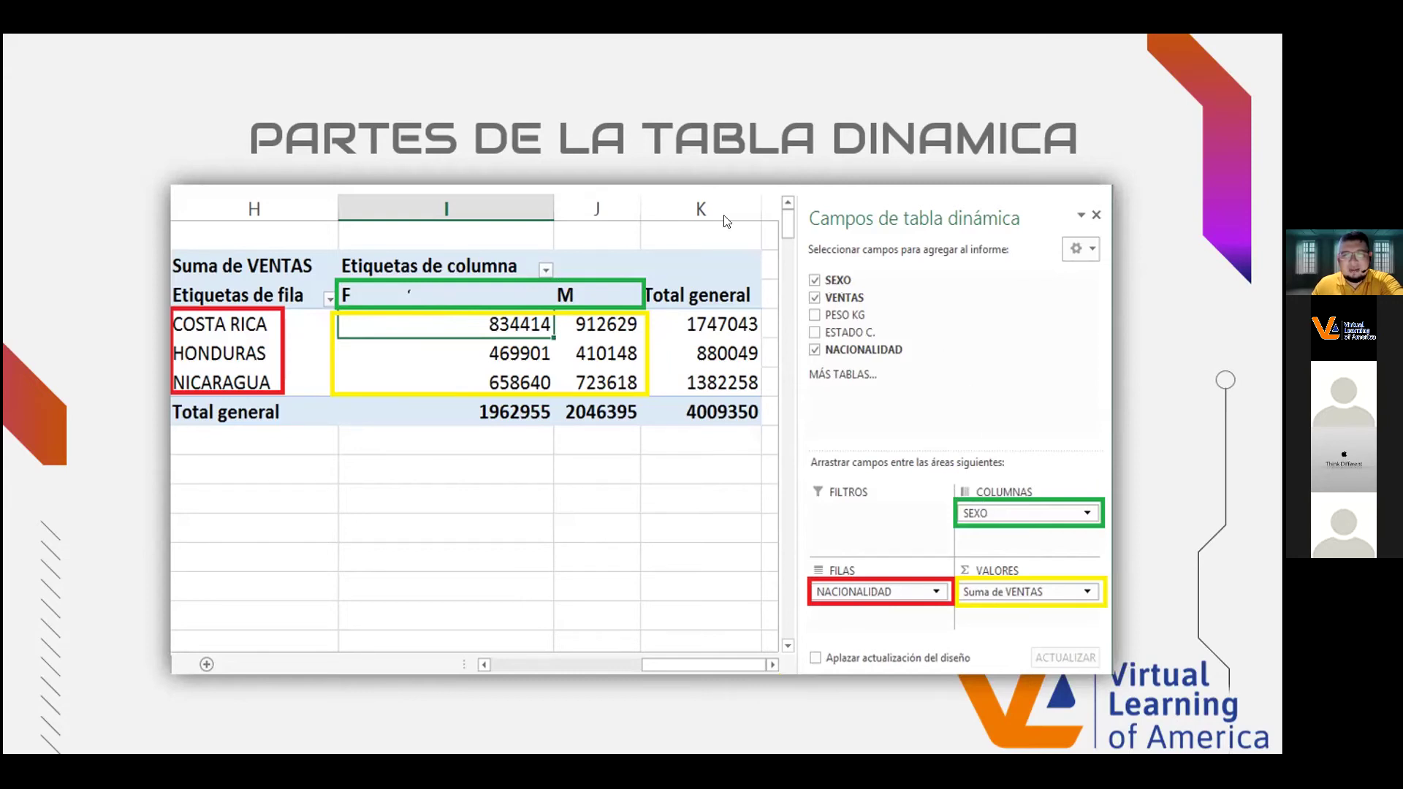
Circle the country row labels and draw pen arrows from SEXO to COLUMNAS, NACIONALIDAD to FILAS, and VENTAS to VALORES.
{"action": "mouse_move", "coordinate": [852, 279]}
{"action": "left_mouse_down"}
{"action": "mouse_move", "coordinate": [879, 270]}
{"action": "mouse_move", "coordinate": [1008, 427]}
{"action": "mouse_move", "coordinate": [993, 526]}
{"action": "mouse_move", "coordinate": [1030, 511]}
{"action": "left_mouse_up"}
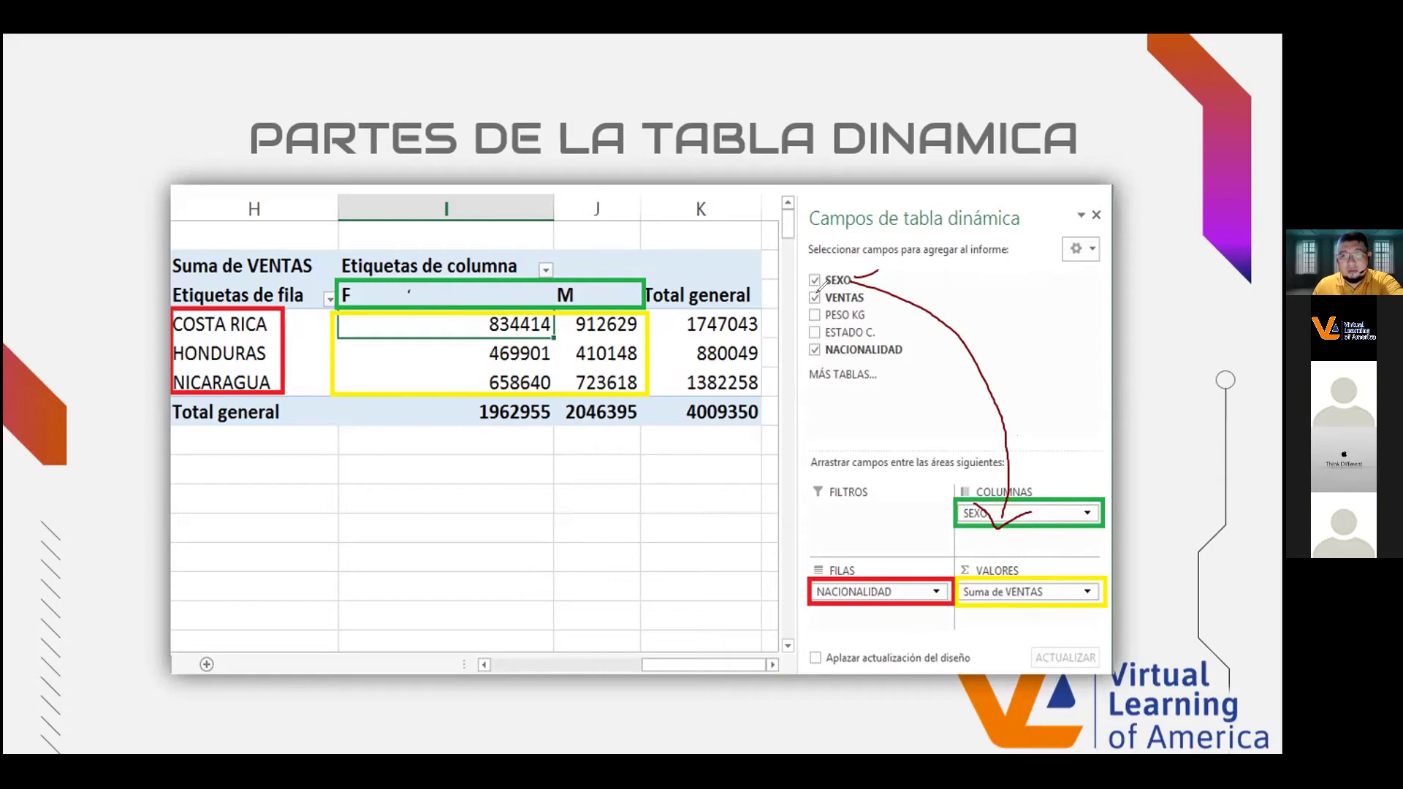
{"action": "mouse_move", "coordinate": [245, 293]}
{"action": "left_mouse_down"}
{"action": "mouse_move", "coordinate": [208, 299]}
{"action": "mouse_move", "coordinate": [192, 394]}
{"action": "mouse_move", "coordinate": [298, 352]}
{"action": "mouse_move", "coordinate": [267, 314]}
{"action": "left_mouse_up"}
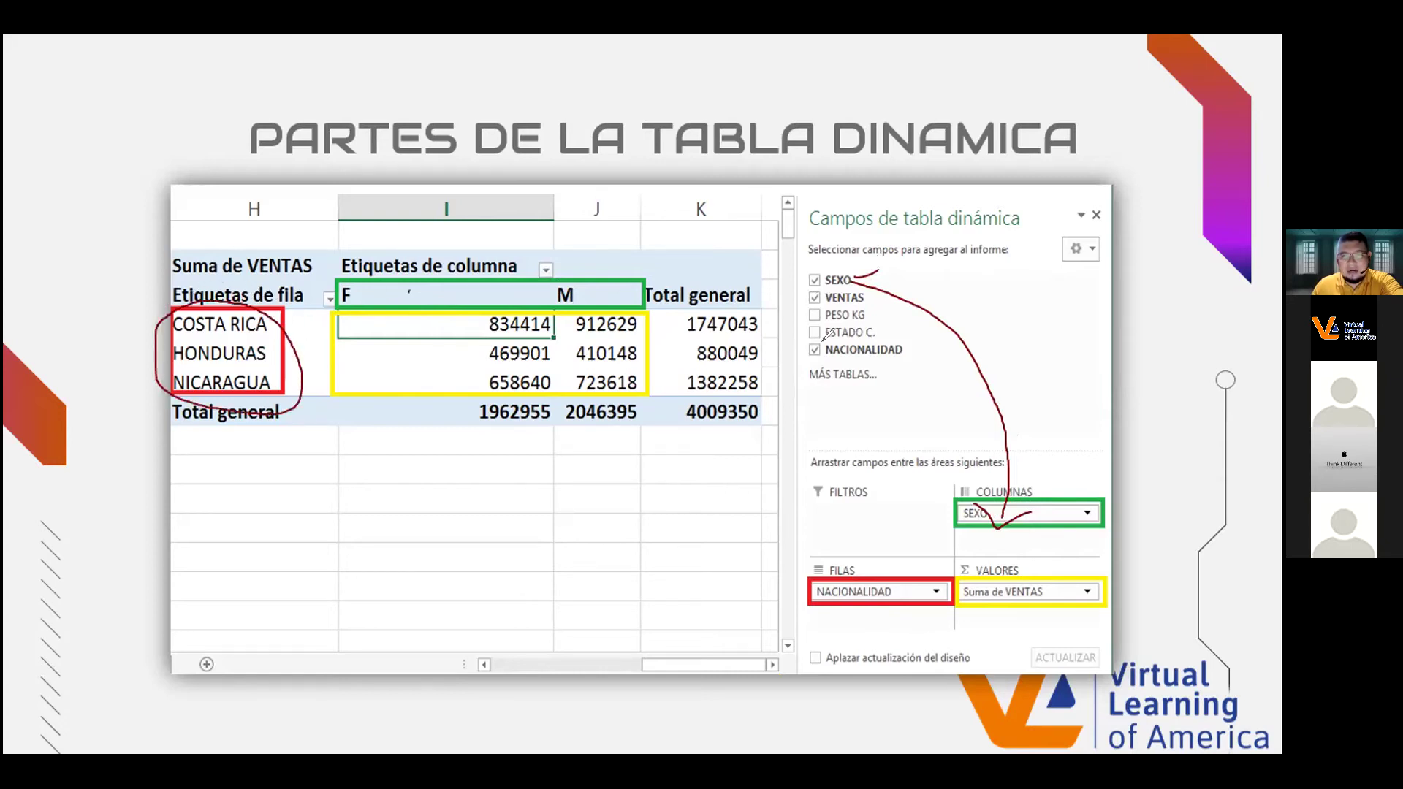
{"action": "mouse_move", "coordinate": [803, 353]}
{"action": "left_mouse_down"}
{"action": "mouse_move", "coordinate": [760, 405]}
{"action": "mouse_move", "coordinate": [755, 511]}
{"action": "mouse_move", "coordinate": [800, 581]}
{"action": "mouse_move", "coordinate": [833, 581]}
{"action": "mouse_move", "coordinate": [820, 615]}
{"action": "left_mouse_up"}
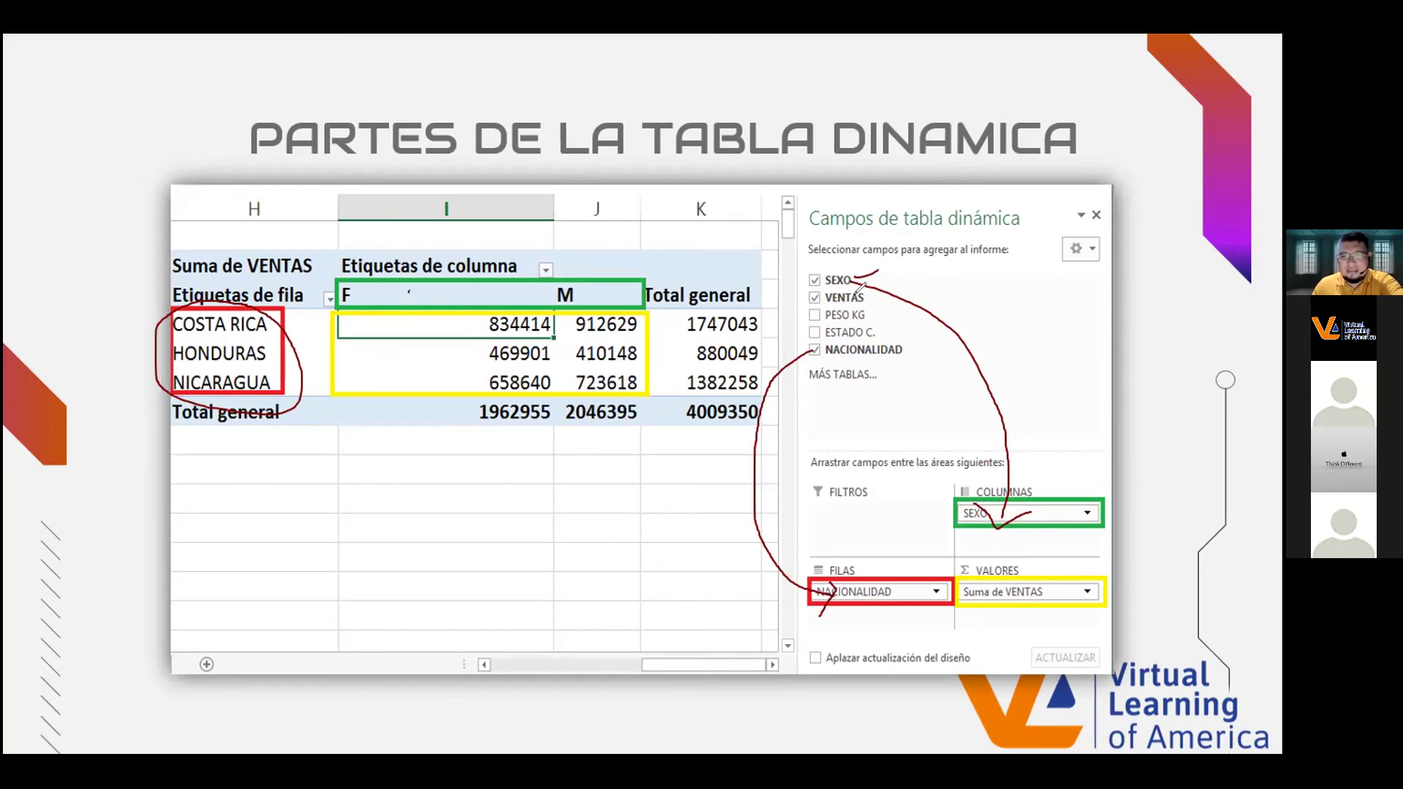
{"action": "mouse_move", "coordinate": [861, 286]}
{"action": "left_mouse_down"}
{"action": "mouse_move", "coordinate": [886, 466]}
{"action": "mouse_move", "coordinate": [919, 545]}
{"action": "mouse_move", "coordinate": [993, 585]}
{"action": "mouse_move", "coordinate": [994, 604]}
{"action": "left_mouse_up"}
{"action": "mouse_move", "coordinate": [1009, 577]}
{"action": "left_mouse_down"}
{"action": "mouse_move", "coordinate": [1021, 597]}
{"action": "mouse_move", "coordinate": [972, 624]}
{"action": "left_mouse_up"}
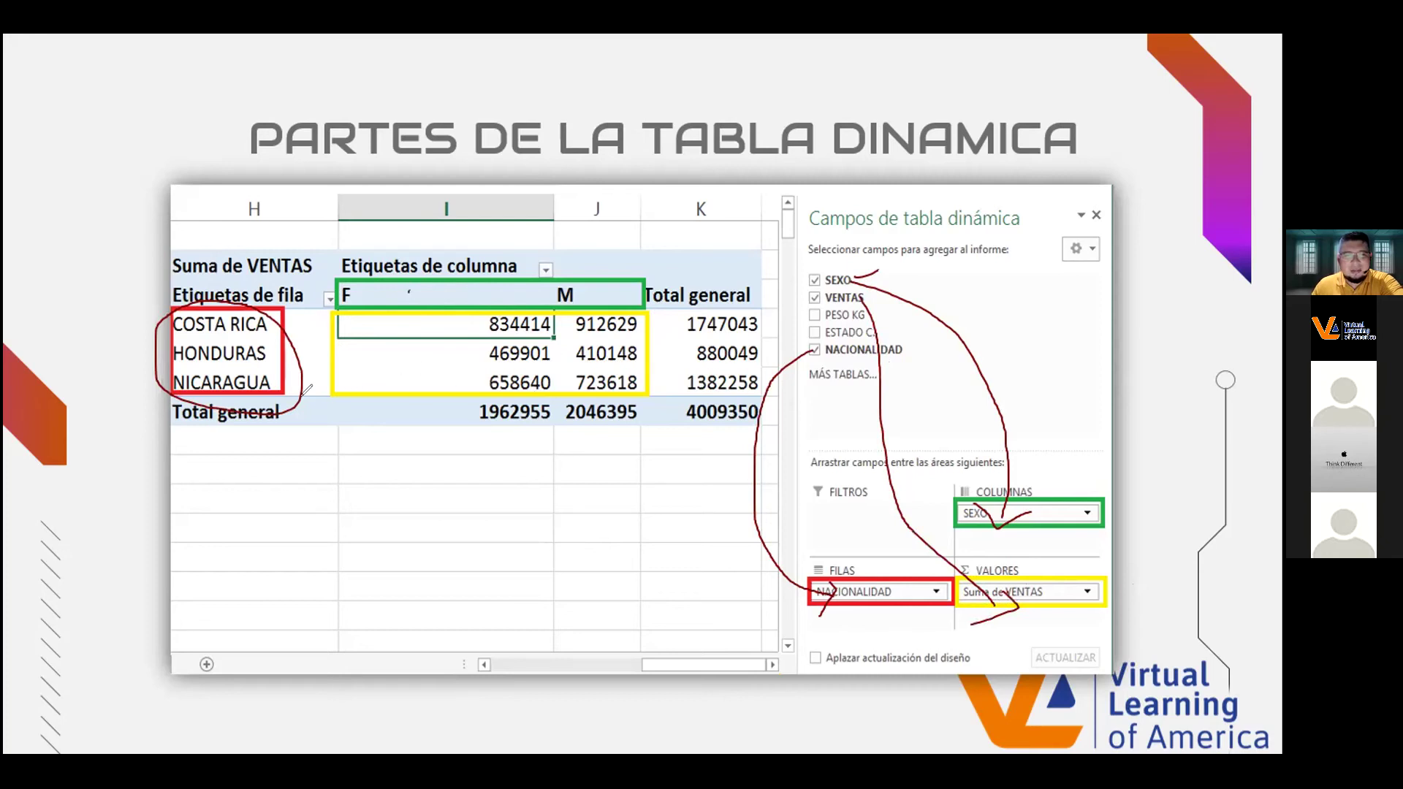
Circle both Total general areas and FILTROS, sketch a filter box above the table with an arrow from ESTADO C. to FILTROS, and erase all ink.
{"action": "mouse_move", "coordinate": [228, 393]}
{"action": "left_mouse_down"}
{"action": "mouse_move", "coordinate": [179, 437]}
{"action": "mouse_move", "coordinate": [694, 443]}
{"action": "mouse_move", "coordinate": [779, 427]}
{"action": "mouse_move", "coordinate": [643, 387]}
{"action": "mouse_move", "coordinate": [237, 381]}
{"action": "left_mouse_up"}
{"action": "mouse_move", "coordinate": [647, 262]}
{"action": "left_mouse_down"}
{"action": "mouse_move", "coordinate": [637, 340]}
{"action": "mouse_move", "coordinate": [763, 457]}
{"action": "mouse_move", "coordinate": [764, 233]}
{"action": "mouse_move", "coordinate": [637, 257]}
{"action": "left_mouse_up"}
{"action": "mouse_move", "coordinate": [868, 482]}
{"action": "left_mouse_down"}
{"action": "mouse_move", "coordinate": [814, 478]}
{"action": "mouse_move", "coordinate": [800, 532]}
{"action": "mouse_move", "coordinate": [948, 515]}
{"action": "mouse_move", "coordinate": [865, 478]}
{"action": "left_mouse_up"}
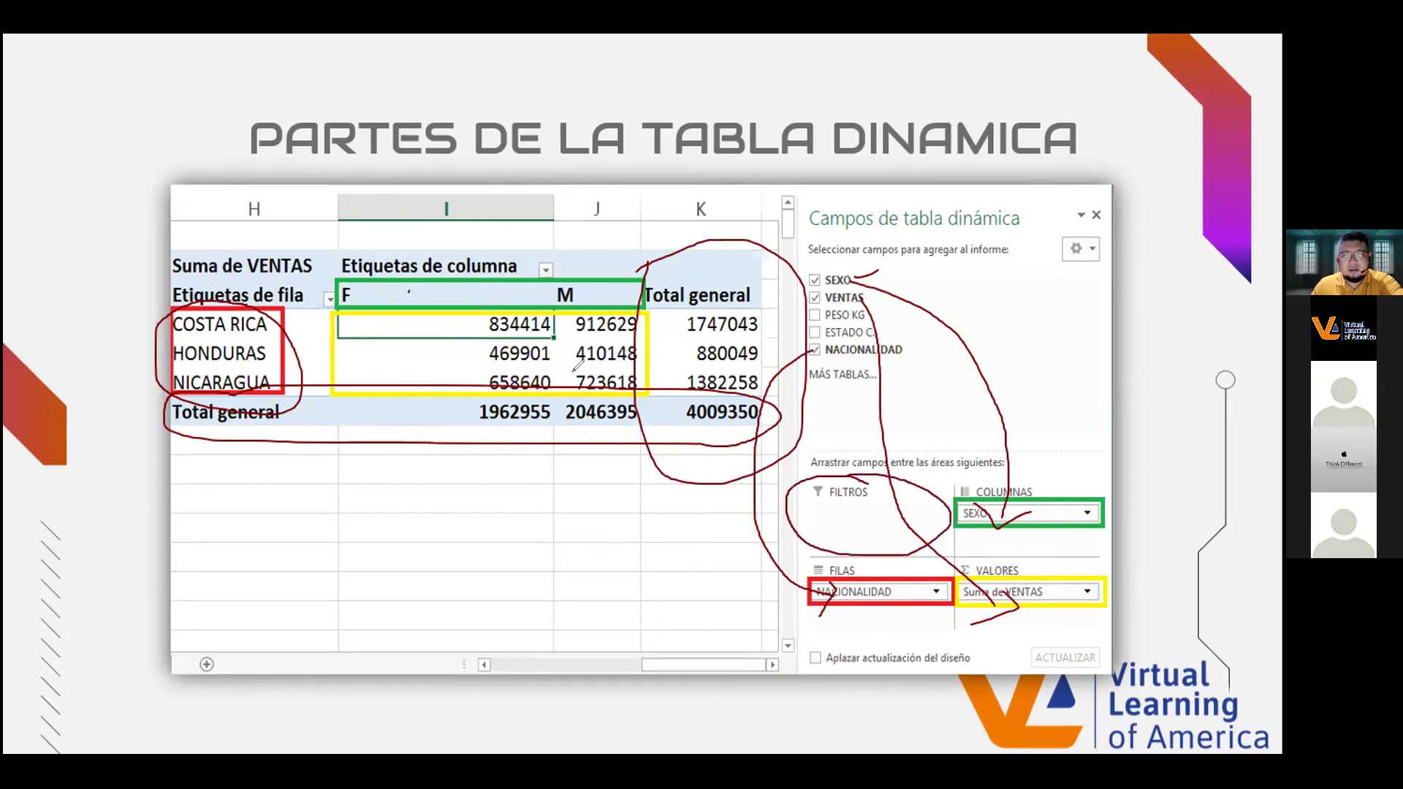
{"action": "mouse_move", "coordinate": [175, 219]}
{"action": "left_mouse_down"}
{"action": "mouse_move", "coordinate": [179, 248]}
{"action": "mouse_move", "coordinate": [329, 248]}
{"action": "mouse_move", "coordinate": [330, 222]}
{"action": "mouse_move", "coordinate": [179, 223]}
{"action": "left_mouse_up"}
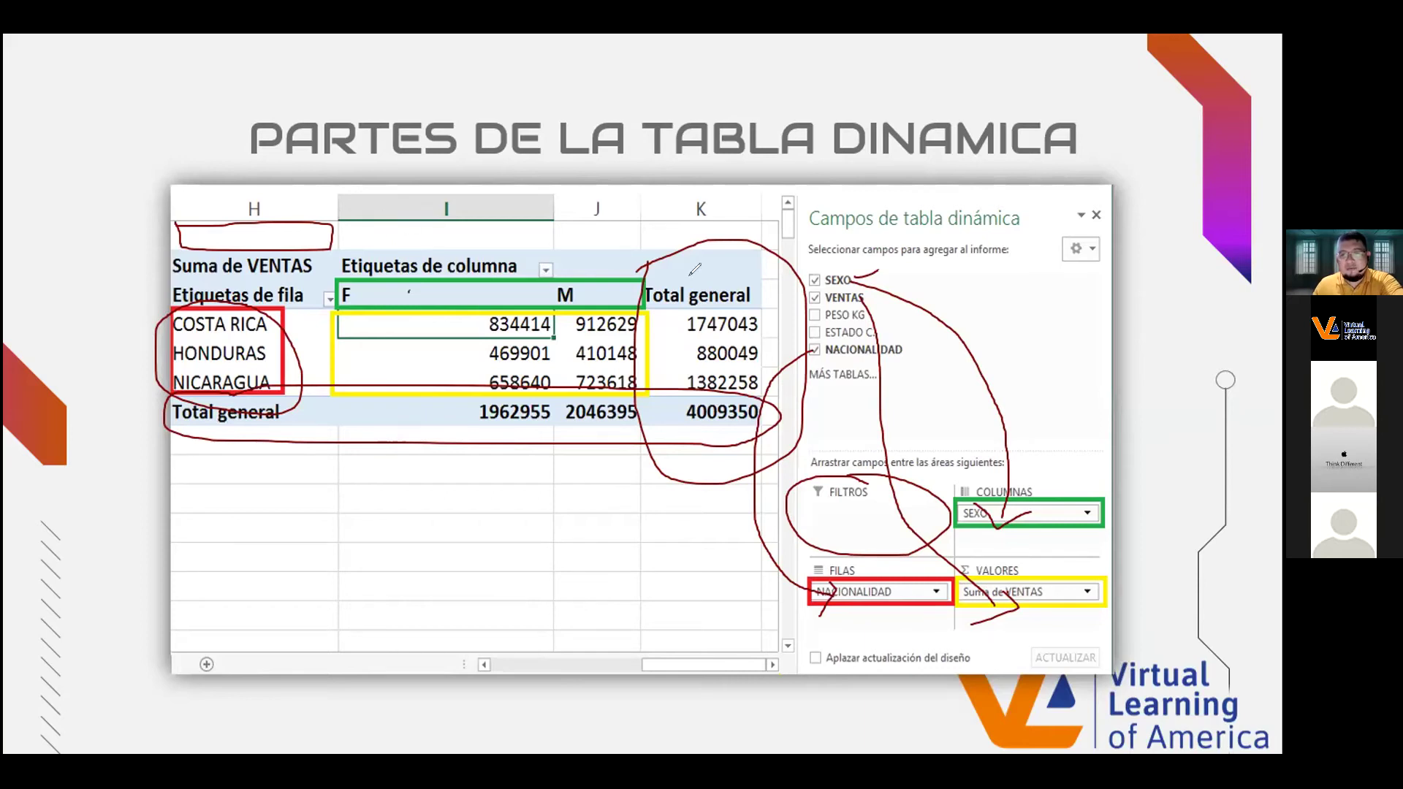
{"action": "mouse_move", "coordinate": [817, 330]}
{"action": "left_mouse_down"}
{"action": "mouse_move", "coordinate": [756, 359]}
{"action": "mouse_move", "coordinate": [754, 394]}
{"action": "mouse_move", "coordinate": [780, 454]}
{"action": "mouse_move", "coordinate": [846, 523]}
{"action": "mouse_move", "coordinate": [815, 541]}
{"action": "left_mouse_up"}
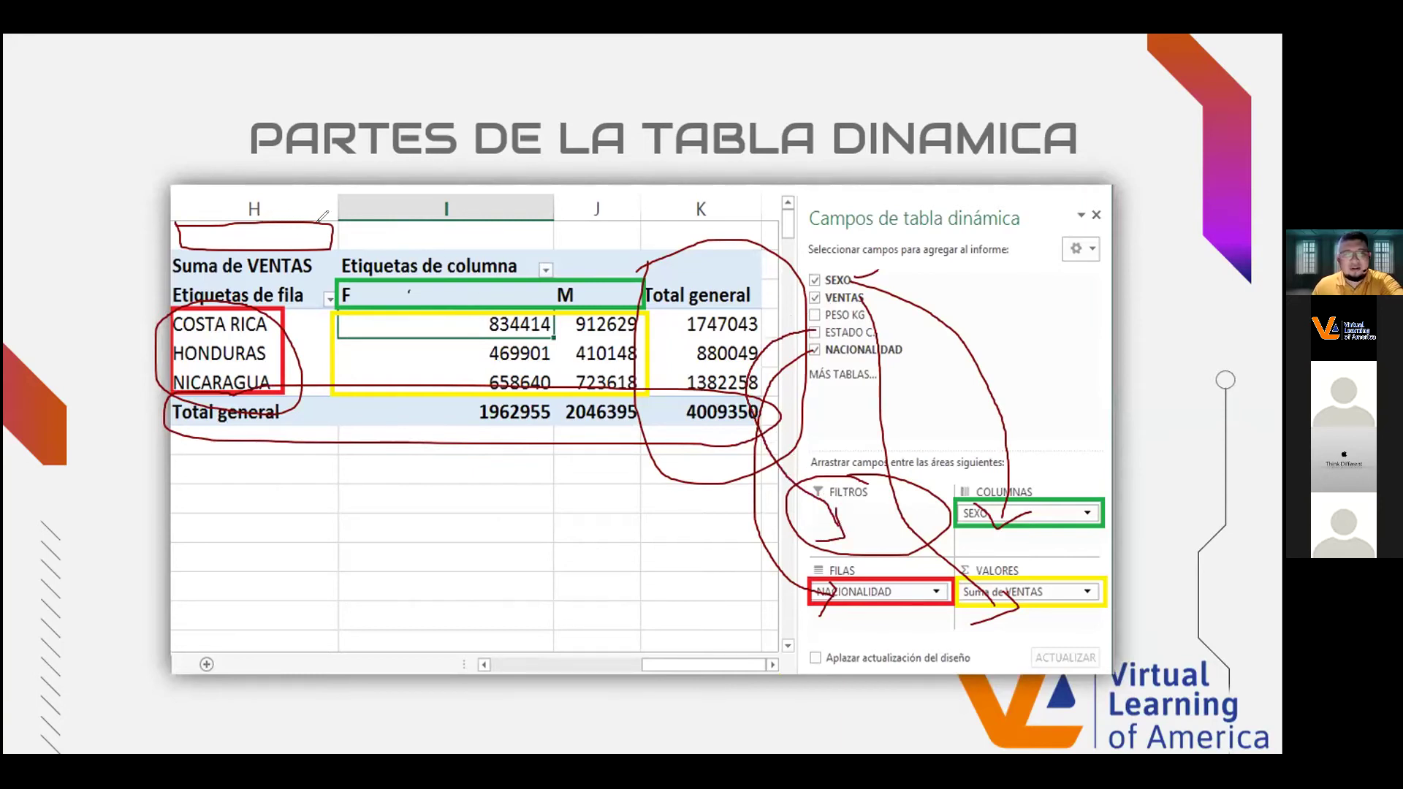
{"action": "left_click_drag", "start_coordinate": [332, 235], "coordinate": [401, 235]}
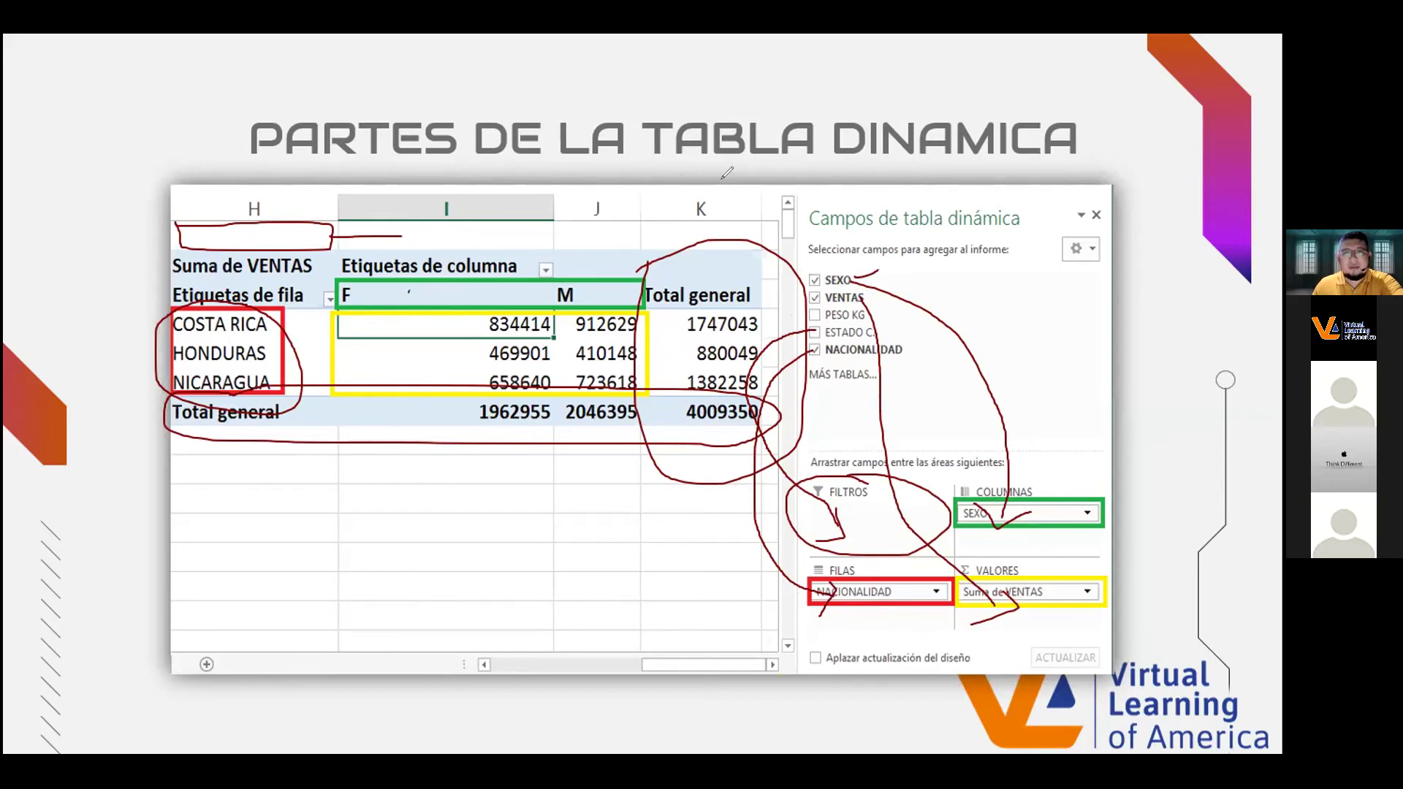
{"action": "key", "text": "e"}
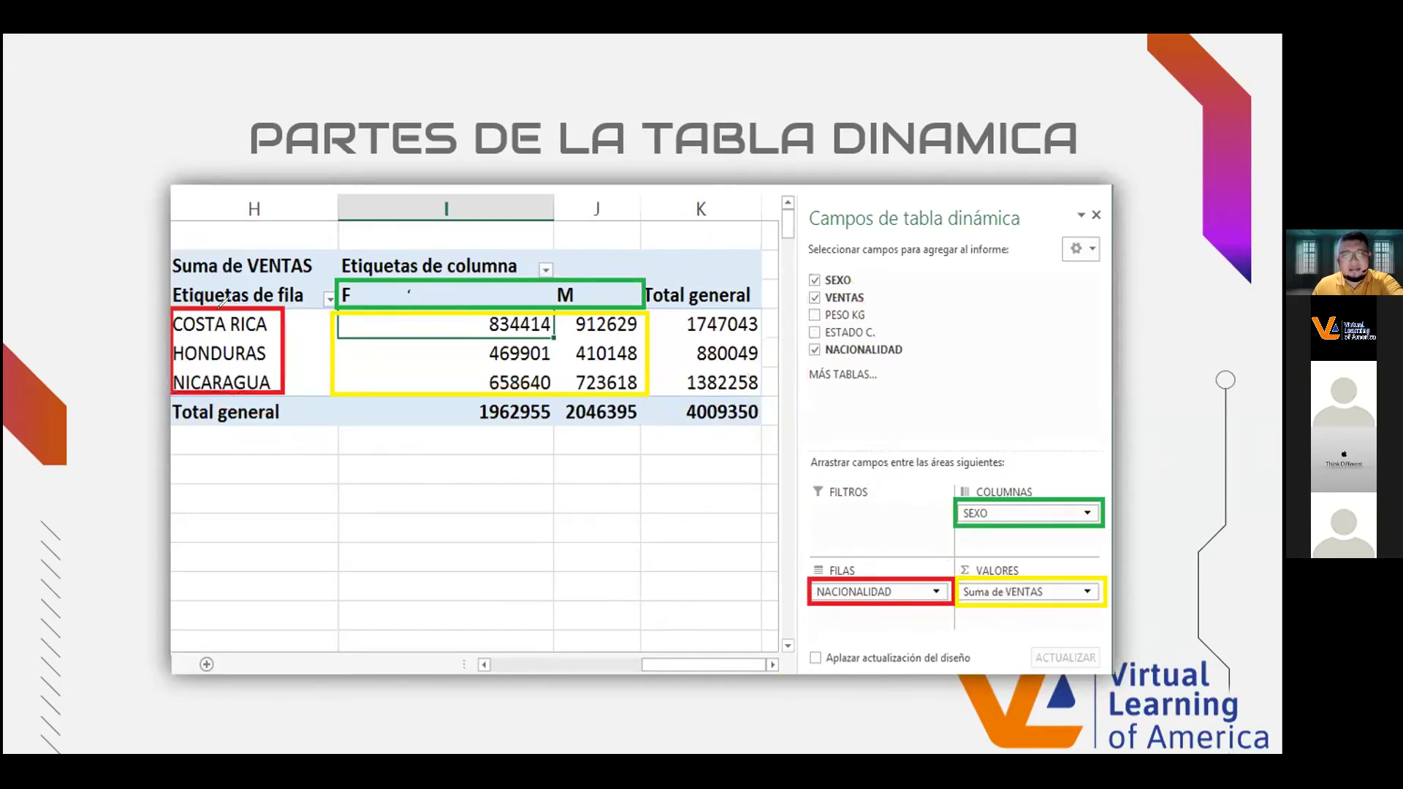
Mark the row labels, column labels and values area of the example pivot table with the pen, and erase the marks.
{"action": "left_click_drag", "start_coordinate": [217, 306], "coordinate": [255, 267]}
{"action": "left_click_drag", "start_coordinate": [375, 276], "coordinate": [453, 232]}
{"action": "mouse_move", "coordinate": [381, 335]}
{"action": "left_mouse_down"}
{"action": "mouse_move", "coordinate": [463, 373]}
{"action": "mouse_move", "coordinate": [401, 375]}
{"action": "left_mouse_up"}
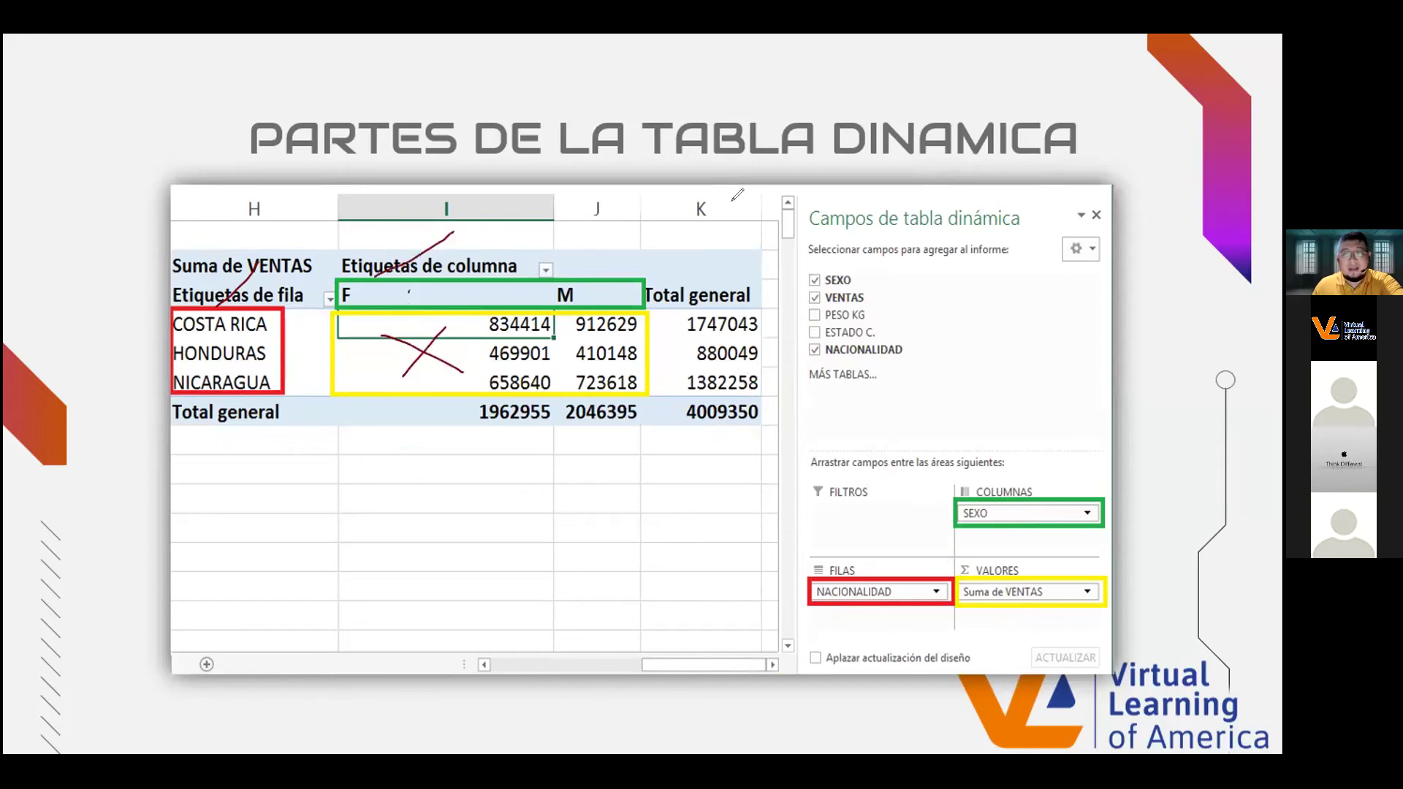
{"action": "key", "text": "e"}
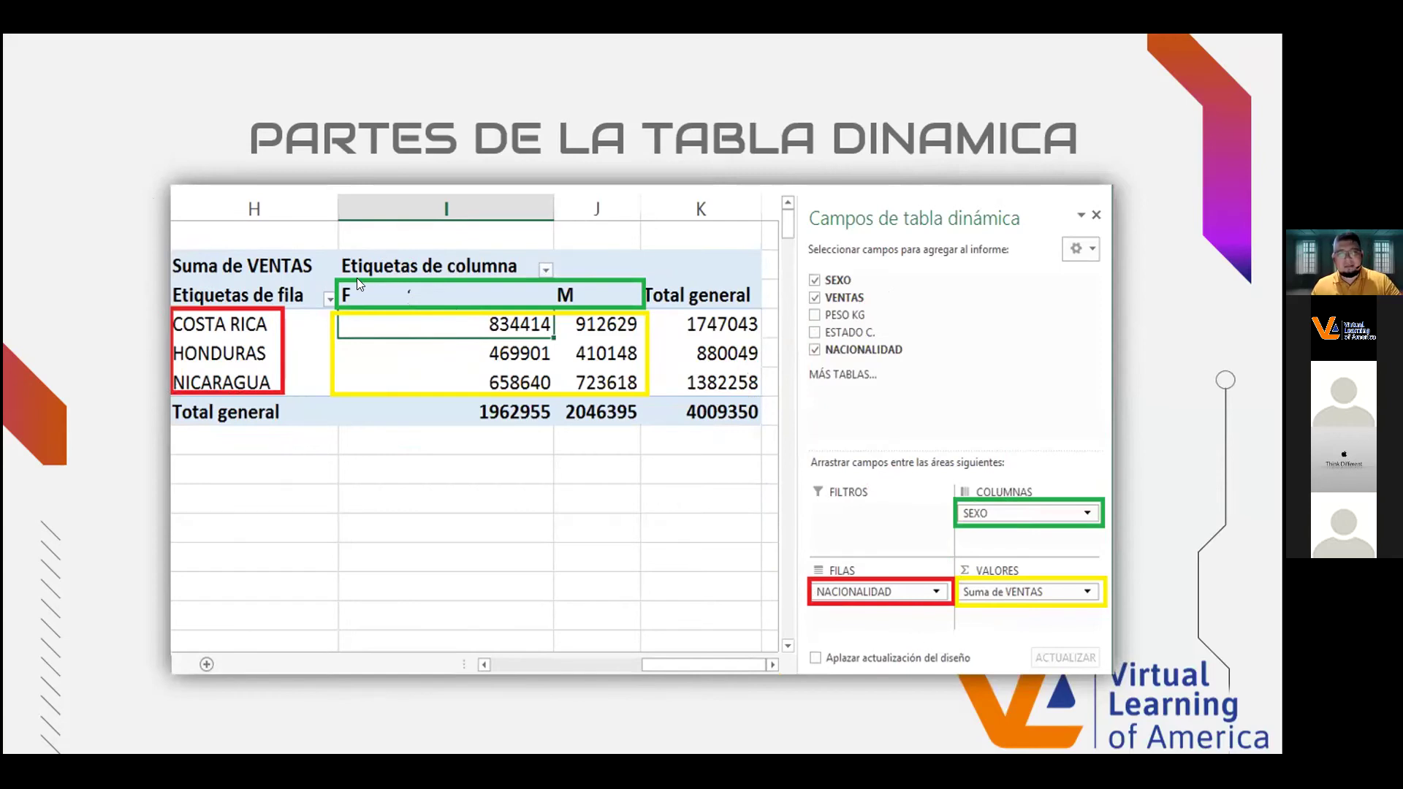
Return to Excel and view the pivot table's field list from its first field, Referencia.
{"action": "key", "text": "alt+Tab"}
{"action": "key", "text": "alt+Tab"}
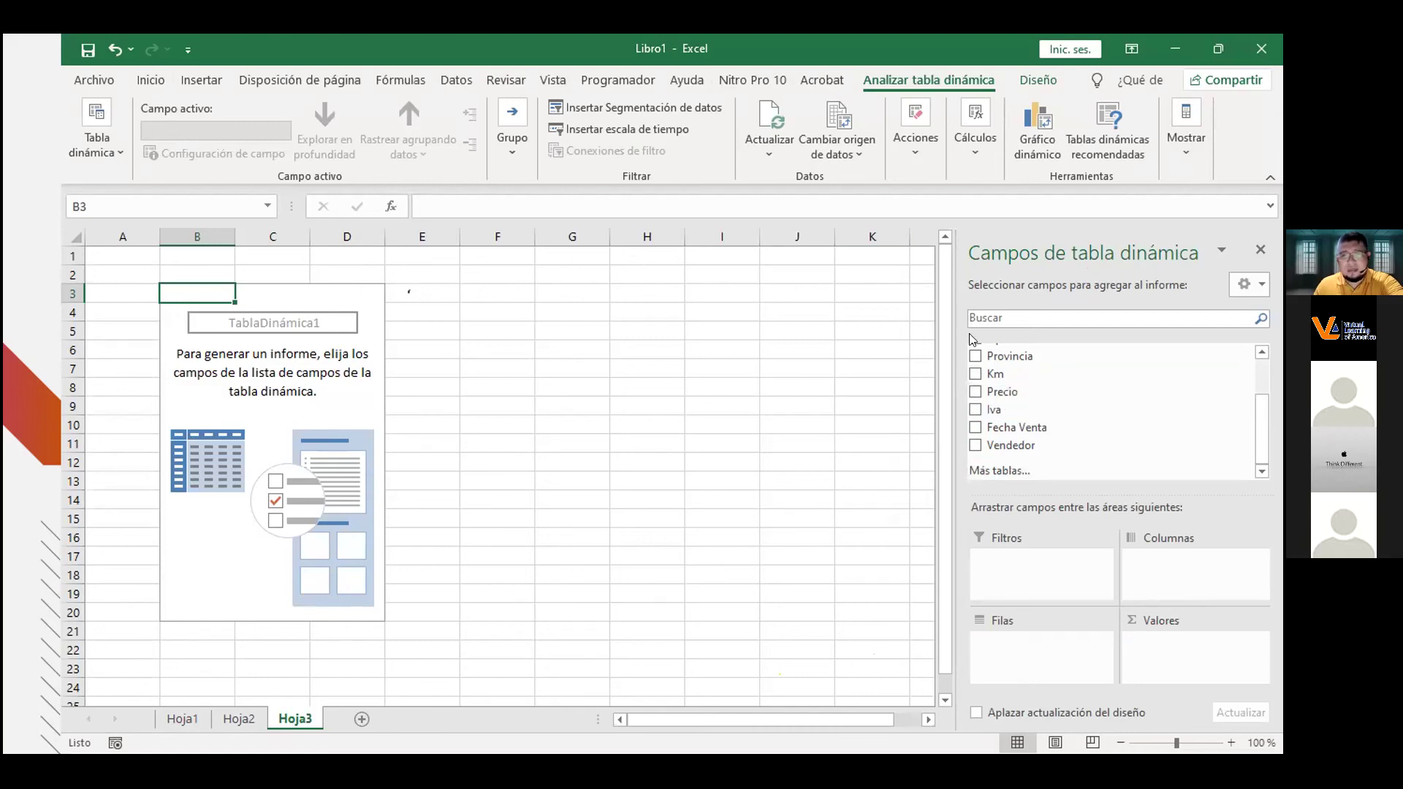
{"action": "scroll", "coordinate": [1007, 379], "scroll_direction": "up", "scroll_amount": 2}
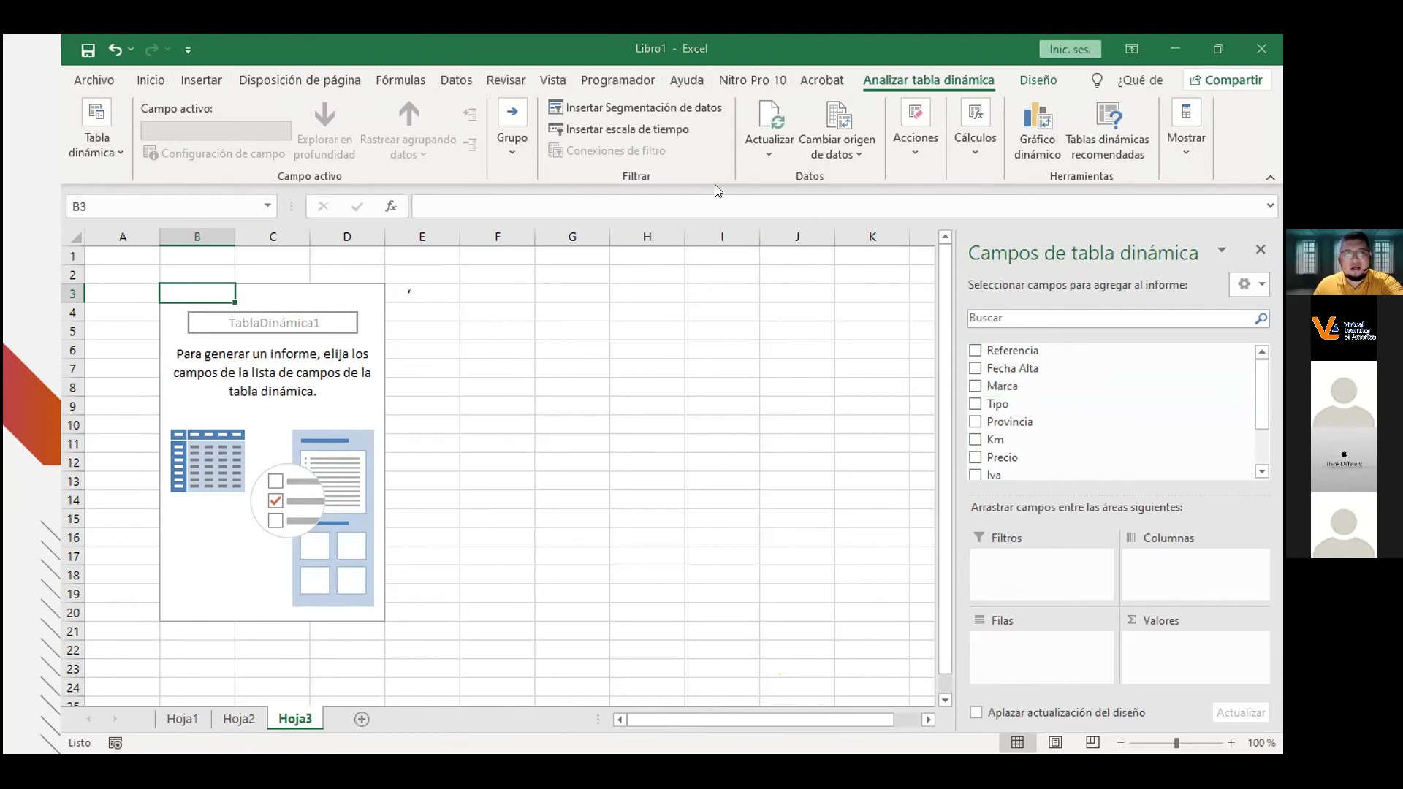
Add the Marca field to the pivot table's Filtros area.
{"action": "left_click", "coordinate": [985, 384]}
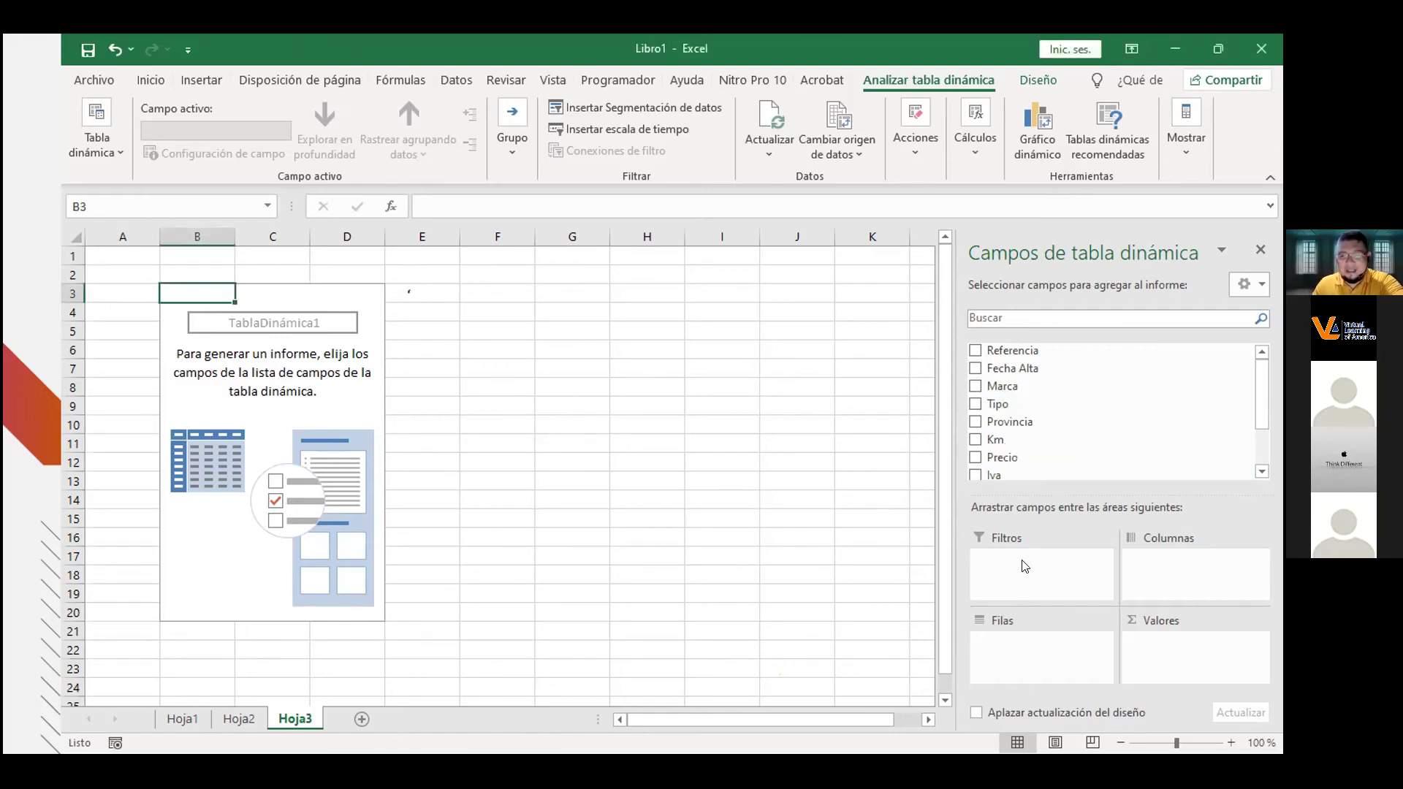
{"action": "left_click_drag", "start_coordinate": [990, 383], "coordinate": [1023, 579]}
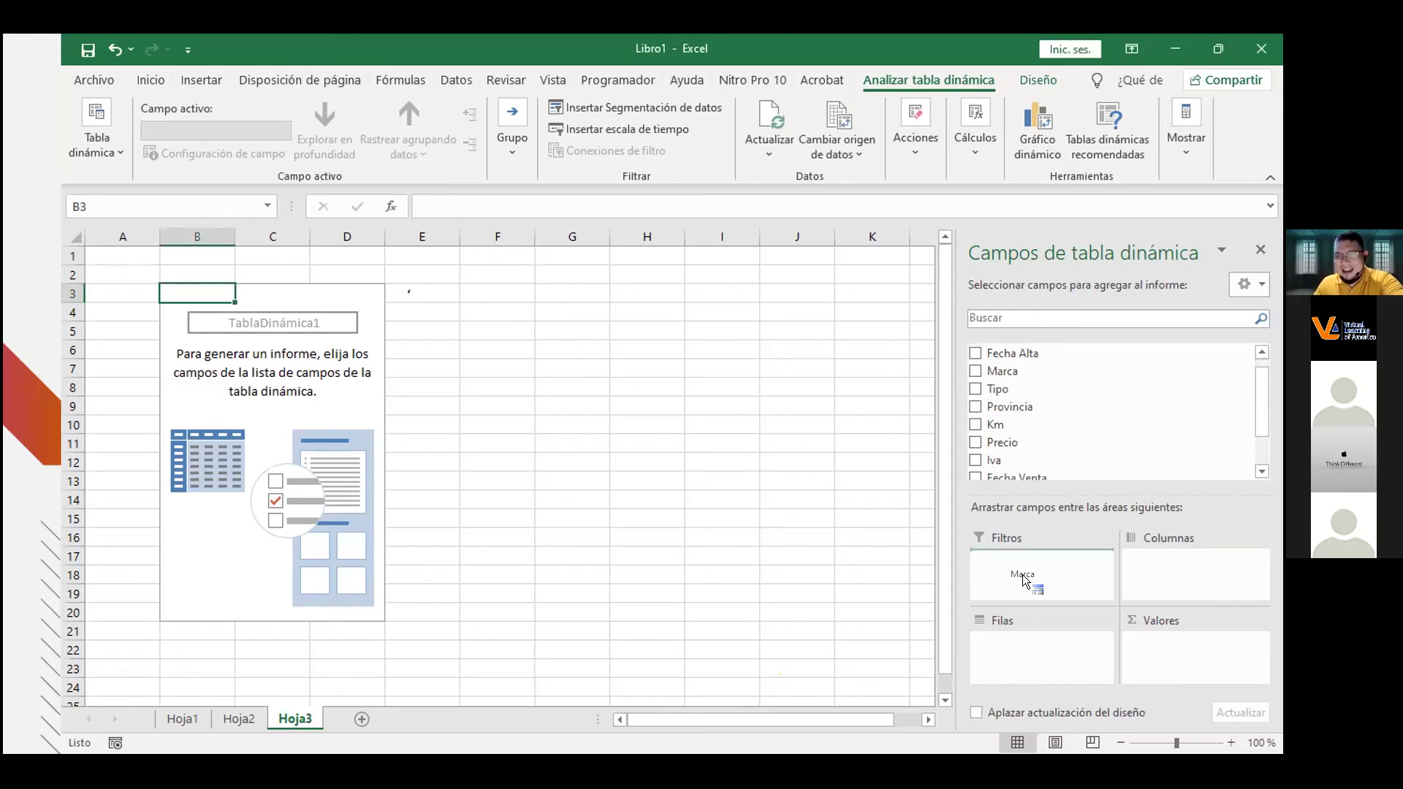
{"action": "left_click_drag", "start_coordinate": [1022, 579], "coordinate": [1024, 580]}
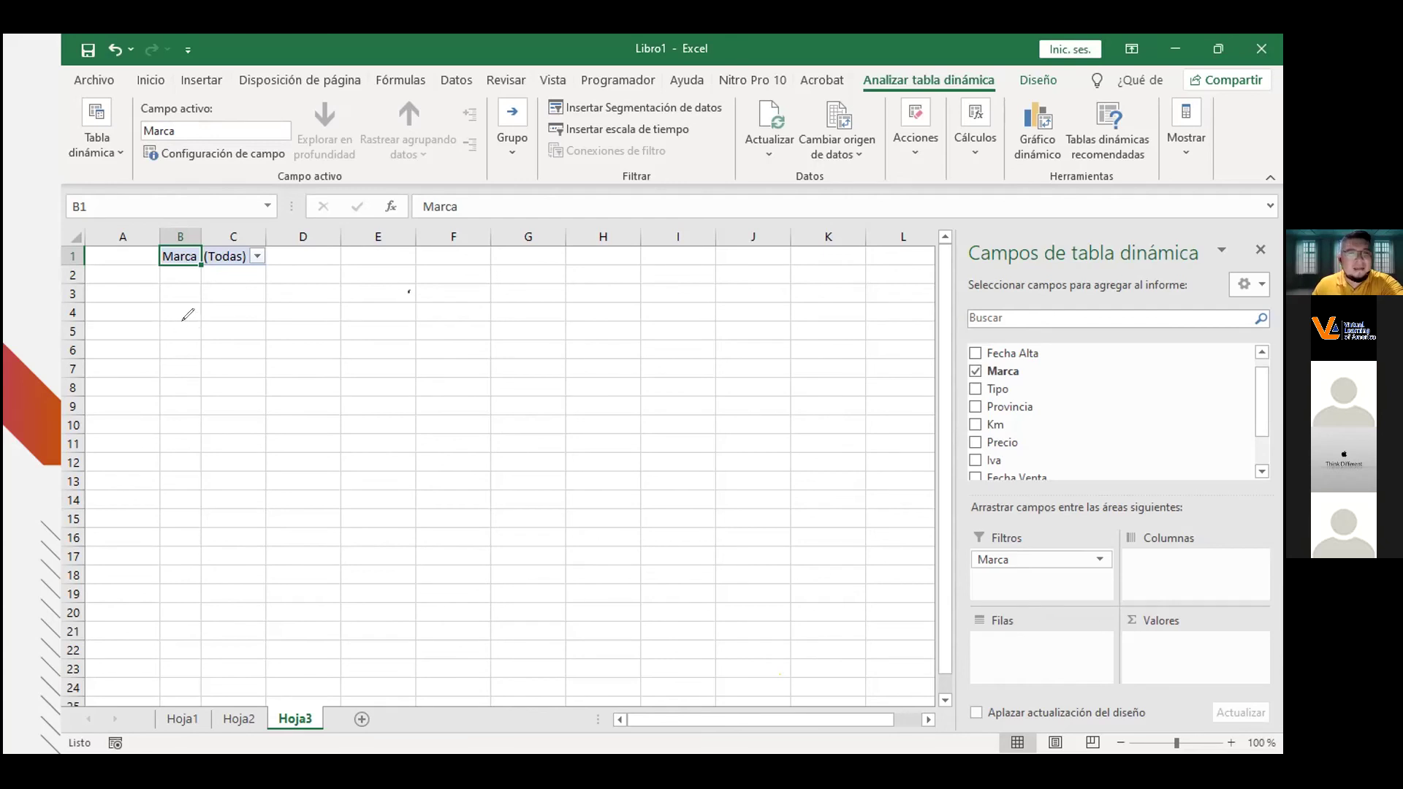
Handwrite the venta and alquiler row labels, sketch the column headings and values area with the pen, and tick the Tipo field.
{"action": "mouse_move", "coordinate": [181, 327]}
{"action": "left_mouse_down"}
{"action": "mouse_move", "coordinate": [322, 329]}
{"action": "mouse_move", "coordinate": [189, 353]}
{"action": "mouse_move", "coordinate": [211, 387]}
{"action": "mouse_move", "coordinate": [229, 382]}
{"action": "mouse_move", "coordinate": [228, 365]}
{"action": "mouse_move", "coordinate": [307, 387]}
{"action": "mouse_move", "coordinate": [326, 364]}
{"action": "left_mouse_up"}
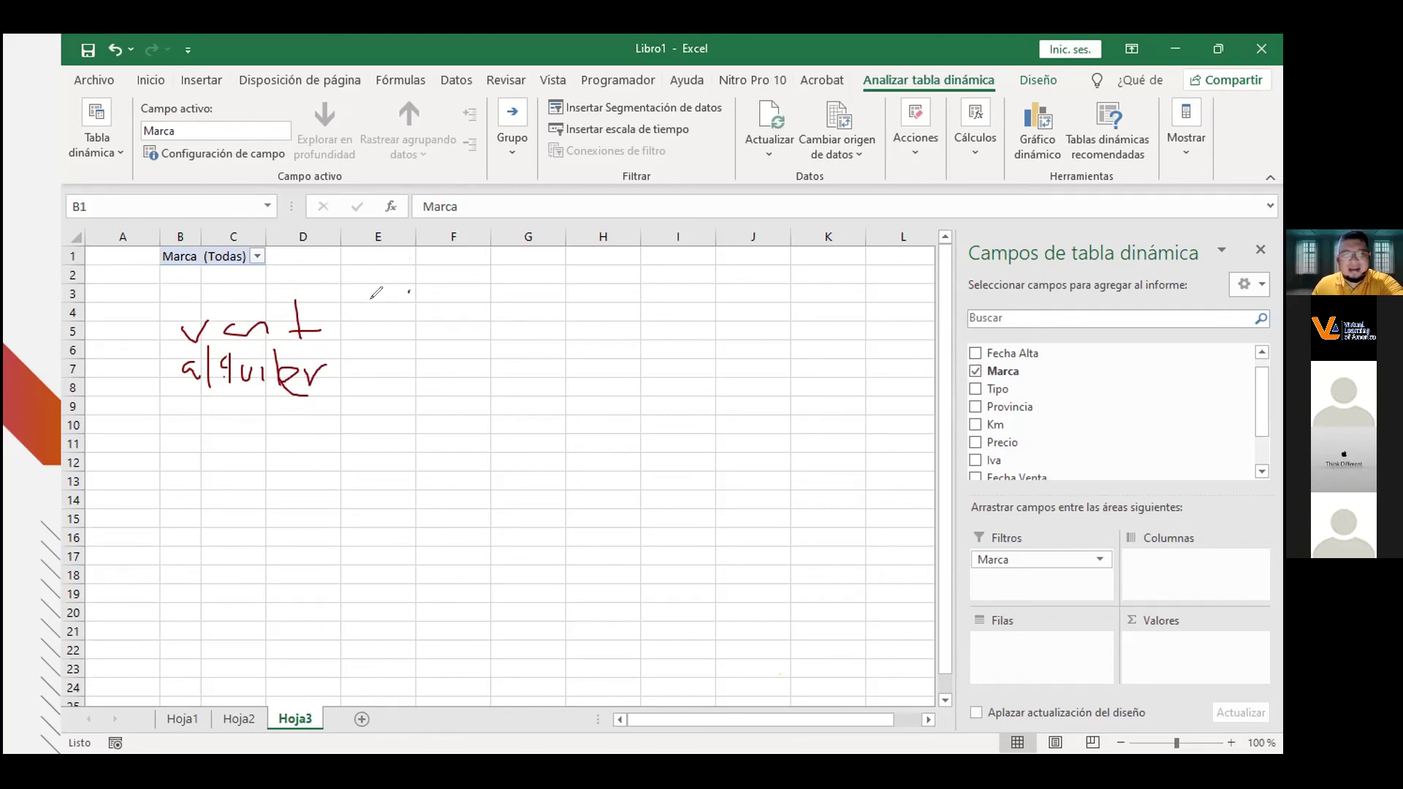
{"action": "left_click_drag", "start_coordinate": [372, 306], "coordinate": [691, 312]}
{"action": "mouse_move", "coordinate": [390, 340]}
{"action": "left_mouse_down"}
{"action": "mouse_move", "coordinate": [399, 326]}
{"action": "mouse_move", "coordinate": [392, 369]}
{"action": "mouse_move", "coordinate": [479, 395]}
{"action": "mouse_move", "coordinate": [660, 335]}
{"action": "mouse_move", "coordinate": [392, 327]}
{"action": "left_mouse_up"}
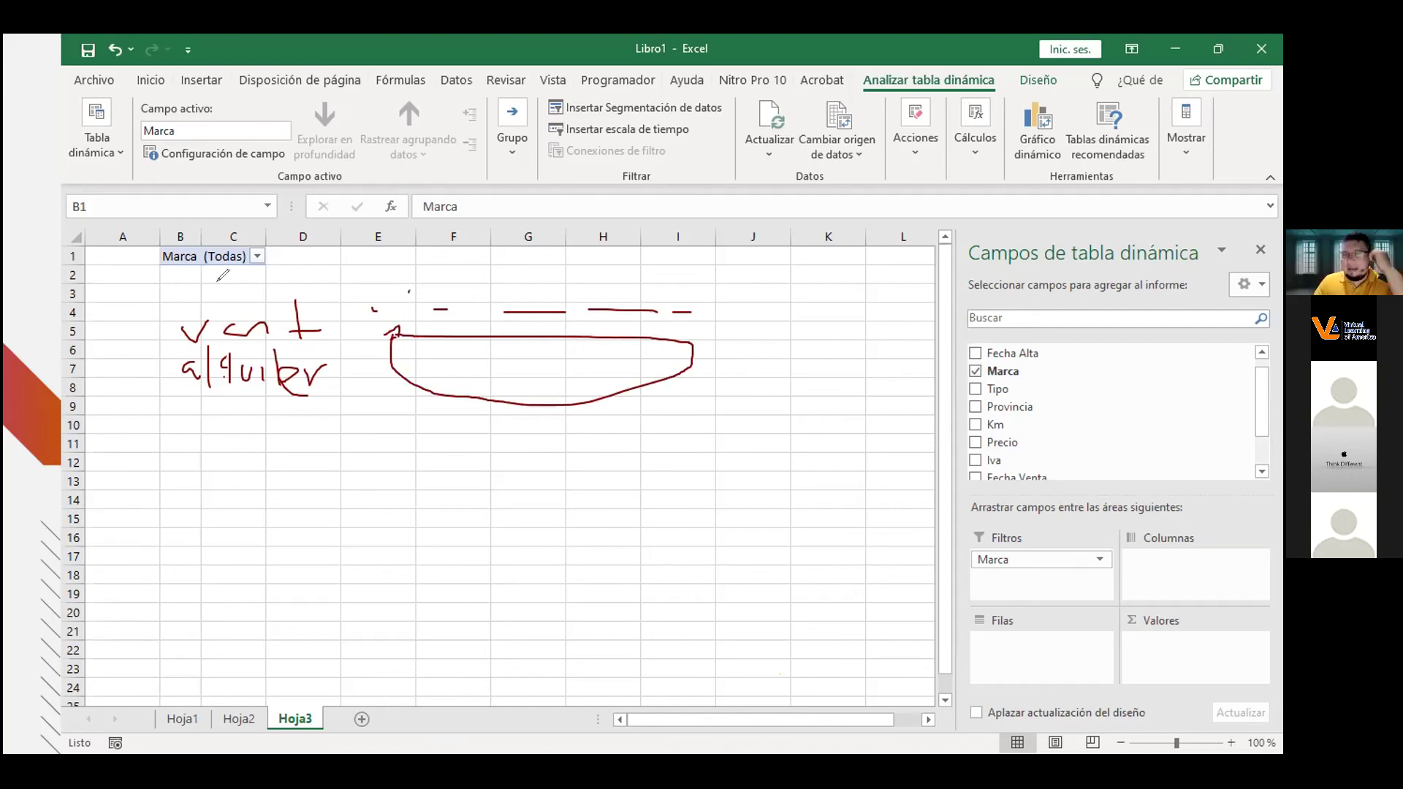
{"action": "mouse_move", "coordinate": [170, 322]}
{"action": "left_mouse_down"}
{"action": "mouse_move", "coordinate": [176, 337]}
{"action": "mouse_move", "coordinate": [142, 330]}
{"action": "left_mouse_up"}
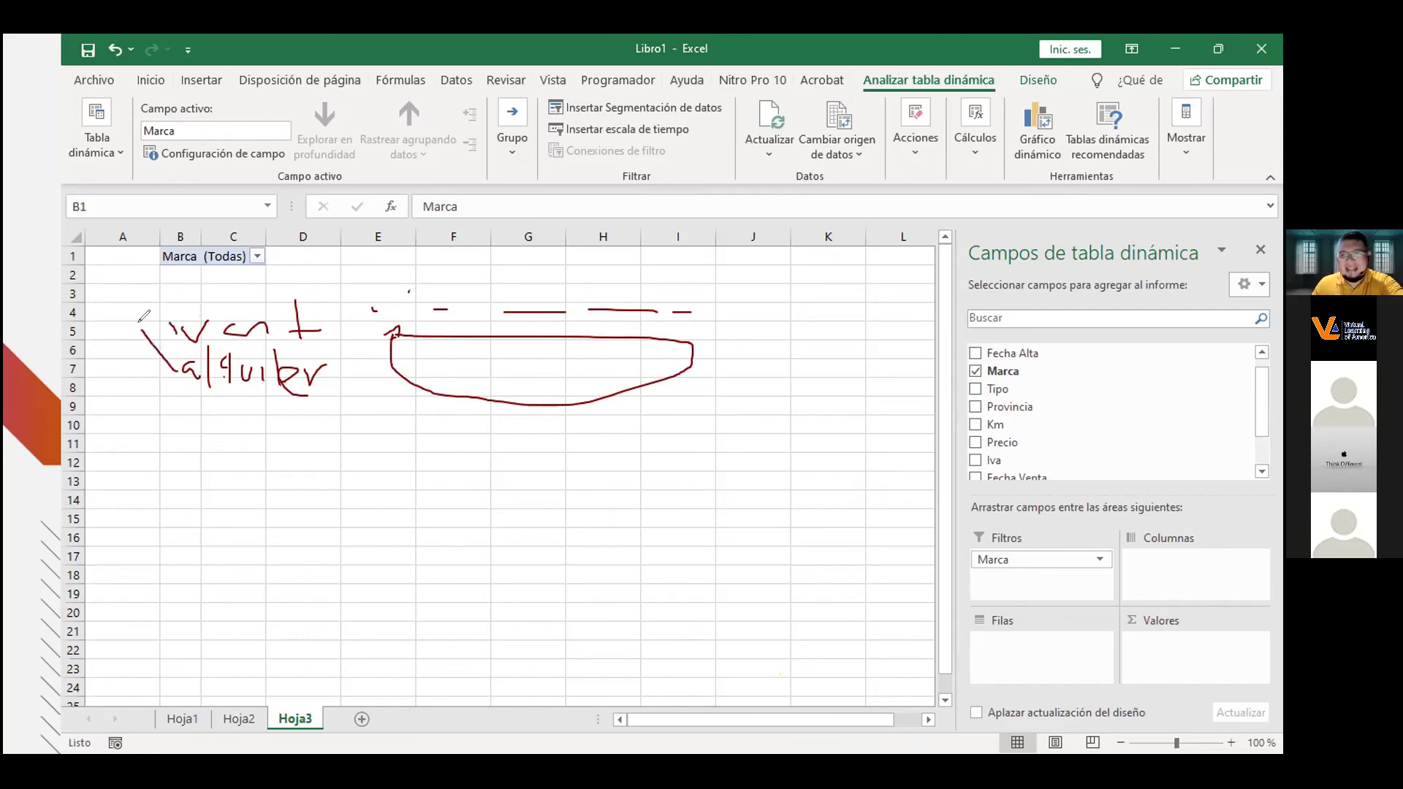
{"action": "left_click_drag", "start_coordinate": [1012, 387], "coordinate": [1030, 379]}
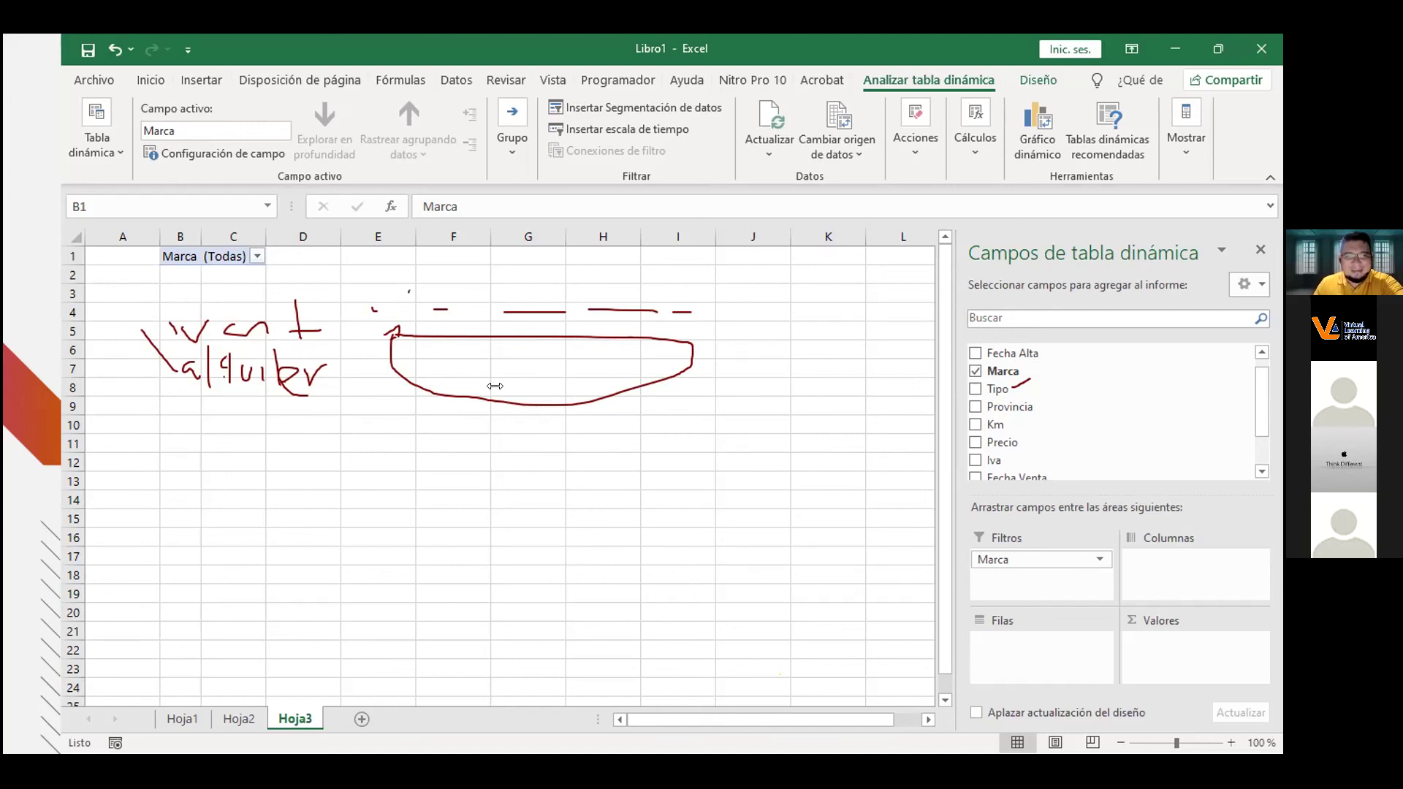
Add the Tipo field to the Filas area and select the row labels from Alquiler to (en blanco).
{"action": "left_click", "coordinate": [992, 391]}
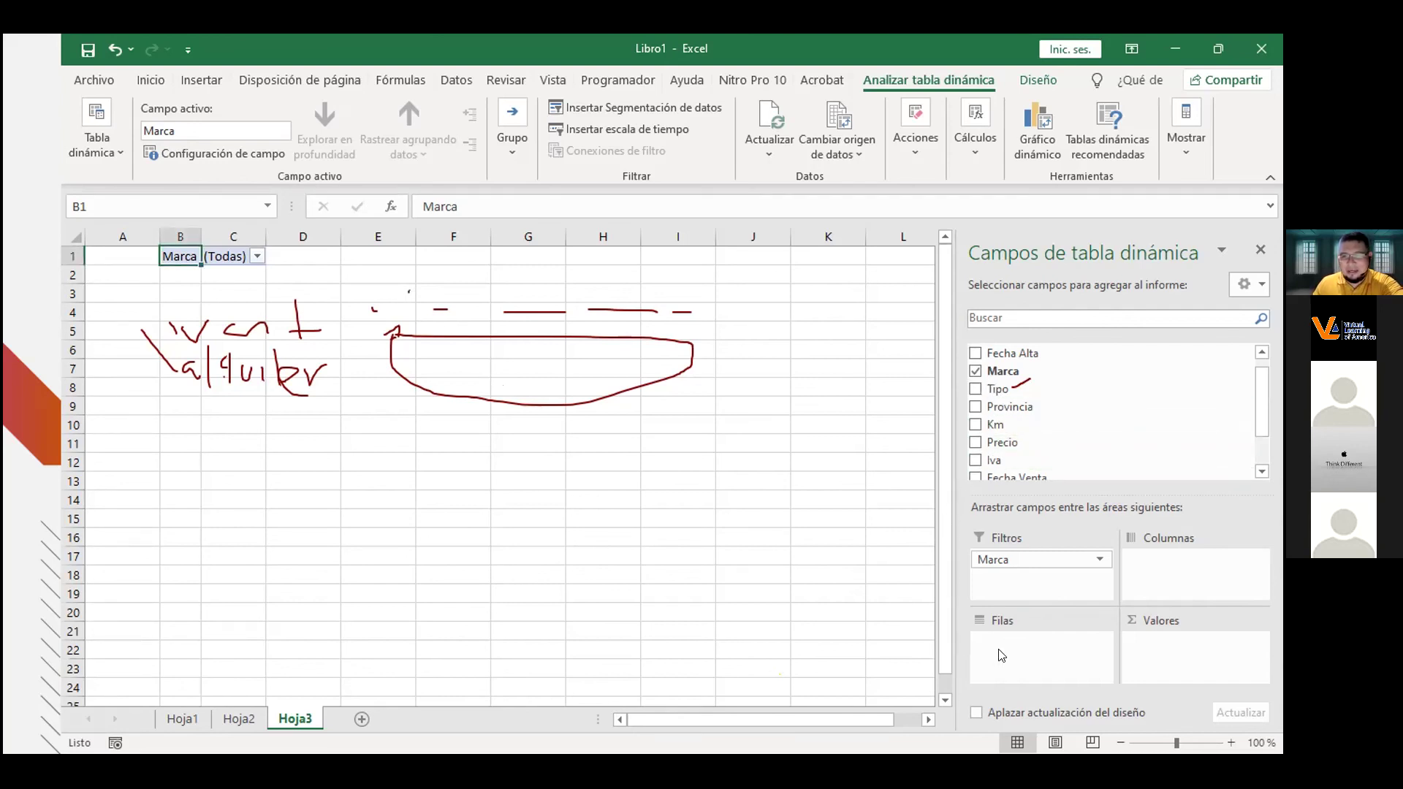
{"action": "left_click_drag", "start_coordinate": [990, 388], "coordinate": [1031, 652]}
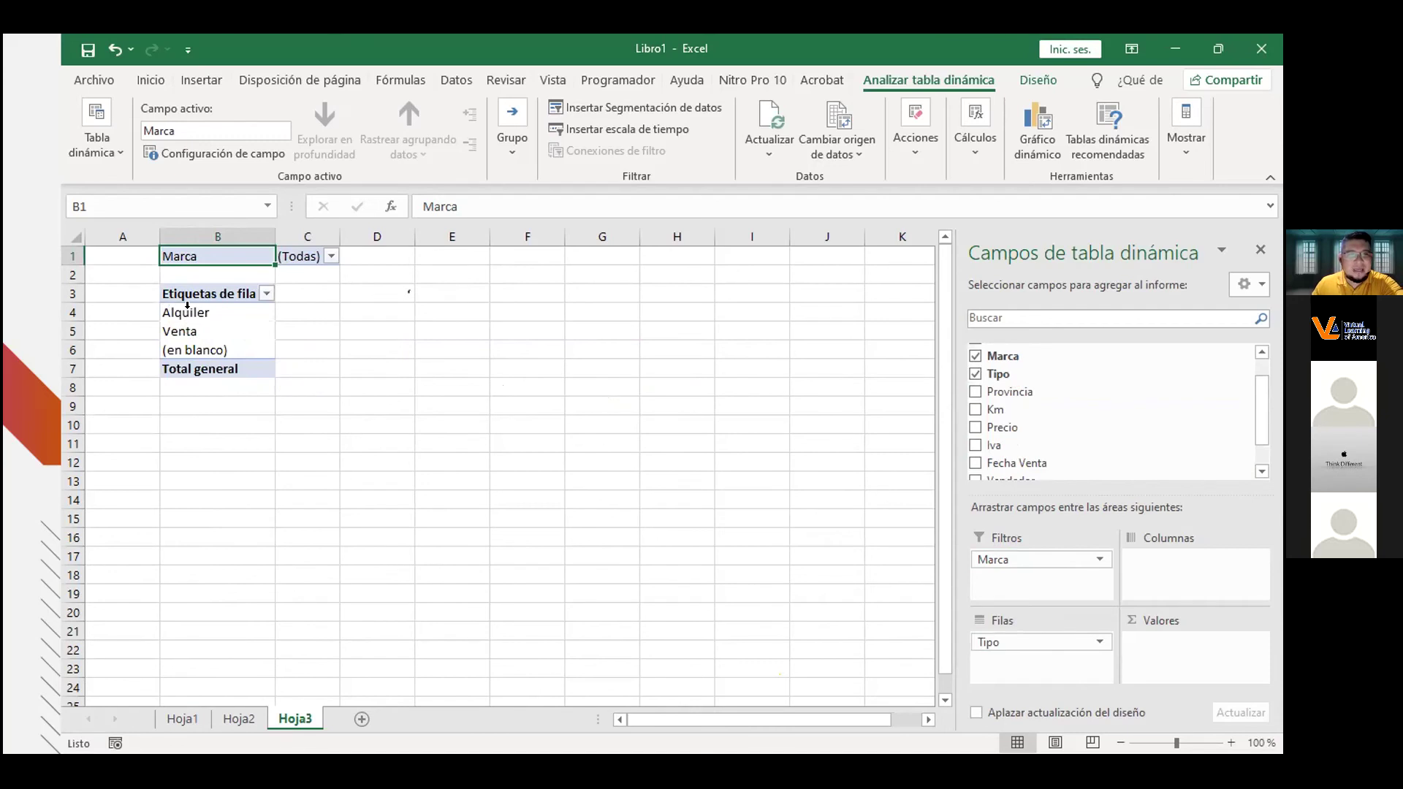
{"action": "left_click_drag", "start_coordinate": [307, 280], "coordinate": [520, 284]}
{"action": "left_click_drag", "start_coordinate": [192, 351], "coordinate": [200, 334]}
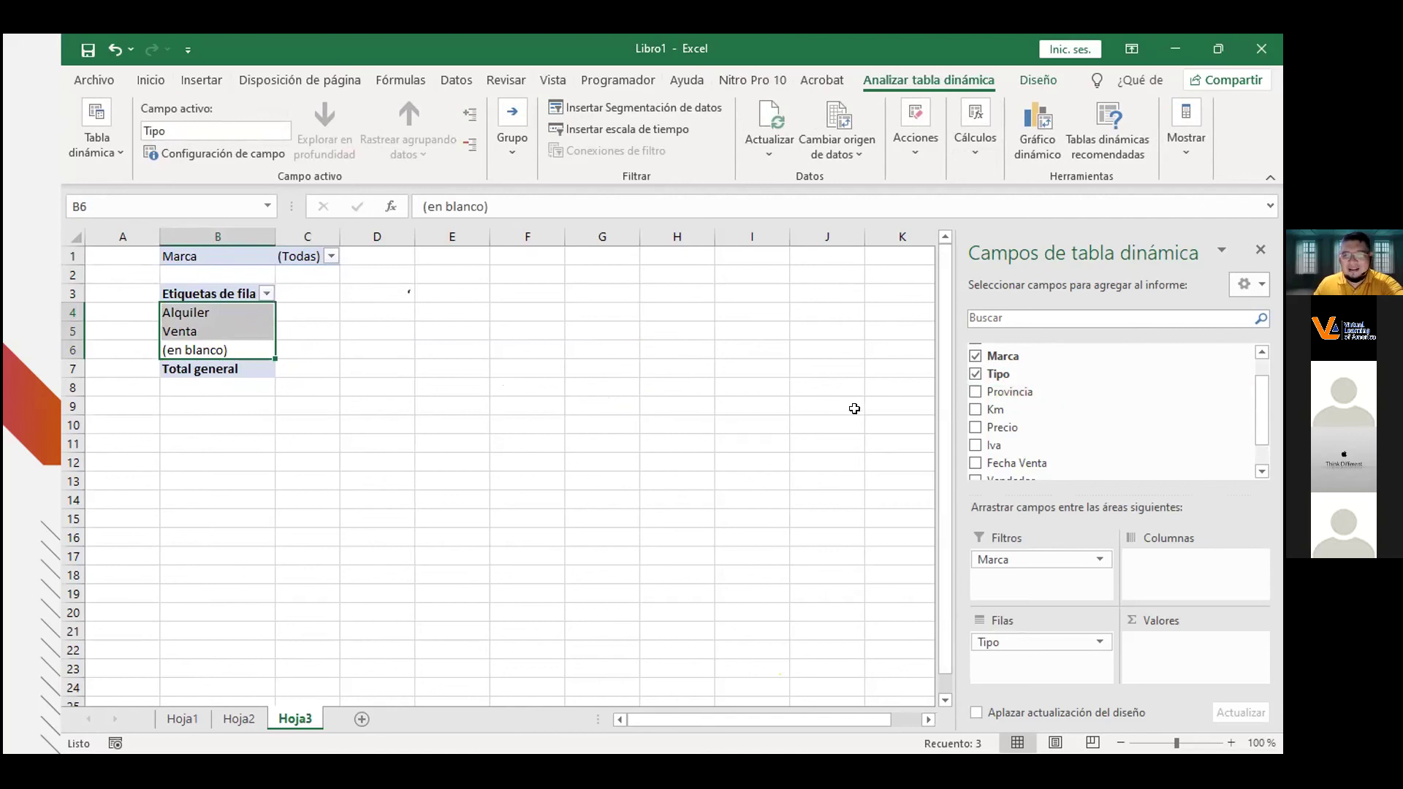
Add the Provincia field to the Columnas area and the Precio field to the Valores area.
{"action": "key", "text": "alt+Tab"}
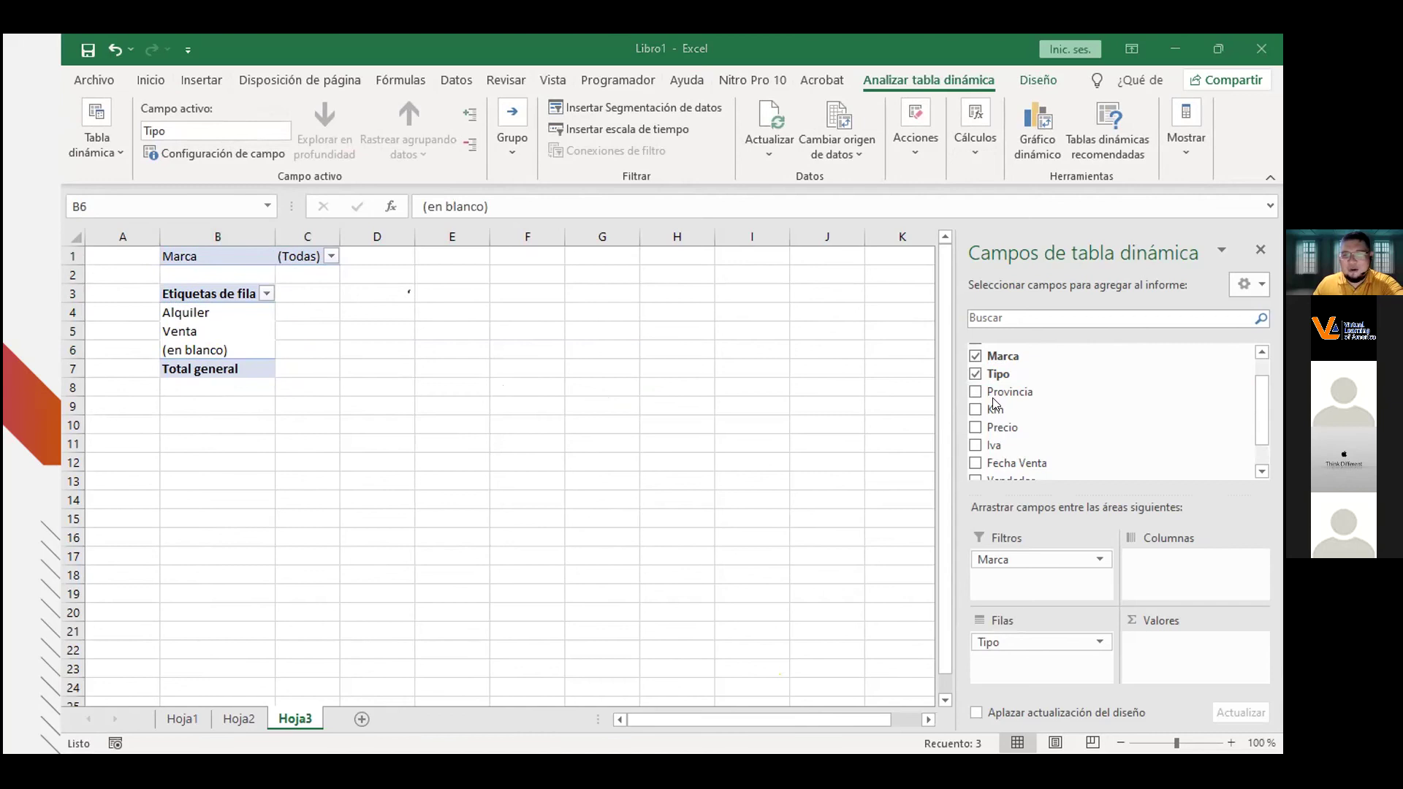
{"action": "scroll", "coordinate": [995, 403], "scroll_direction": "down", "scroll_amount": 1}
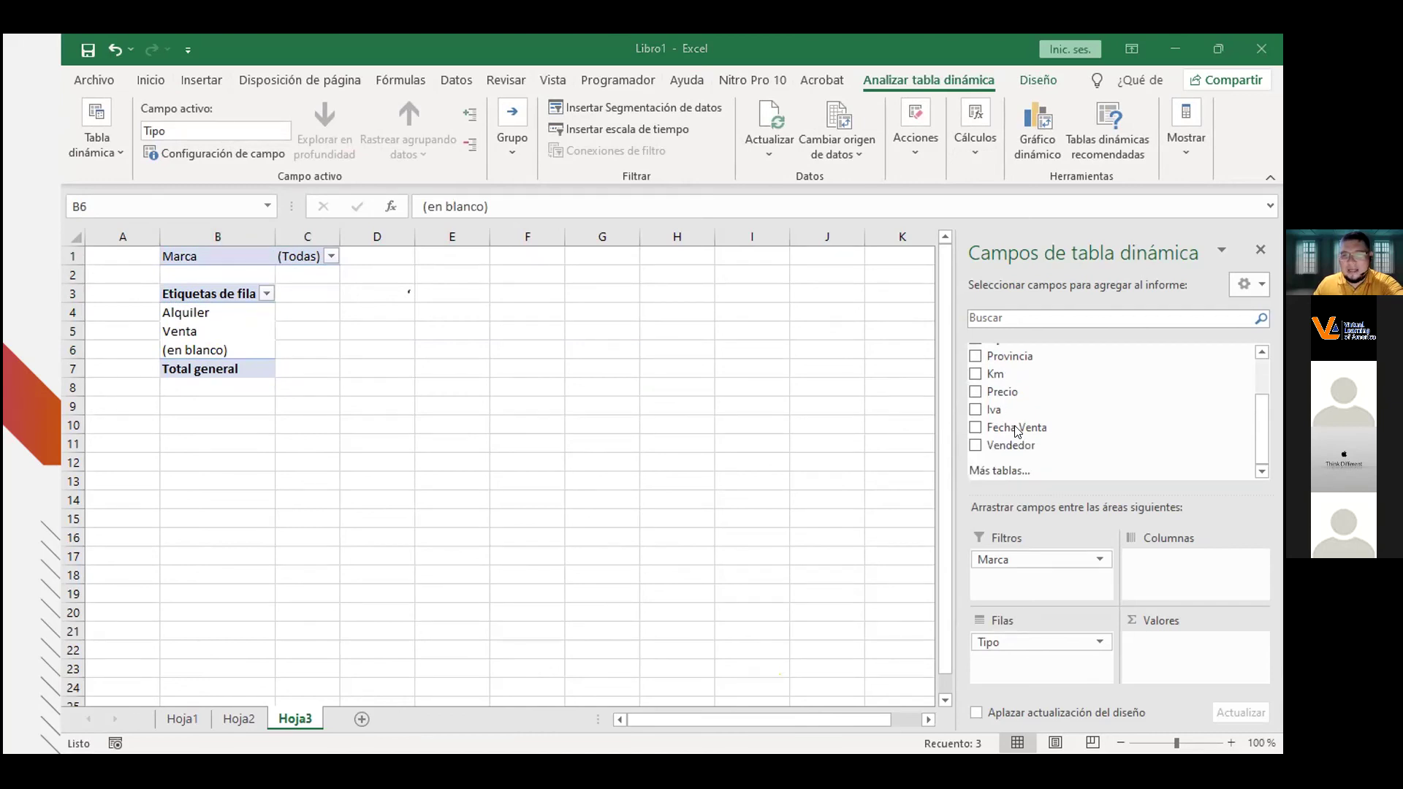
{"action": "left_click", "coordinate": [1001, 354]}
{"action": "left_click_drag", "start_coordinate": [989, 350], "coordinate": [1145, 559]}
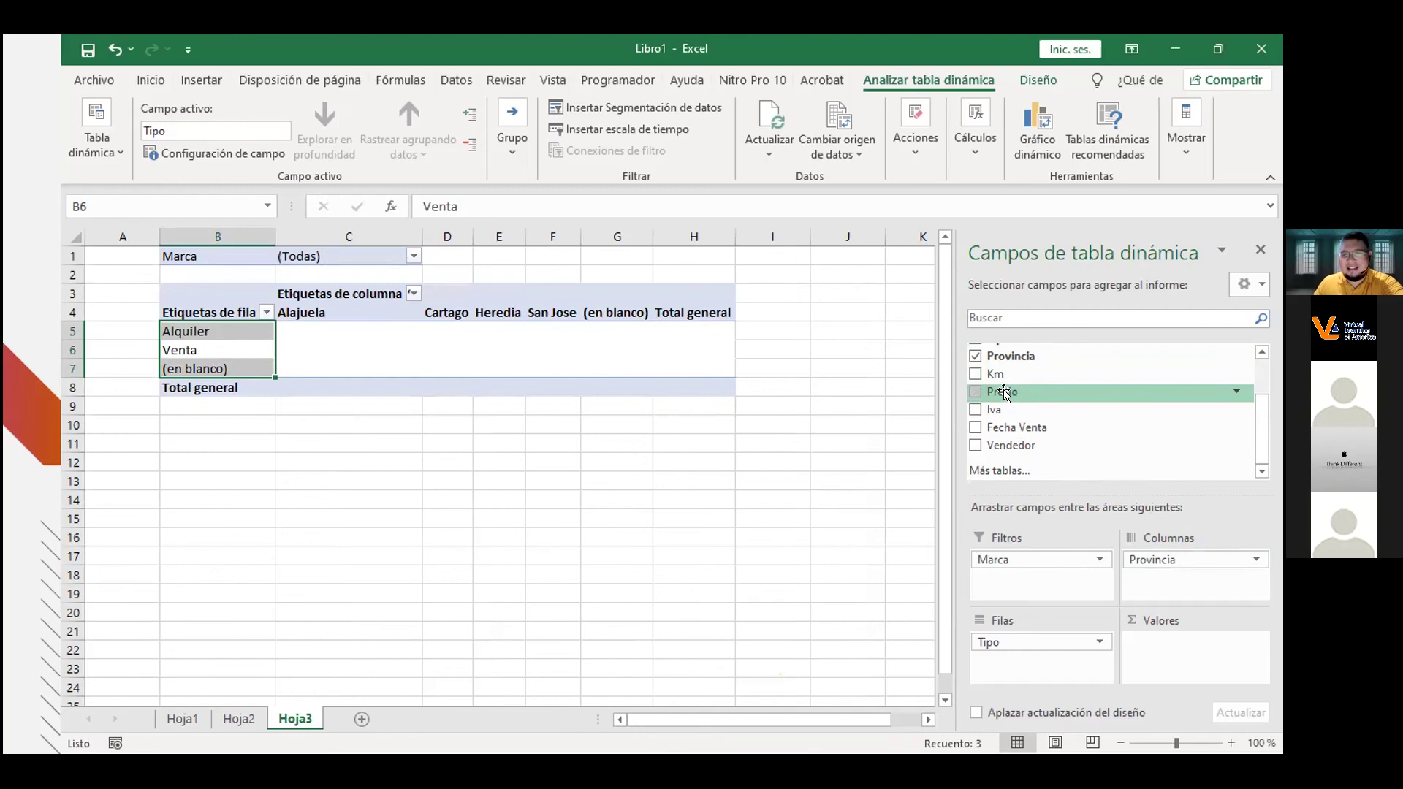
{"action": "left_click_drag", "start_coordinate": [1004, 393], "coordinate": [1144, 644]}
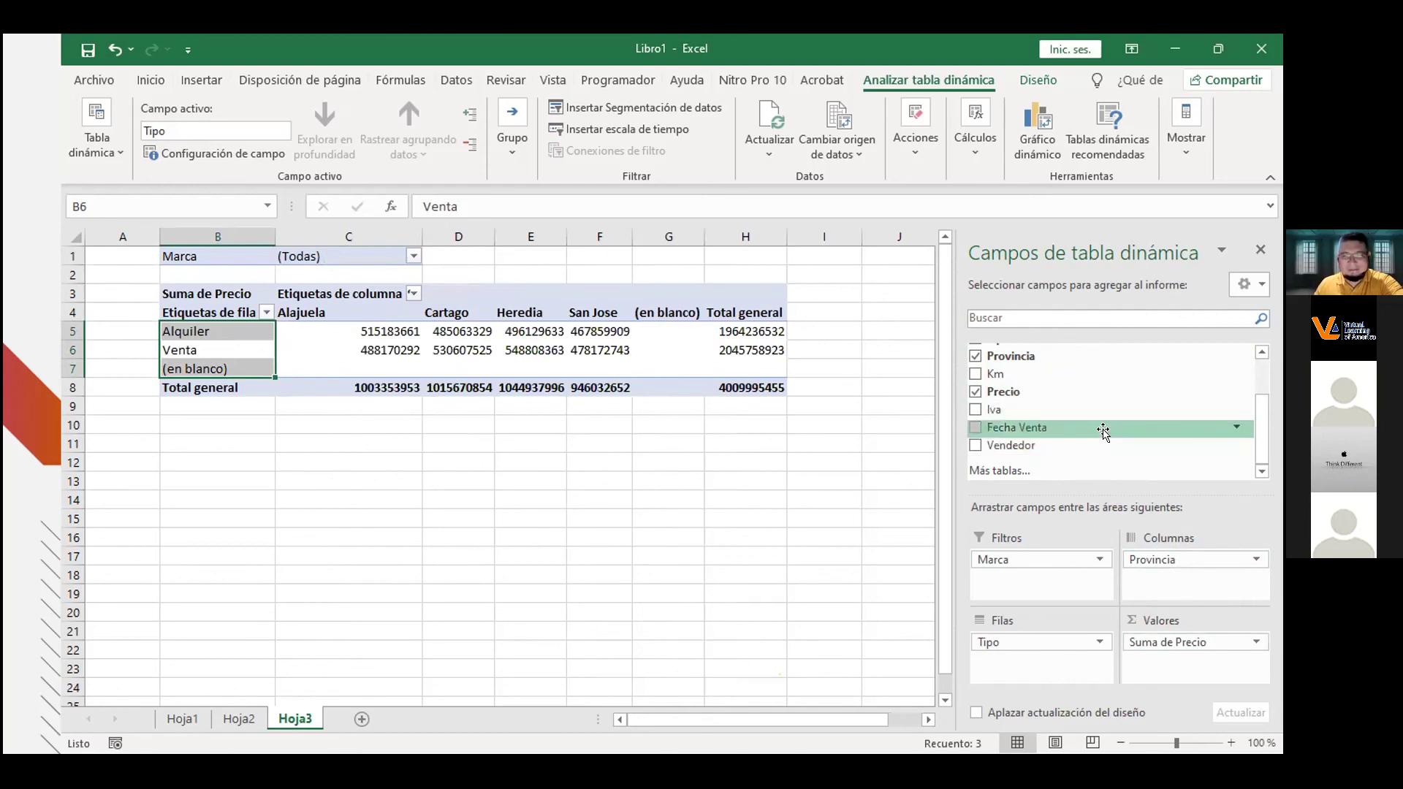
Review the available pivot table fields and highlight the Precio sums in the Alquiler and Venta rows.
{"action": "scroll", "coordinate": [1100, 427], "scroll_direction": "up", "scroll_amount": 2}
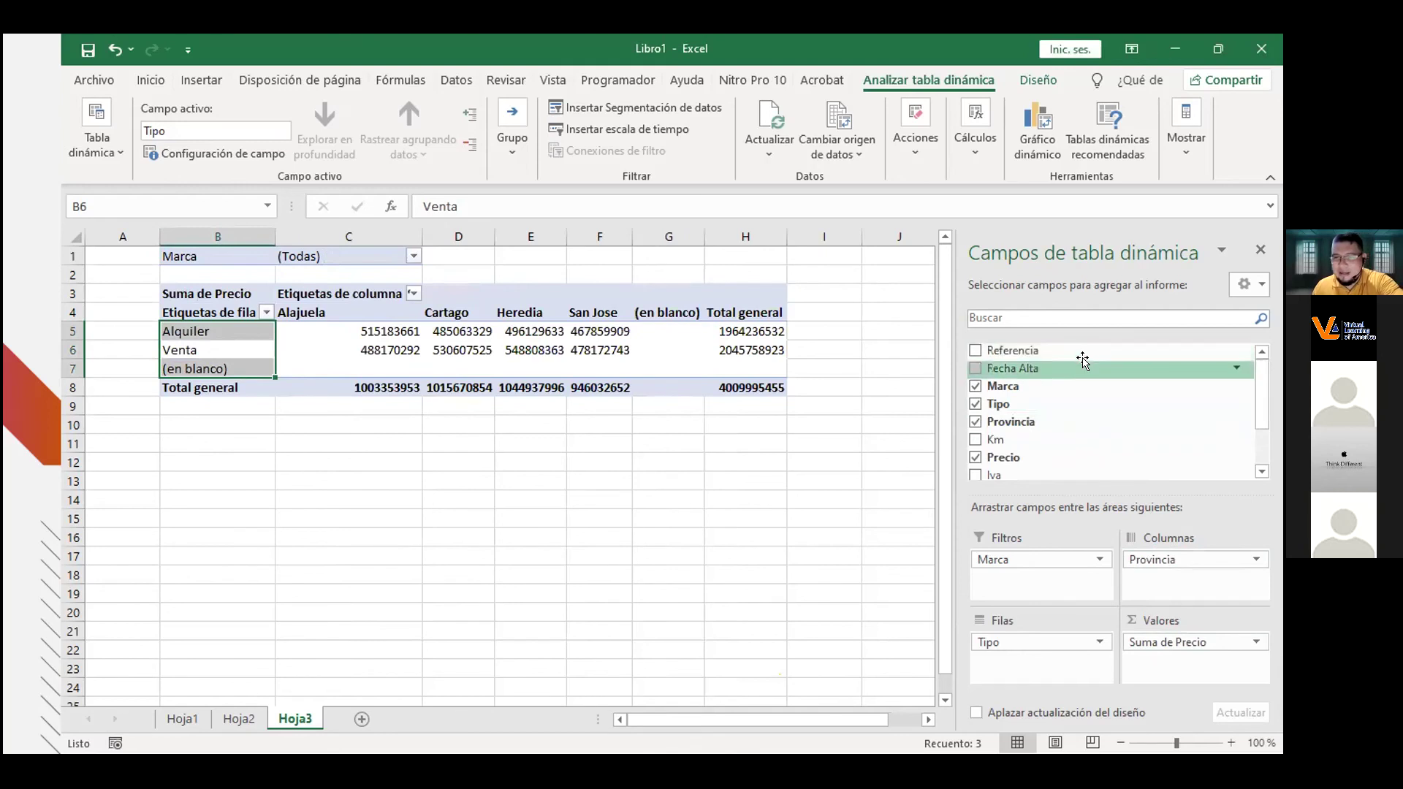
{"action": "scroll", "coordinate": [1081, 393], "scroll_direction": "down", "scroll_amount": 1}
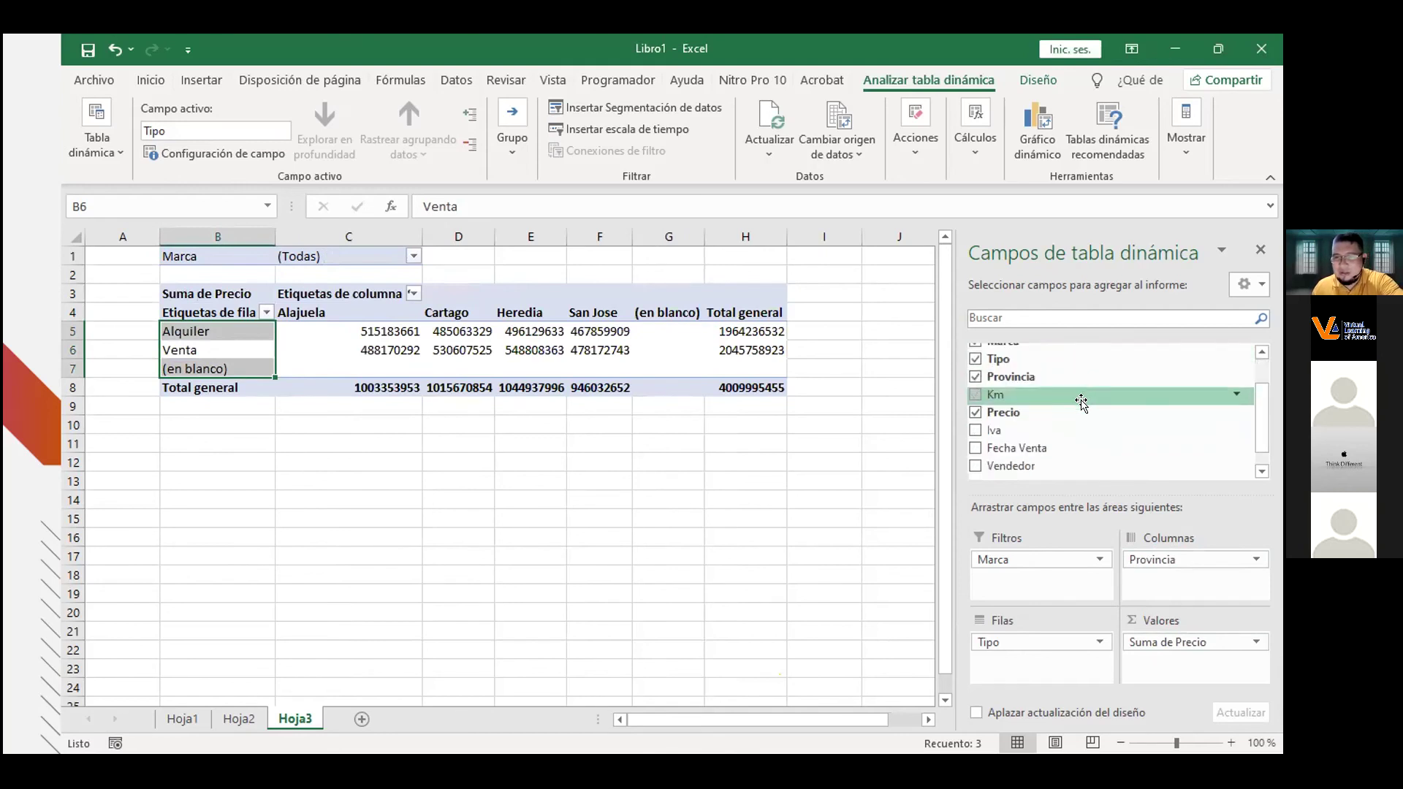
{"action": "scroll", "coordinate": [1081, 409], "scroll_direction": "down", "scroll_amount": 1}
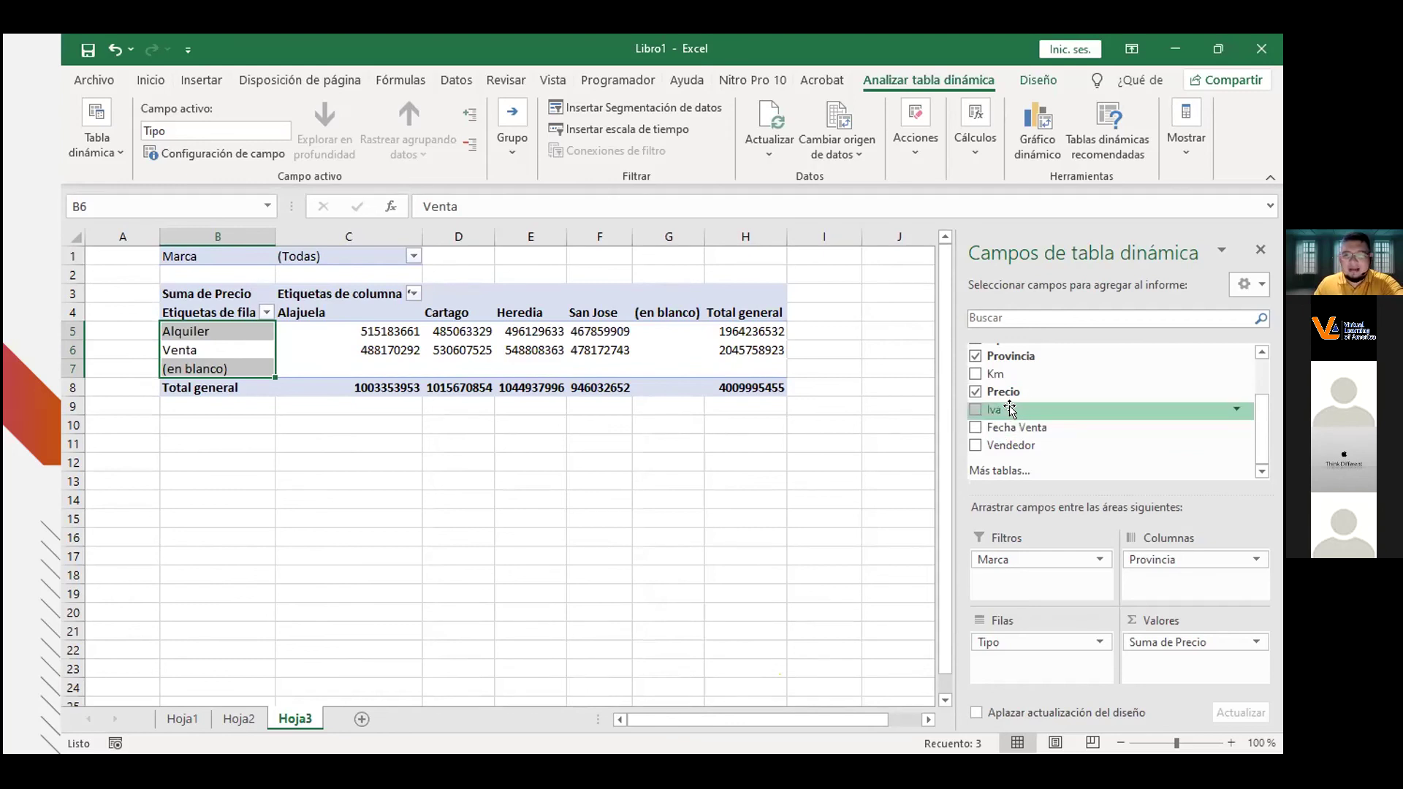
{"action": "left_click_drag", "start_coordinate": [385, 331], "coordinate": [735, 341]}
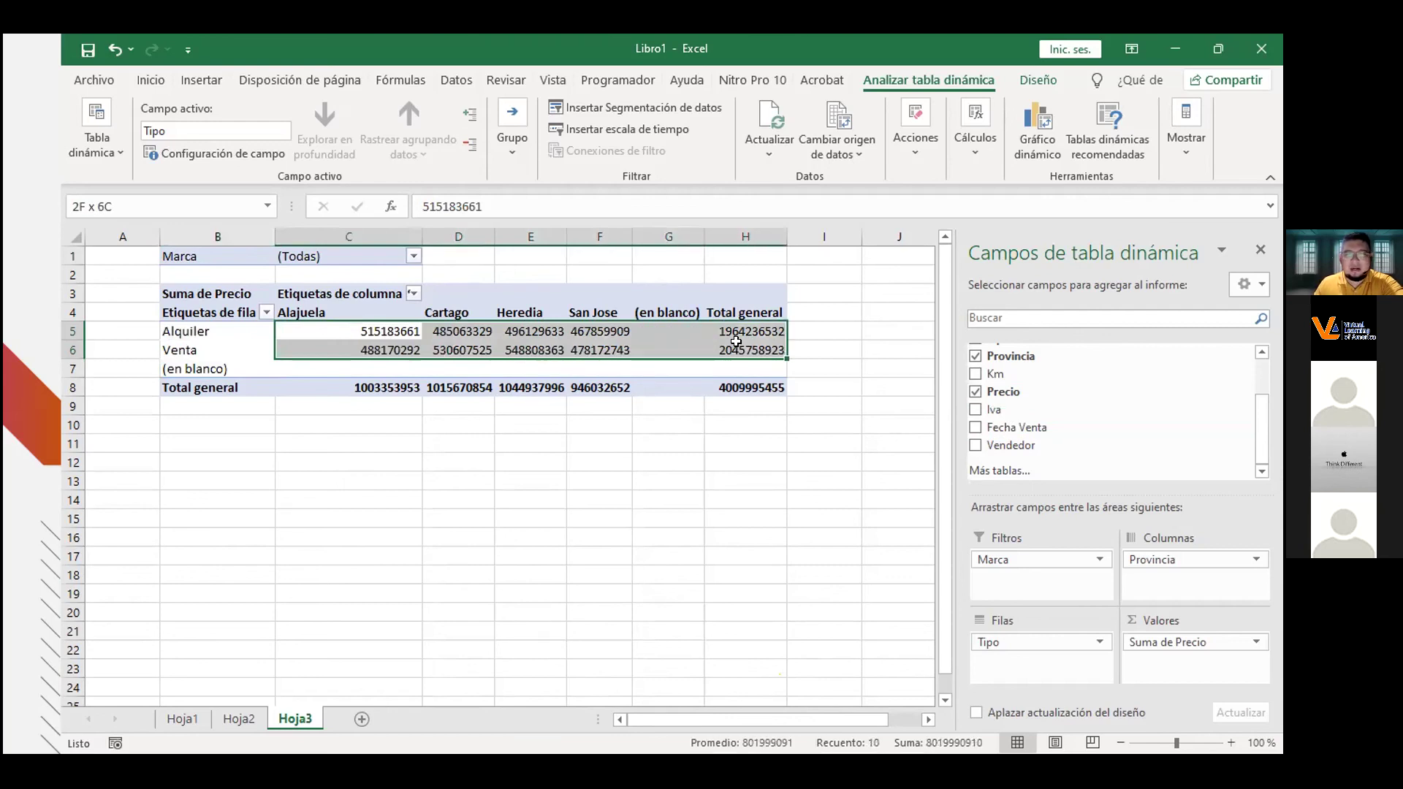
{"action": "left_click_drag", "start_coordinate": [736, 341], "coordinate": [736, 341]}
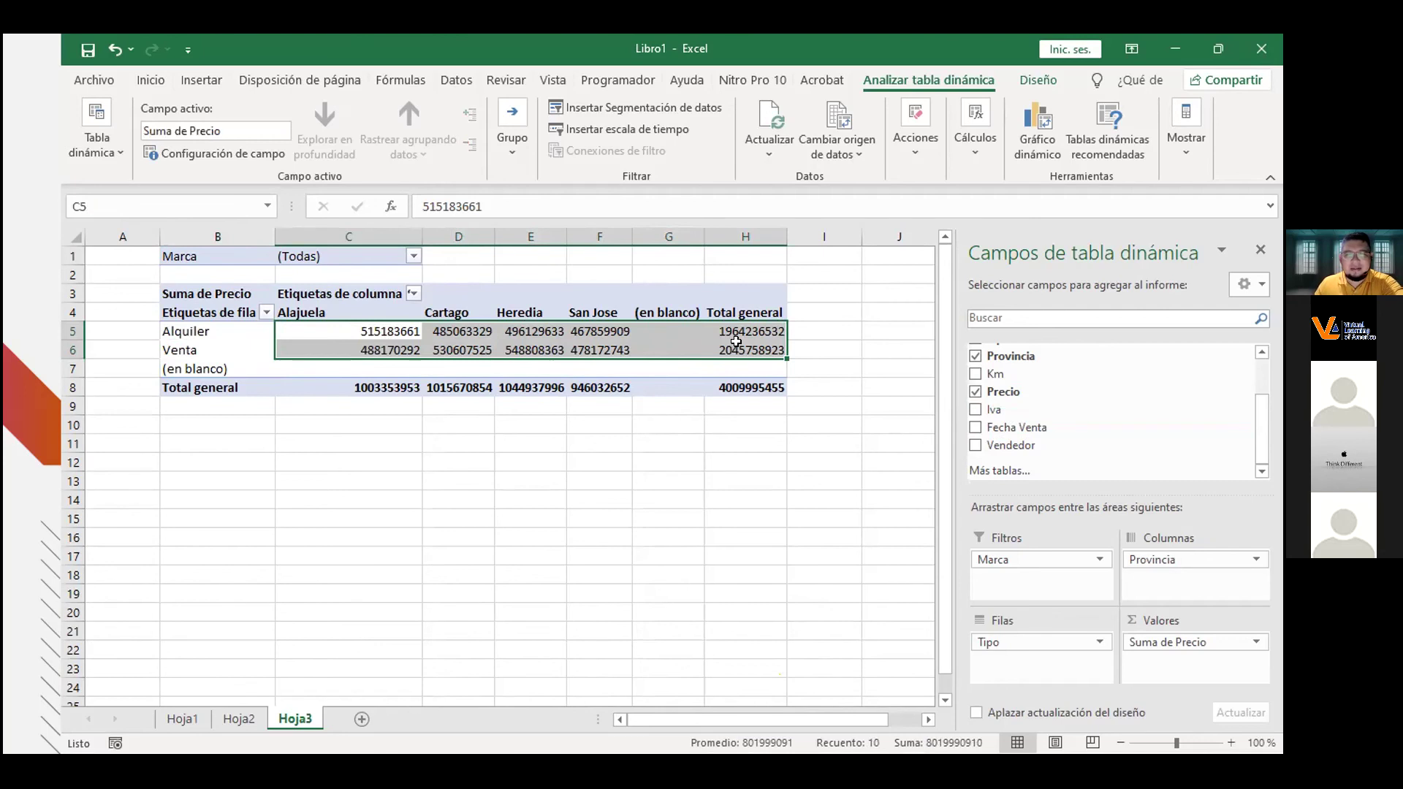
Replace Precio with the Iva field in the Valores area, removing Iva and adding it back once.
{"action": "left_click_drag", "start_coordinate": [994, 409], "coordinate": [1143, 443]}
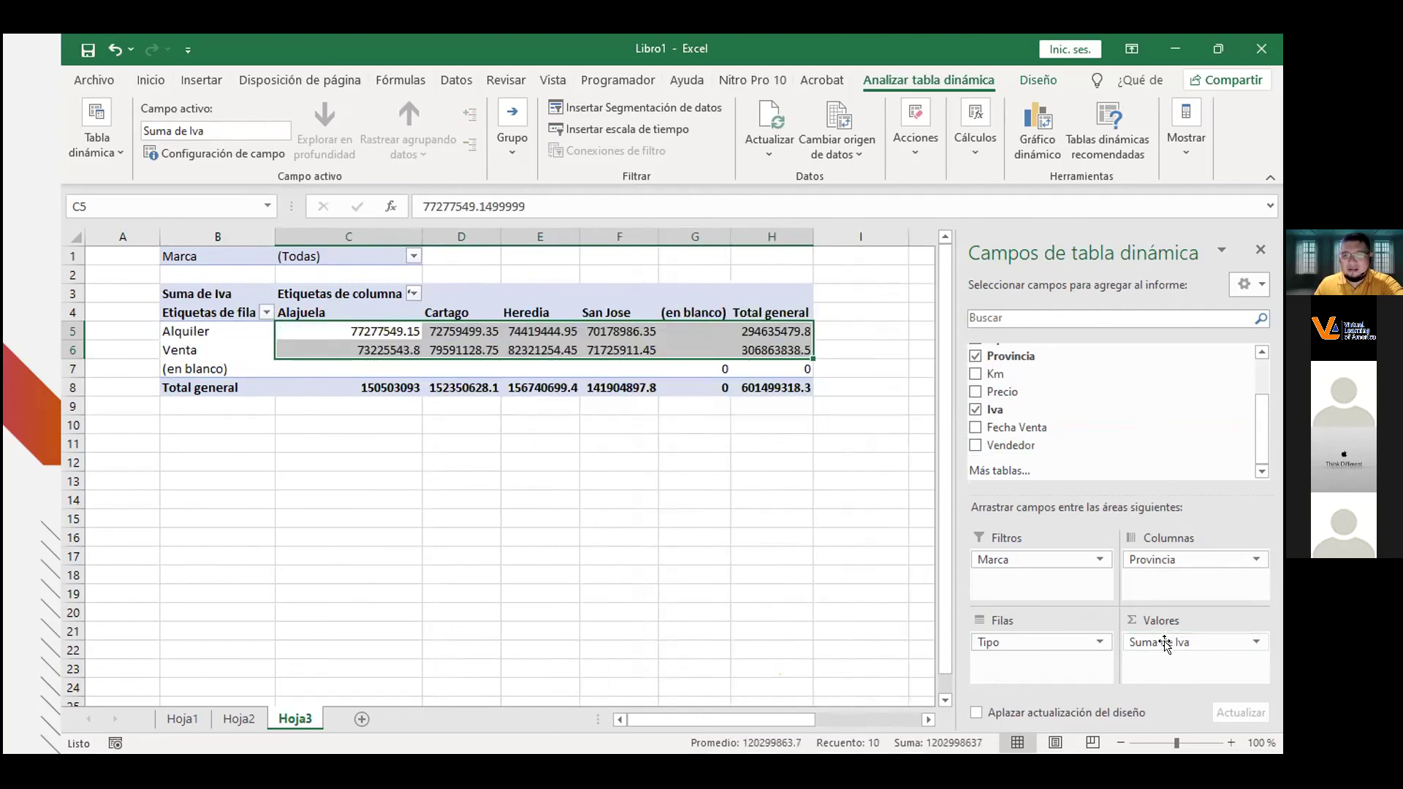
{"action": "left_click_drag", "start_coordinate": [1164, 645], "coordinate": [1137, 448]}
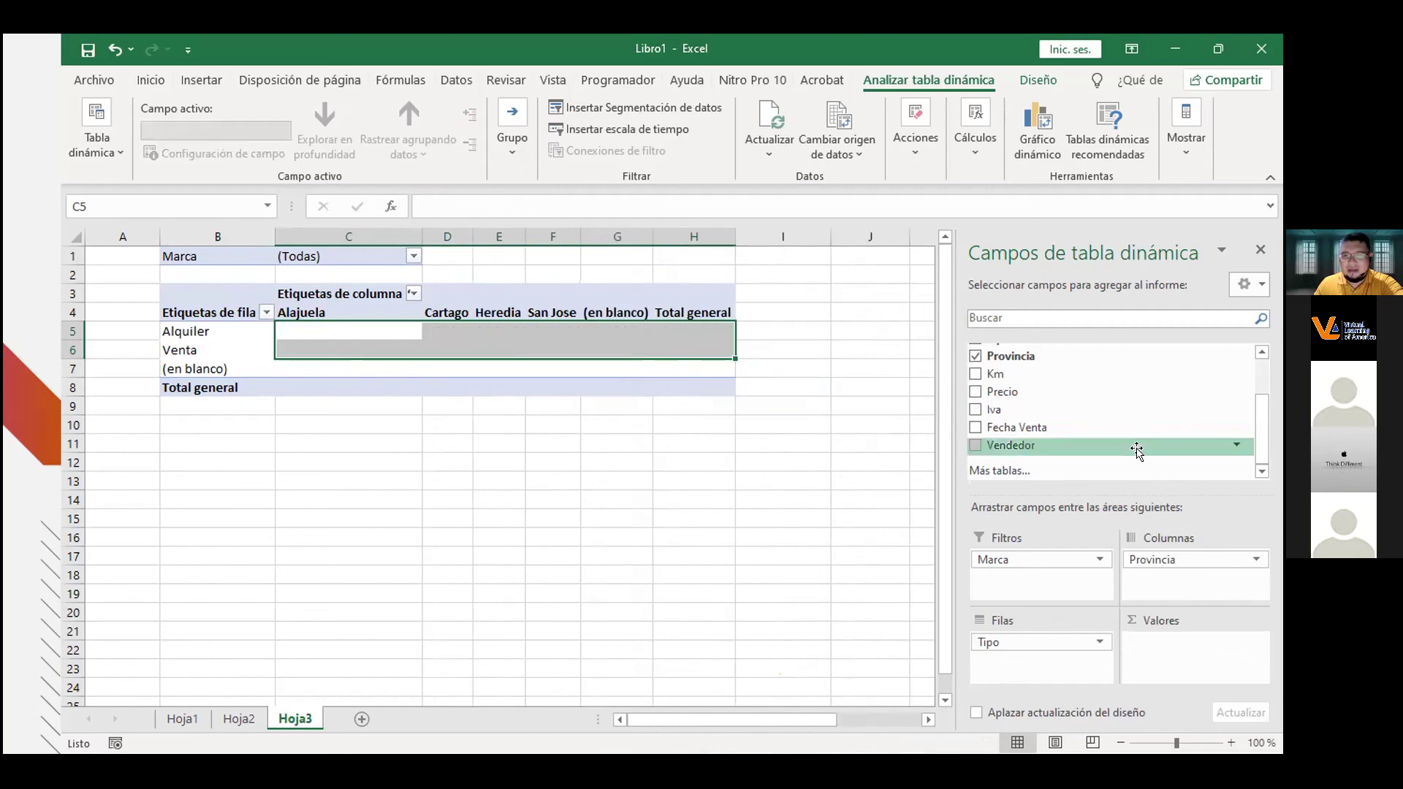
{"action": "left_click_drag", "start_coordinate": [1019, 410], "coordinate": [1144, 651]}
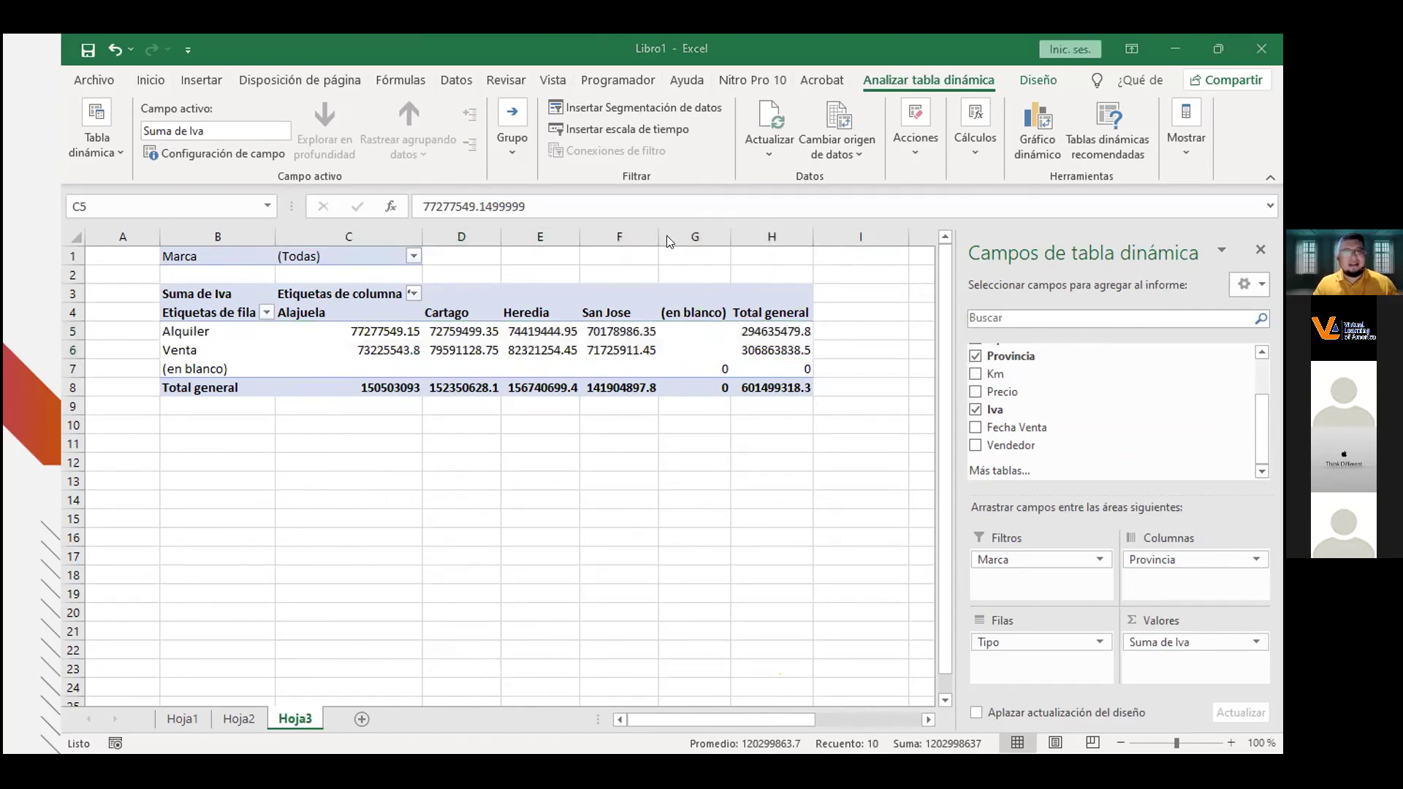
Inspect the Iva sums by province for the Alquiler and Venta rows of the pivot table.
{"action": "left_click", "coordinate": [888, 73]}
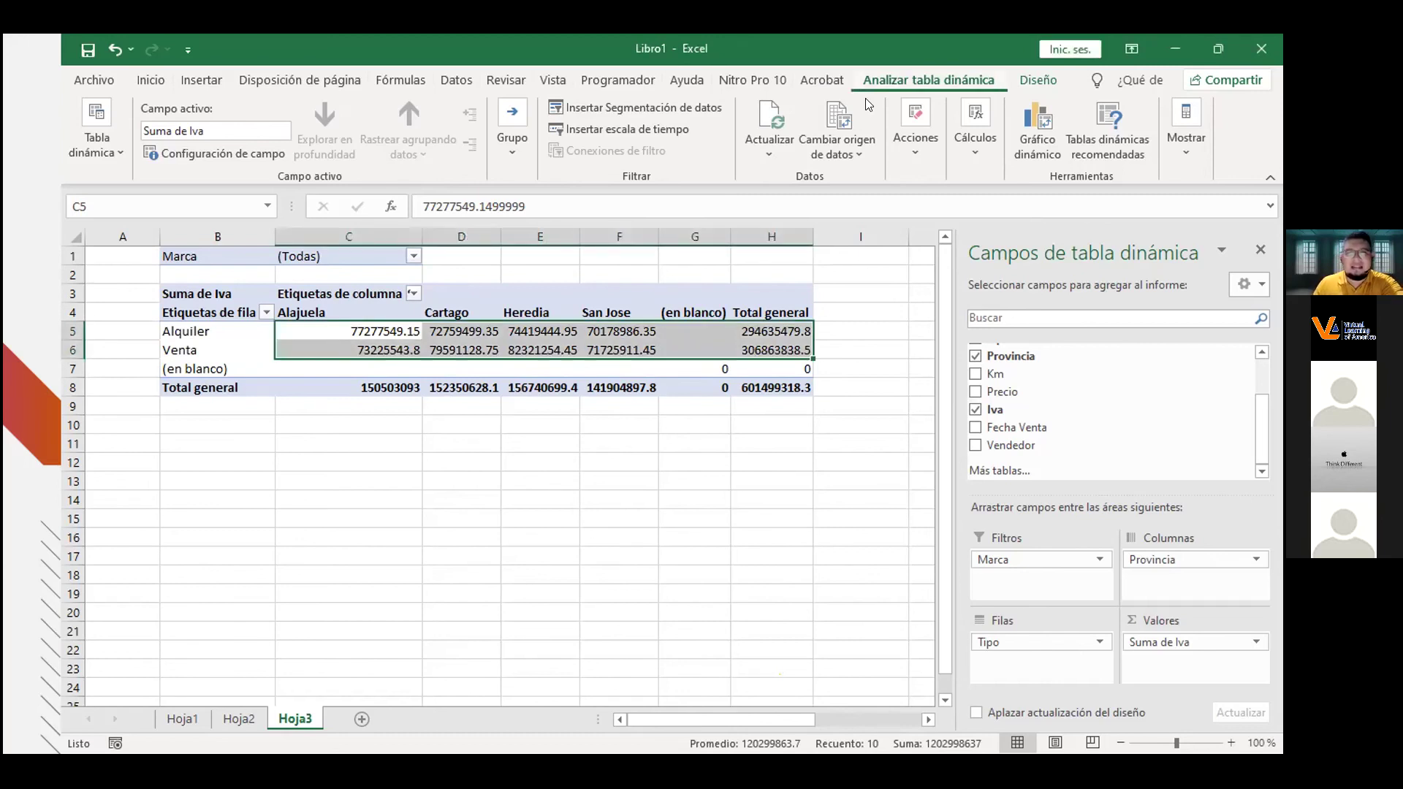
{"action": "right_click", "coordinate": [595, 350]}
{"action": "left_click", "coordinate": [620, 439]}
{"action": "left_click", "coordinate": [444, 341]}
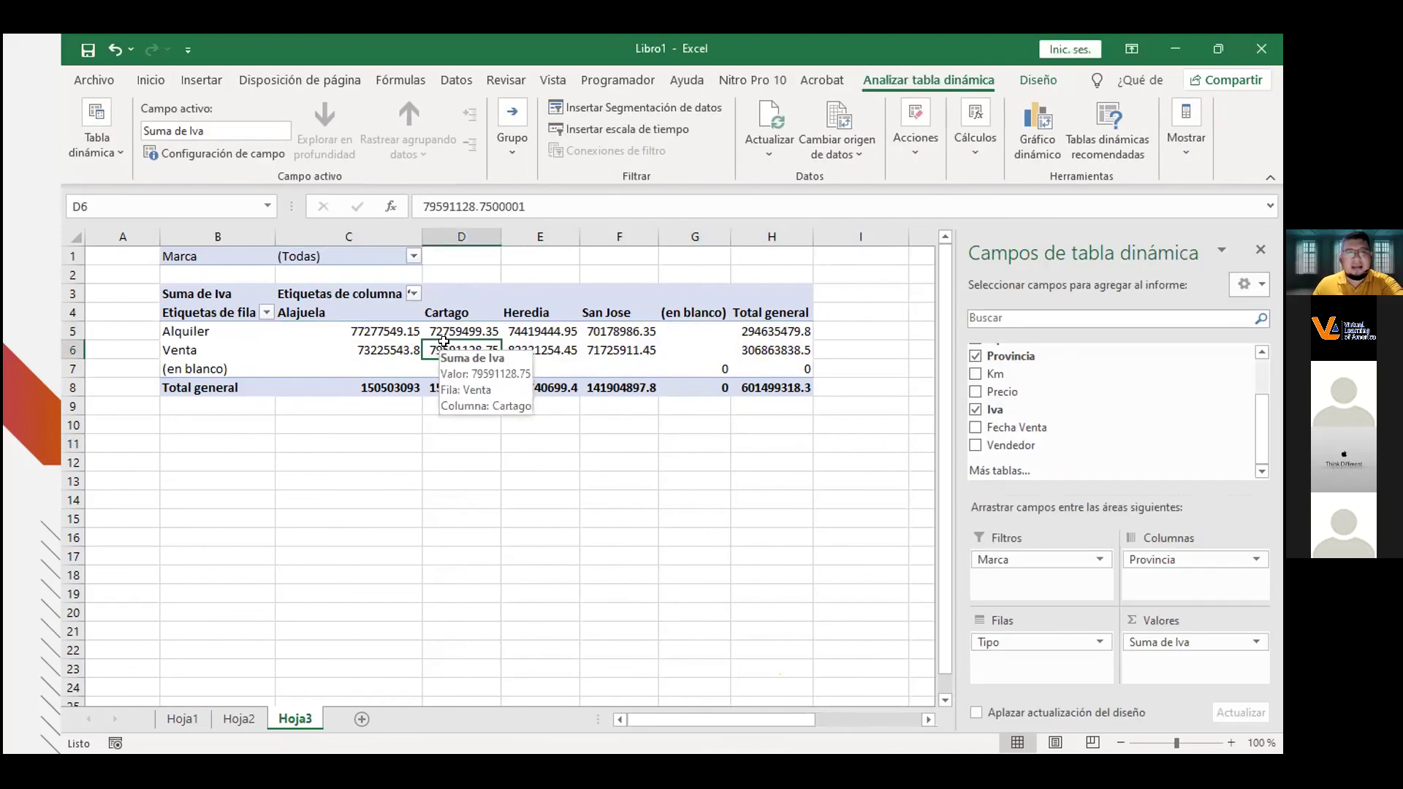
{"action": "left_click", "coordinate": [358, 335]}
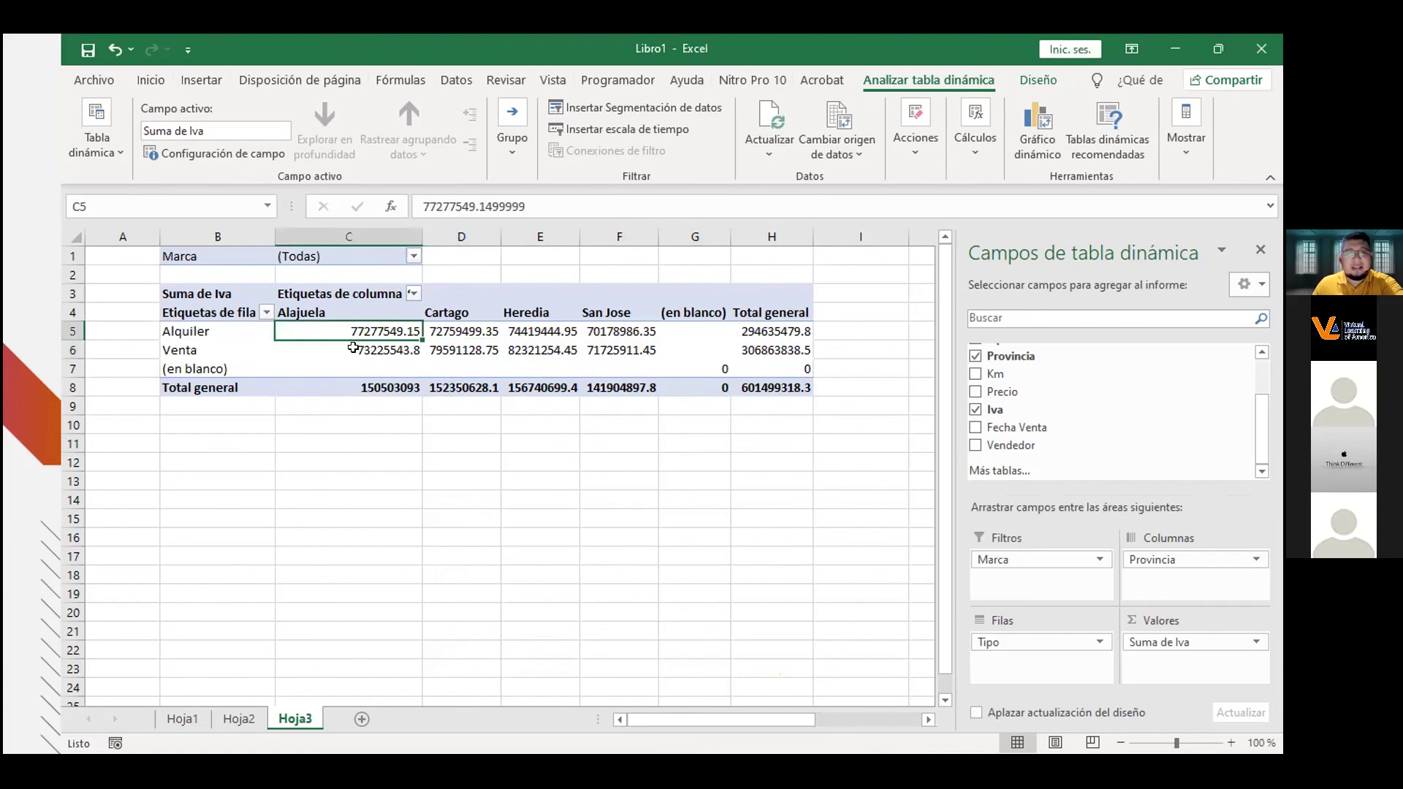
{"action": "left_click", "coordinate": [431, 424]}
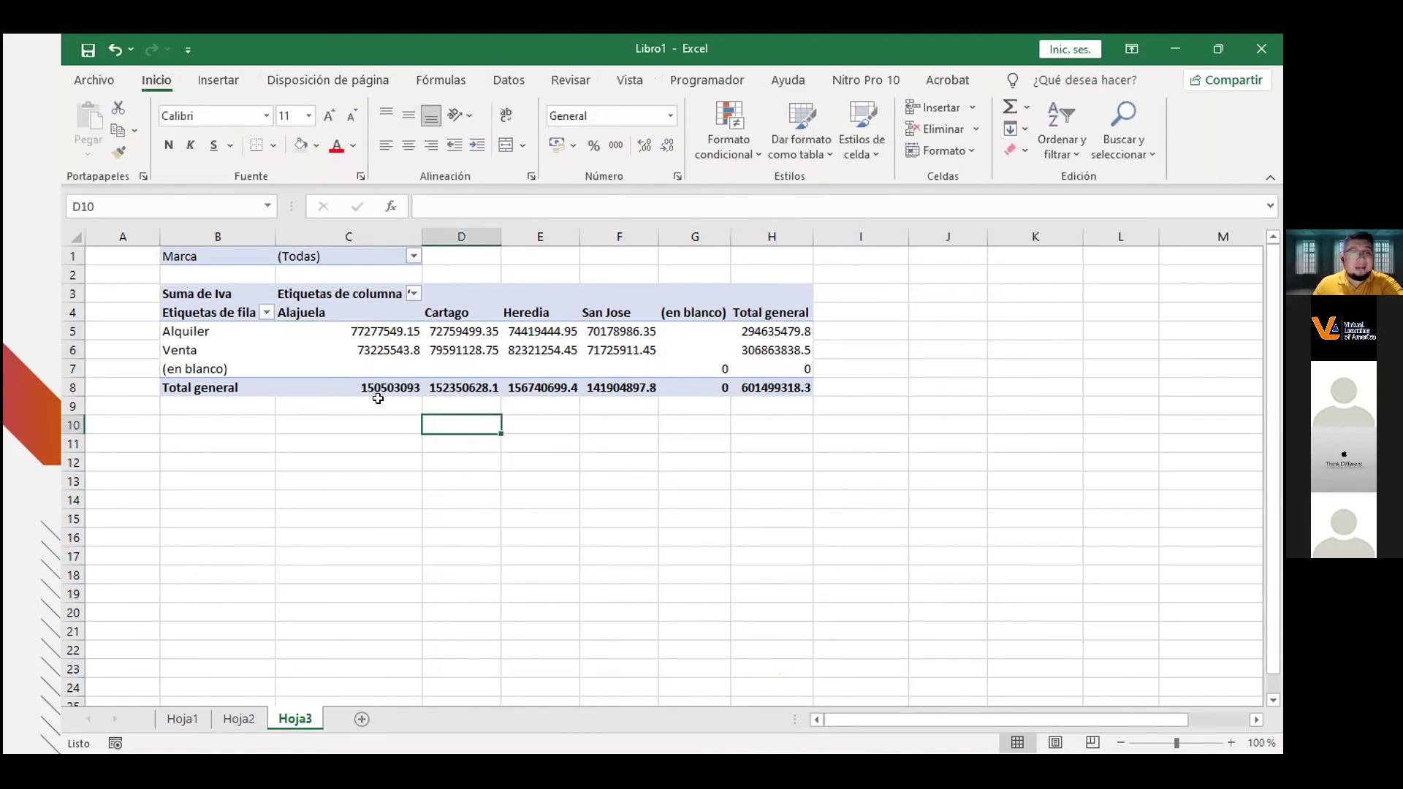
{"action": "left_click", "coordinate": [376, 351]}
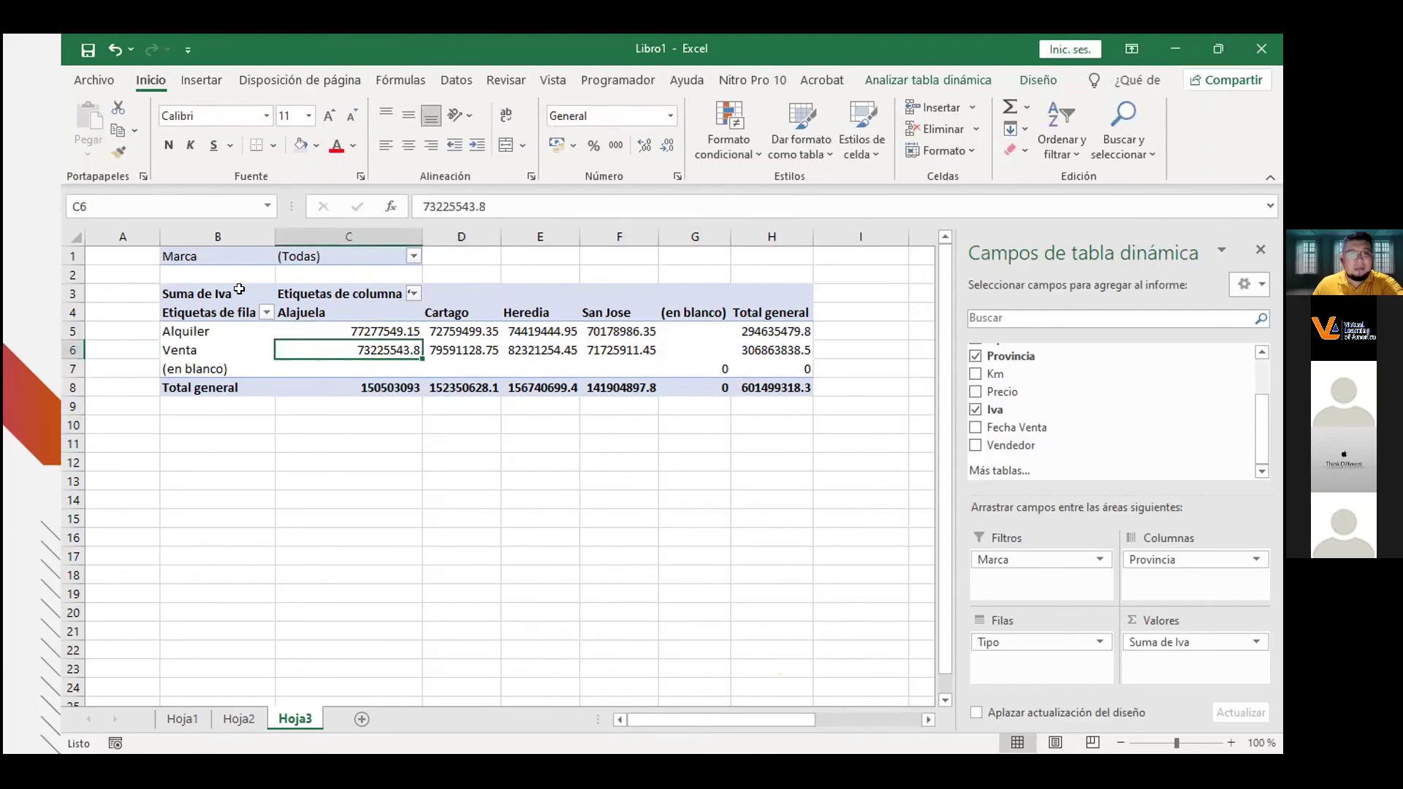
Filter the pivot table's Marca field to show only Kia.
{"action": "left_click", "coordinate": [412, 294]}
{"action": "key", "text": "Escape"}
{"action": "left_click", "coordinate": [429, 256]}
{"action": "left_click", "coordinate": [411, 256]}
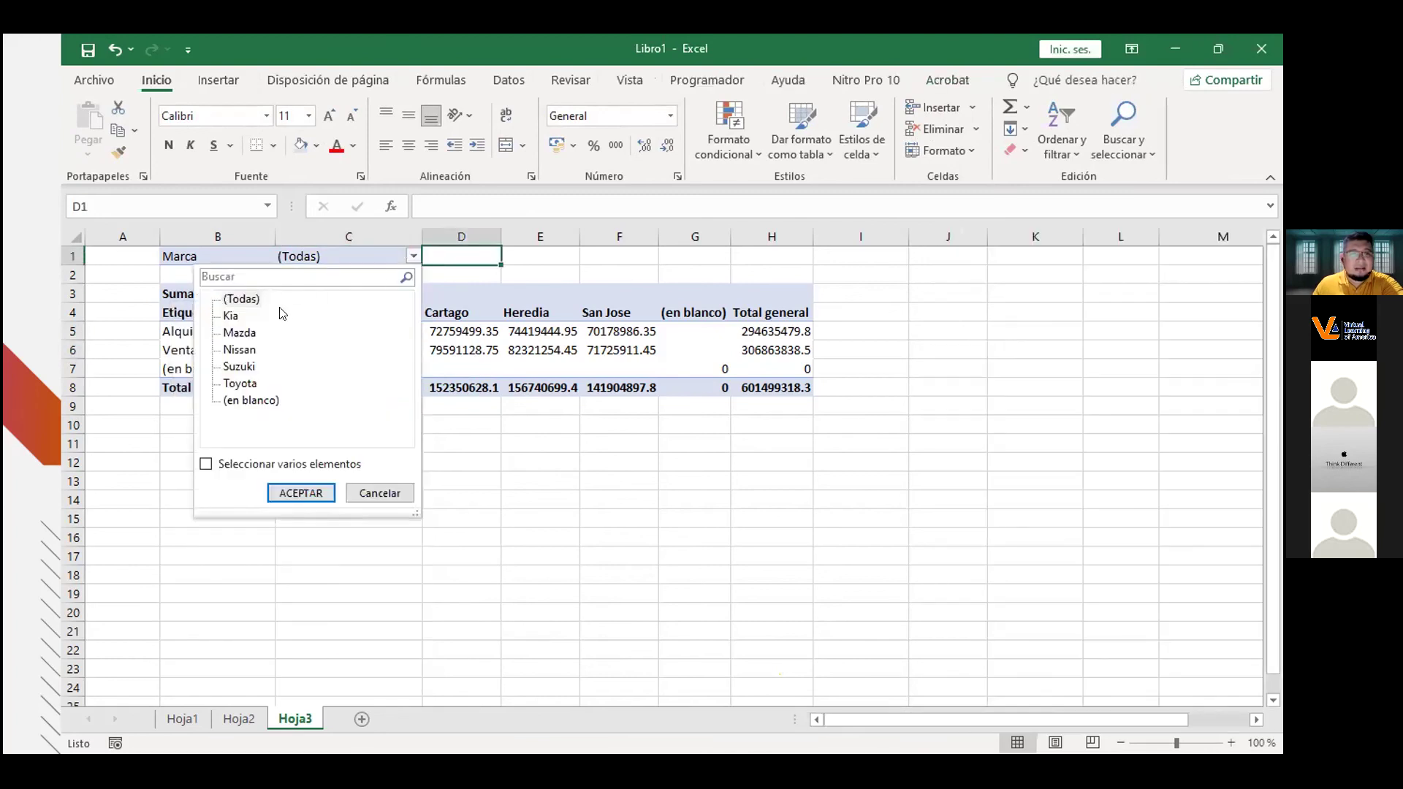
{"action": "left_click", "coordinate": [230, 316]}
{"action": "left_click", "coordinate": [309, 494]}
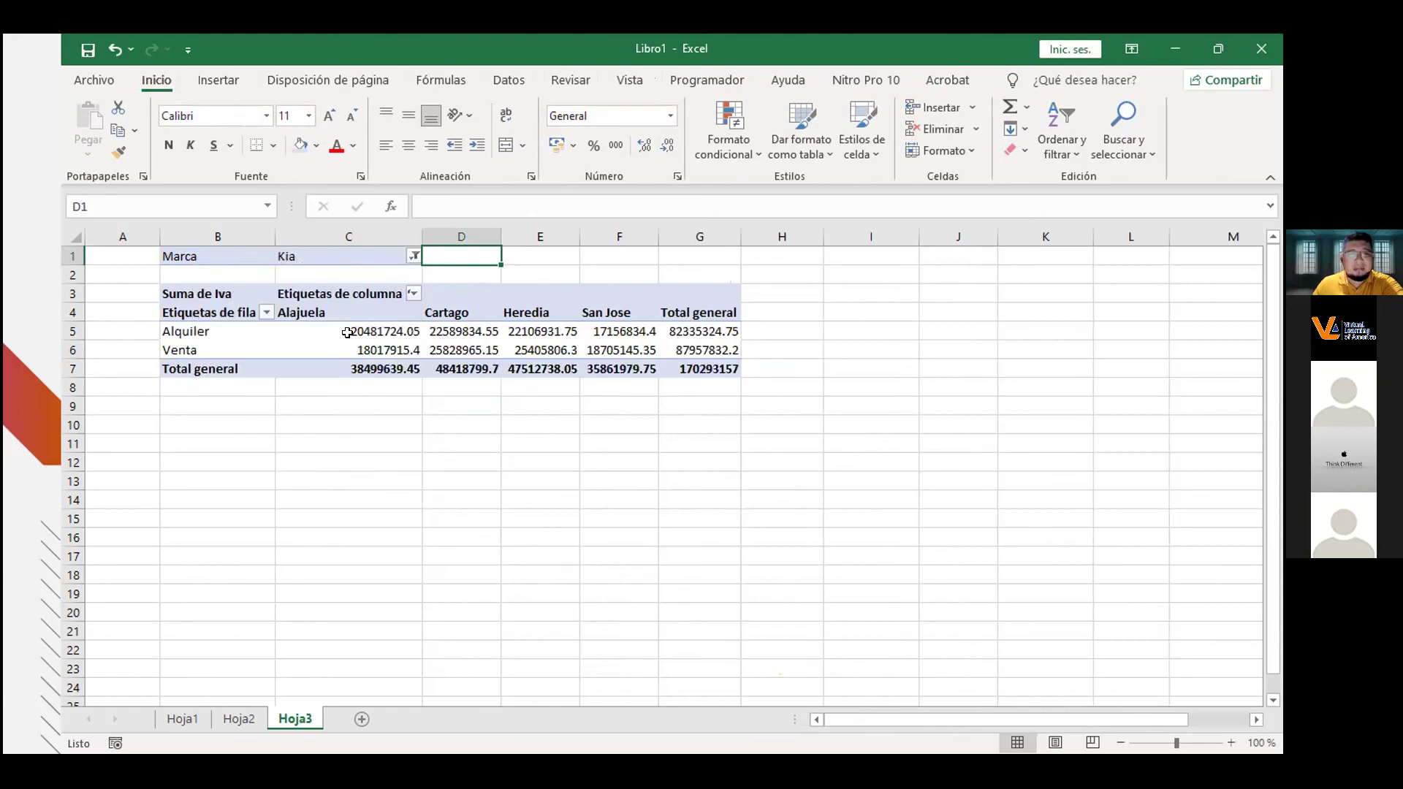
Filter Marca by Mazda, and extend the filter with multiple selection to include Kia and Suzuki.
{"action": "left_click", "coordinate": [240, 334]}
{"action": "left_click", "coordinate": [279, 492]}
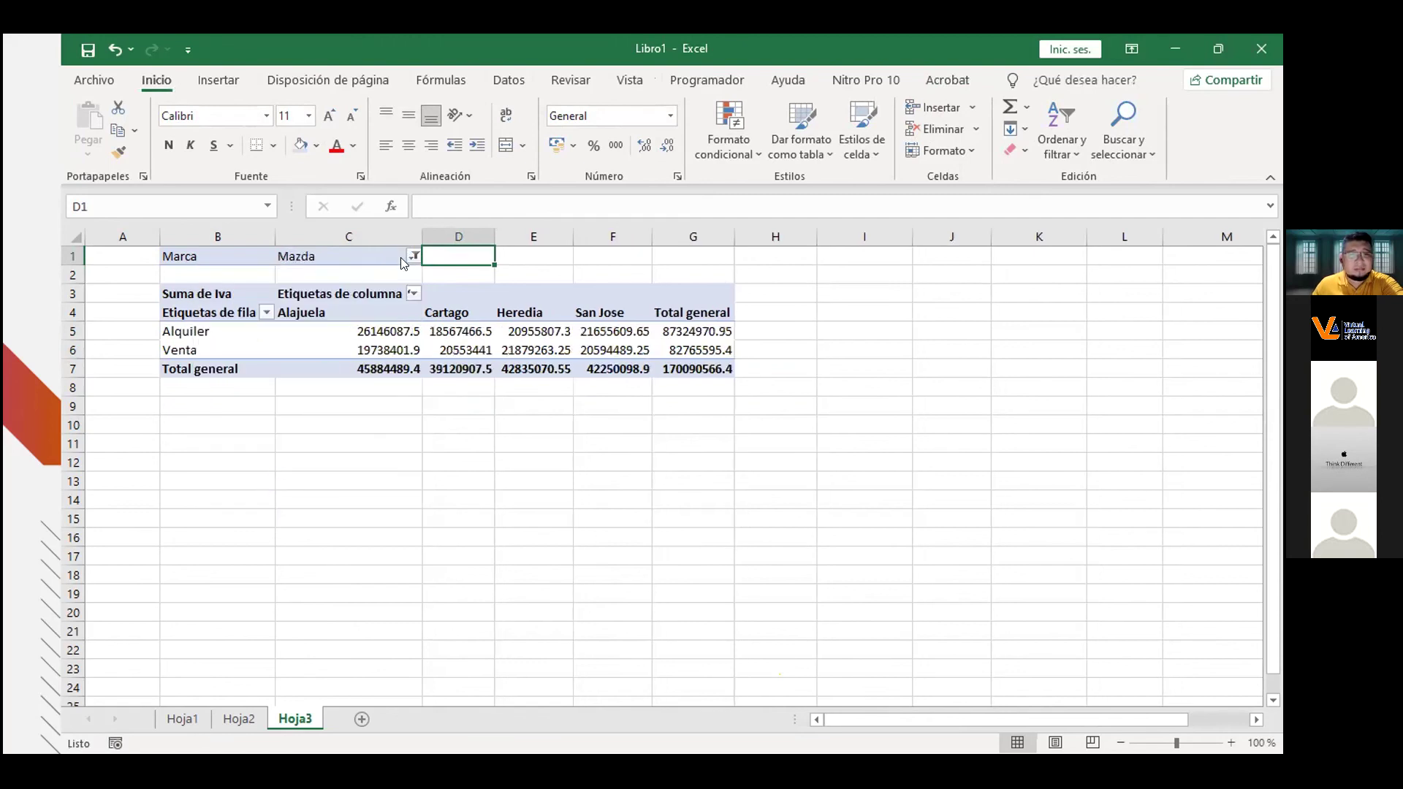
{"action": "left_click", "coordinate": [414, 255]}
{"action": "left_click", "coordinate": [206, 464]}
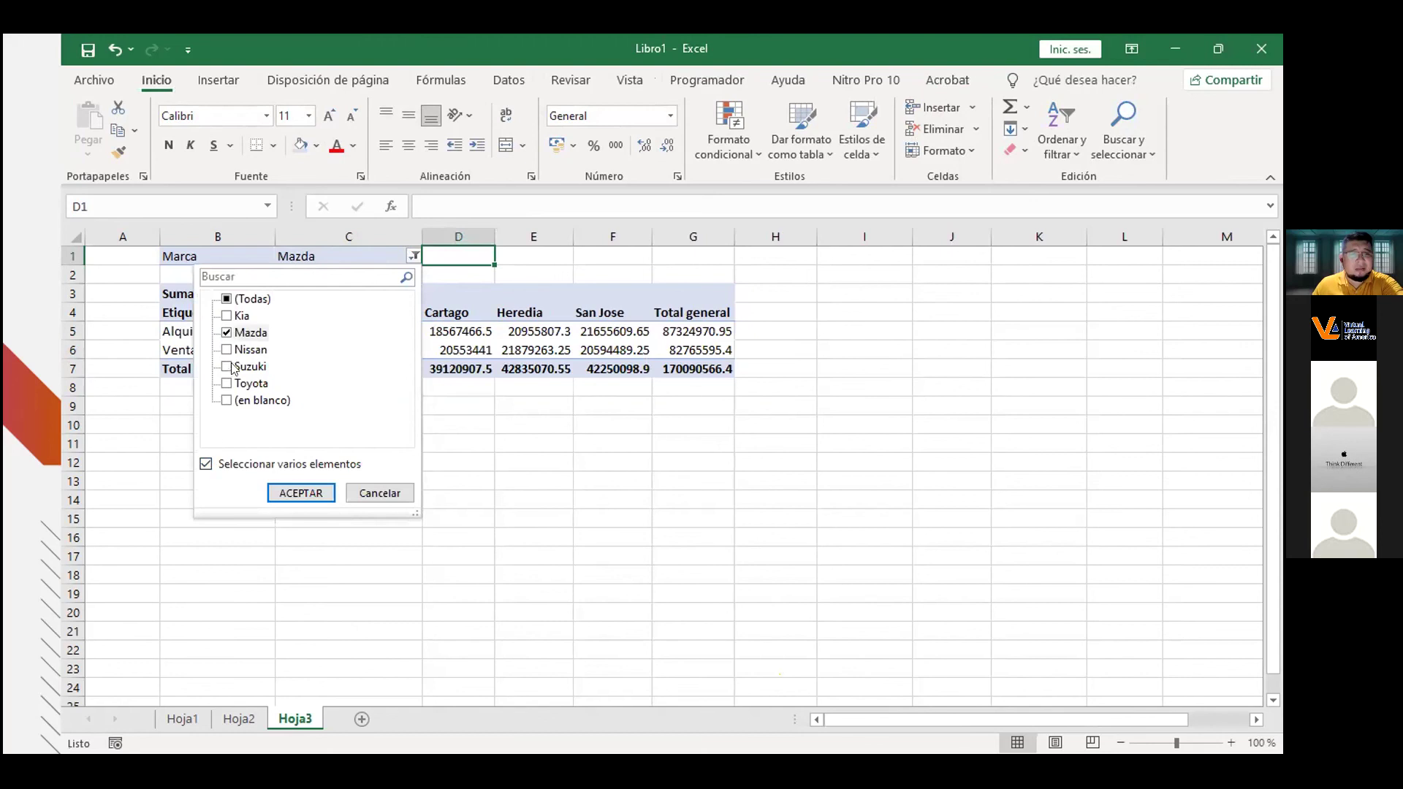
{"action": "left_click", "coordinate": [226, 315]}
{"action": "left_click", "coordinate": [228, 367]}
{"action": "left_click", "coordinate": [300, 492]}
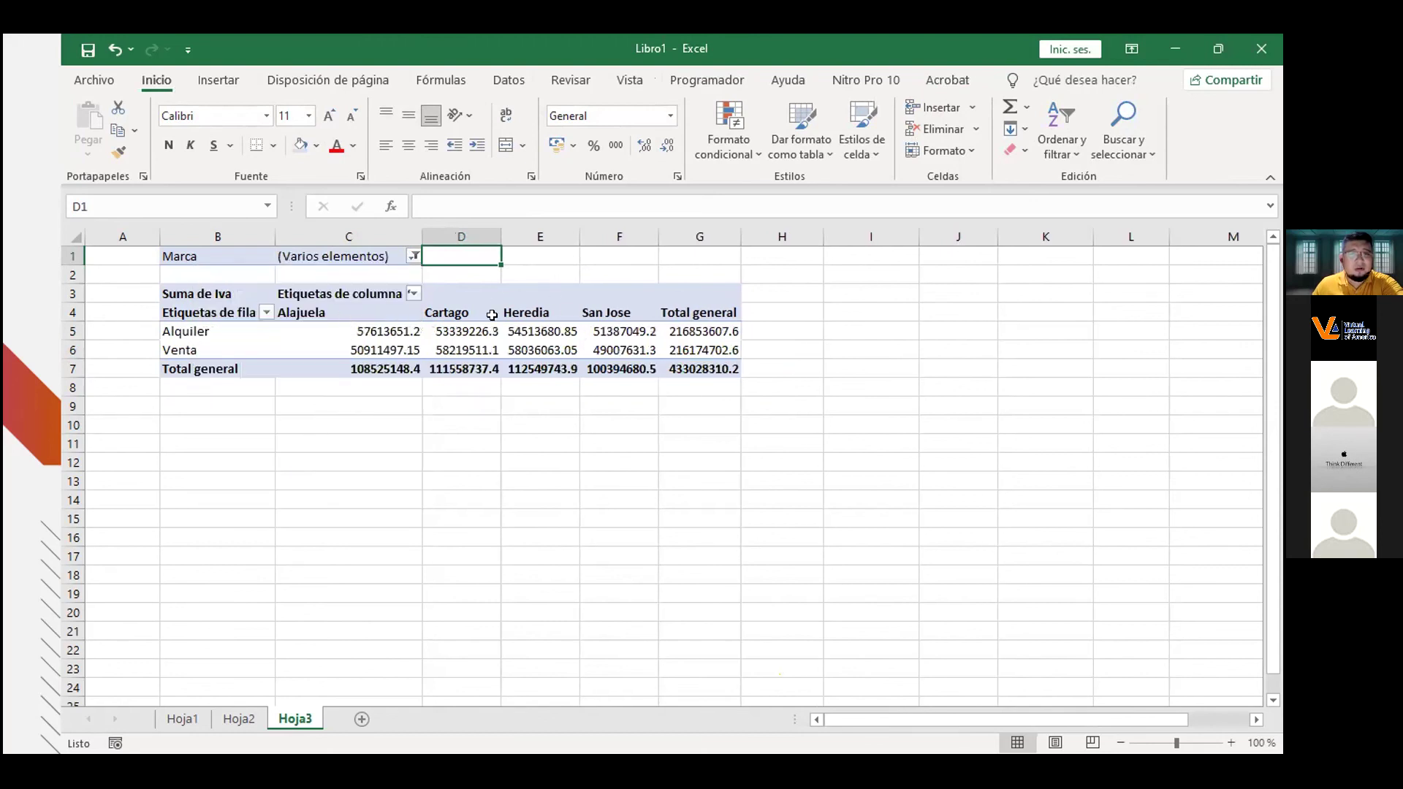
Insert a slicer for the Marca field and place it beside the pivot table, over columns H to J.
{"action": "left_click", "coordinate": [452, 329]}
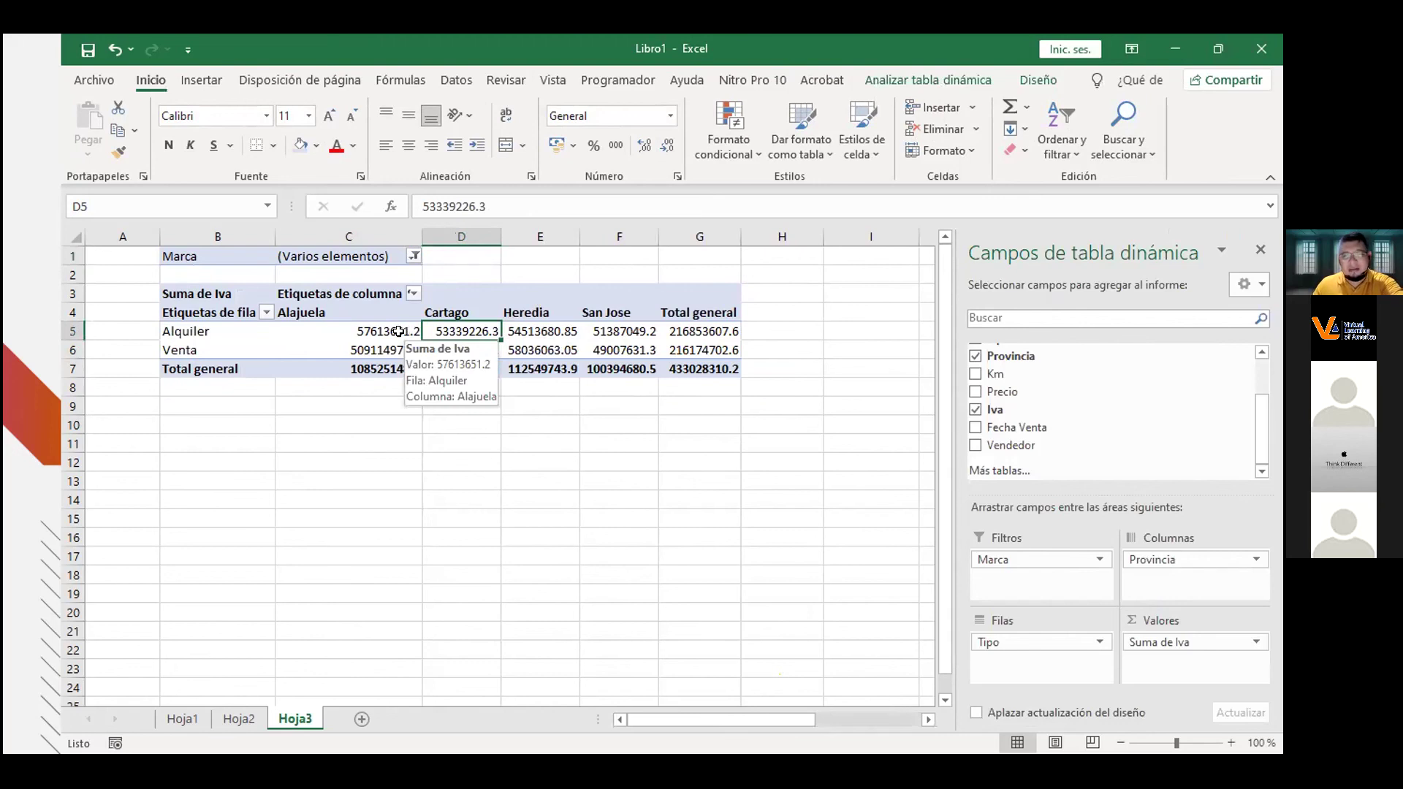
{"action": "left_click", "coordinate": [398, 331]}
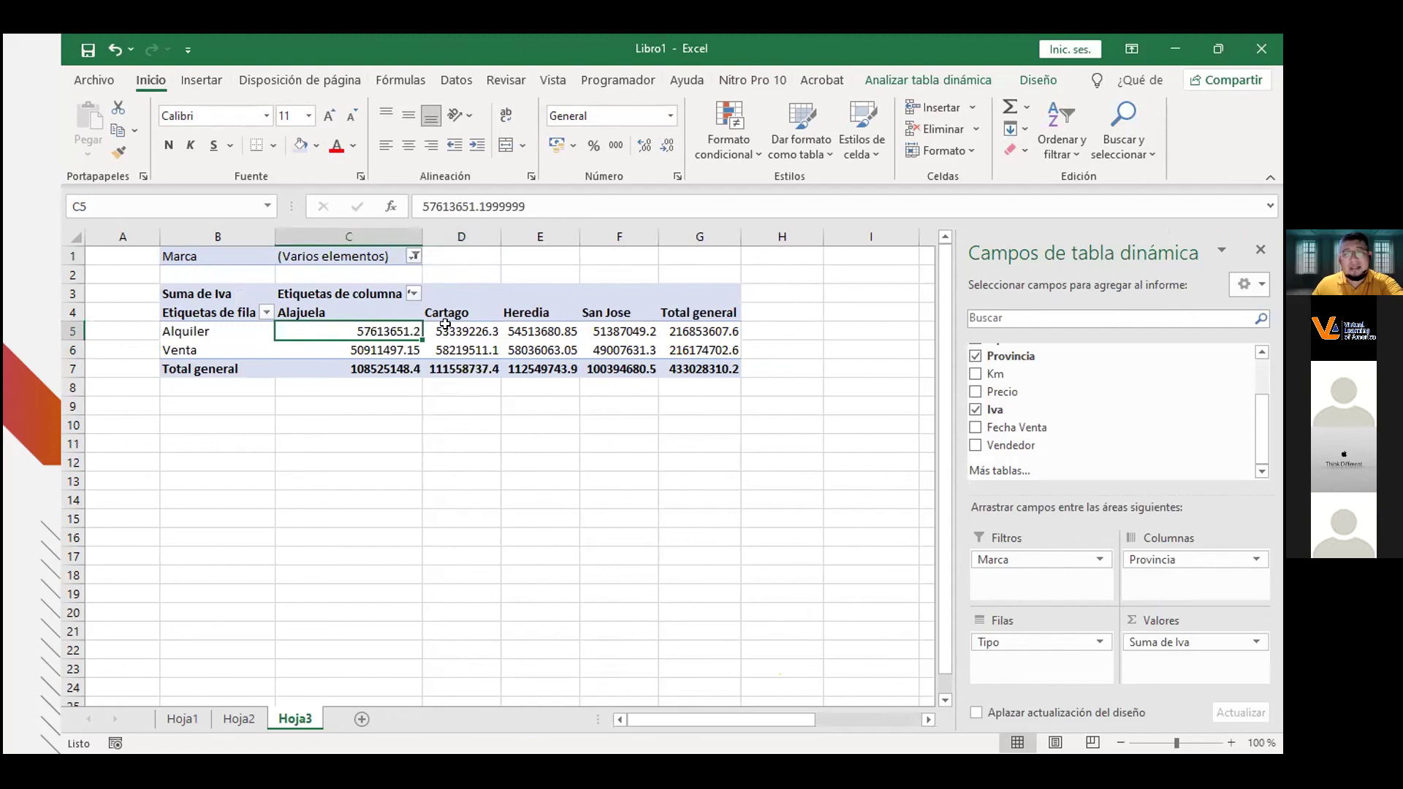
{"action": "left_click", "coordinate": [941, 78]}
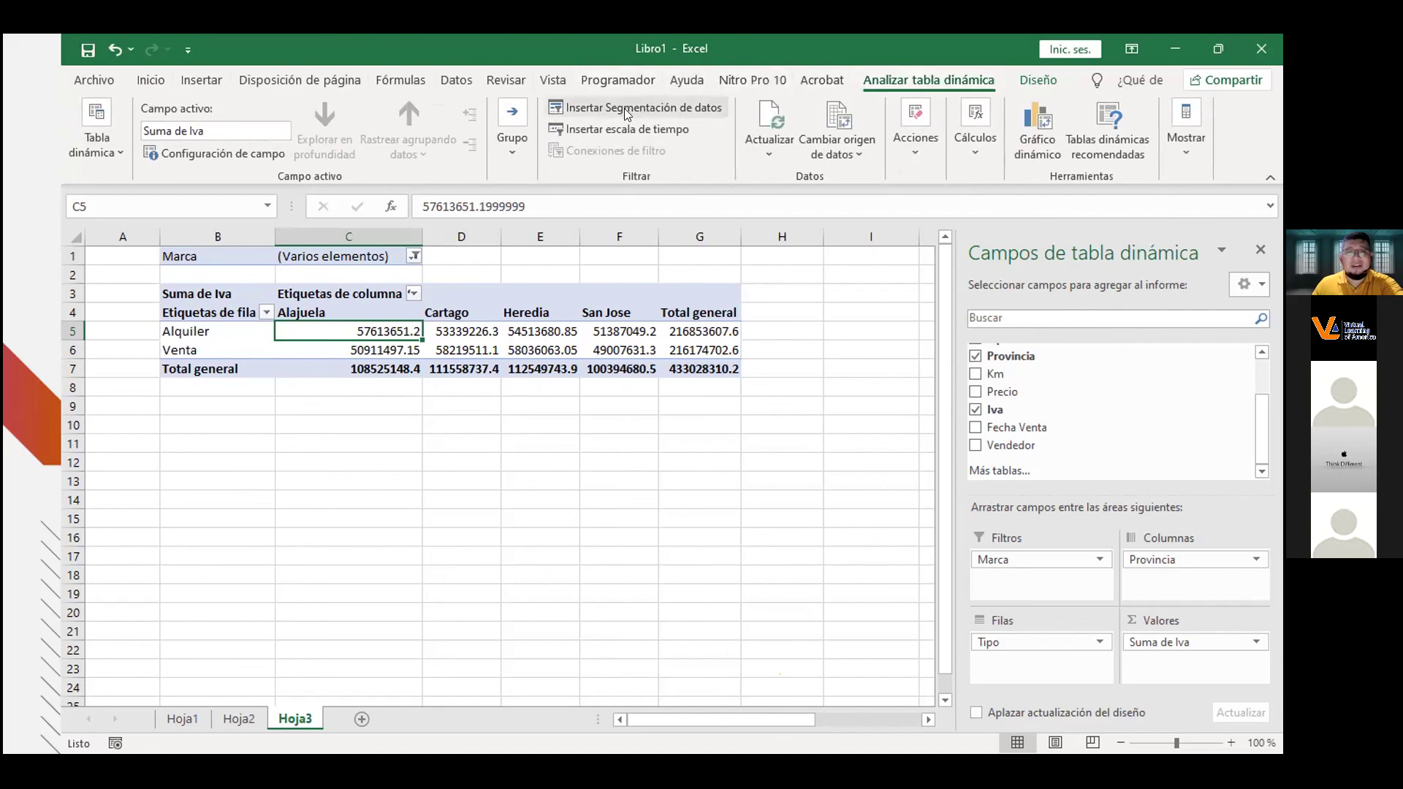
{"action": "left_click", "coordinate": [684, 108]}
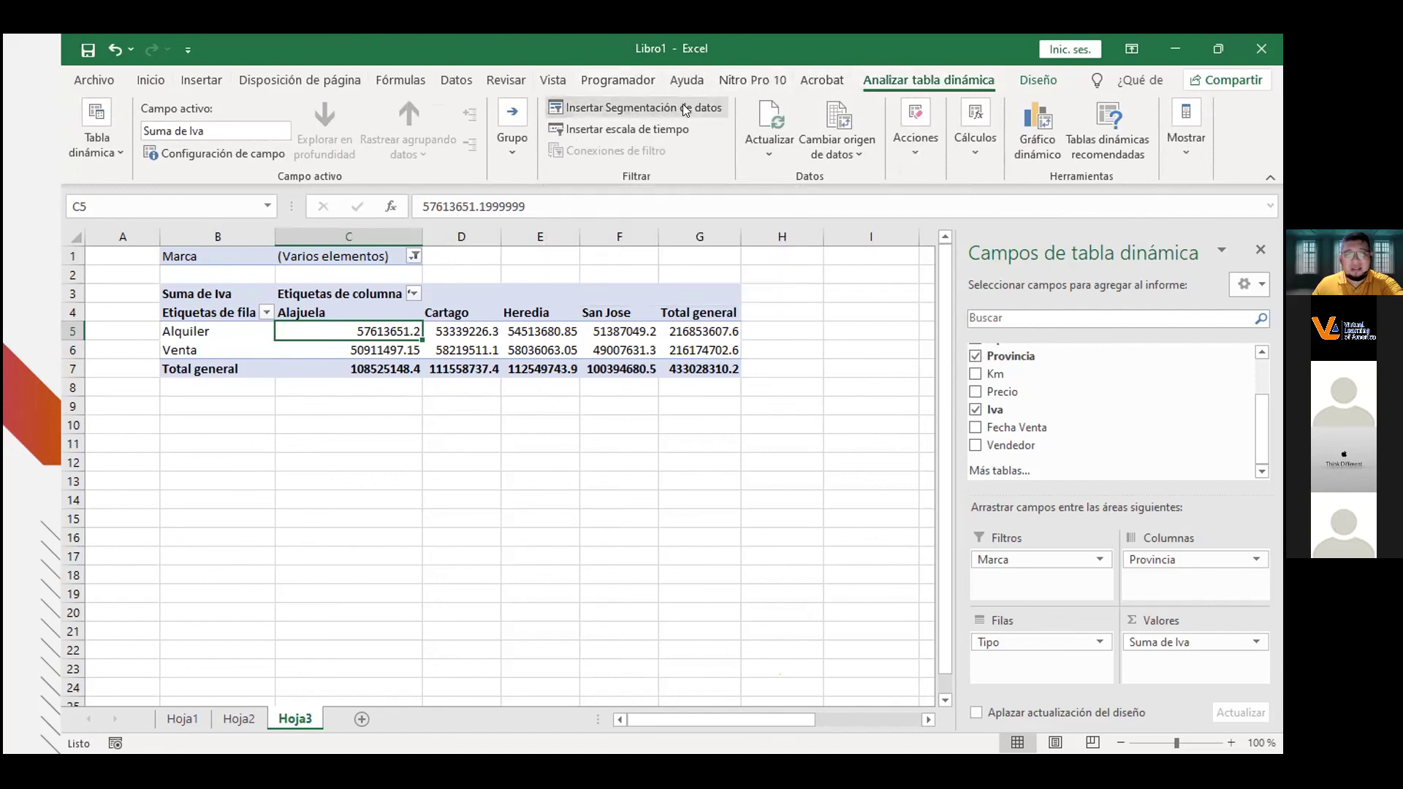
{"action": "left_click_drag", "start_coordinate": [770, 176], "coordinate": [889, 119]}
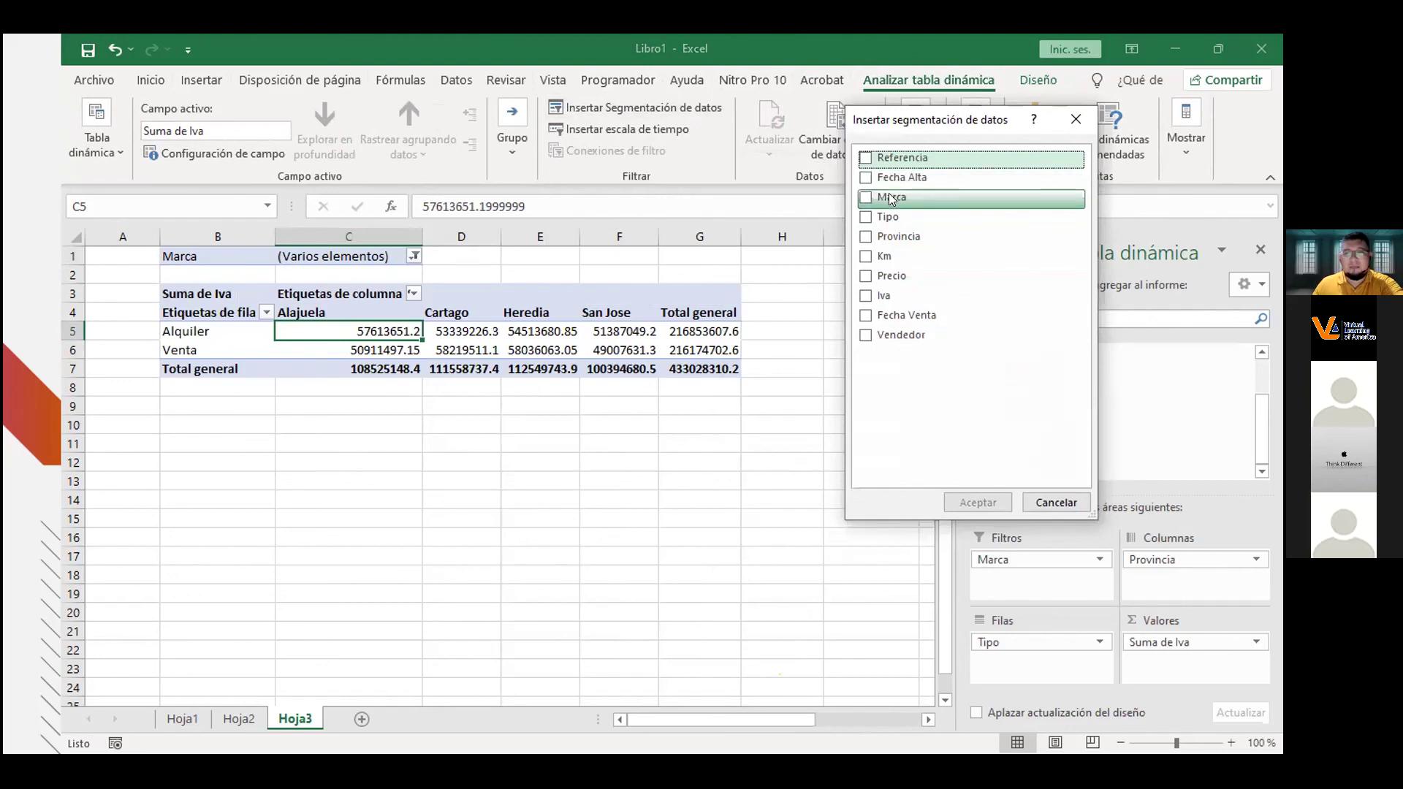
{"action": "left_click", "coordinate": [867, 198]}
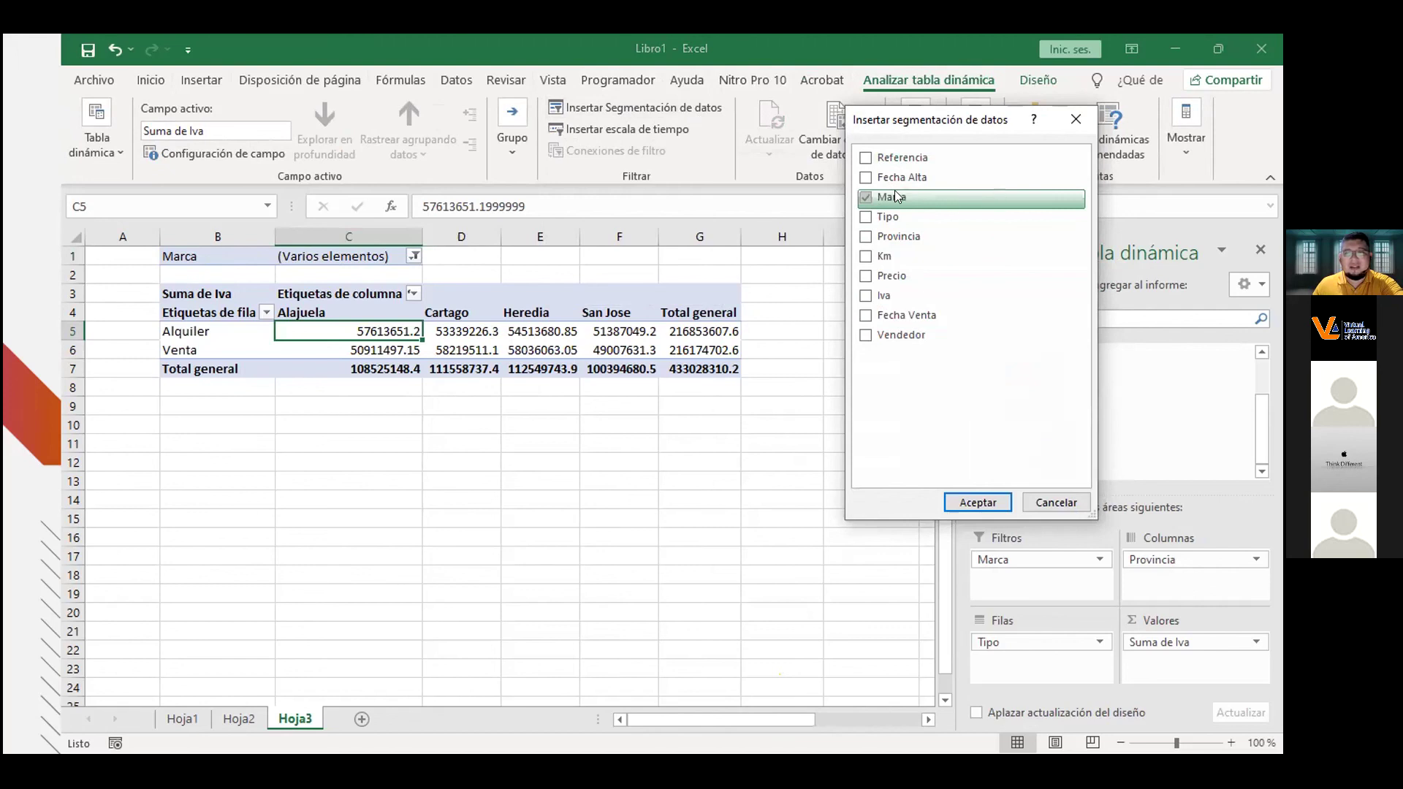
{"action": "left_click", "coordinate": [966, 504]}
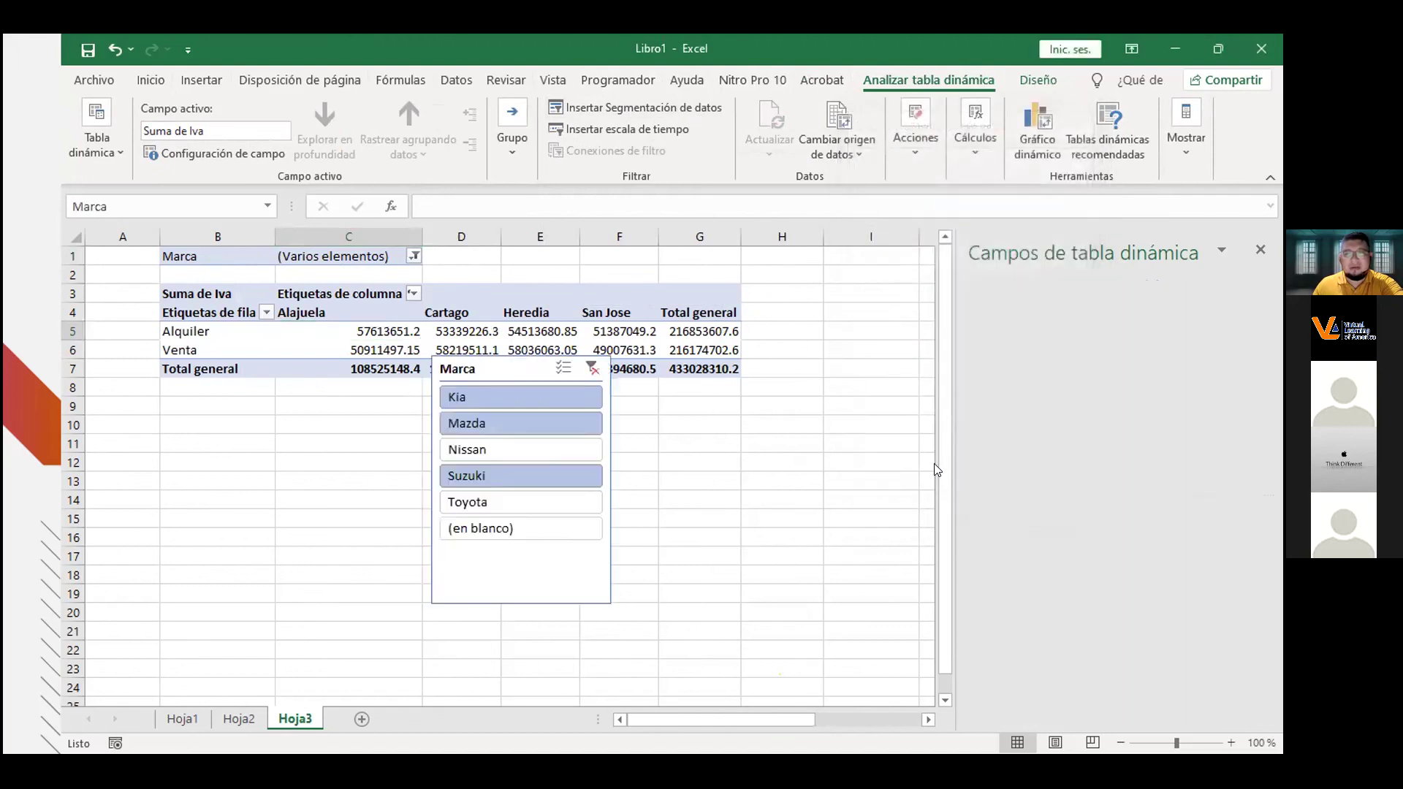
{"action": "left_click_drag", "start_coordinate": [488, 365], "coordinate": [844, 264]}
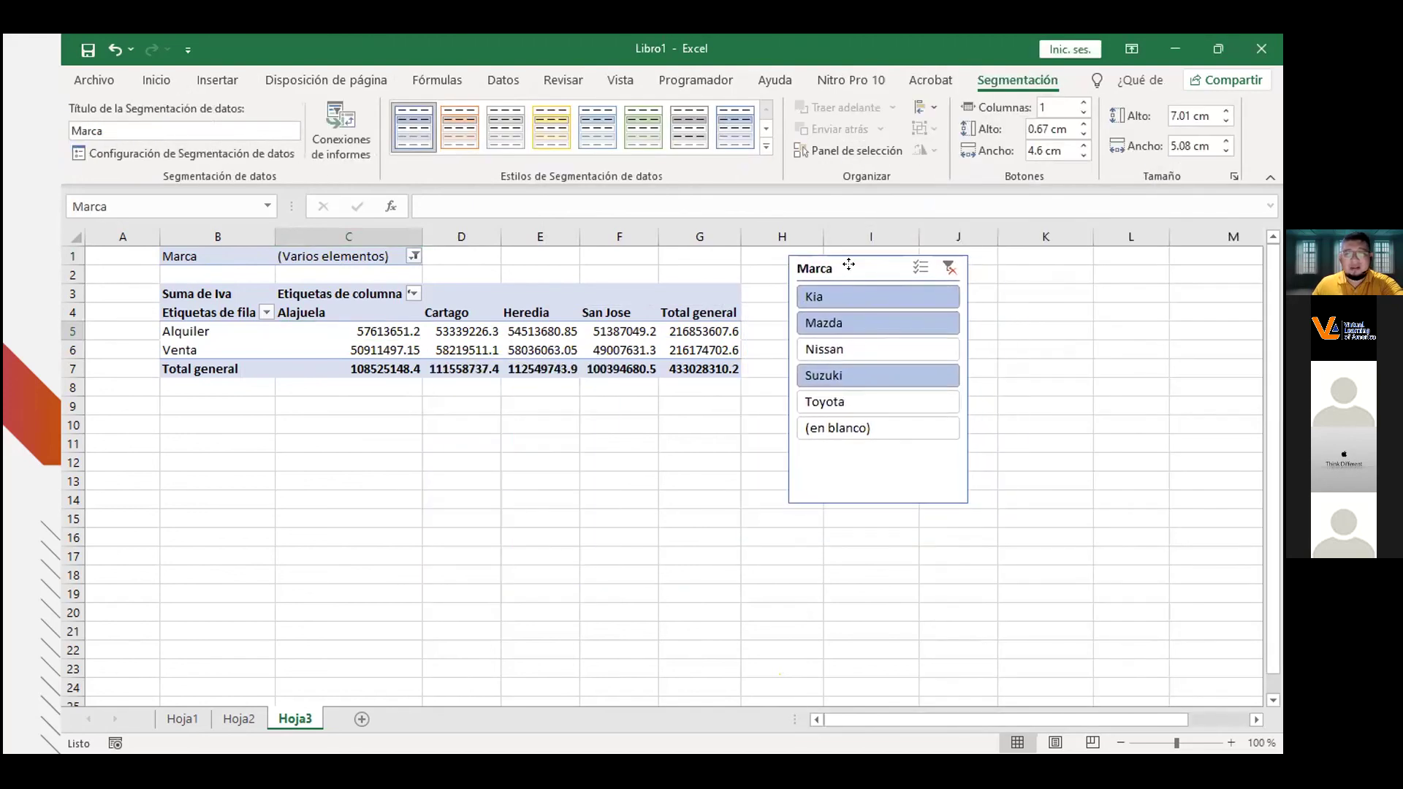
Filter the pivot table with the Marca slicer one brand at a time, going through Kia, Mazda, Nissan, Suzuki and Toyota.
{"action": "left_click", "coordinate": [820, 345]}
{"action": "left_click", "coordinate": [815, 315]}
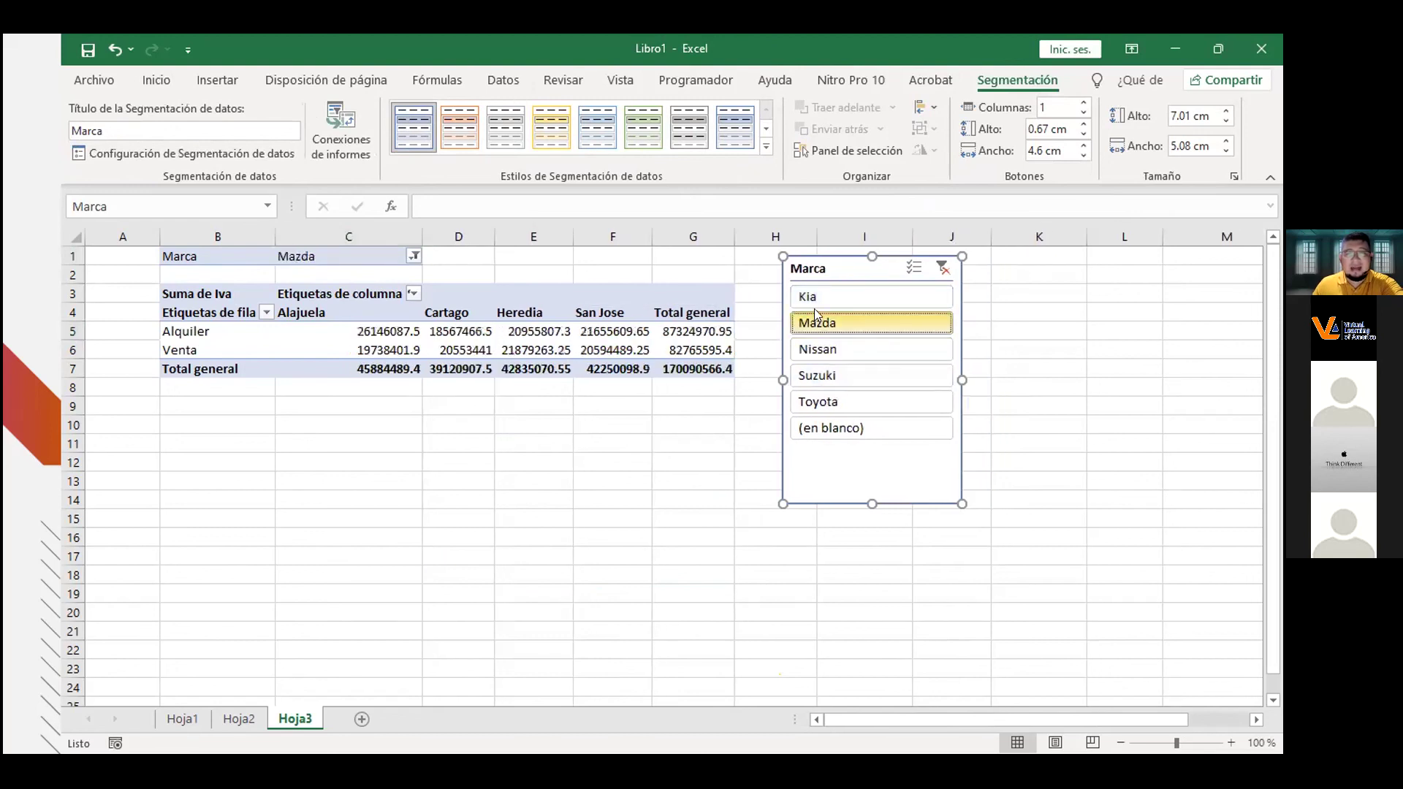
{"action": "left_click", "coordinate": [808, 296]}
{"action": "left_click", "coordinate": [815, 322]}
{"action": "left_click", "coordinate": [818, 348]}
{"action": "left_click", "coordinate": [822, 379]}
{"action": "left_click", "coordinate": [825, 402]}
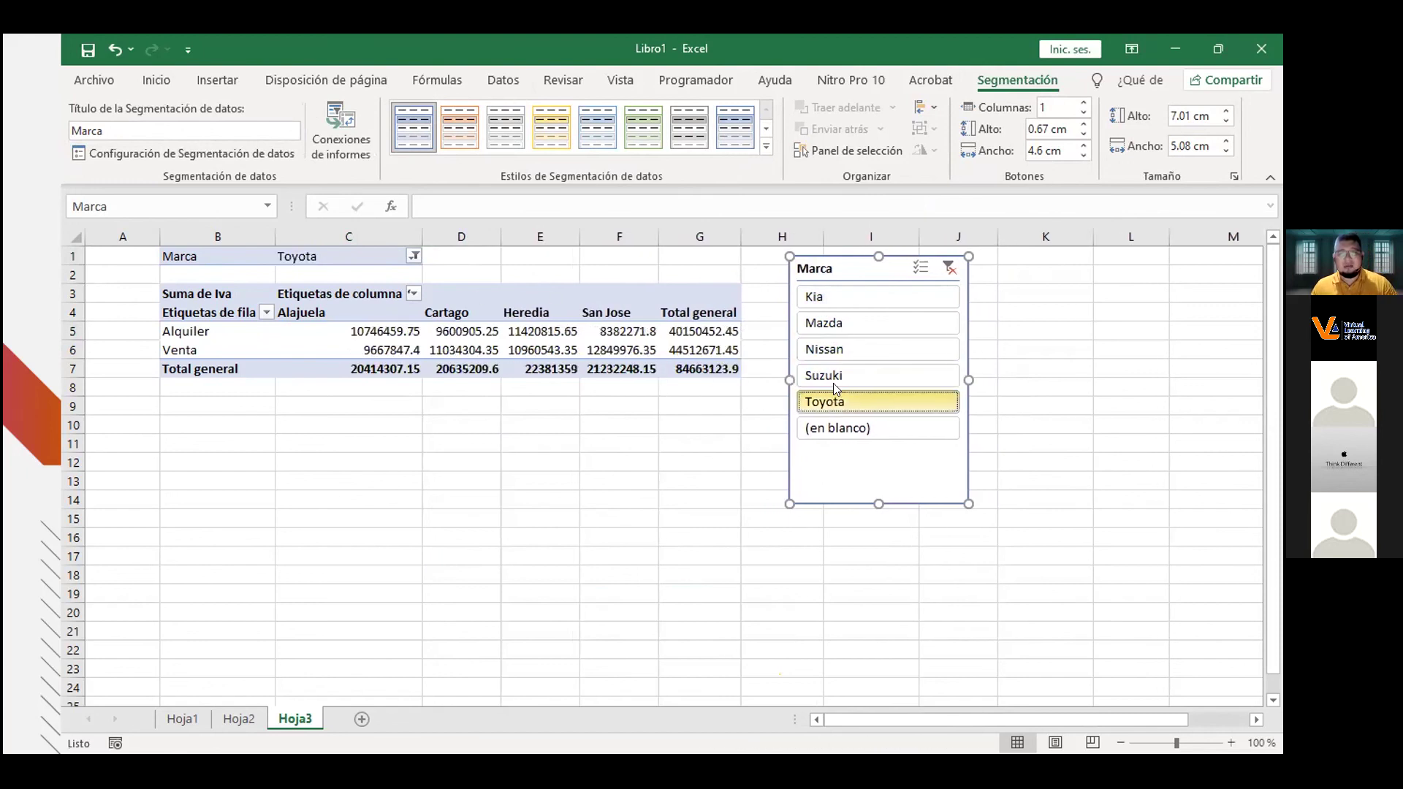
Try the range Nissan to Toyota in the Marca slicer, and replace it with the non-adjacent brands Toyota, Mazda and Kia.
{"action": "left_click", "coordinate": [826, 349], "text": "shift"}
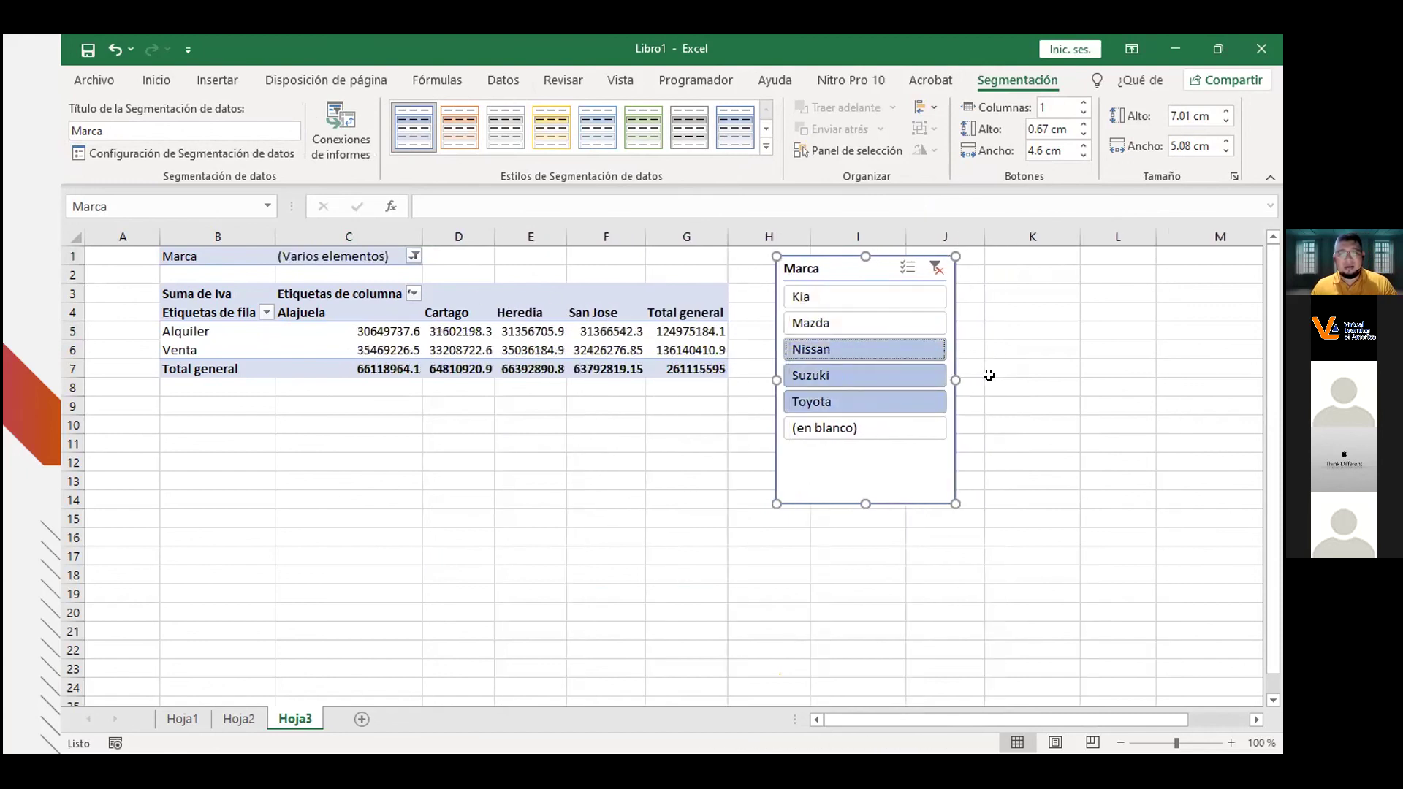
{"action": "left_click", "coordinate": [832, 394]}
{"action": "left_click", "coordinate": [827, 325], "text": "ctrl"}
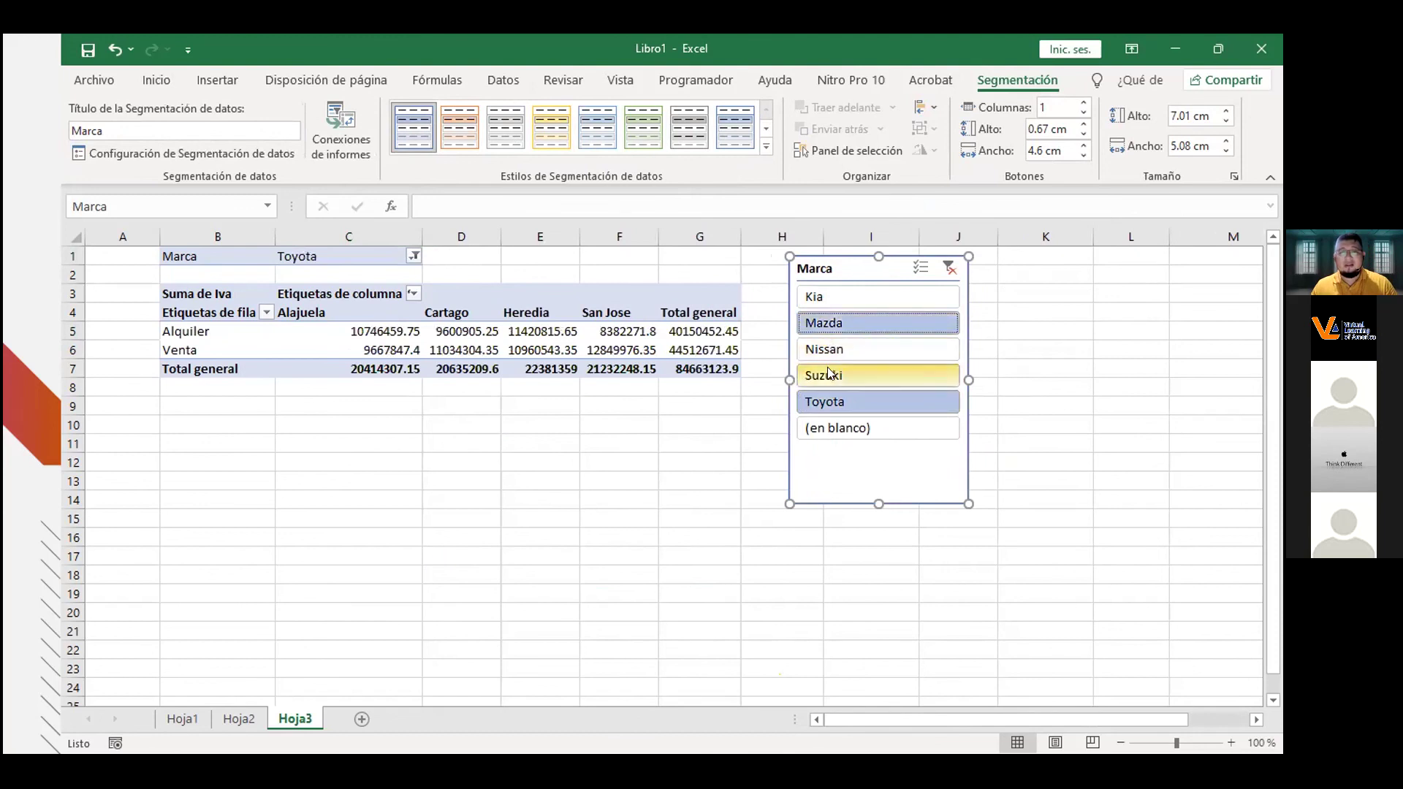
{"action": "left_click", "coordinate": [831, 295], "text": "ctrl"}
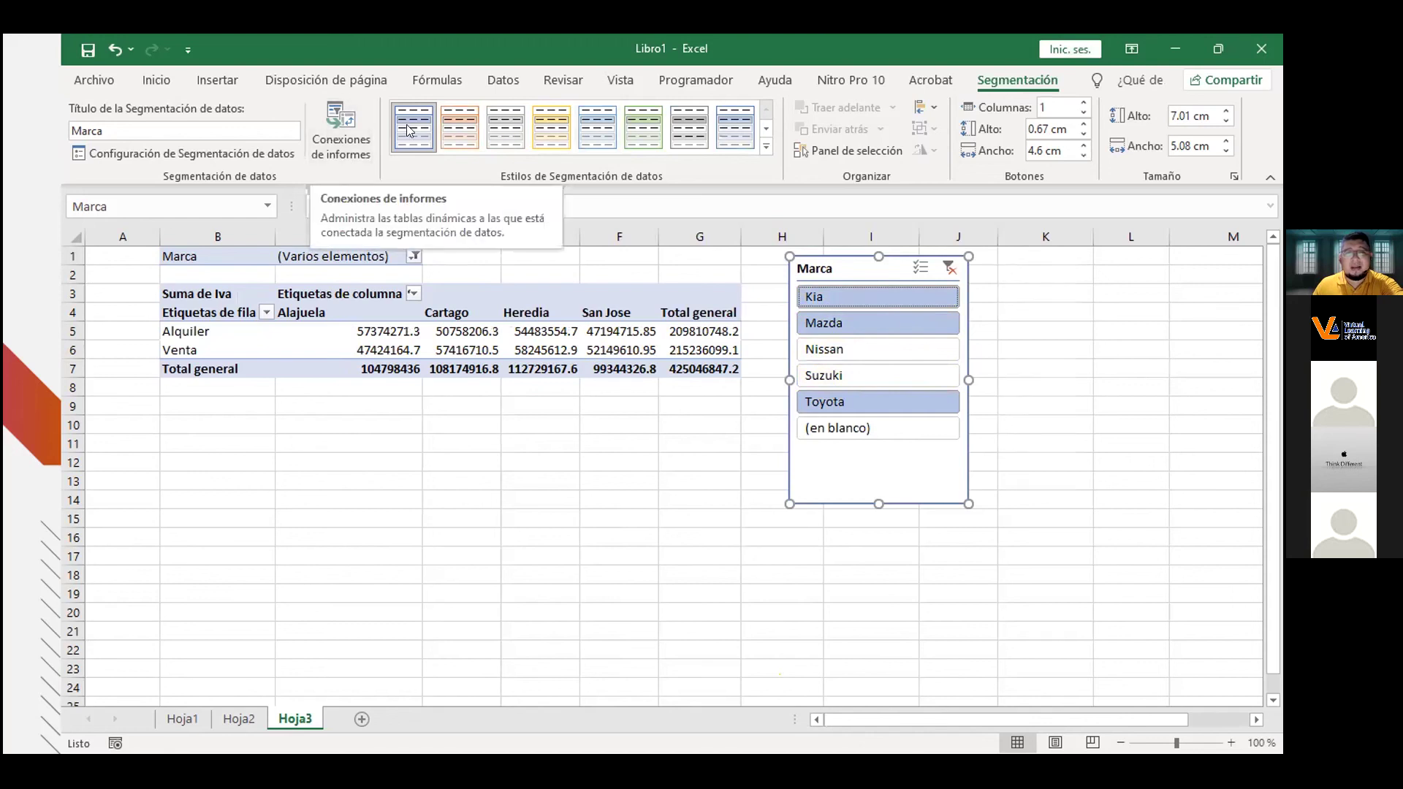
Look over the available light and dark styles for the Marca slicer without applying one.
{"action": "left_click", "coordinate": [766, 146]}
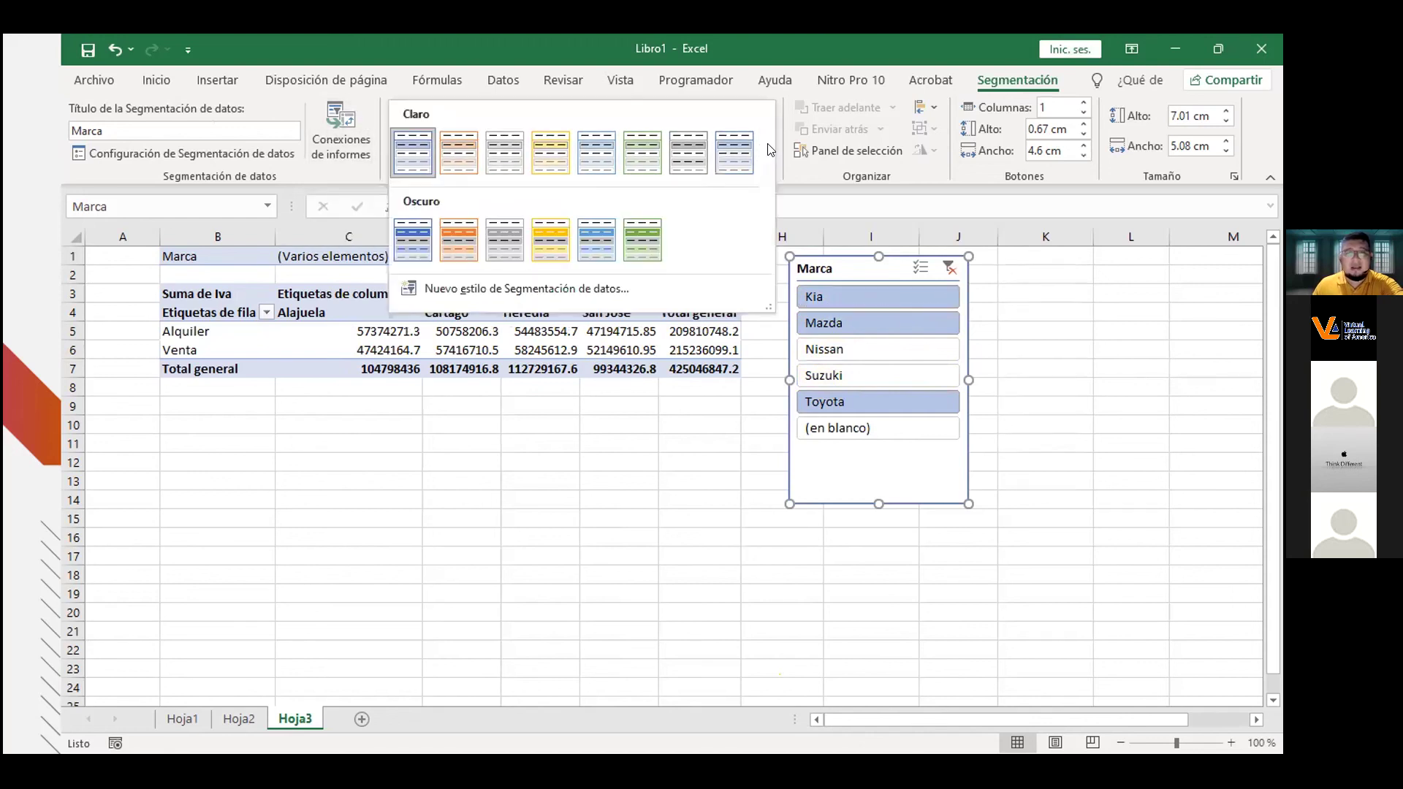
{"action": "left_click", "coordinate": [1086, 384]}
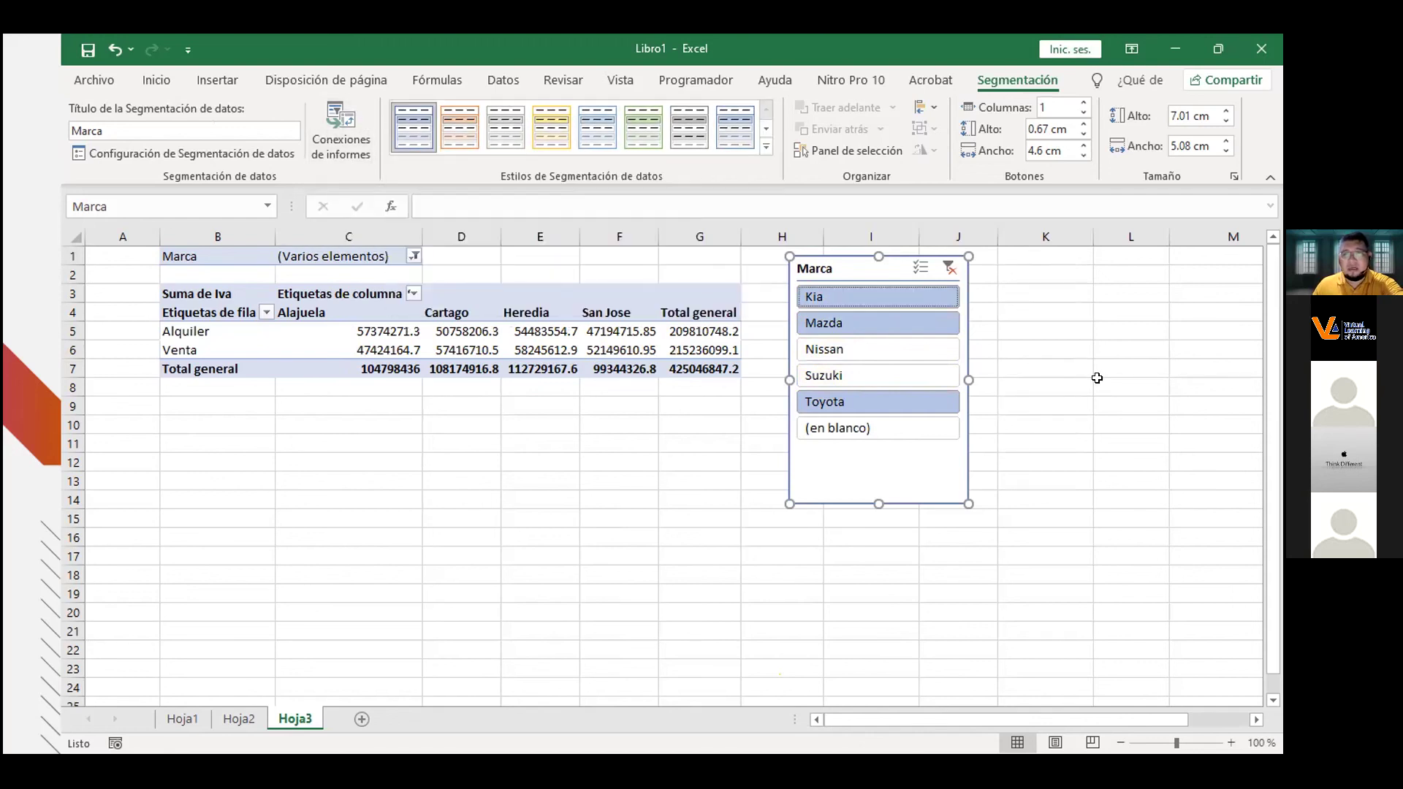
{"action": "left_click", "coordinate": [1020, 310]}
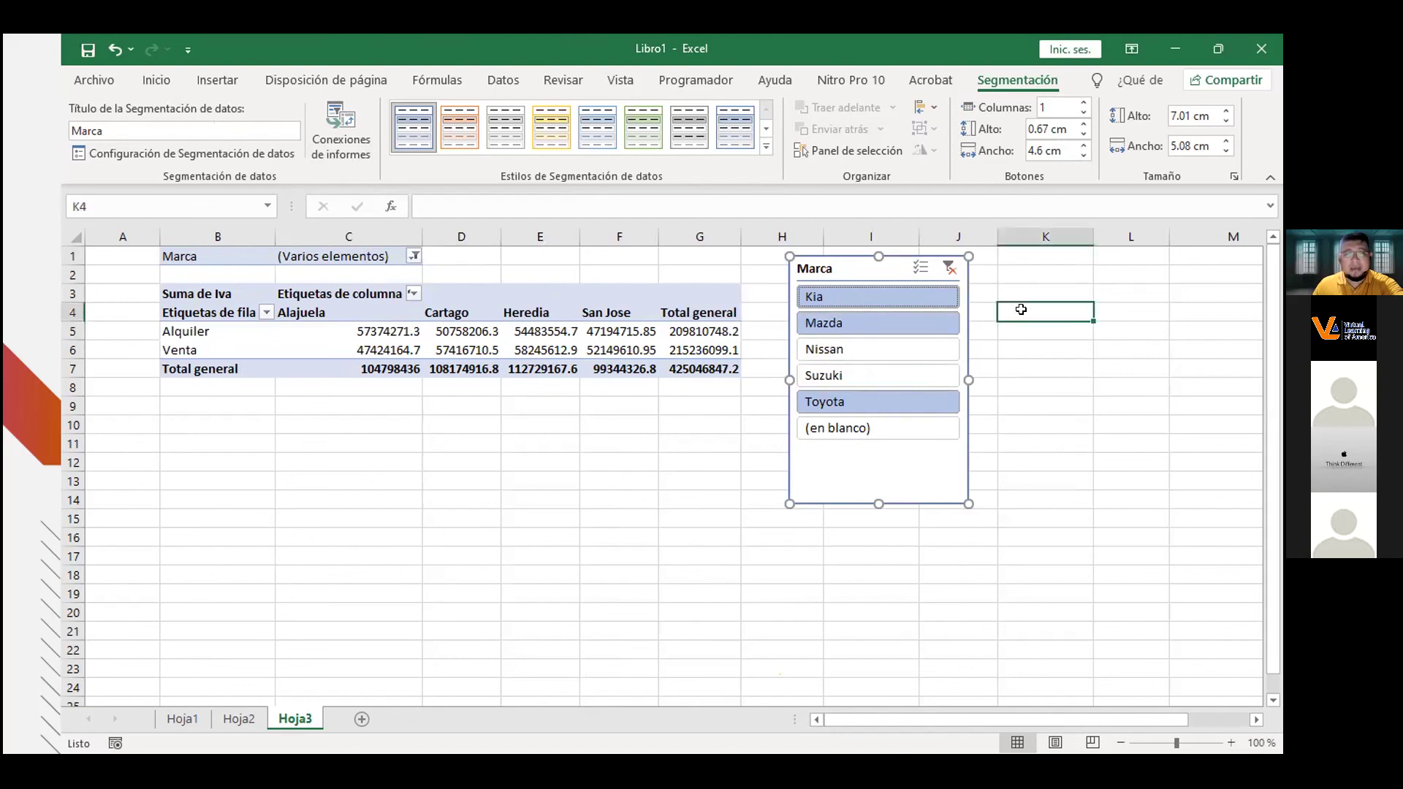
Insert a timeline for Fecha Venta, place it below the pivot table and widen it to about 16.93 cm.
{"action": "left_click", "coordinate": [567, 342]}
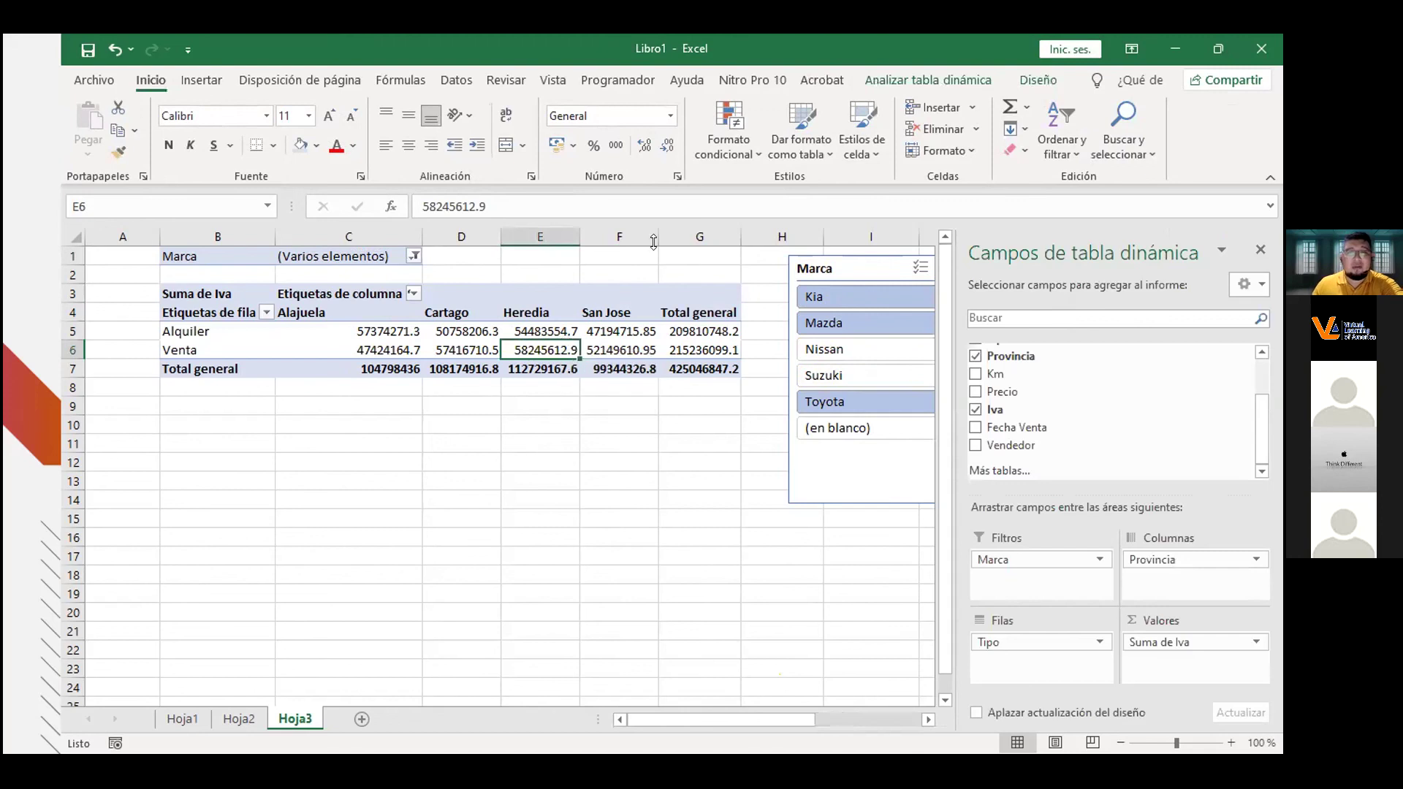
{"action": "left_click", "coordinate": [964, 77]}
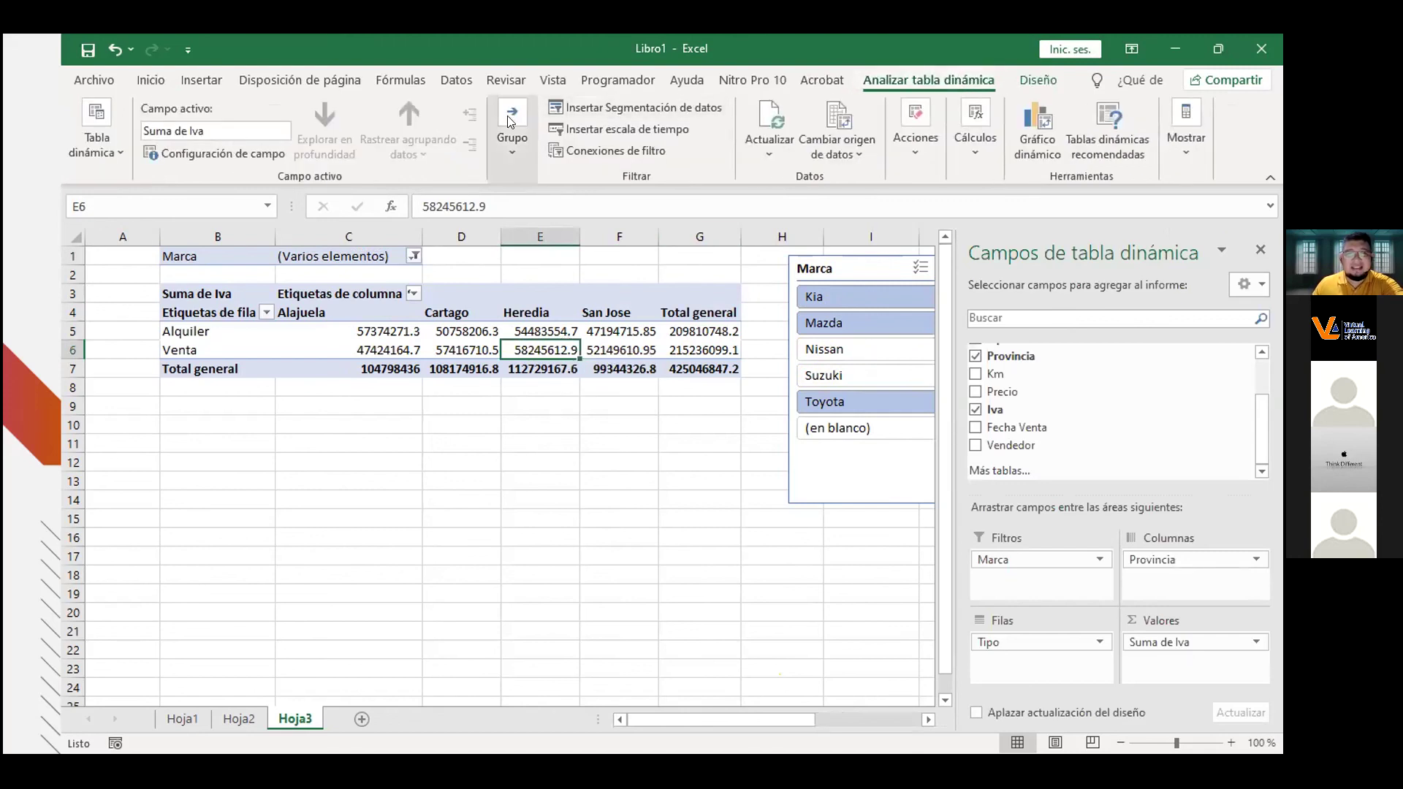
{"action": "left_click", "coordinate": [628, 131]}
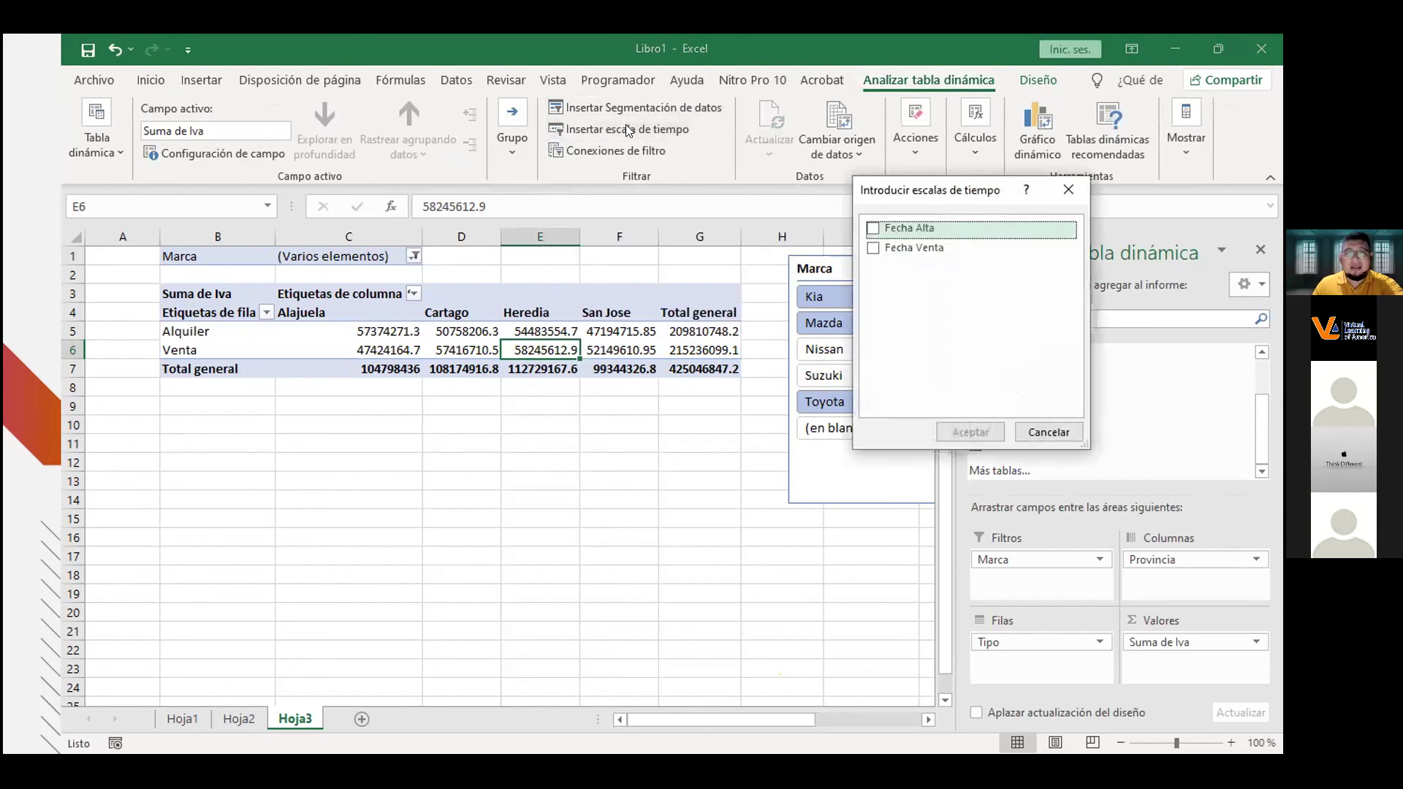
{"action": "left_click_drag", "start_coordinate": [936, 194], "coordinate": [869, 173]}
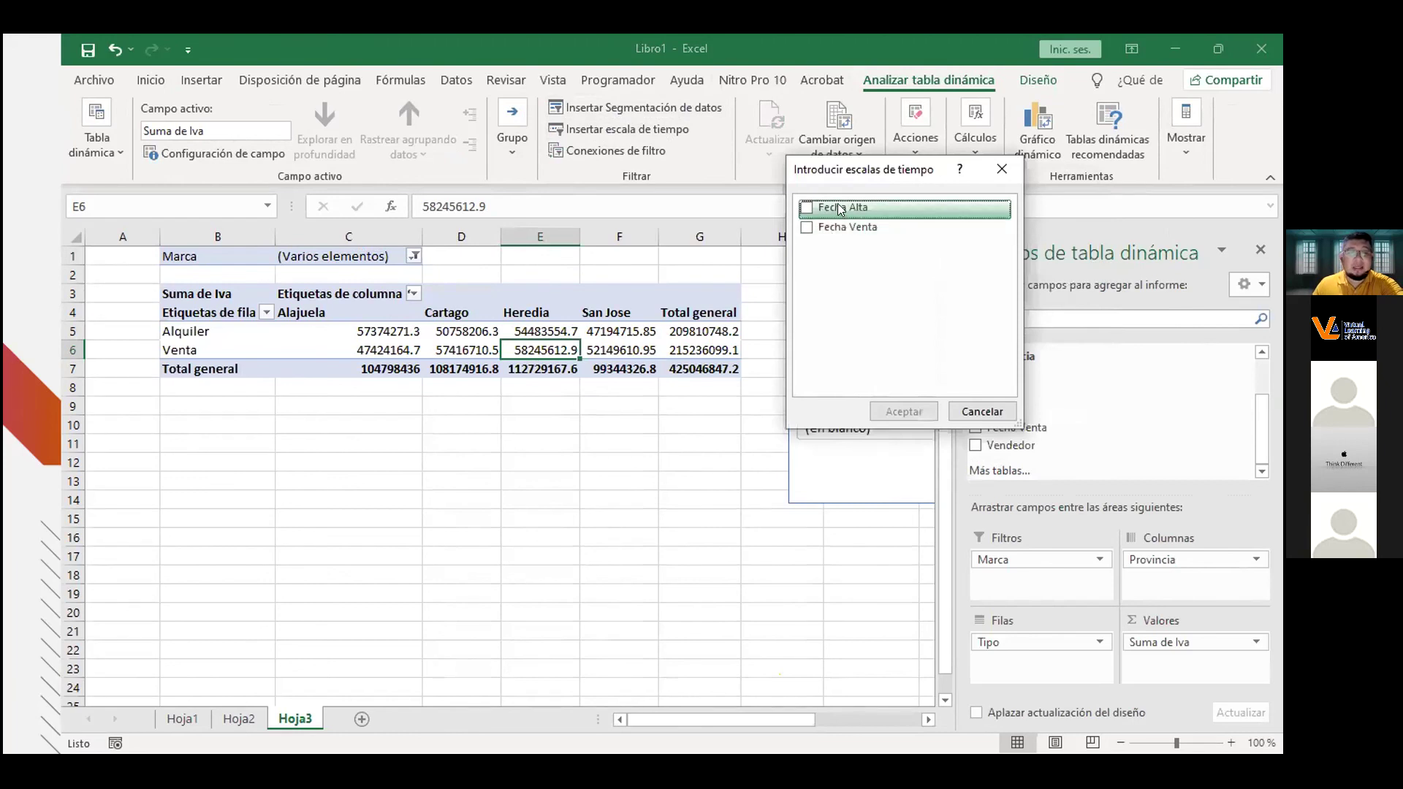
{"action": "left_click", "coordinate": [806, 227]}
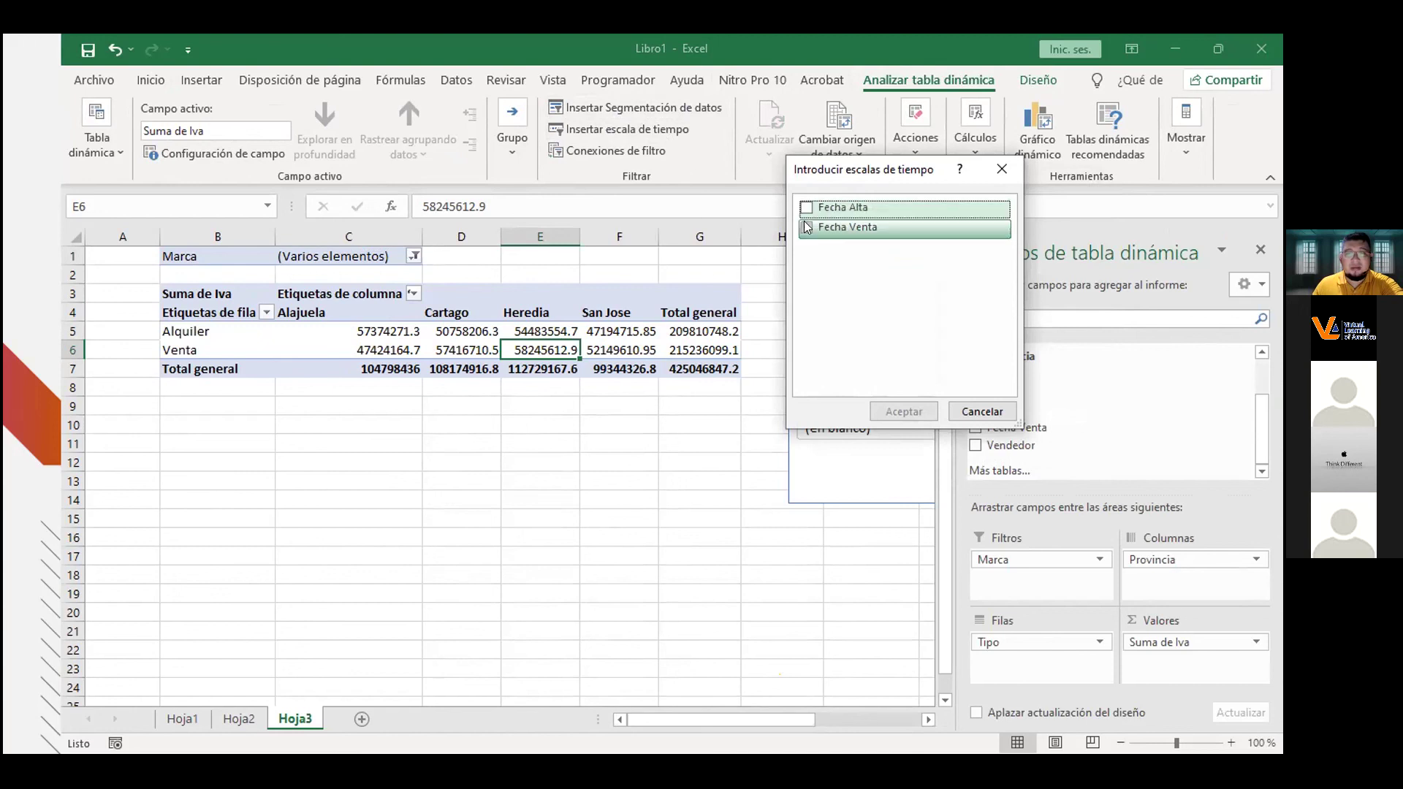
{"action": "left_click", "coordinate": [897, 413]}
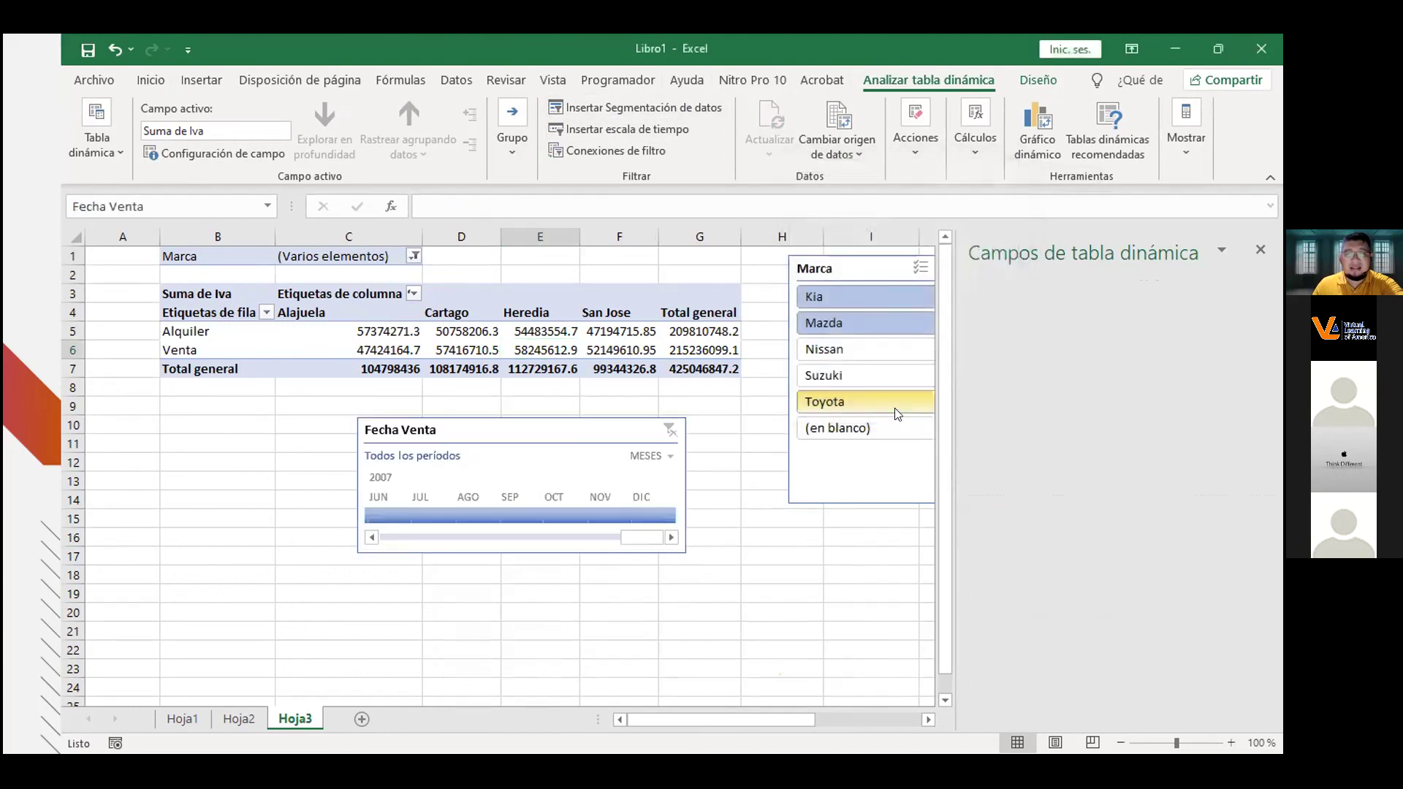
{"action": "left_click_drag", "start_coordinate": [564, 422], "coordinate": [360, 399]}
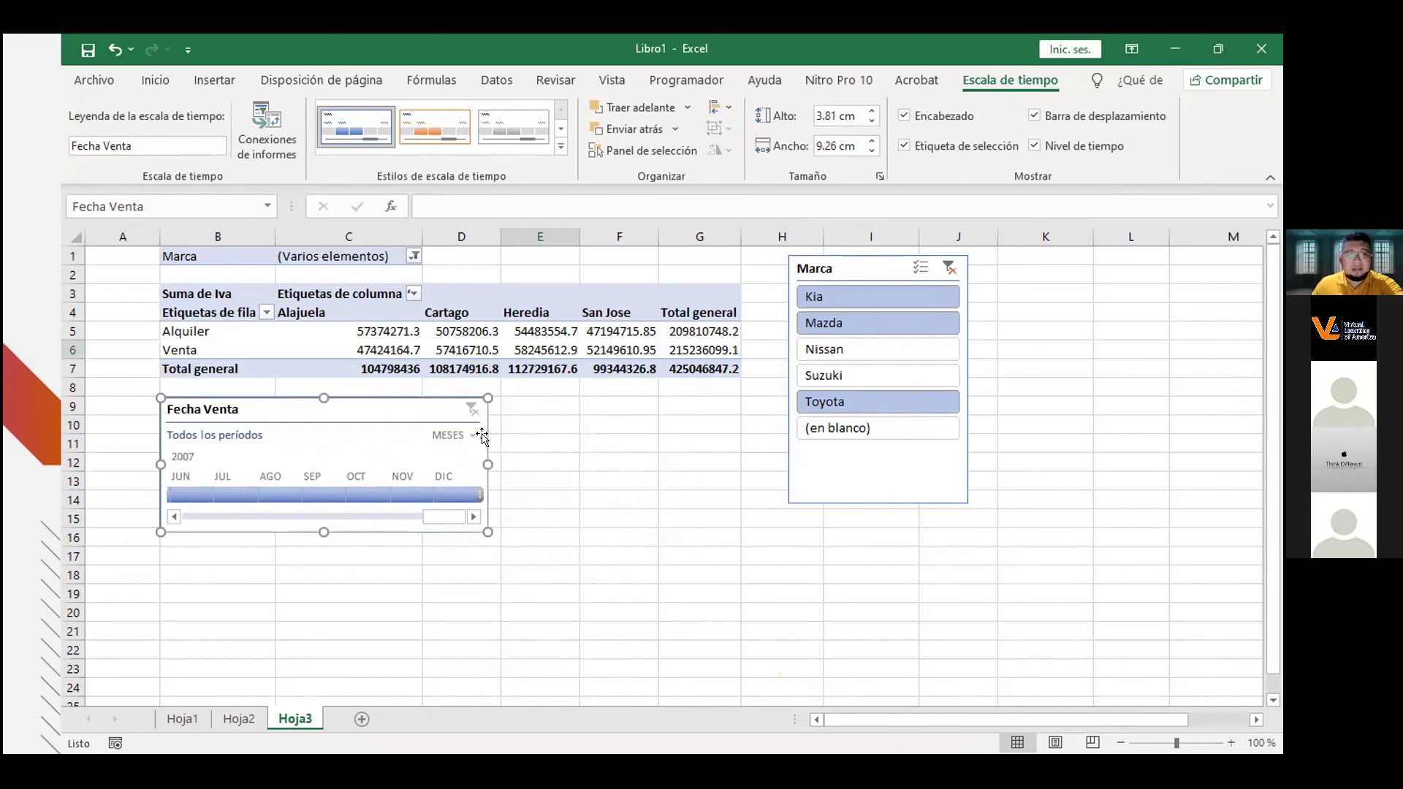
{"action": "left_click_drag", "start_coordinate": [487, 460], "coordinate": [760, 464]}
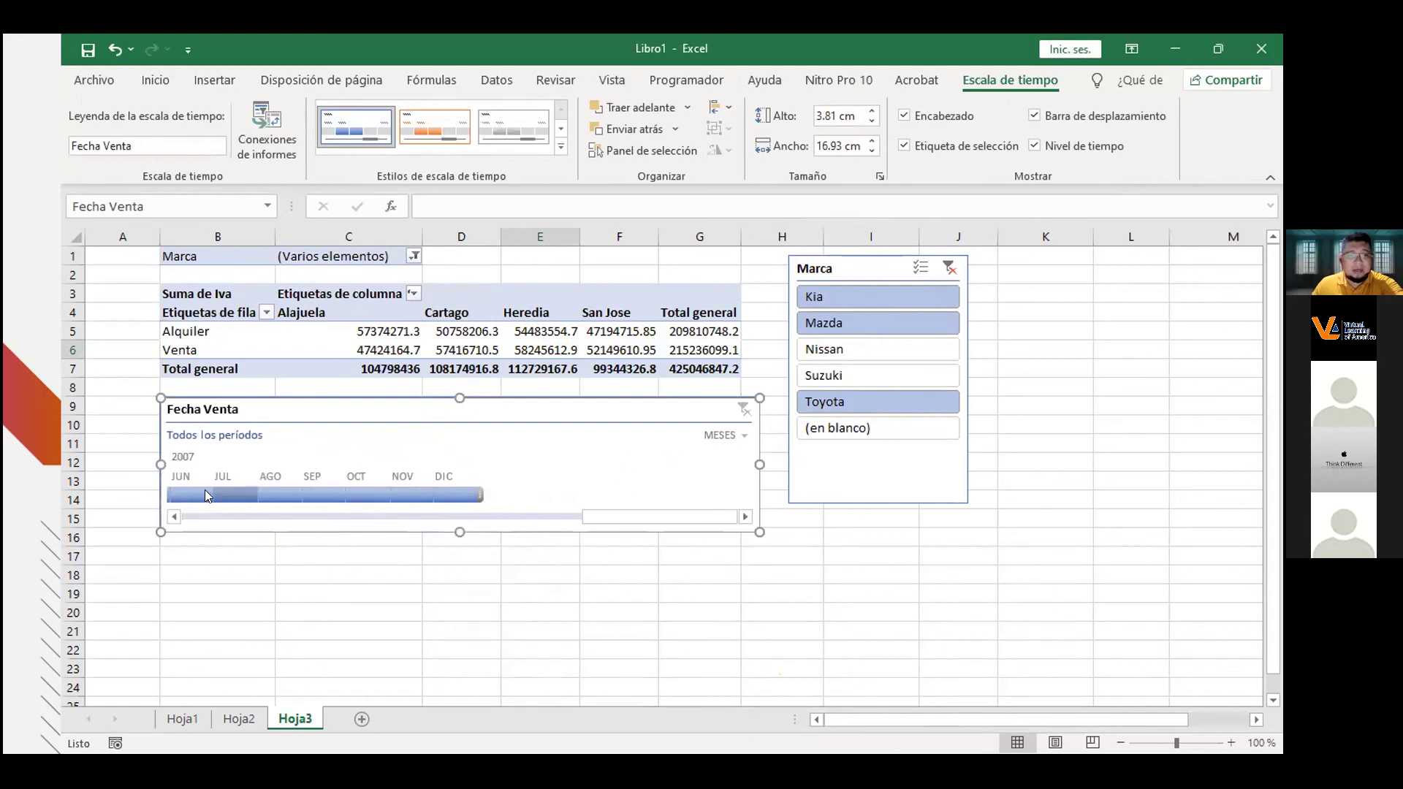
Filter the Fecha Venta timeline to June 2007, and extend the period through November 2007.
{"action": "left_click", "coordinate": [172, 490]}
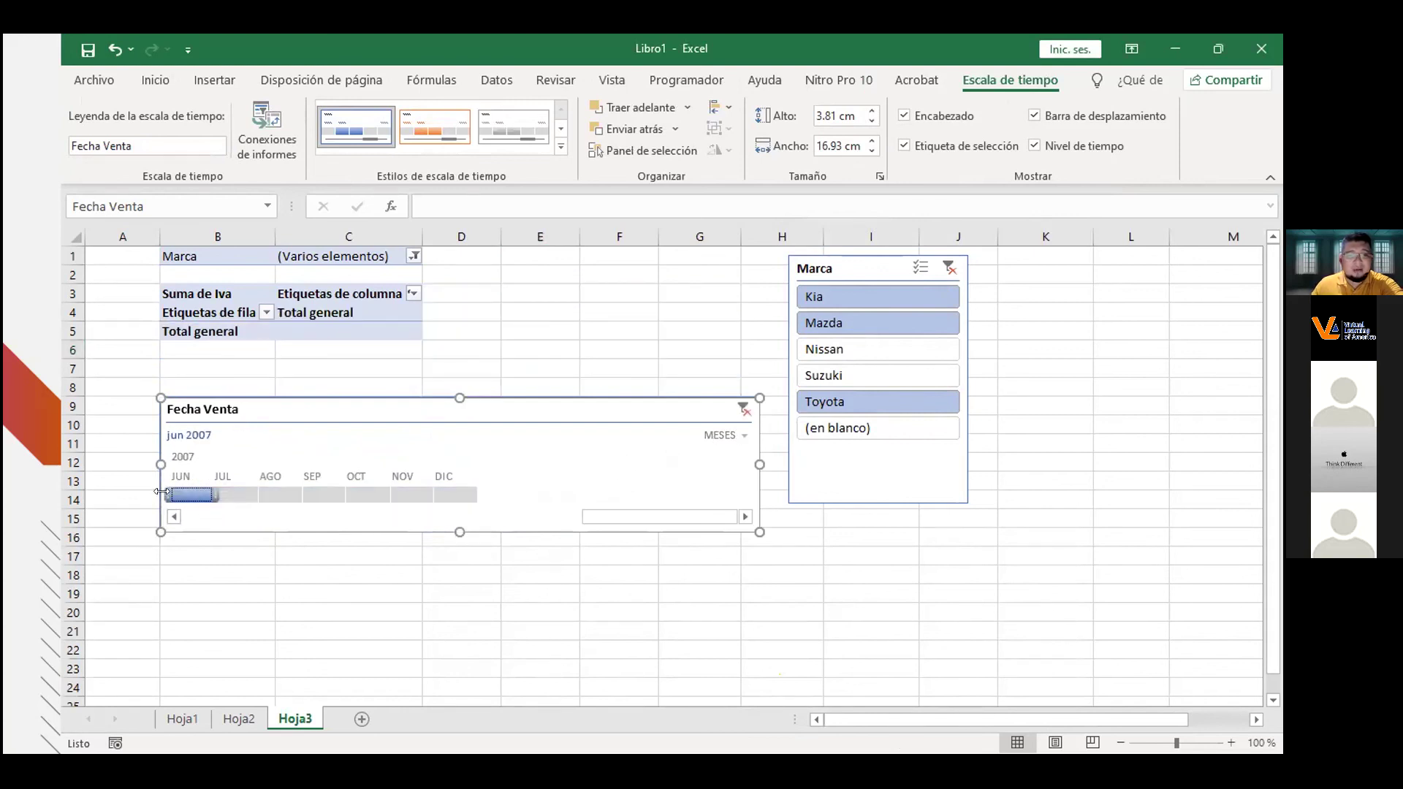
{"action": "left_click_drag", "start_coordinate": [187, 491], "coordinate": [264, 487]}
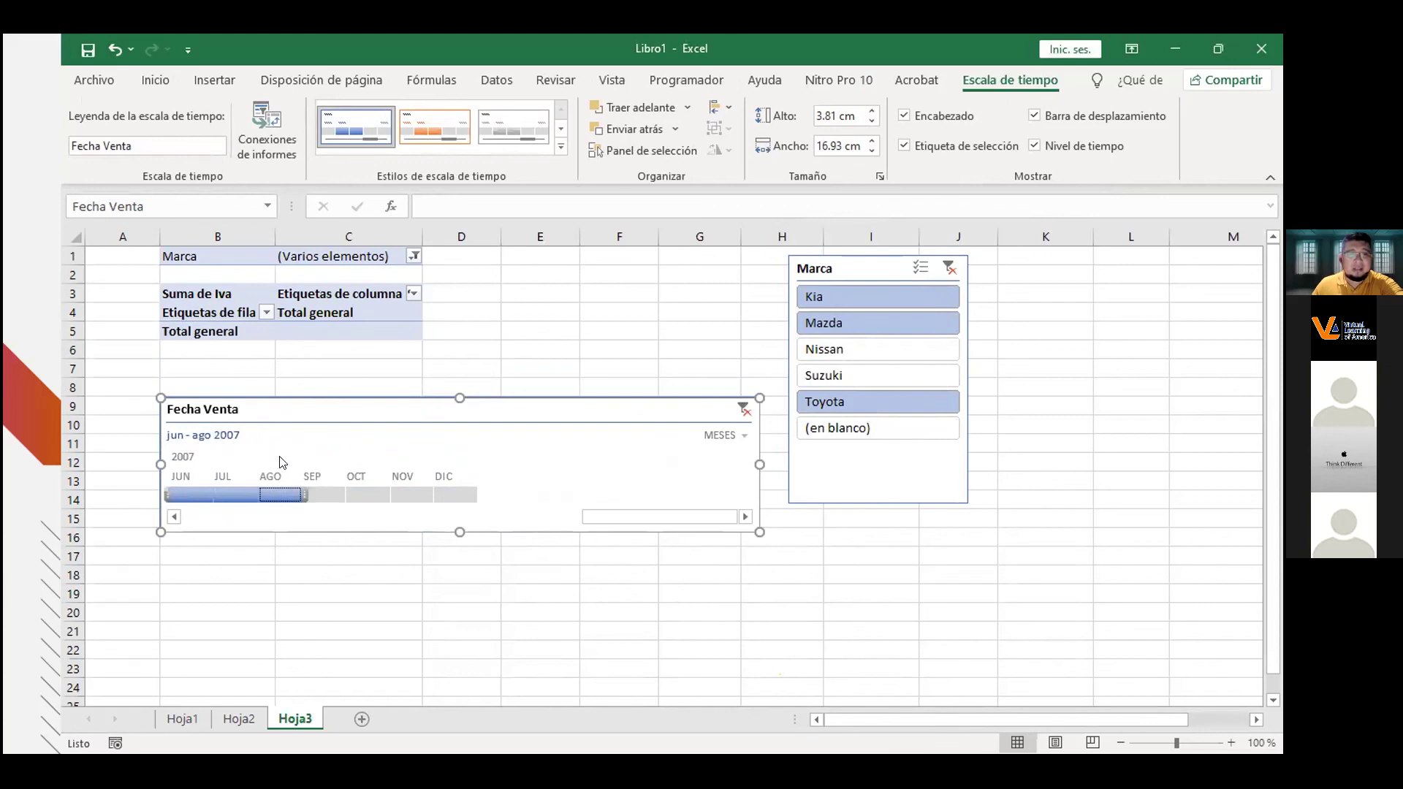
{"action": "left_click_drag", "start_coordinate": [299, 491], "coordinate": [435, 494]}
{"action": "left_click", "coordinate": [887, 318], "text": "ctrl"}
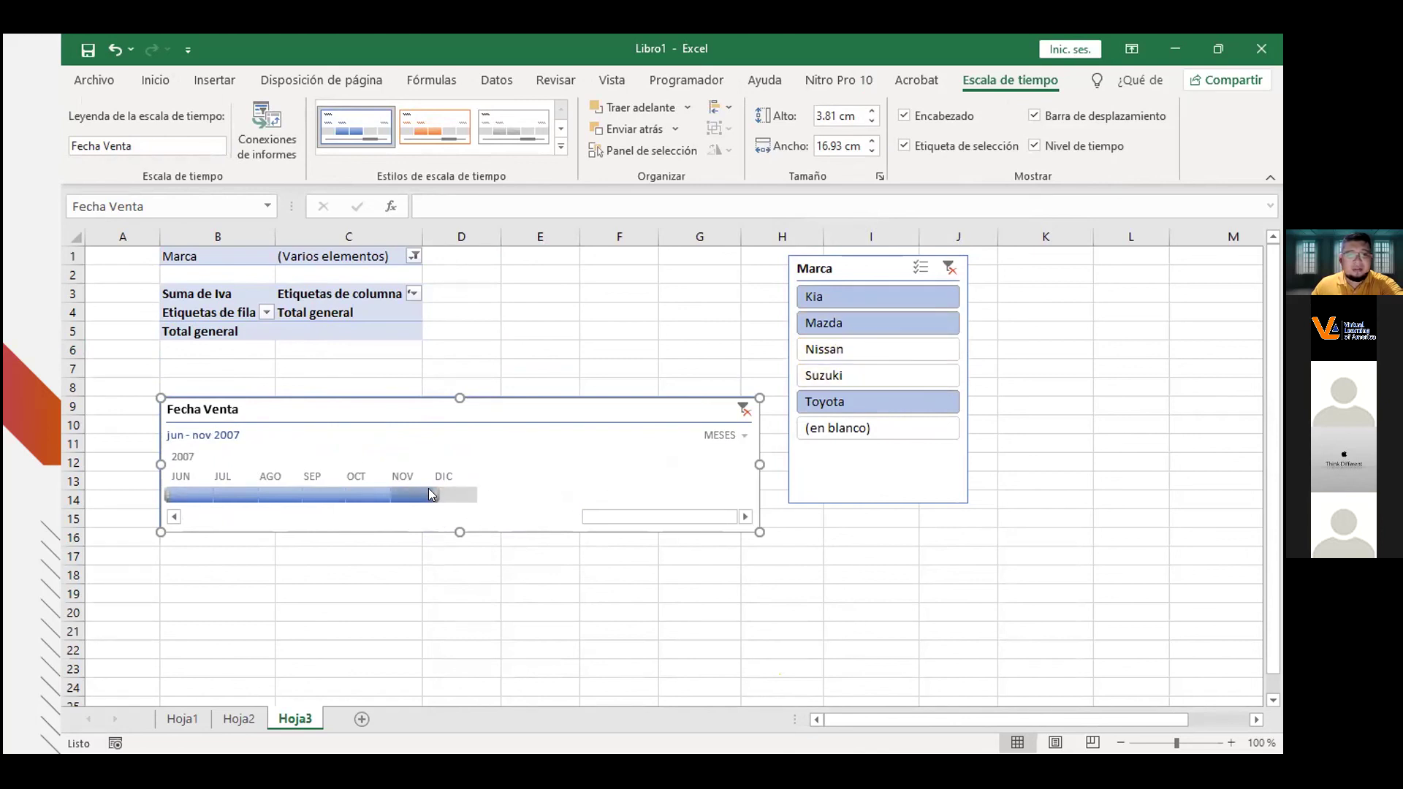
Switch the Fecha Venta timeline to years and filter it by 2006 - 2007, by 2006 alone and by 2007 alone.
{"action": "left_click", "coordinate": [739, 436]}
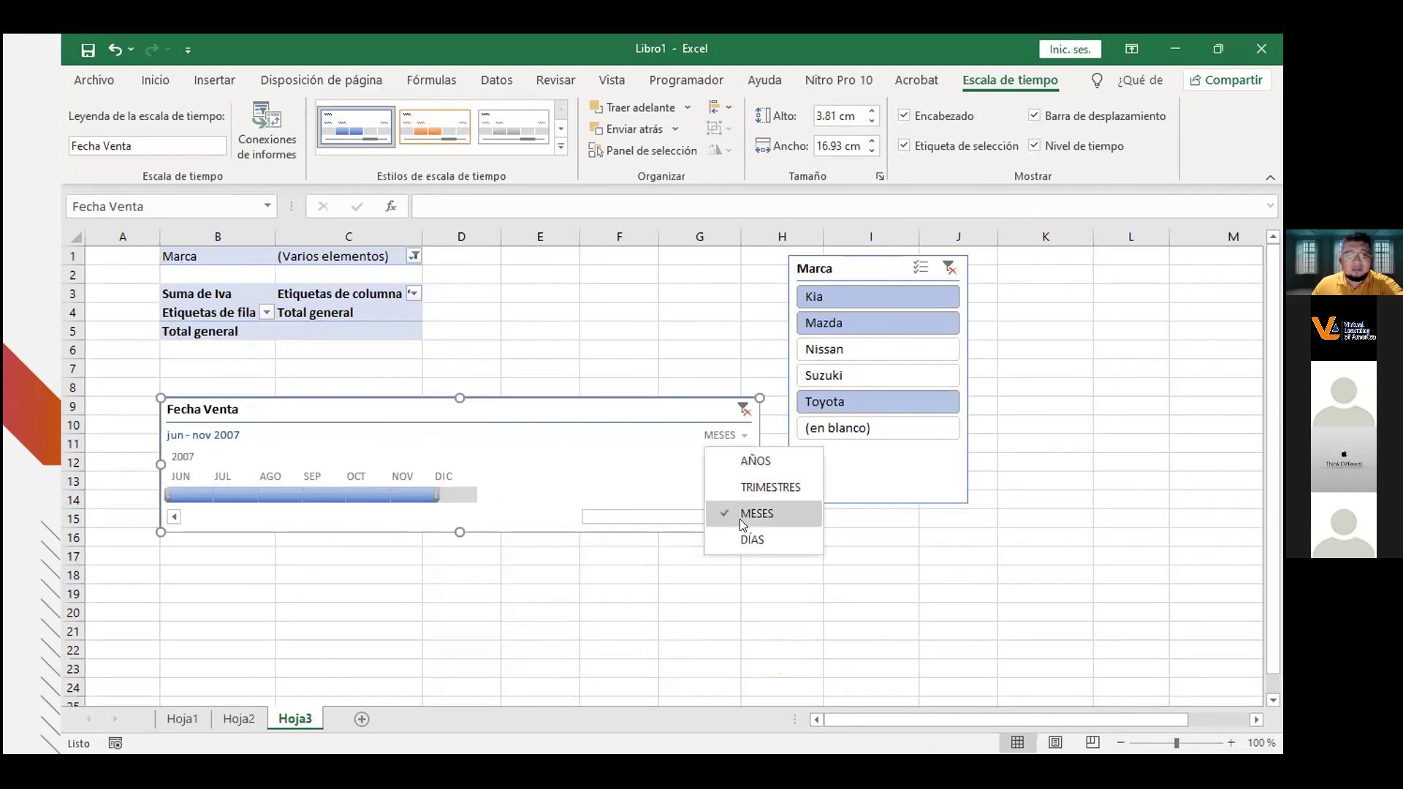
{"action": "left_click", "coordinate": [747, 462]}
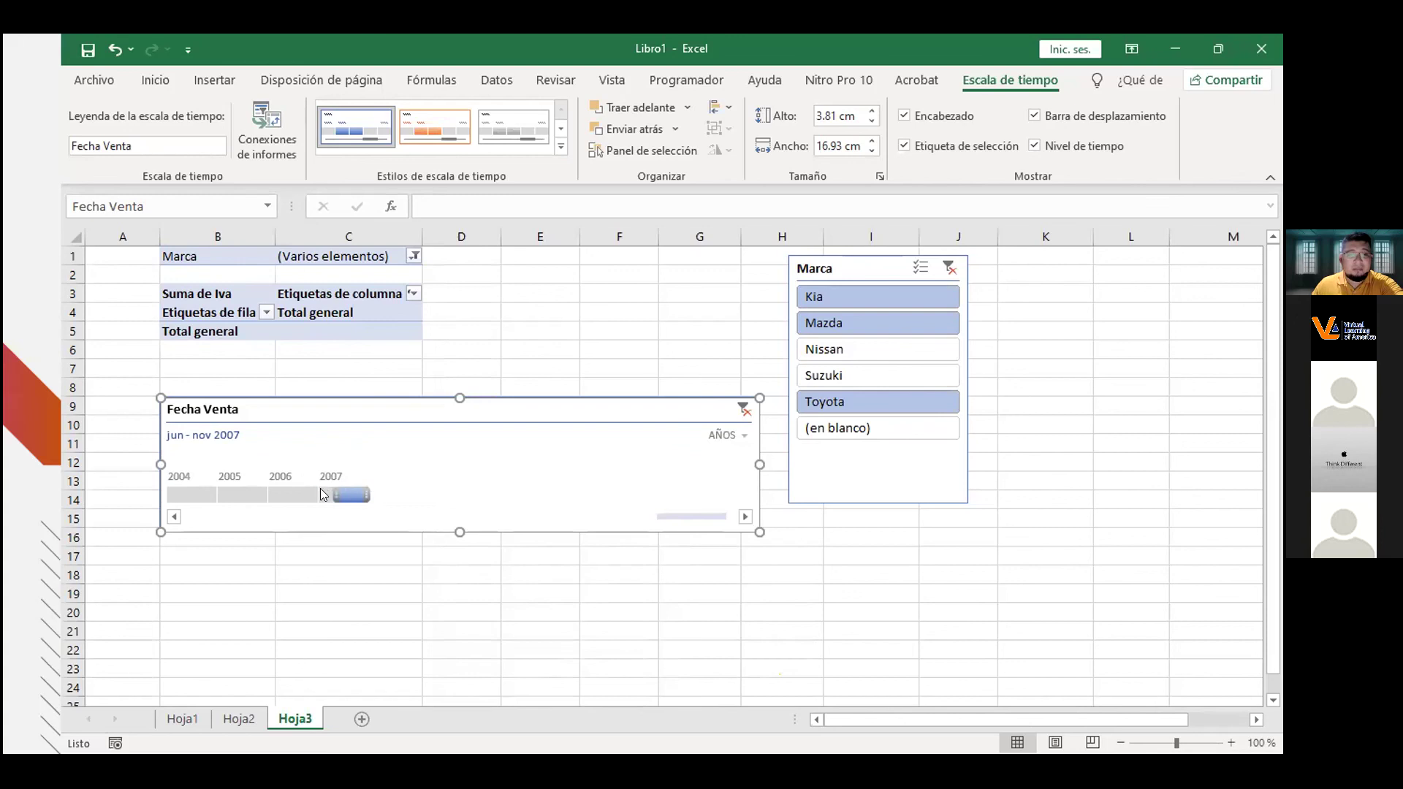
{"action": "left_click_drag", "start_coordinate": [331, 491], "coordinate": [262, 493]}
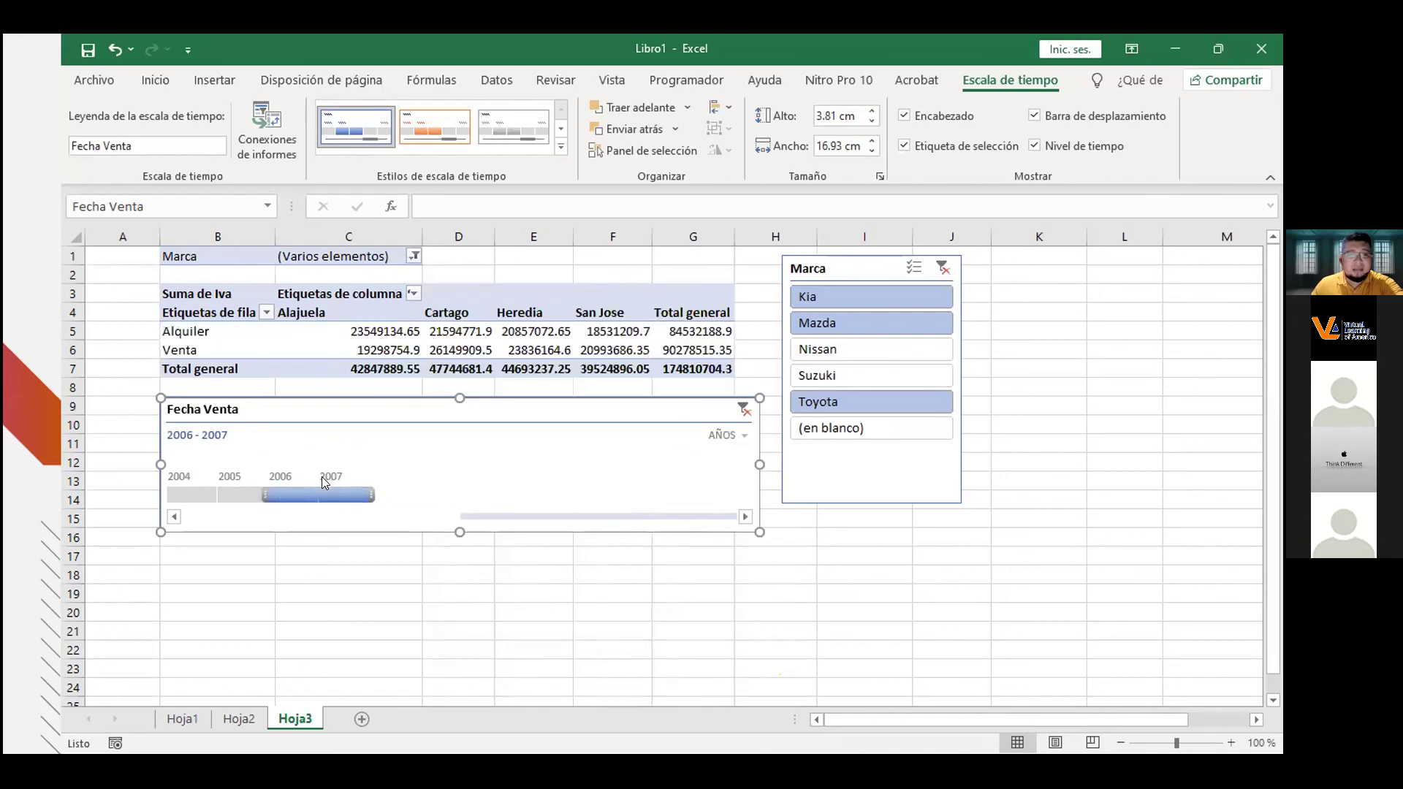
{"action": "left_click_drag", "start_coordinate": [372, 494], "coordinate": [314, 494]}
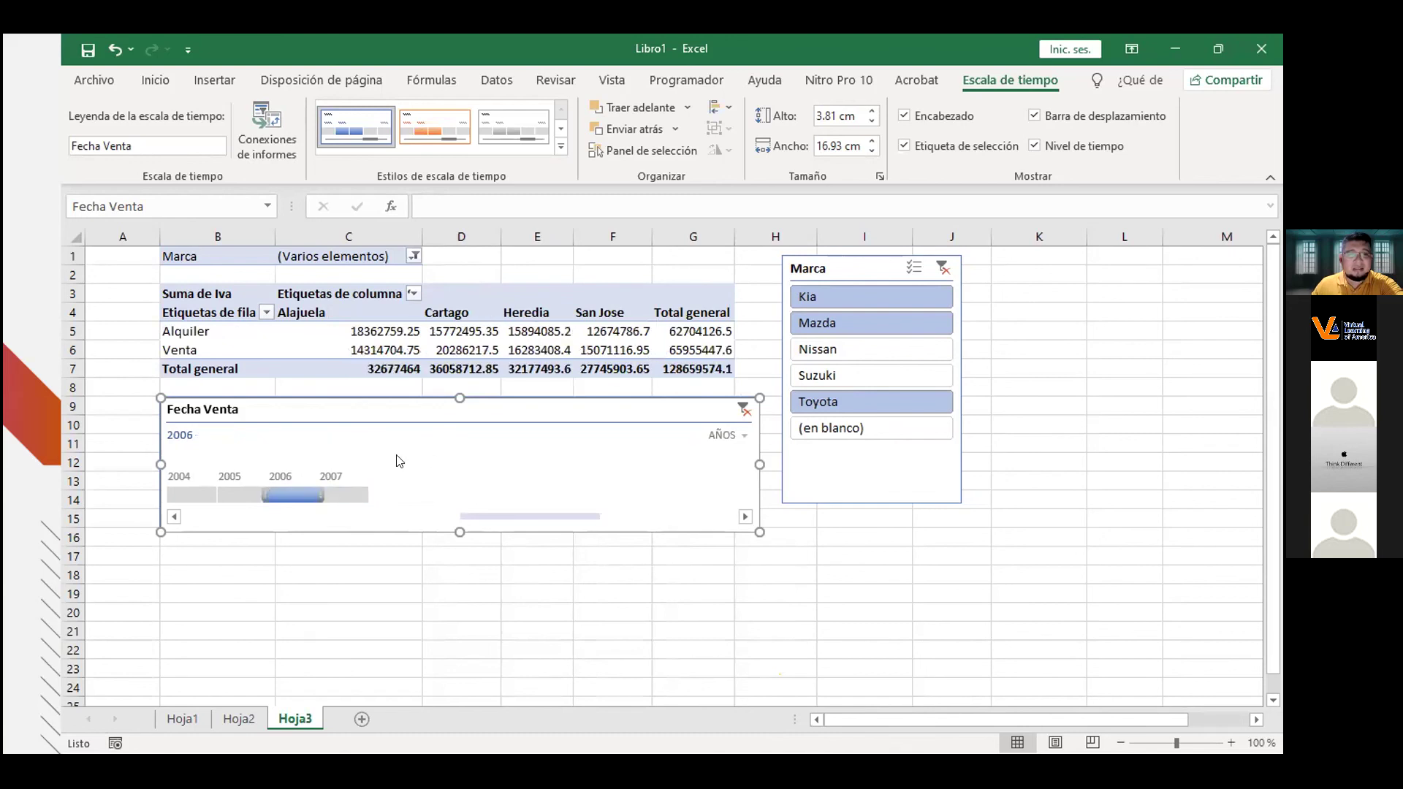
{"action": "mouse_move", "coordinate": [296, 493]}
{"action": "left_mouse_down"}
{"action": "mouse_move", "coordinate": [343, 494]}
{"action": "mouse_move", "coordinate": [301, 488]}
{"action": "left_mouse_up"}
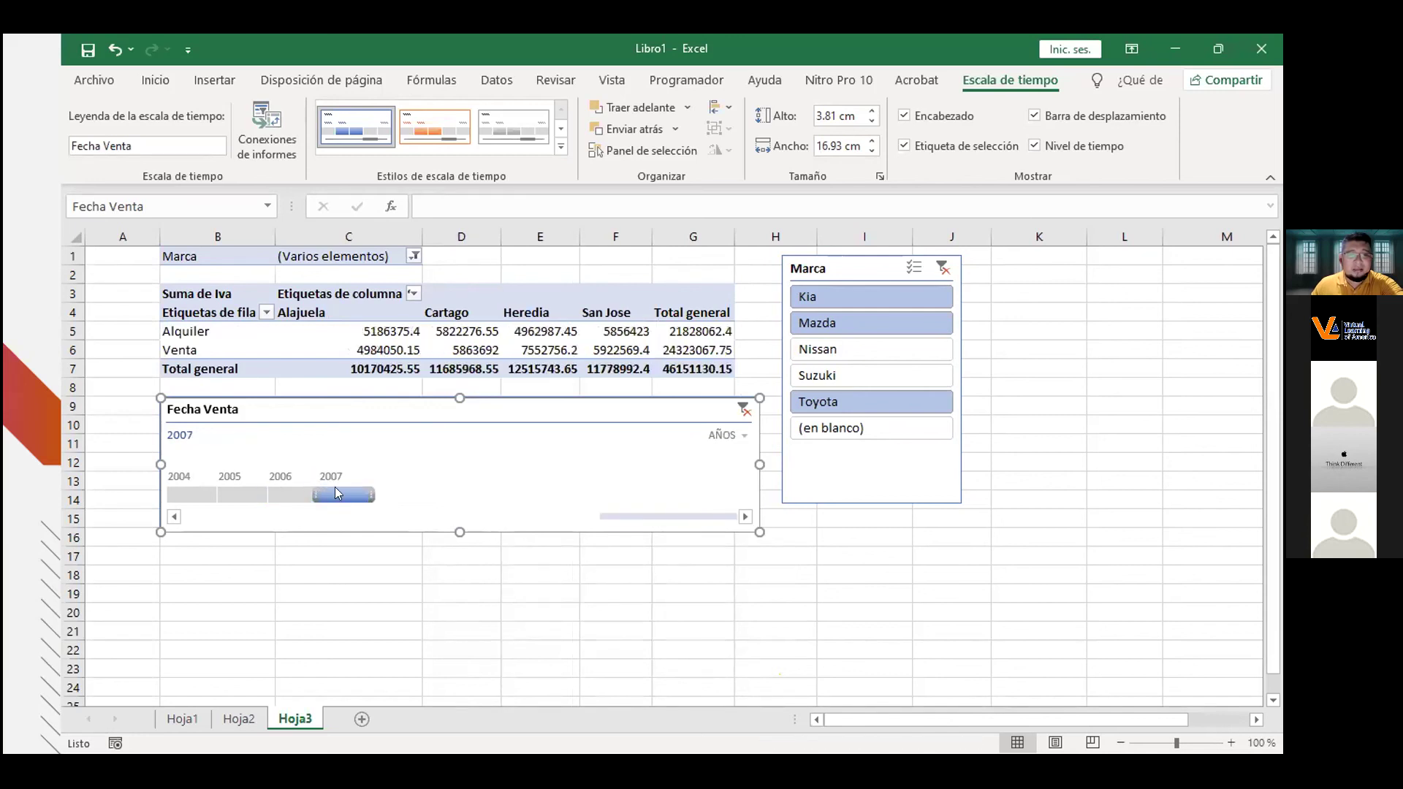
Switch the Fecha Venta timeline back to months and set its period to May through December 2007.
{"action": "left_click", "coordinate": [727, 435]}
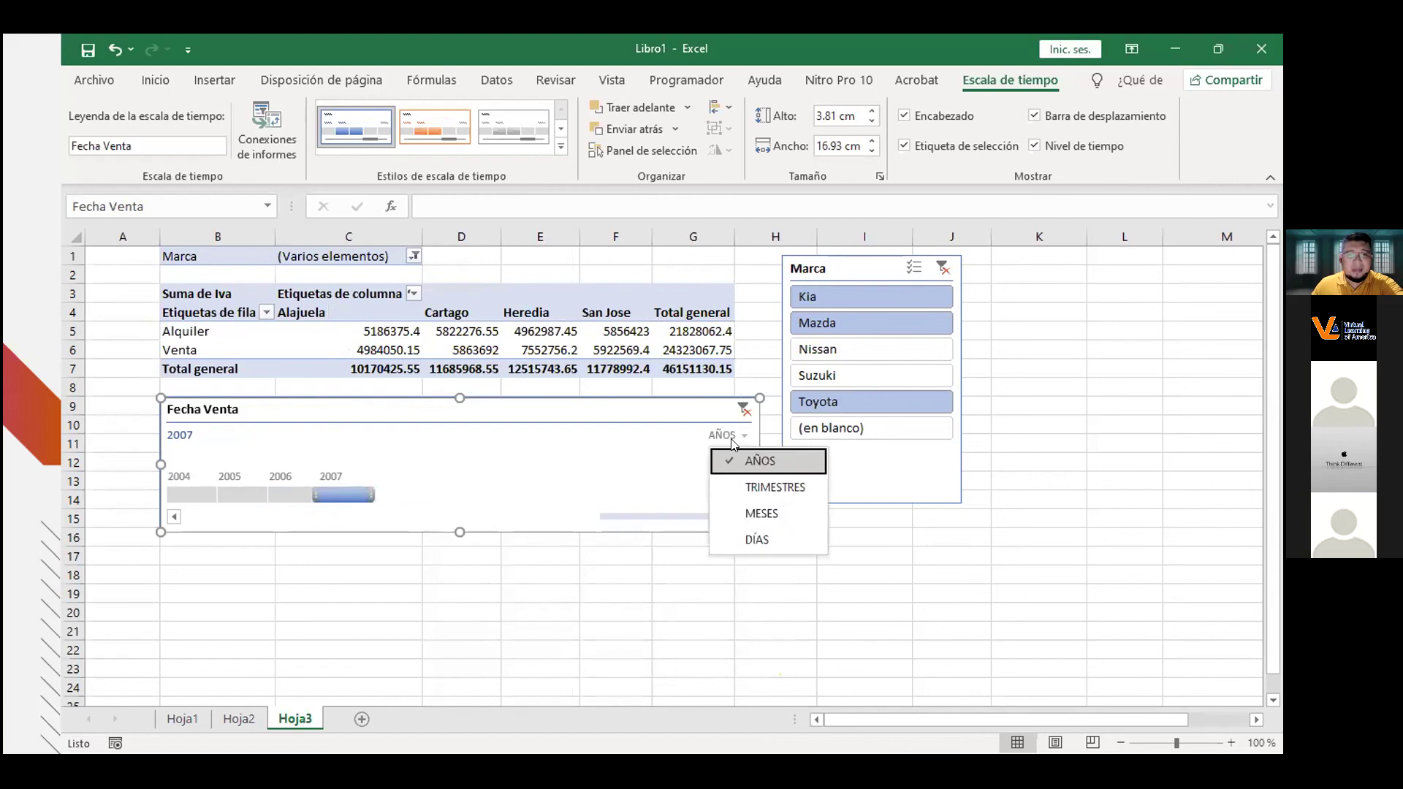
{"action": "left_click", "coordinate": [760, 511]}
{"action": "left_click_drag", "start_coordinate": [454, 494], "coordinate": [708, 518]}
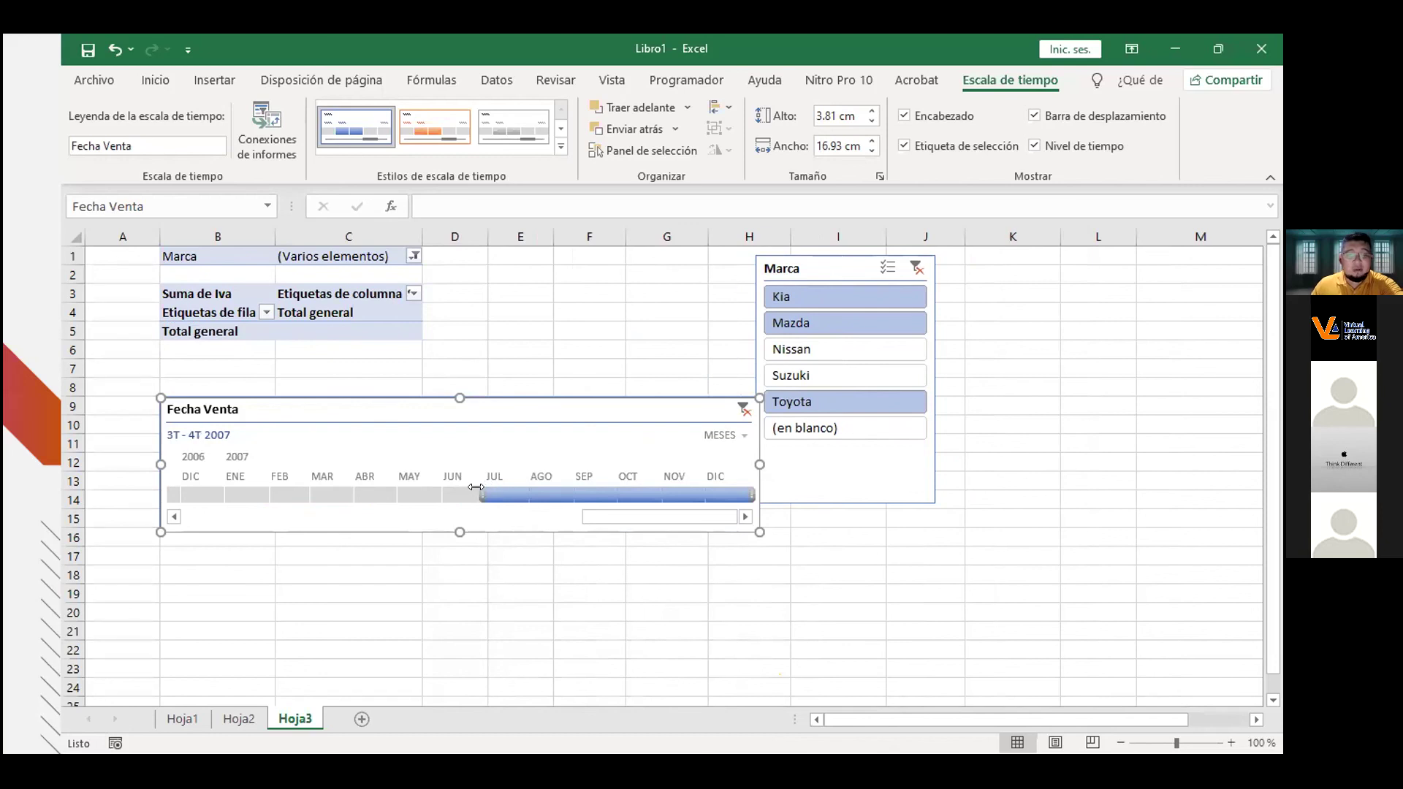
{"action": "left_click_drag", "start_coordinate": [477, 490], "coordinate": [393, 494]}
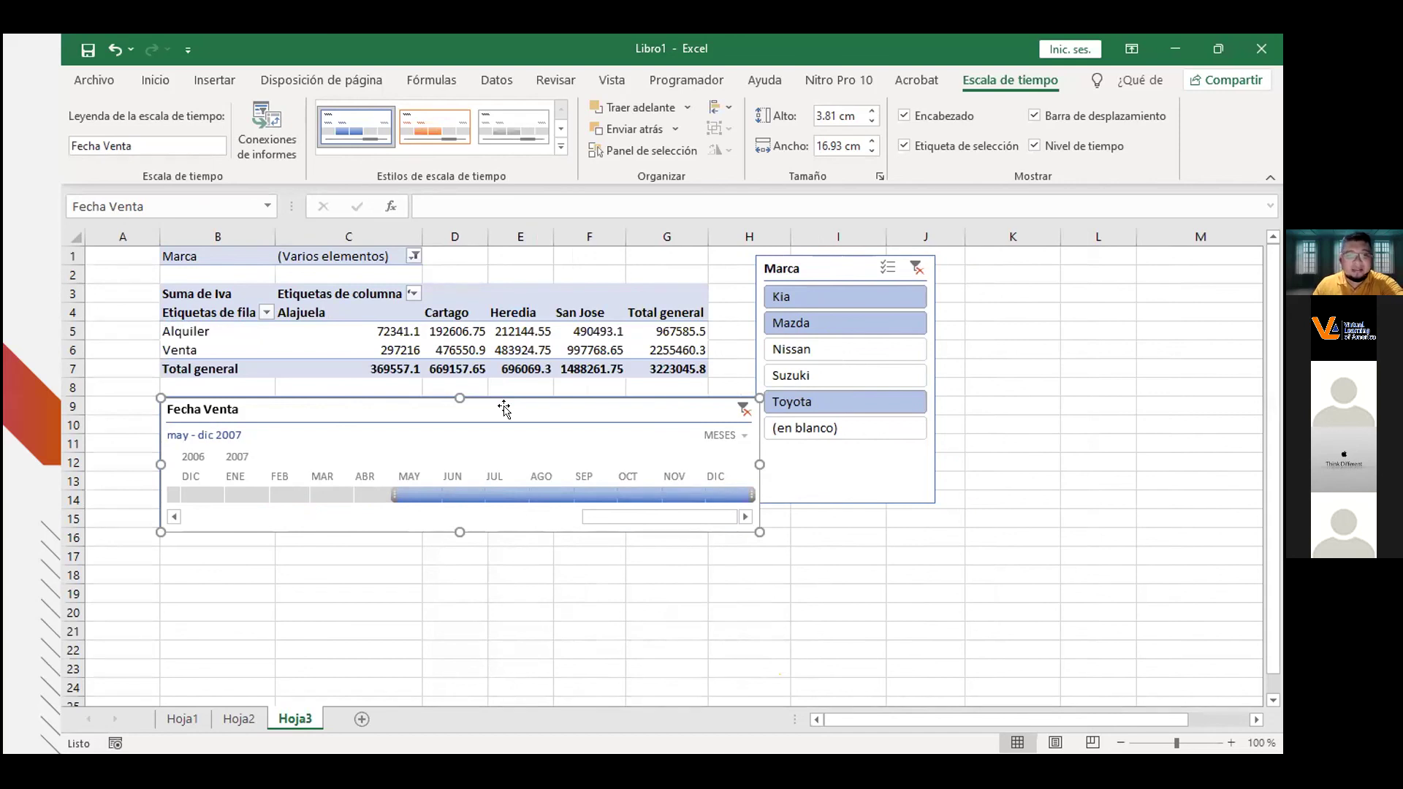
Narrow the Fecha Venta timeline to 16.43 cm and apply the light grey timeline style to it.
{"action": "left_click_drag", "start_coordinate": [496, 407], "coordinate": [477, 404]}
{"action": "left_click_drag", "start_coordinate": [139, 456], "coordinate": [155, 456]}
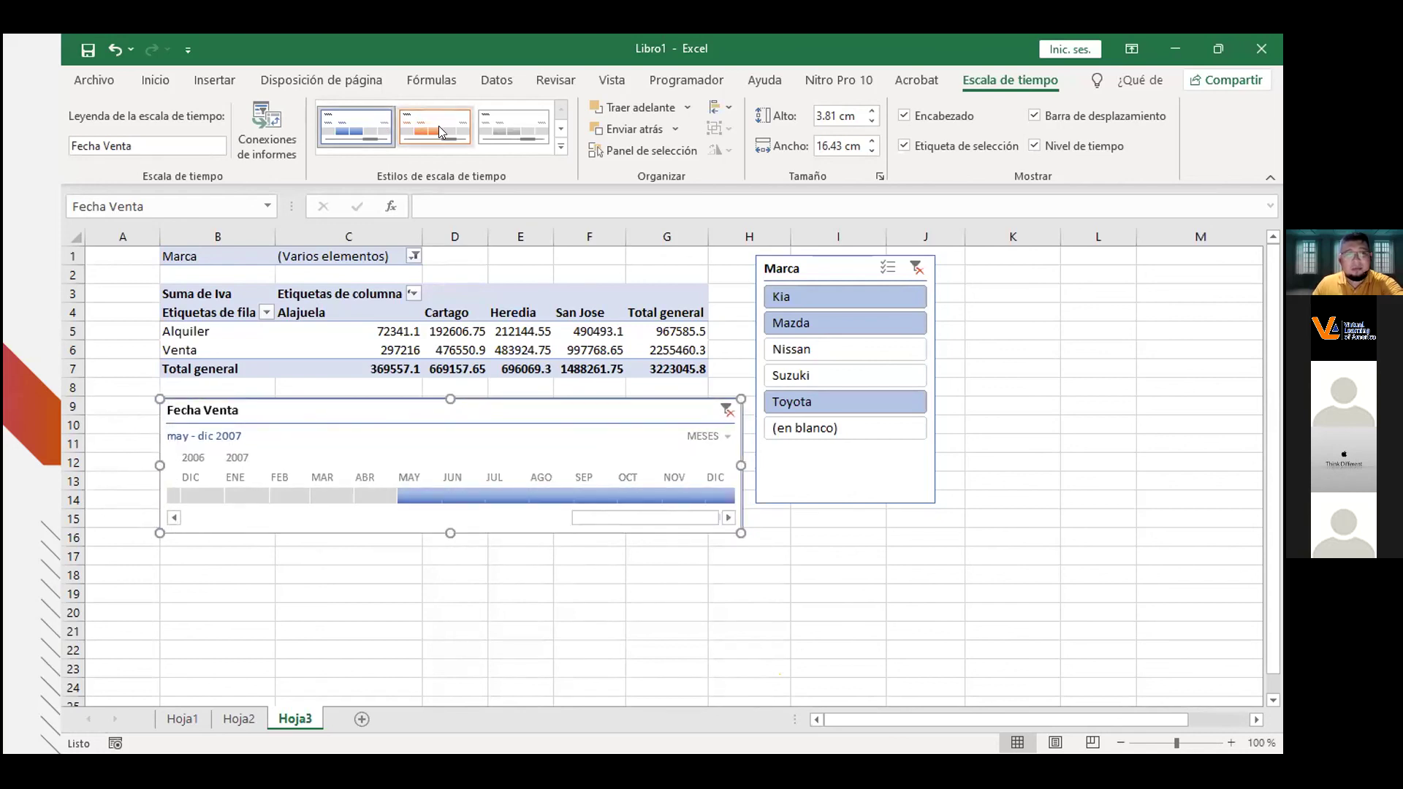
{"action": "left_click", "coordinate": [513, 126]}
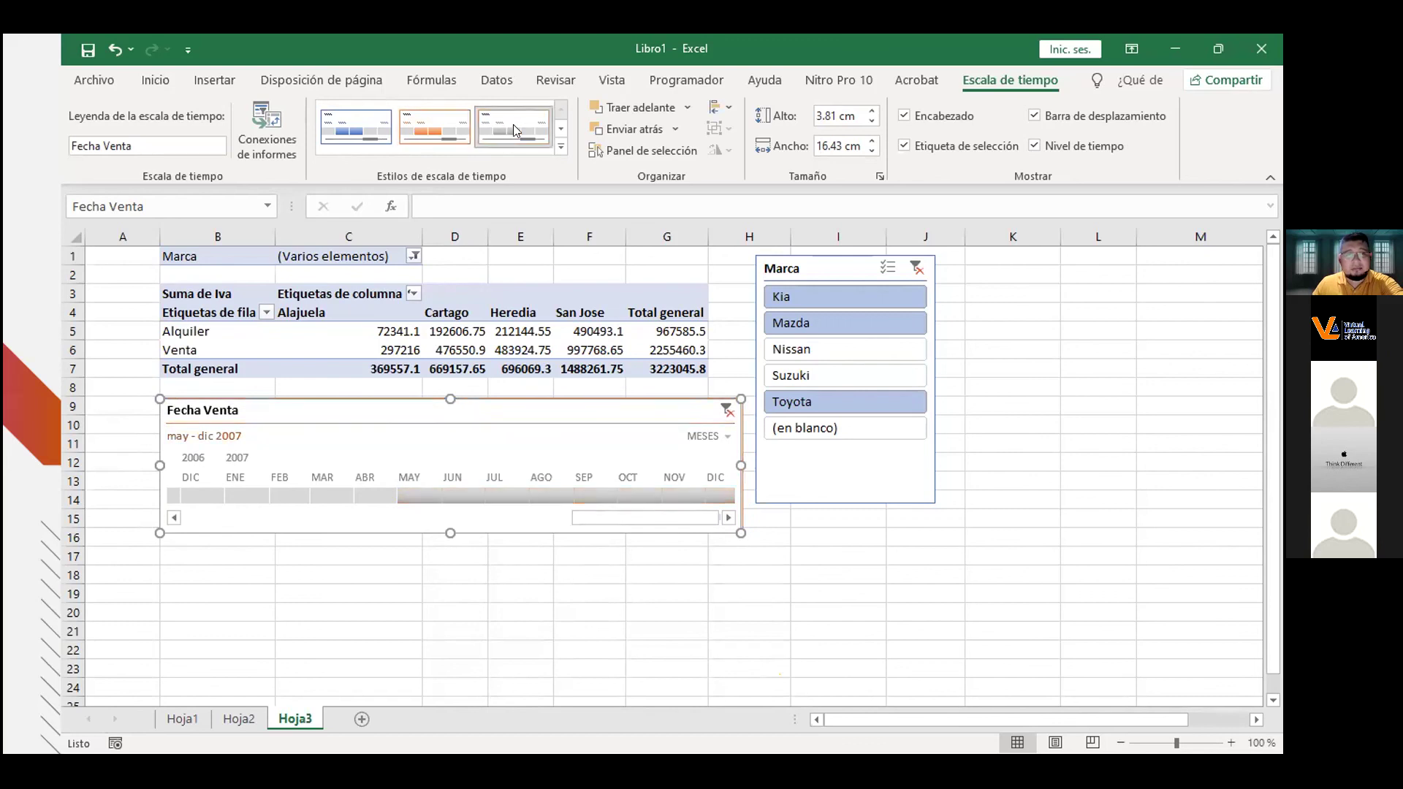
{"action": "left_click", "coordinate": [560, 149]}
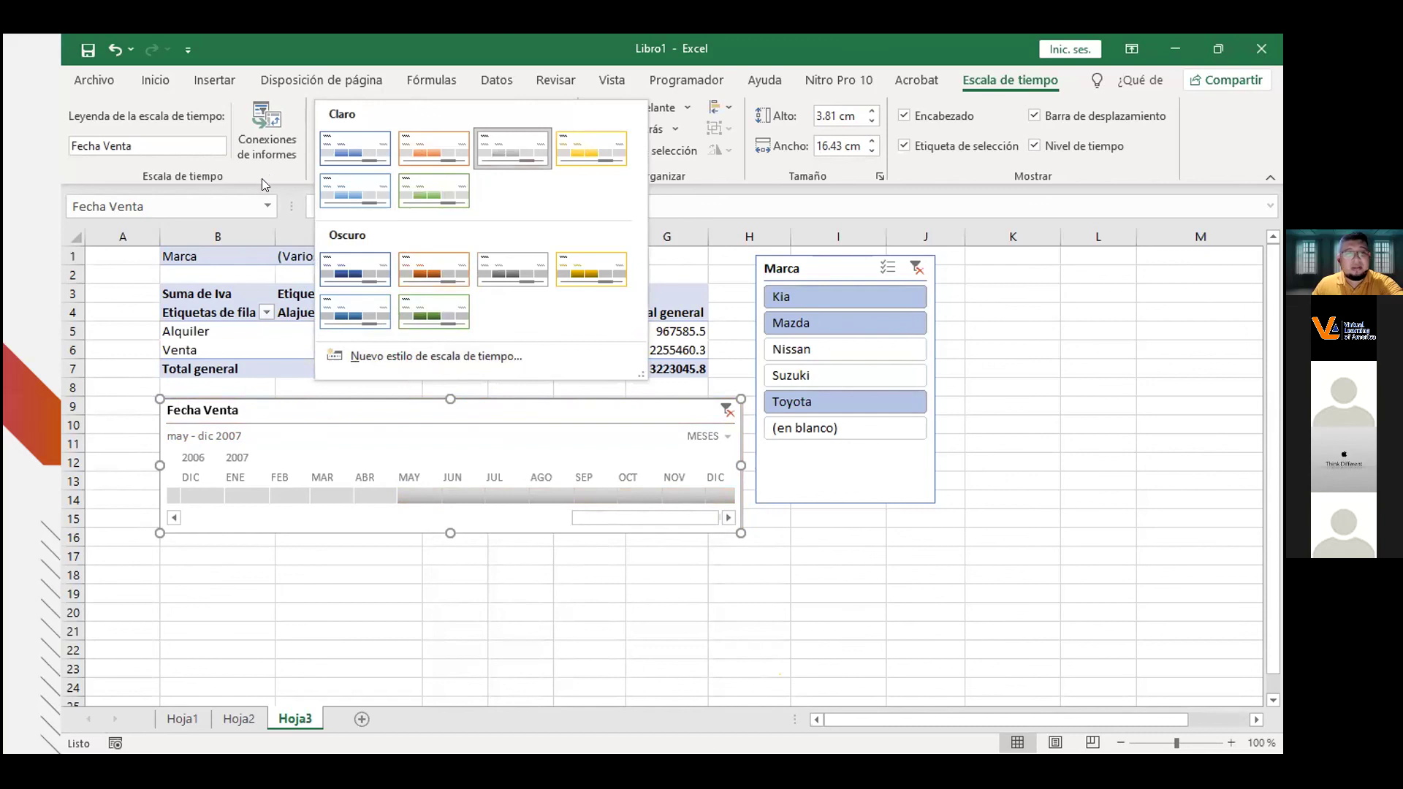
{"action": "left_click", "coordinate": [179, 168]}
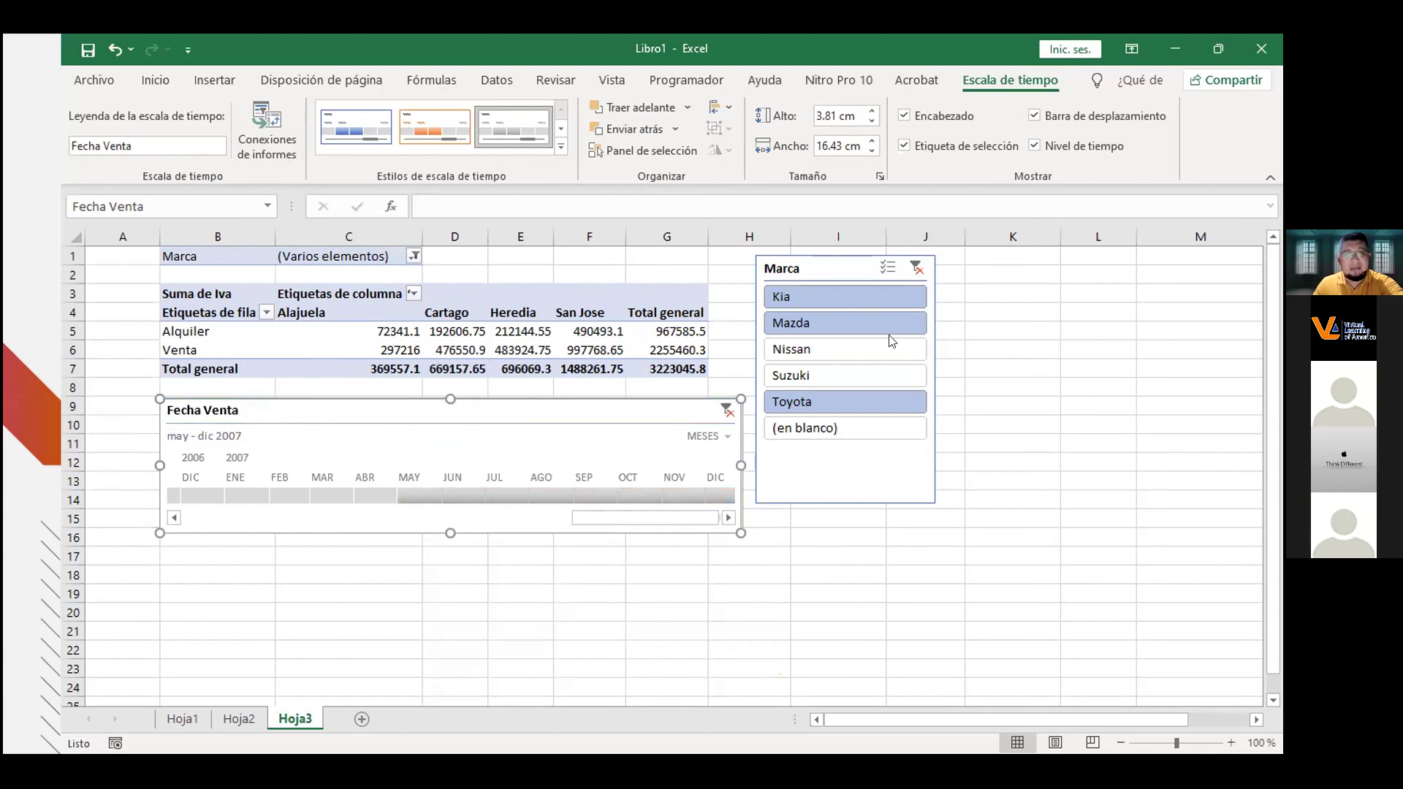
{"action": "left_click", "coordinate": [991, 354]}
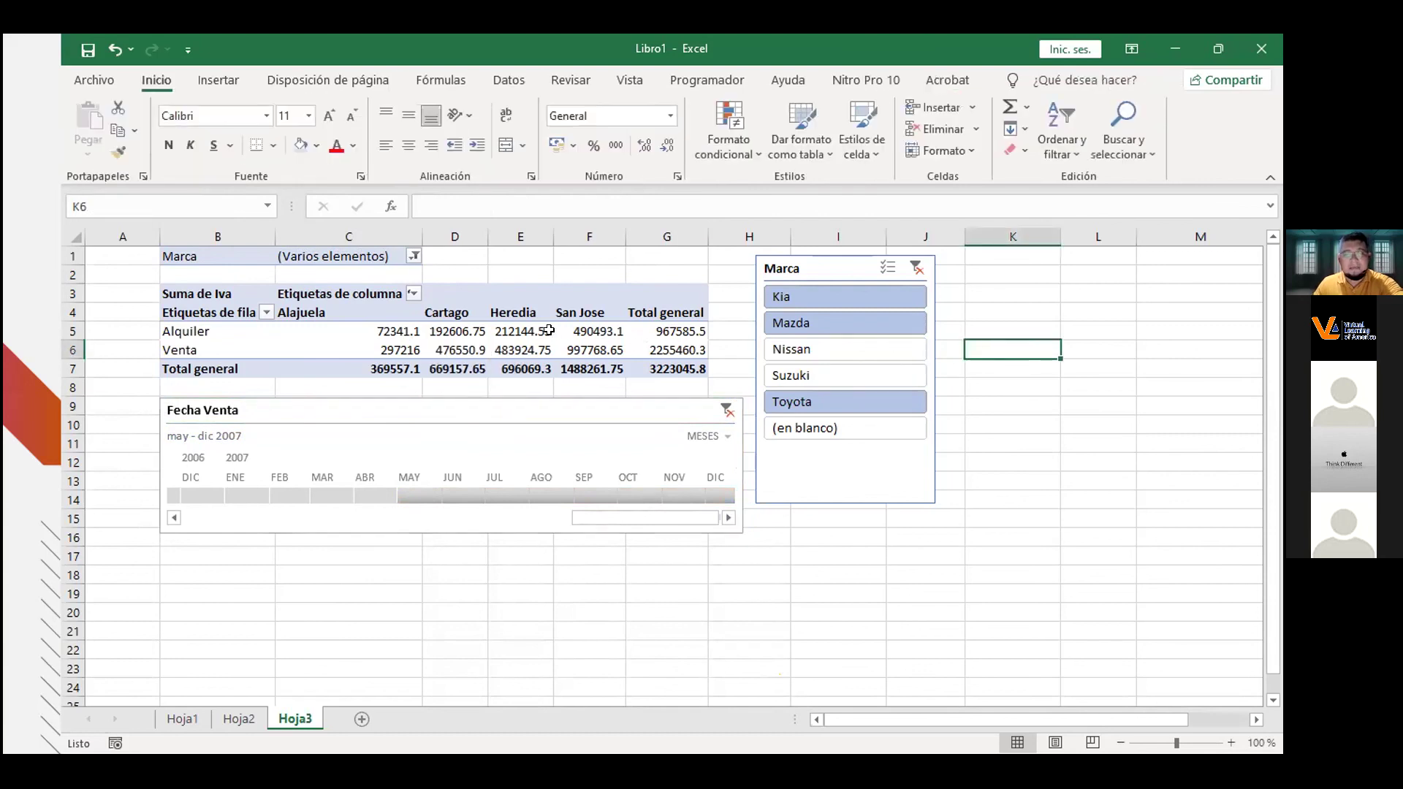
{"action": "key", "text": "alt+Tab"}
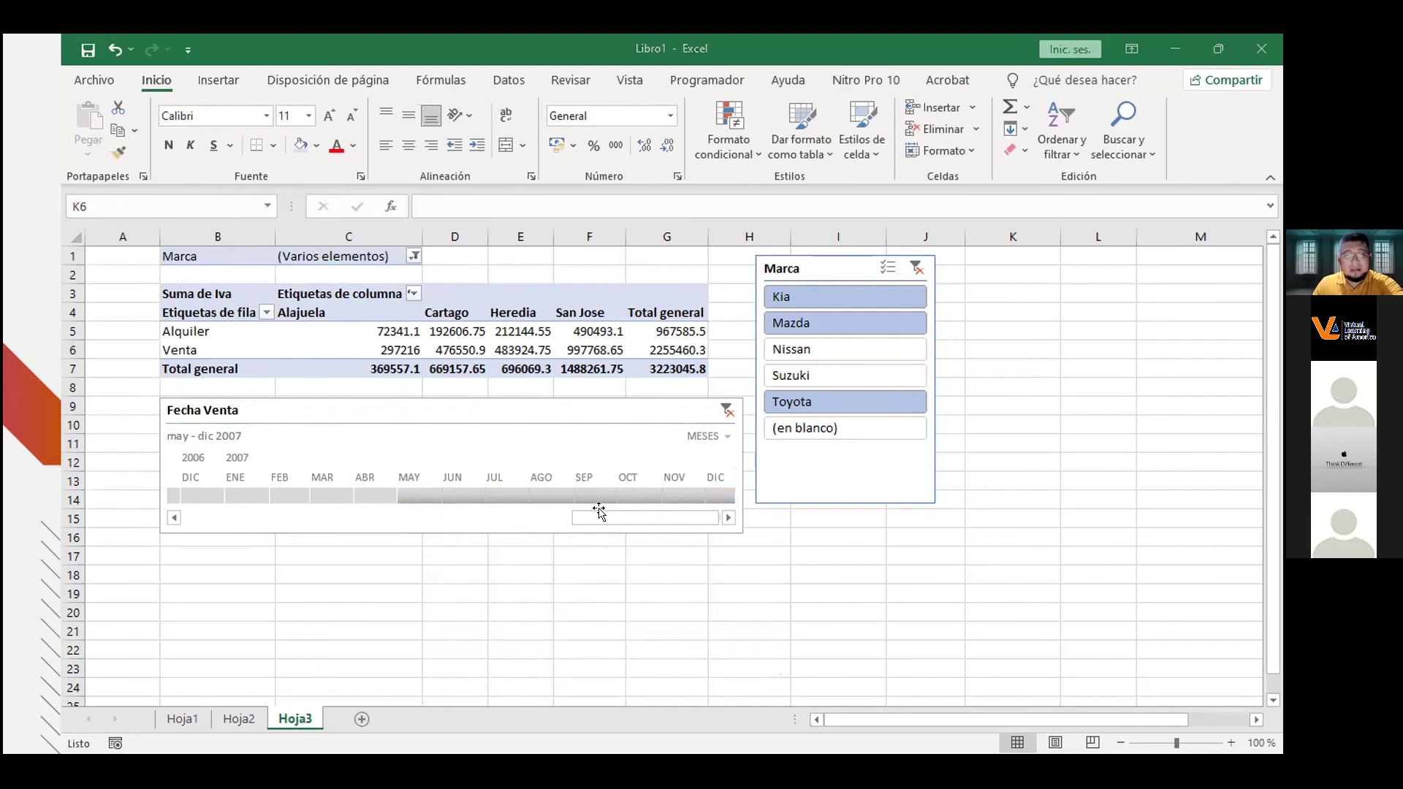
{"action": "key", "text": "alt+Tab"}
Open the pivot chart insertion dialog for the Suma de Iva pivot table.
{"action": "left_click", "coordinate": [431, 334]}
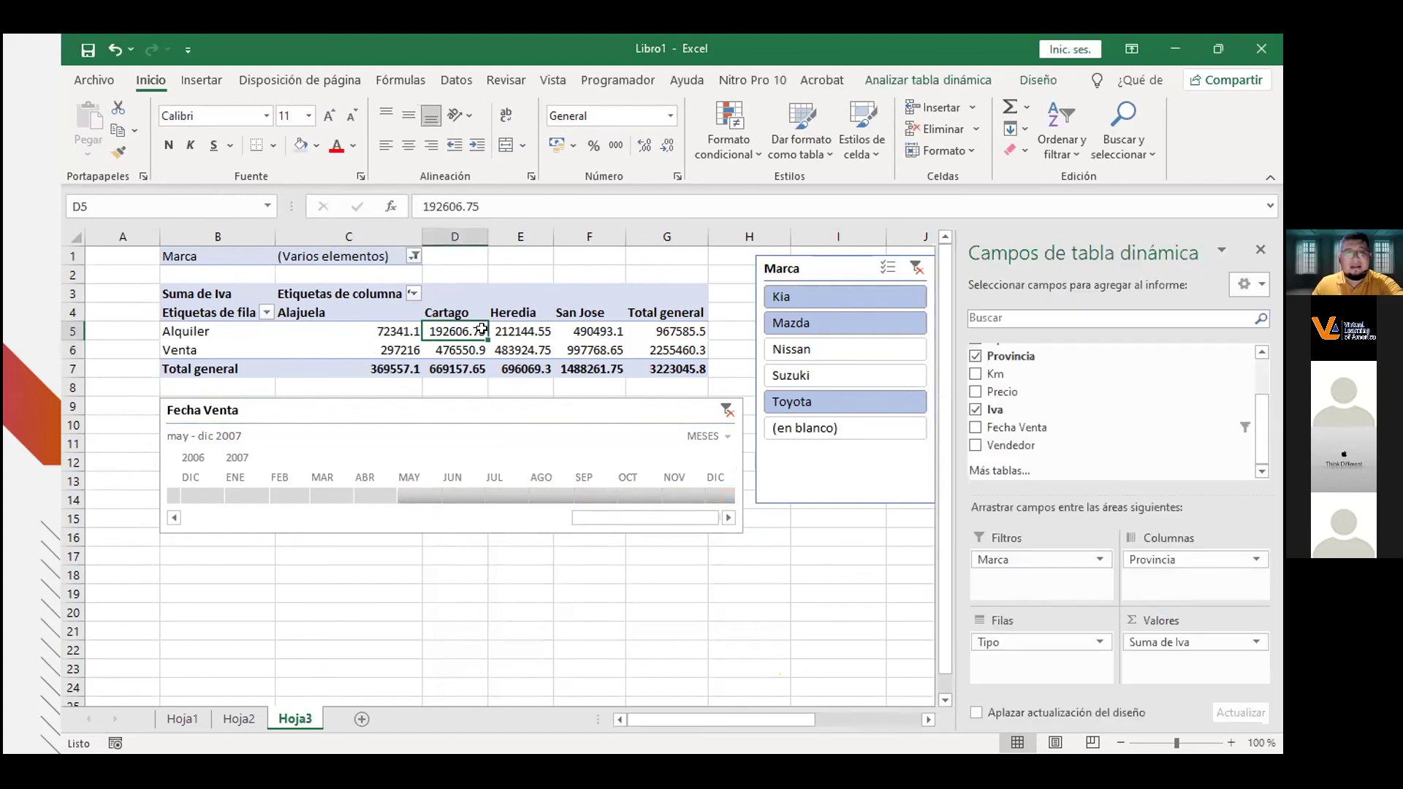
{"action": "left_click", "coordinate": [900, 82]}
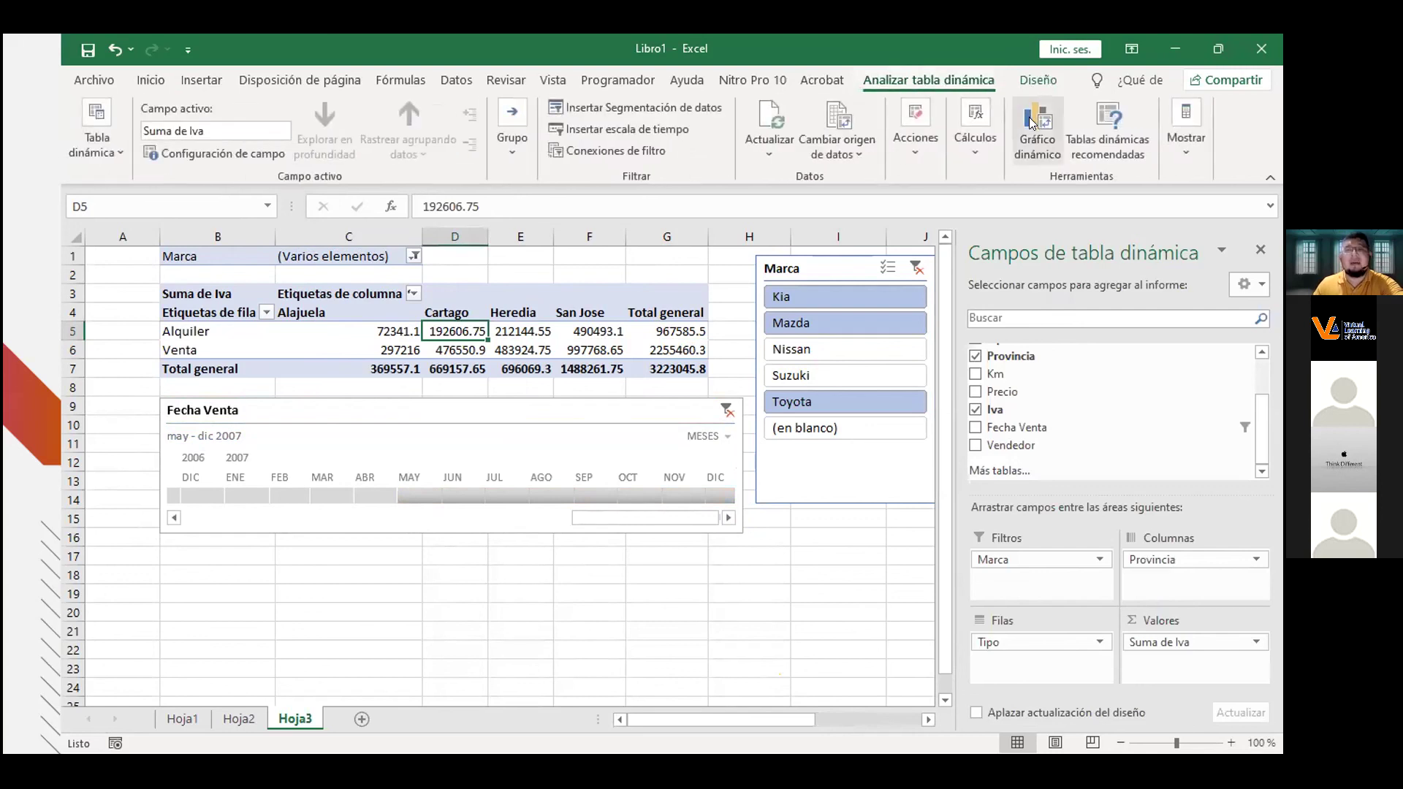
{"action": "left_click", "coordinate": [1030, 123]}
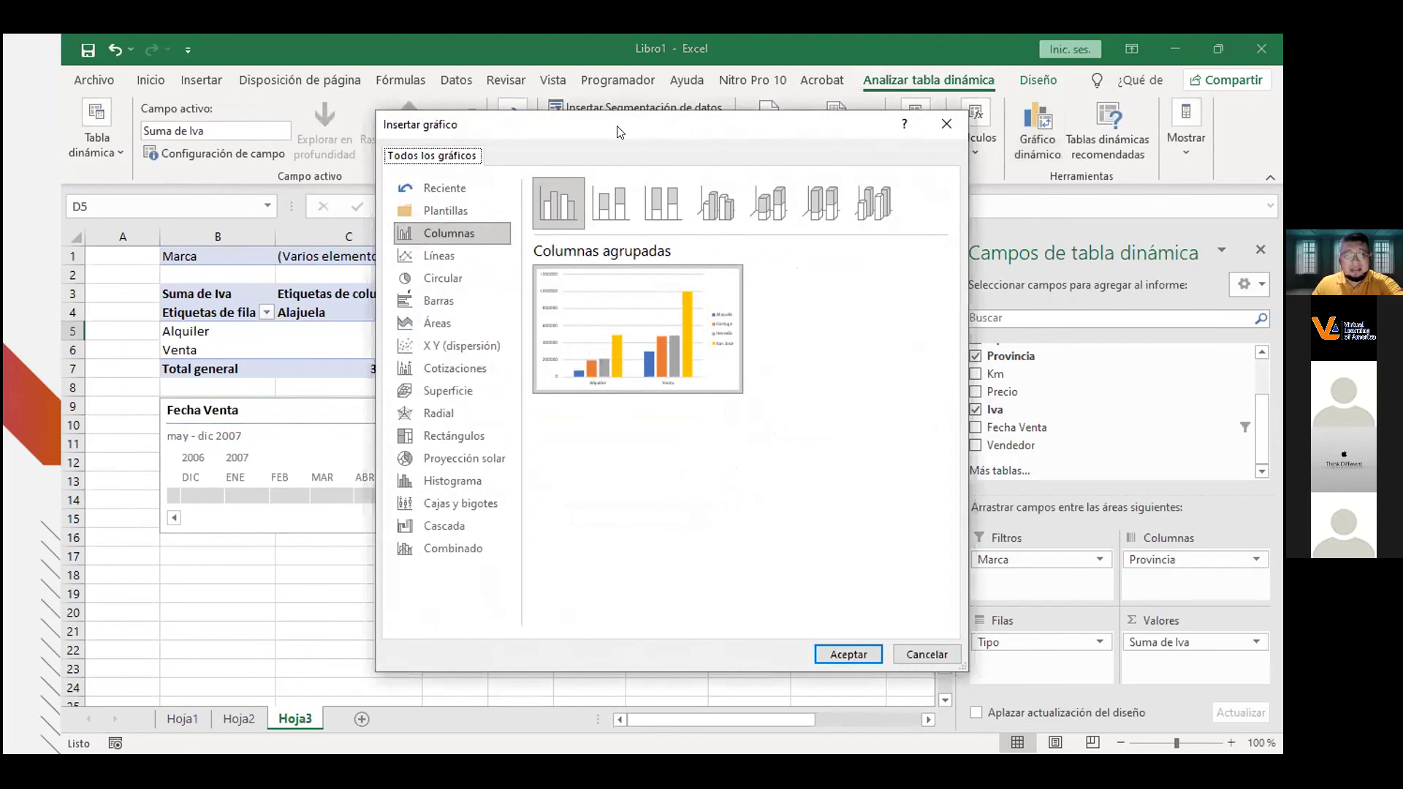
{"action": "left_click_drag", "start_coordinate": [619, 131], "coordinate": [488, 71]}
Preview the pivot table data as Circular, Barras, Columnas and Líneas charts to compare the chart types.
{"action": "left_click", "coordinate": [308, 217]}
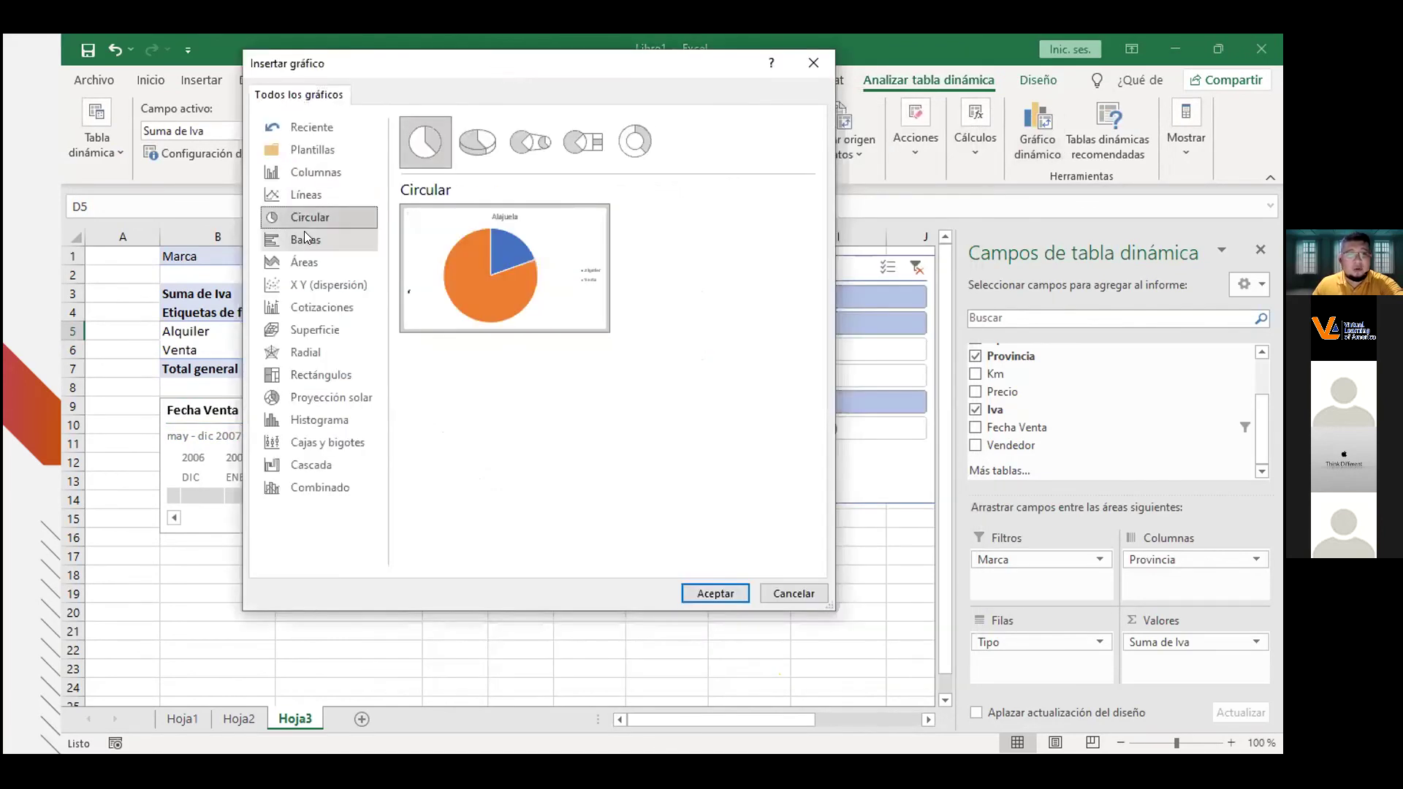
{"action": "left_click", "coordinate": [307, 237]}
{"action": "left_click", "coordinate": [299, 220]}
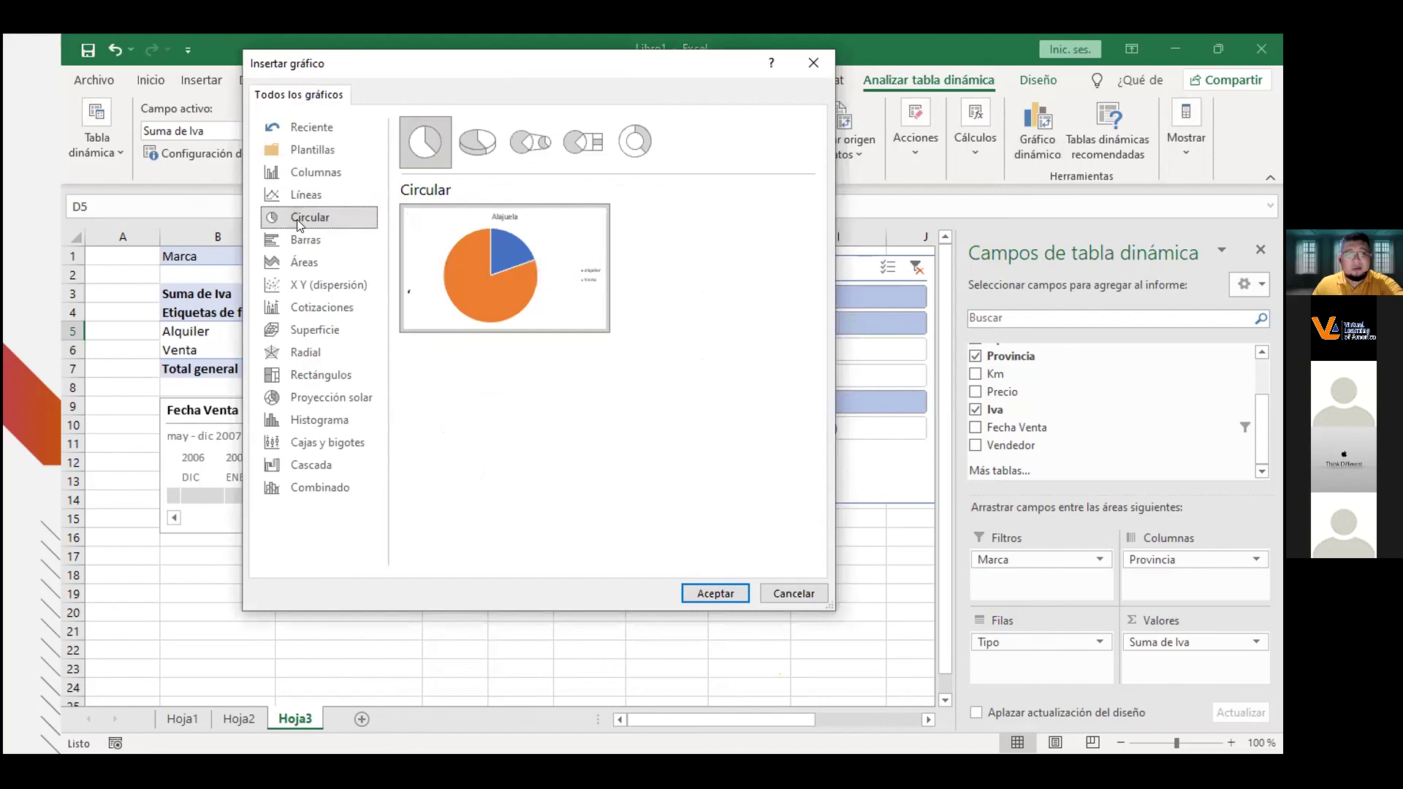
{"action": "mouse_move", "coordinate": [537, 299]}
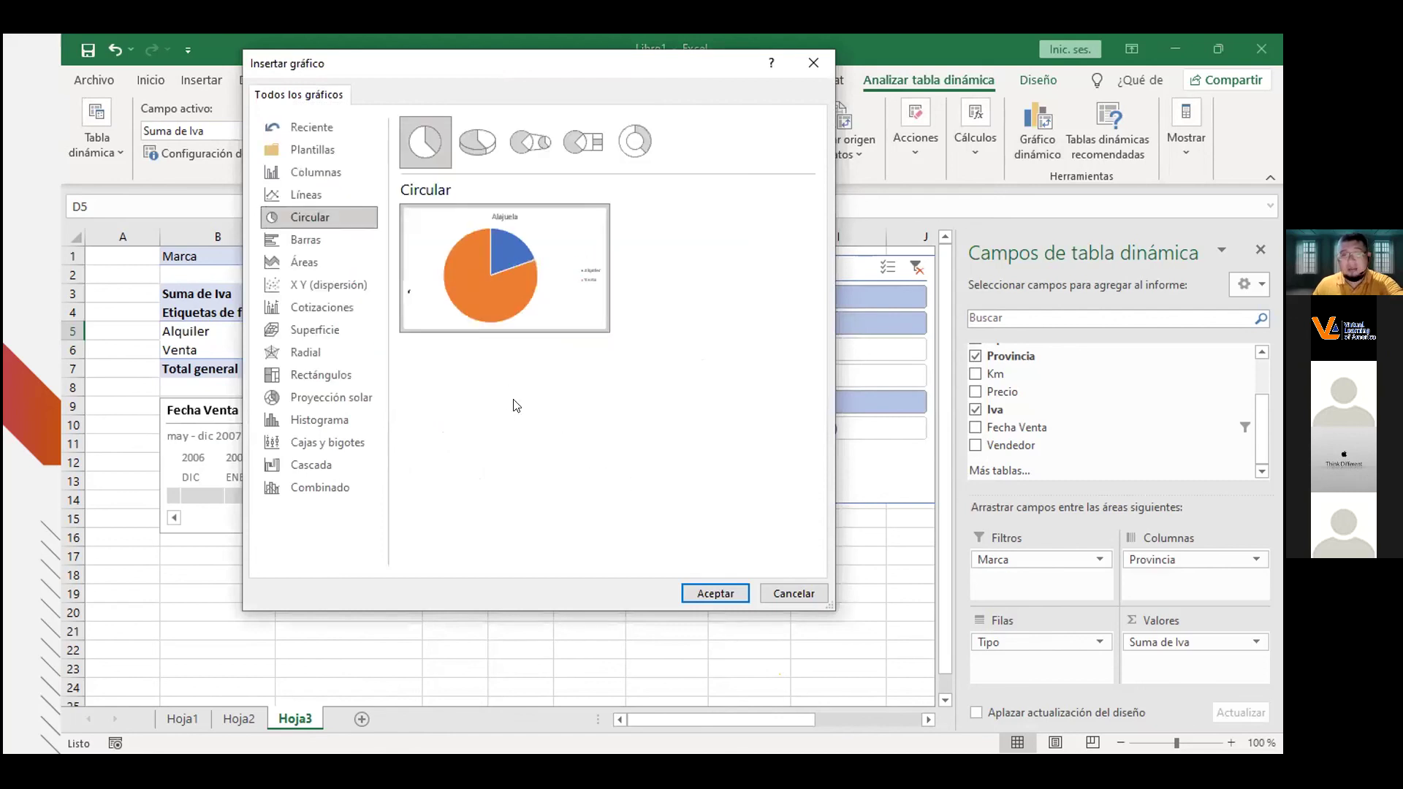
{"action": "left_click", "coordinate": [308, 248]}
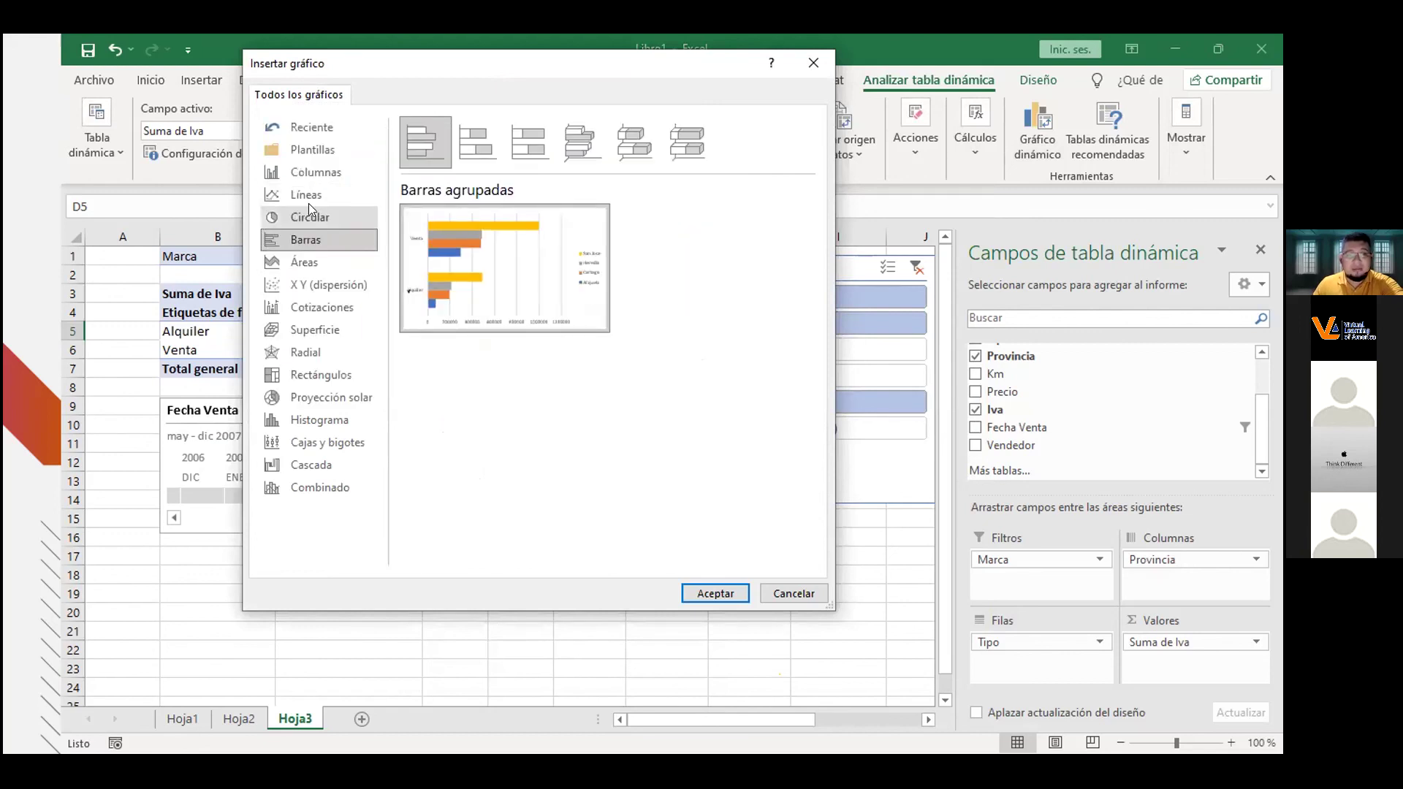
{"action": "left_click", "coordinate": [311, 217]}
{"action": "left_click", "coordinate": [307, 177]}
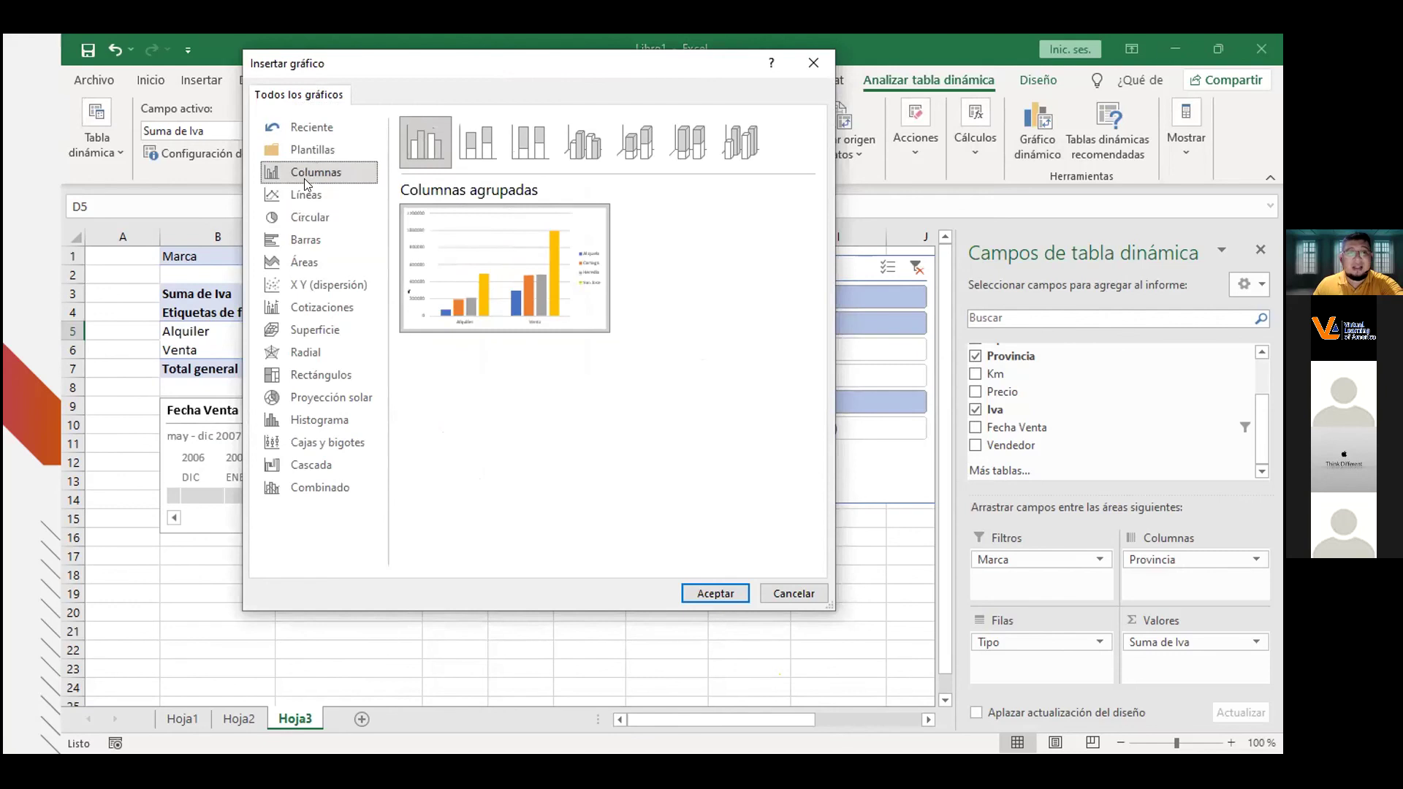
{"action": "left_click", "coordinate": [305, 194]}
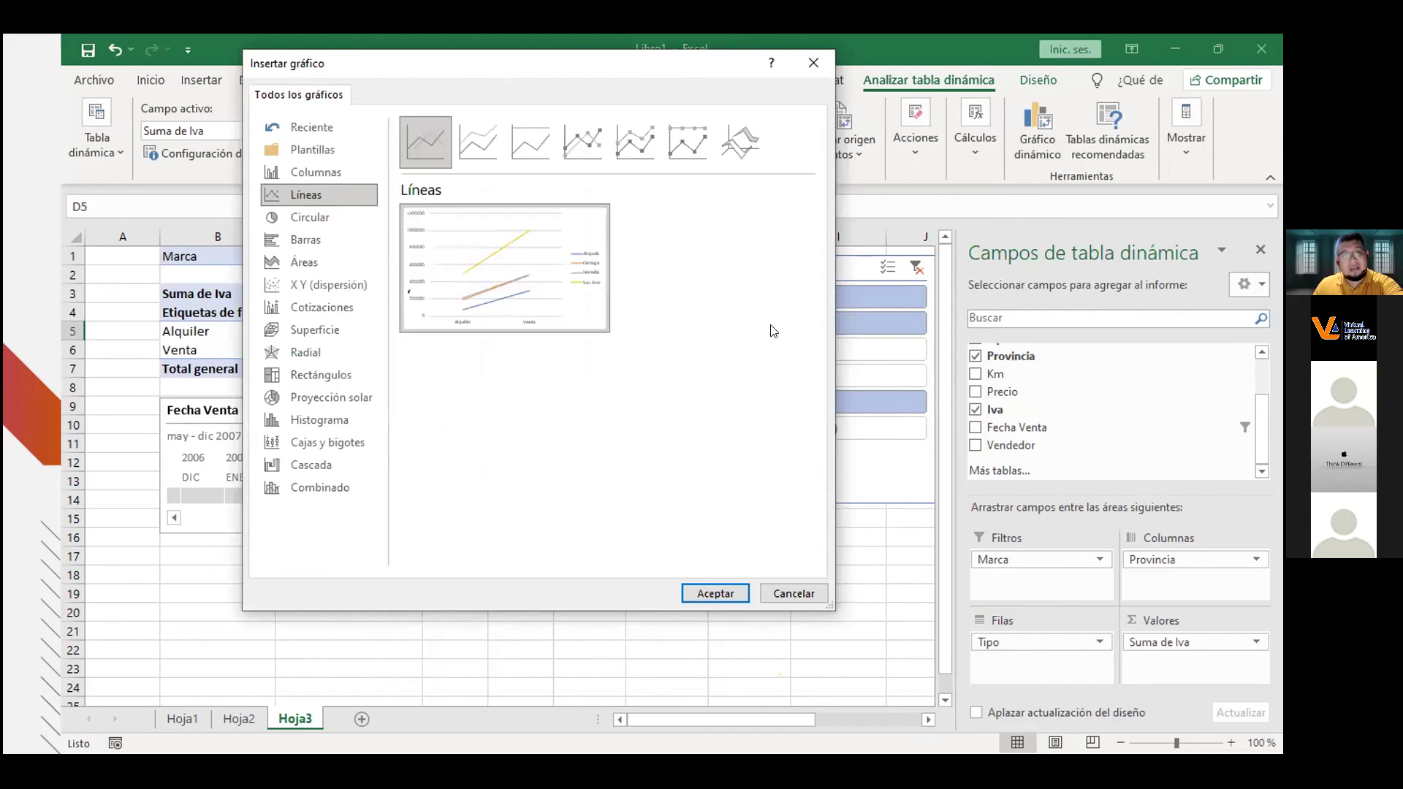
{"action": "left_click", "coordinate": [310, 217]}
{"action": "mouse_move", "coordinate": [516, 279]}
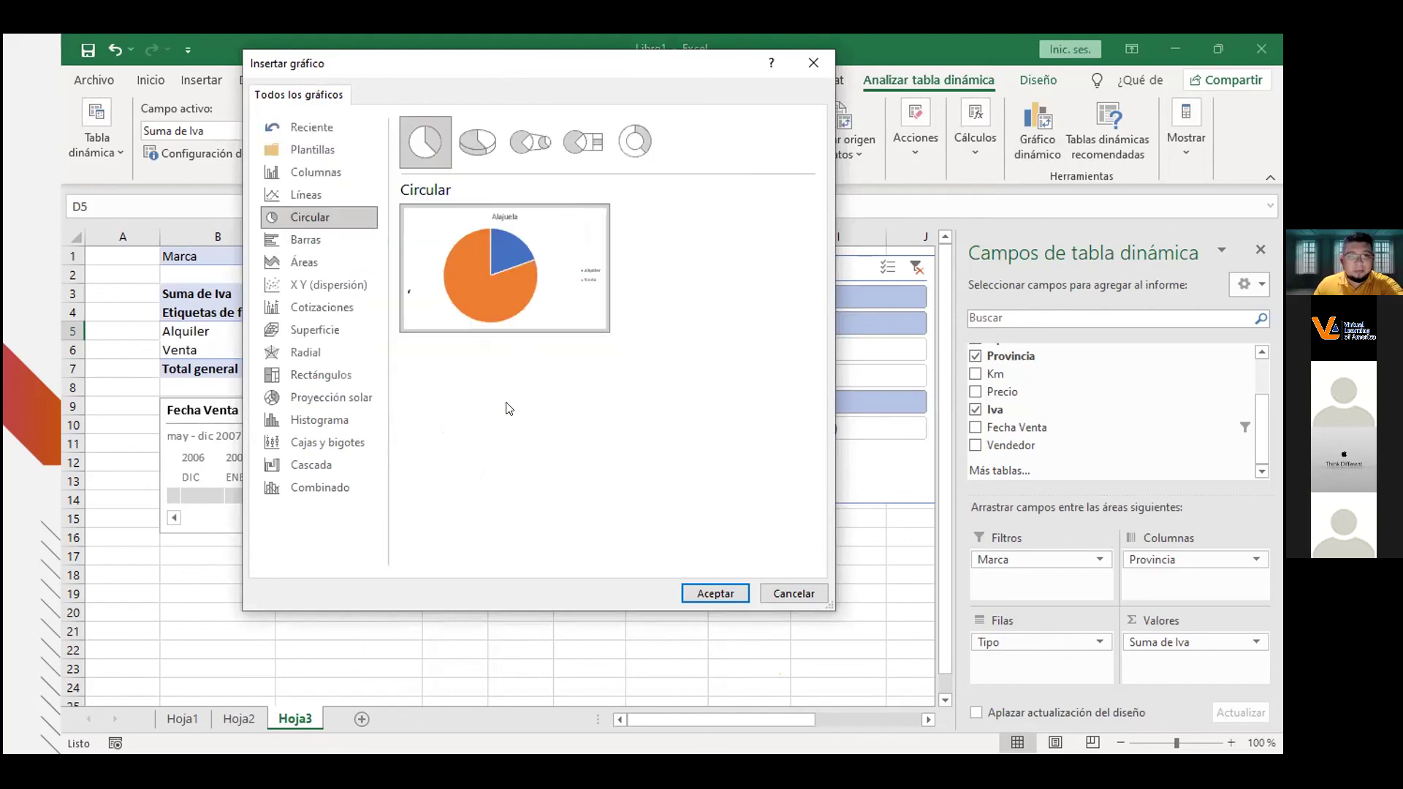
Choose the Columnas agrupadas chart type and move the chart dialog aside to uncover the pivot table.
{"action": "left_click", "coordinate": [307, 170]}
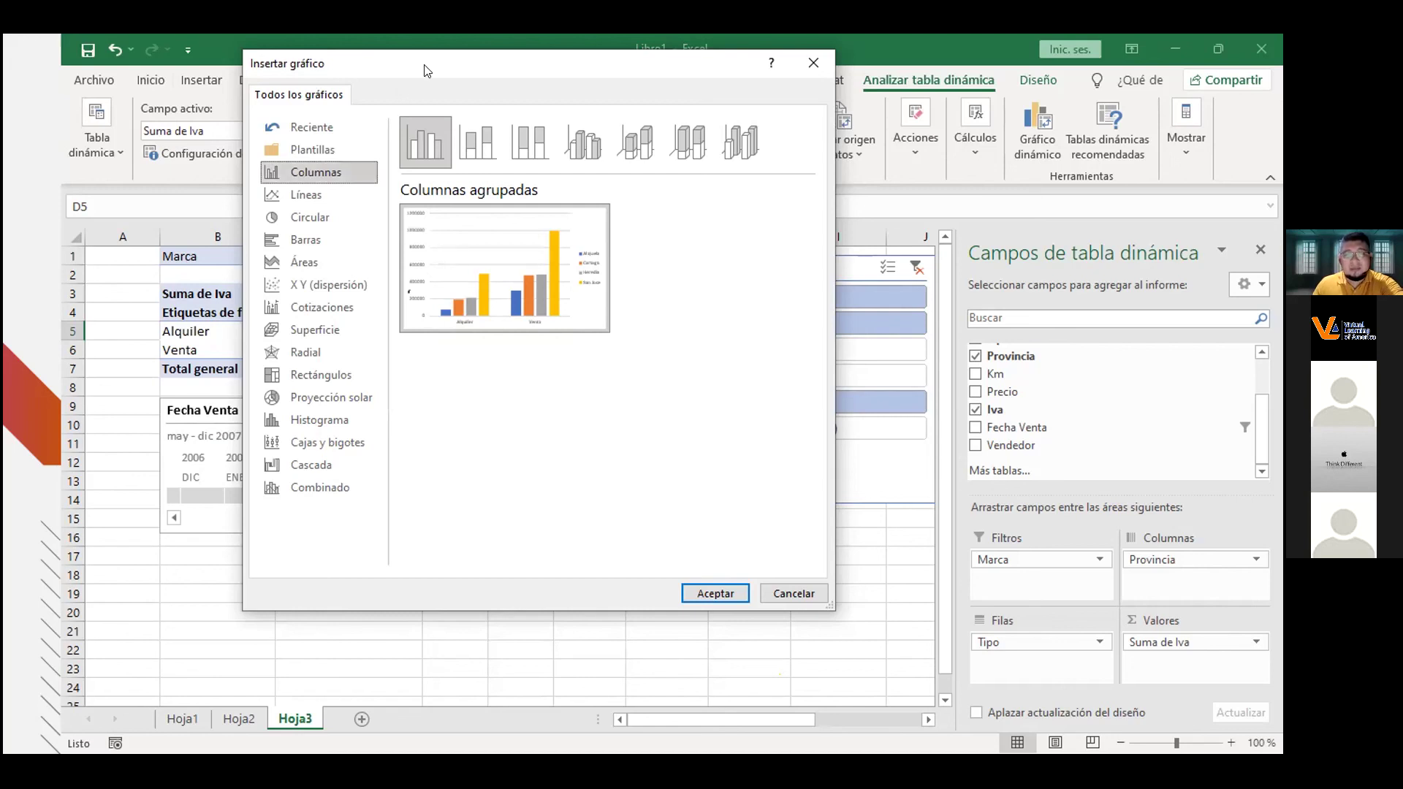
{"action": "left_click_drag", "start_coordinate": [427, 70], "coordinate": [907, 169]}
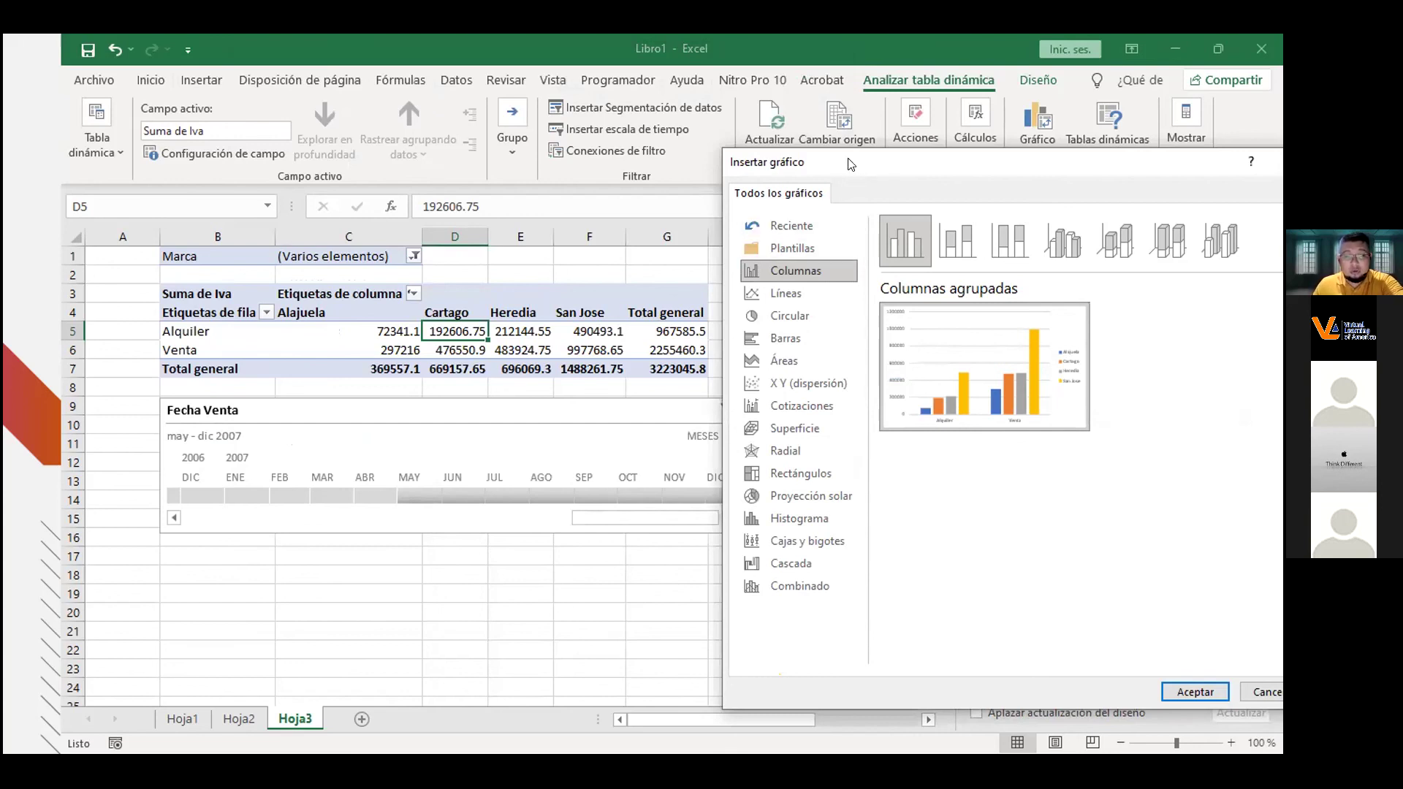
{"action": "left_click_drag", "start_coordinate": [852, 163], "coordinate": [730, 84]}
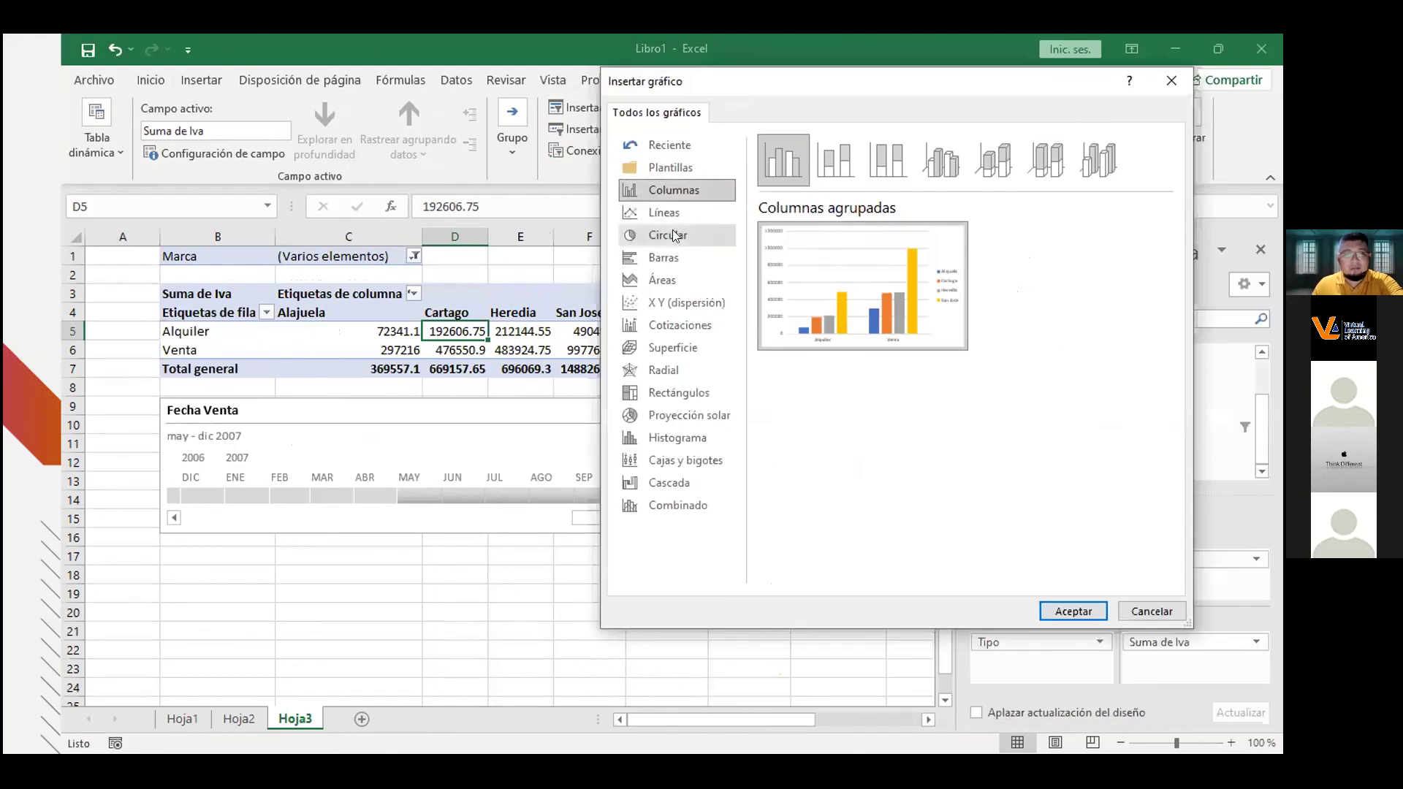